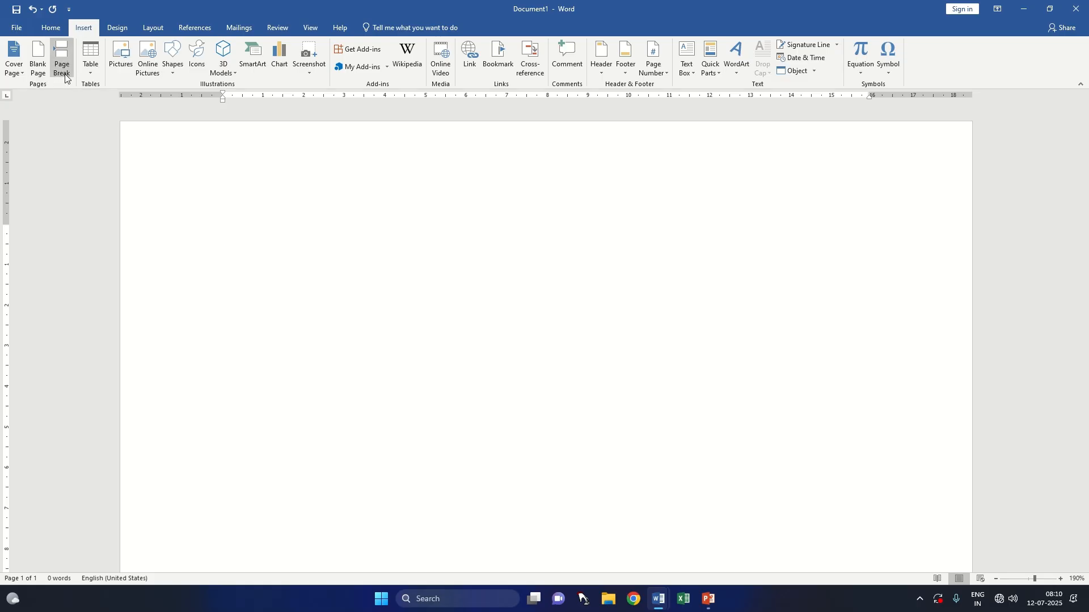
# Step: Insert the built-in Whisp cover page at the start of the blank document
pyautogui.moveTo(462, 3)
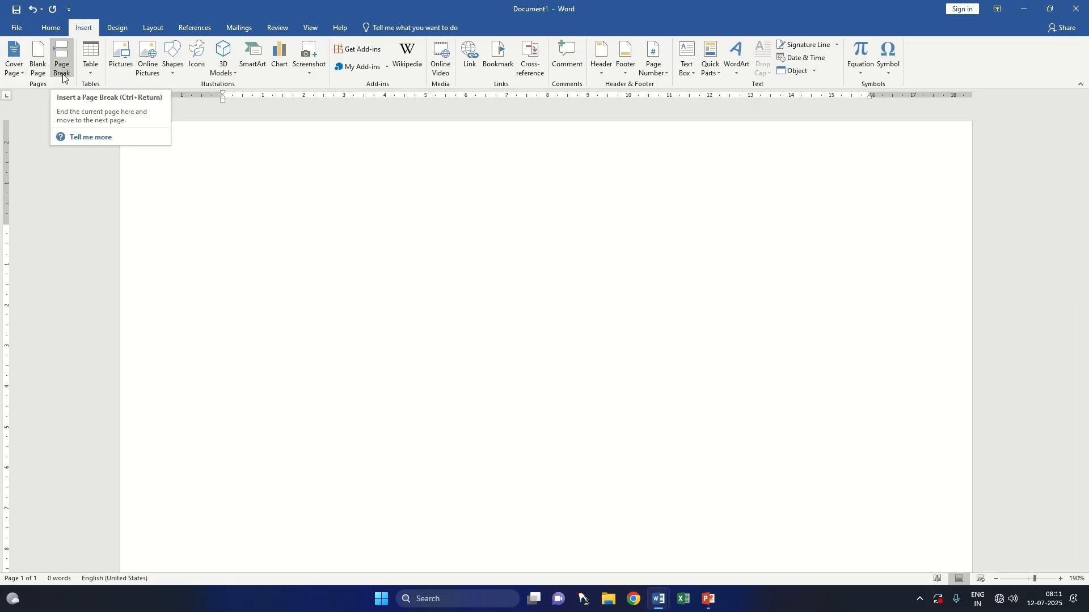
pyautogui.click(21, 75)
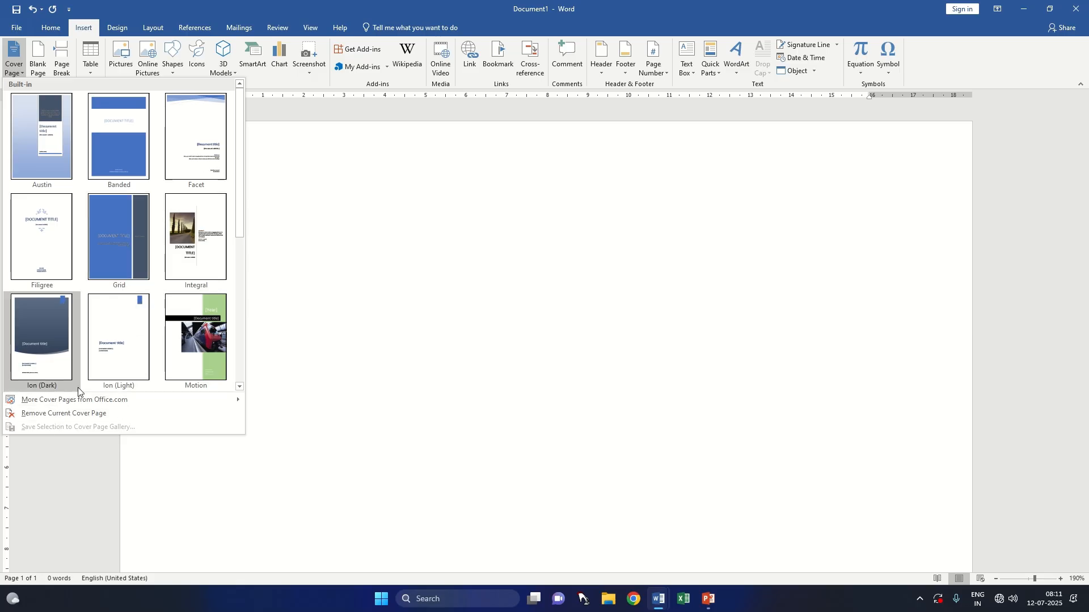
pyautogui.click(239, 387)
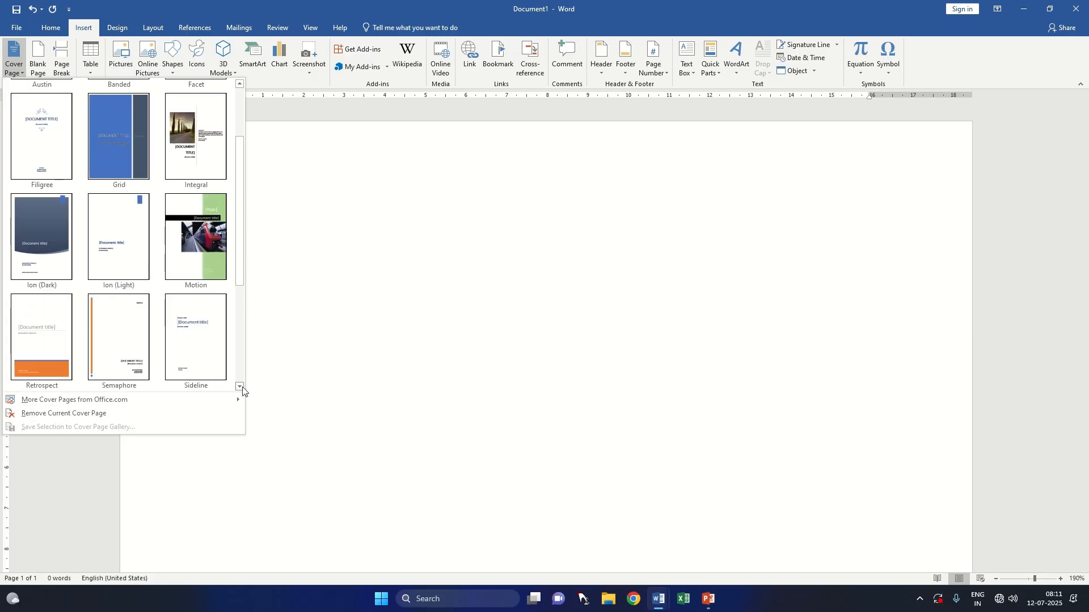
pyautogui.click(240, 388)
pyautogui.click(240, 387)
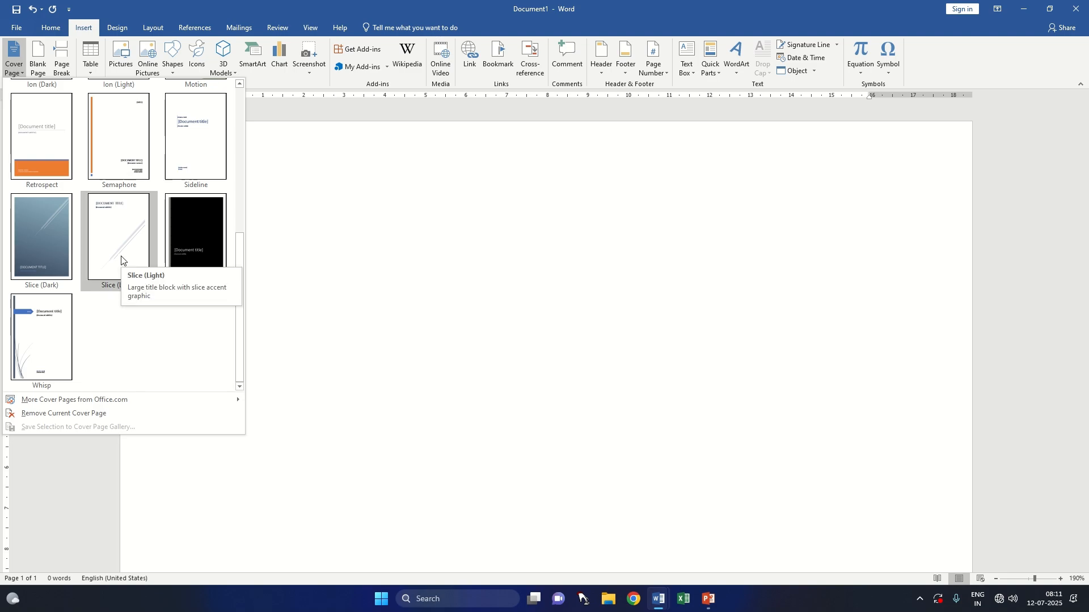
pyautogui.click(67, 328)
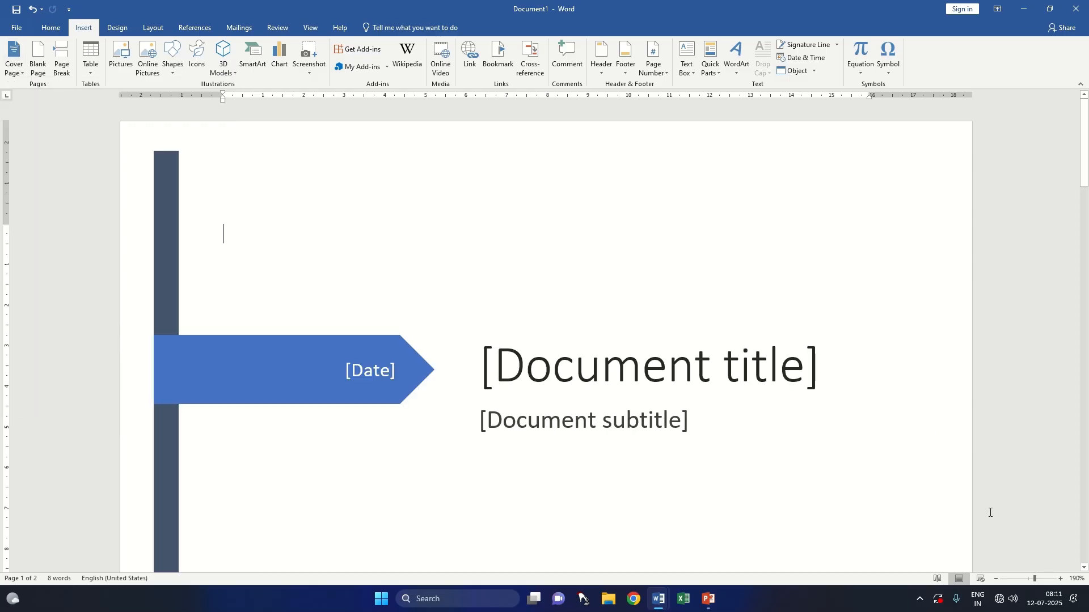
# Step: Examine the whole cover page and the blank page beside it at 60% zoom
pyautogui.click(996, 578)
pyautogui.click(996, 579)
pyautogui.click(996, 579)
pyautogui.click(996, 579)
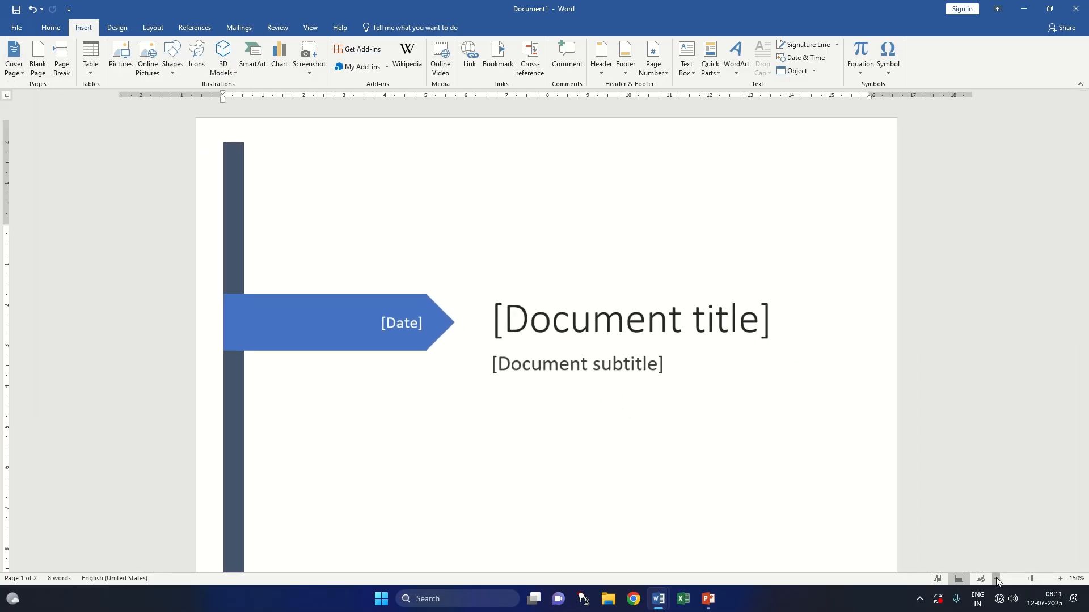
pyautogui.click(996, 578)
pyautogui.click(996, 578)
pyautogui.click(996, 578)
pyautogui.click(996, 578)
pyautogui.click(996, 578)
pyautogui.click(996, 579)
pyautogui.click(996, 579)
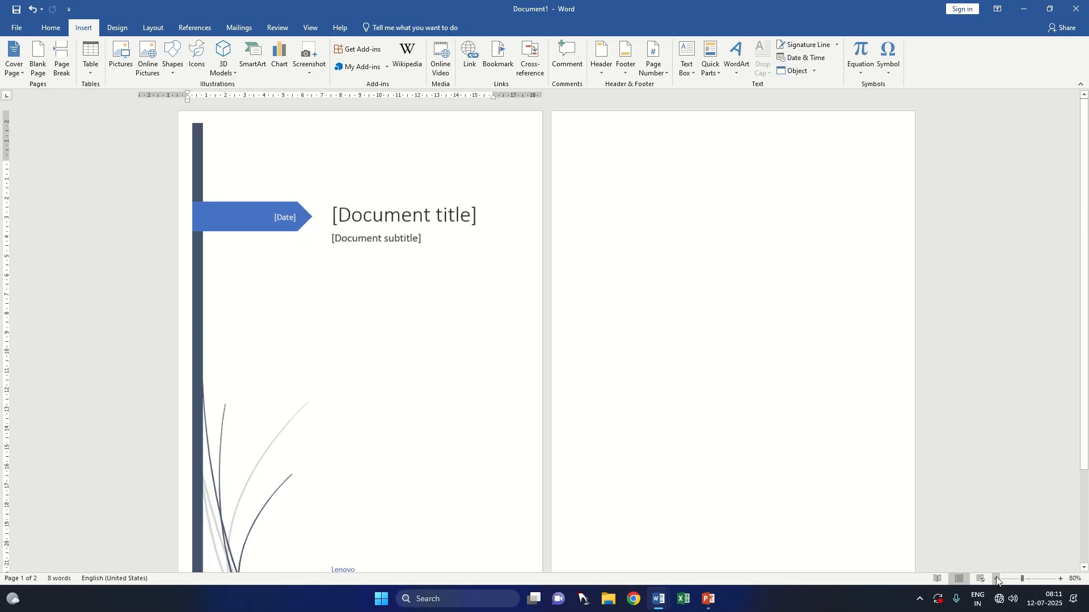
pyautogui.scroll(-2, 511, 484)
pyautogui.scroll(1, 511, 484)
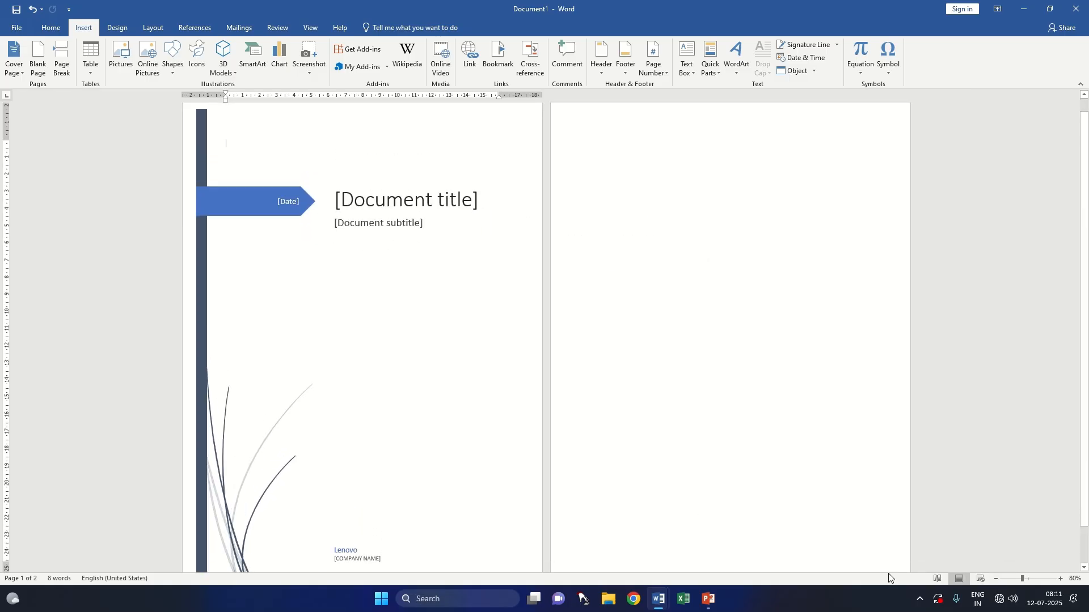
pyautogui.click(996, 578)
pyautogui.click(996, 579)
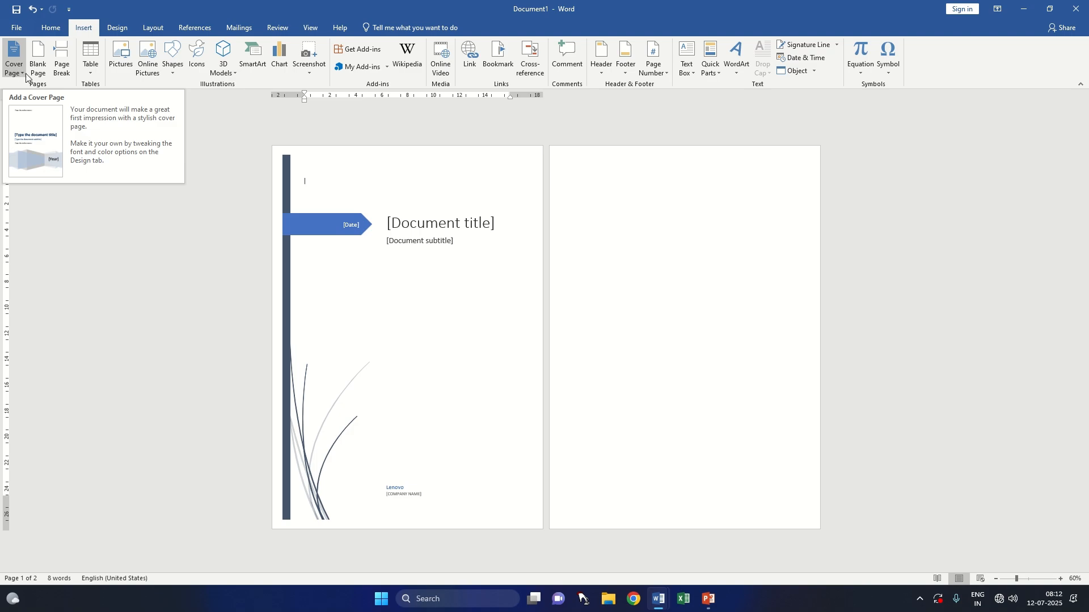
# Step: Replace the cover page with the Ion (Dark) design, and that one with the Banded design
pyautogui.click(20, 71)
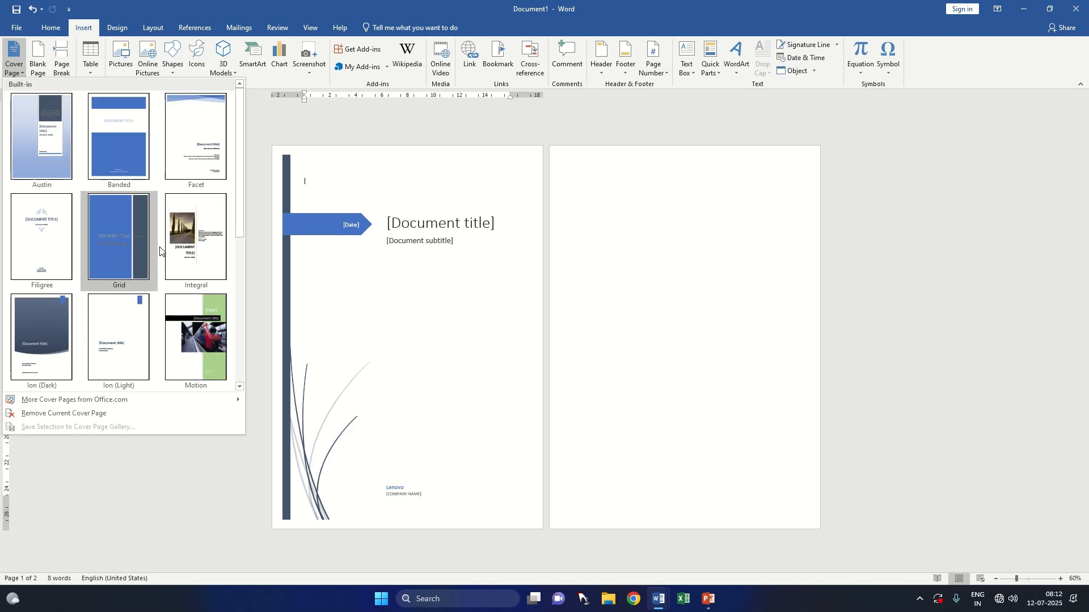
pyautogui.click(39, 342)
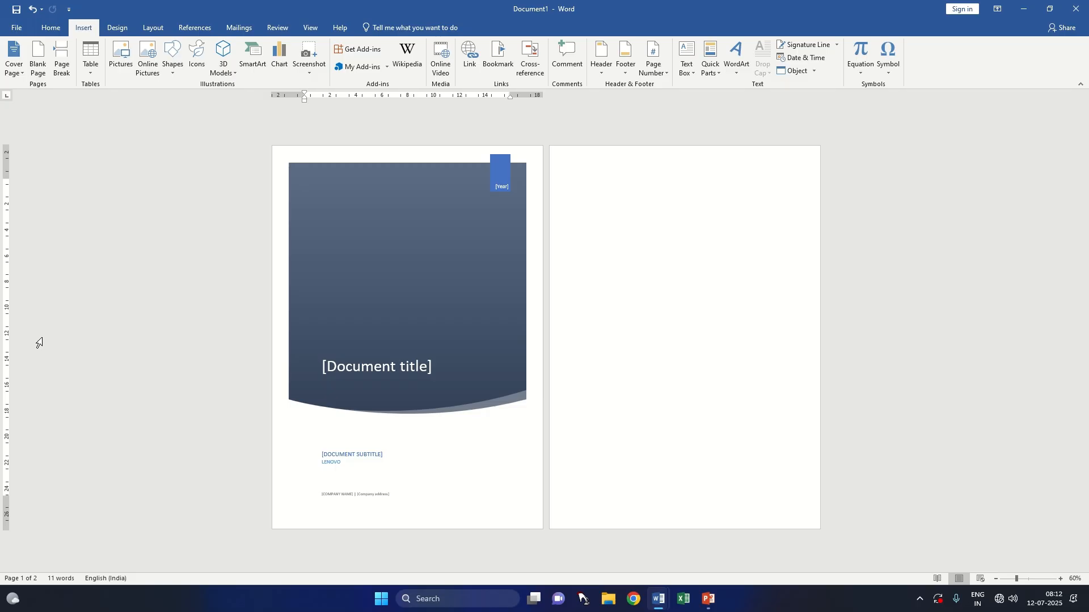
pyautogui.click(16, 68)
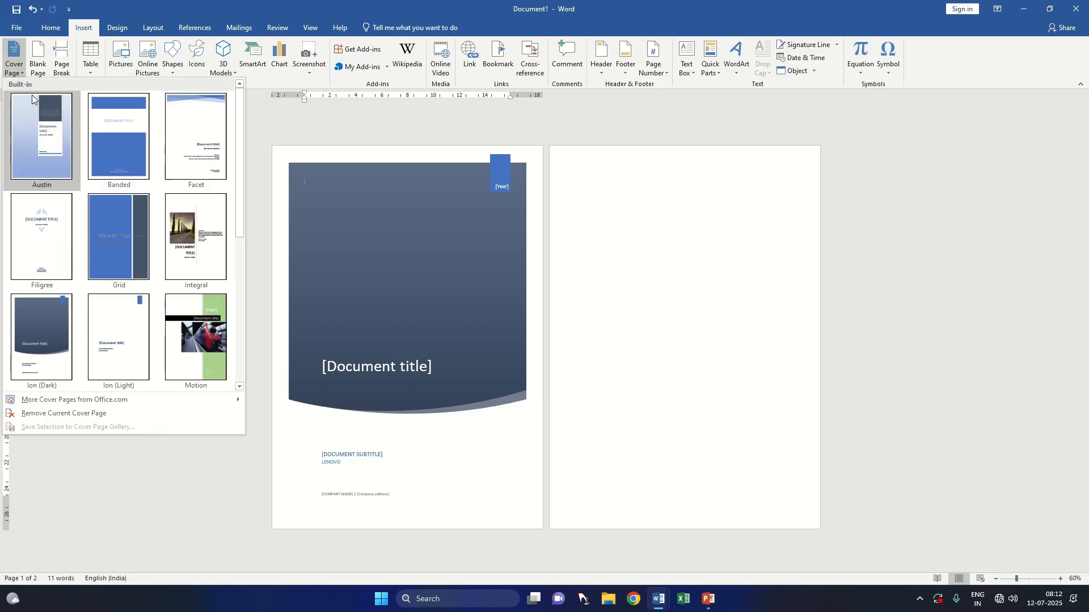
pyautogui.click(107, 155)
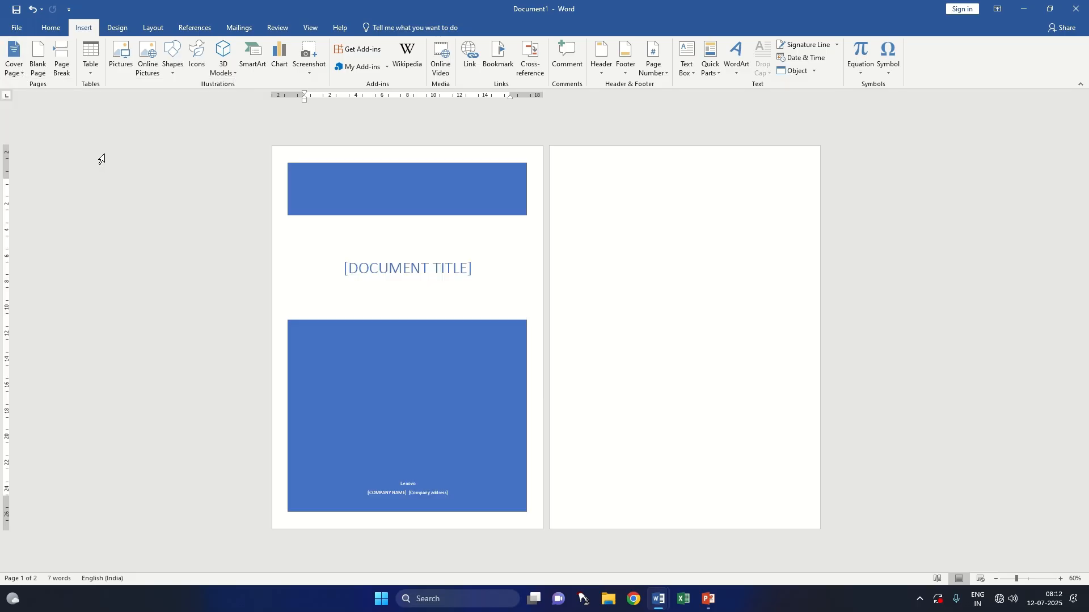
# Step: Switch the cover page to the Facet design, and from that to the Integral design
pyautogui.click(14, 62)
pyautogui.click(170, 139)
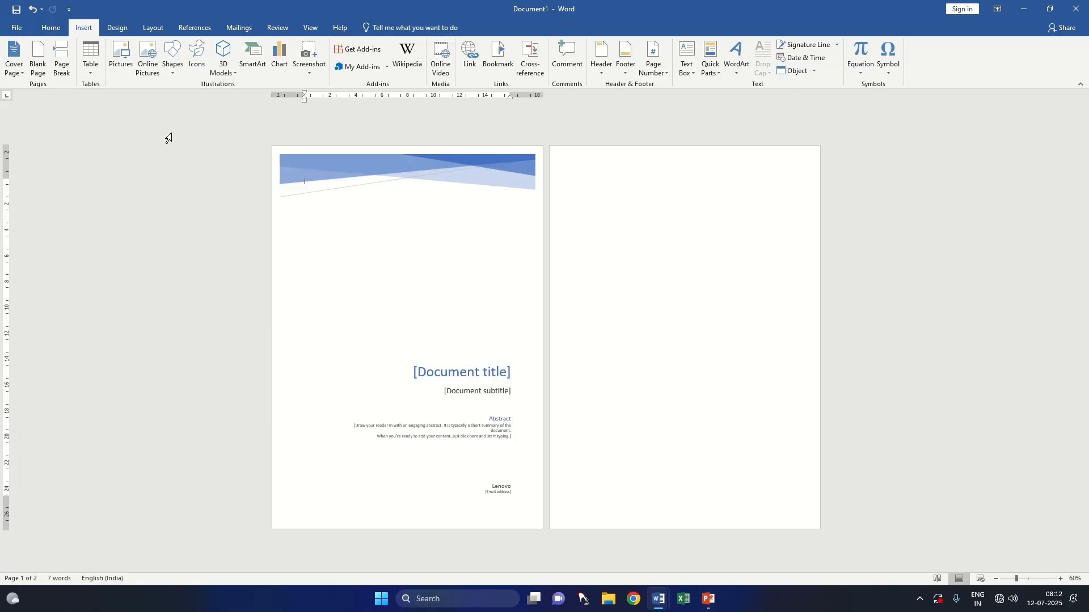
pyautogui.click(14, 62)
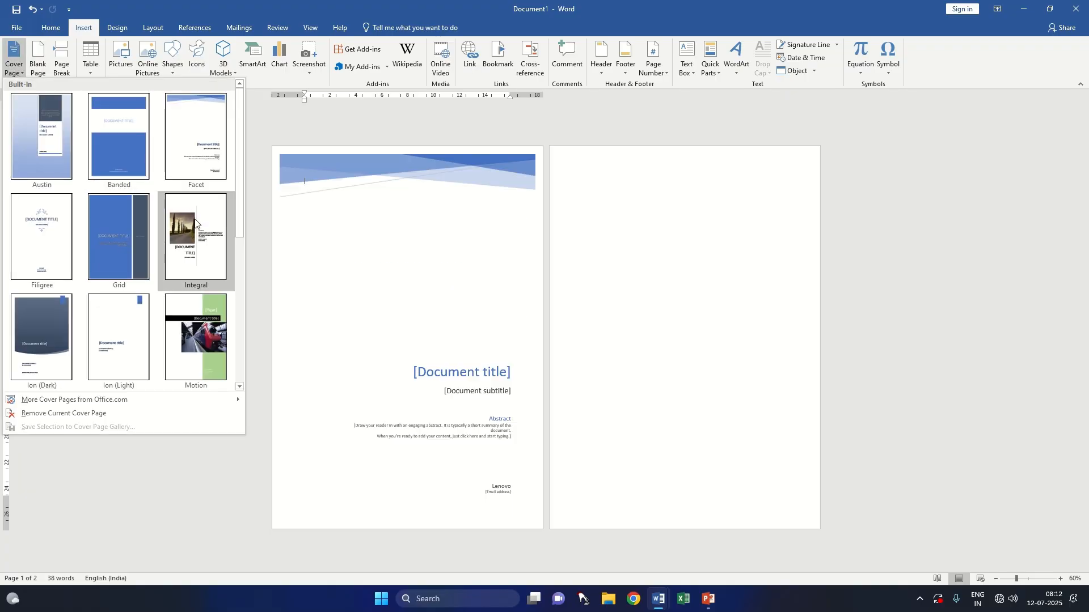
pyautogui.click(195, 221)
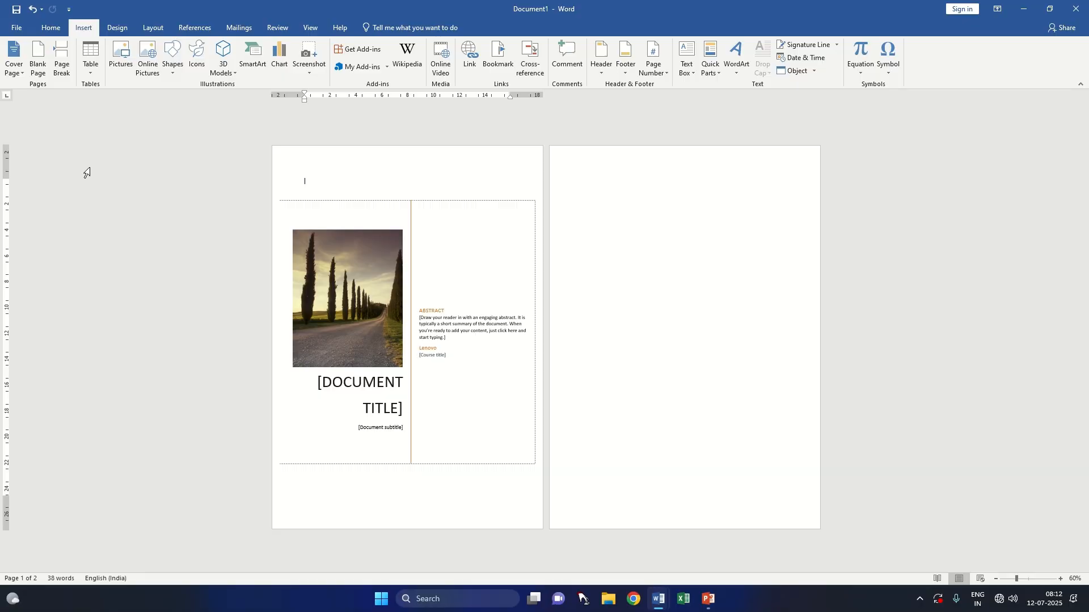
# Step: Try the Motion cover page design, followed by the ViewMaster design
pyautogui.click(14, 62)
pyautogui.click(199, 340)
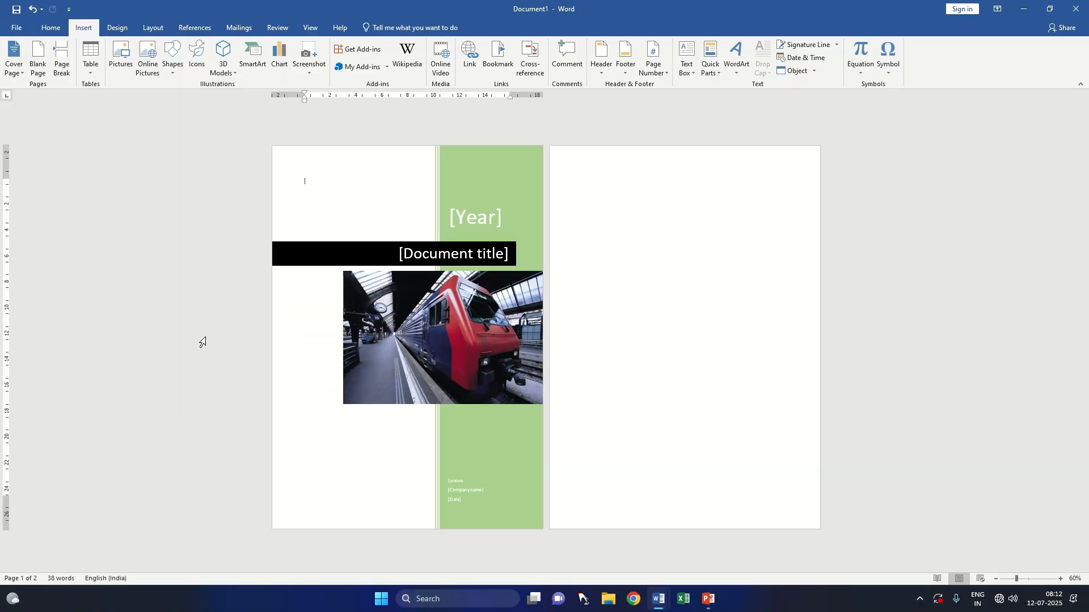
pyautogui.click(14, 61)
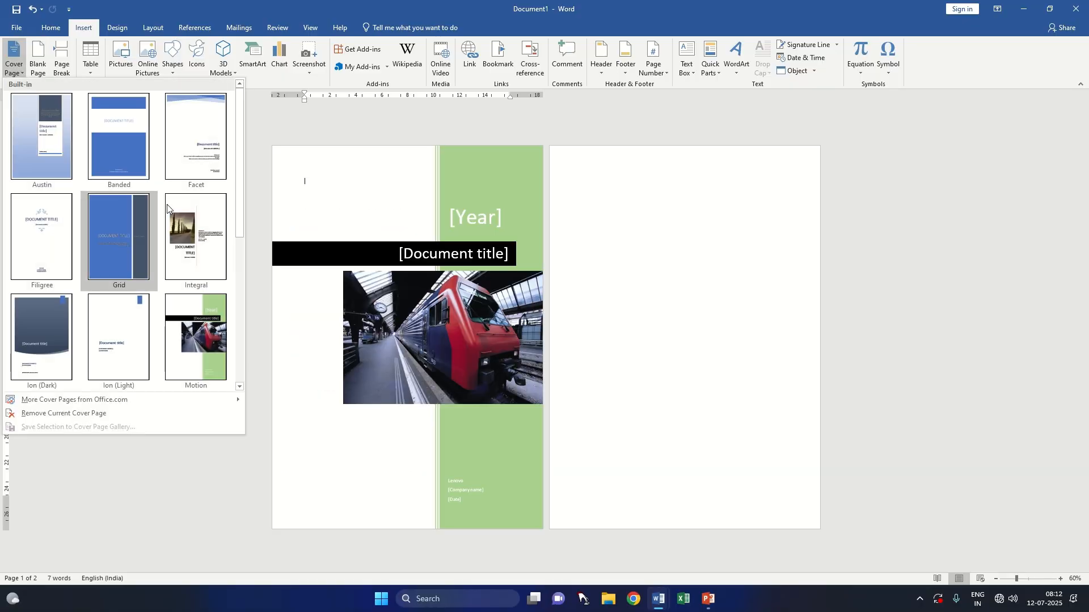
pyautogui.scroll(-5, 196, 252)
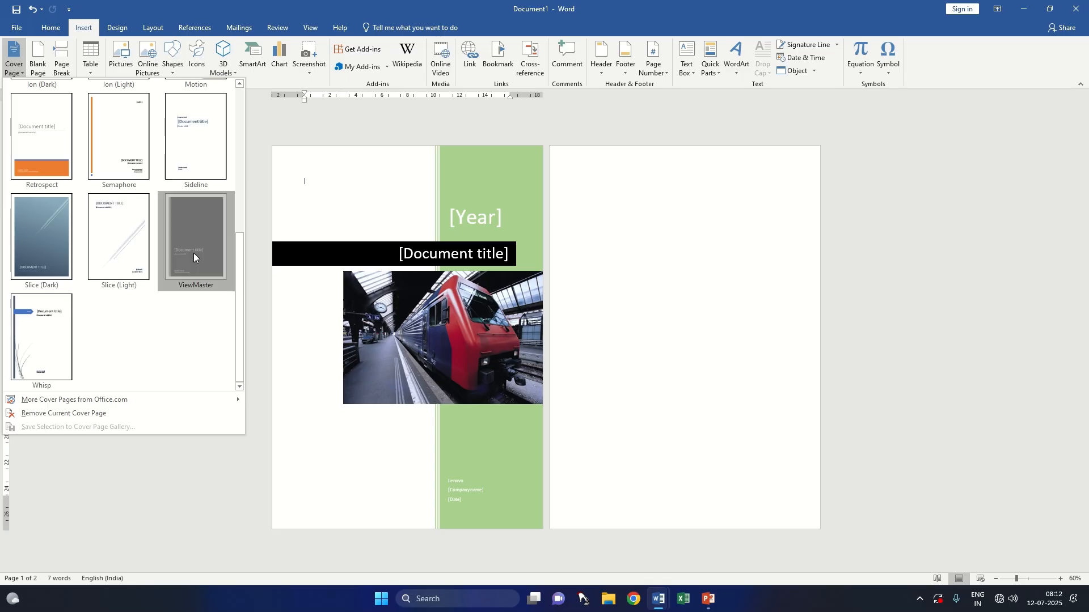
pyautogui.click(194, 257)
# Step: Change the cover page to the Slice (Light) design
pyautogui.click(15, 66)
pyautogui.scroll(-5, 97, 329)
pyautogui.click(72, 301)
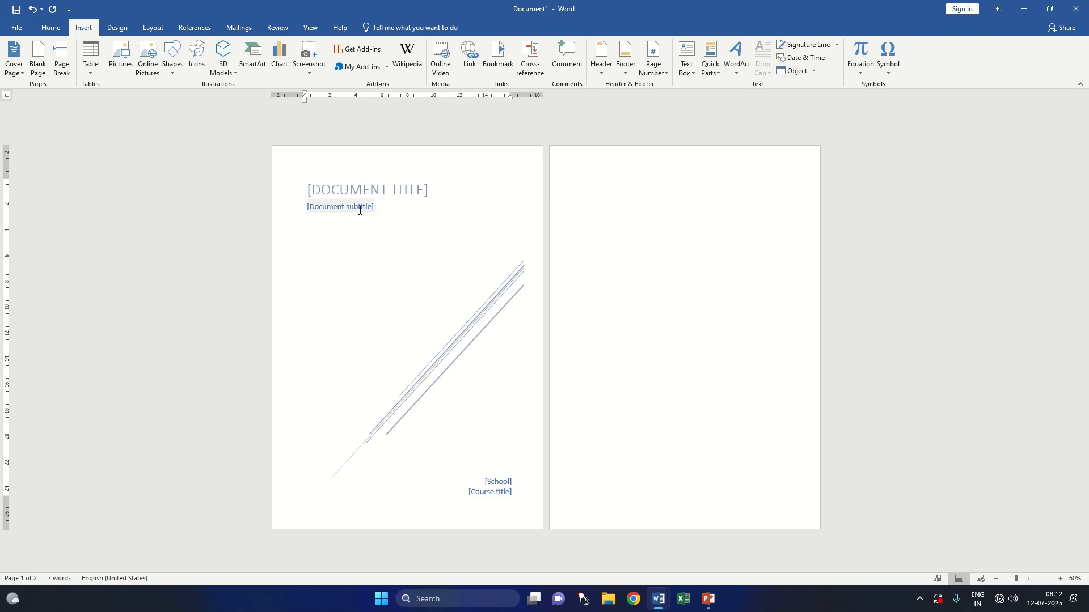
# Step: Fill the School placeholder on the cover page with "G D GOENKA PUBLIC SCHOOL"
pyautogui.click(511, 481)
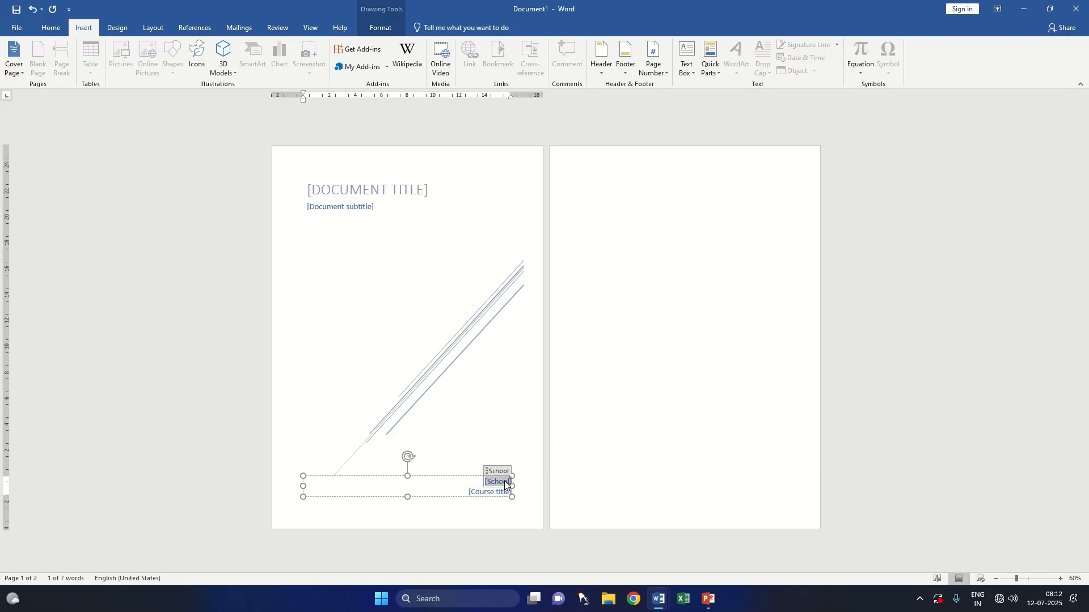
pyautogui.press('Delete')
pyautogui.hotkey('ctrl', 'z')
pyautogui.write('g D')
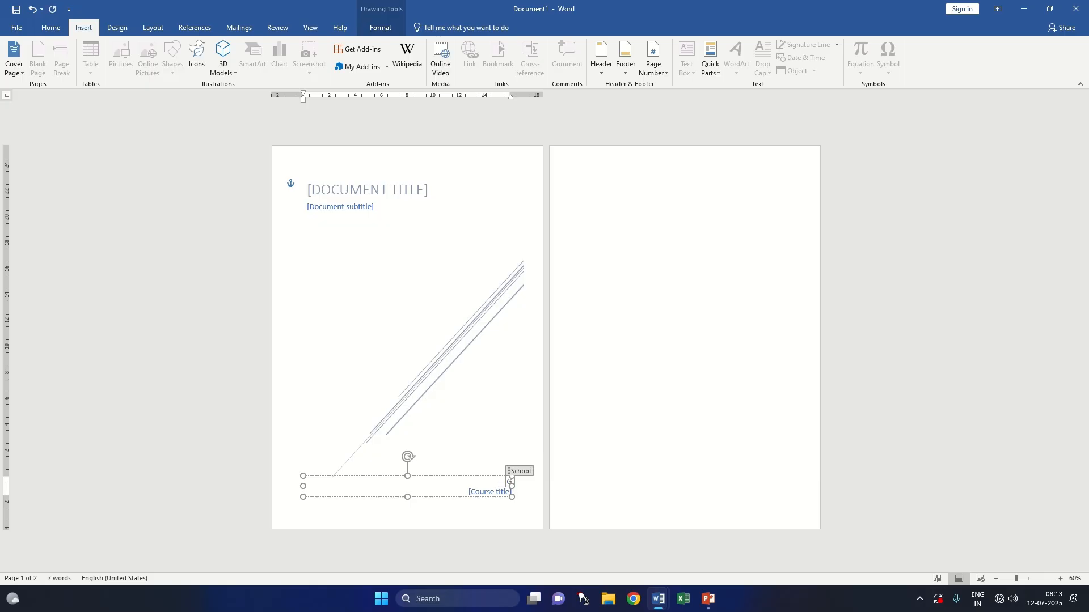
pyautogui.write(' GO')
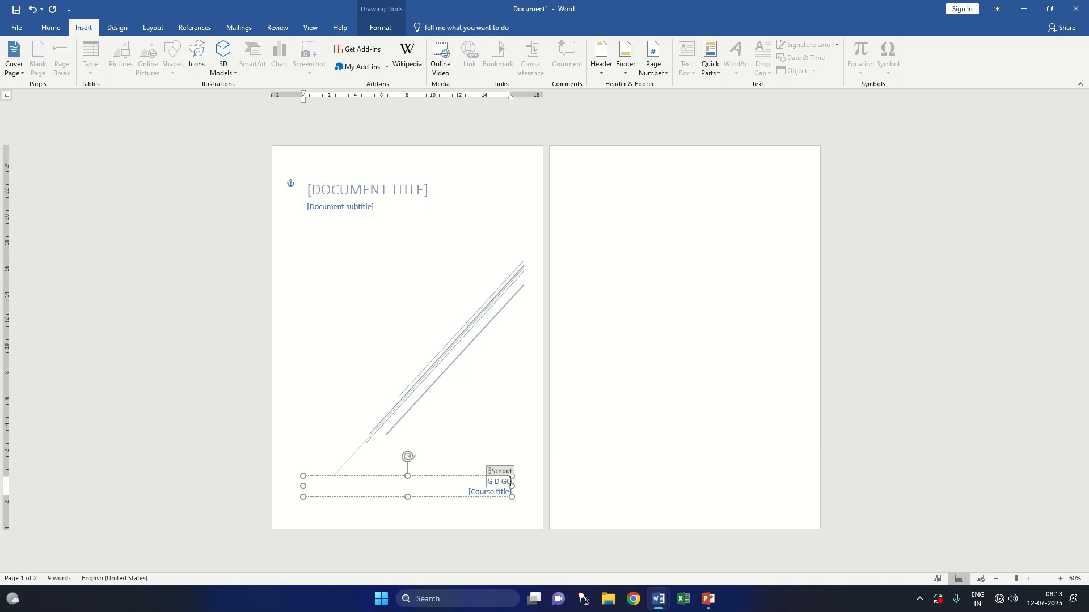
pyautogui.write('ENKA PU')
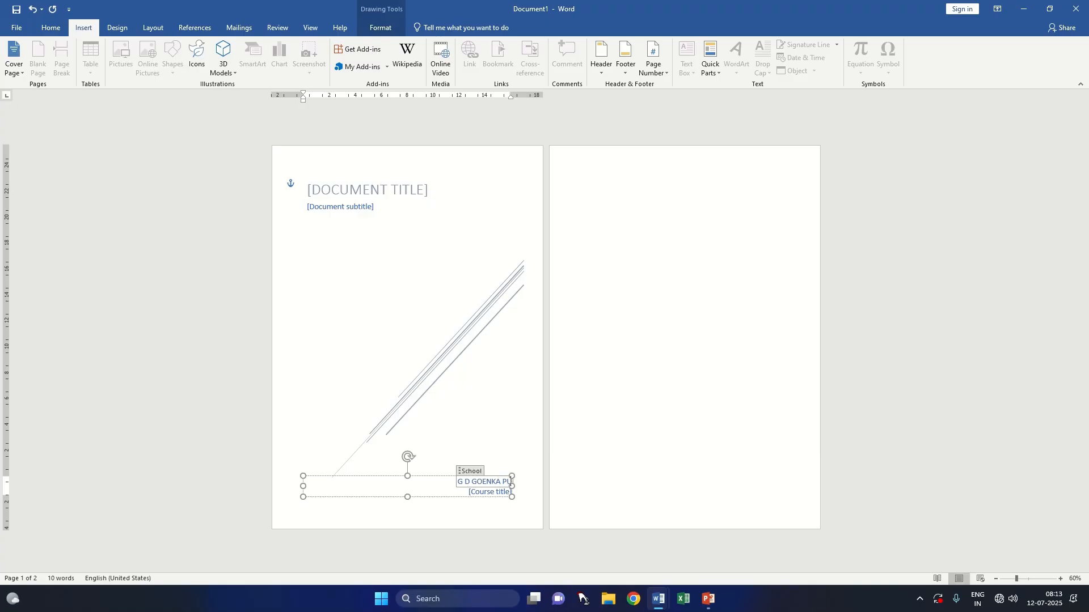
pyautogui.write('BLIC SCHOO')
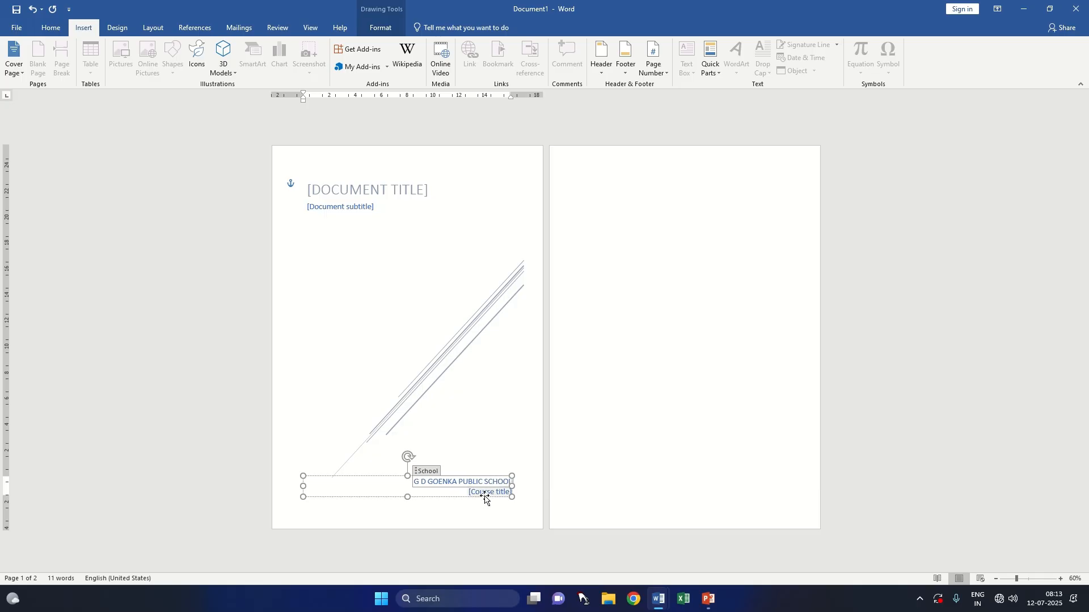
# Step: Examine the course title, subtitle and title placeholders, the text box formatting options and the gallery of built-in cover pages
pyautogui.click(487, 492)
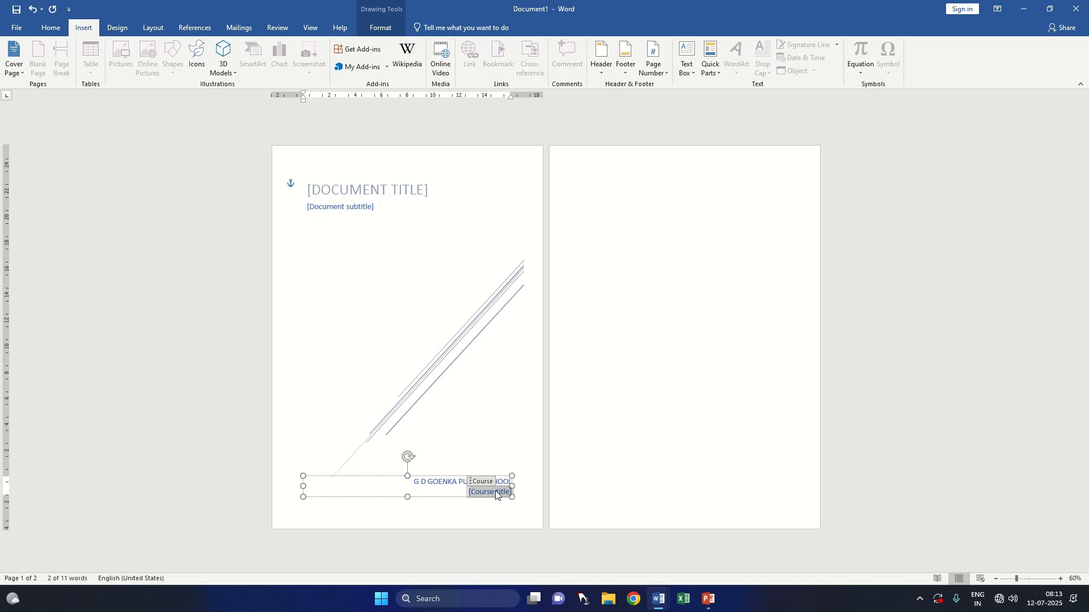
pyautogui.click(346, 207)
pyautogui.click(400, 191)
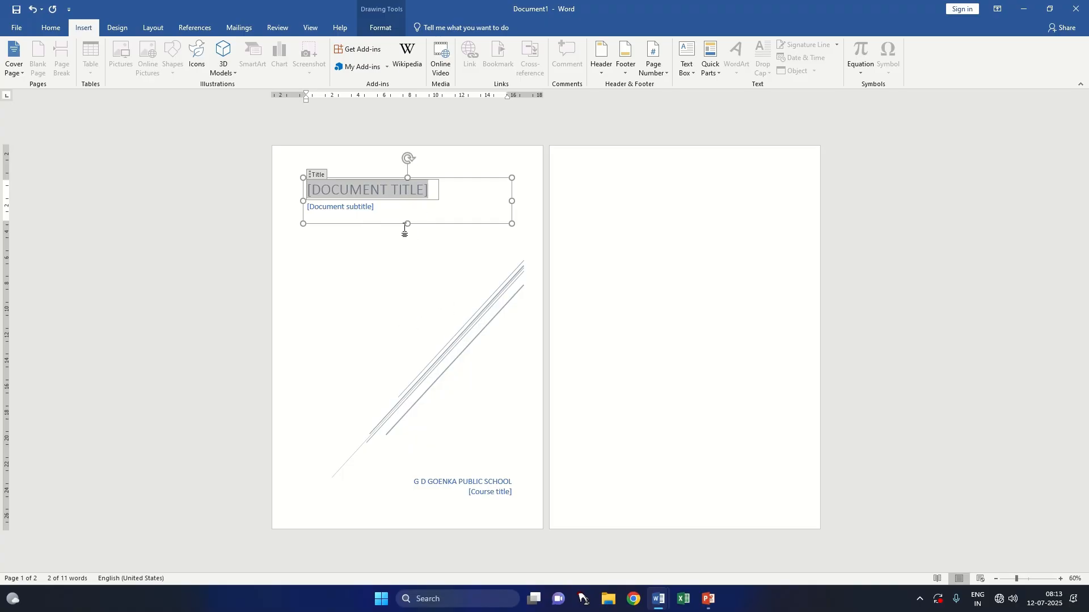
pyautogui.click(378, 27)
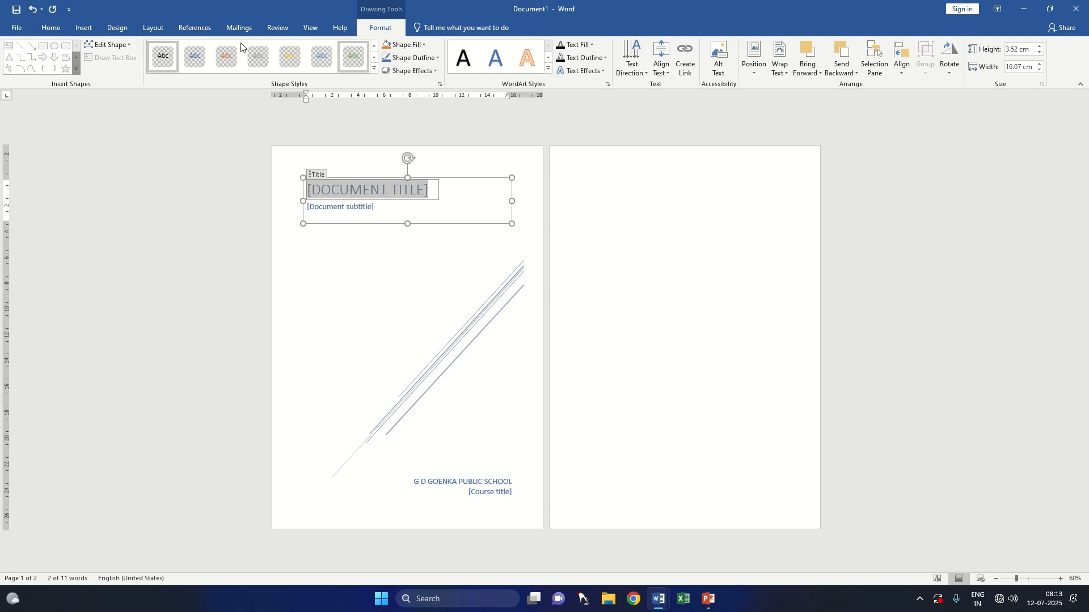
pyautogui.click(84, 28)
pyautogui.click(23, 70)
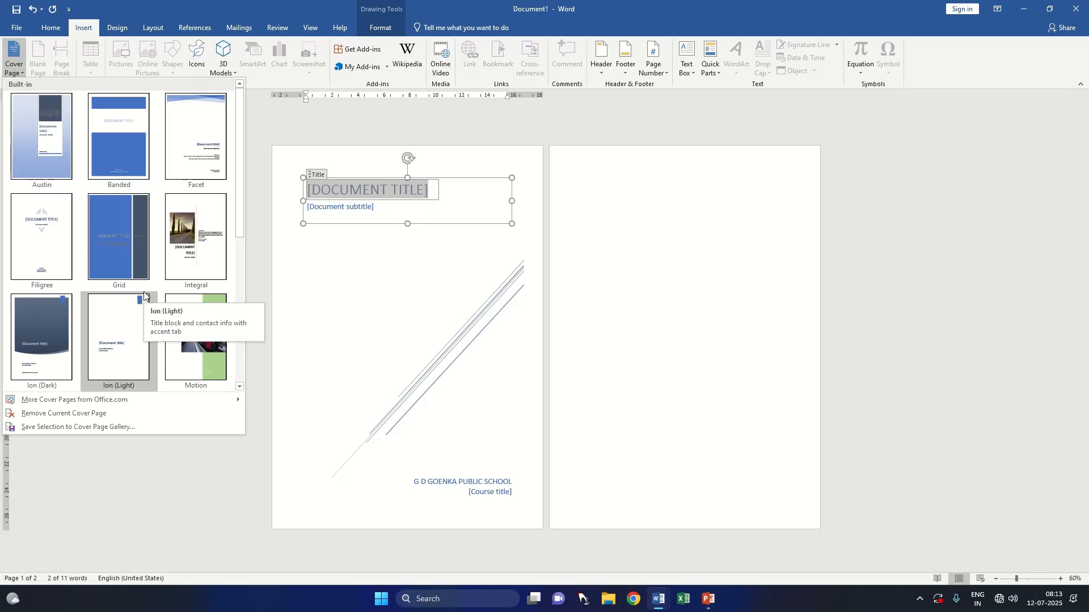
pyautogui.moveTo(236, 208); pyautogui.dragTo(236, 341)
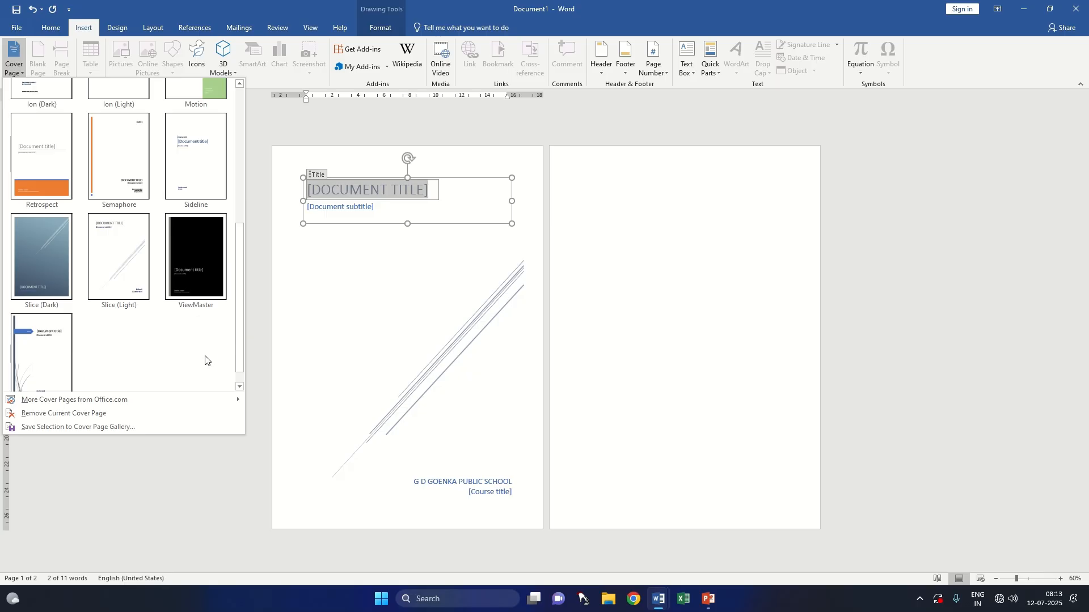
pyautogui.click(363, 352)
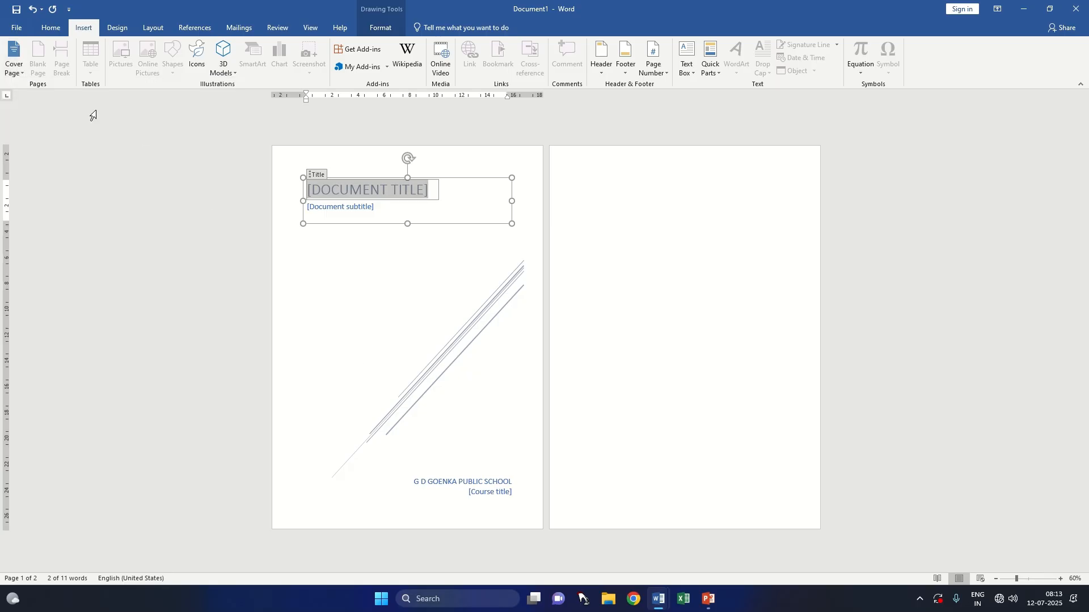
# Step: Remove the current cover page and insert the Facet cover page in its place
pyautogui.click(17, 72)
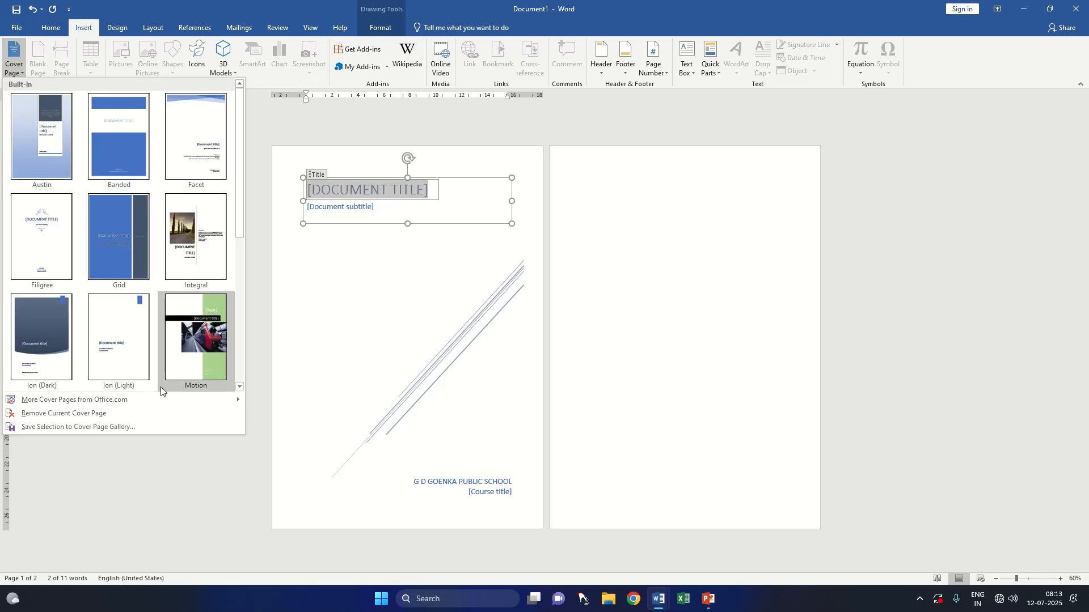
pyautogui.click(124, 413)
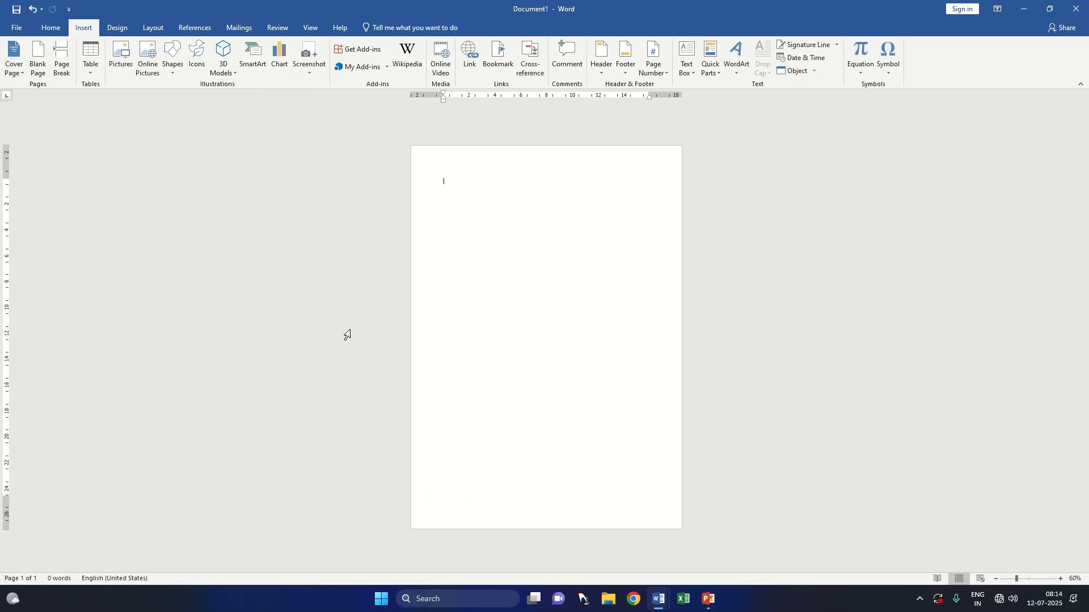
pyautogui.click(19, 75)
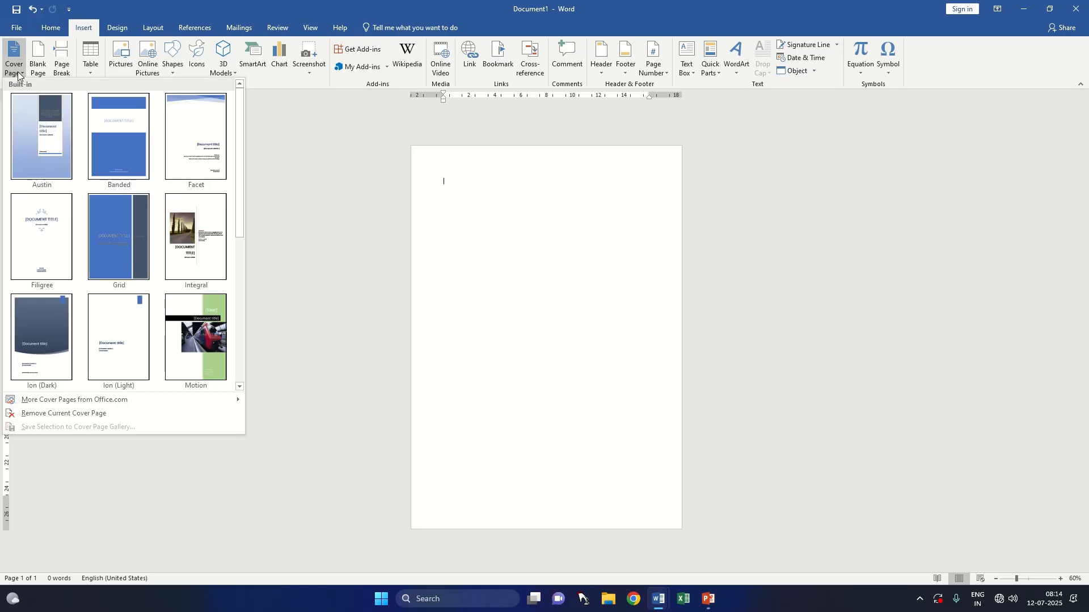
pyautogui.click(168, 152)
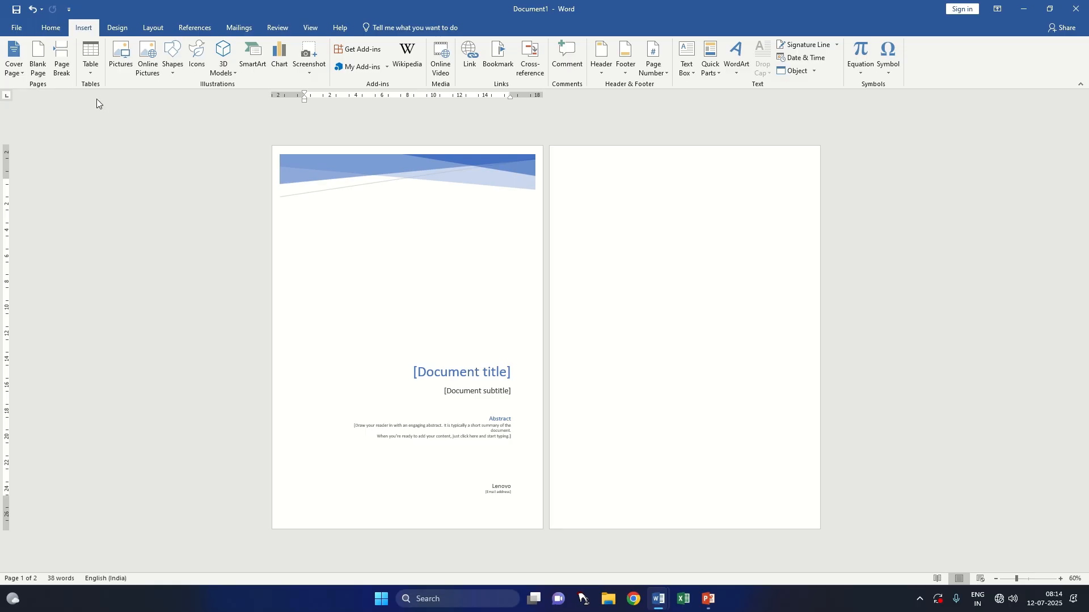
# Step: Insert a blank page into the cover page document, and delete all of the document's content
pyautogui.click(40, 73)
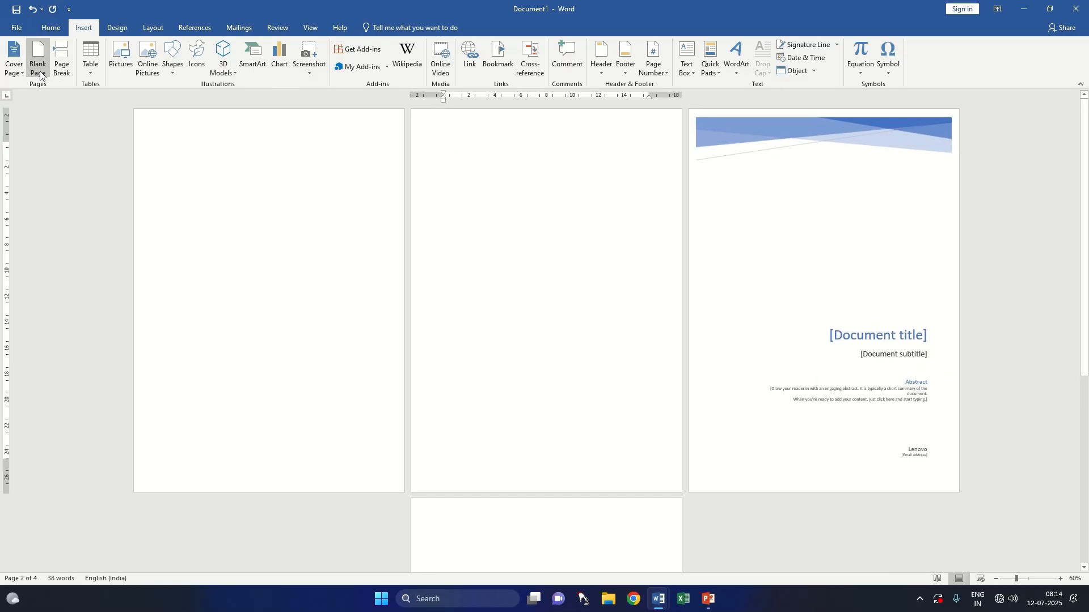
pyautogui.hotkey('ctrl', 'a')
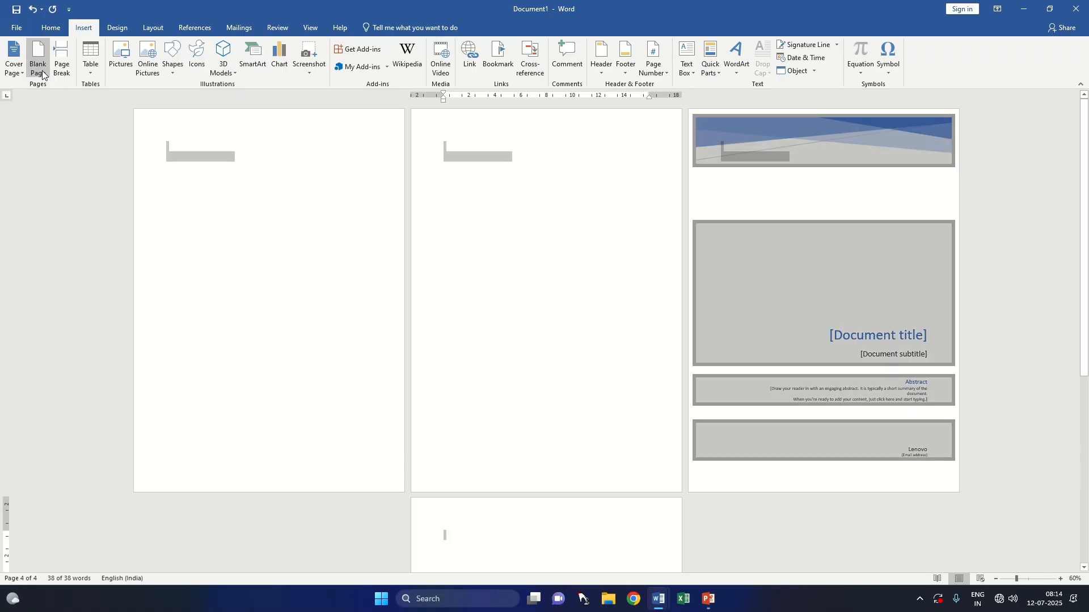
pyautogui.press('Delete')
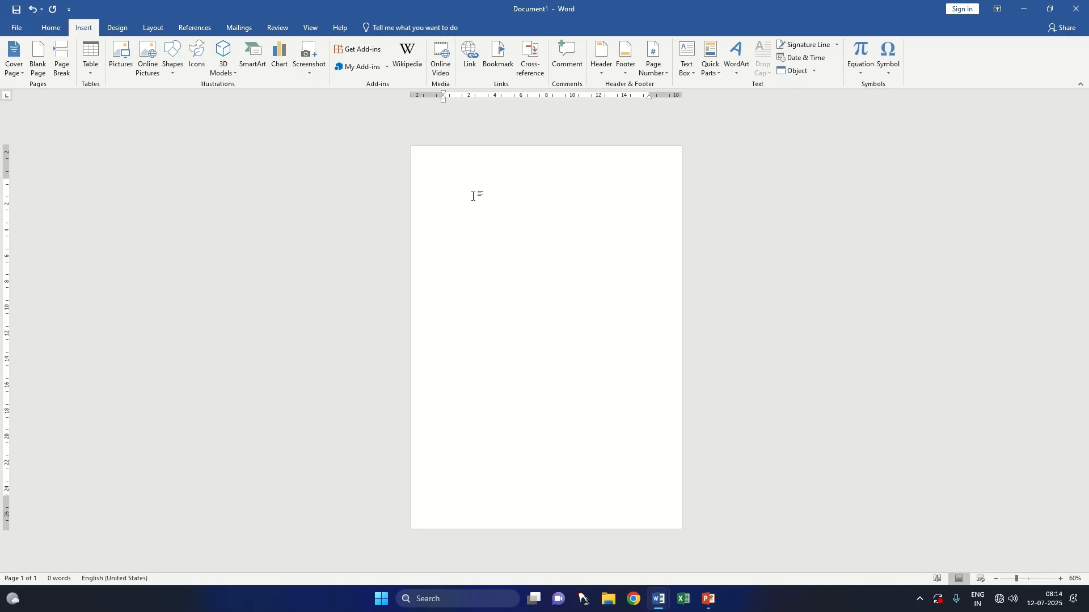
# Step: Insert two blank pages into the empty document and generate sample text on the first page with =rAND()
pyautogui.click(42, 63)
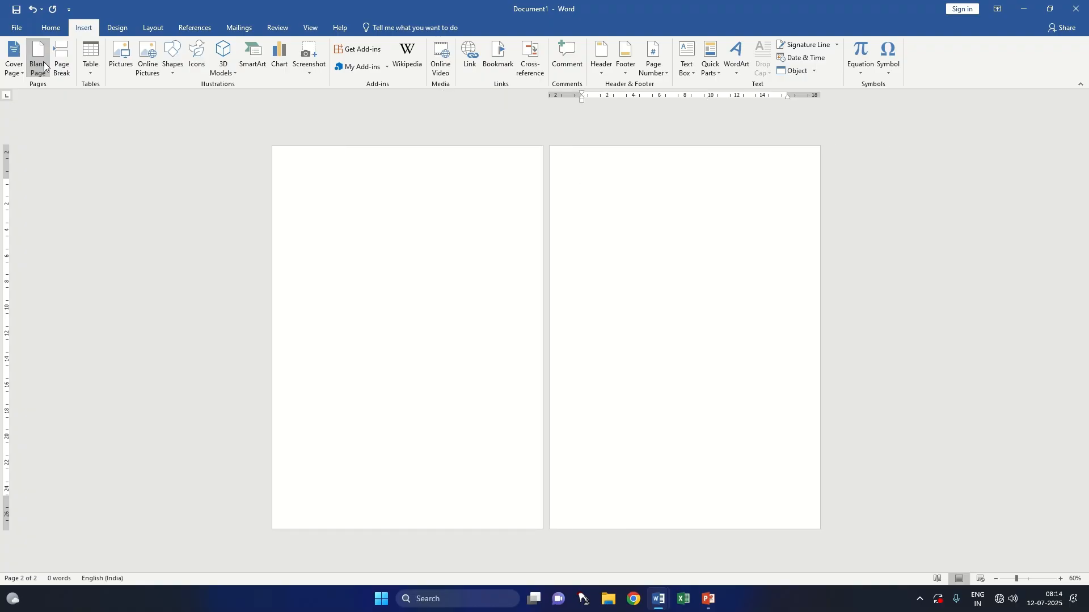
pyautogui.click(44, 62)
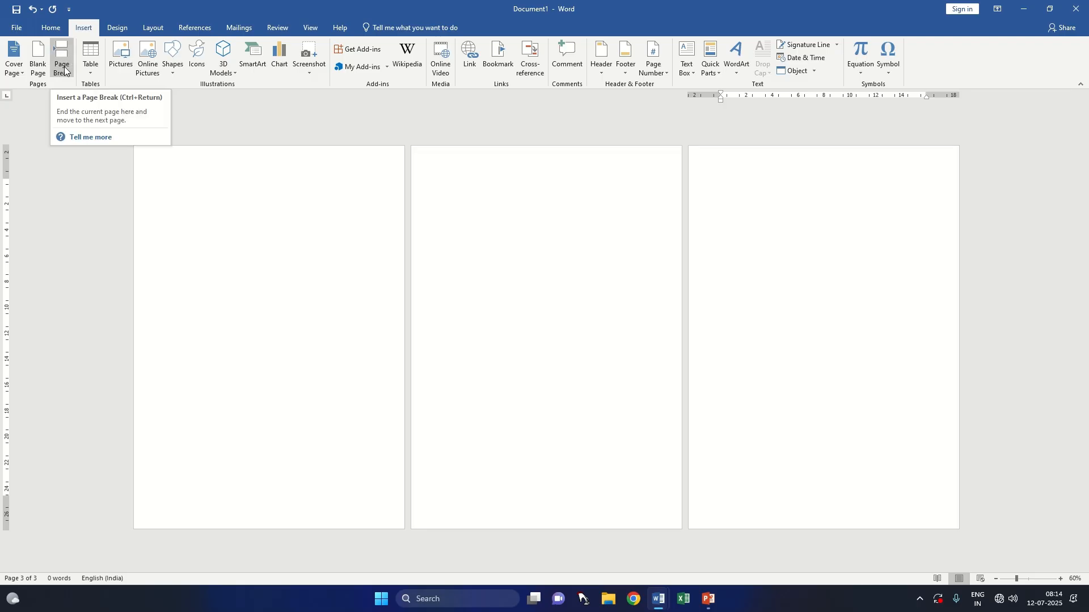
pyautogui.click(185, 202)
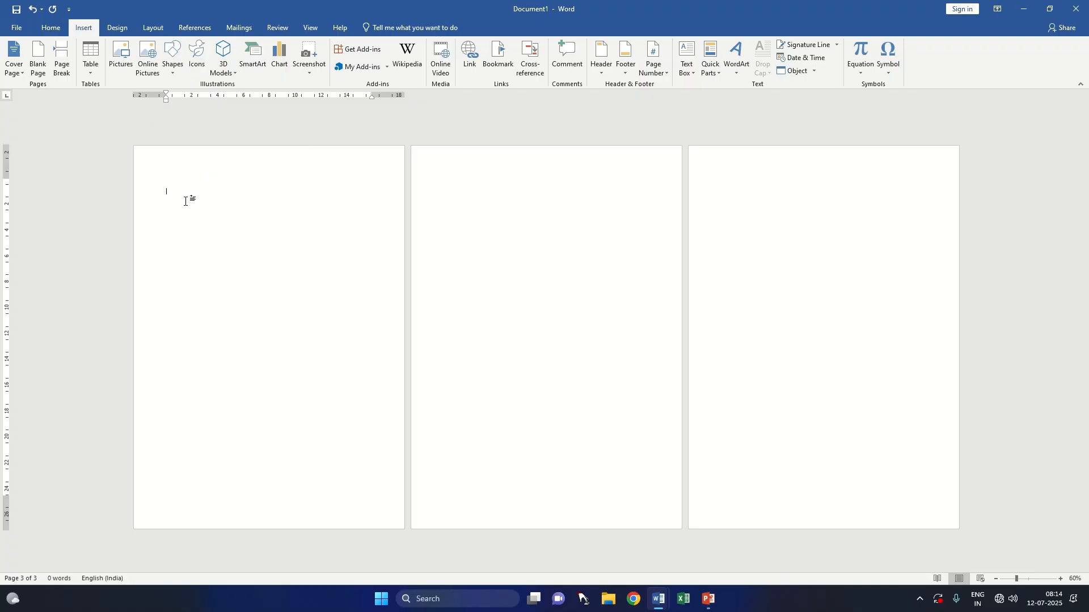
pyautogui.write('=rAND()')
pyautogui.press('Return')
# Step: Remove the blank pages that follow the sample text
pyautogui.keyDown('ctrl'); pyautogui.scroll(16, 202, 219); pyautogui.keyUp('ctrl')
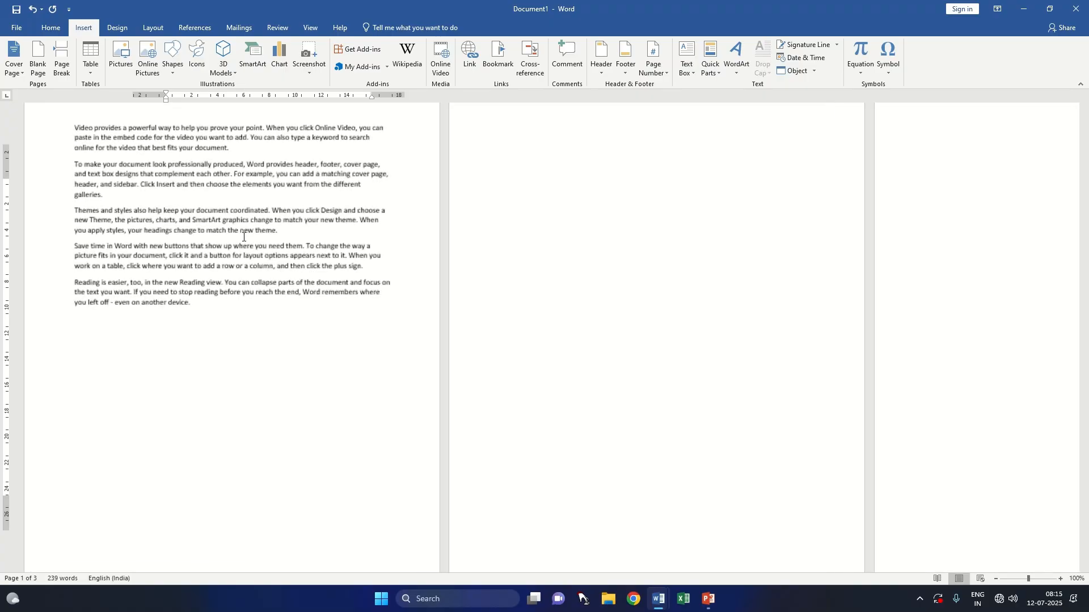
pyautogui.scroll(6, 243, 237)
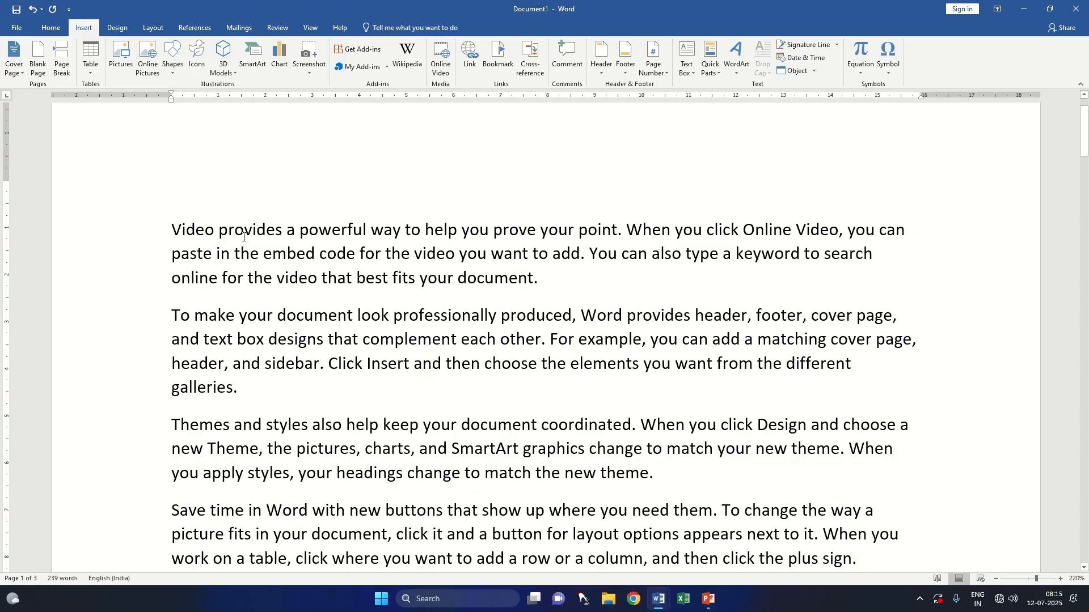
pyautogui.scroll(-7, 244, 237)
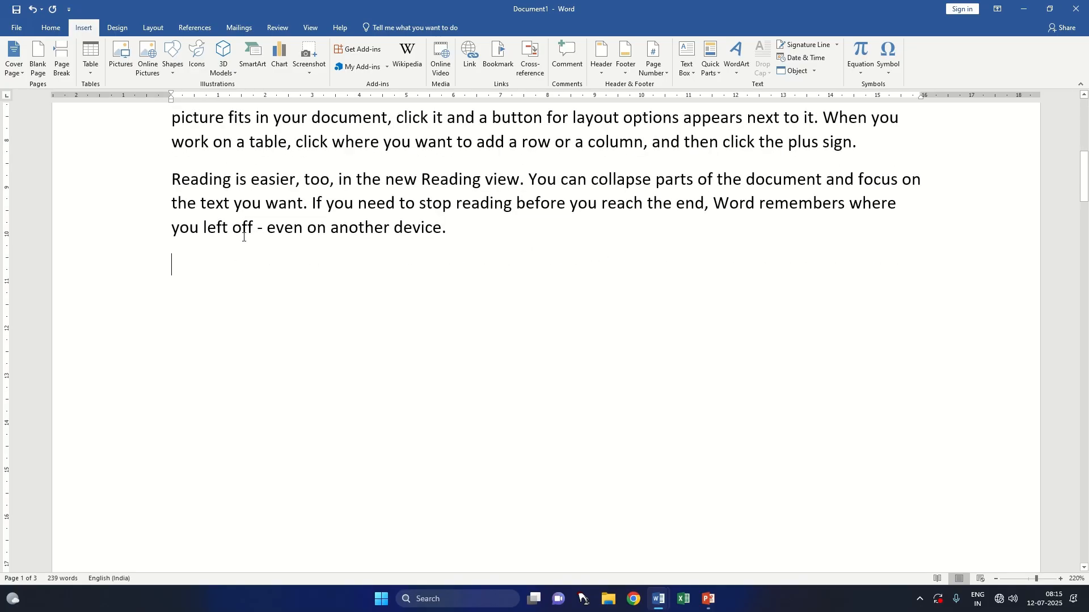
pyautogui.keyDown('ctrl'); pyautogui.scroll(-17, 244, 237); pyautogui.keyUp('ctrl')
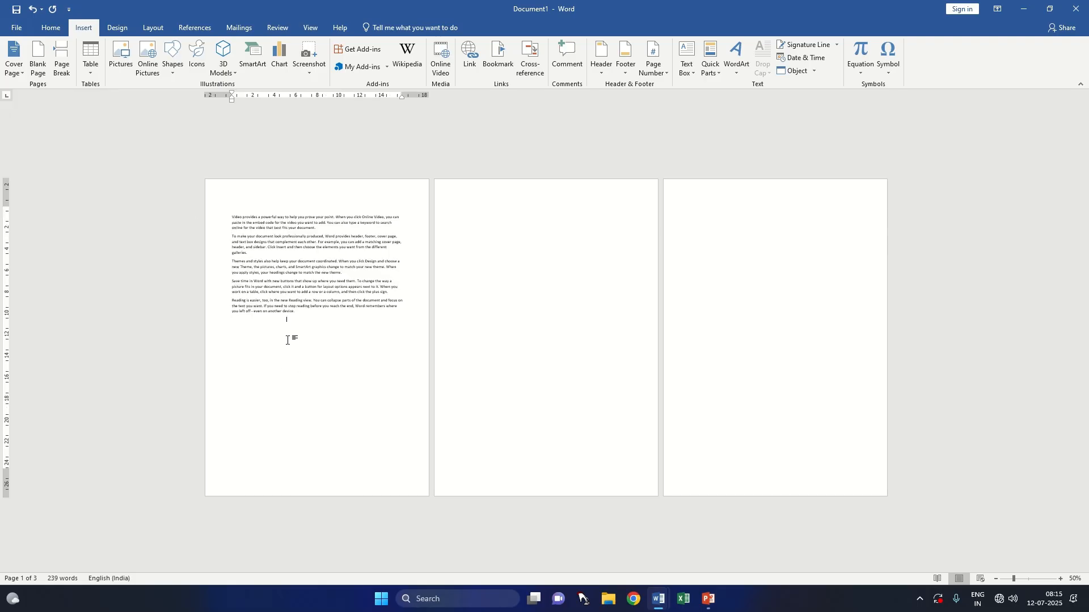
pyautogui.hotkey('ctrl', 'Return')
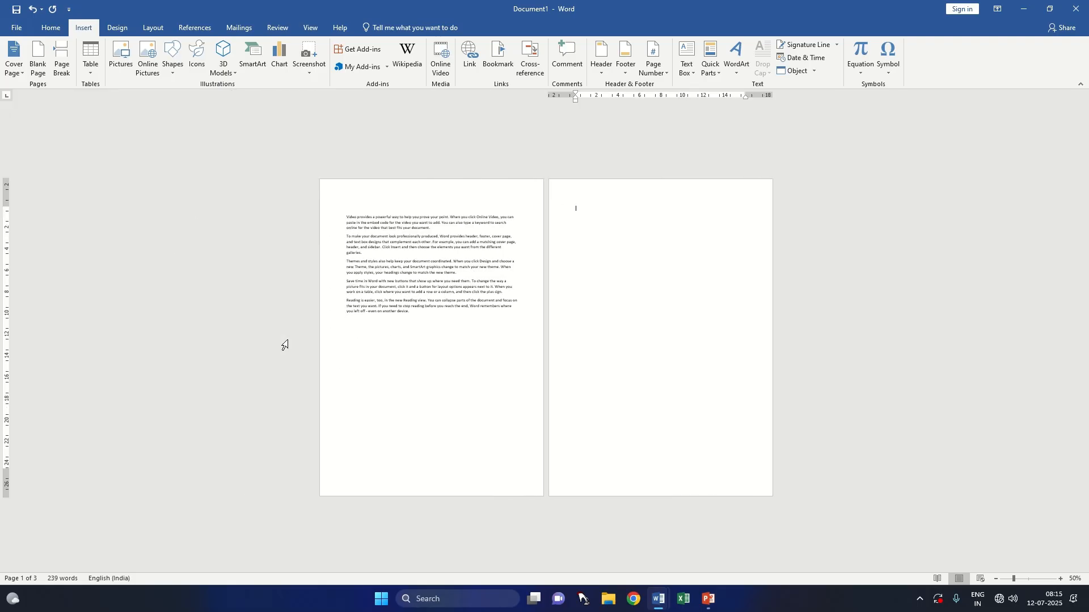
pyautogui.click(392, 335)
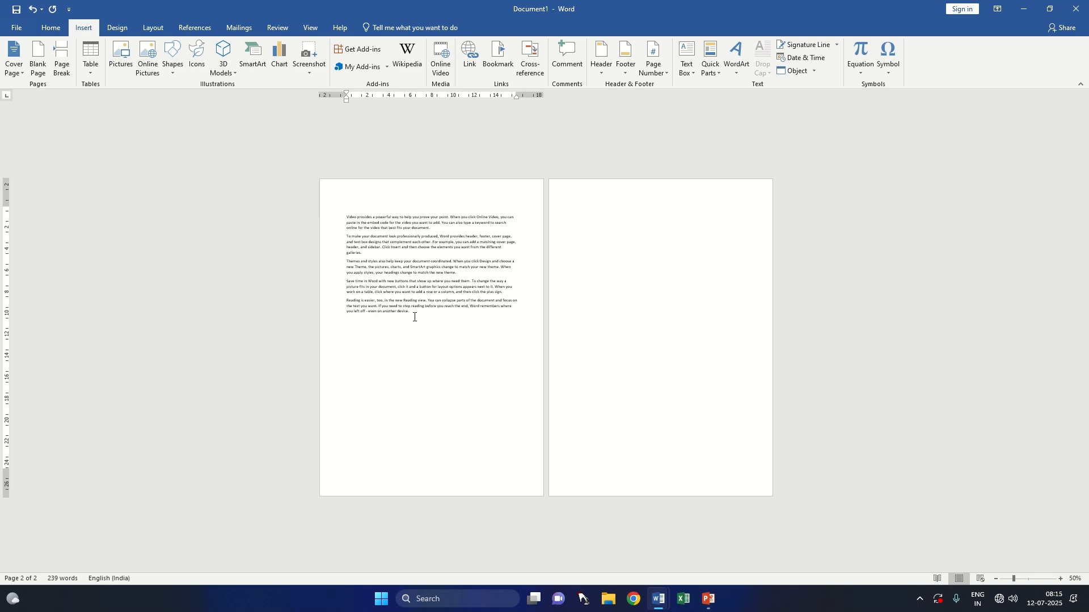
pyautogui.press('Delete')
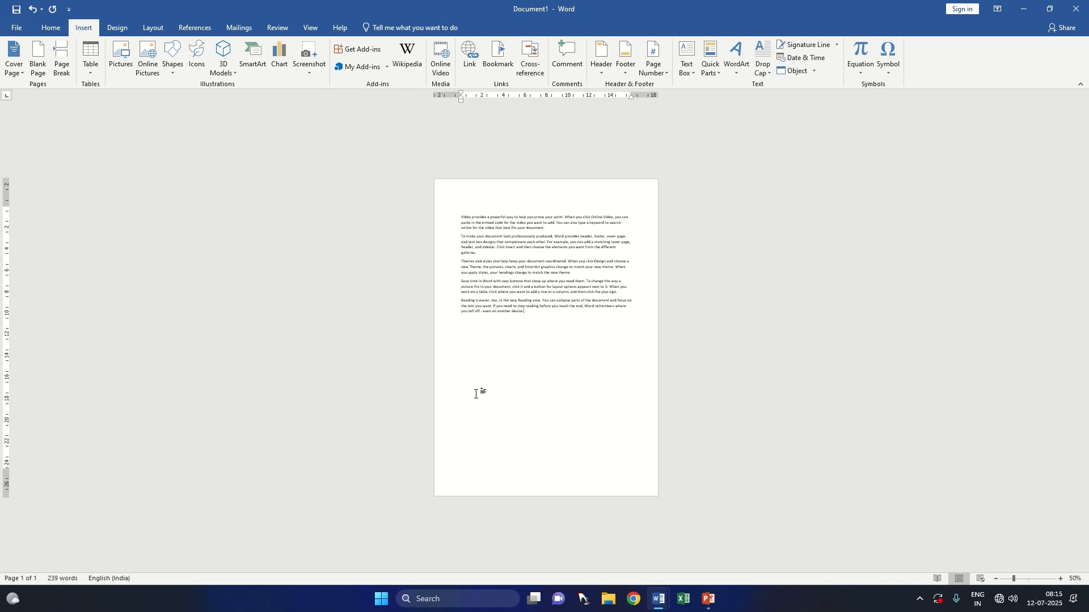
# Step: Insert a page break after the second paragraph, which ends with "galleries."
pyautogui.scroll(17, 476, 394)
pyautogui.scroll(5, 475, 395)
pyautogui.scroll(-2, 482, 393)
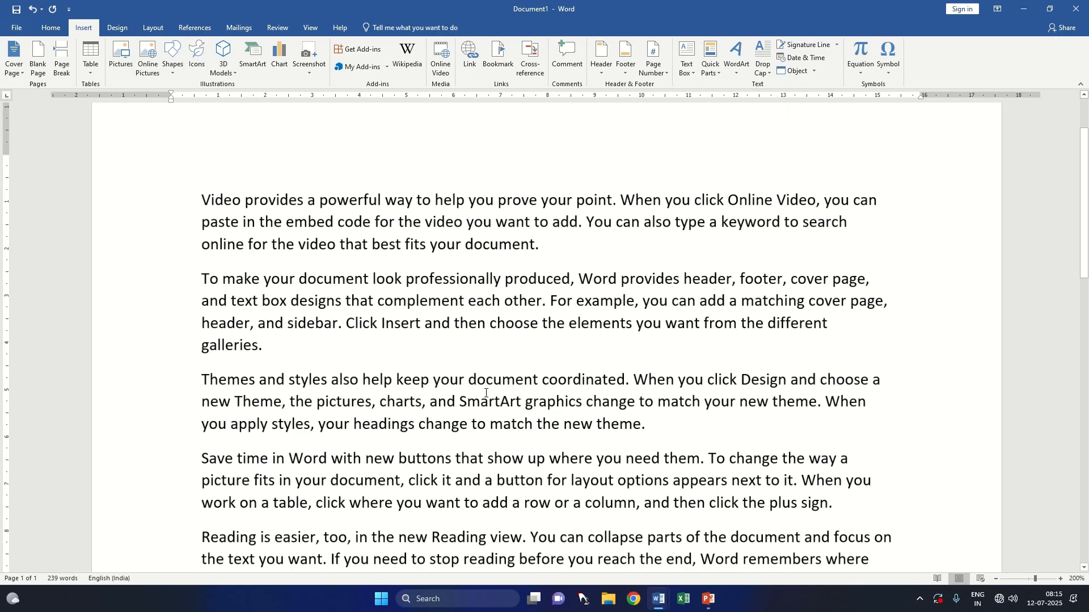
pyautogui.scroll(-2, 487, 390)
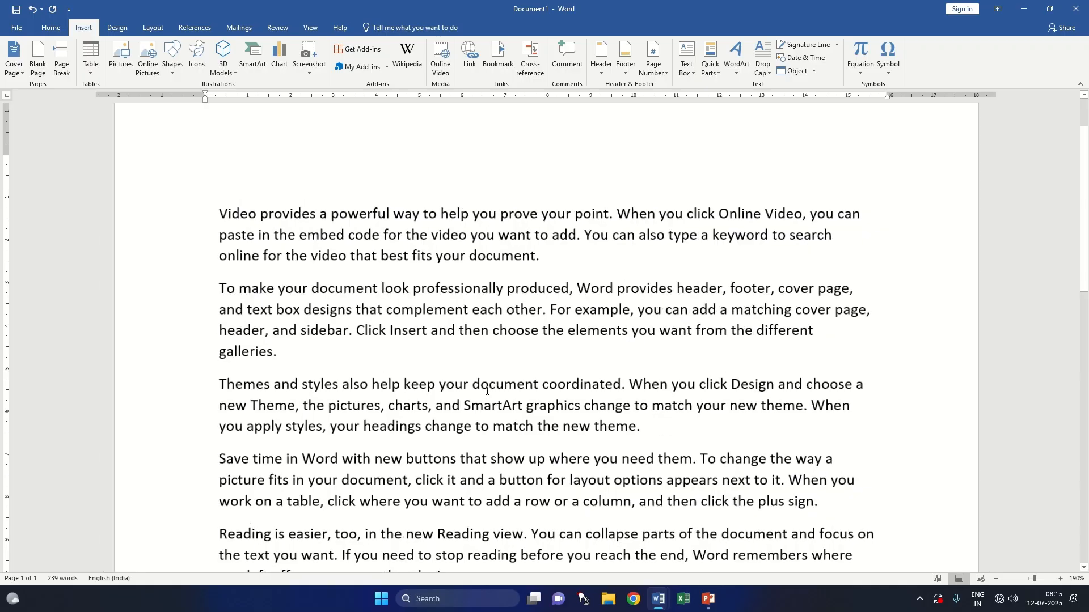
pyautogui.scroll(-2, 460, 375)
pyautogui.scroll(3, 450, 354)
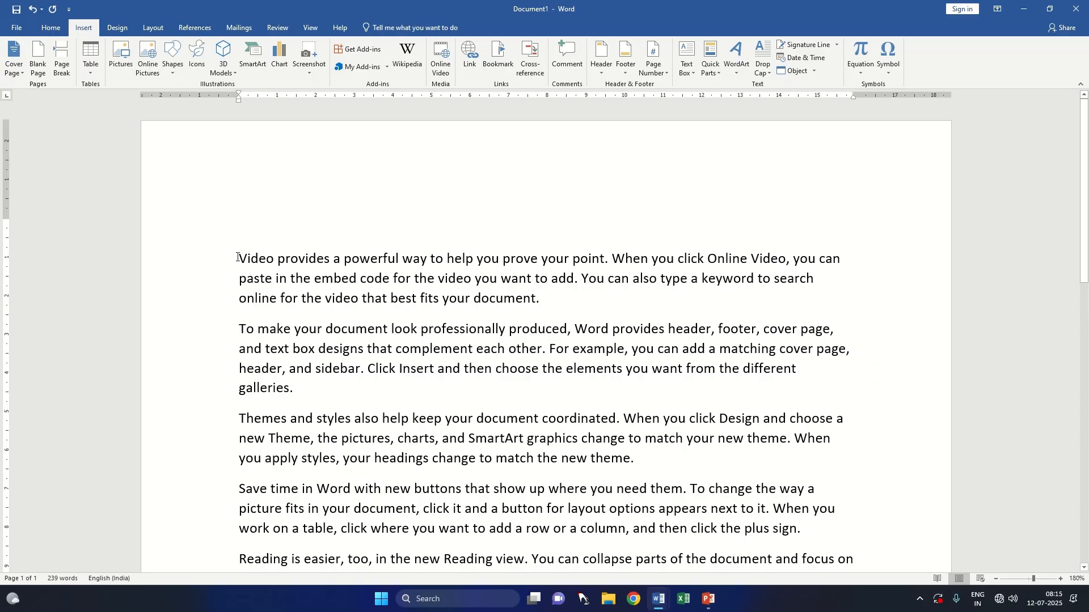
pyautogui.hotkey('ctrl', 'shift', 'Up')
pyautogui.hotkey('ctrl', 'shift', 'Up')
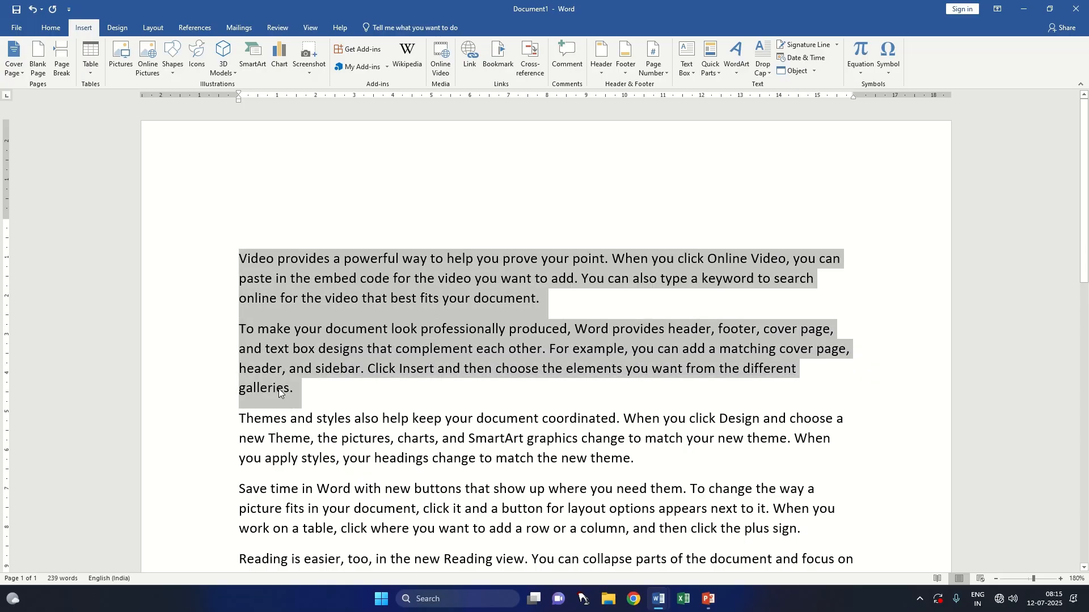
pyautogui.click(353, 401)
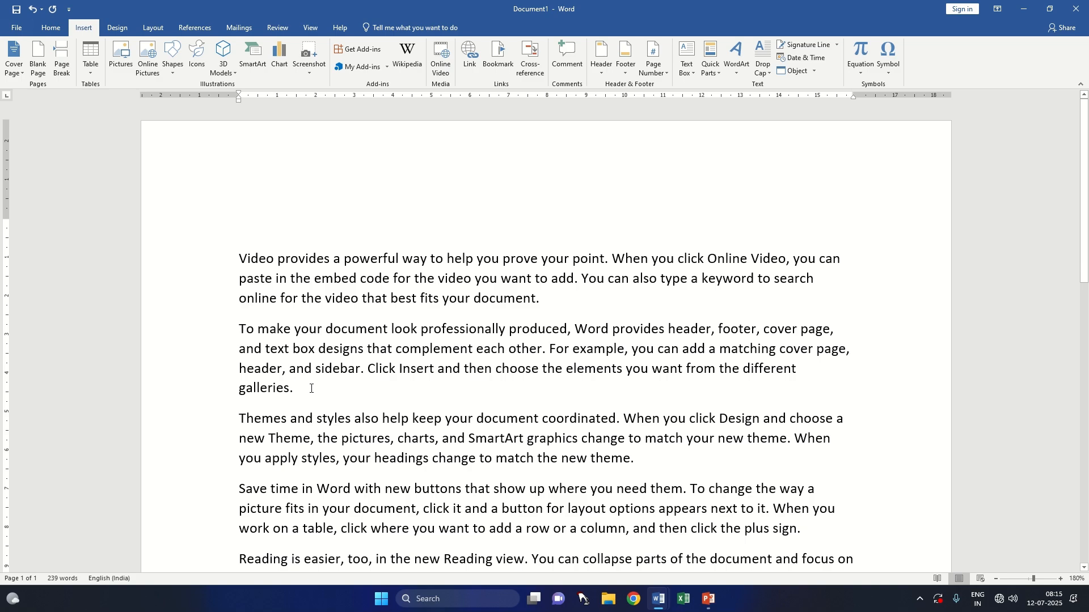
pyautogui.click(63, 73)
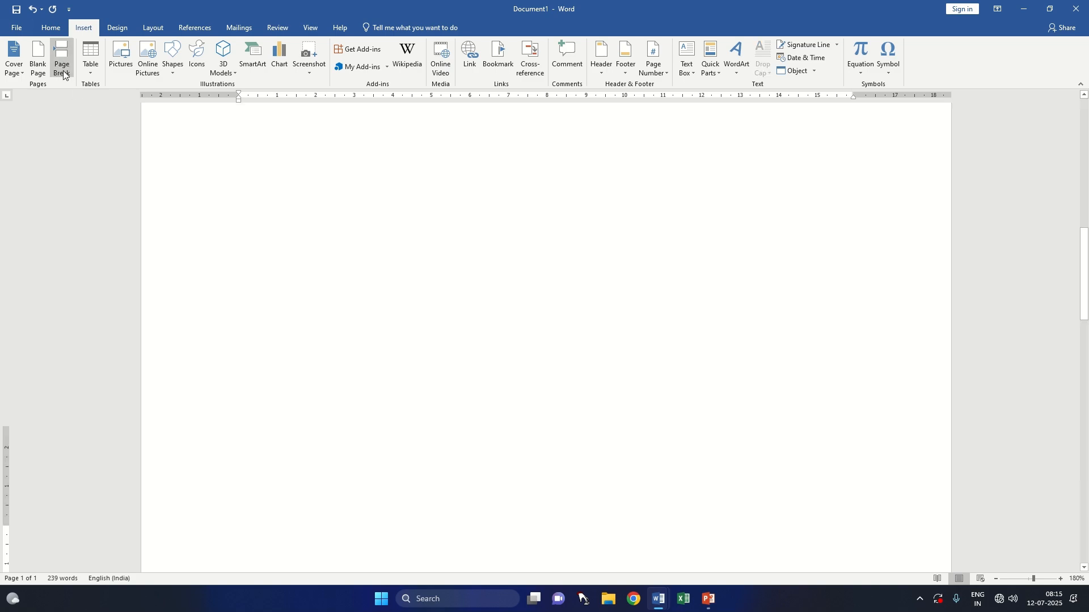
# Step: Remove the page break between the second and third paragraphs
pyautogui.scroll(10, 353, 296)
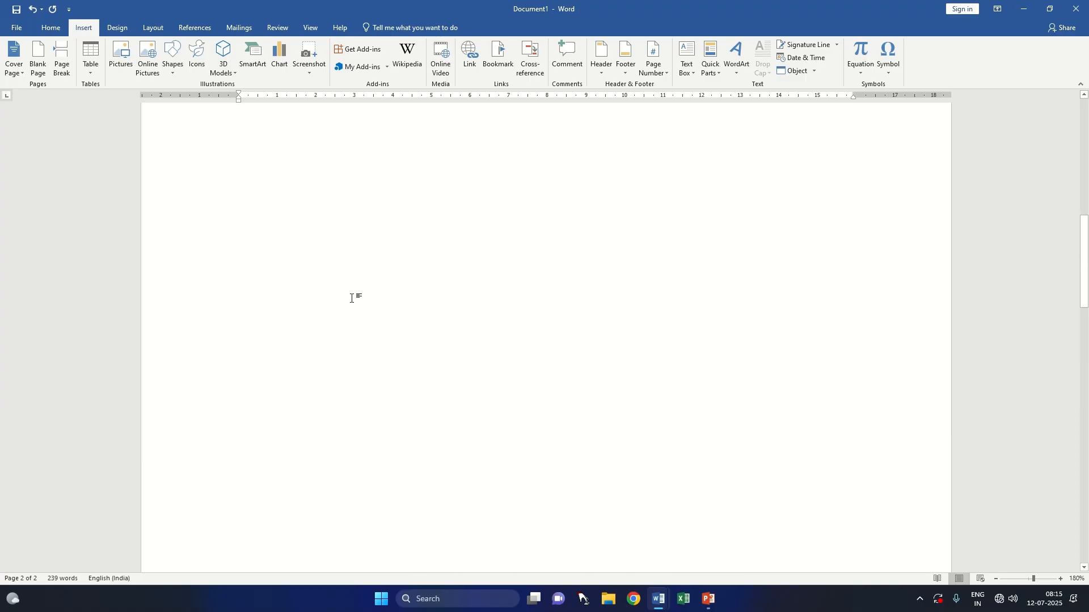
pyautogui.scroll(3, 352, 298)
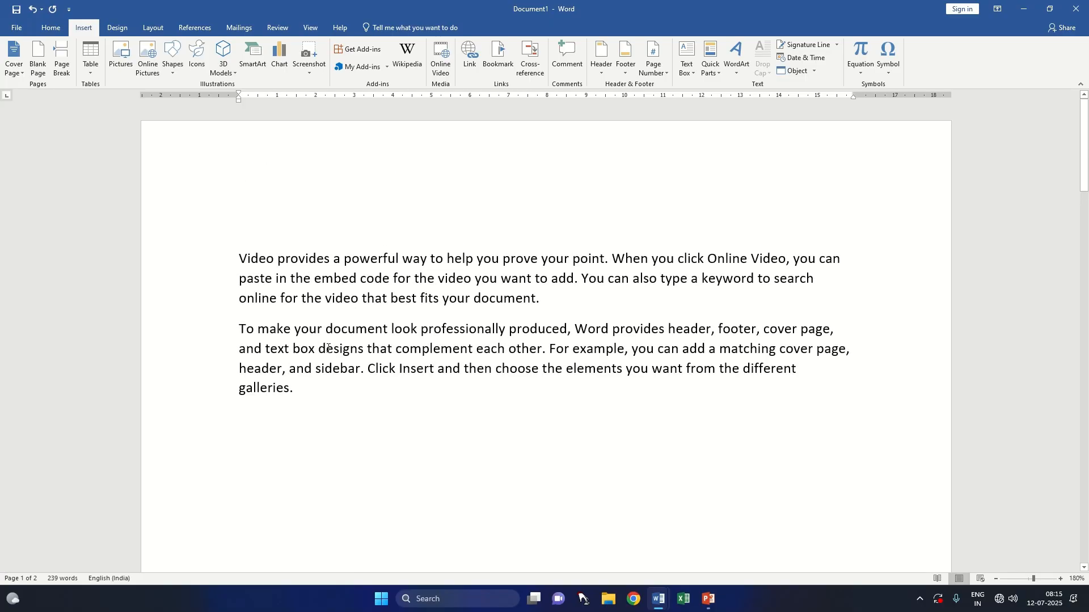
pyautogui.scroll(-18, 368, 400)
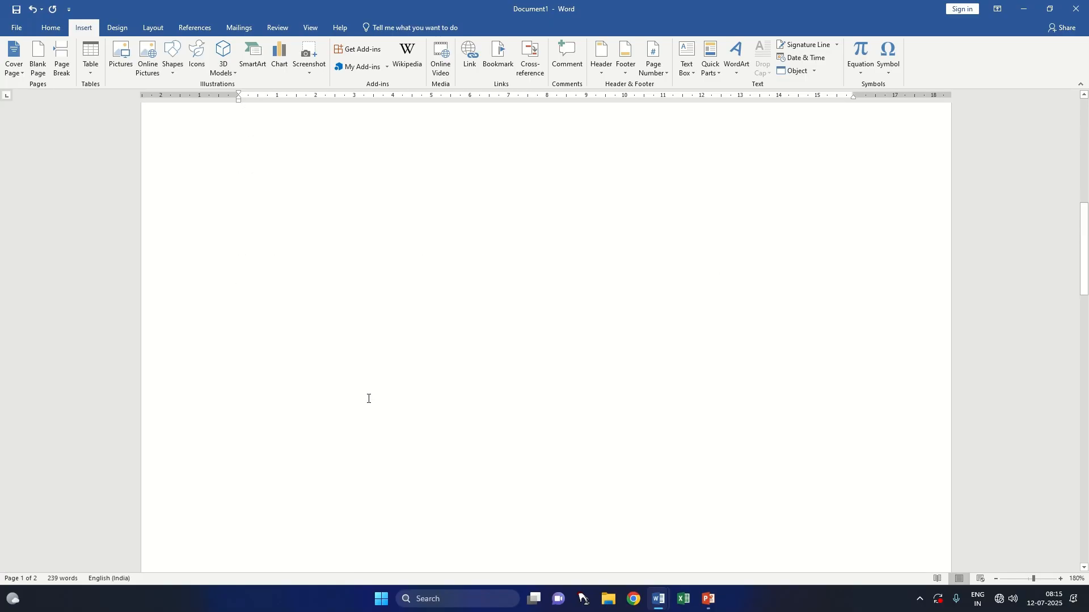
pyautogui.scroll(-1, 369, 397)
pyautogui.scroll(-8, 368, 397)
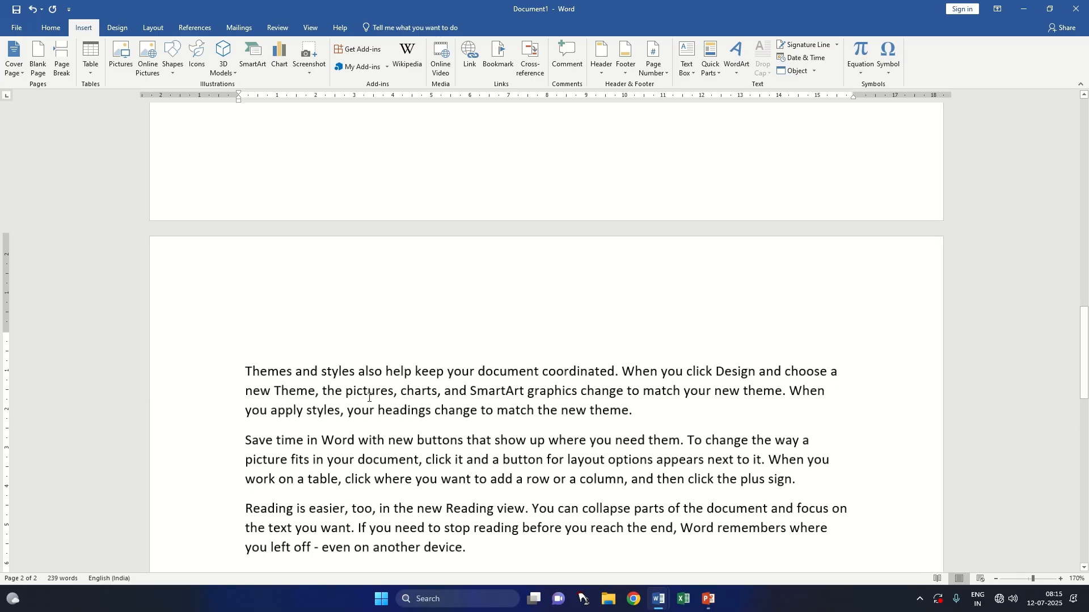
pyautogui.scroll(-2, 368, 397)
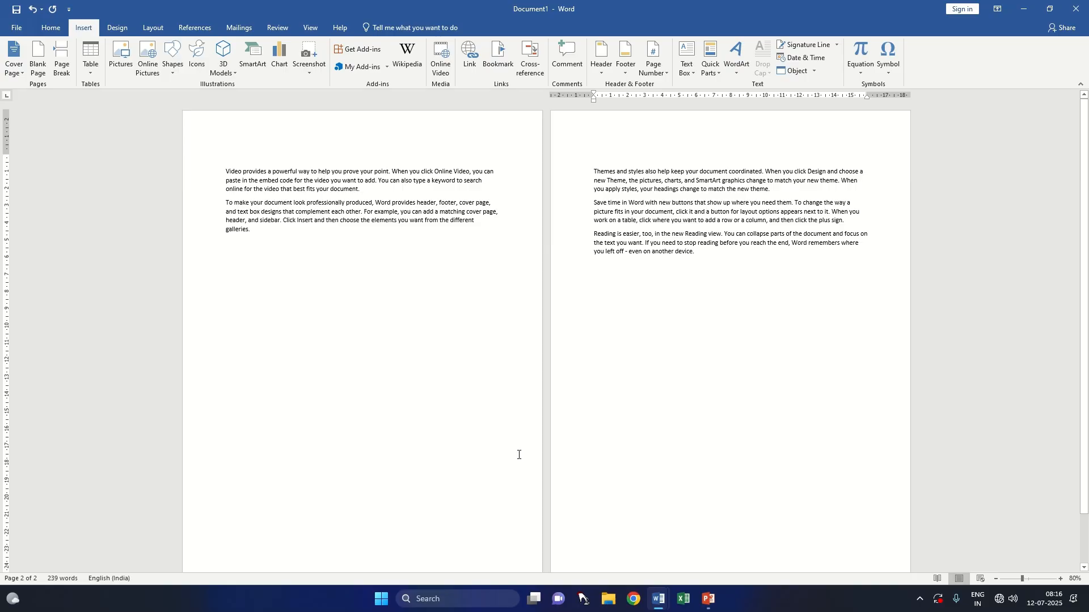
pyautogui.press('BackSpace')
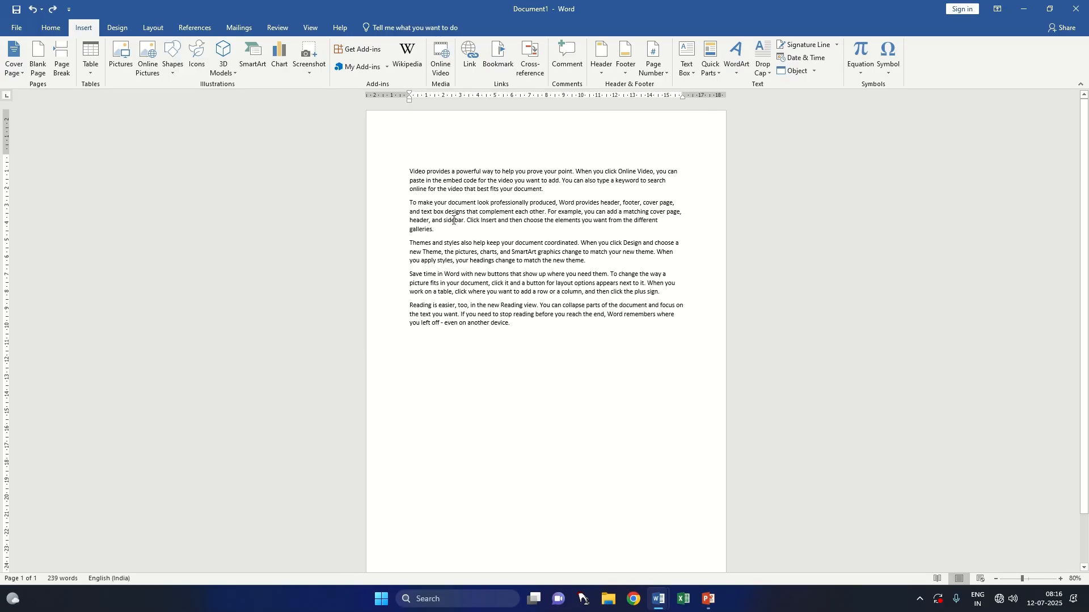
# Step: Insert page breaks after the second paragraph and after the fourth, which ends with "click the plus sign."
pyautogui.click(70, 59)
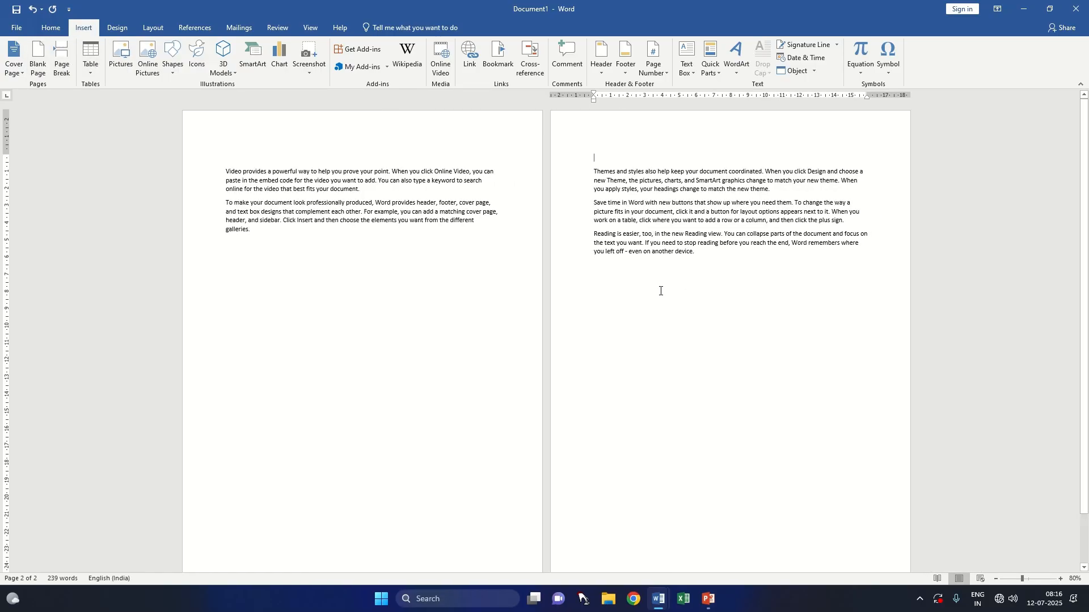
pyautogui.click(852, 223)
pyautogui.click(61, 72)
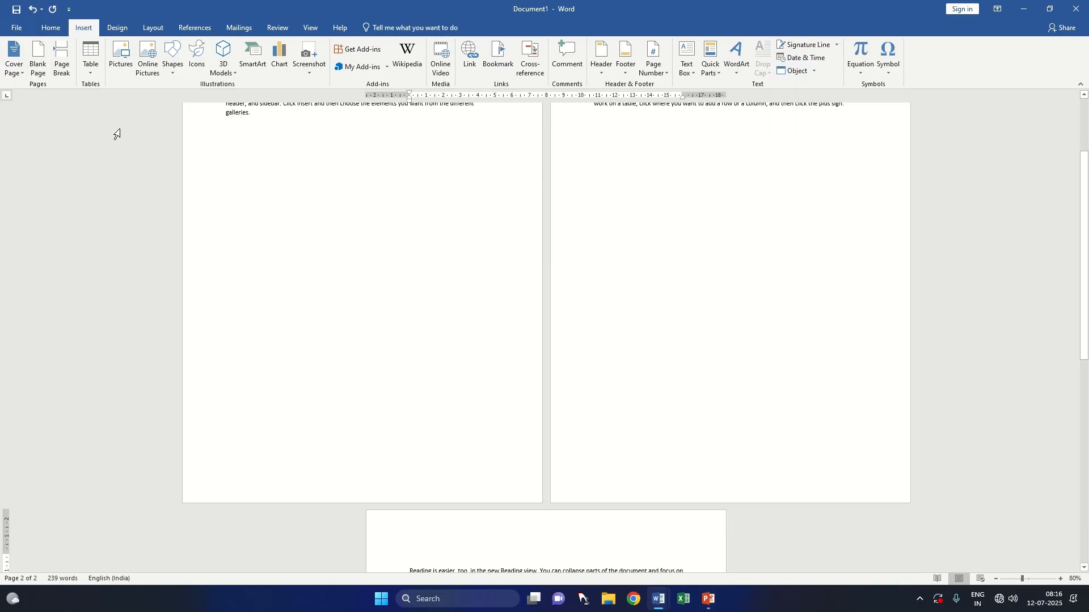
# Step: Examine how the page breaks divide the sample paragraphs across the document's pages
pyautogui.scroll(-2, 556, 453)
pyautogui.scroll(-3, 454, 513)
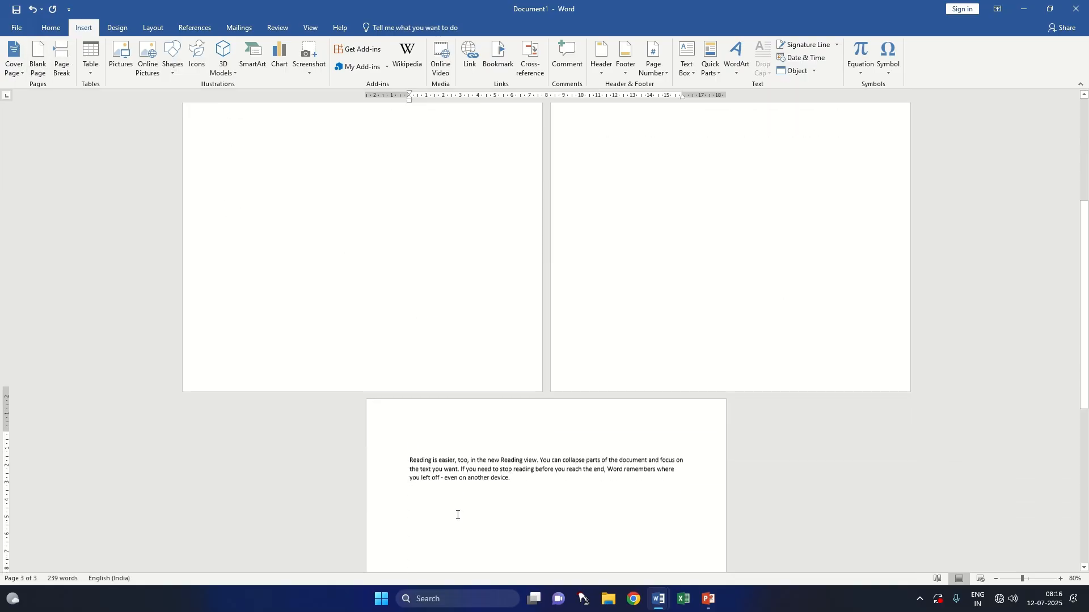
pyautogui.keyDown('ctrl'); pyautogui.scroll(-3, 475, 465); pyautogui.keyUp('ctrl')
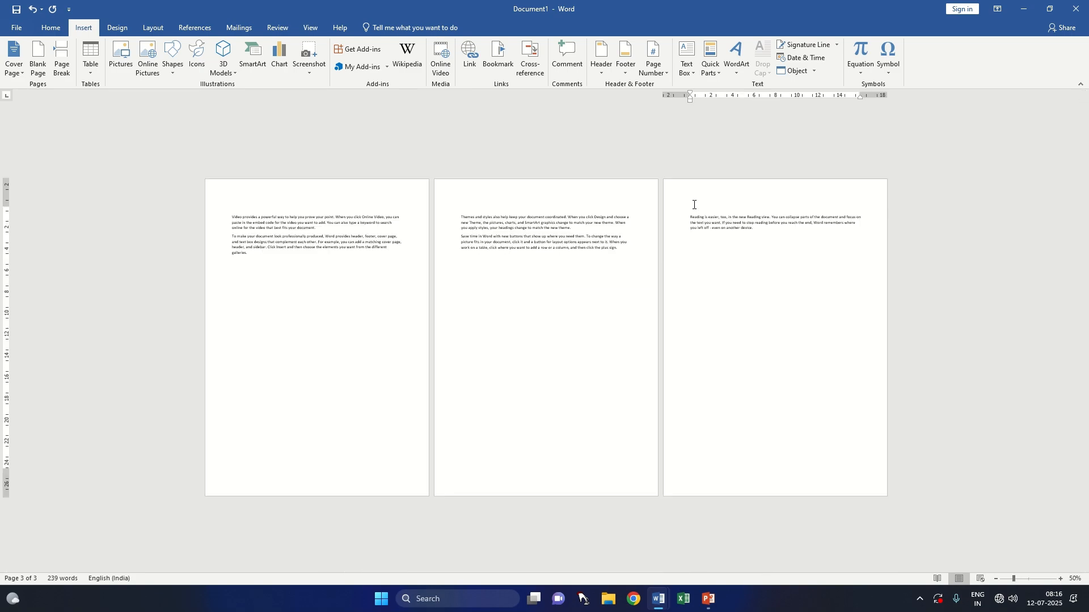
pyautogui.keyDown('ctrl'); pyautogui.scroll(2, 635, 288); pyautogui.keyUp('ctrl')
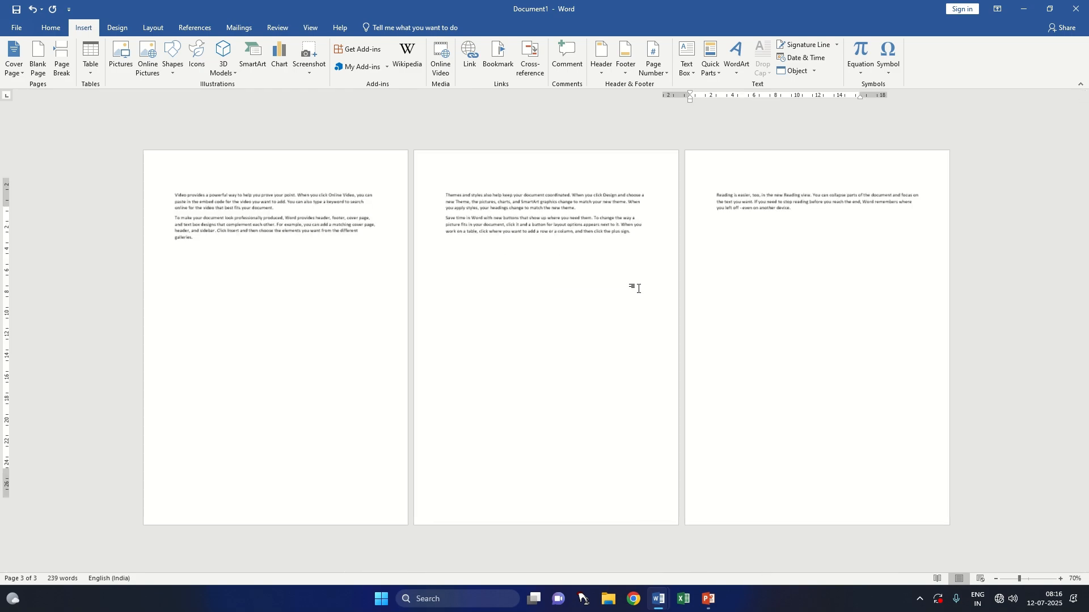
pyautogui.keyDown('ctrl'); pyautogui.scroll(3, 638, 288); pyautogui.keyUp('ctrl')
pyautogui.keyDown('ctrl'); pyautogui.scroll(11, 502, 333); pyautogui.keyUp('ctrl')
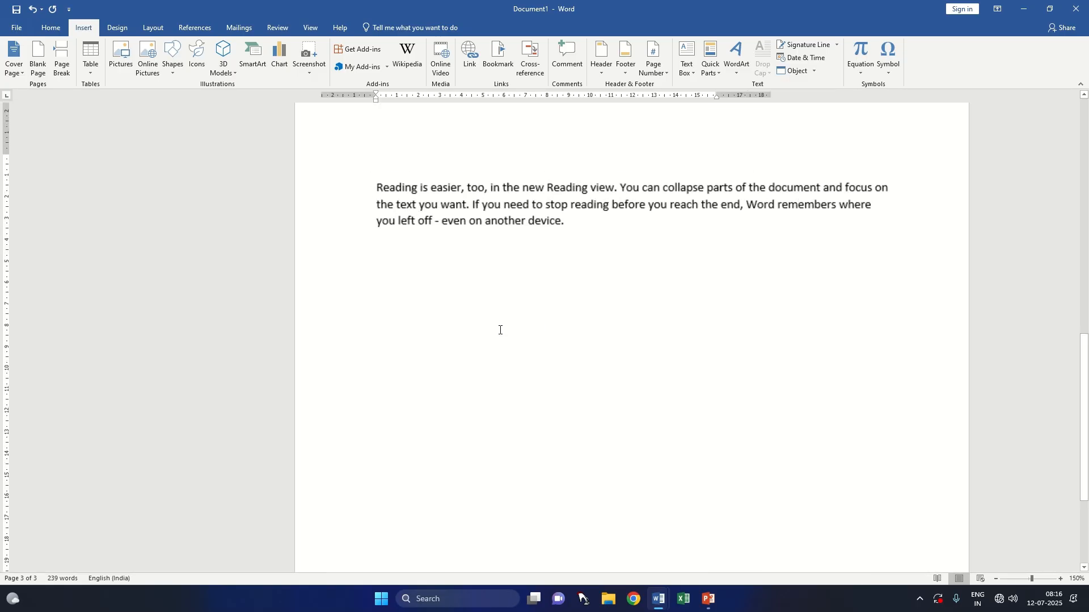
pyautogui.scroll(5, 354, 329)
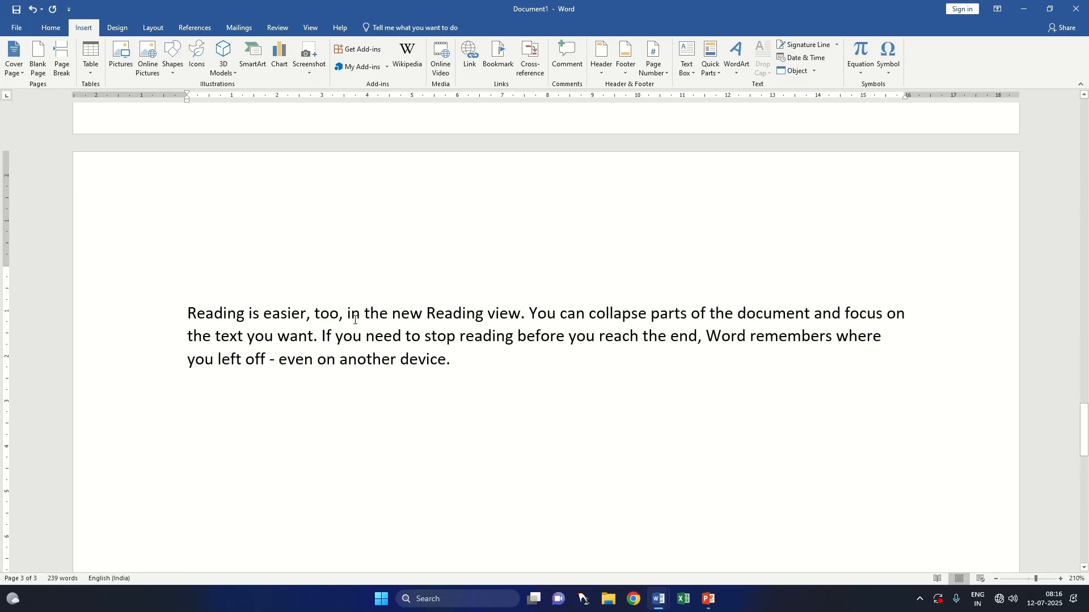
pyautogui.scroll(10, 352, 348)
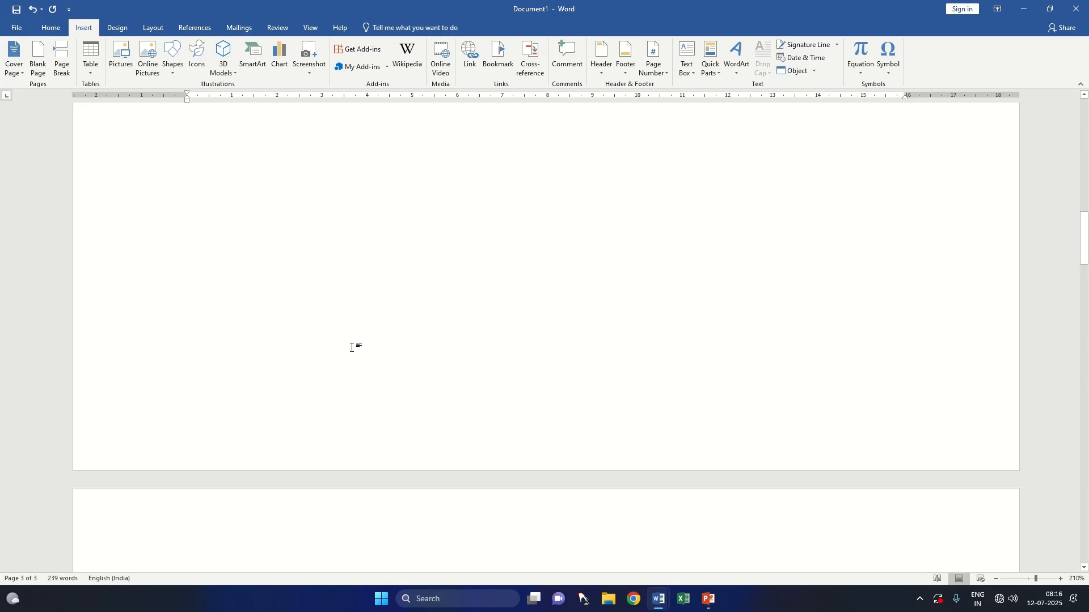
pyautogui.scroll(1, 352, 348)
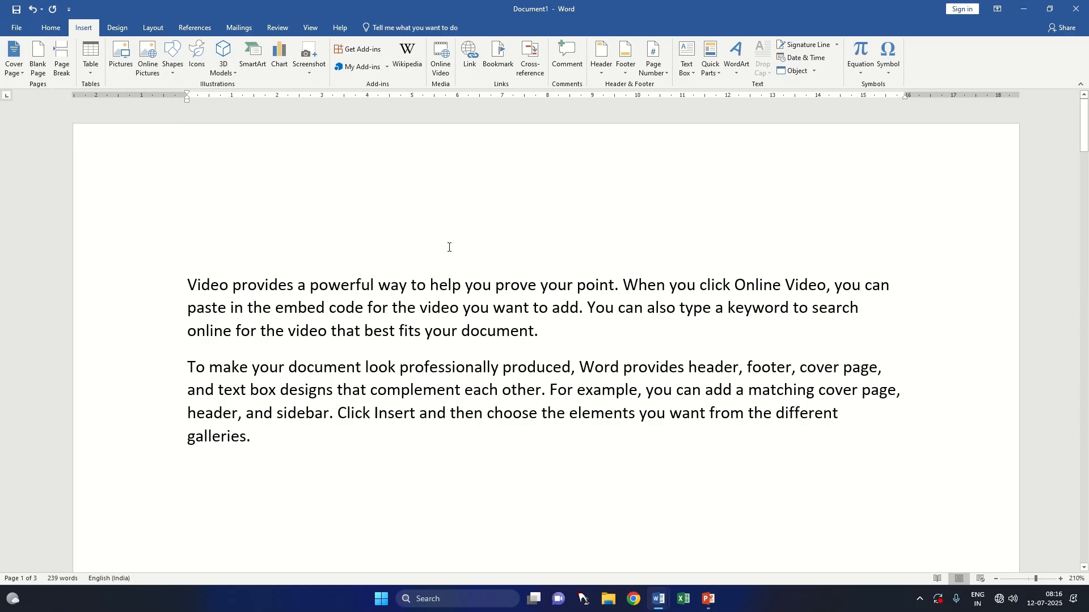
# Step: Delete all the sample text and page breaks from the document
pyautogui.hotkey('ctrl', 'a')
pyautogui.press('Delete')
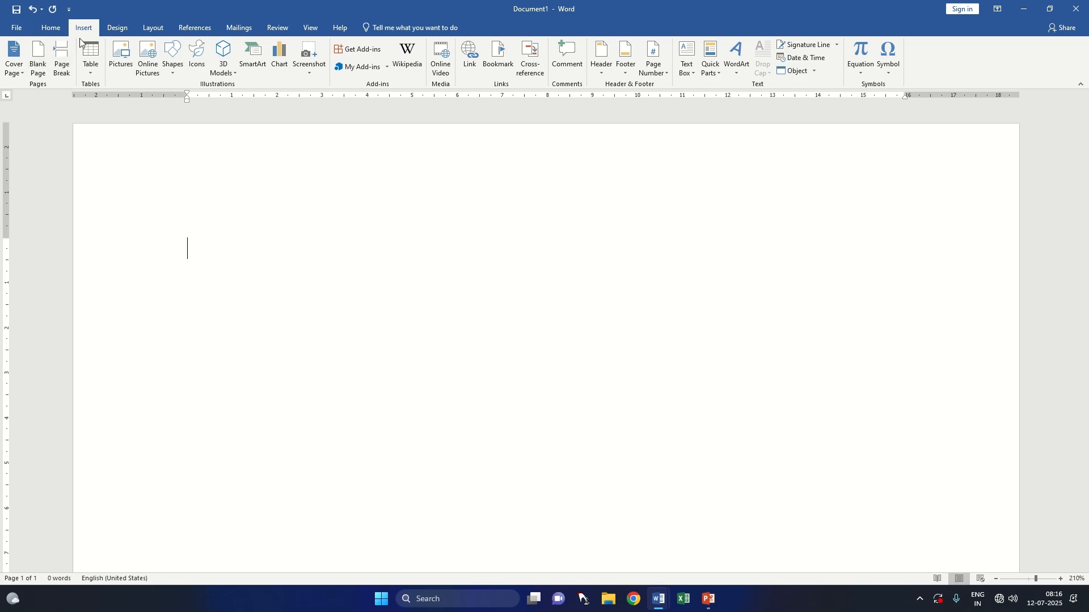
# Step: Insert a table with 10 columns and 8 rows into the blank document
pyautogui.click(89, 75)
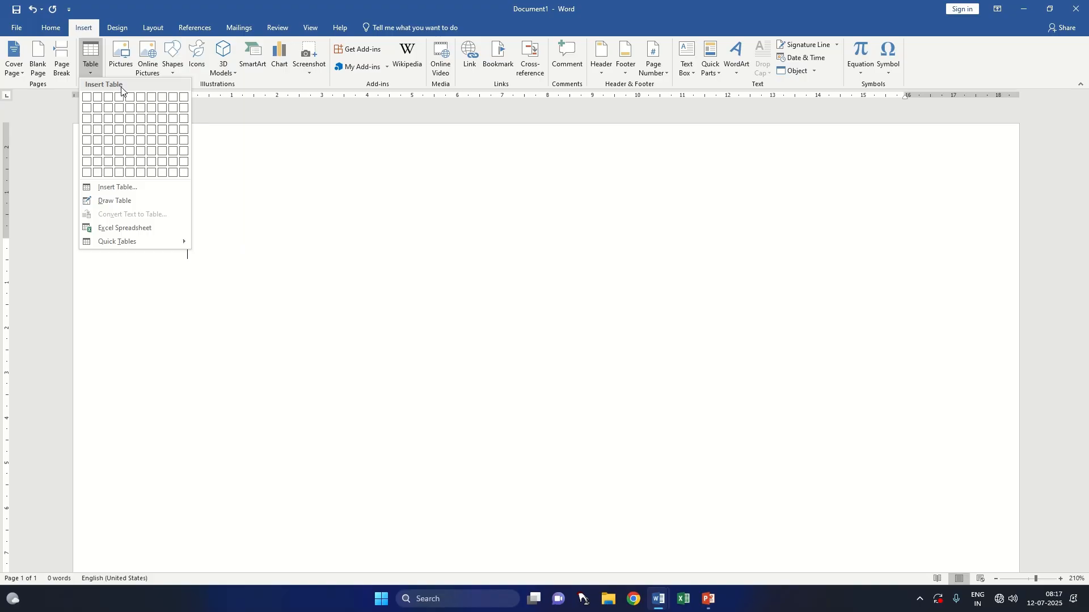
pyautogui.click(184, 177)
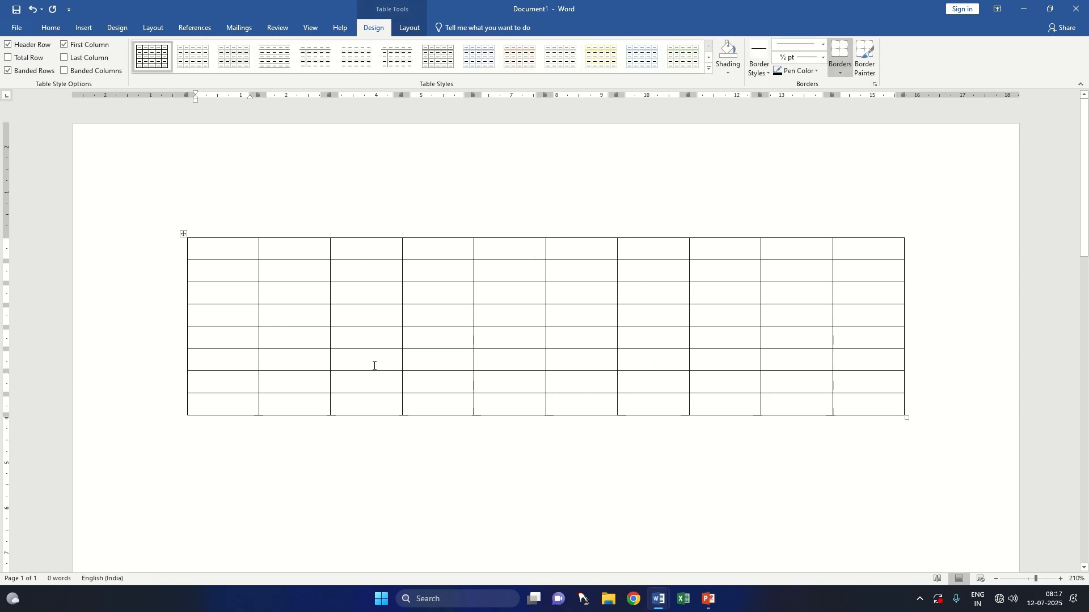
# Step: Insert a second table with 5 columns and 2 rows below the first one, using an automatic fixed column width
pyautogui.click(83, 27)
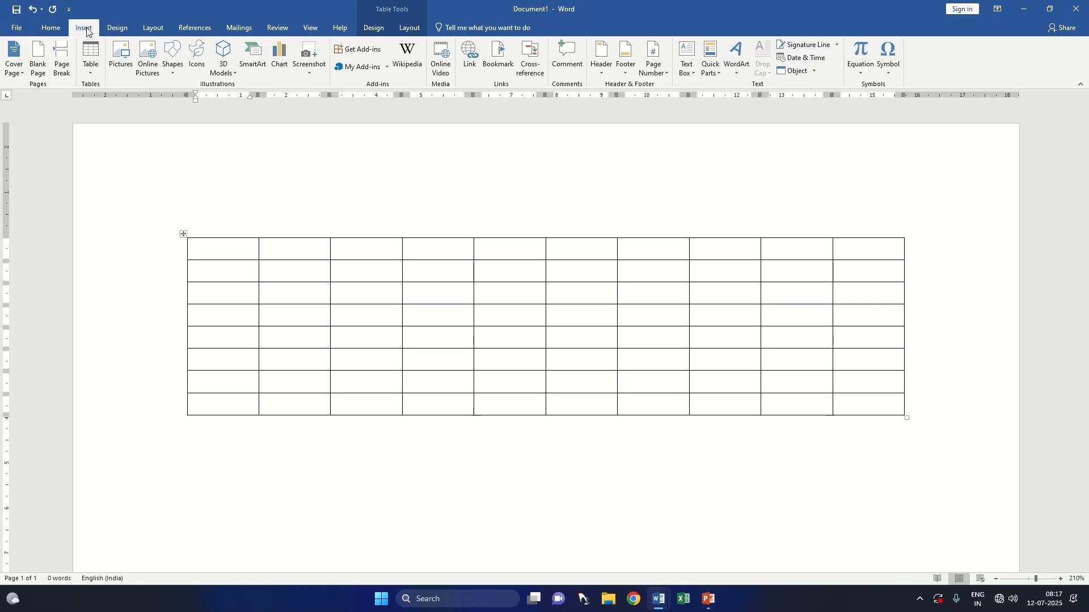
pyautogui.click(93, 66)
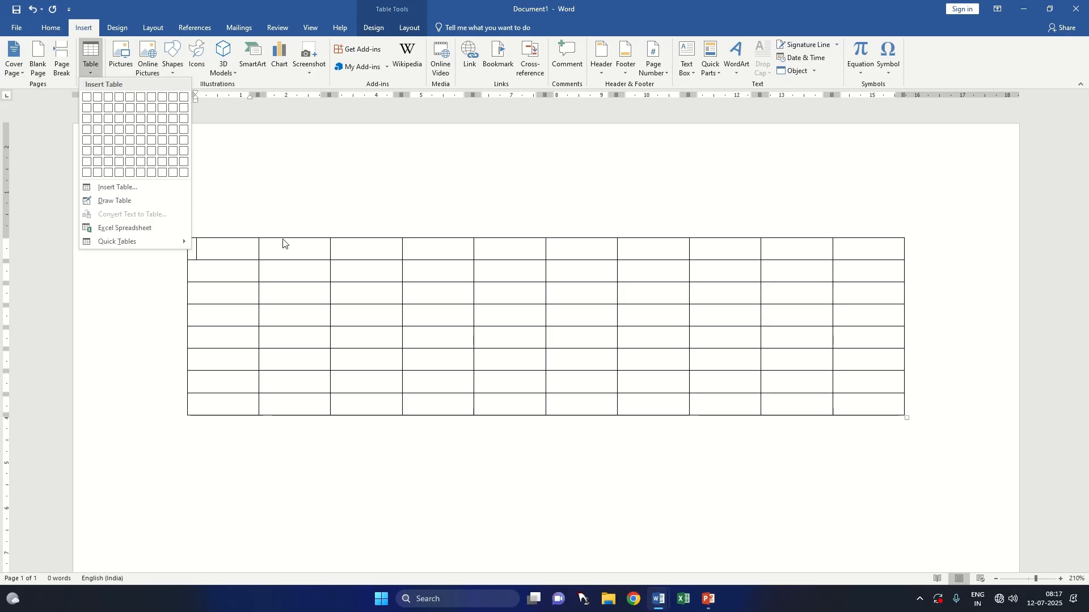
pyautogui.scroll(-3, 326, 244)
pyautogui.click(188, 314)
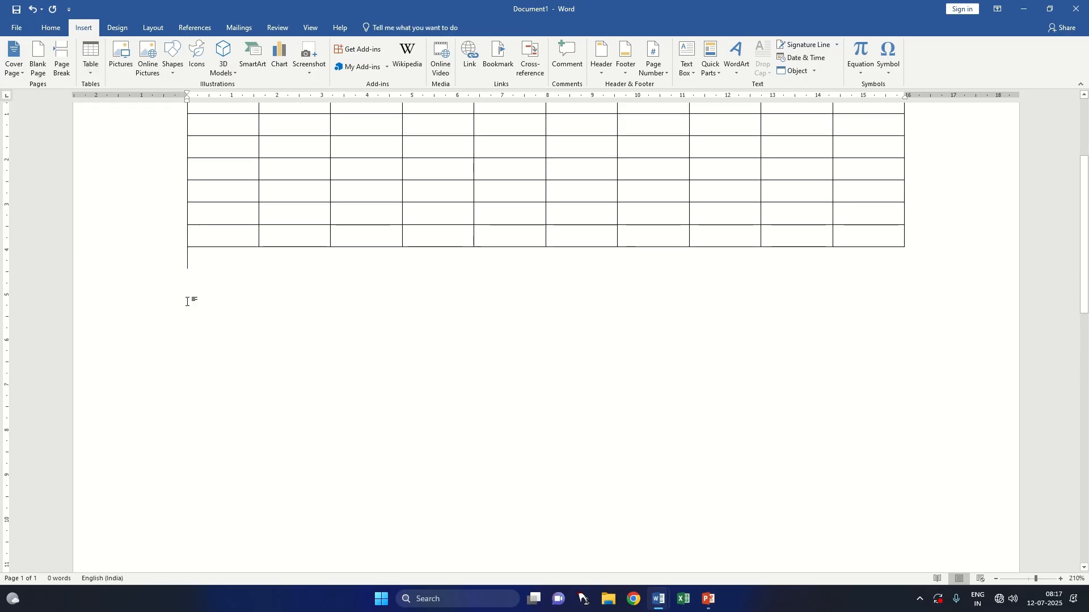
pyautogui.click(100, 76)
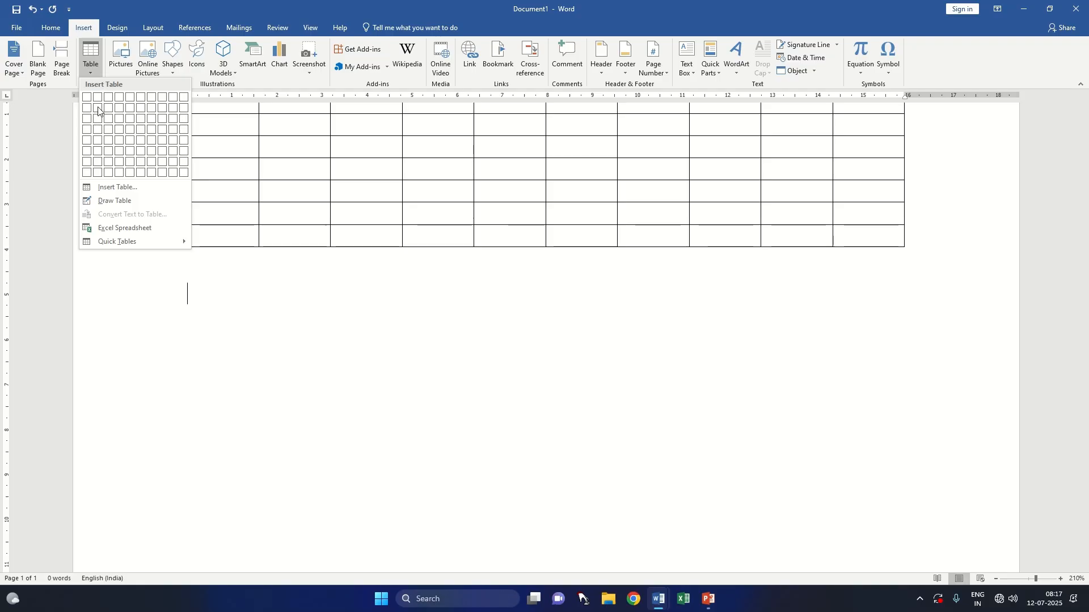
pyautogui.click(127, 193)
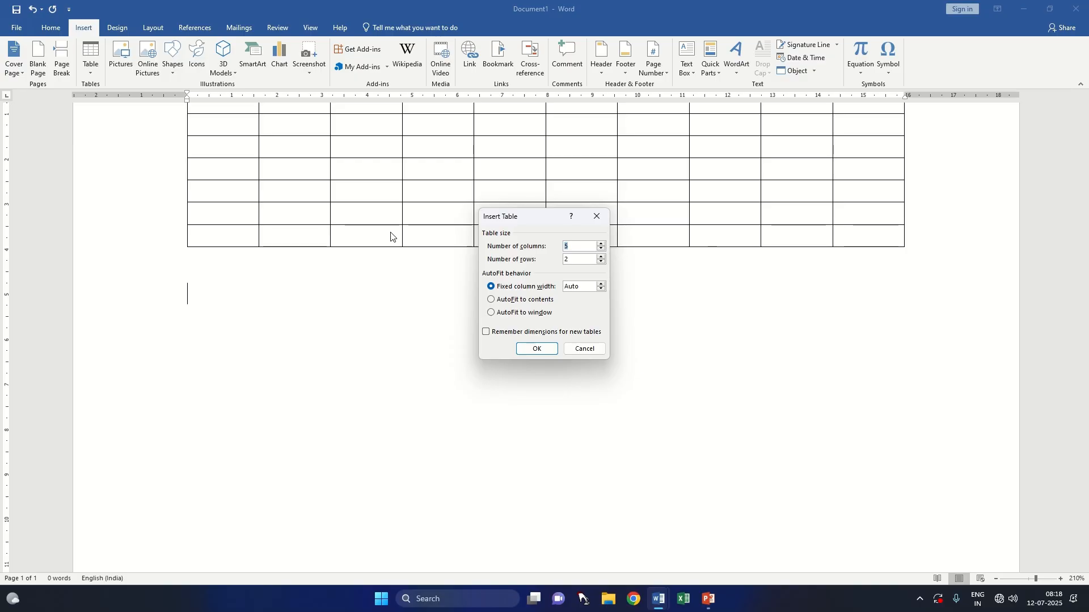
pyautogui.click(519, 304)
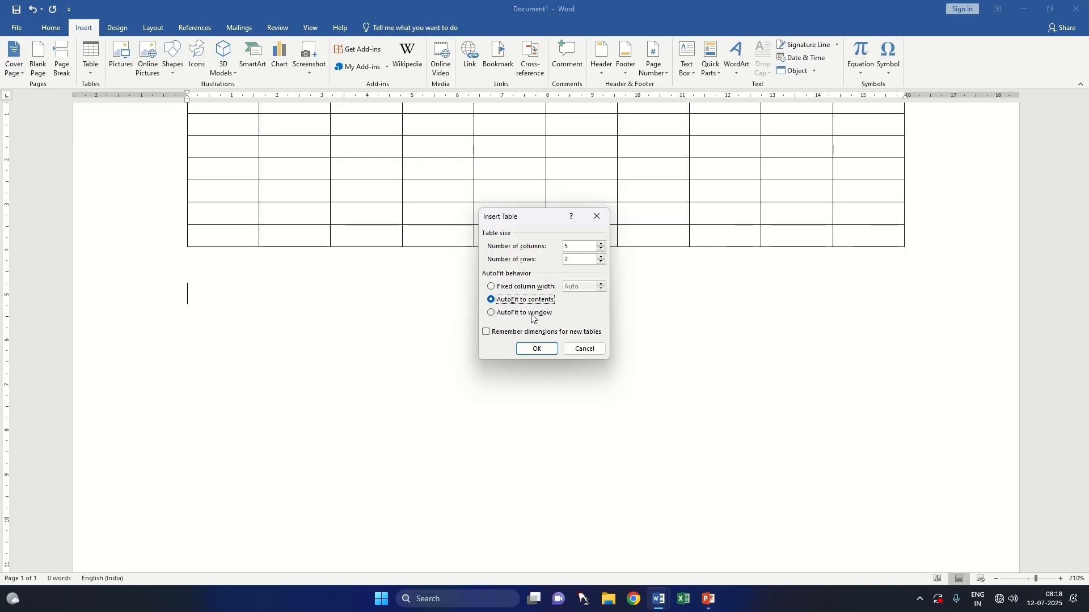
pyautogui.click(524, 288)
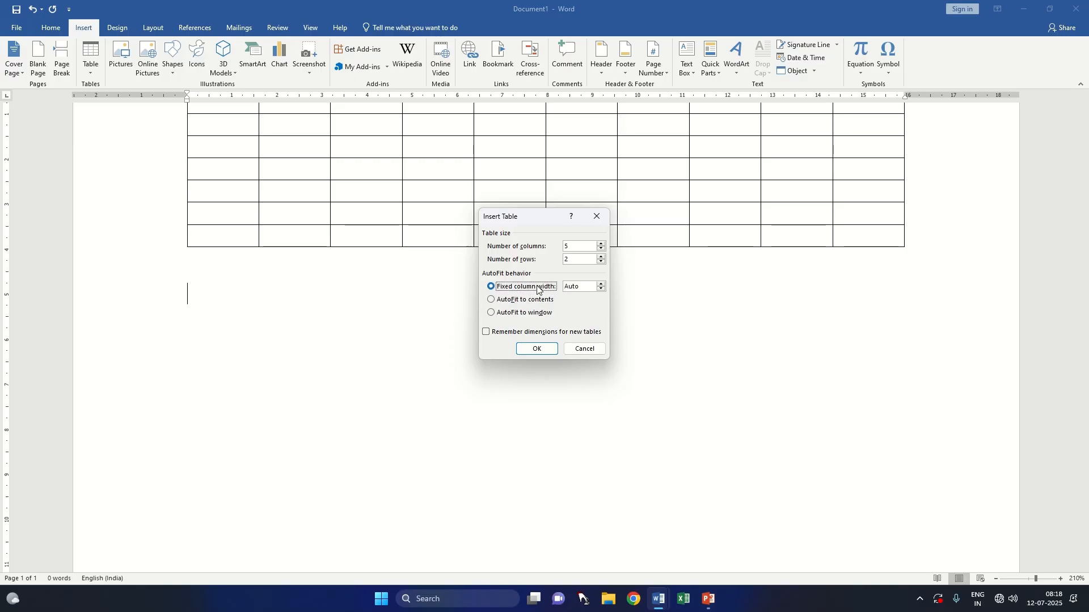
pyautogui.click(541, 349)
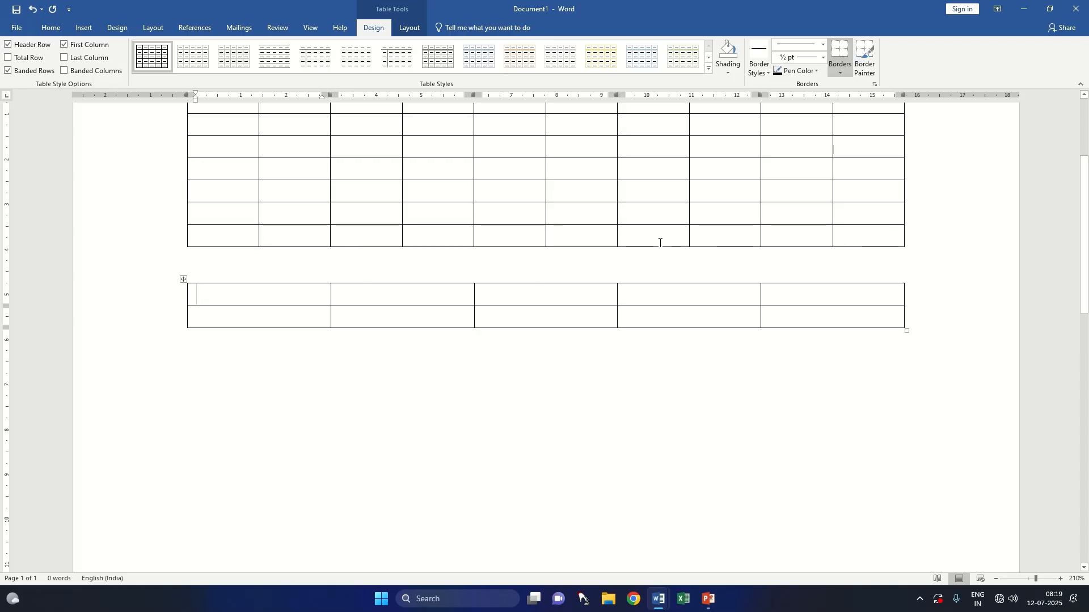
# Step: Highlight the second table's last column and each of its two rows to examine its layout
pyautogui.moveTo(790, 287); pyautogui.dragTo(797, 336)
pyautogui.click(543, 375)
pyautogui.moveTo(219, 290); pyautogui.dragTo(781, 291)
pyautogui.moveTo(261, 316); pyautogui.dragTo(786, 317)
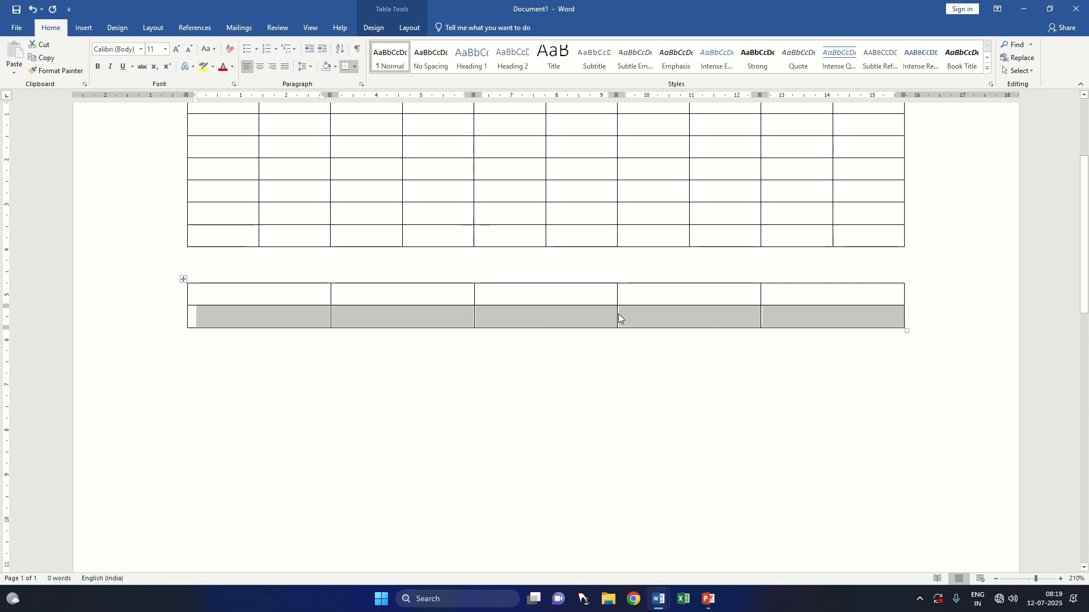
pyautogui.click(253, 369)
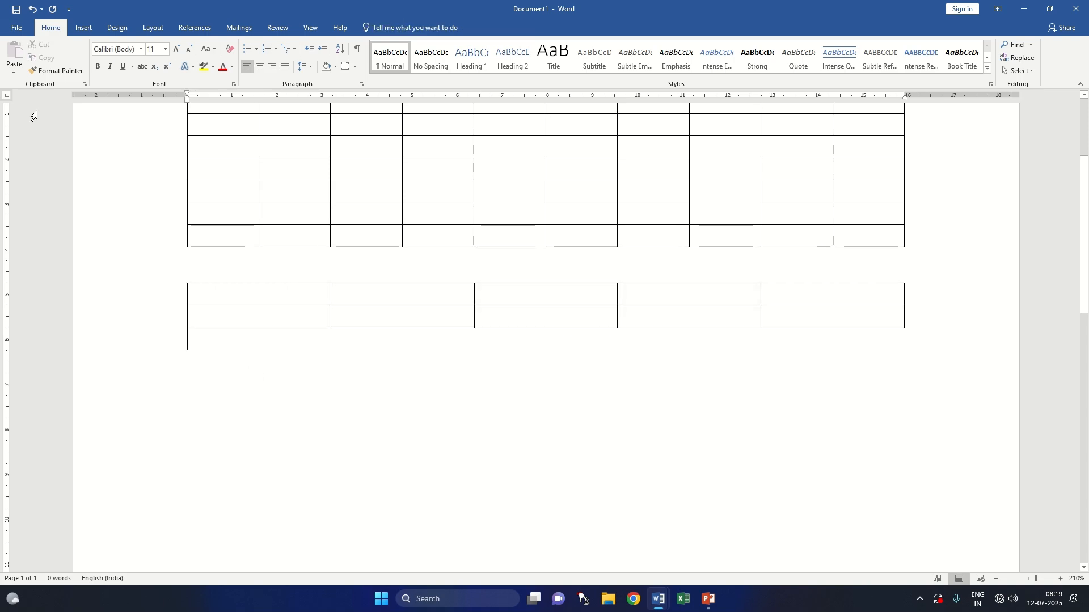
pyautogui.click(82, 27)
pyautogui.click(87, 73)
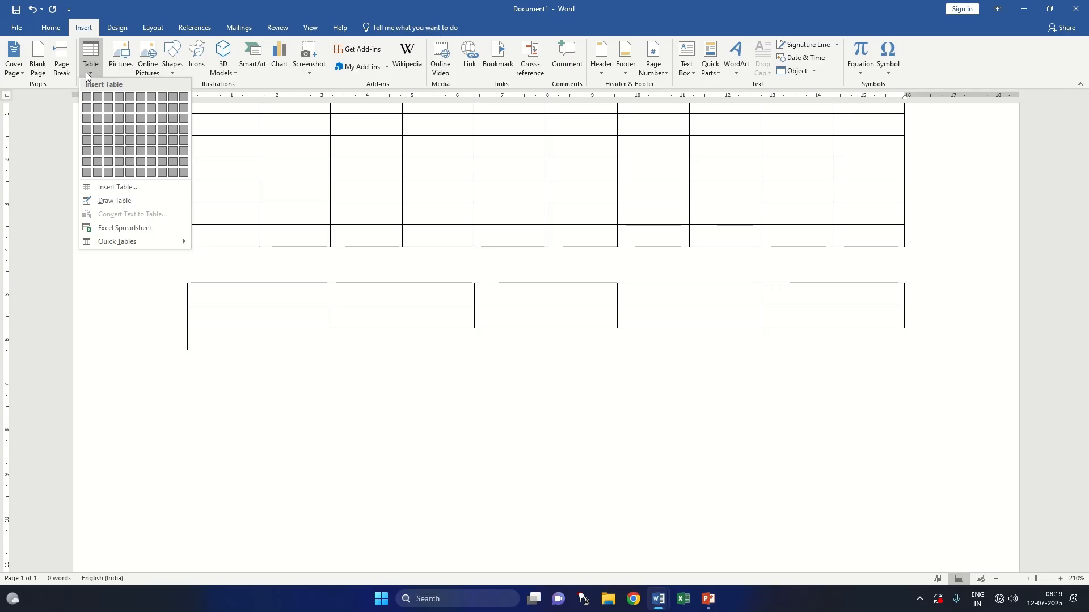
pyautogui.click(126, 188)
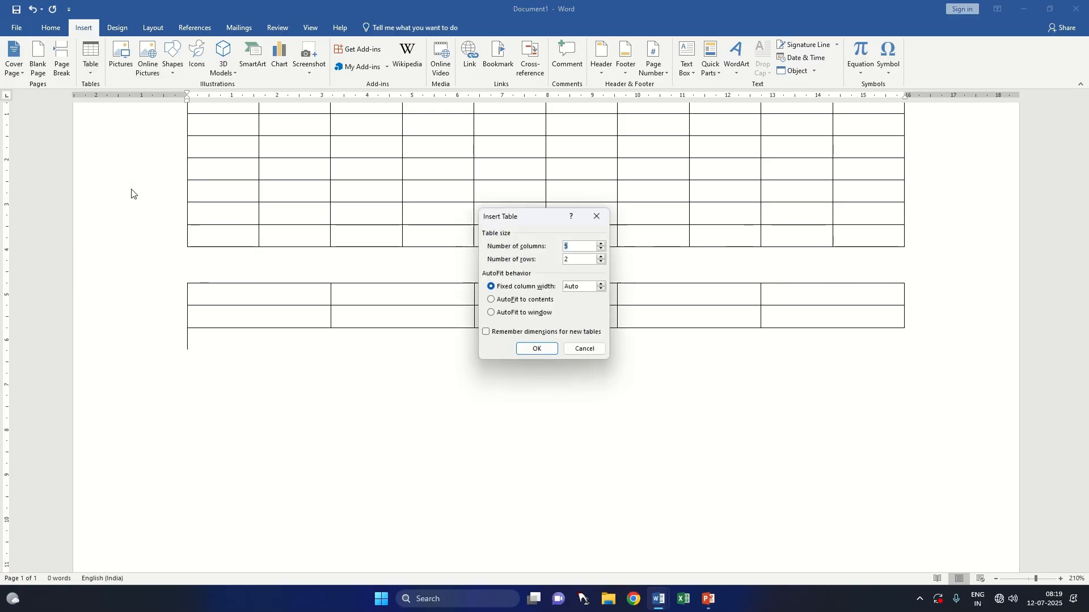
pyautogui.click(609, 217)
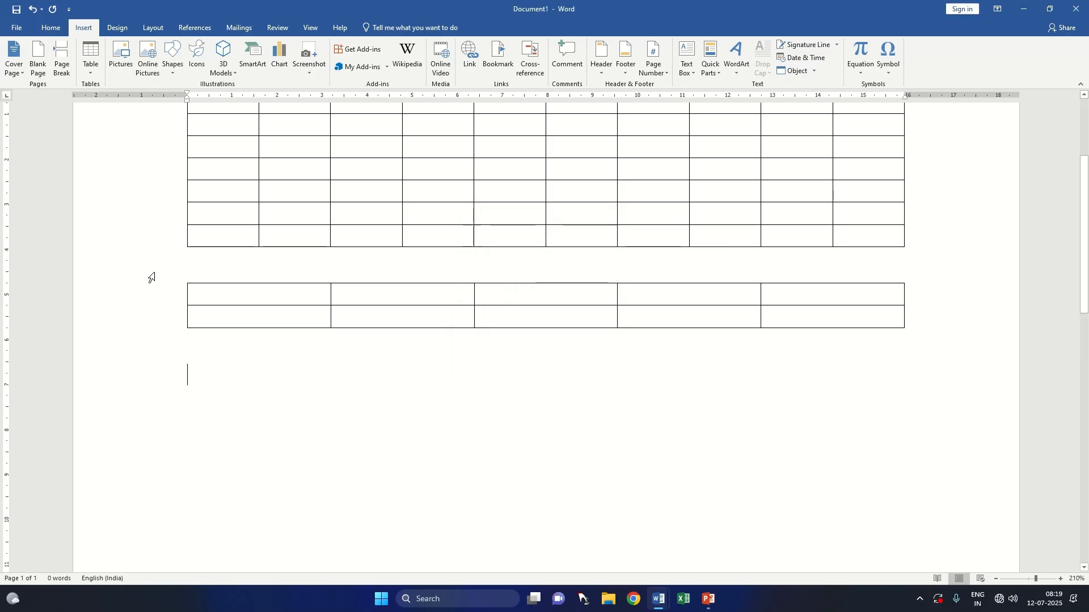
# Step: Insert a third table with 5 columns and 2 rows below the second one, using AutoFit to contents
pyautogui.click(91, 59)
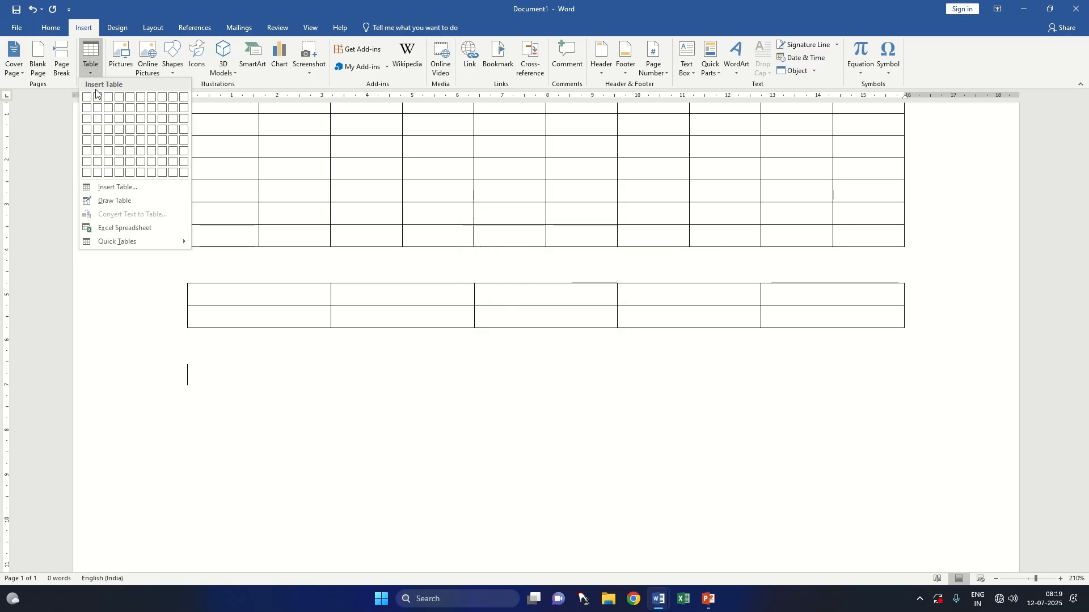
pyautogui.click(130, 187)
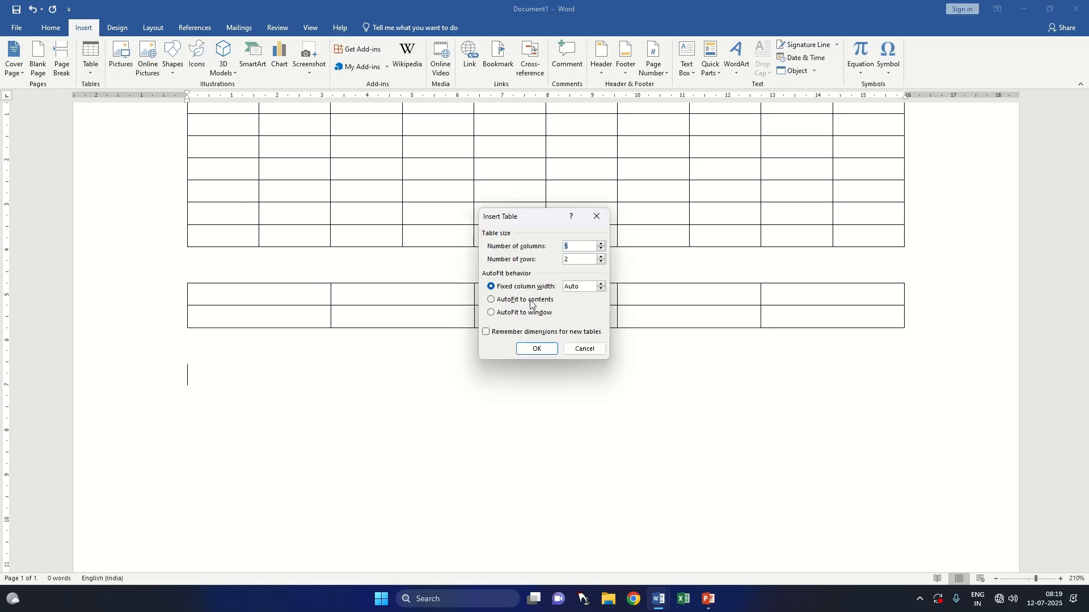
pyautogui.click(528, 302)
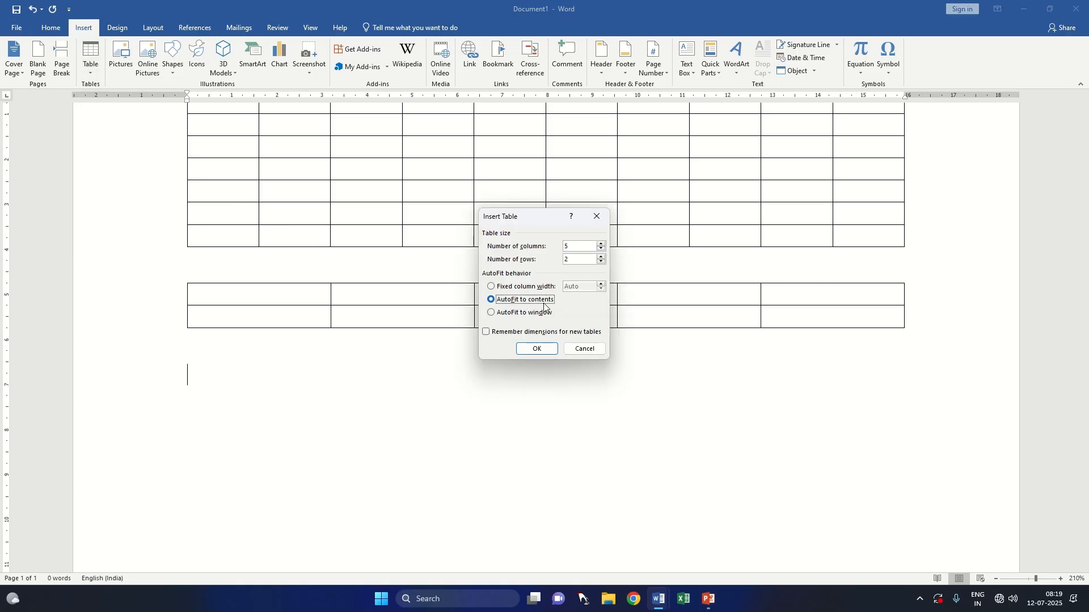
pyautogui.click(549, 352)
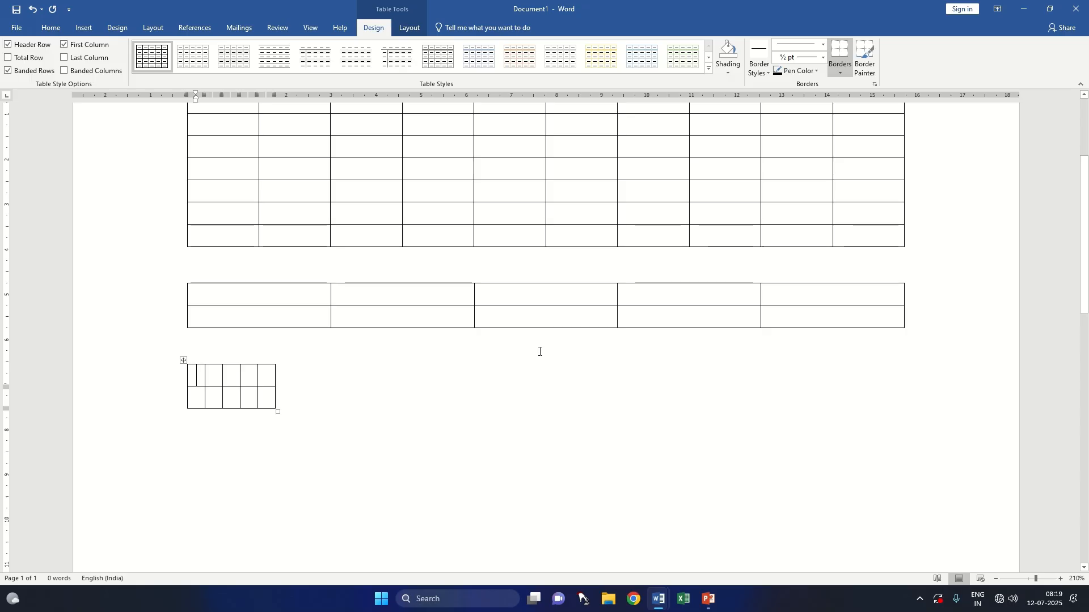
# Step: Enter a person's full name in capitals in the first cell of the third table
pyautogui.click(193, 375)
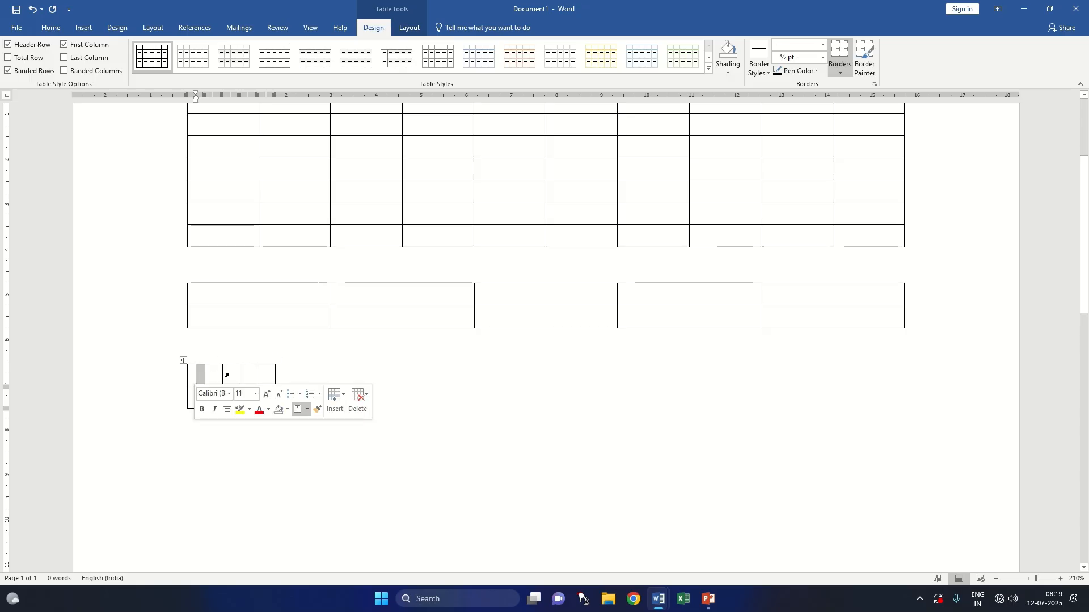
pyautogui.click(203, 375)
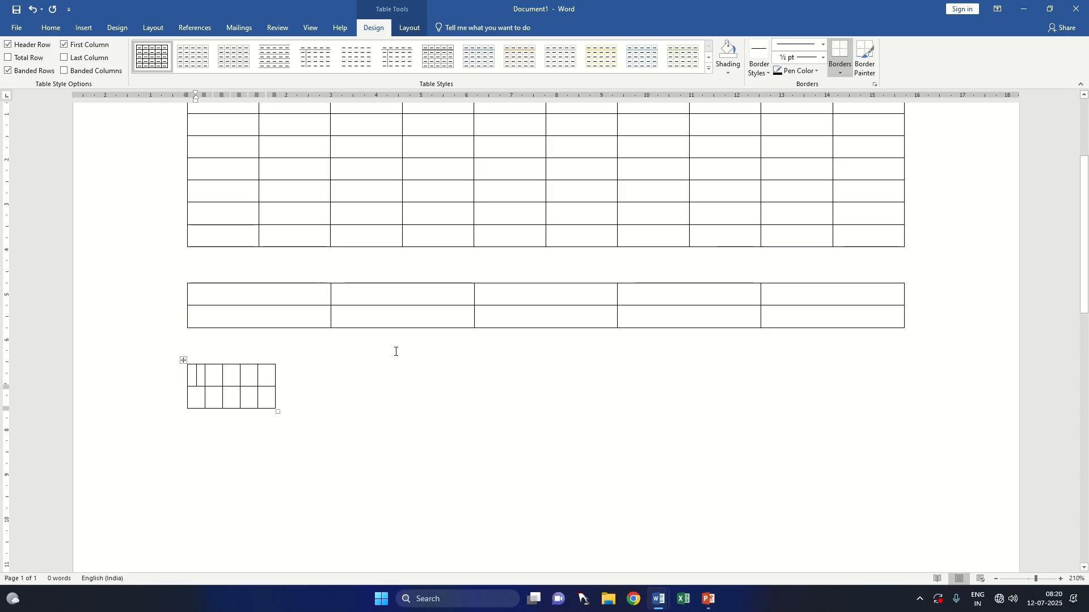
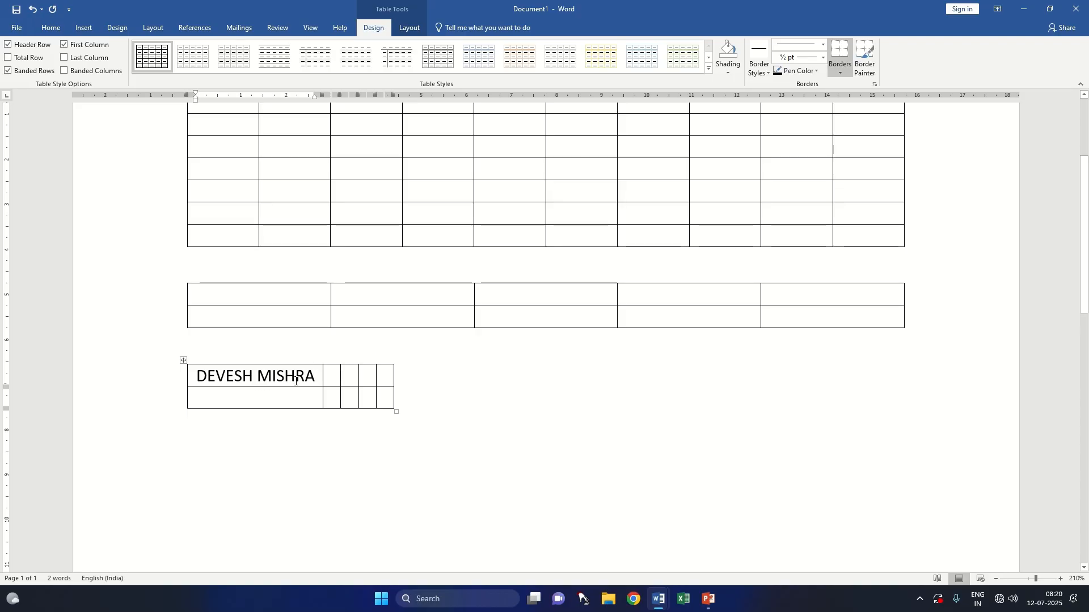
# Step: Fill the remaining cells of the third table's first row with 58, 96, 75 and 65
pyautogui.click(337, 374)
pyautogui.write('58')
pyautogui.write('96')
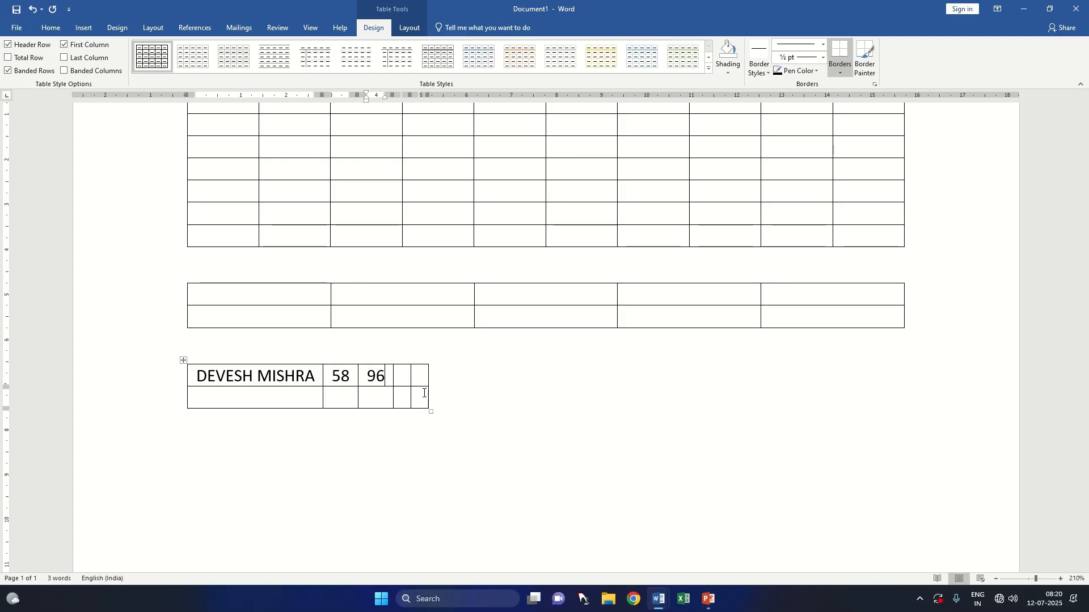
pyautogui.press('Tab')
pyautogui.write('75')
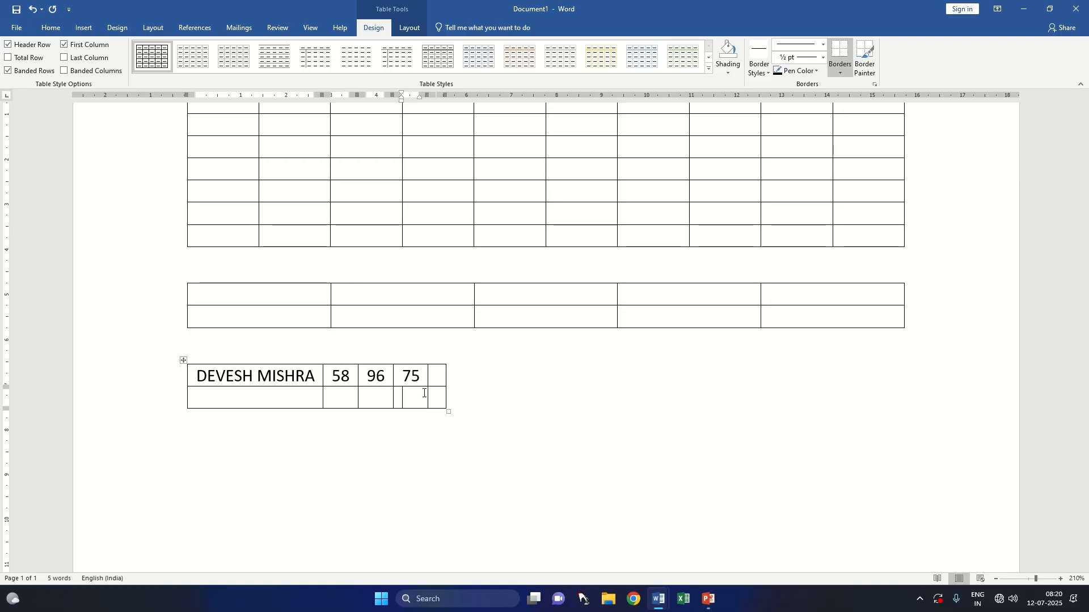
pyautogui.press('Tab')
pyautogui.write('65')
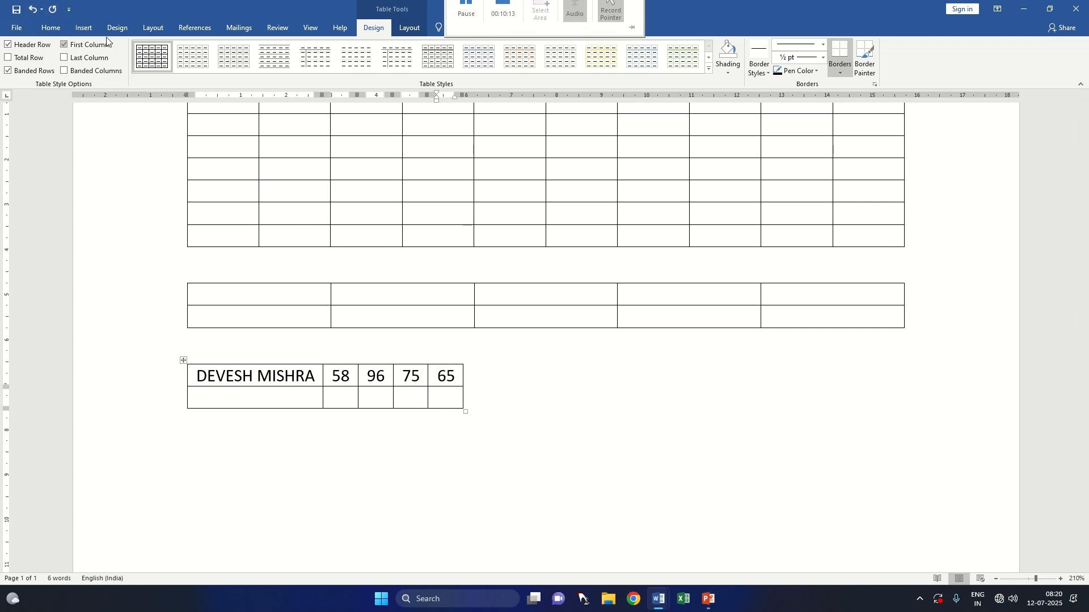
pyautogui.click(85, 28)
pyautogui.click(94, 74)
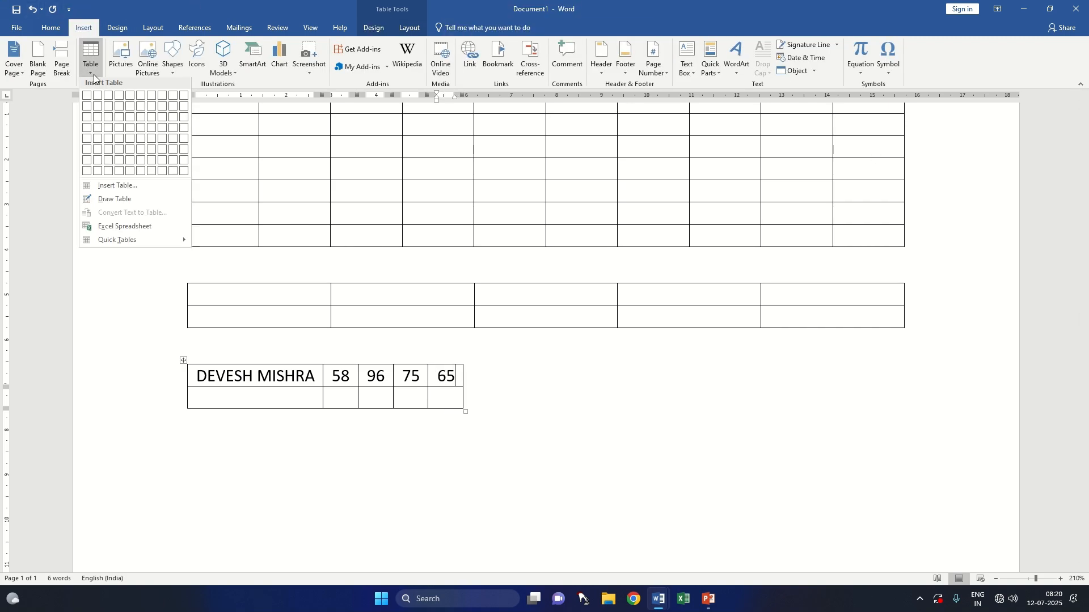
pyautogui.click(150, 190)
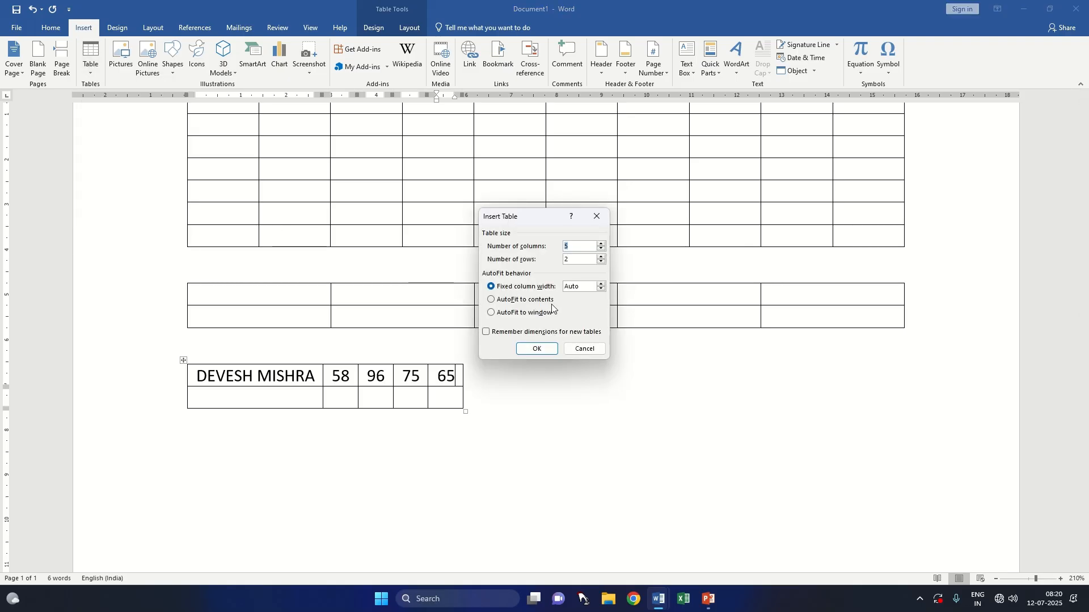
pyautogui.click(597, 216)
# Step: Insert a fourth table with 5 columns and 2 rows below the third one, using AutoFit to window
pyautogui.click(185, 466)
pyautogui.press('Return')
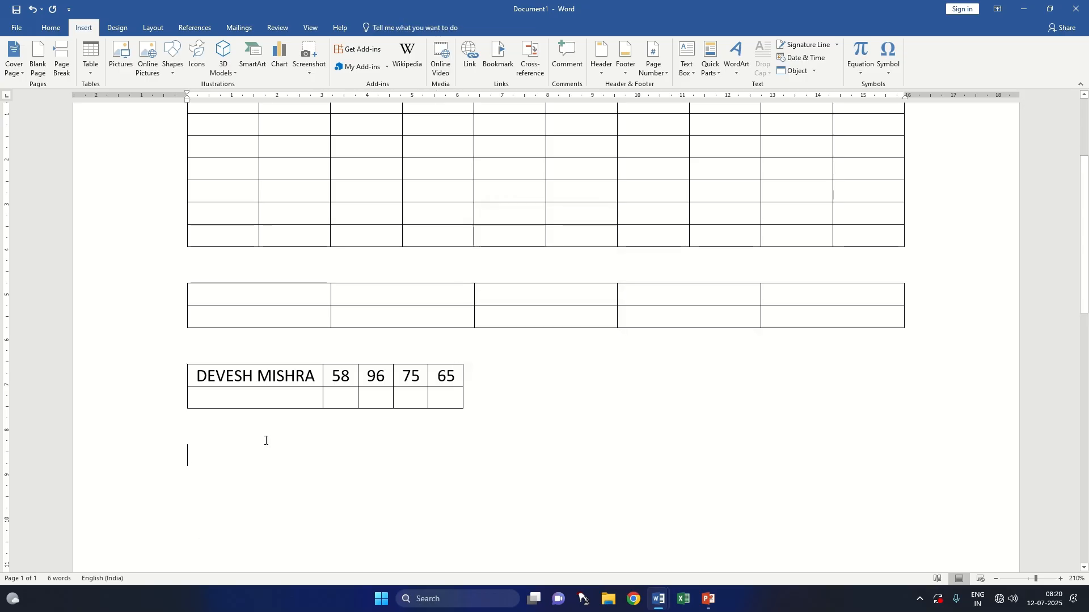
pyautogui.click(91, 58)
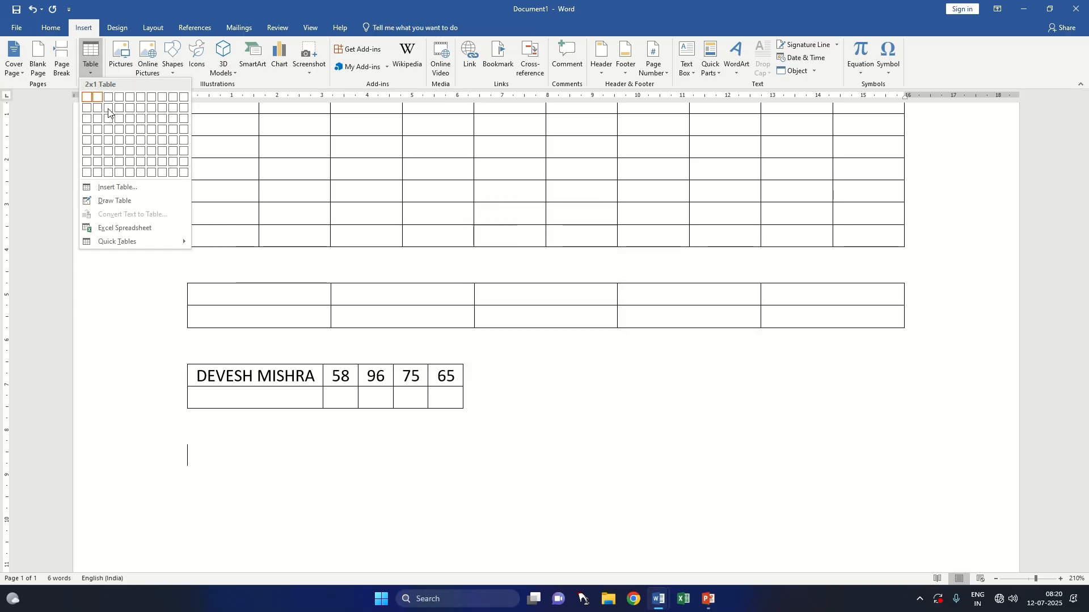
pyautogui.click(138, 185)
pyautogui.click(510, 314)
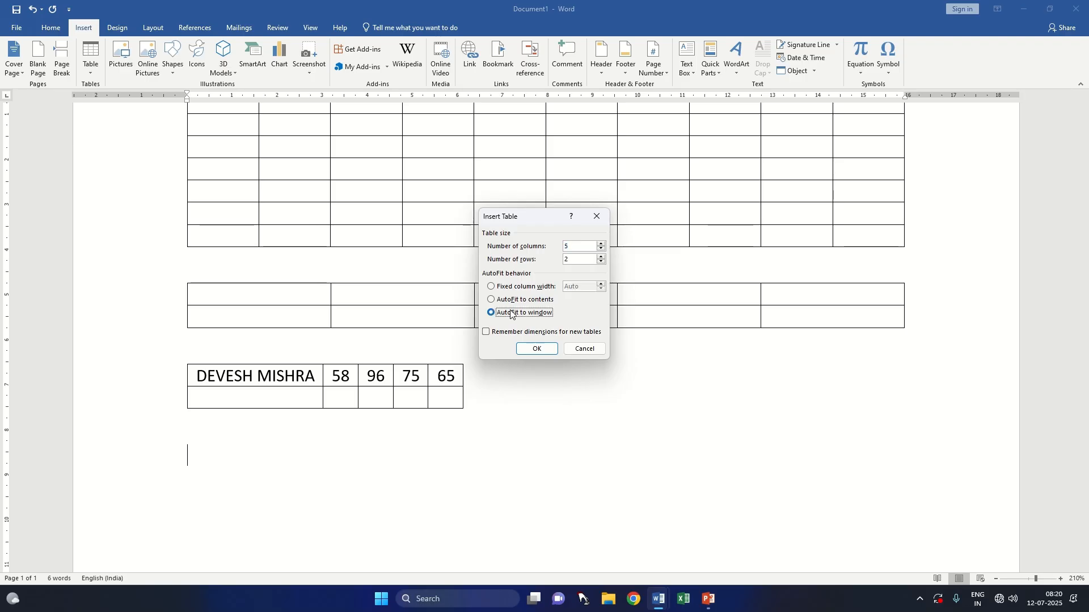
pyautogui.click(536, 350)
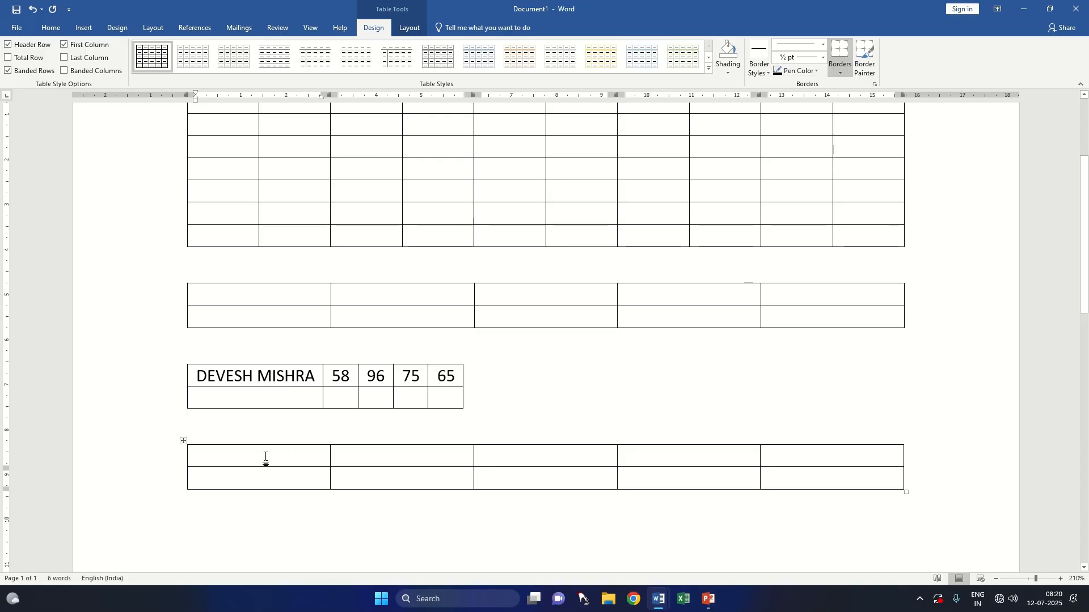
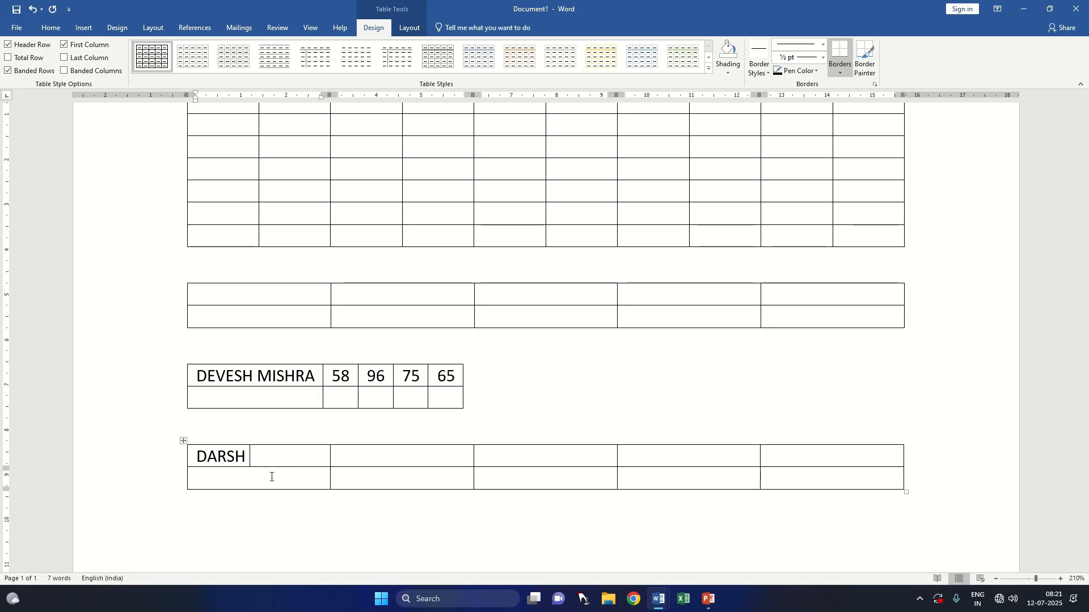
# Step: Fill the remaining cells of the fourth table's first row with 89, 75, 74 and 41
pyautogui.click(437, 459)
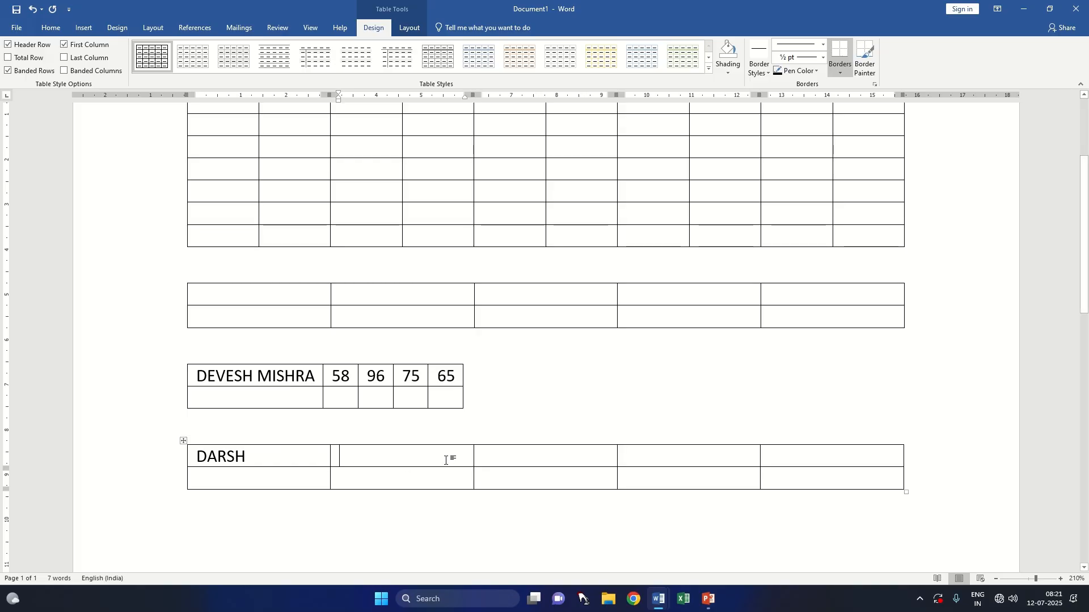
pyautogui.write('890')
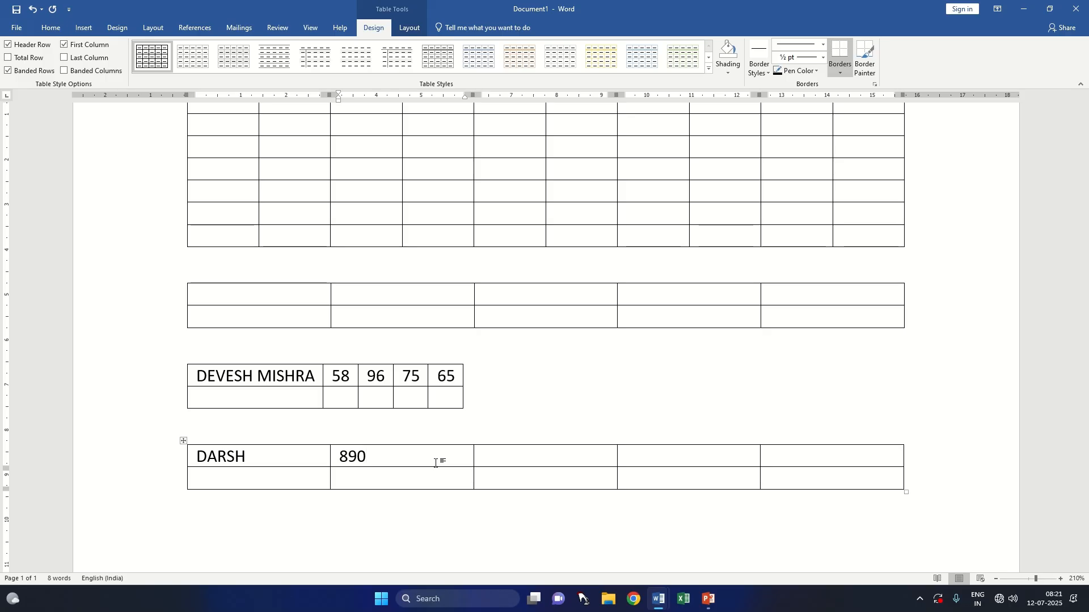
pyautogui.press('BackSpace')
pyautogui.press('Tab')
pyautogui.write('75')
pyautogui.press('Tab')
pyautogui.write('74')
pyautogui.press('Tab')
pyautogui.write('41')
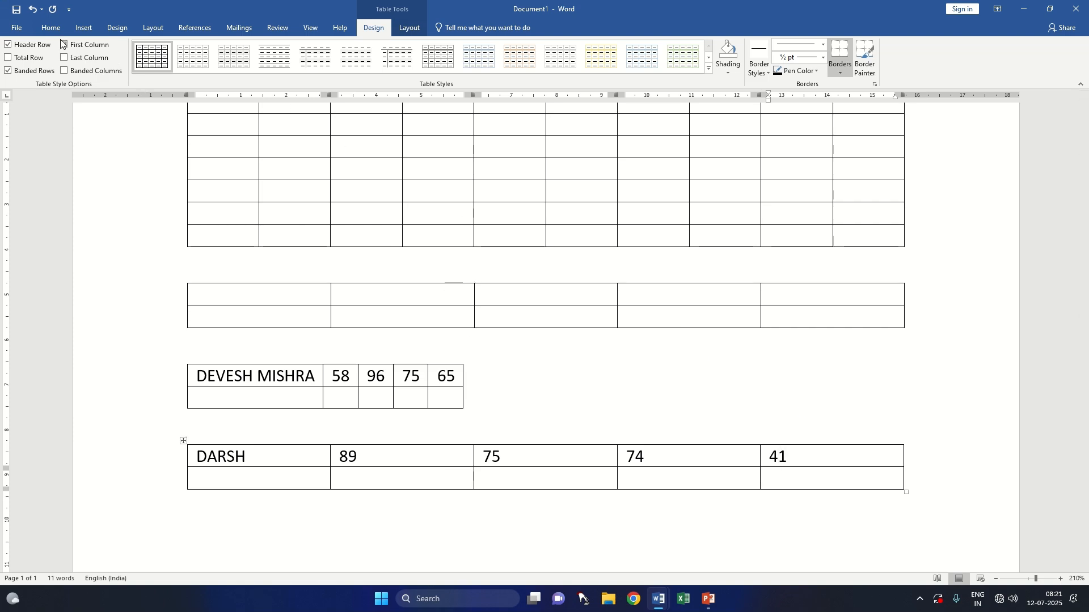
pyautogui.click(82, 29)
pyautogui.click(98, 73)
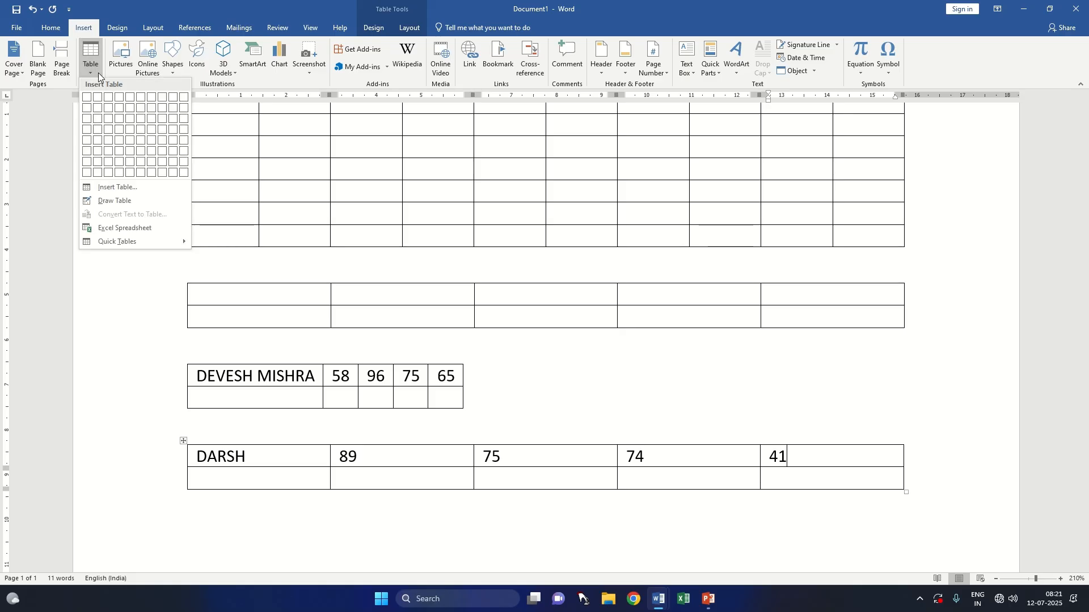
pyautogui.click(148, 189)
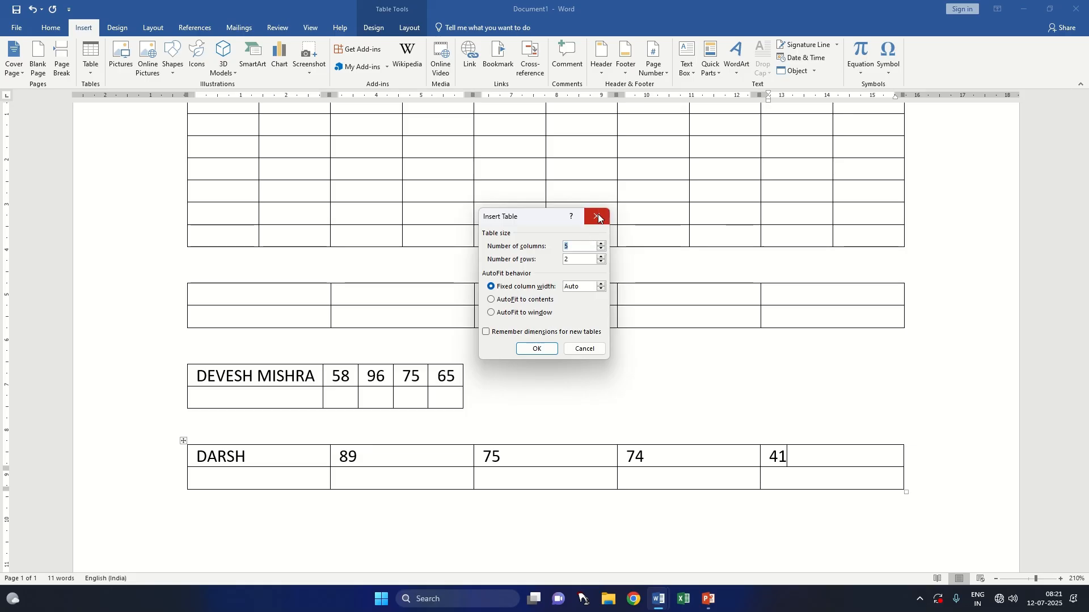
pyautogui.click(585, 349)
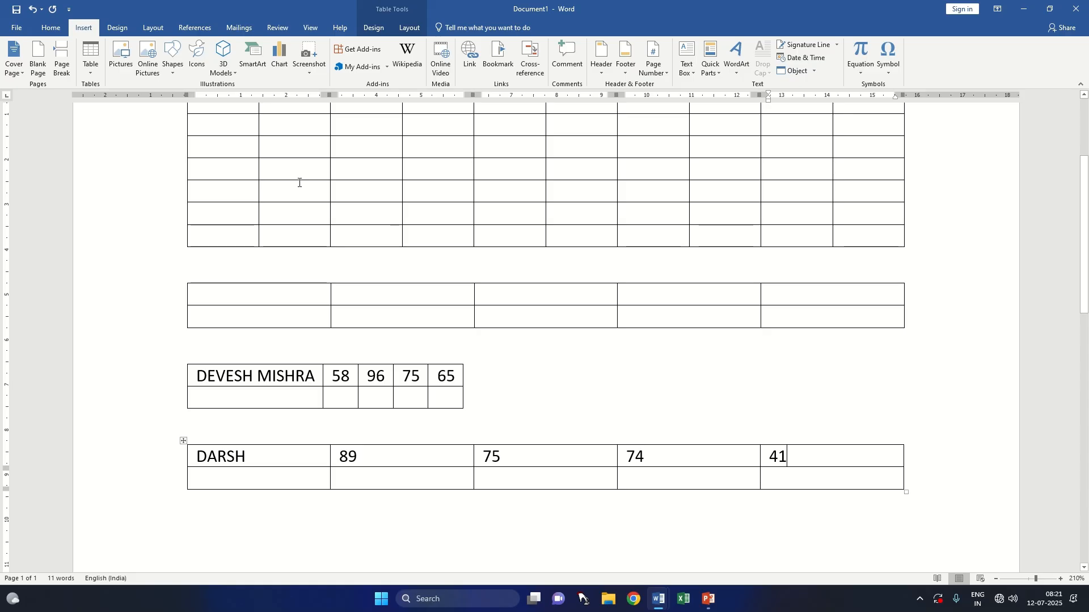
# Step: Draw a table outline about 12.7 cm wide and 2.9 cm high below the fourth table and divide it into three rows
pyautogui.click(96, 70)
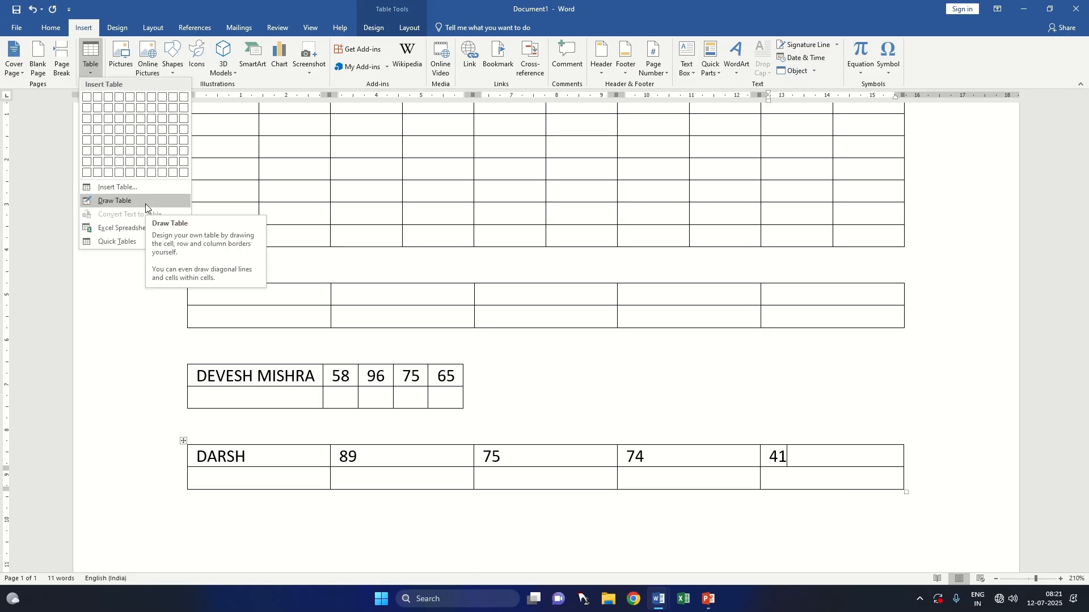
pyautogui.scroll(-5, 341, 250)
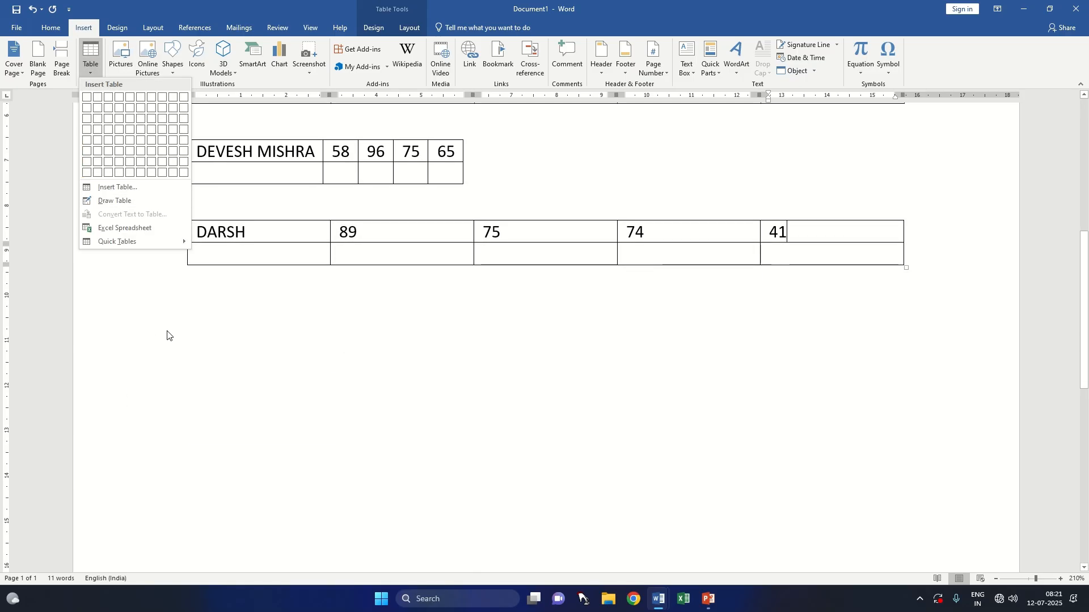
pyautogui.click(190, 312)
pyautogui.click(190, 312)
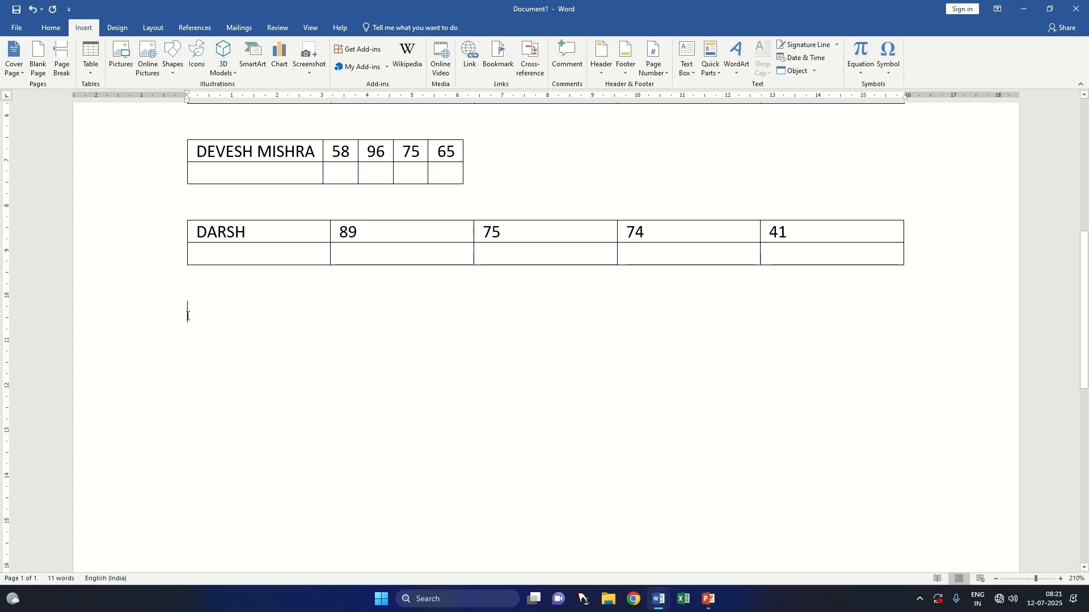
pyautogui.click(97, 74)
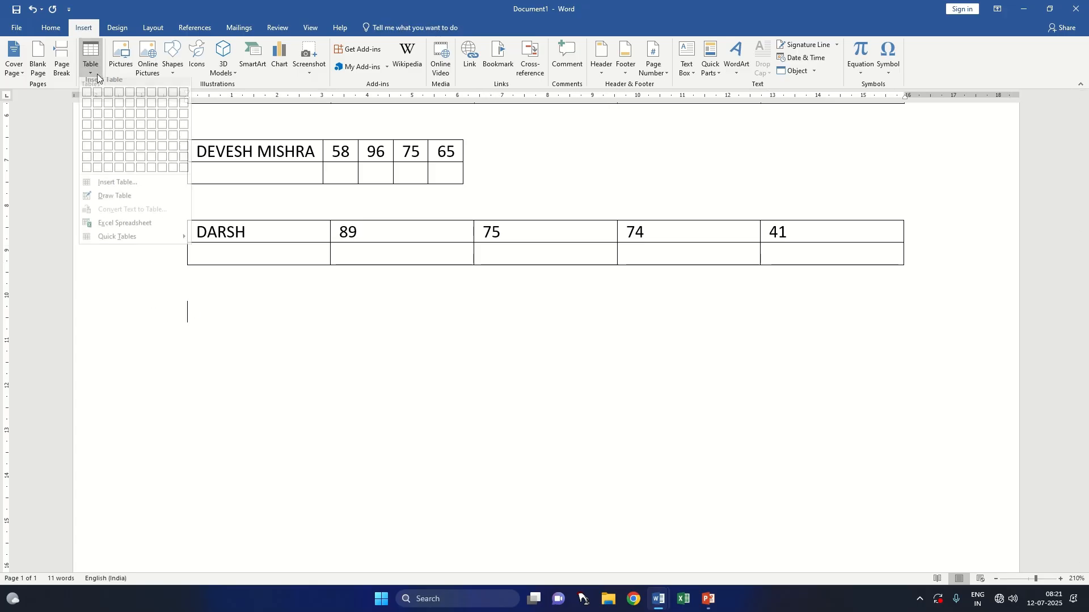
pyautogui.click(130, 202)
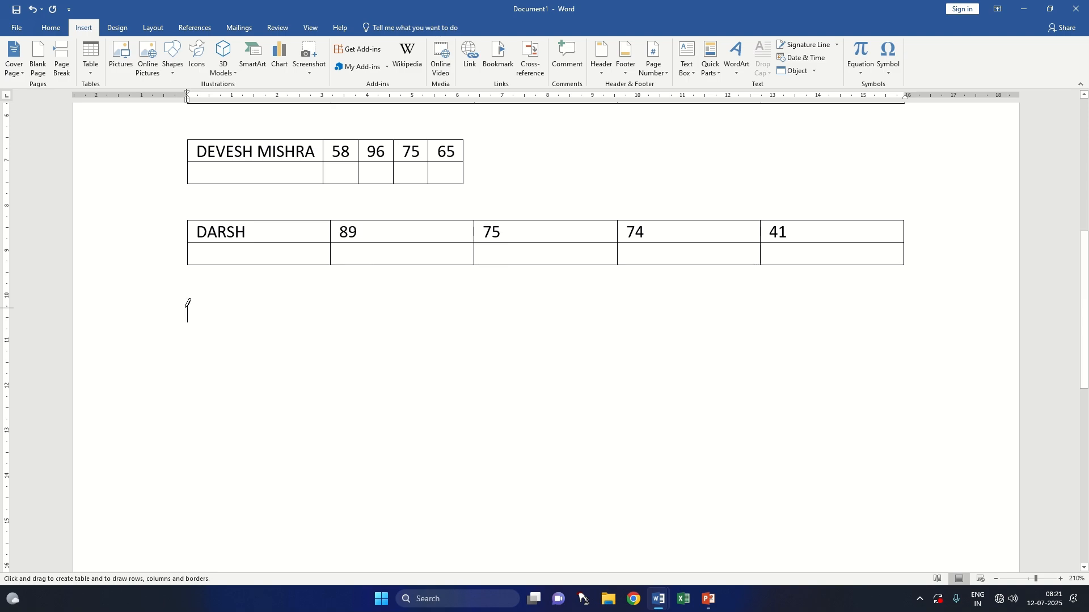
pyautogui.moveTo(189, 301)
pyautogui.mouseDown()
pyautogui.moveTo(202, 358)
pyautogui.moveTo(253, 397)
pyautogui.moveTo(433, 428)
pyautogui.moveTo(764, 435)
pyautogui.mouseUp()
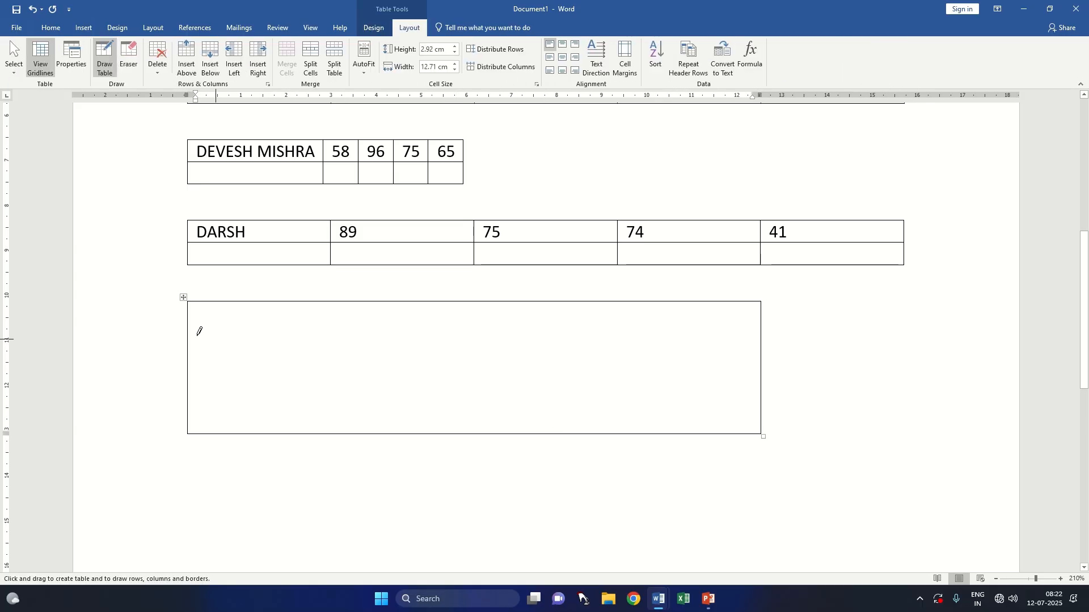
pyautogui.moveTo(192, 331); pyautogui.dragTo(606, 337)
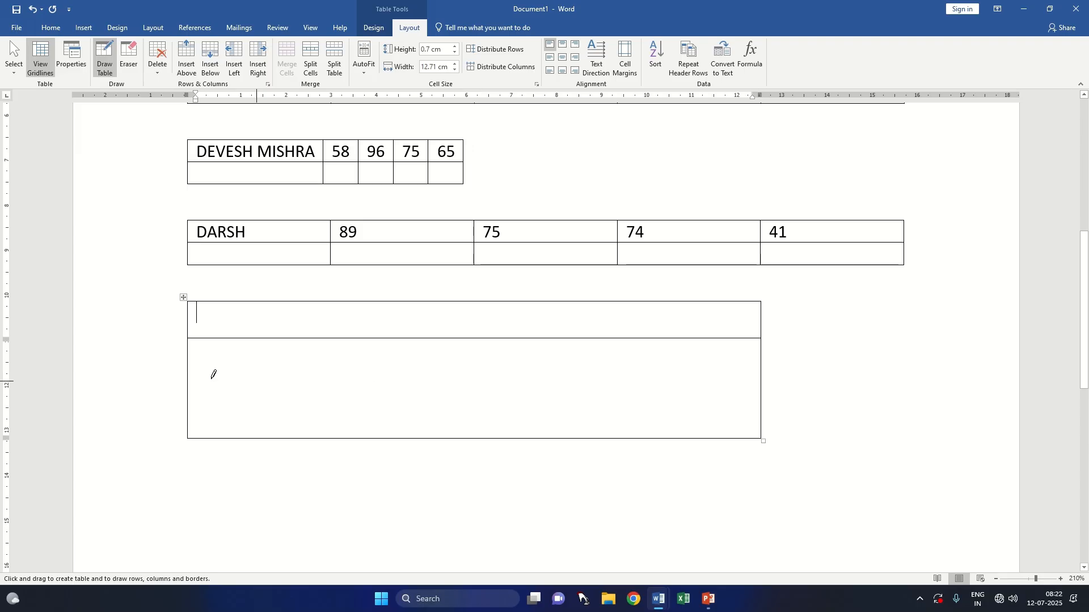
pyautogui.moveTo(223, 376); pyautogui.dragTo(632, 379)
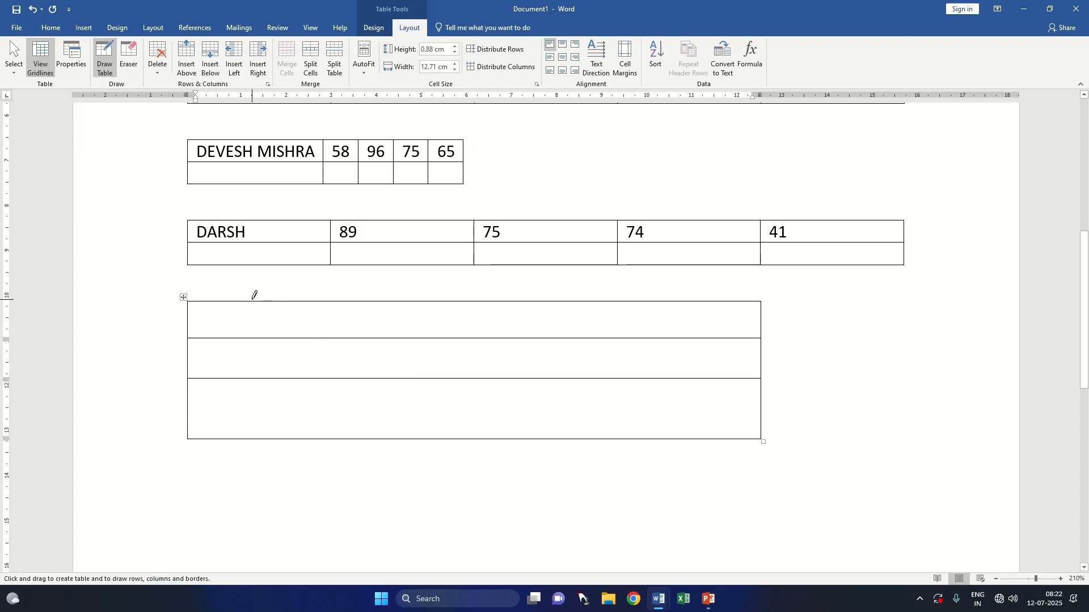
# Step: Draw six vertical borders through the hand-drawn table to divide it into seven columns of uneven width
pyautogui.moveTo(253, 302)
pyautogui.mouseDown()
pyautogui.moveTo(270, 423)
pyautogui.moveTo(241, 431)
pyautogui.moveTo(246, 423)
pyautogui.mouseUp()
pyautogui.moveTo(267, 301); pyautogui.dragTo(266, 394)
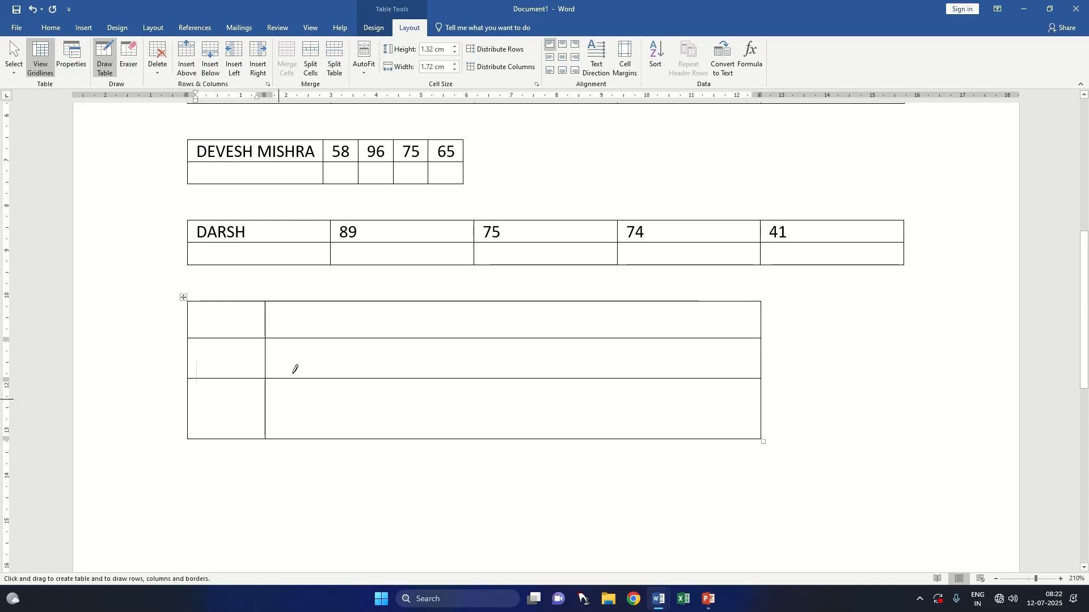
pyautogui.moveTo(335, 301); pyautogui.dragTo(345, 421)
pyautogui.moveTo(418, 300); pyautogui.dragTo(420, 434)
pyautogui.moveTo(472, 298)
pyautogui.mouseDown()
pyautogui.moveTo(486, 365)
pyautogui.moveTo(486, 432)
pyautogui.moveTo(474, 445)
pyautogui.mouseUp()
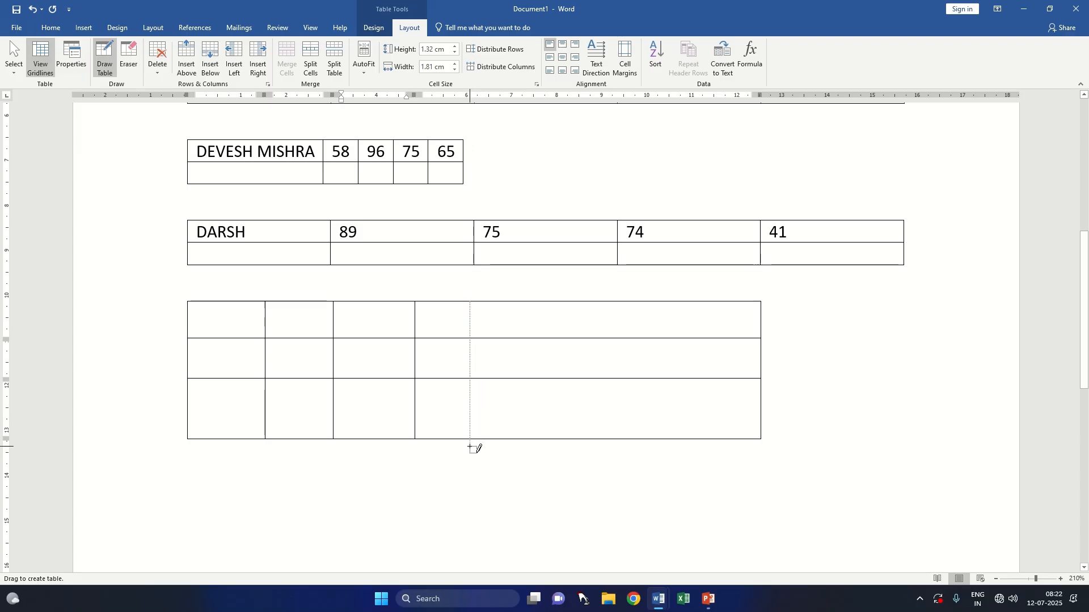
pyautogui.hotkey('ctrl', 'z')
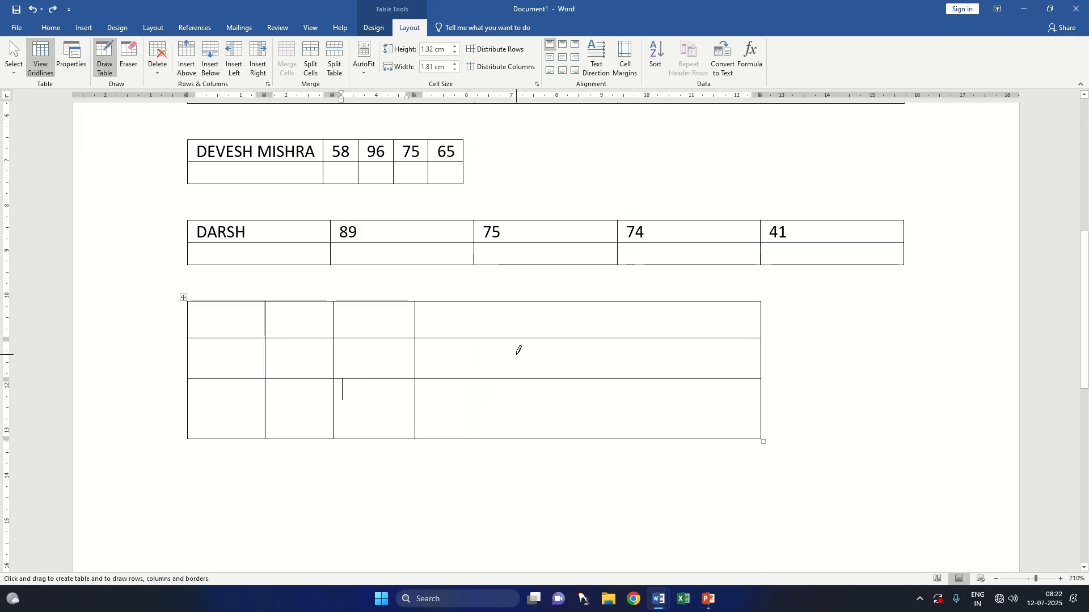
pyautogui.moveTo(492, 304); pyautogui.dragTo(482, 438)
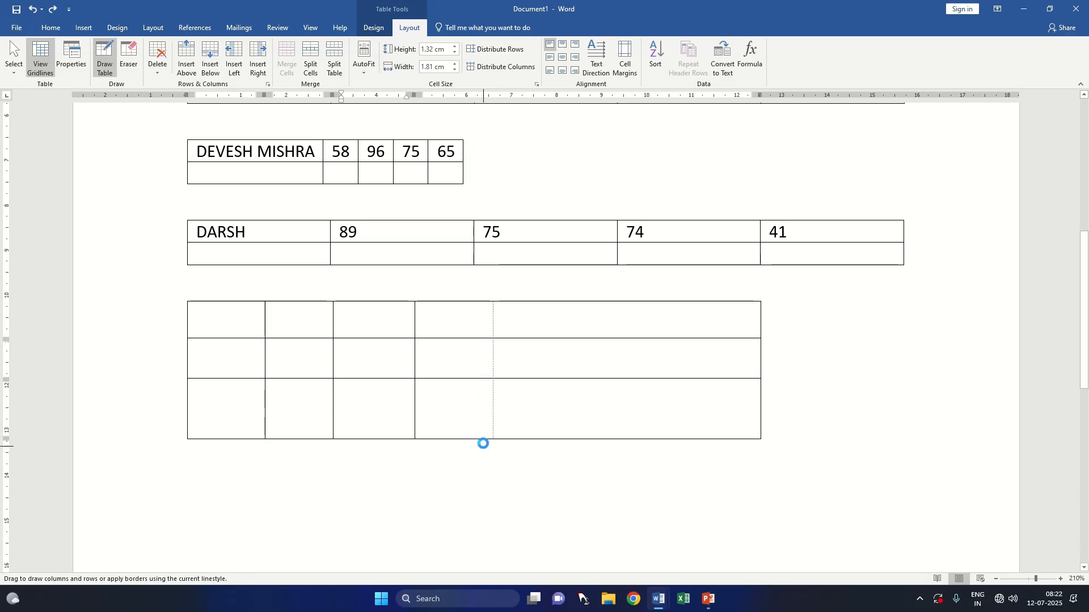
pyautogui.moveTo(542, 301); pyautogui.dragTo(549, 439)
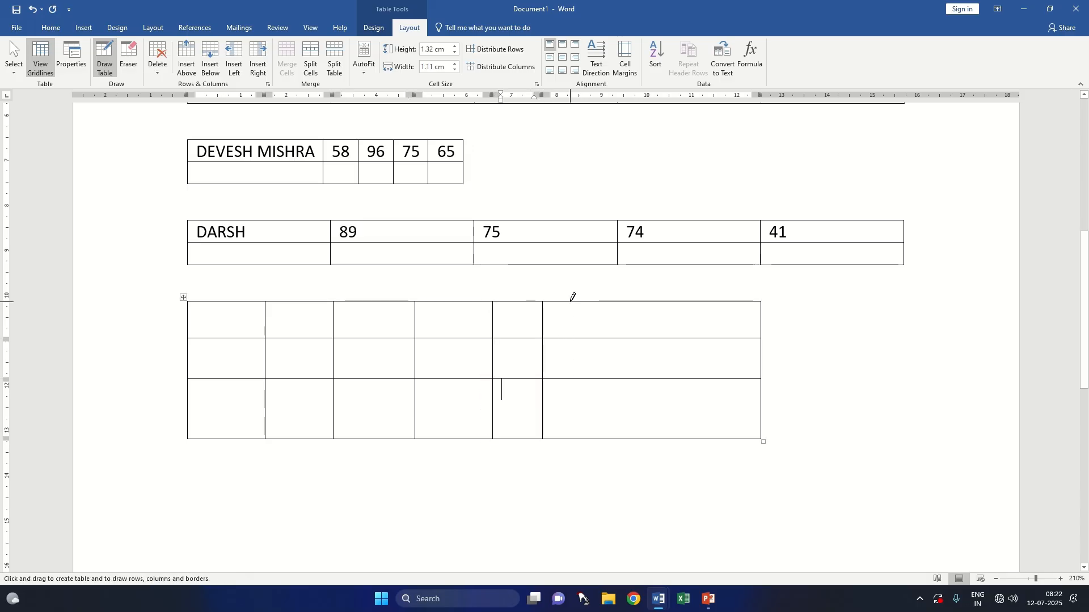
pyautogui.moveTo(572, 297); pyautogui.dragTo(576, 428)
pyautogui.moveTo(659, 297); pyautogui.dragTo(661, 440)
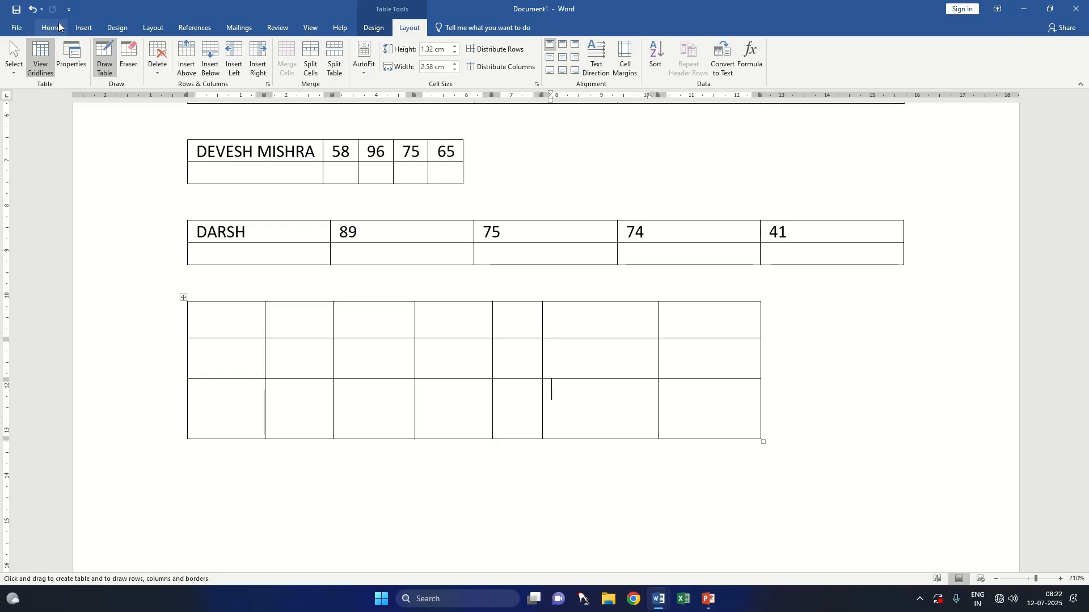
pyautogui.click(83, 28)
pyautogui.click(88, 62)
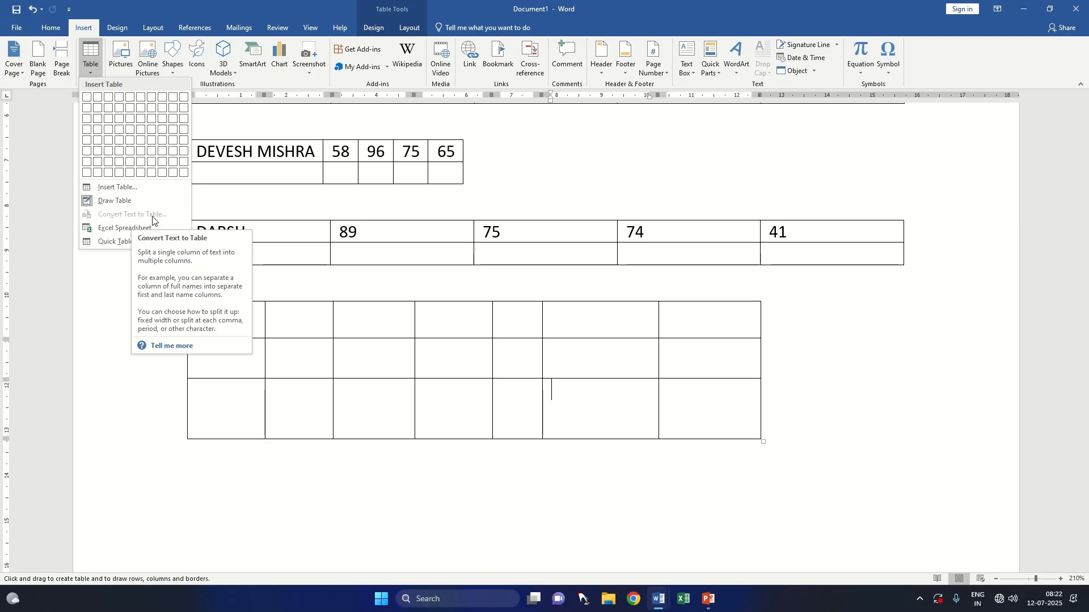
pyautogui.scroll(-5, 305, 227)
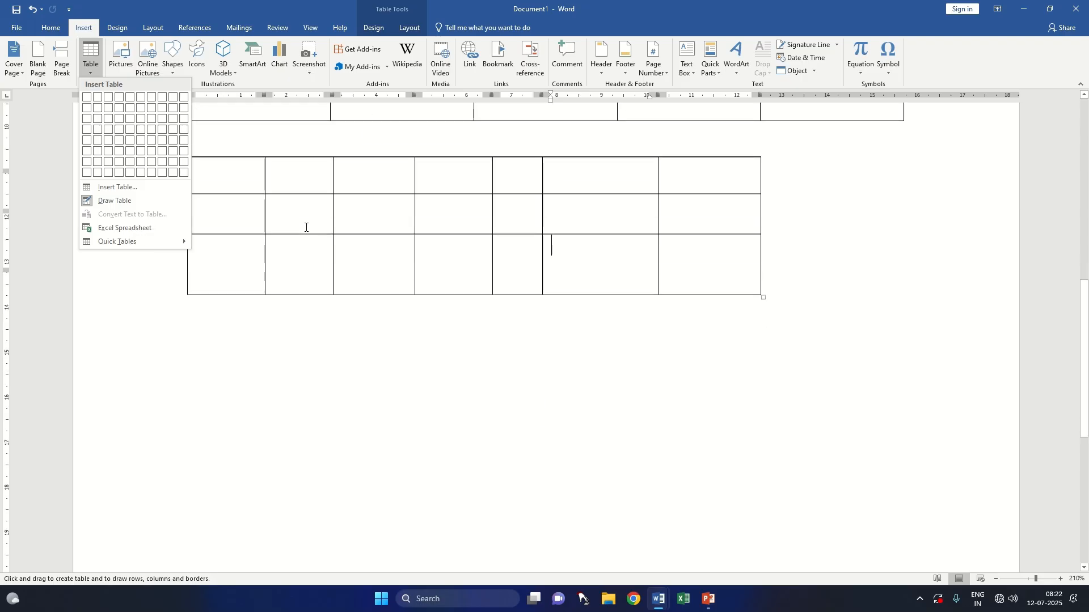
pyautogui.scroll(5, 305, 227)
pyautogui.scroll(5, 303, 225)
pyautogui.scroll(-10, 302, 227)
# Step: Enter a list of six first names in capitals, one per paragraph, below the hand-drawn table
pyautogui.click(303, 239)
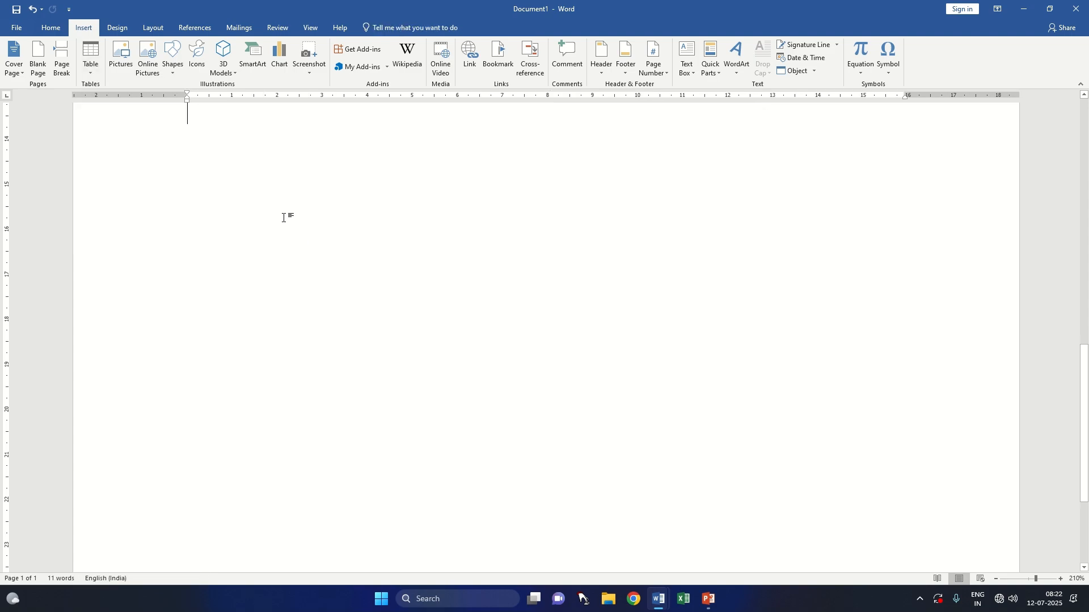
pyautogui.write('=')
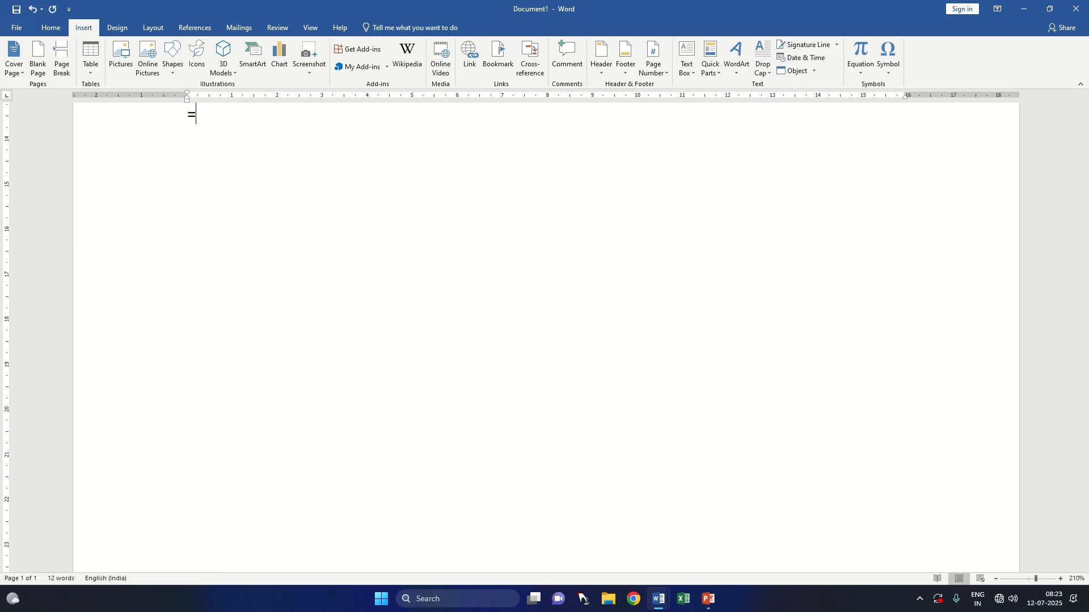
pyautogui.press('BackSpace')
pyautogui.write('DINESH')
pyautogui.press('Return')
pyautogui.write('RAVI ')
pyautogui.write('AJAY ')
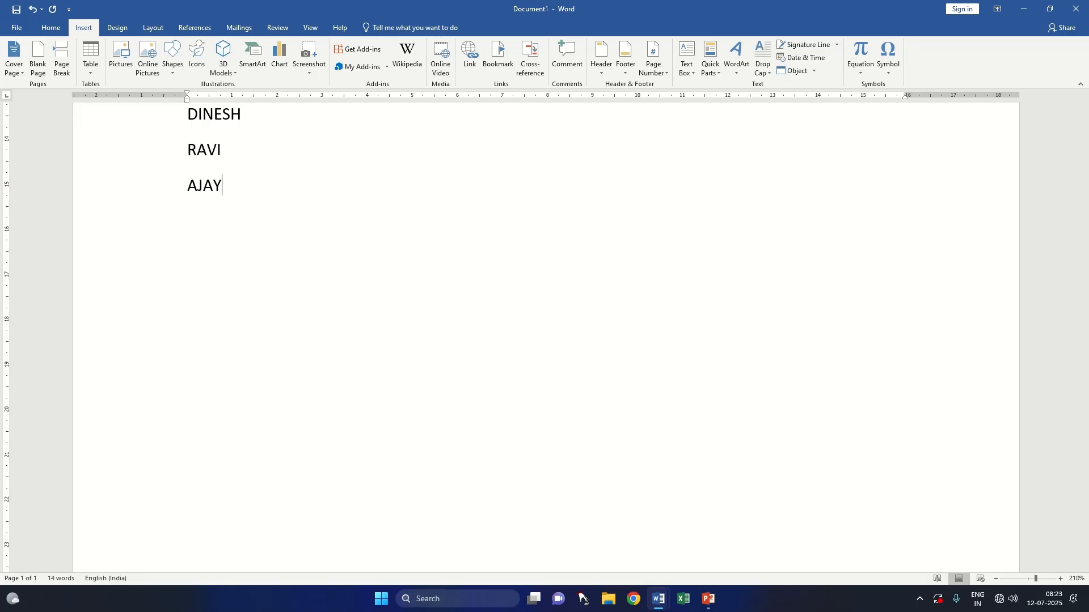
pyautogui.write('AMAN ')
pyautogui.write('V')
pyautogui.write('IYANSHU')
pyautogui.press('Return')
pyautogui.write('SUMIT')
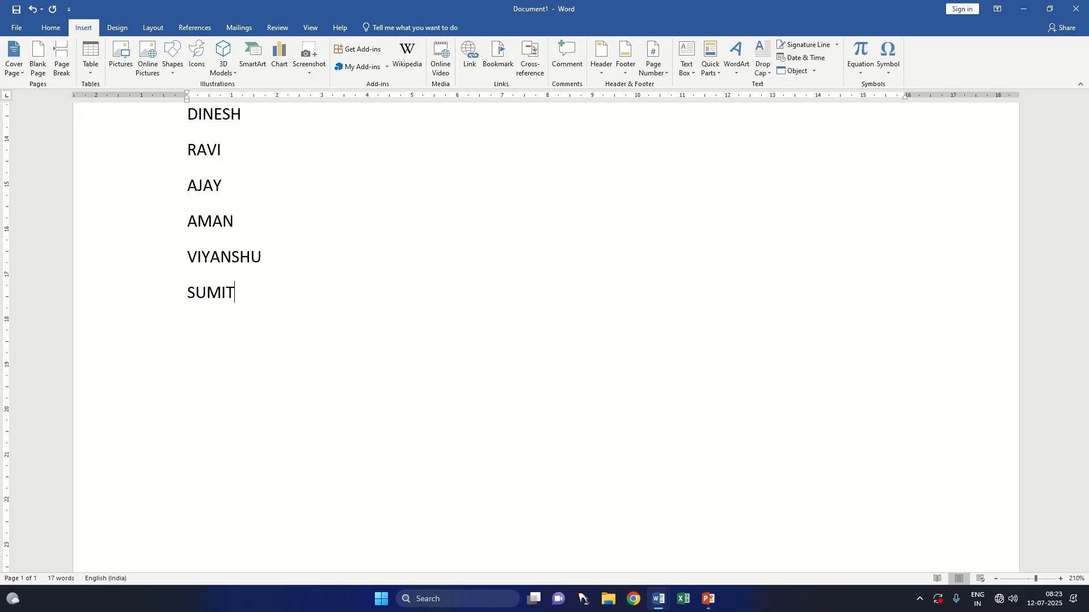
# Step: Insert a blank line above the list of six names and convert the list to a one-column table, separating text at paragraphs
pyautogui.scroll(5, 310, 267)
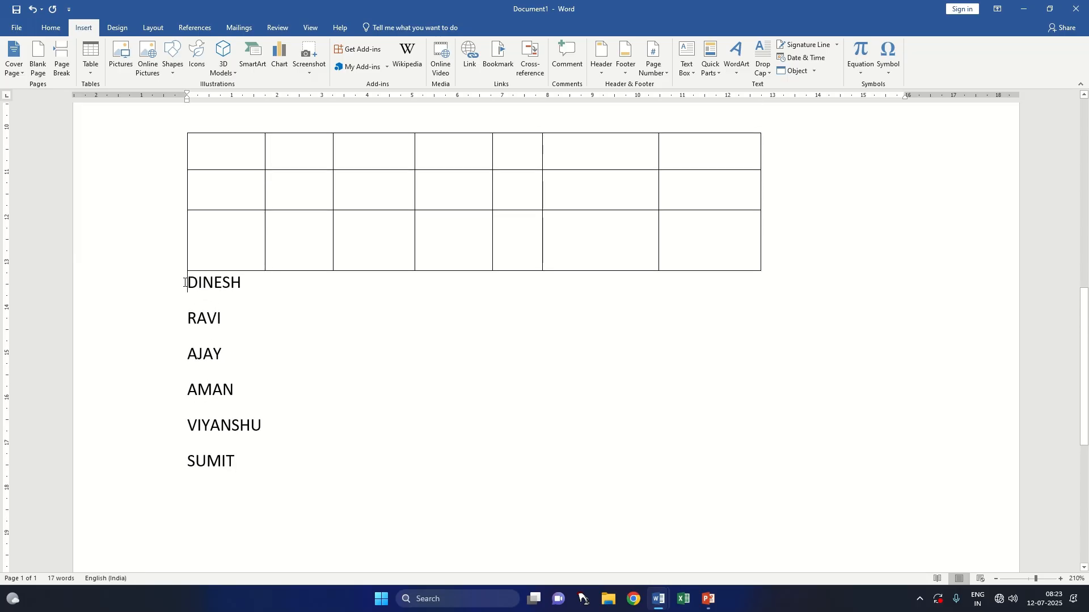
pyautogui.press('Return')
pyautogui.moveTo(187, 316); pyautogui.dragTo(314, 508)
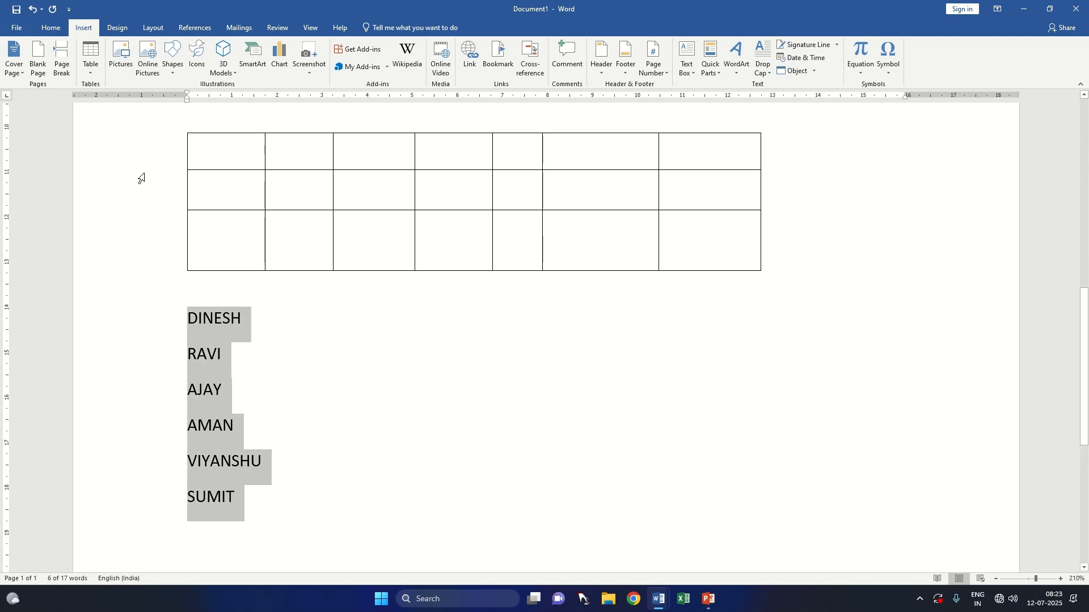
pyautogui.click(93, 70)
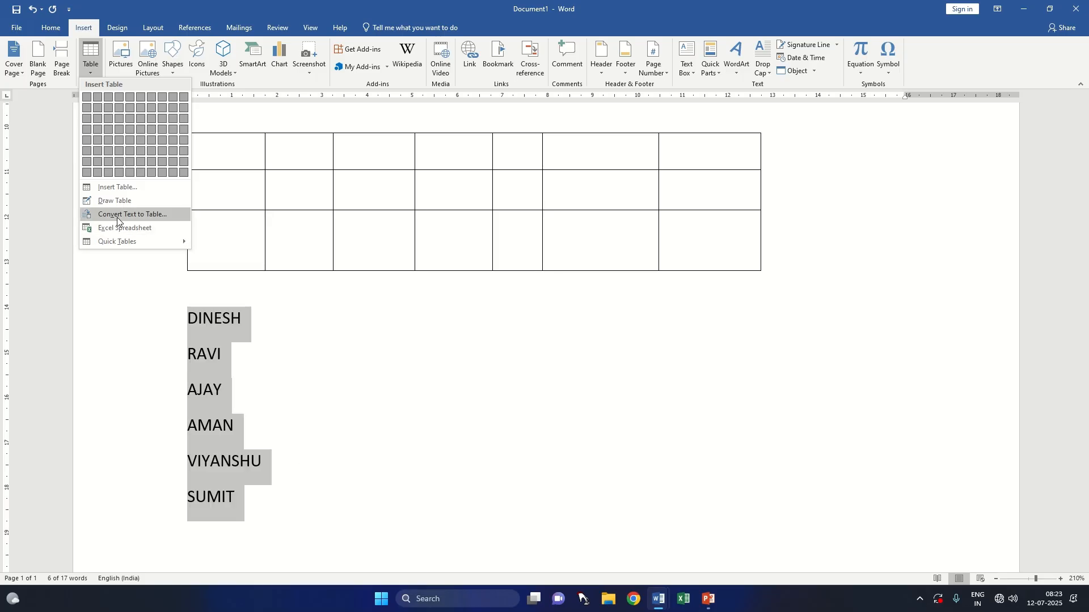
pyautogui.click(141, 216)
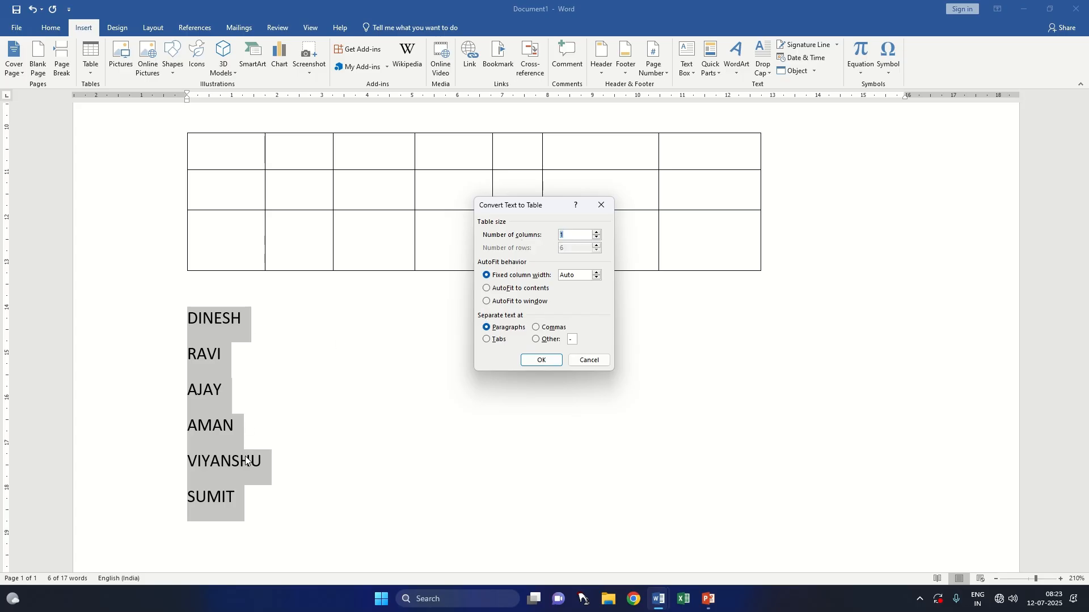
pyautogui.click(542, 360)
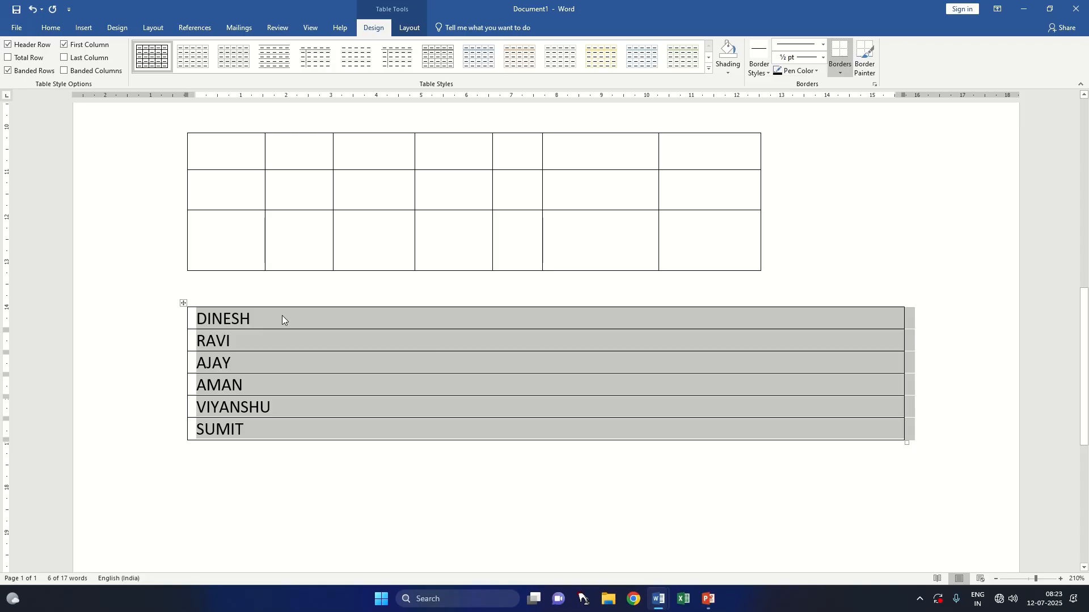
pyautogui.click(266, 455)
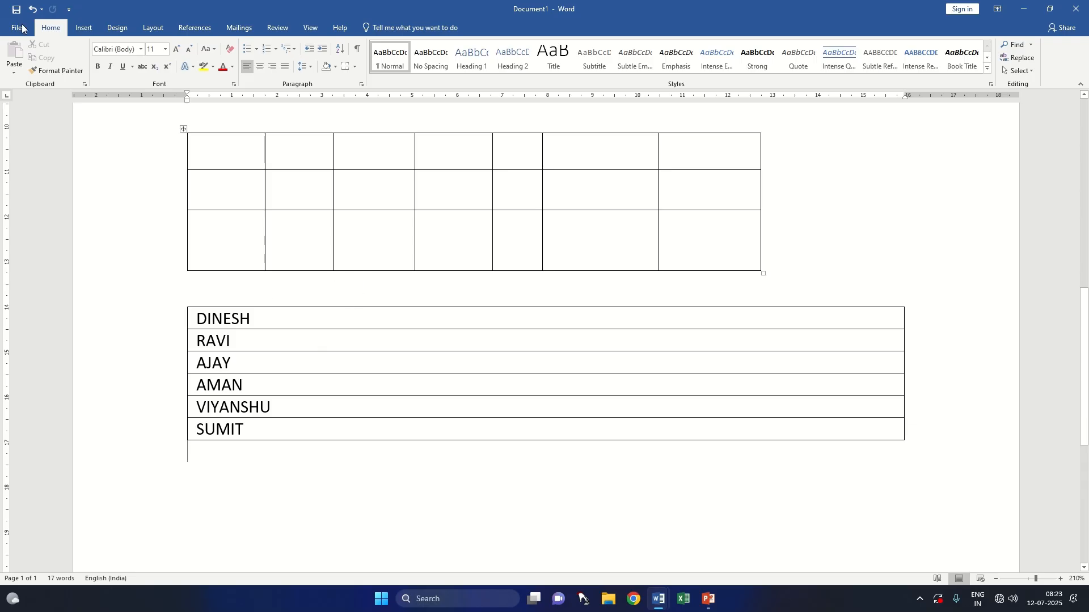
pyautogui.click(85, 28)
pyautogui.click(94, 70)
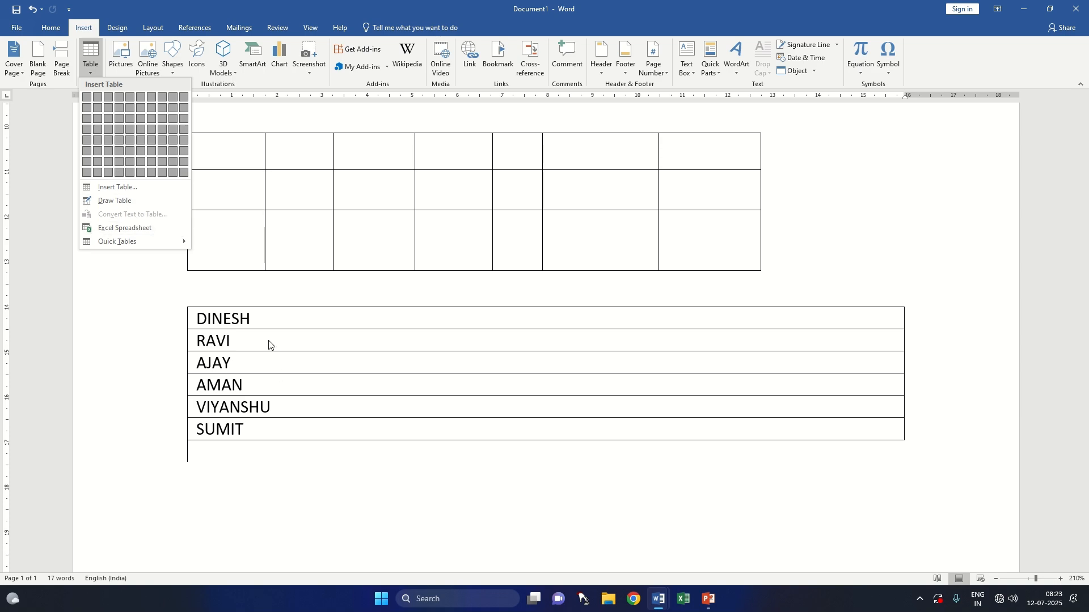
pyautogui.click(276, 358)
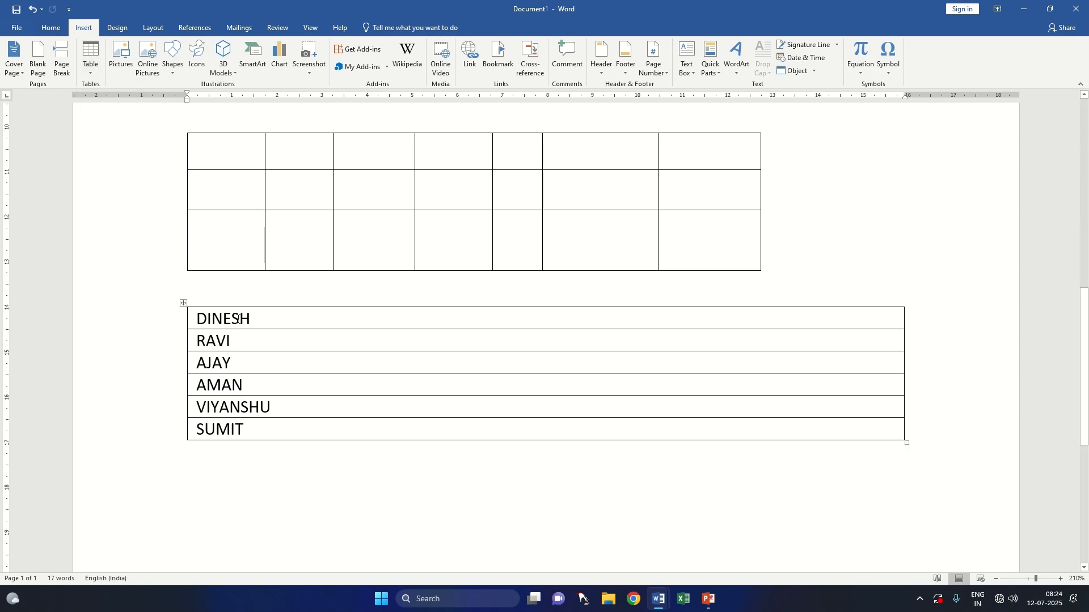
pyautogui.click(59, 34)
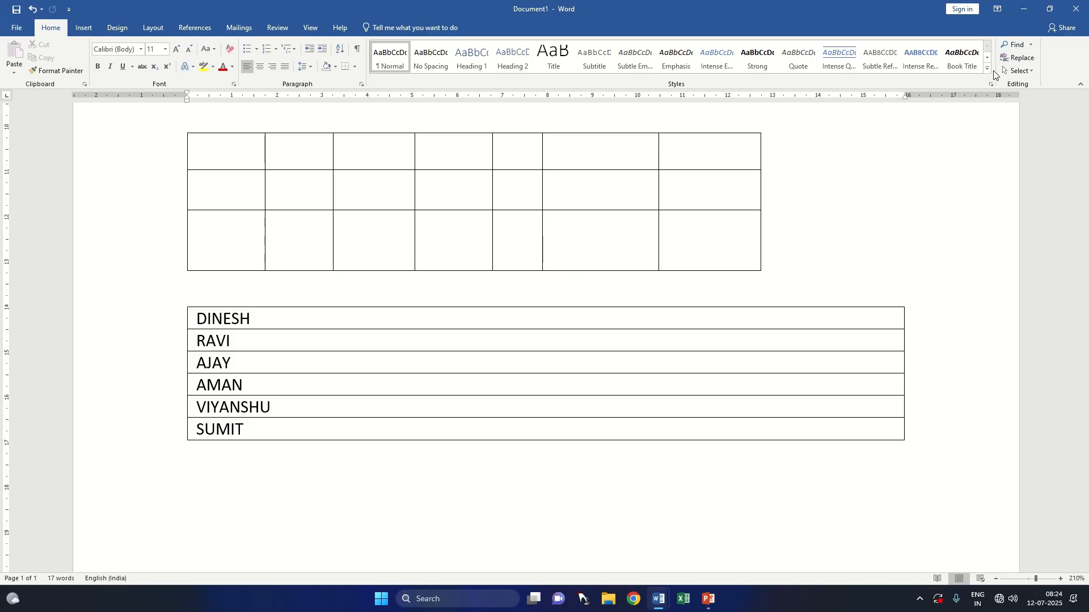
pyautogui.click(86, 27)
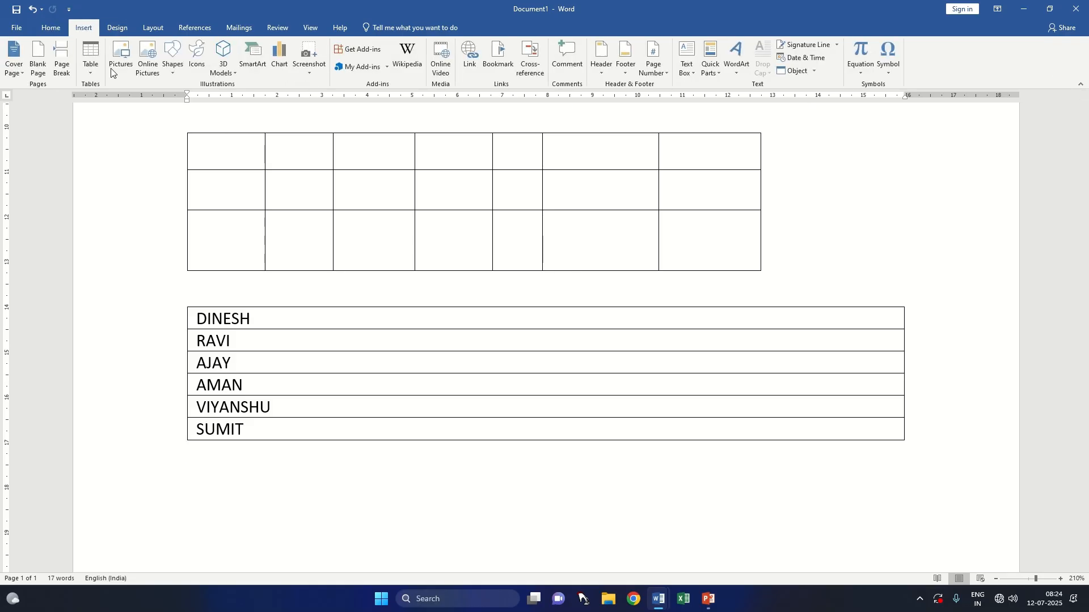
# Step: Convert the one-column table of names back to text, separating the entries with paragraph marks
pyautogui.moveTo(248, 428); pyautogui.dragTo(202, 325)
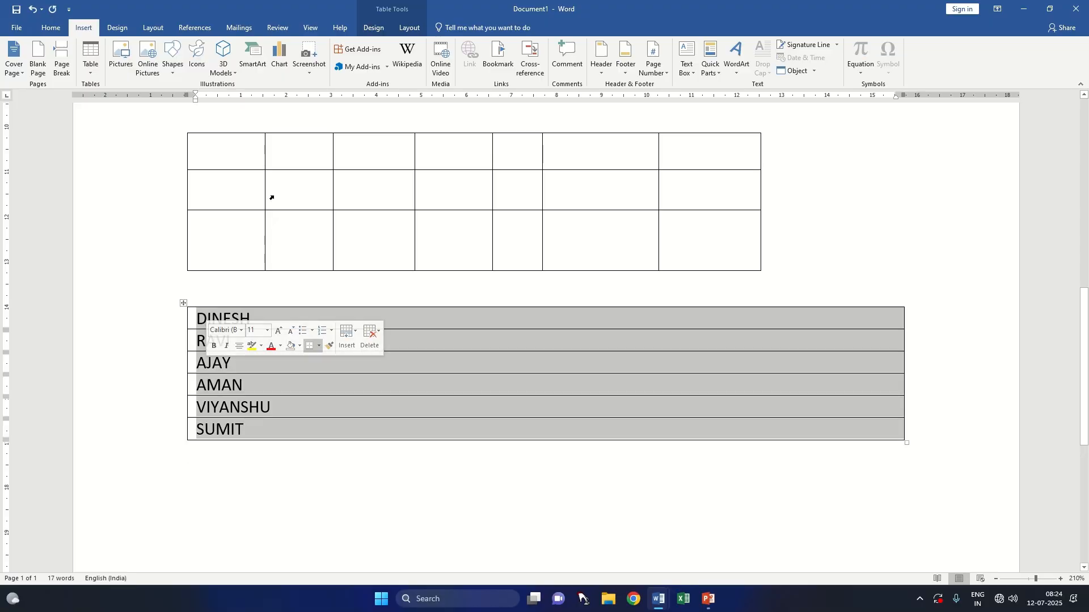
pyautogui.click(382, 29)
pyautogui.click(412, 27)
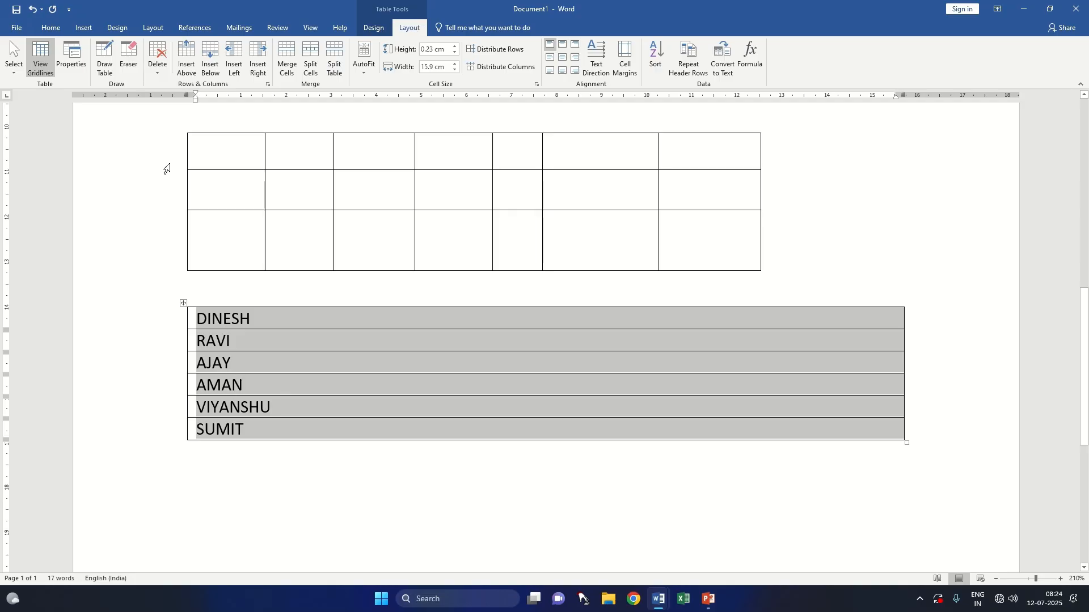
pyautogui.click(83, 27)
pyautogui.click(91, 64)
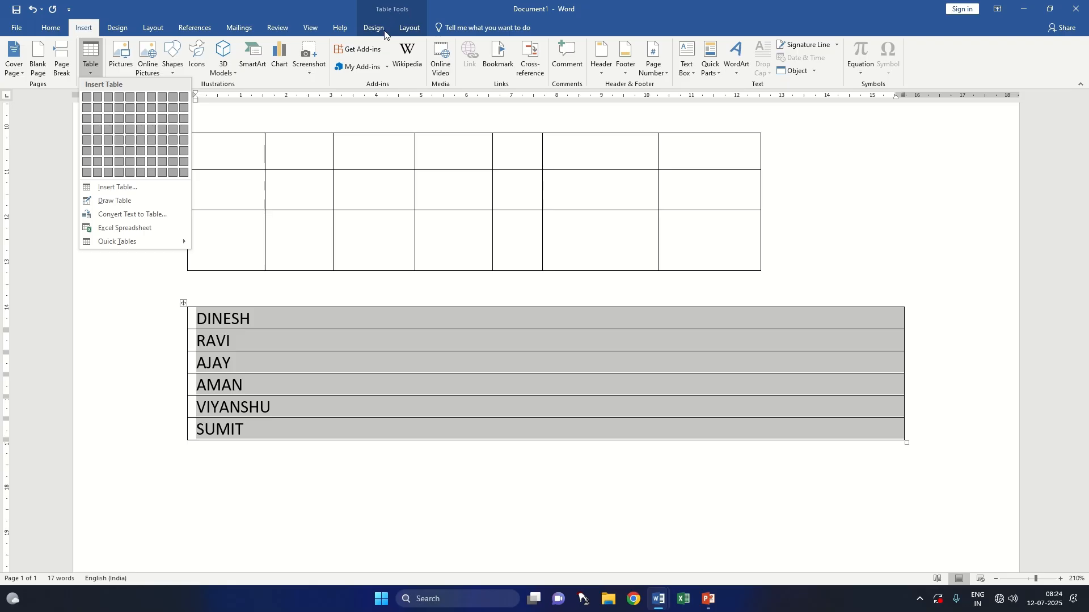
pyautogui.click(411, 28)
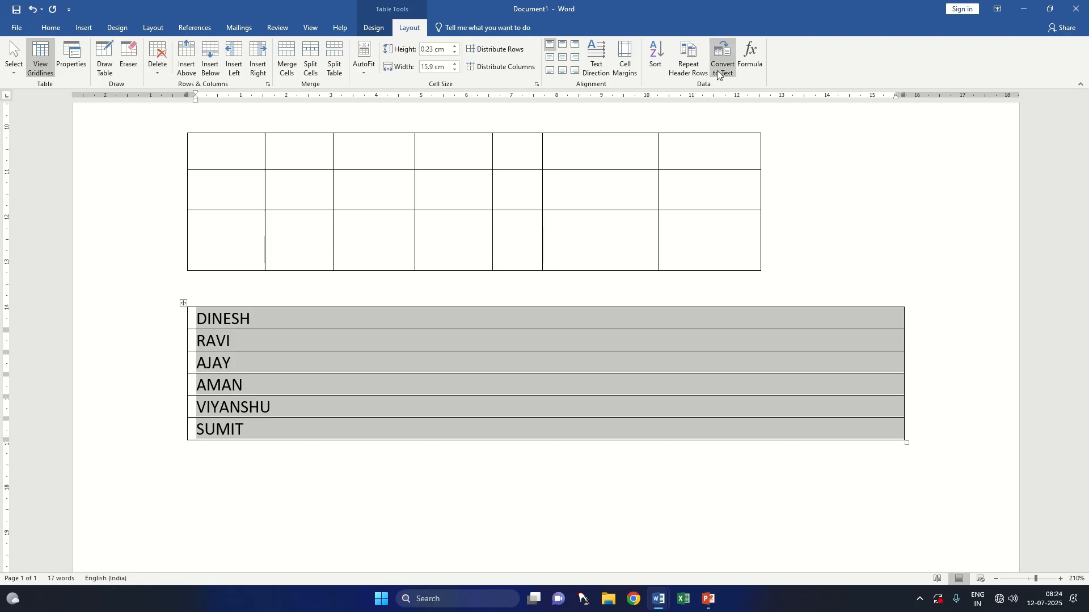
pyautogui.click(724, 62)
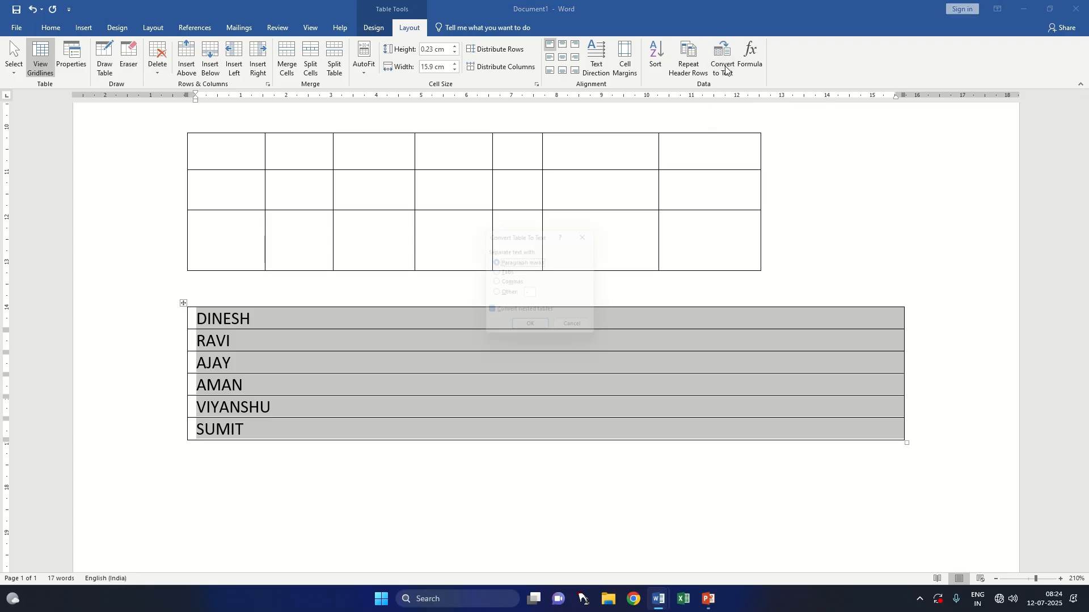
pyautogui.click(536, 332)
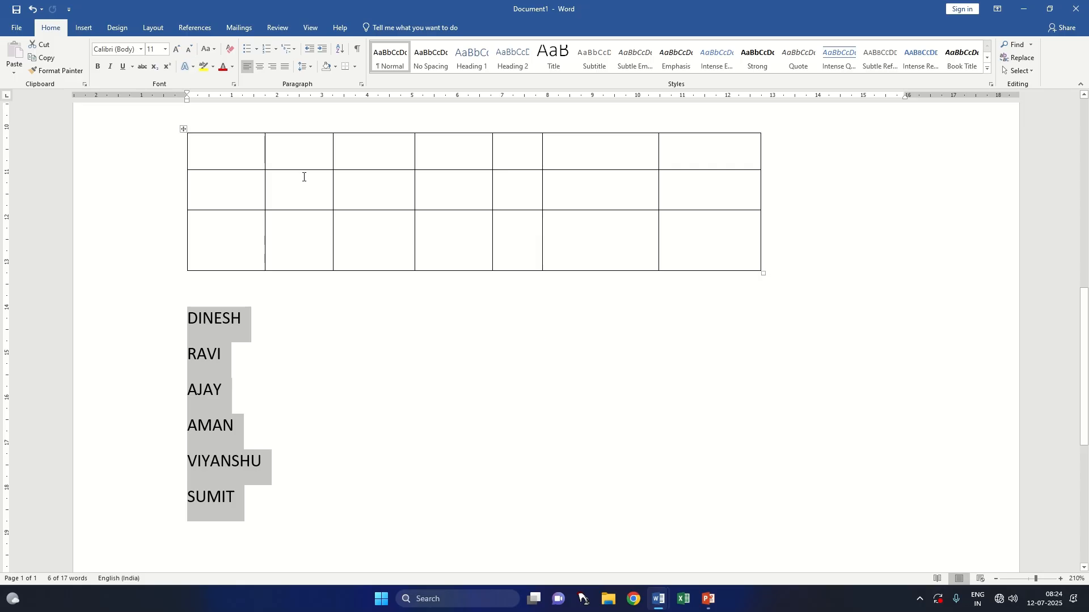
# Step: Insert an embedded Excel spreadsheet below the list of names, leaving one blank line between them
pyautogui.click(91, 30)
pyautogui.click(97, 73)
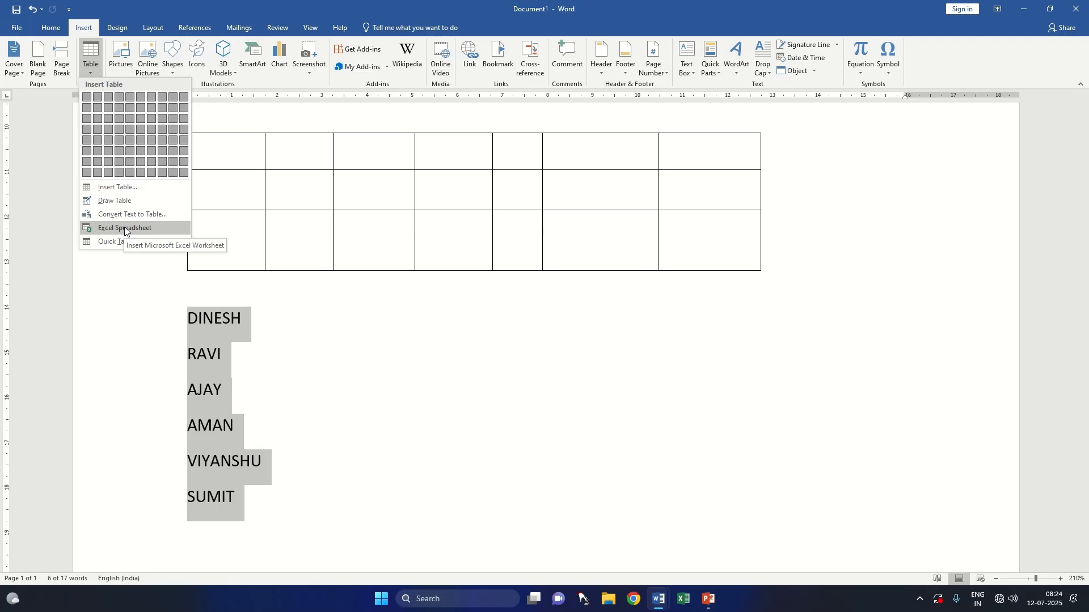
pyautogui.click(297, 319)
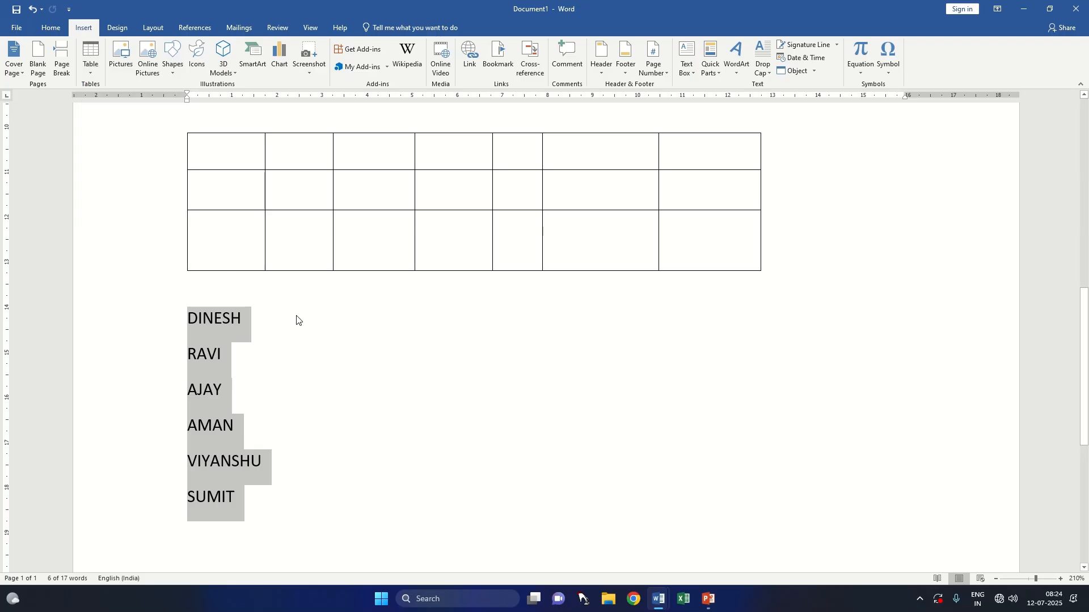
pyautogui.click(299, 315)
pyautogui.scroll(-5, 267, 397)
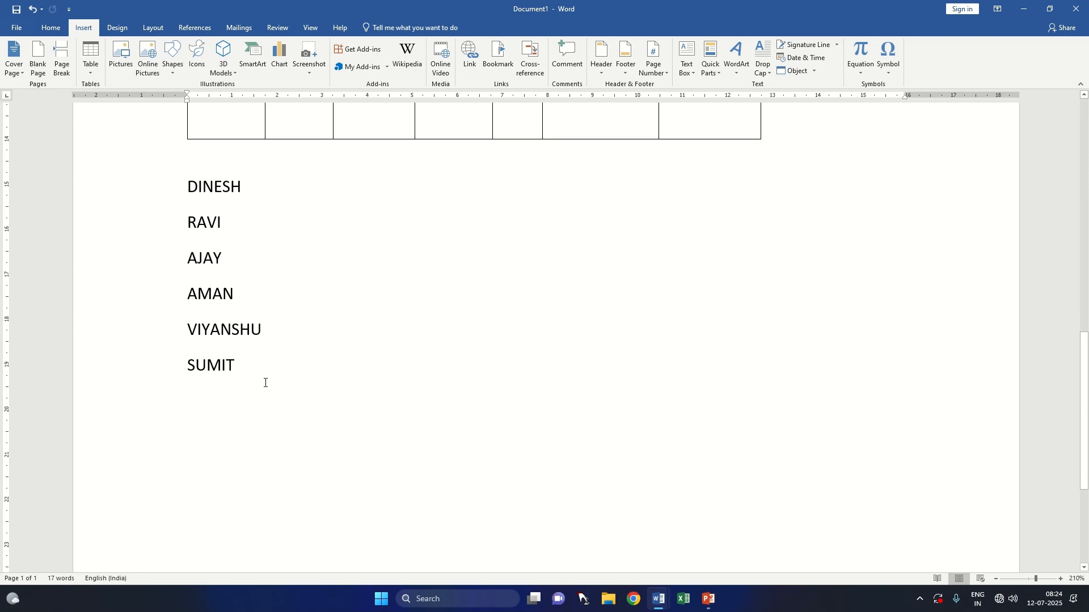
pyautogui.click(205, 333)
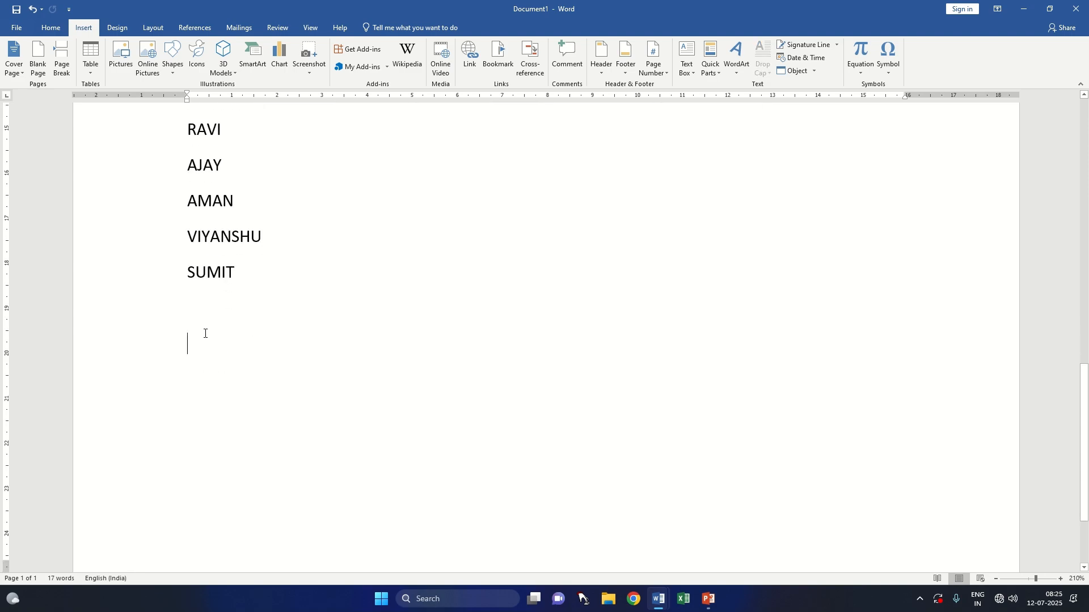
pyautogui.click(87, 68)
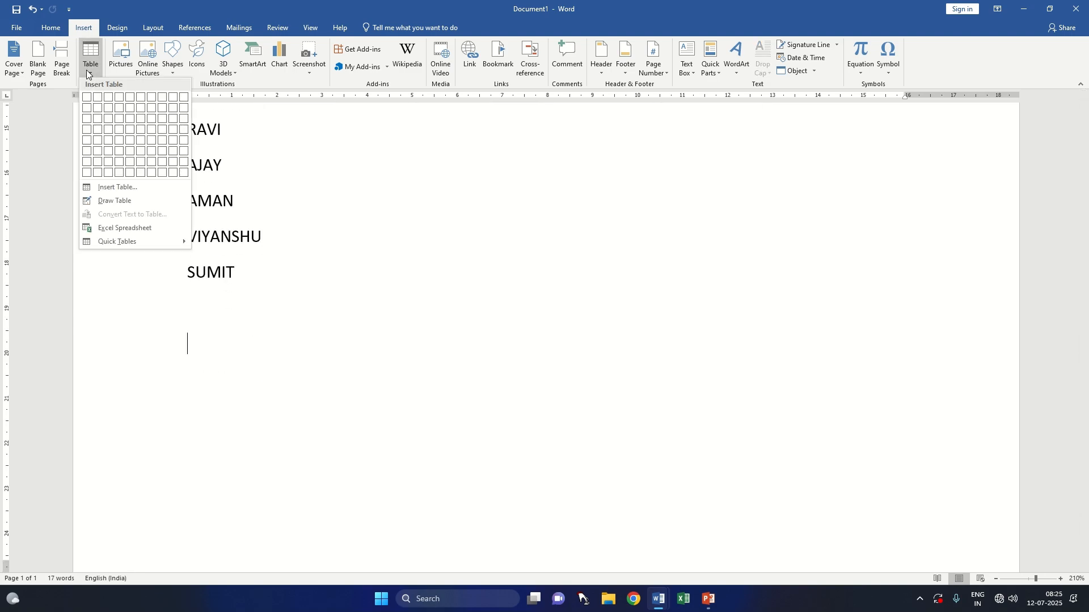
pyautogui.click(130, 227)
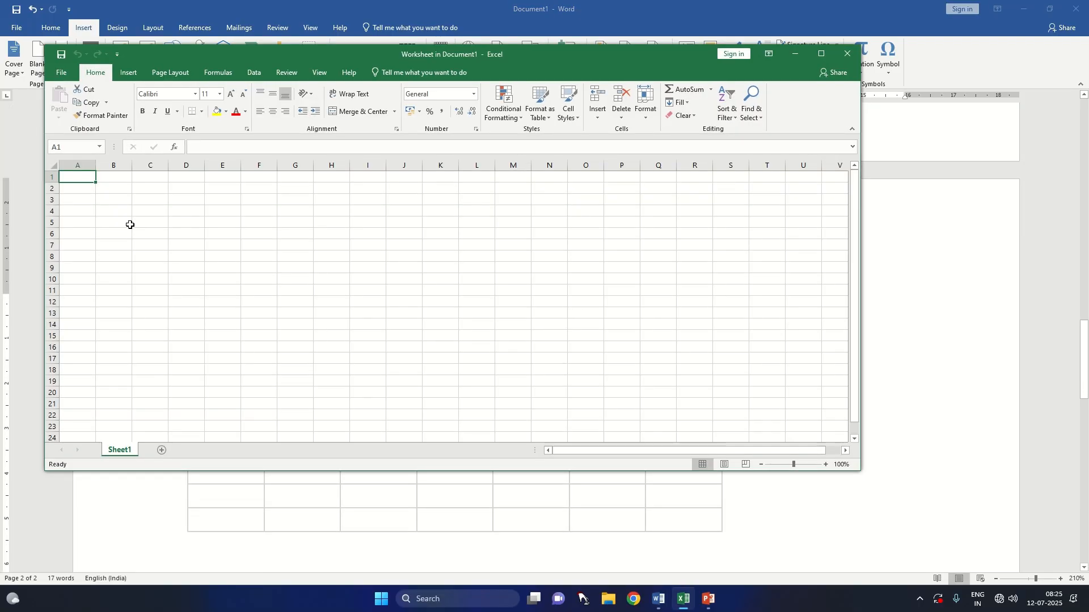
# Step: Enter the headings NAME, CLASS and HINDI in cells A1 to C1 of the embedded worksheet
pyautogui.write('NAME')
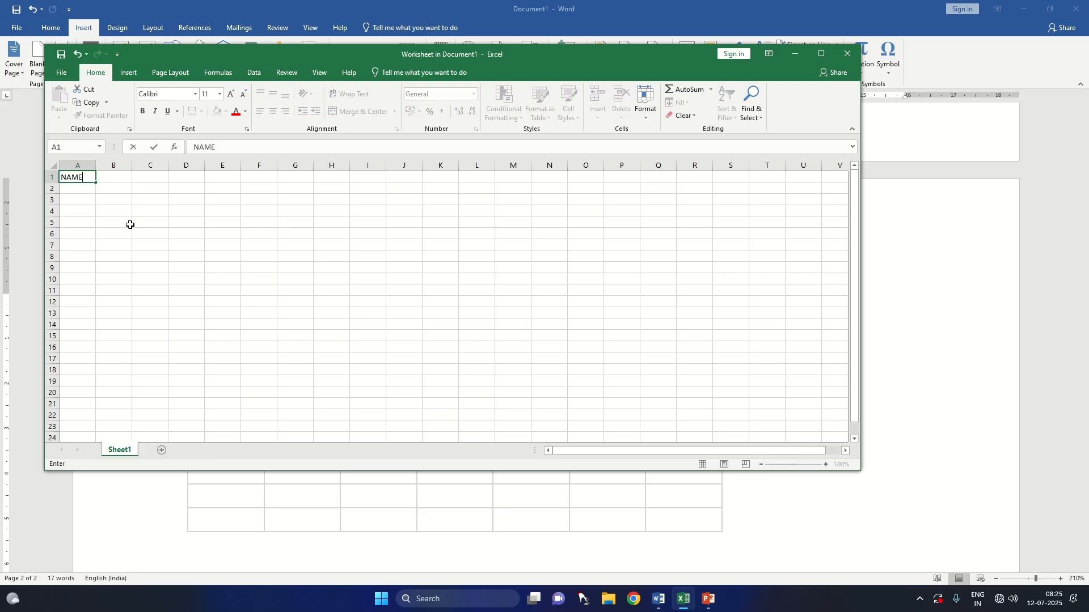
pyautogui.press('Tab')
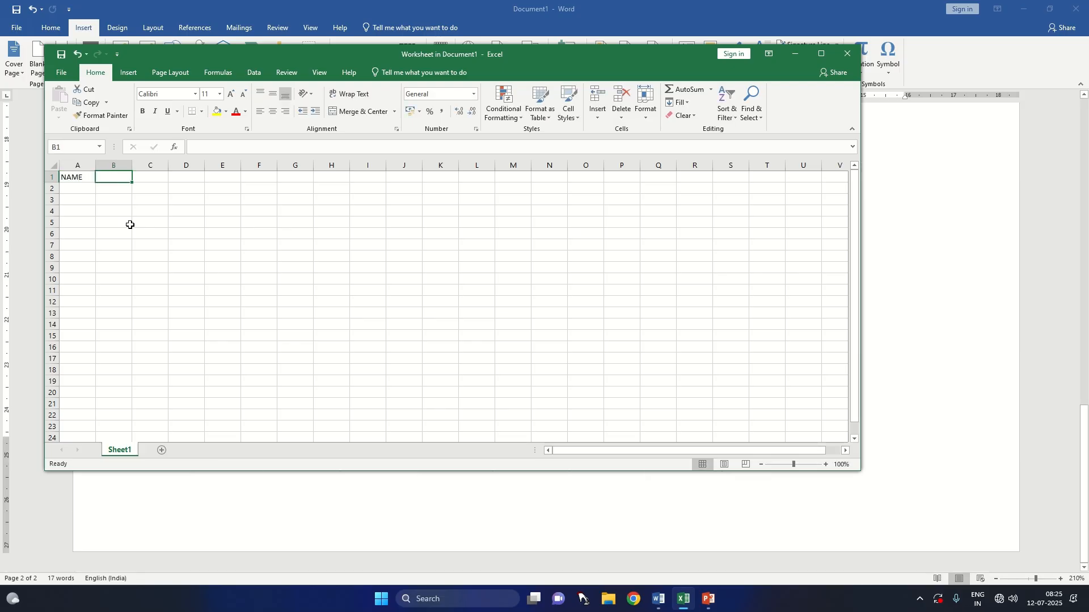
pyautogui.write('CLASS')
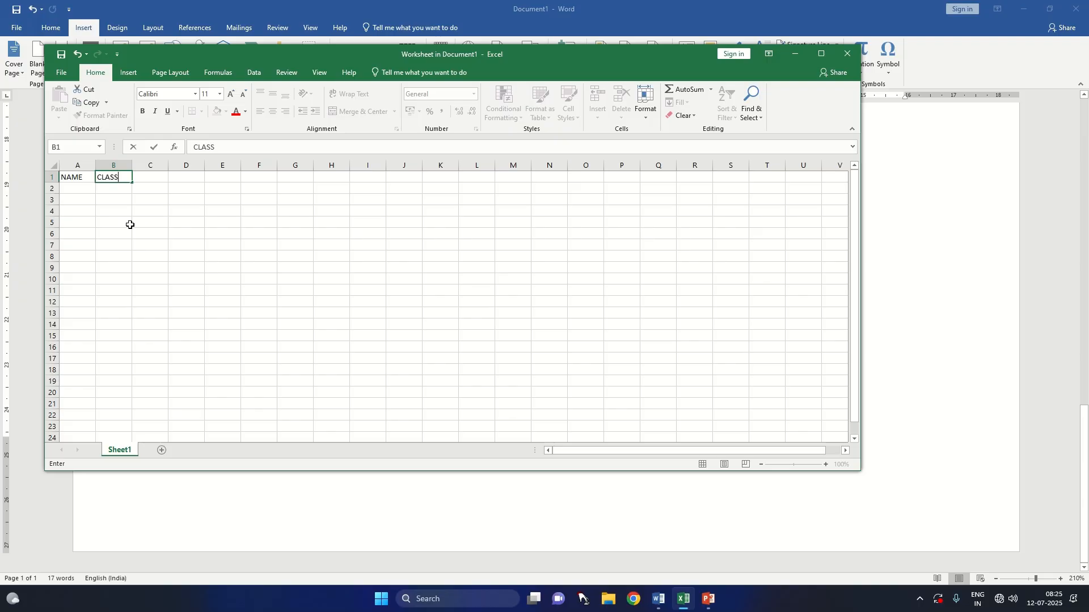
pyautogui.press('Tab')
pyautogui.write('SUBJECT')
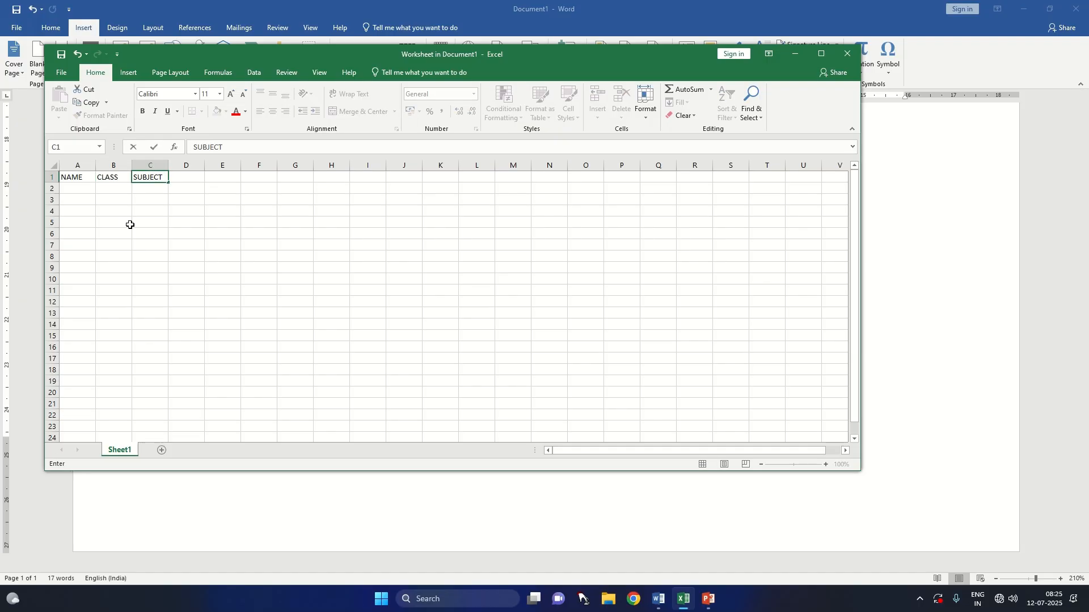
pyautogui.press('BackSpace')
pyautogui.press('BackSpace')
pyautogui.press('BackSpace')
pyautogui.press('BackSpace')
pyautogui.write('HINDI')
pyautogui.press('Tab')
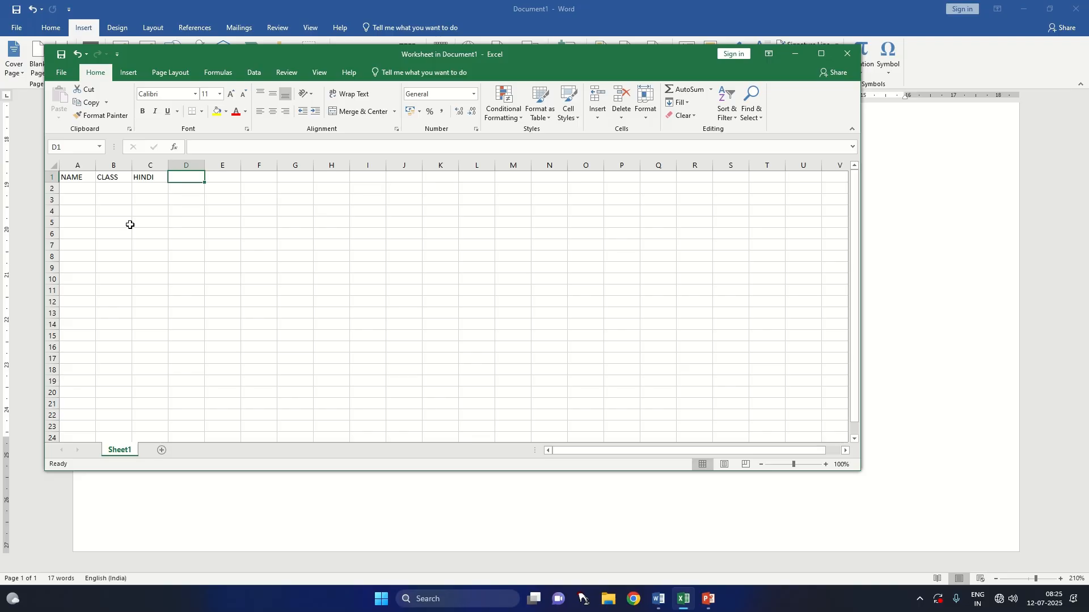
# Step: Enter the headings ENGLISH and COMPUTER in cells D1 and E1, and close the worksheet window to return to the document
pyautogui.write('ENGLISH')
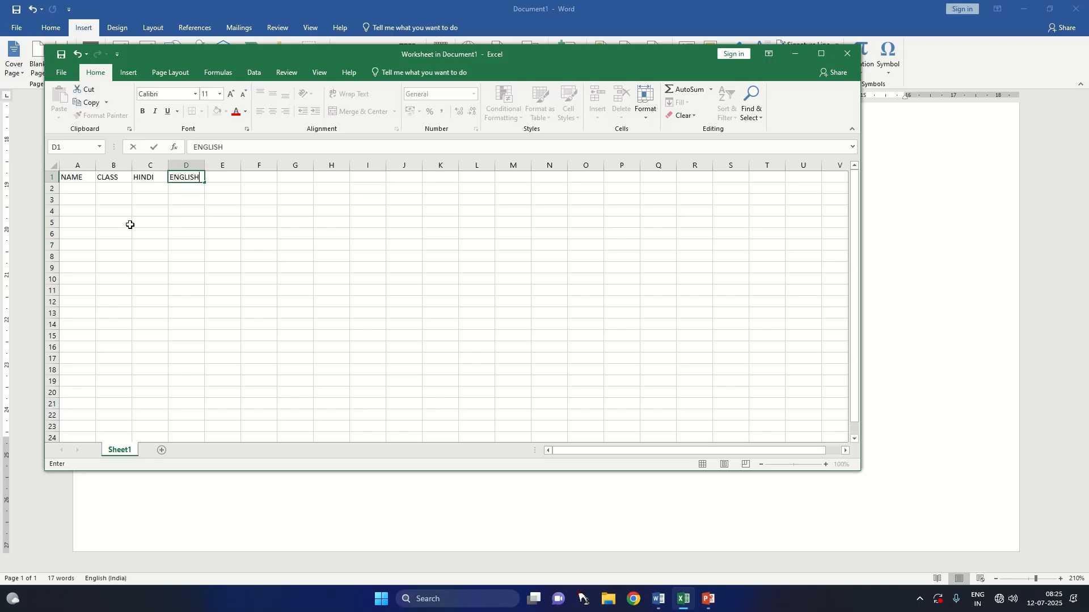
pyautogui.press('Tab')
pyautogui.write('CO')
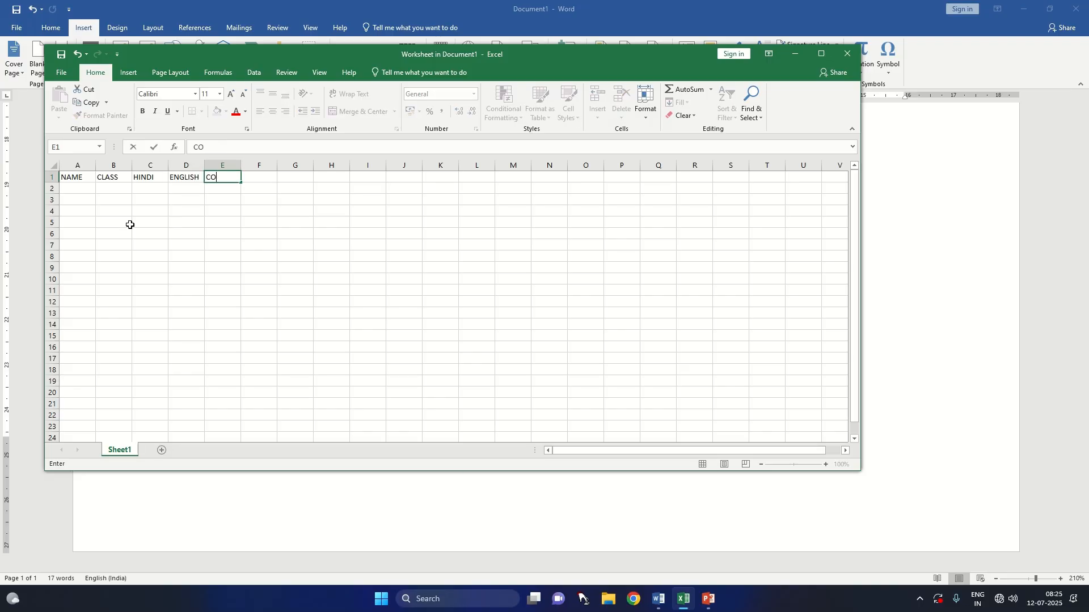
pyautogui.write('MPIUTE')
pyautogui.press('BackSpace')
pyautogui.press('BackSpace')
pyautogui.press('BackSpace')
pyautogui.write('TER')
pyautogui.click(332, 195)
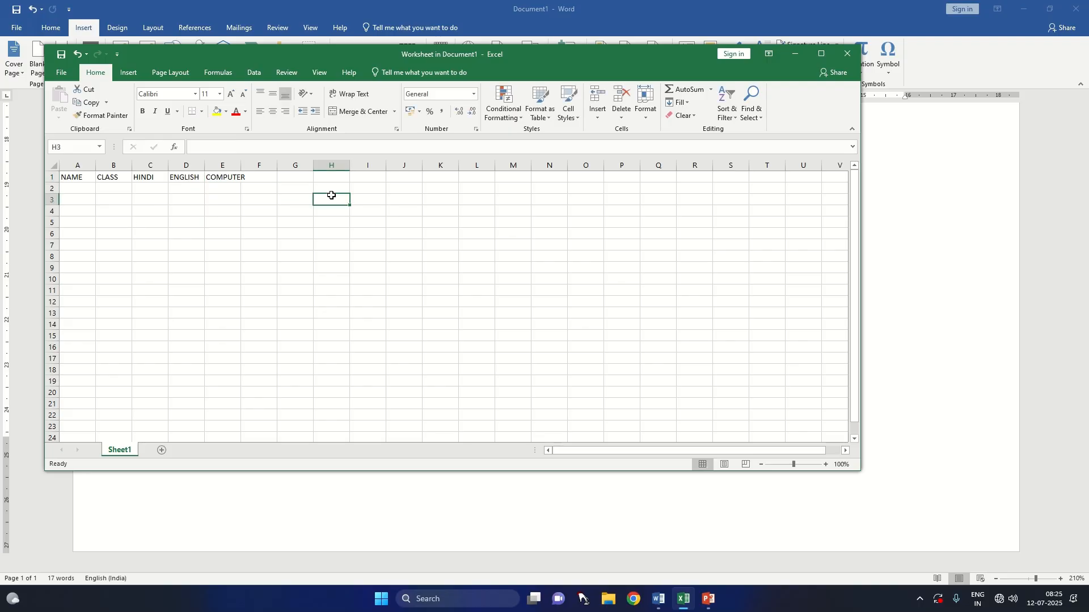
pyautogui.click(845, 54)
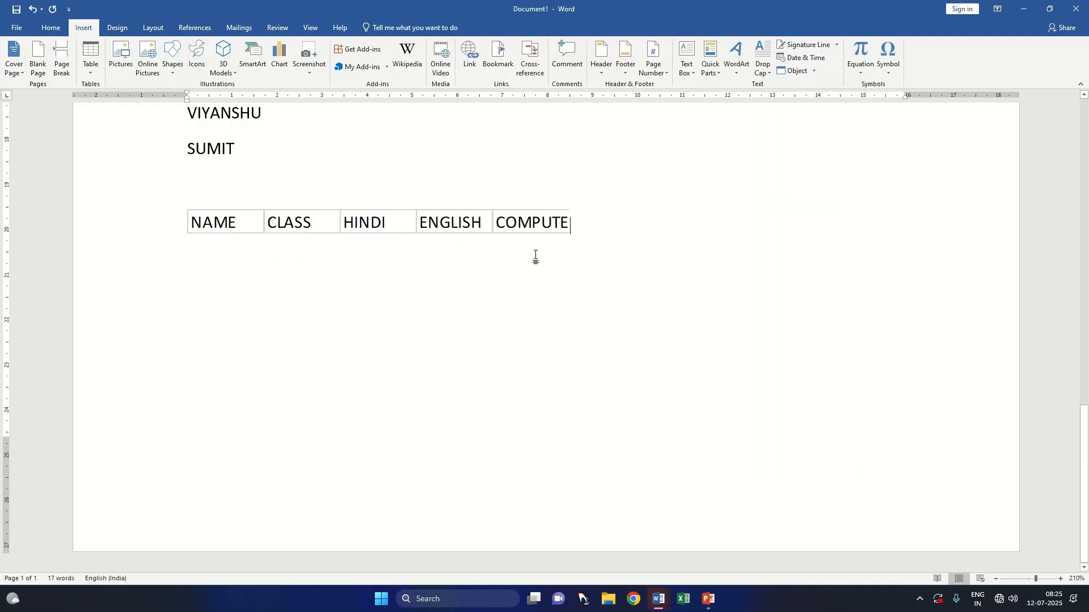
# Step: Open the embedded worksheet for in-place editing, widen the object to about 9.4 cm and return to the document
pyautogui.click(563, 210)
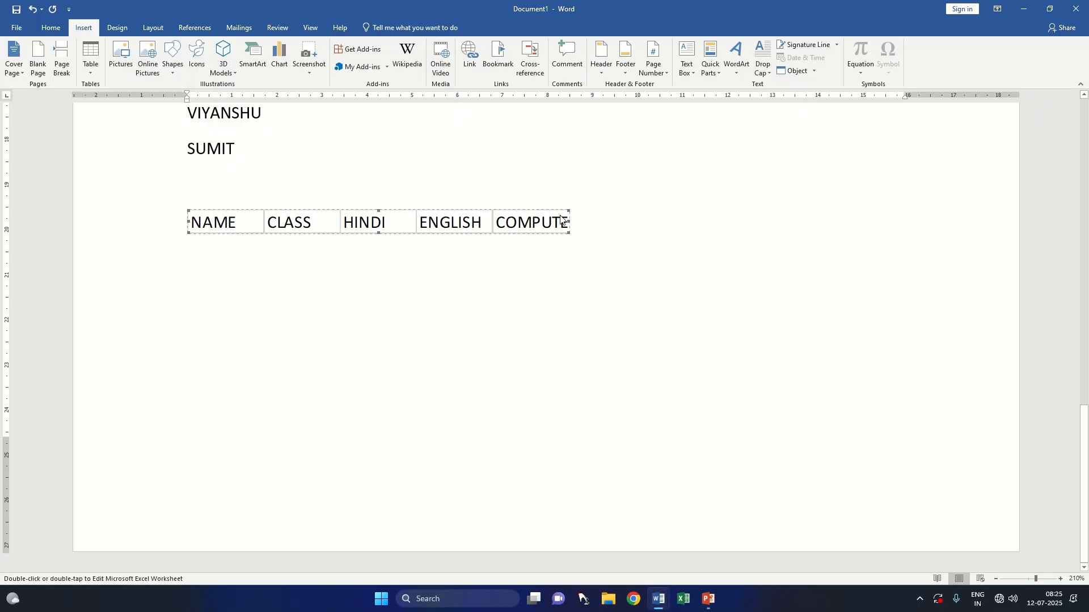
pyautogui.doubleClick(567, 218)
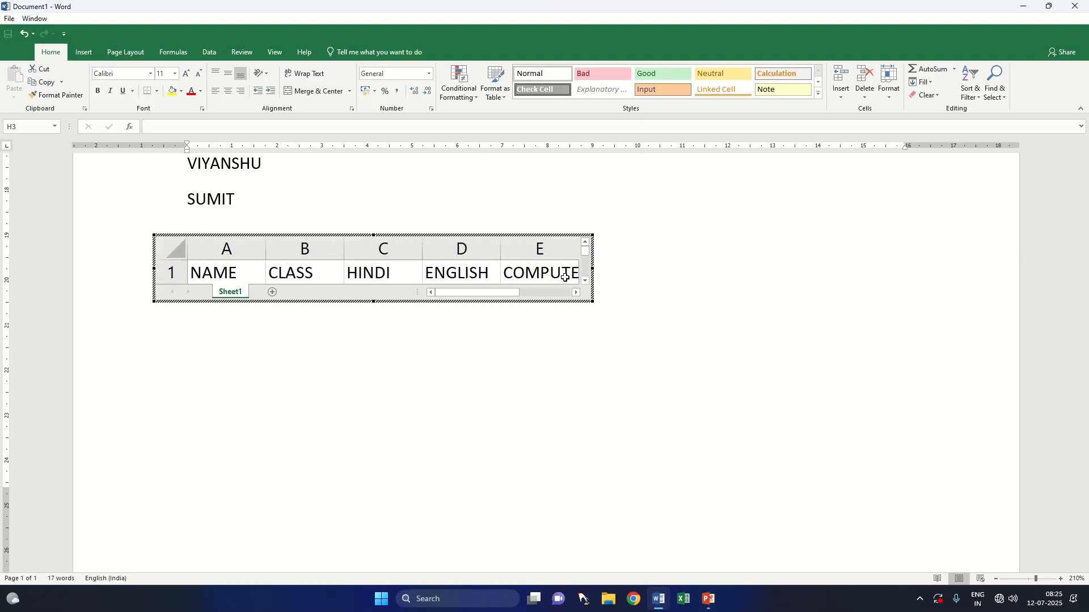
pyautogui.moveTo(592, 268); pyautogui.dragTo(610, 271)
pyautogui.click(651, 259)
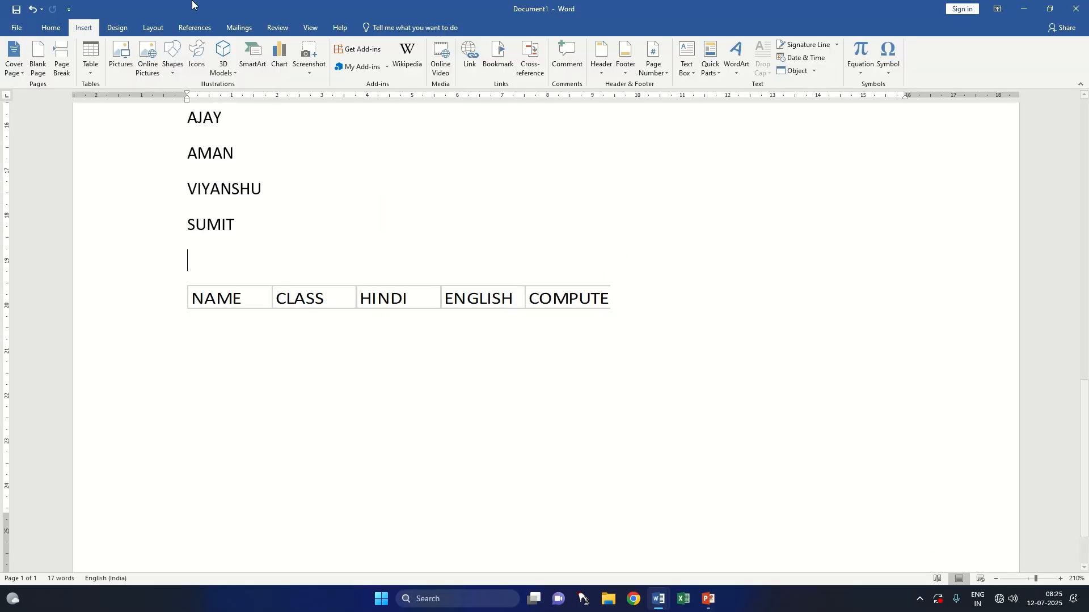
# Step: Try to edit the COMPUTER heading in cell E1 of the embedded worksheet, and return to the document
pyautogui.doubleClick(584, 299)
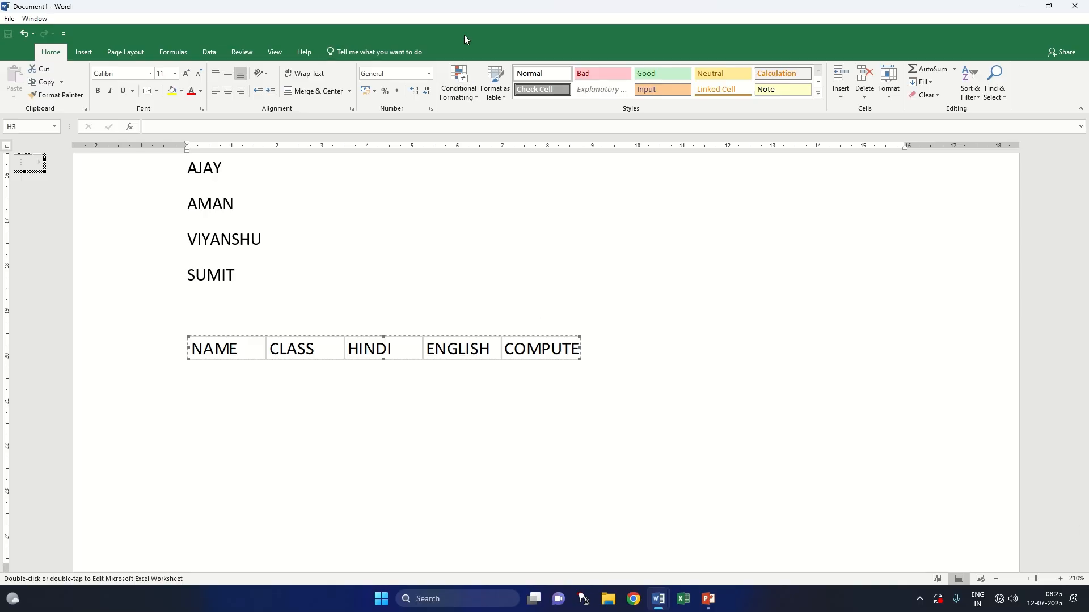
pyautogui.doubleClick(557, 348)
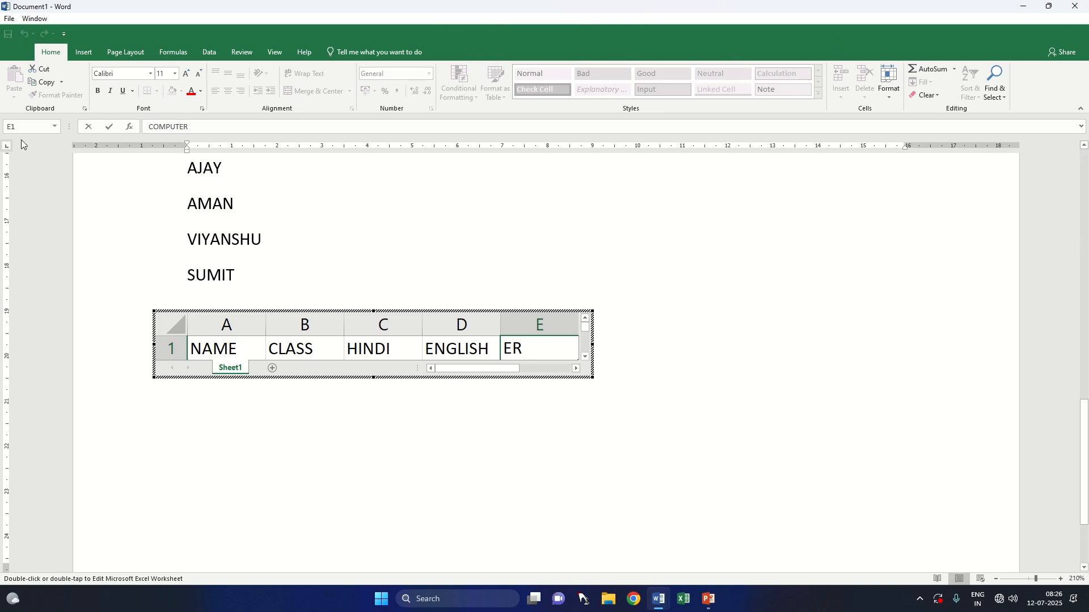
pyautogui.click(593, 214)
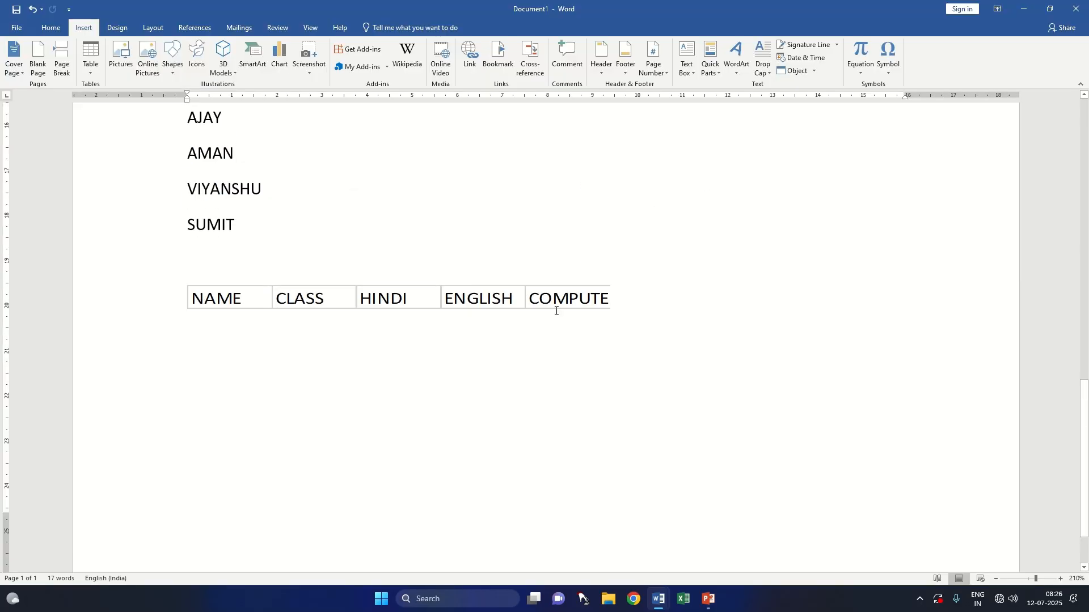
pyautogui.click(593, 300)
pyautogui.doubleClick(593, 300)
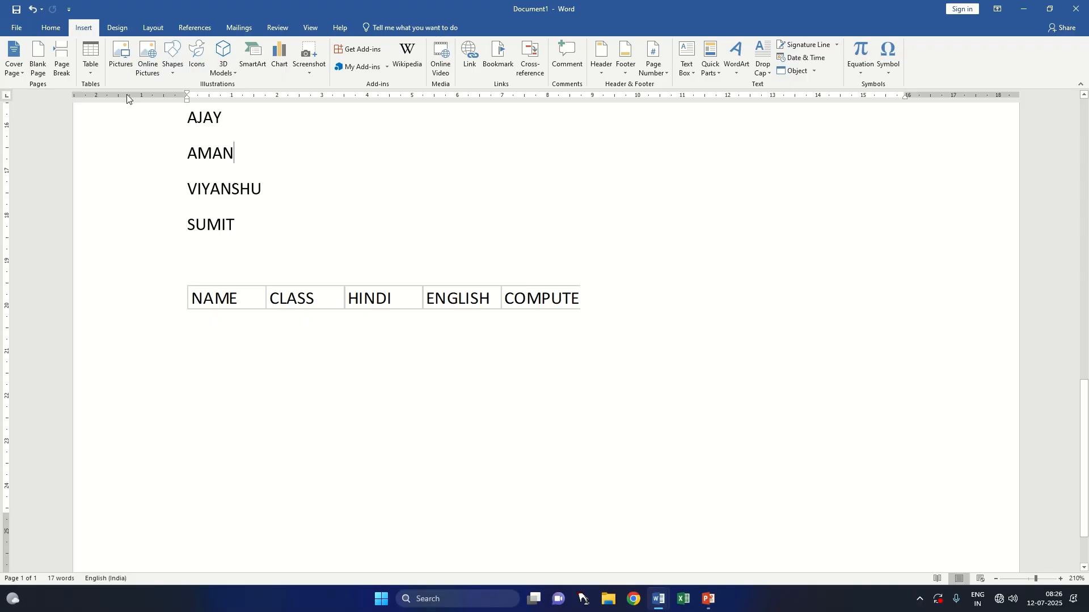
# Step: Try inserting another embedded Excel spreadsheet within the list of names, and undo back to the wider original worksheet object
pyautogui.click(87, 65)
pyautogui.click(131, 225)
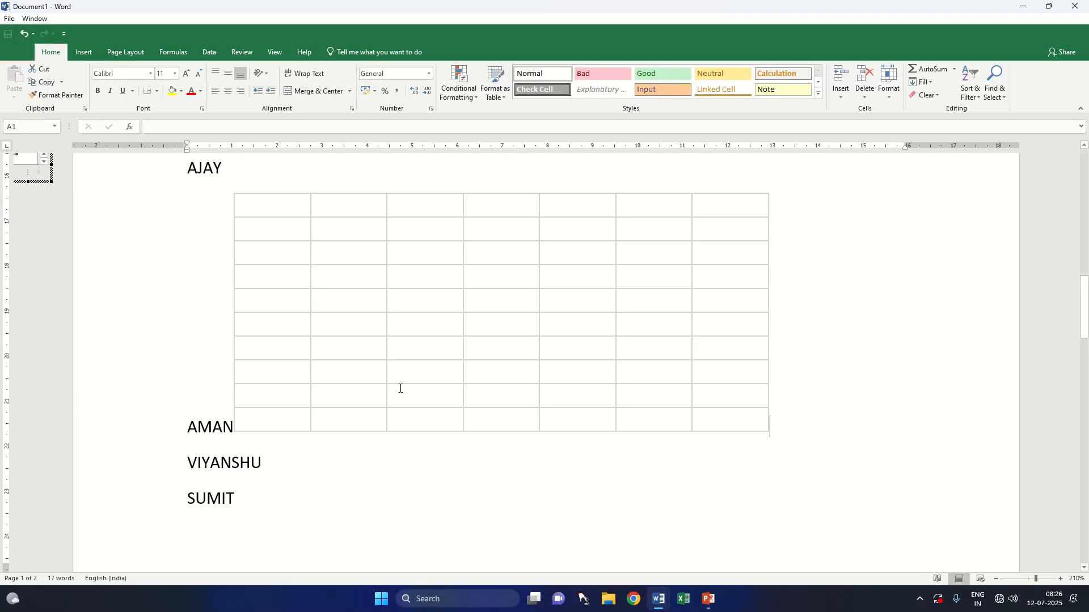
pyautogui.click(401, 388)
pyautogui.hotkey('ctrl', 'z')
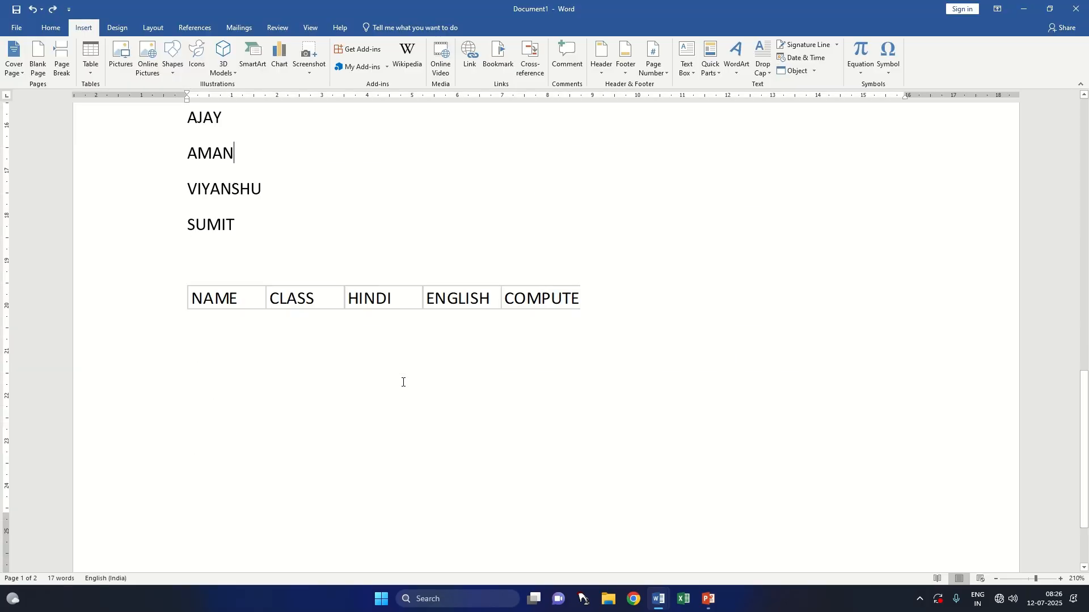
pyautogui.hotkey('ctrl', 'z')
pyautogui.hotkey('ctrl', 'z')
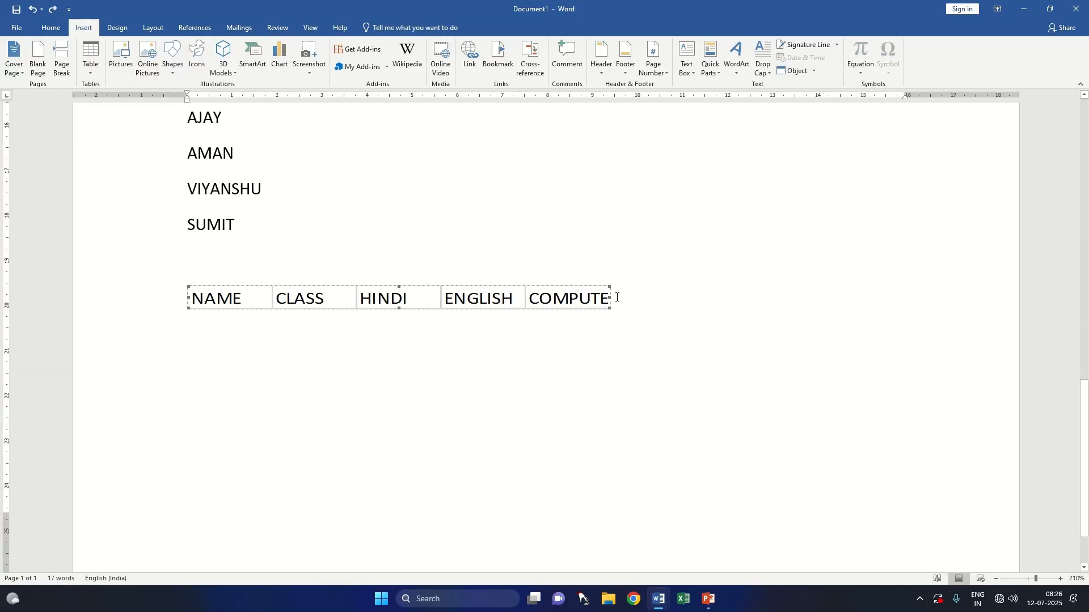
# Step: Enlarge the embedded worksheet object to about 11.3 cm wide and open it for in-place editing with column E selected
pyautogui.moveTo(608, 307); pyautogui.dragTo(659, 314)
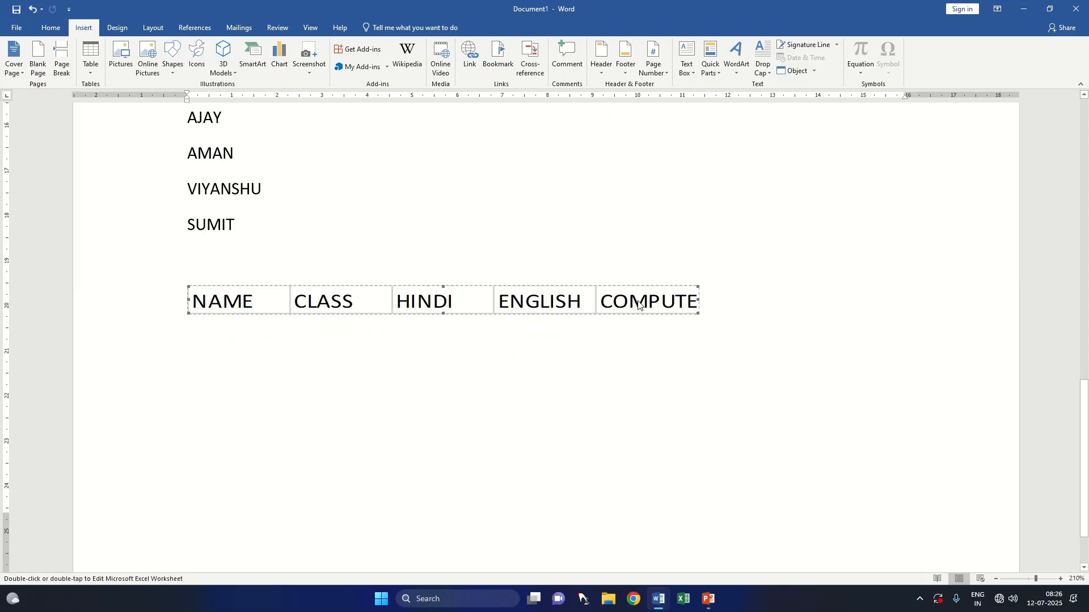
pyautogui.doubleClick(671, 297)
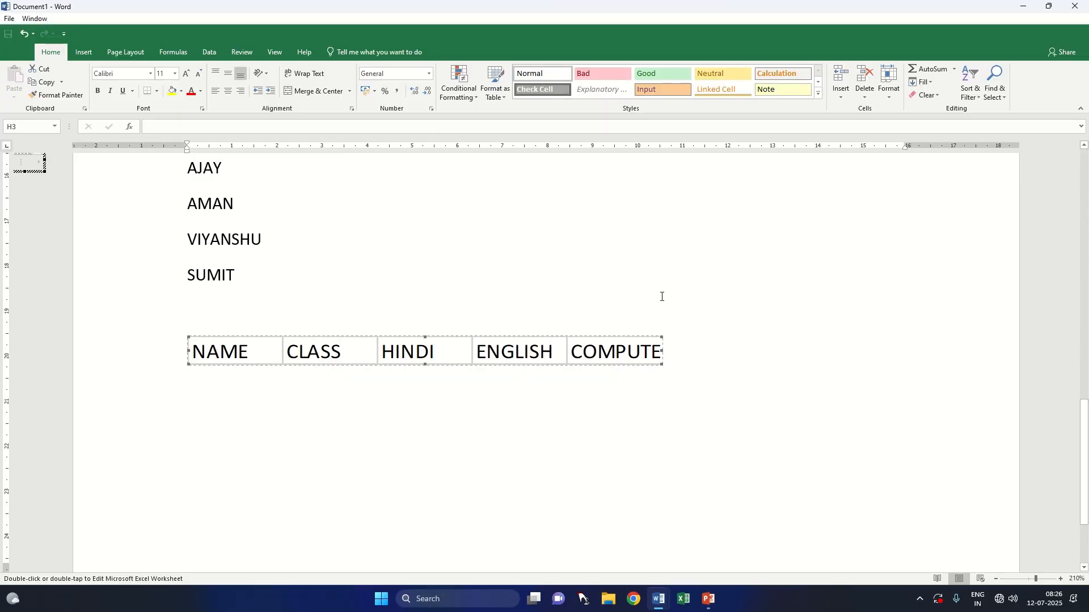
pyautogui.click(86, 53)
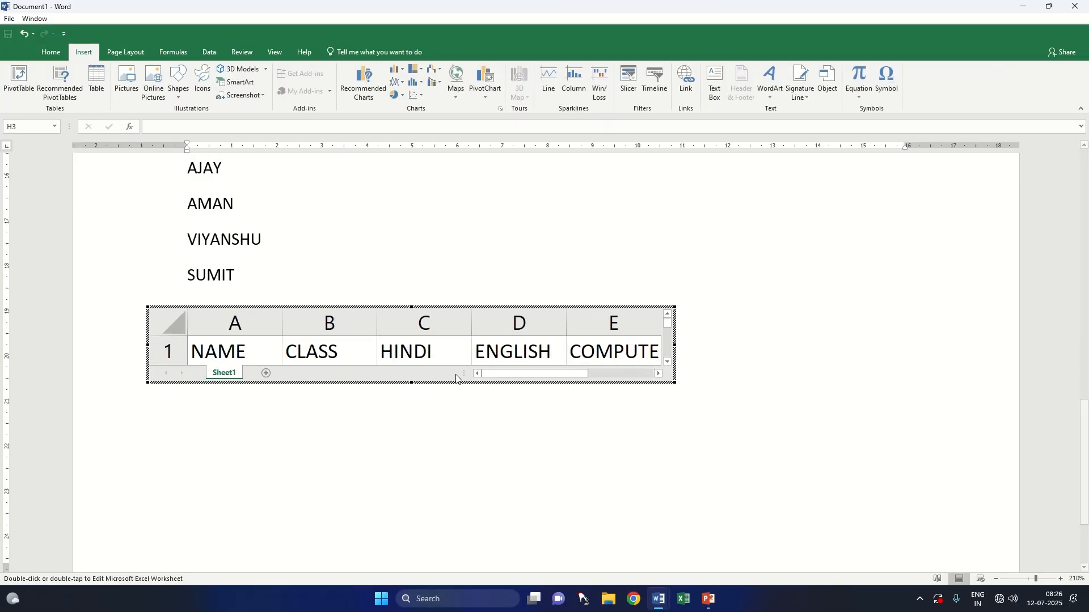
pyautogui.click(634, 324)
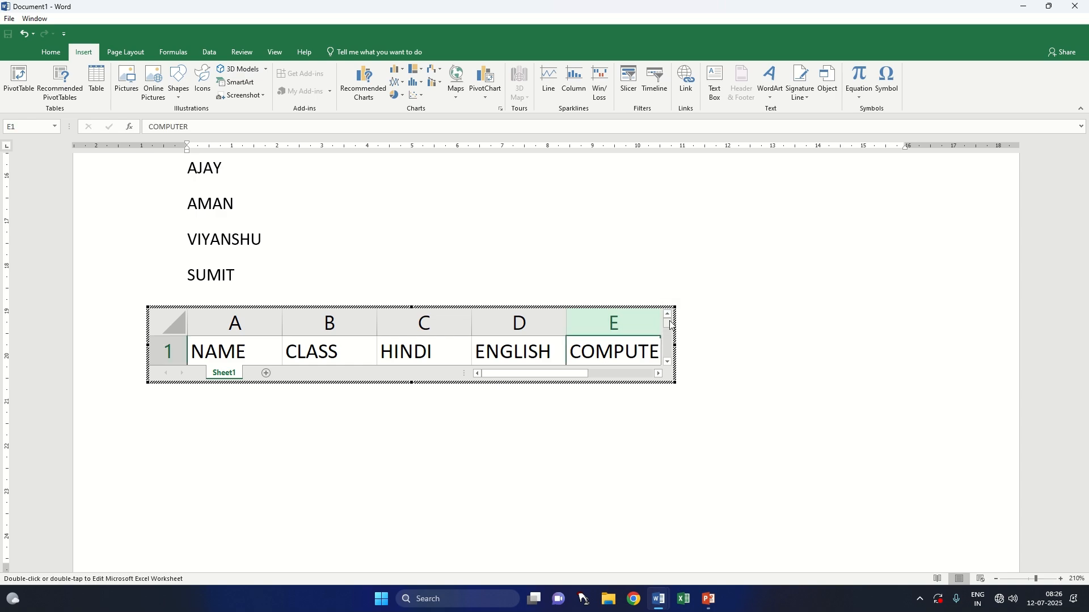
pyautogui.click(655, 318)
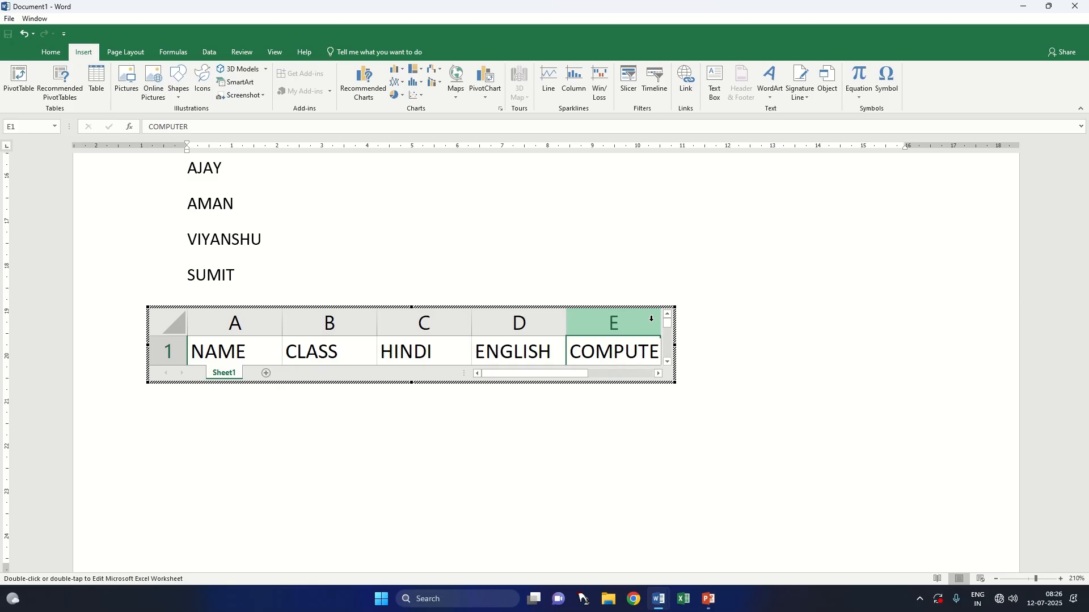
pyautogui.click(51, 52)
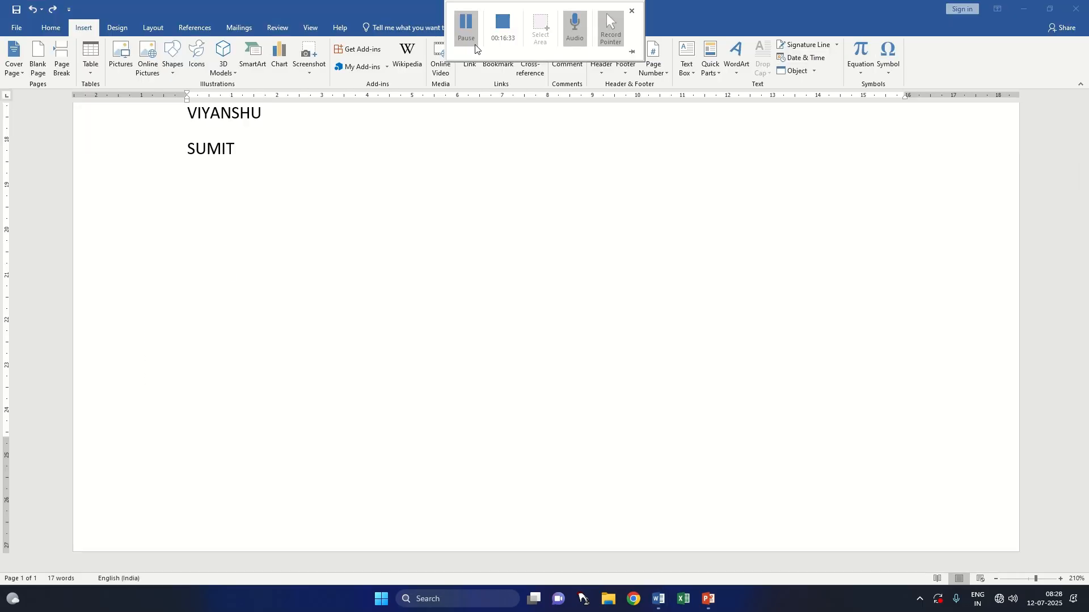
# Step: Insert a new embedded Excel spreadsheet after the list of names and enter NAME, CLASS and HINDI in cells A1 to C1
pyautogui.click(93, 70)
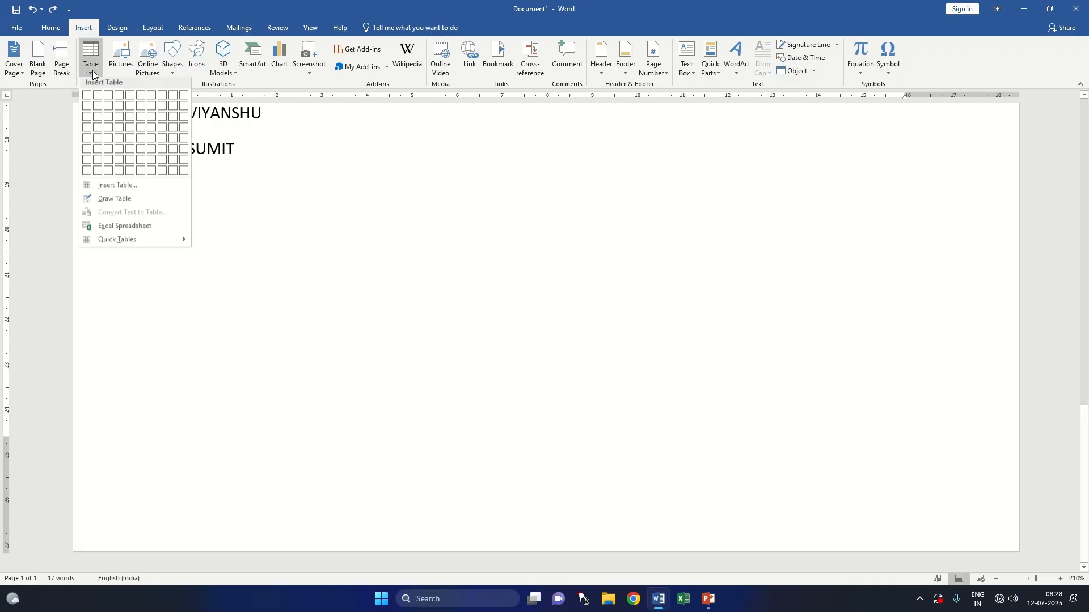
pyautogui.click(120, 229)
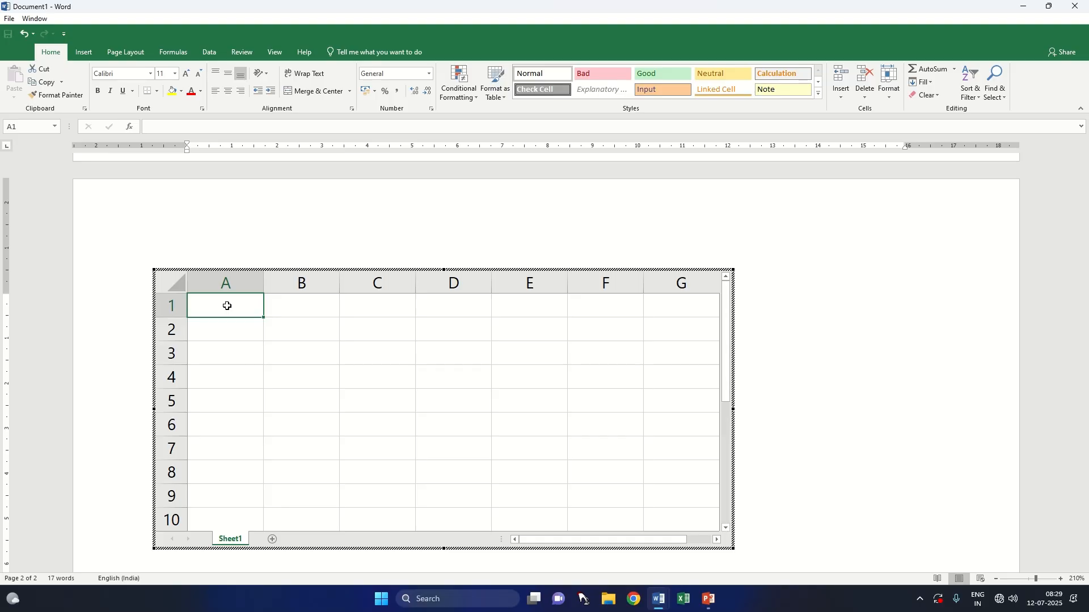
pyautogui.write('NAME')
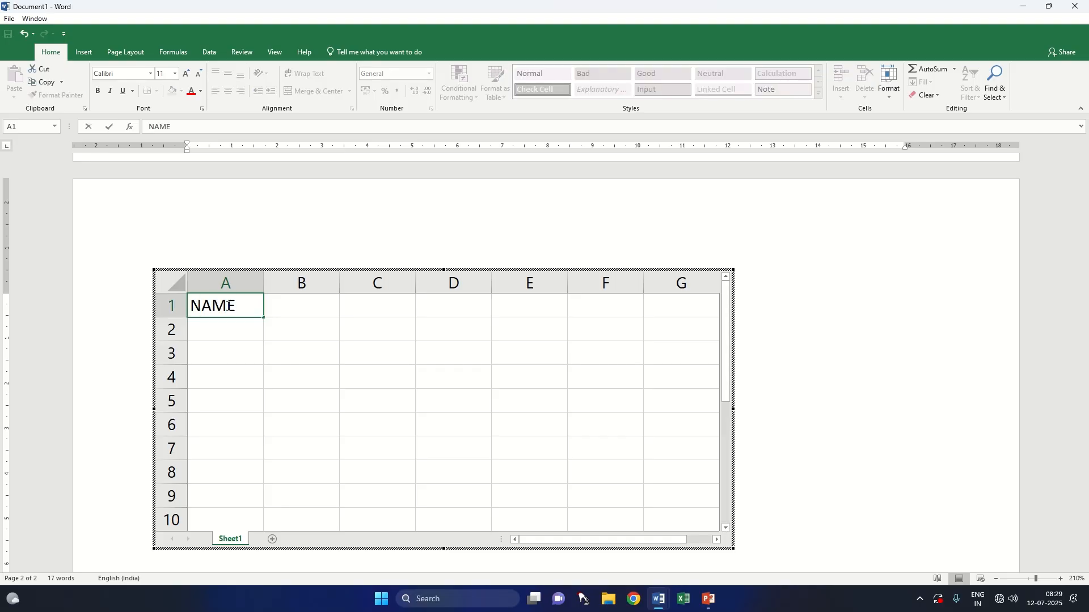
pyautogui.press('Tab')
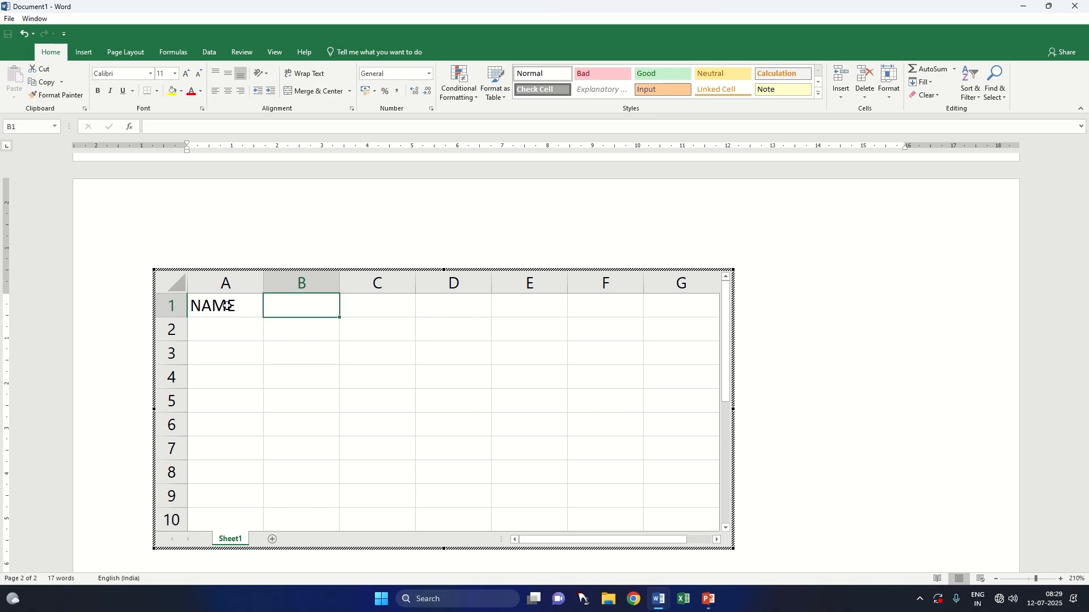
pyautogui.write('CLASS')
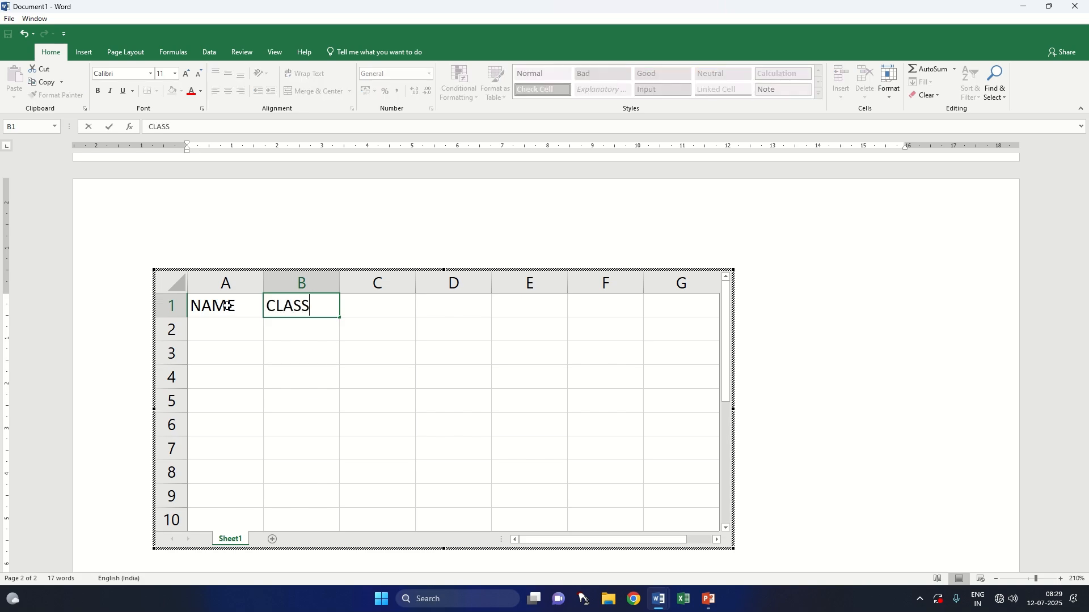
pyautogui.press('Tab')
pyautogui.write('HINDI')
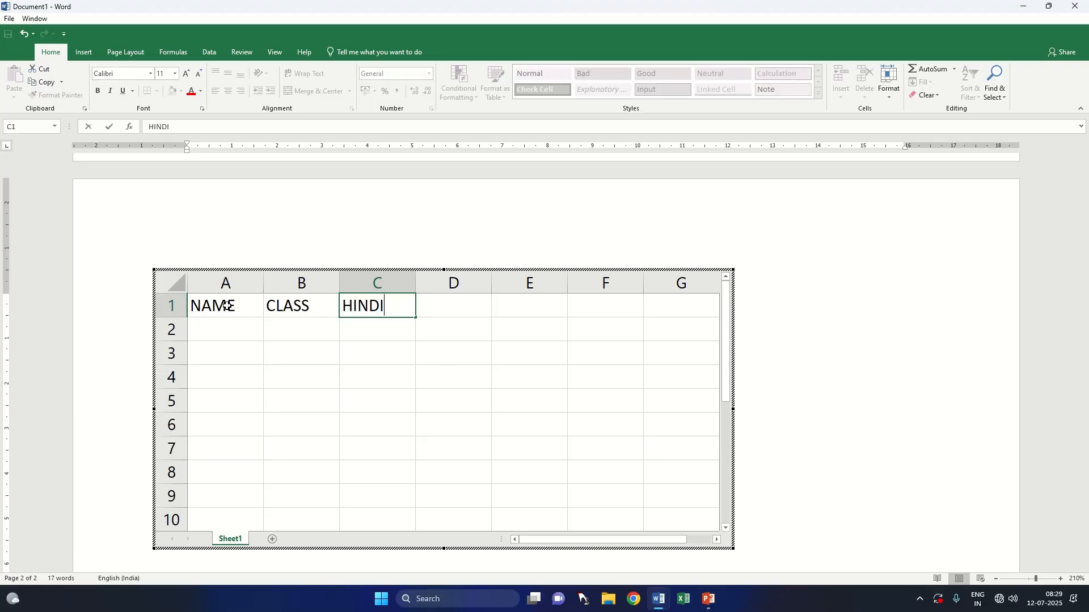
# Step: Enter the headings ENGLISH and COMPUTER in cells D1 and E1 of the new embedded worksheet
pyautogui.press('Tab')
pyautogui.write('E')
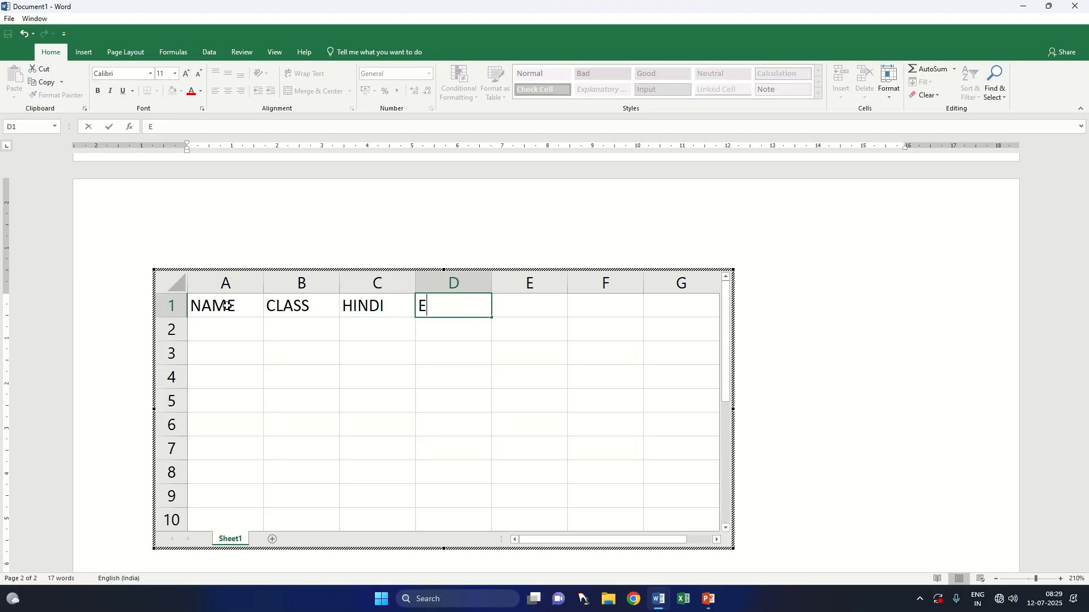
pyautogui.write('NGLISH')
pyautogui.press('Tab')
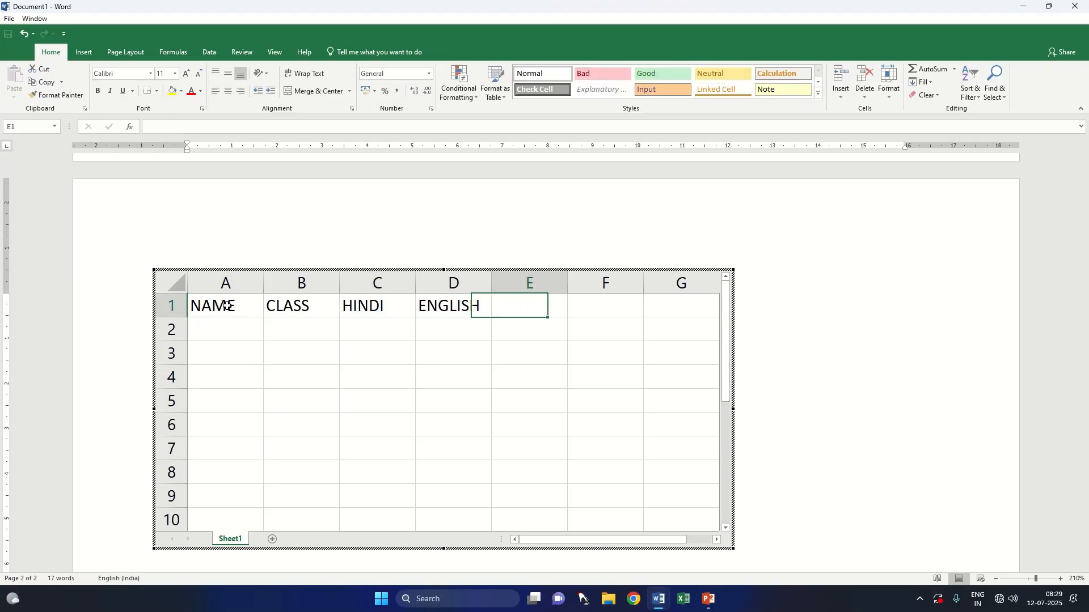
pyautogui.write('COMPUTER')
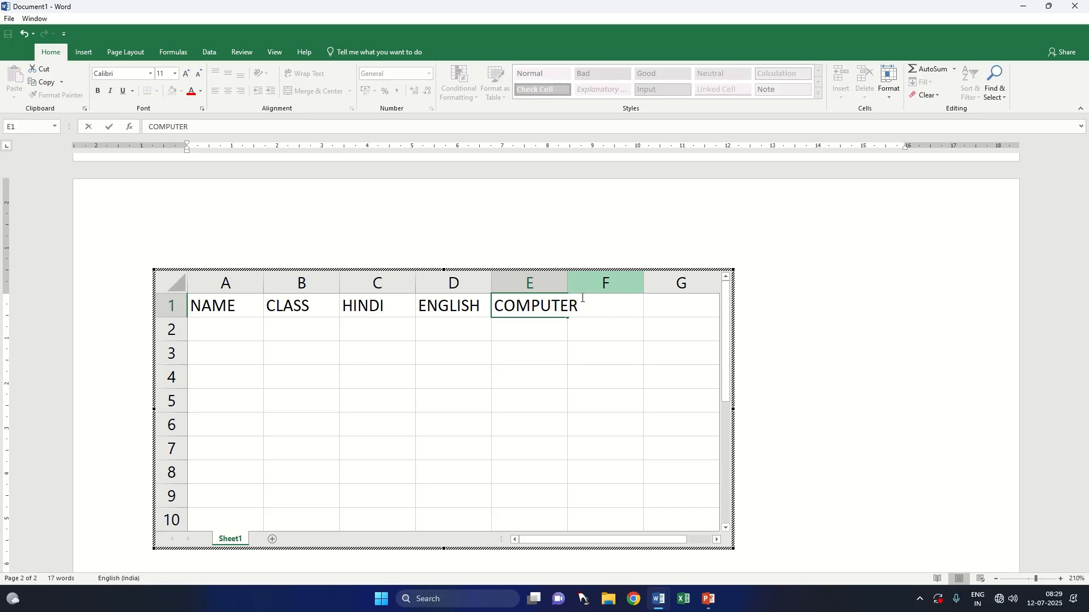
# Step: Widen column E to fit COMPUTER, return to the document and enlarge the worksheet object to about 13.2 cm wide
pyautogui.click(560, 281)
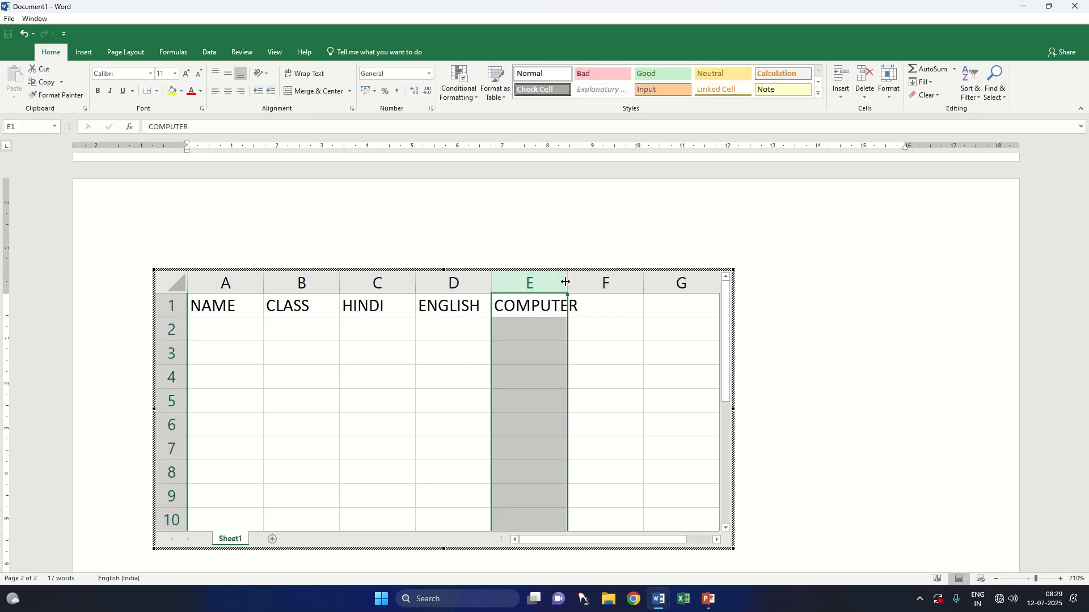
pyautogui.moveTo(565, 281); pyautogui.dragTo(583, 282)
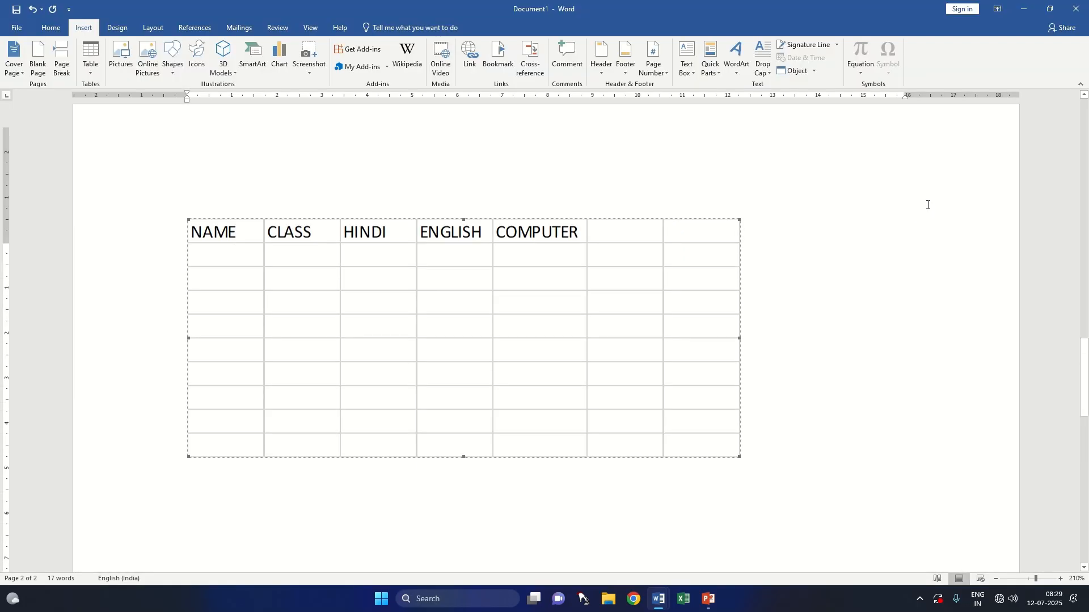
pyautogui.scroll(3, 801, 282)
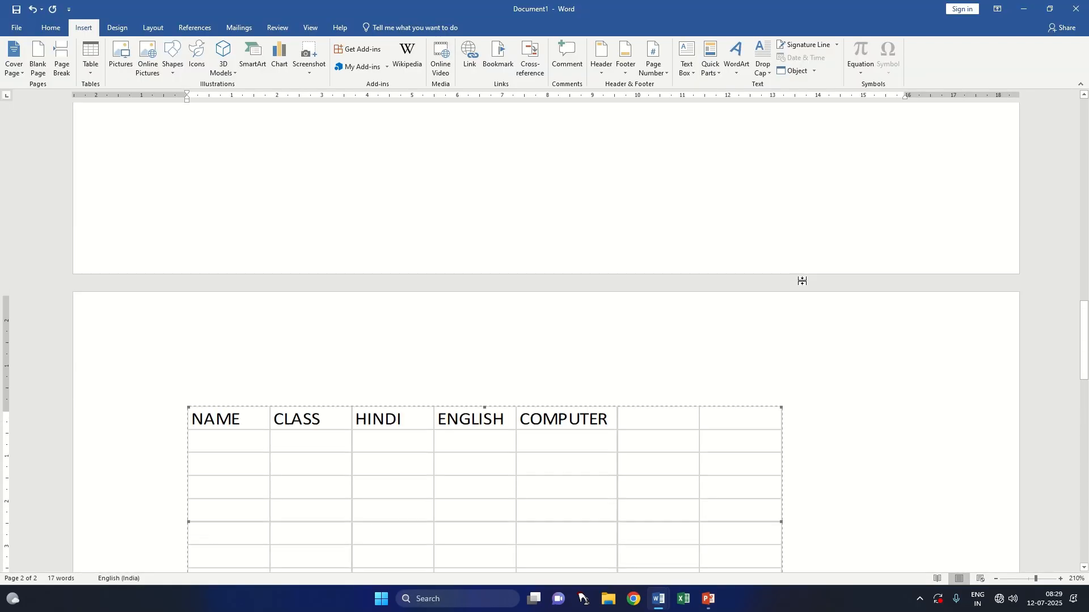
pyautogui.scroll(-3, 801, 282)
pyautogui.scroll(10, 802, 281)
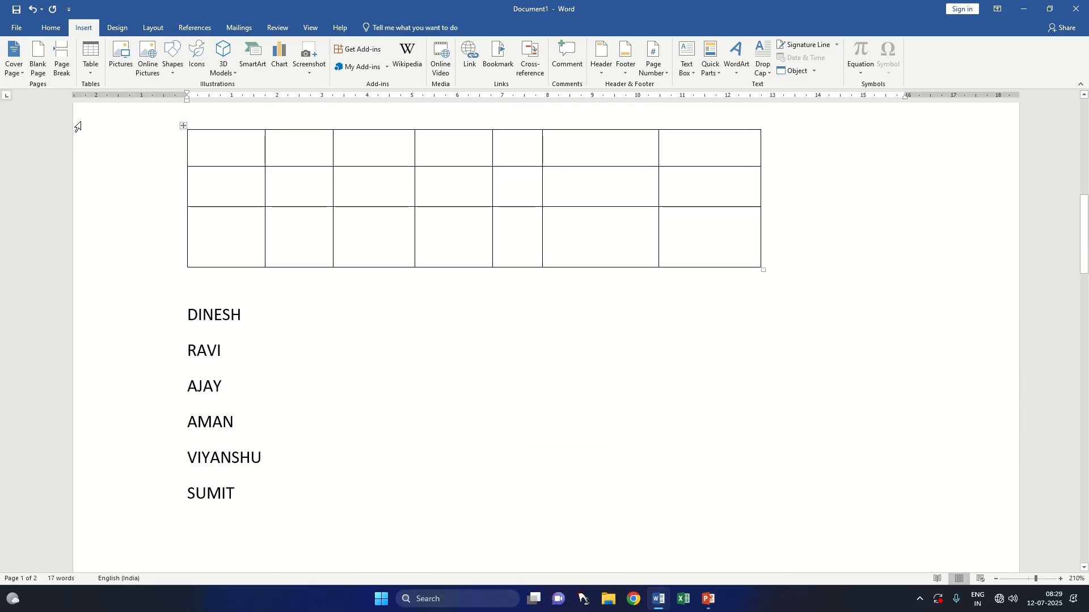
pyautogui.click(89, 73)
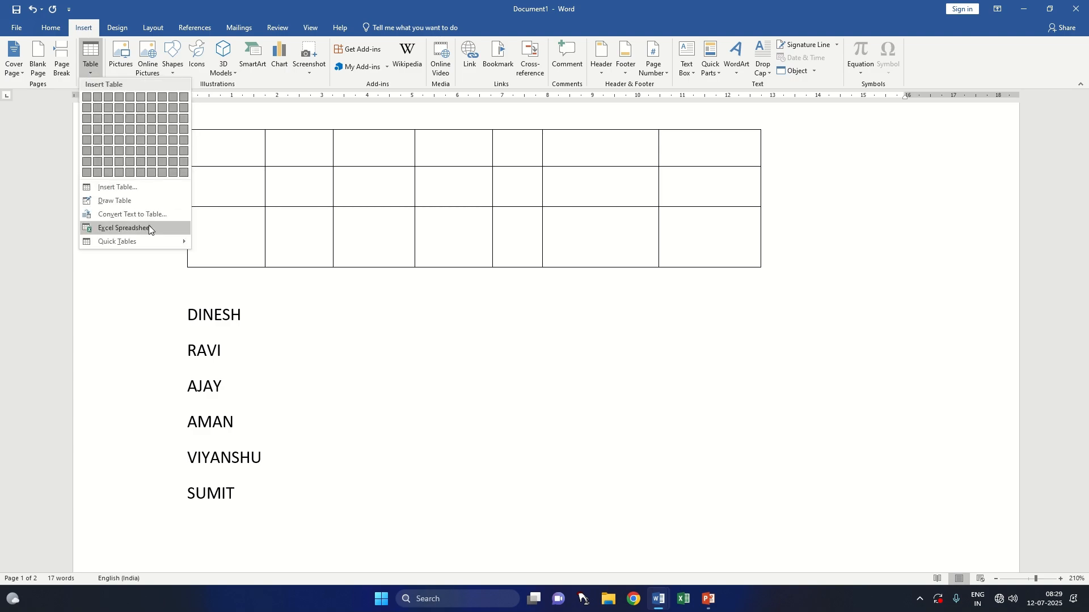
pyautogui.moveTo(141, 245)
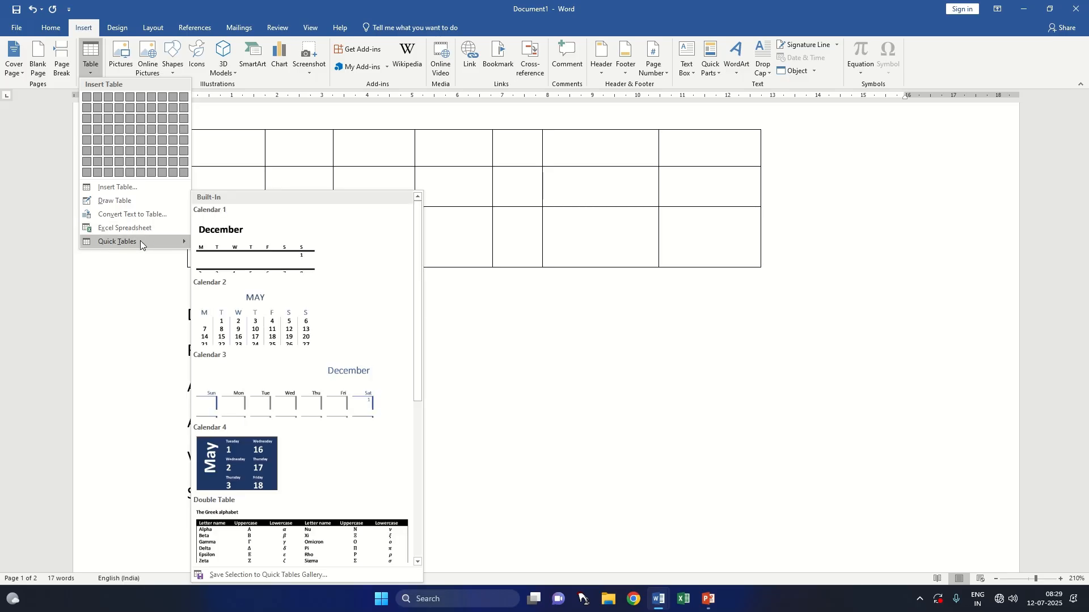
pyautogui.scroll(-4, 676, 360)
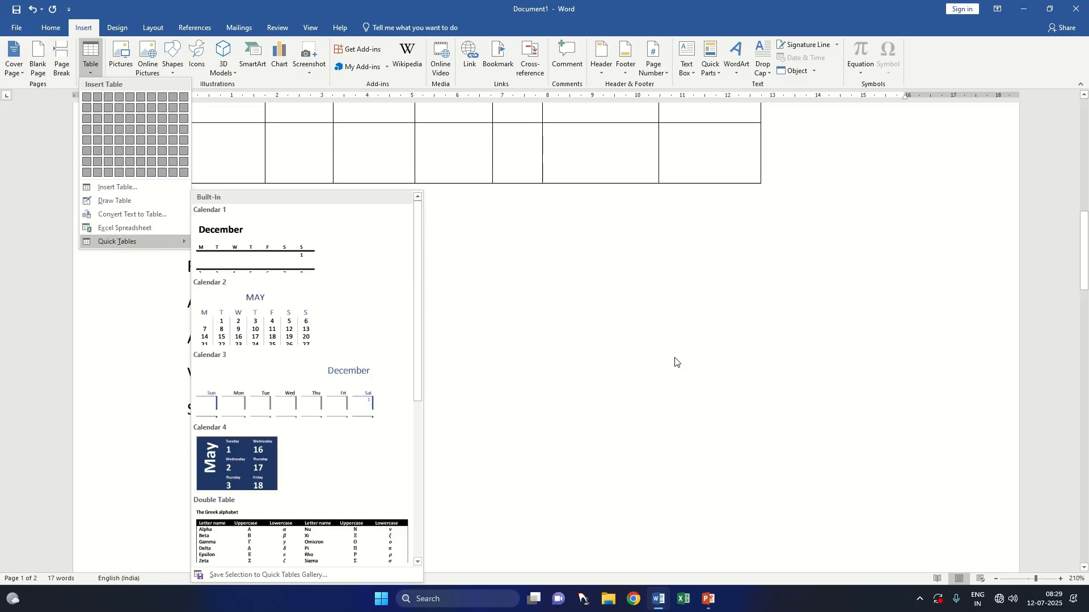
# Step: Delete the entire contents of the document, including the drawn table, the names and the embedded worksheet
pyautogui.hotkey('ctrl', 'a')
pyautogui.press('Delete')
pyautogui.scroll(2, 367, 302)
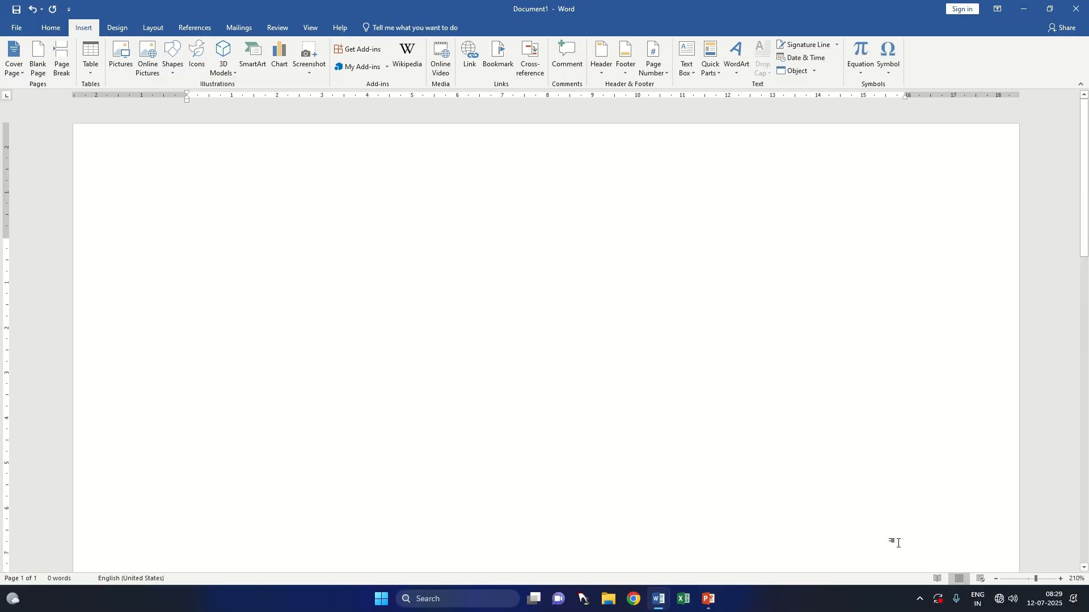
# Step: Insert the built-in Calendar 2 quick table on the blank page
pyautogui.click(996, 579)
pyautogui.click(995, 579)
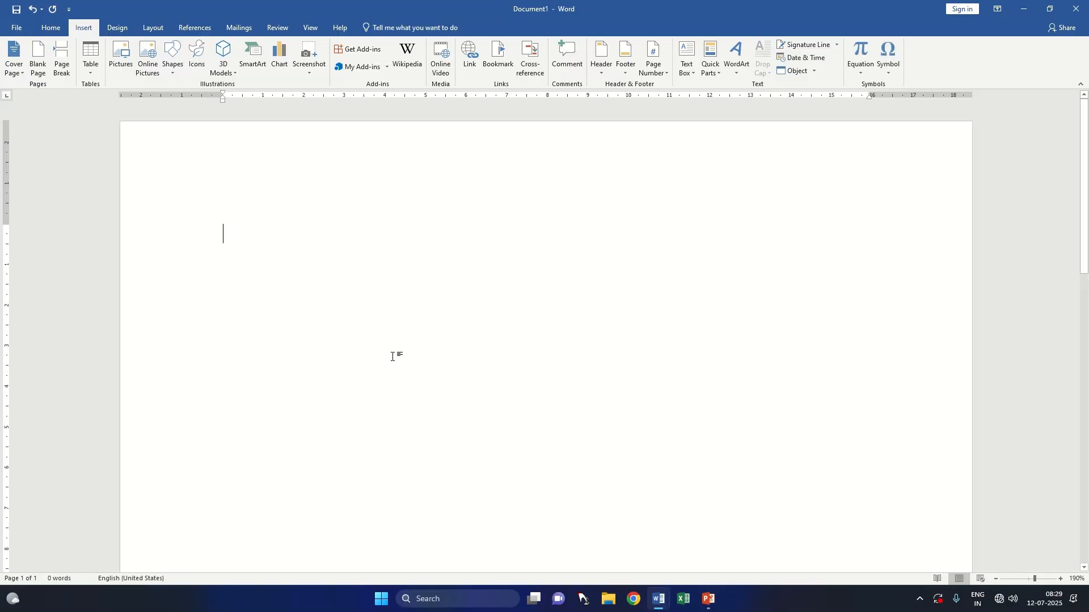
pyautogui.click(88, 63)
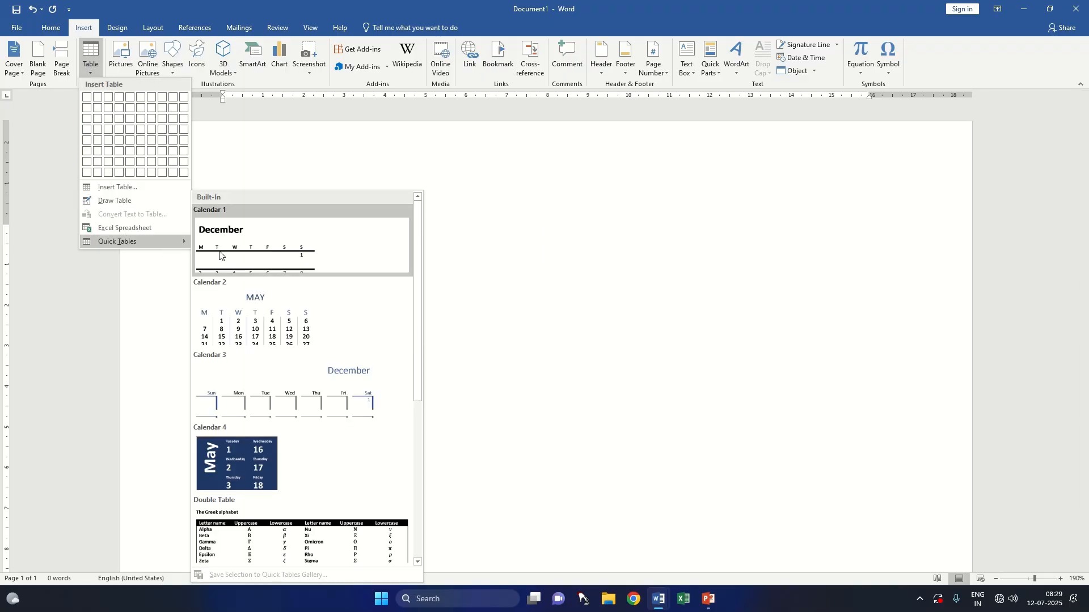
pyautogui.scroll(-5, 292, 448)
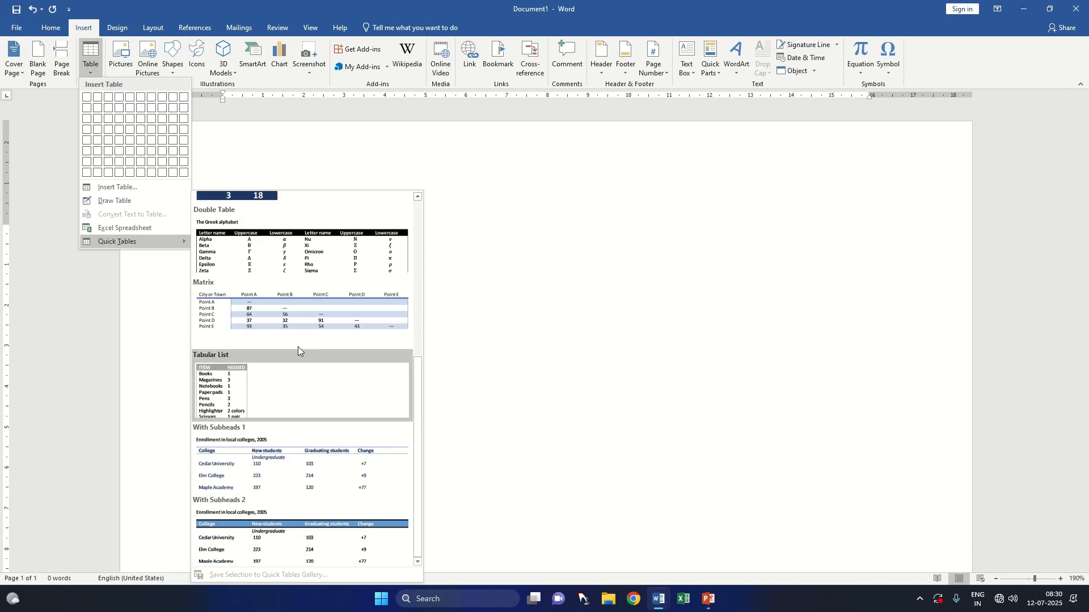
pyautogui.scroll(5, 297, 346)
pyautogui.click(279, 326)
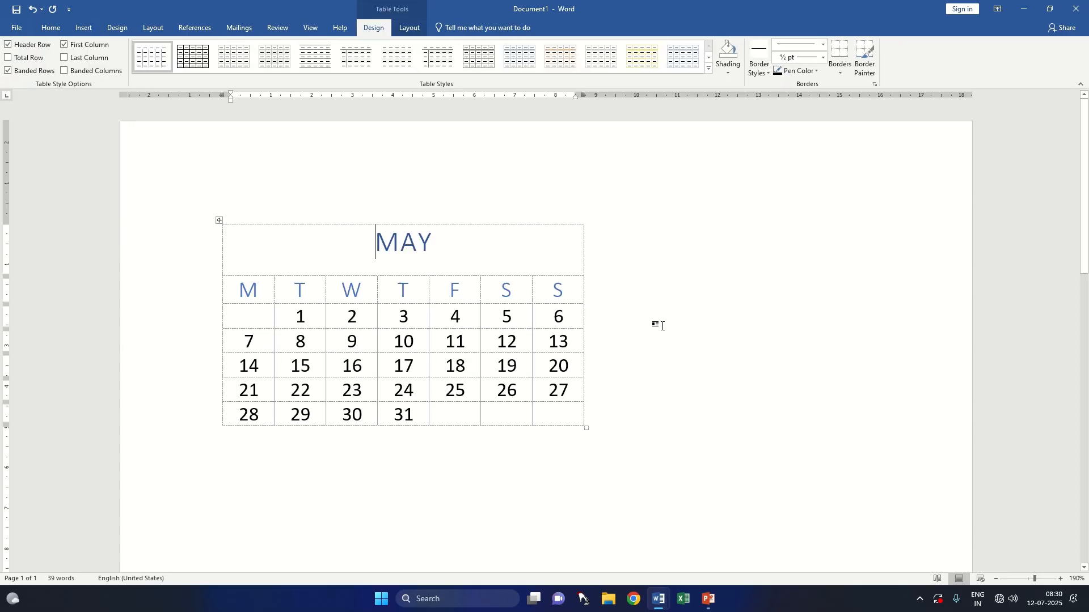
# Step: Insert the built-in Tabular List quick table above the May calendar
pyautogui.click(83, 28)
pyautogui.click(92, 73)
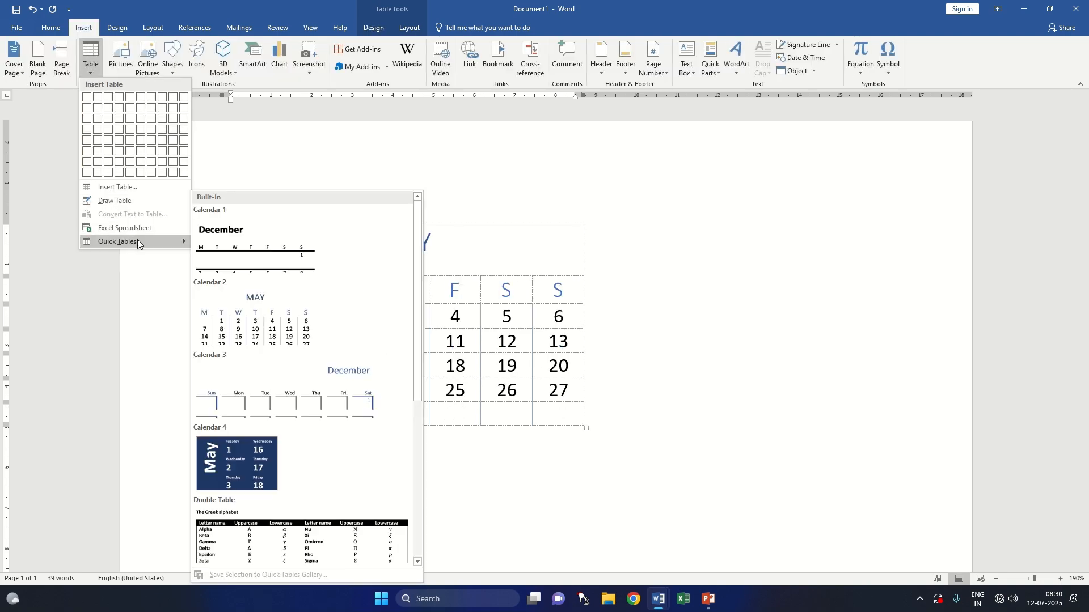
pyautogui.scroll(-5, 423, 331)
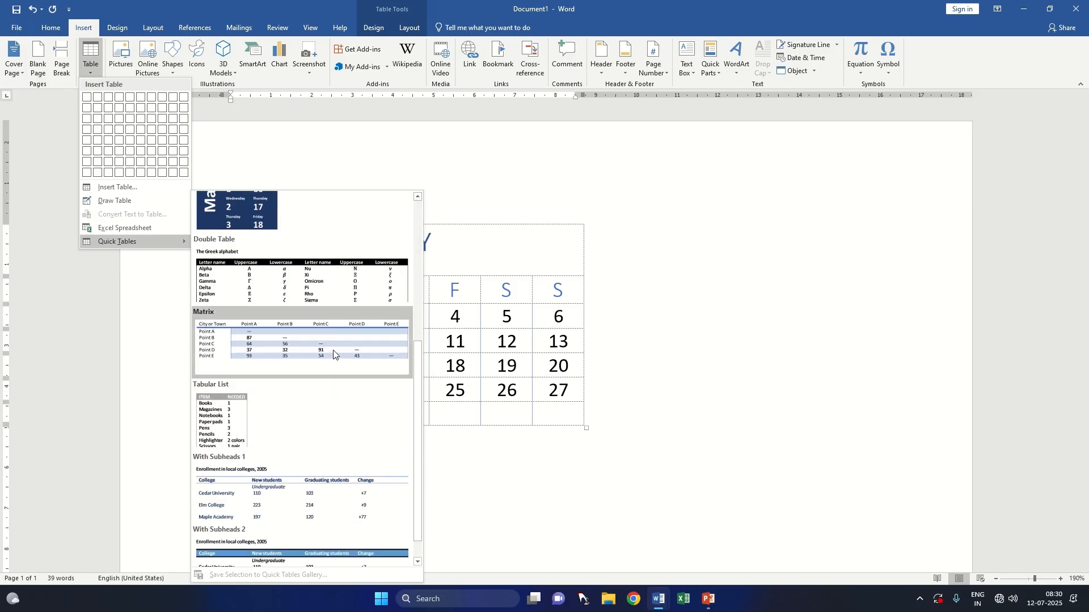
pyautogui.click(254, 402)
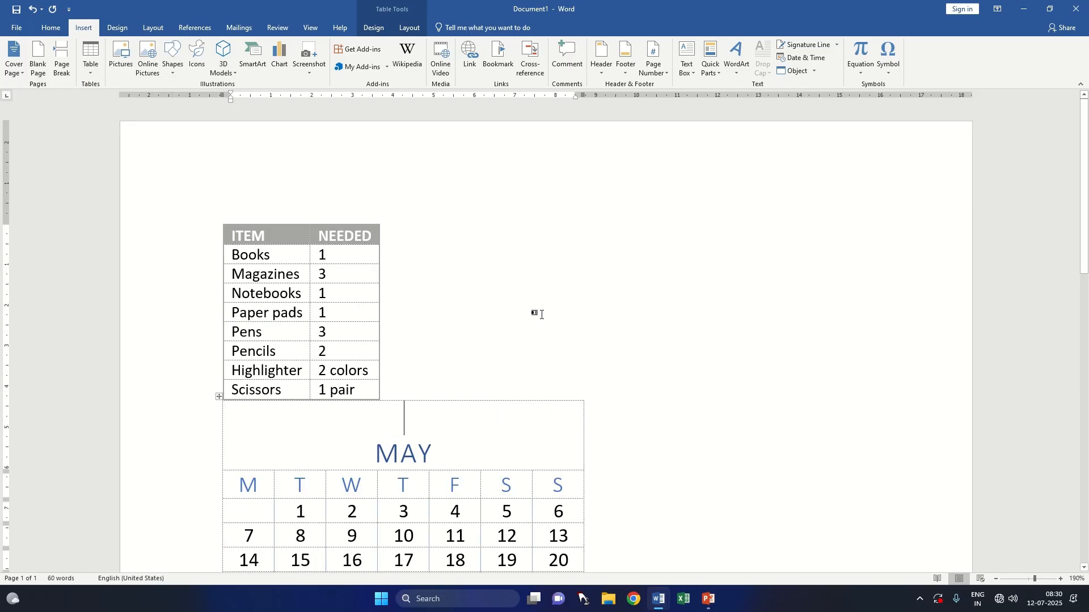
# Step: Add an empty row below the Scissors row of the item table
pyautogui.click(472, 355)
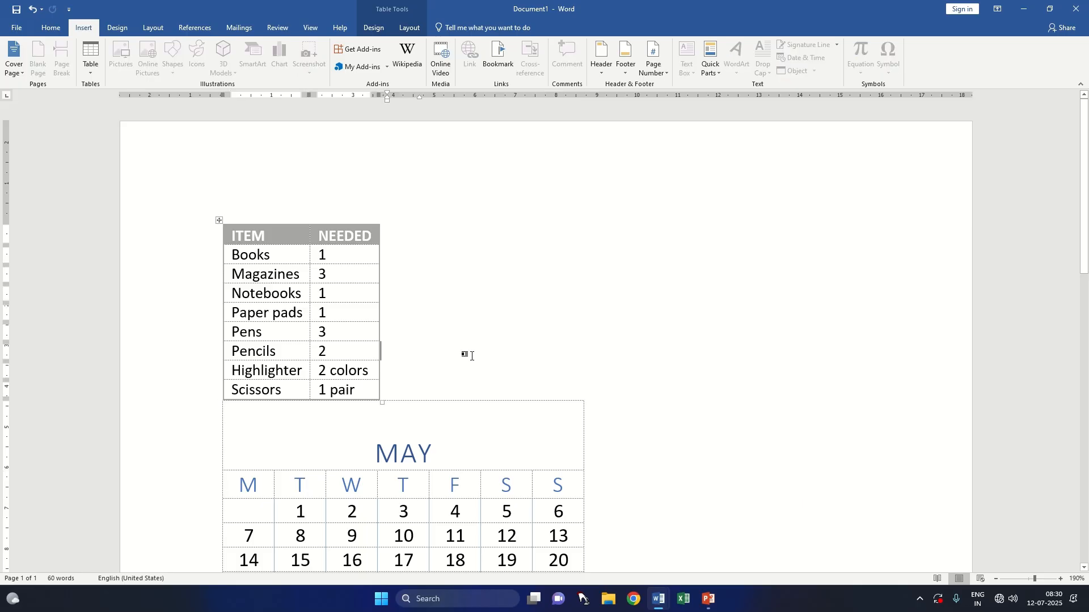
pyautogui.click(431, 391)
pyautogui.press('Return')
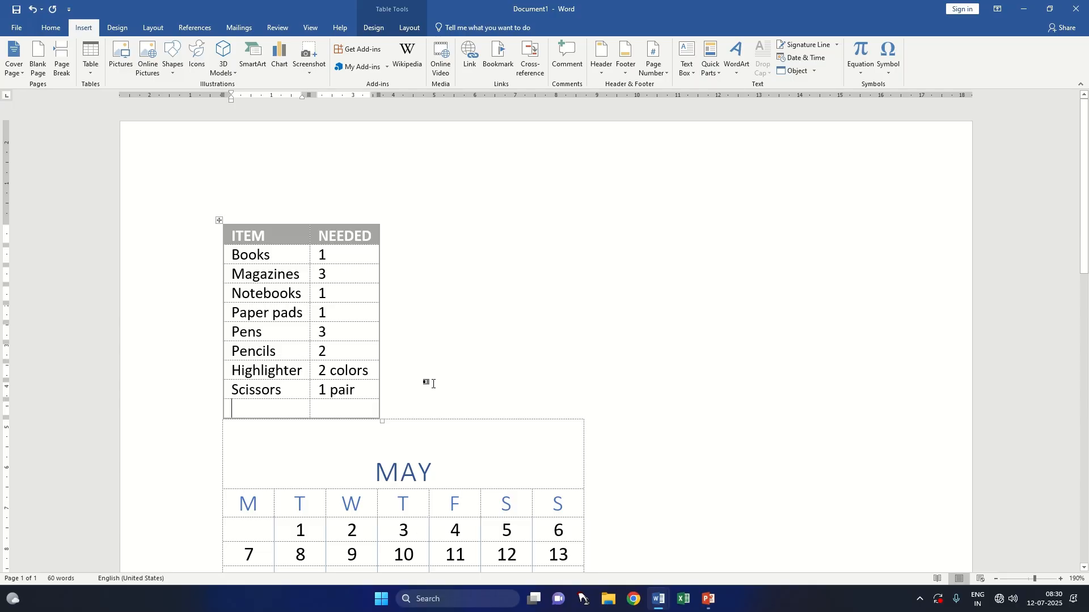
# Step: Move the May calendar table so it sits below and to the right of the item table
pyautogui.doubleClick(397, 398)
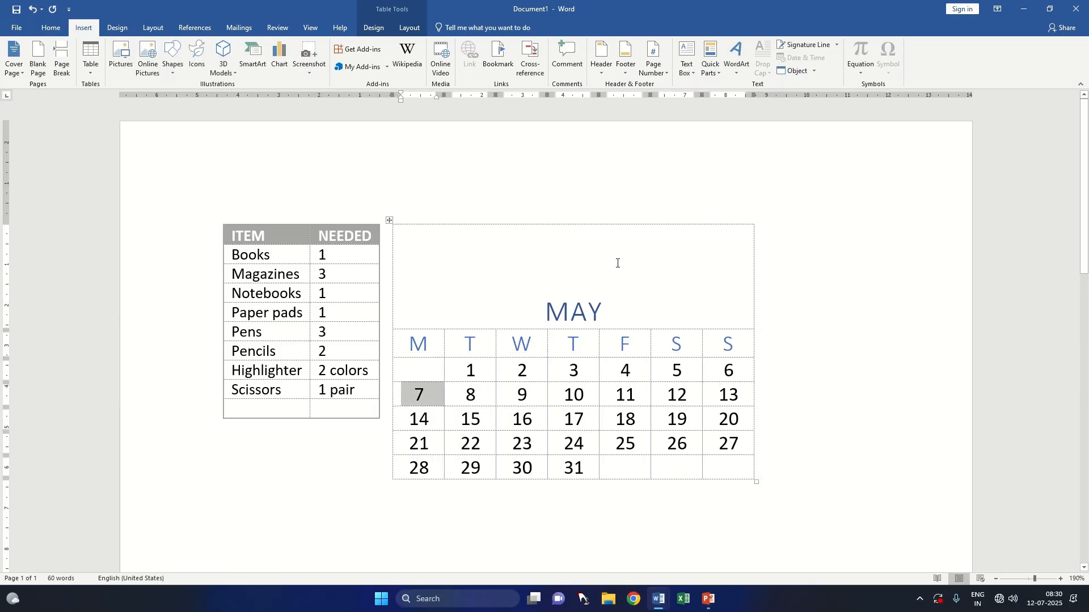
pyautogui.moveTo(389, 220); pyautogui.dragTo(457, 224)
pyautogui.scroll(-3, 325, 239)
pyautogui.scroll(3, 454, 233)
pyautogui.click(85, 72)
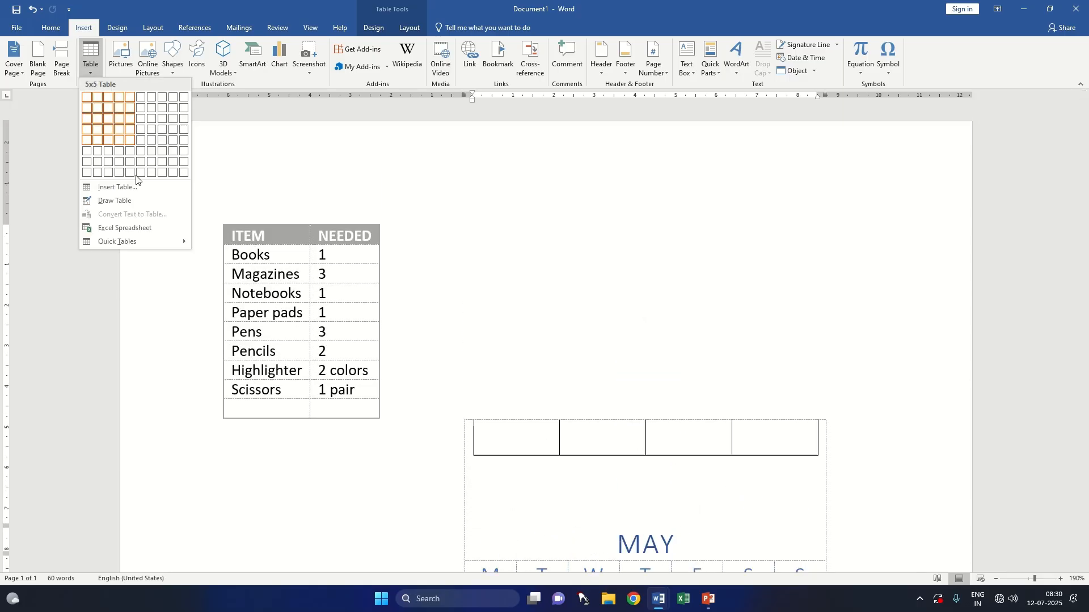
pyautogui.click(93, 81)
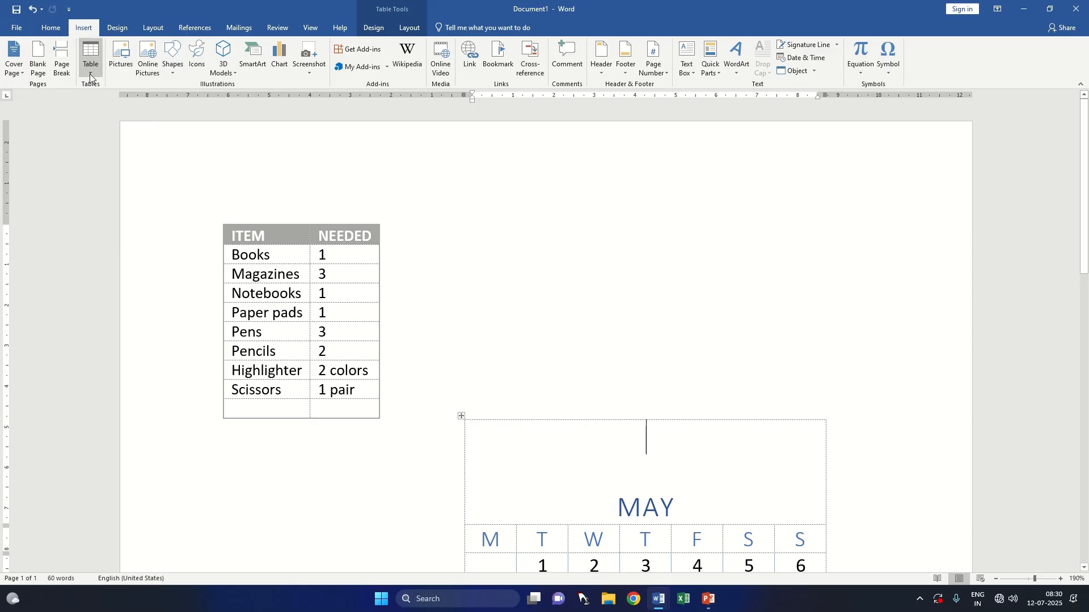
pyautogui.click(389, 30)
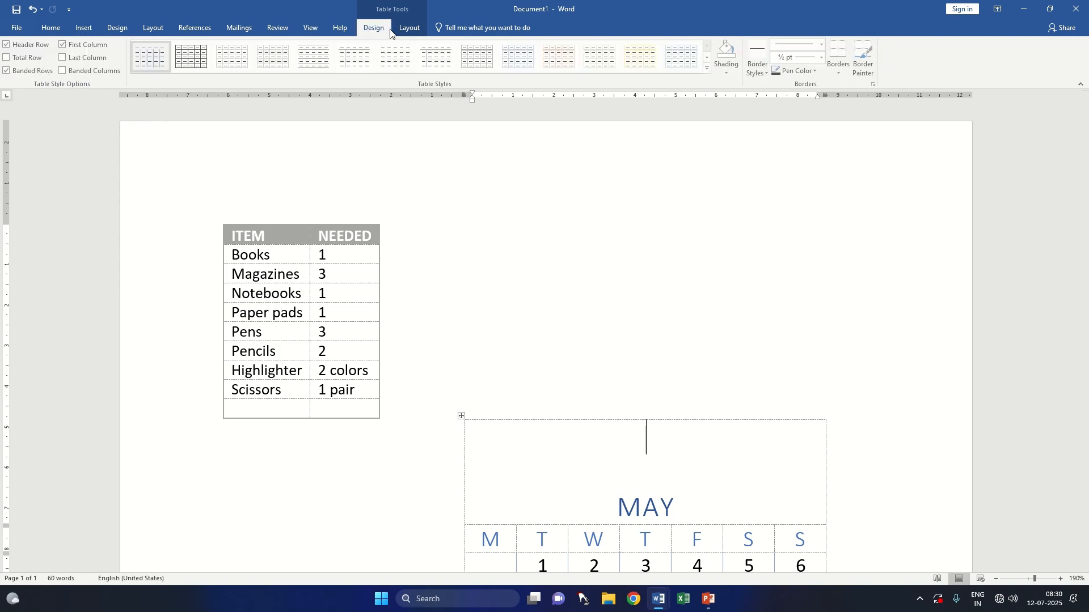
pyautogui.click(412, 29)
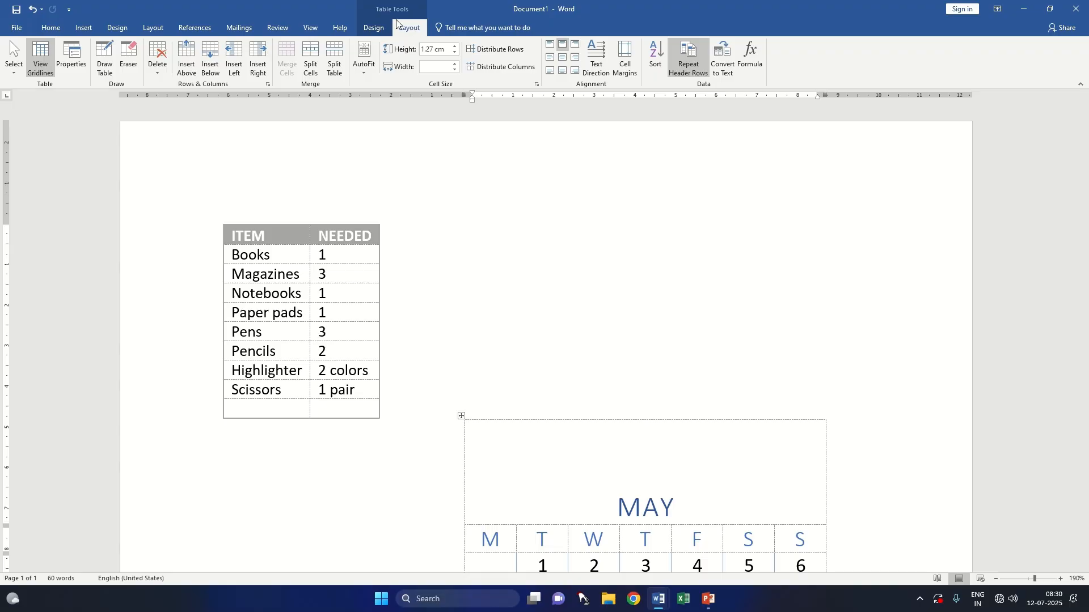
# Step: Select the whole item table, toggle its Header Row formatting until it is off, and turn on First Column formatting
pyautogui.click(377, 29)
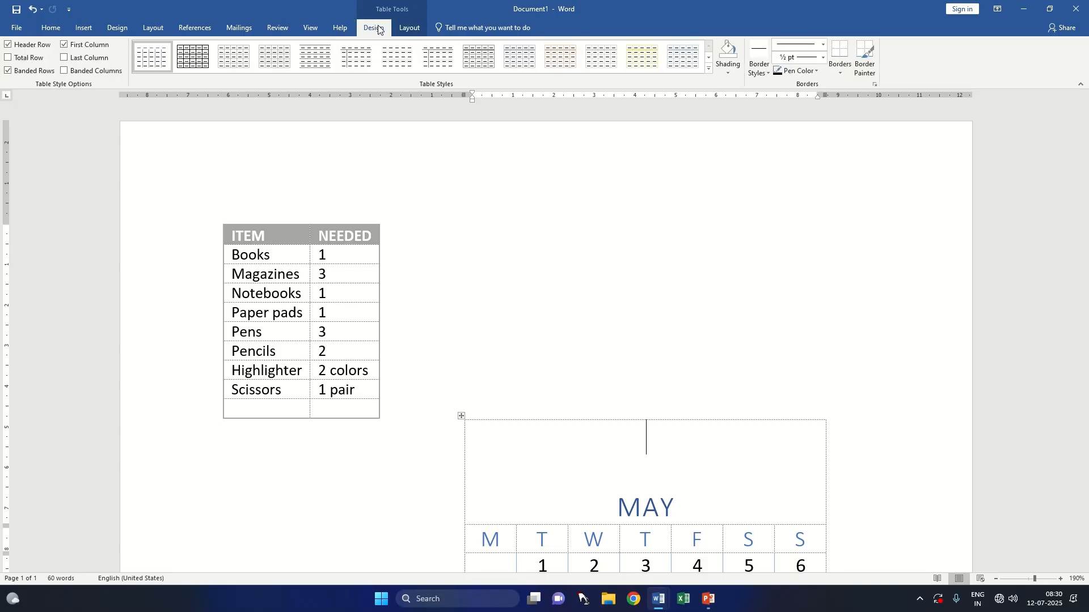
pyautogui.moveTo(255, 236); pyautogui.dragTo(359, 416)
pyautogui.click(249, 238)
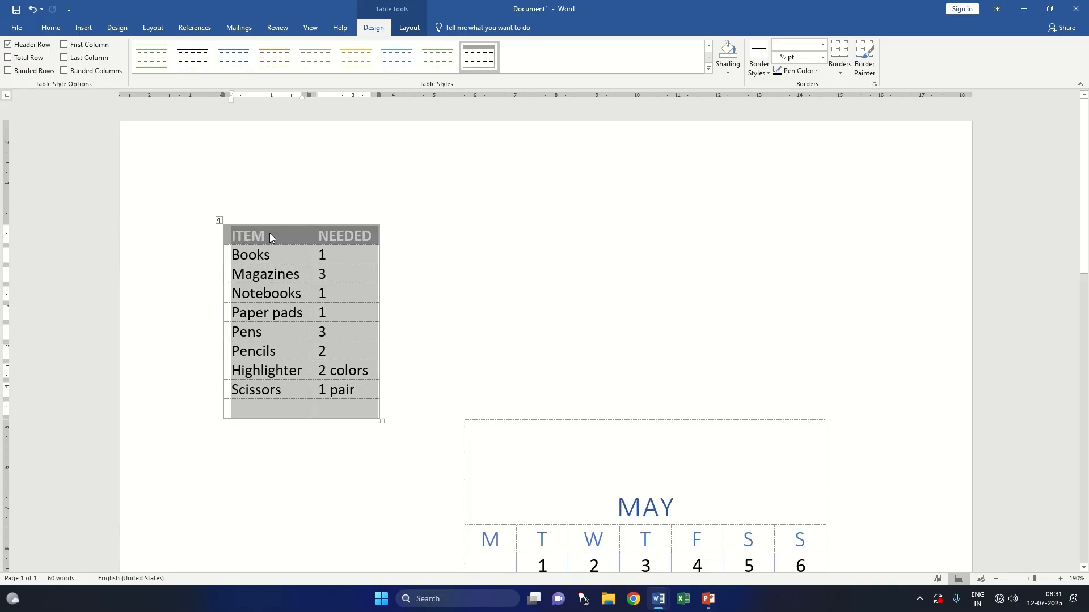
pyautogui.click(8, 46)
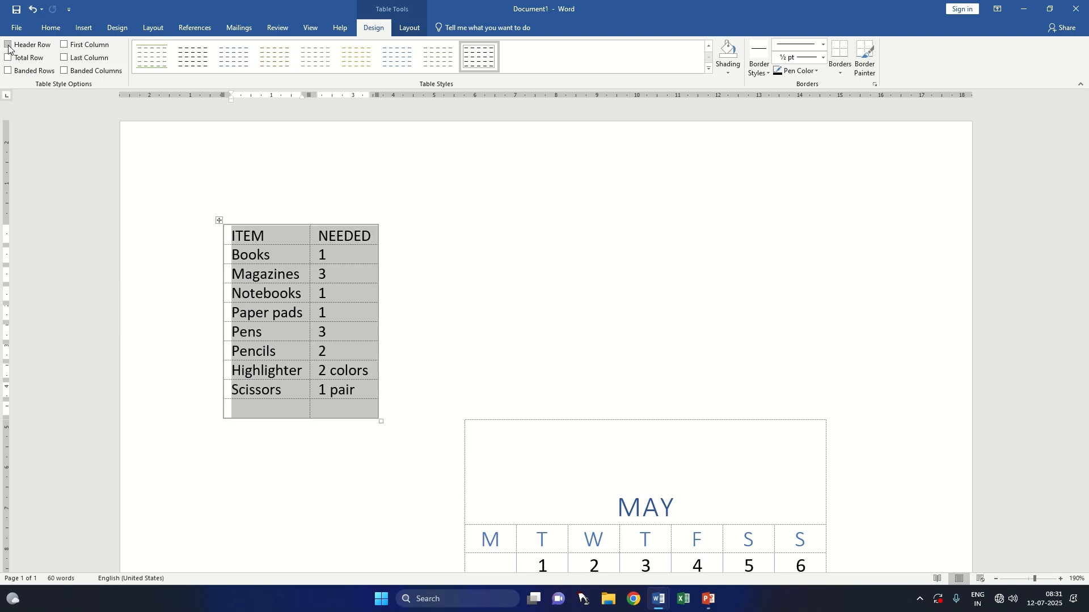
pyautogui.click(8, 45)
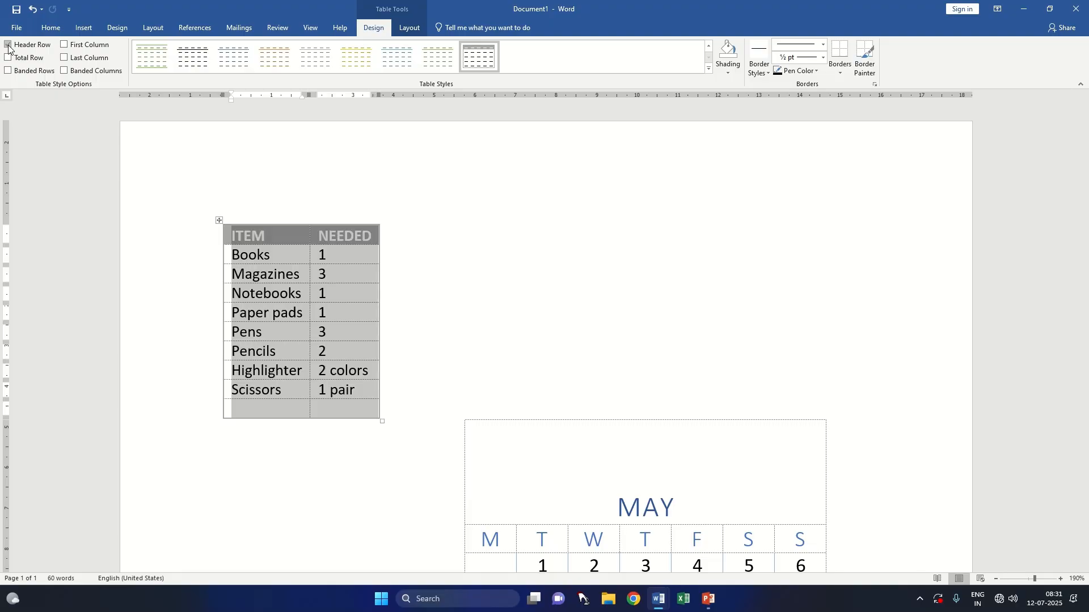
pyautogui.click(8, 45)
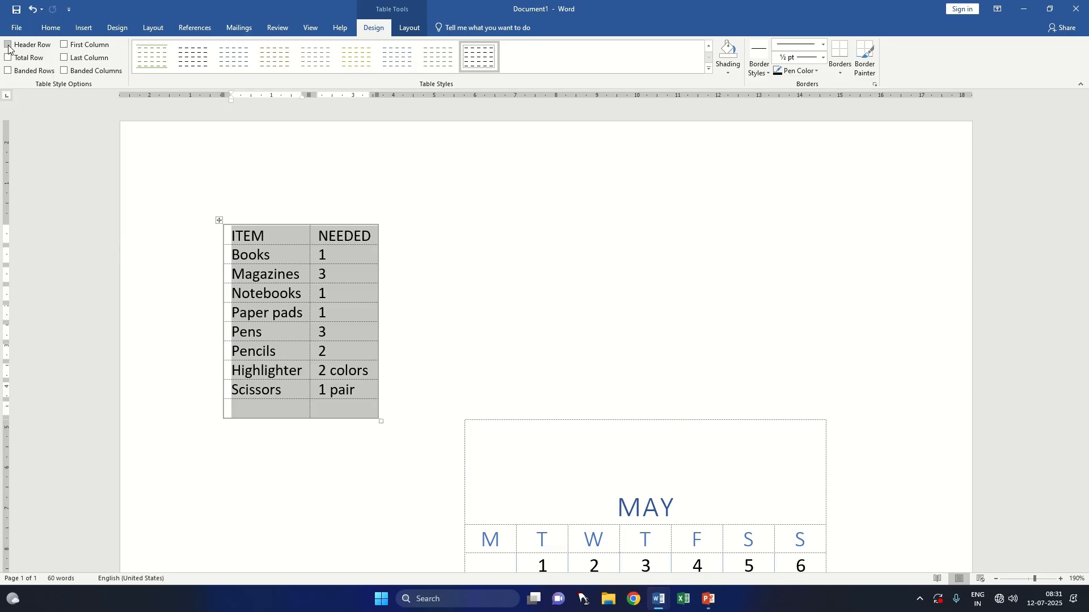
pyautogui.click(8, 46)
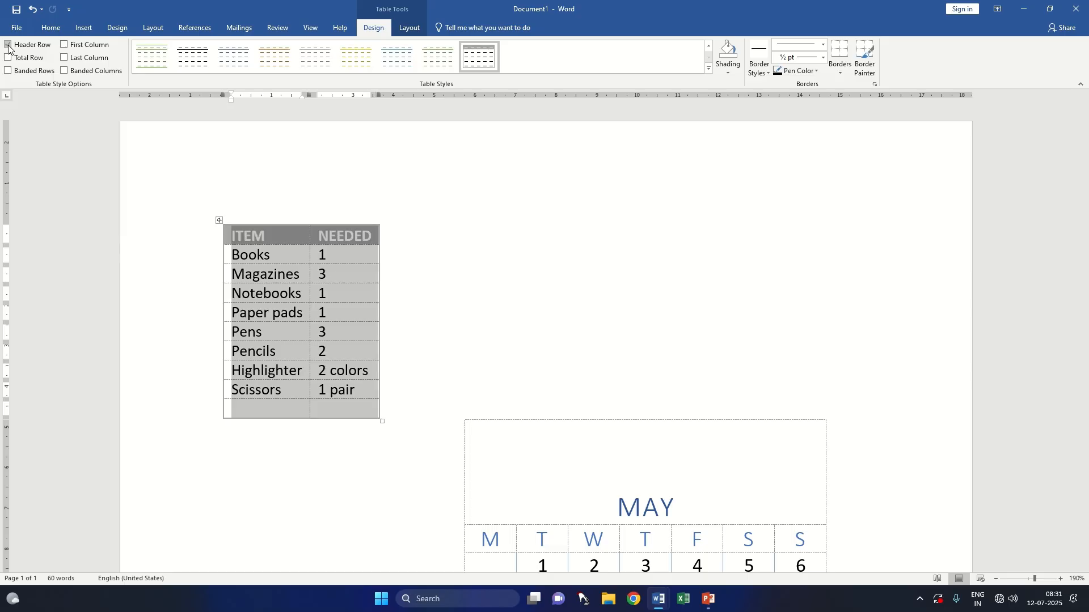
pyautogui.click(8, 45)
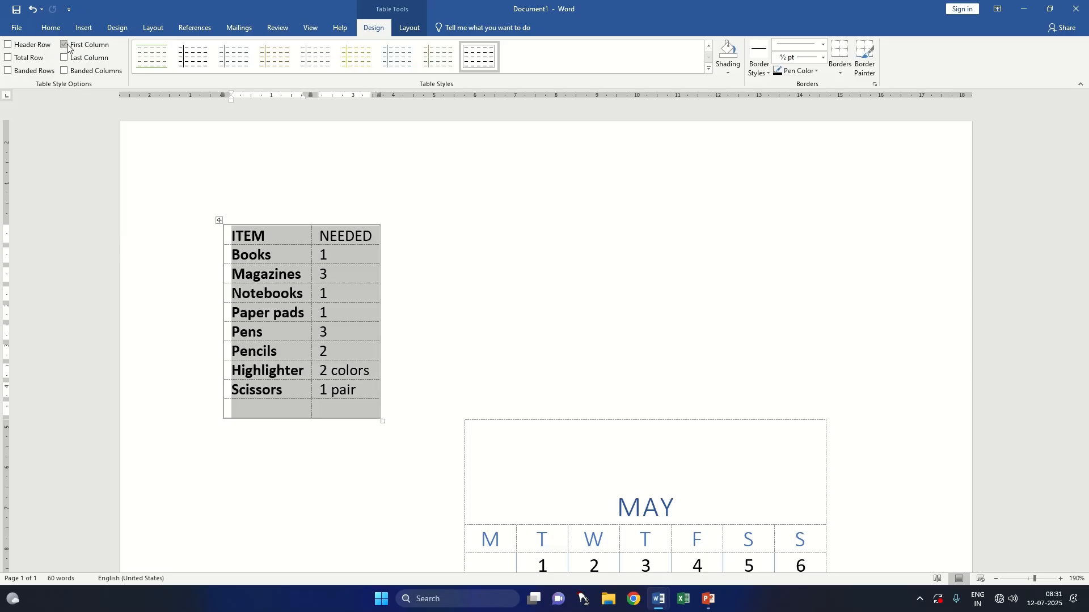
# Step: Select the item table's first column from ITEM to Scissors and toggle First Column formatting off and back on
pyautogui.click(552, 272)
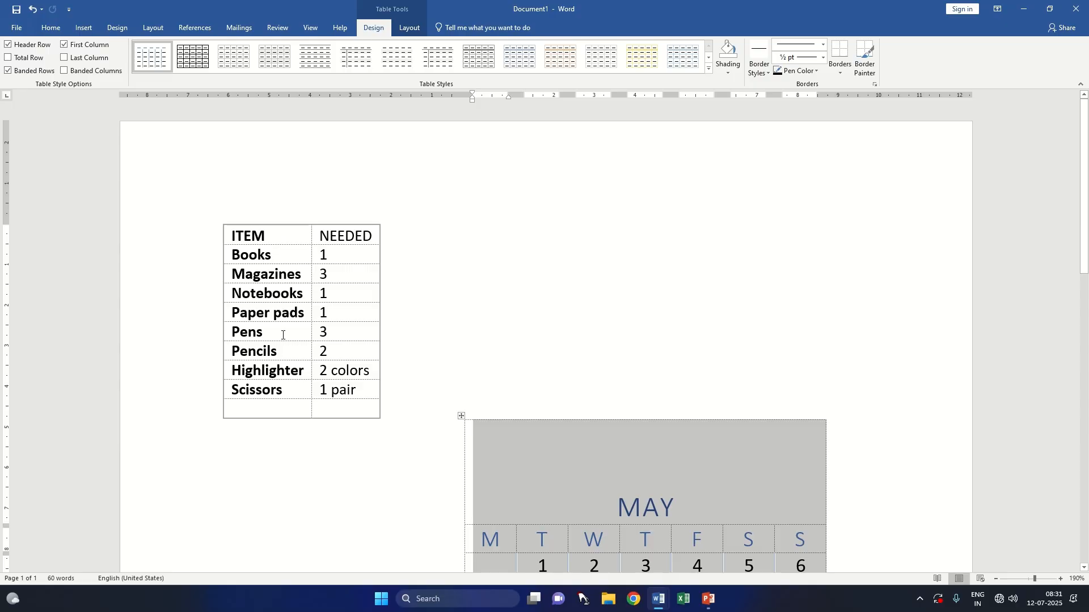
pyautogui.moveTo(300, 389); pyautogui.dragTo(261, 236)
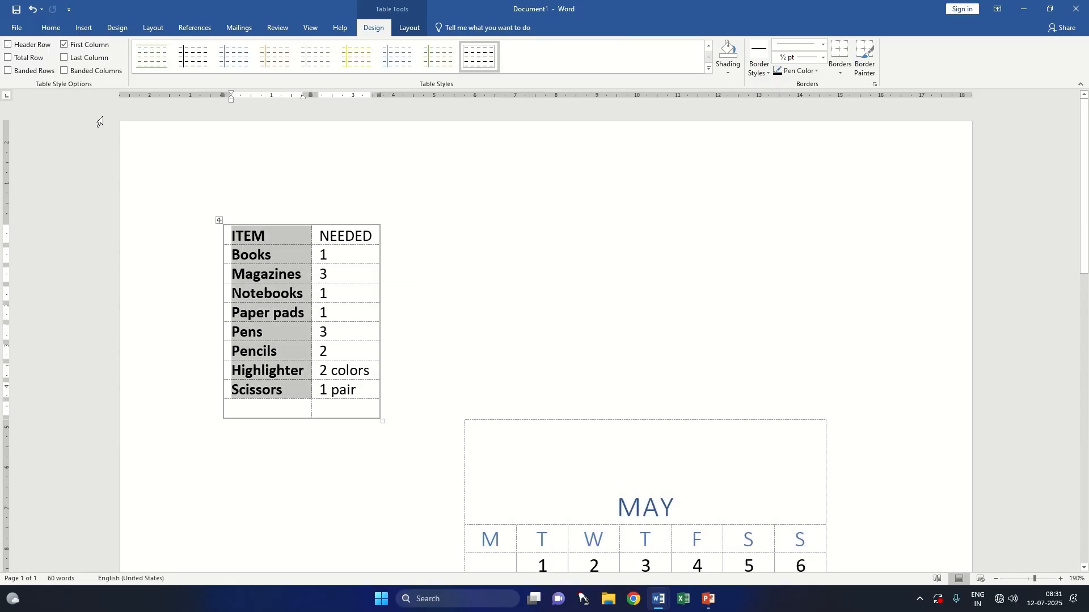
pyautogui.click(64, 44)
pyautogui.click(79, 48)
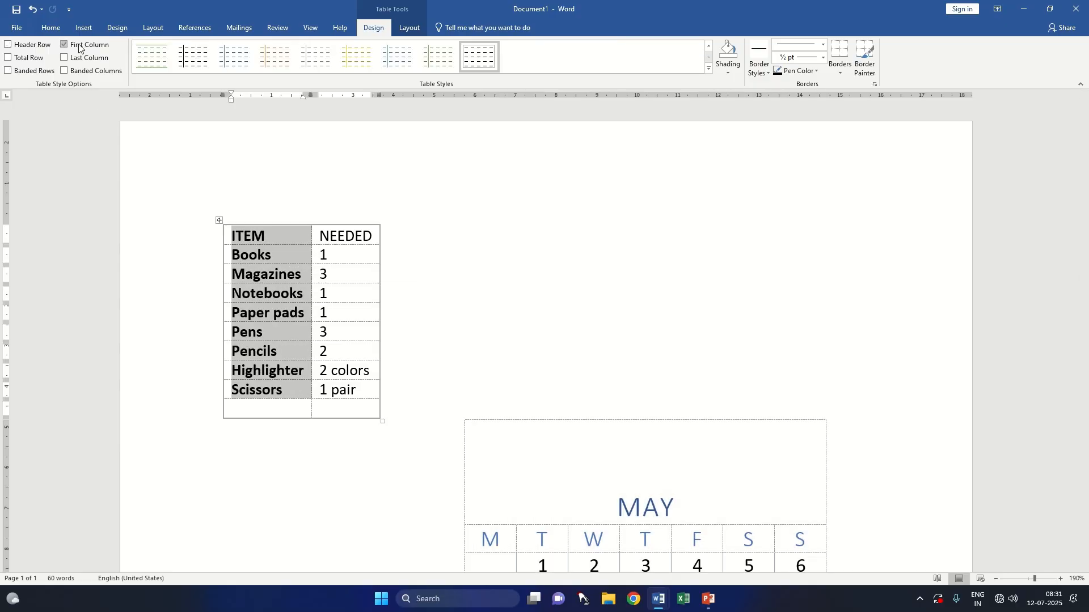
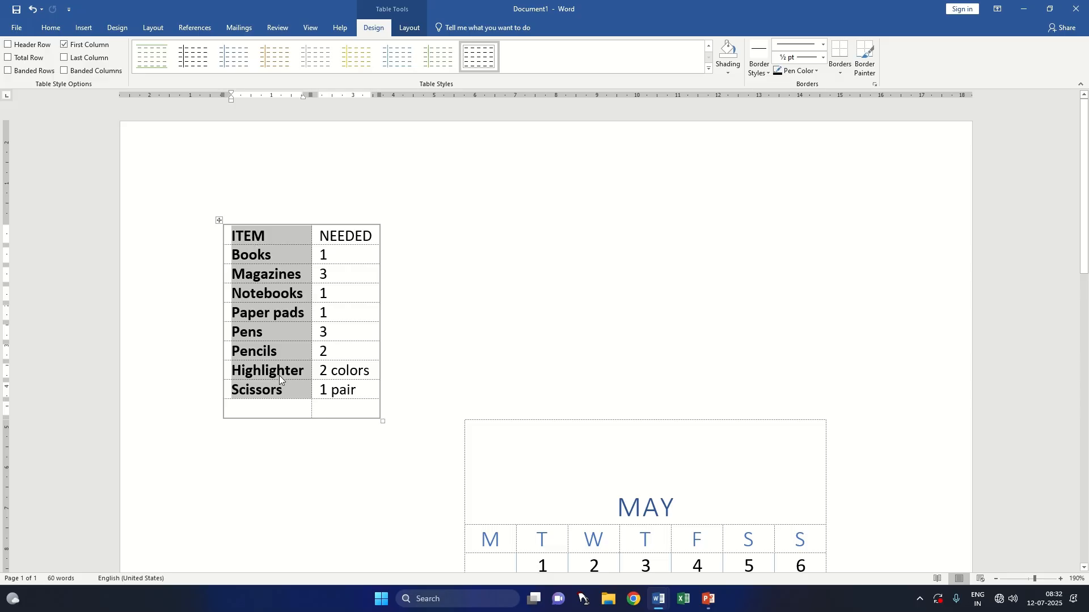
# Step: Turn off First Column formatting on the item table and toggle its Last Column formatting on and off
pyautogui.click(64, 46)
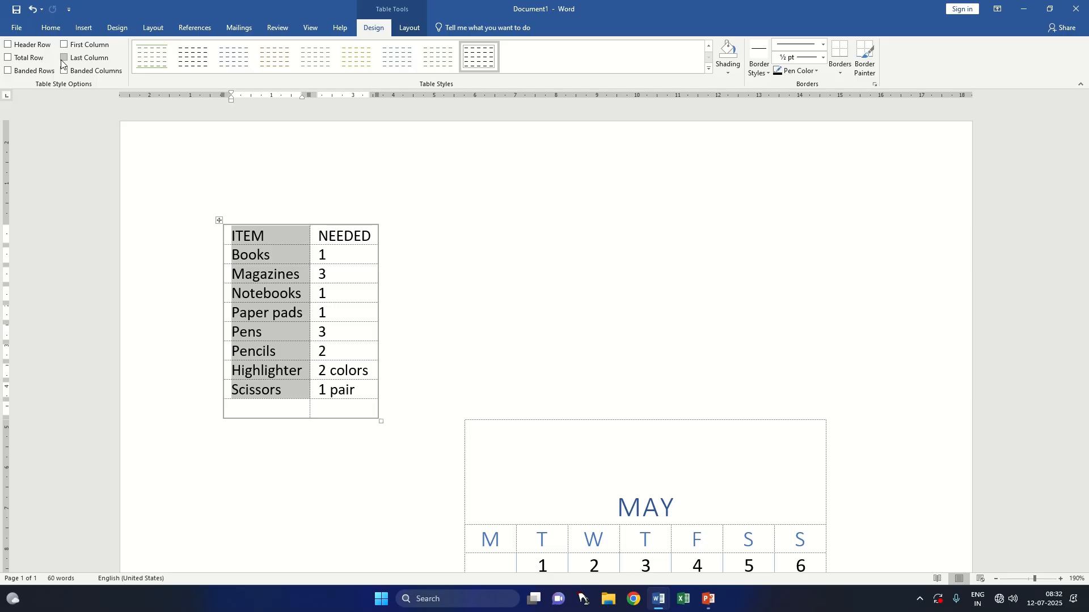
pyautogui.click(63, 58)
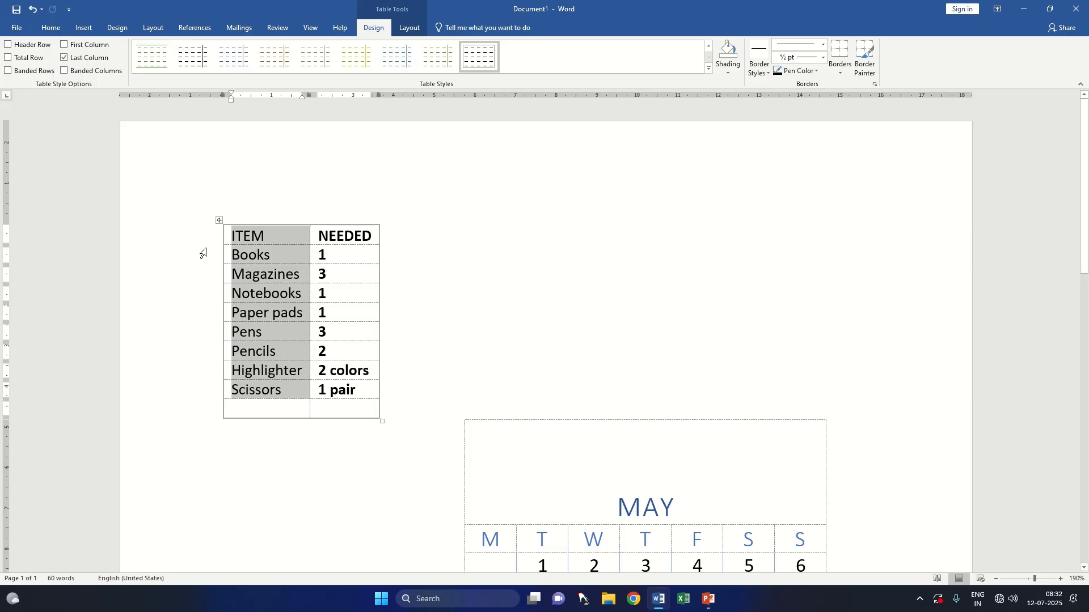
pyautogui.click(63, 57)
# Step: Toggle the item table's Total Row formatting until it is off, and turn on Banded Rows
pyautogui.click(30, 58)
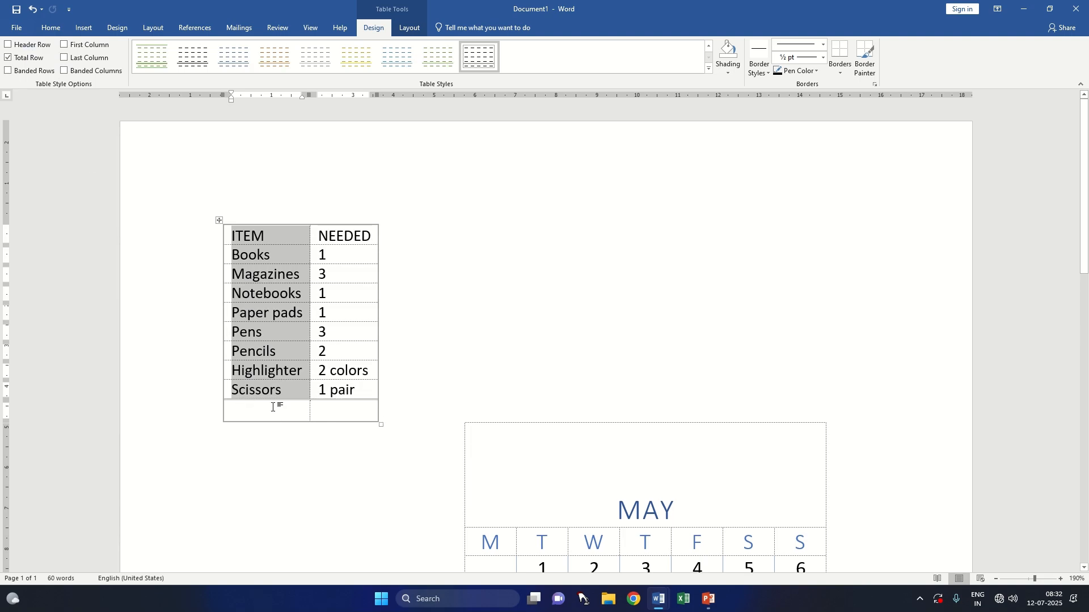
pyautogui.click(32, 60)
pyautogui.click(32, 60)
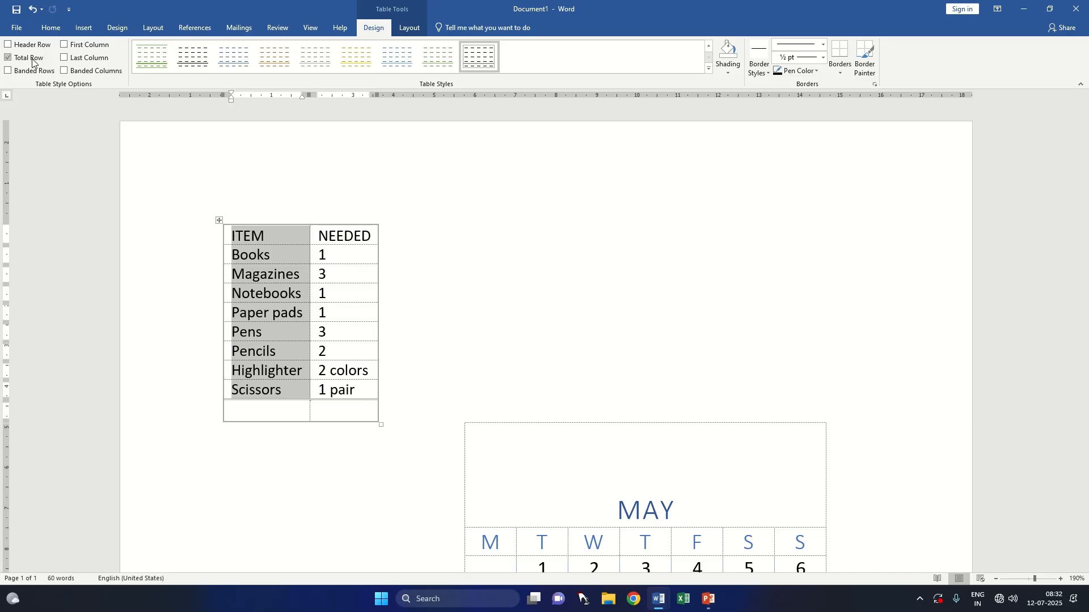
pyautogui.click(32, 58)
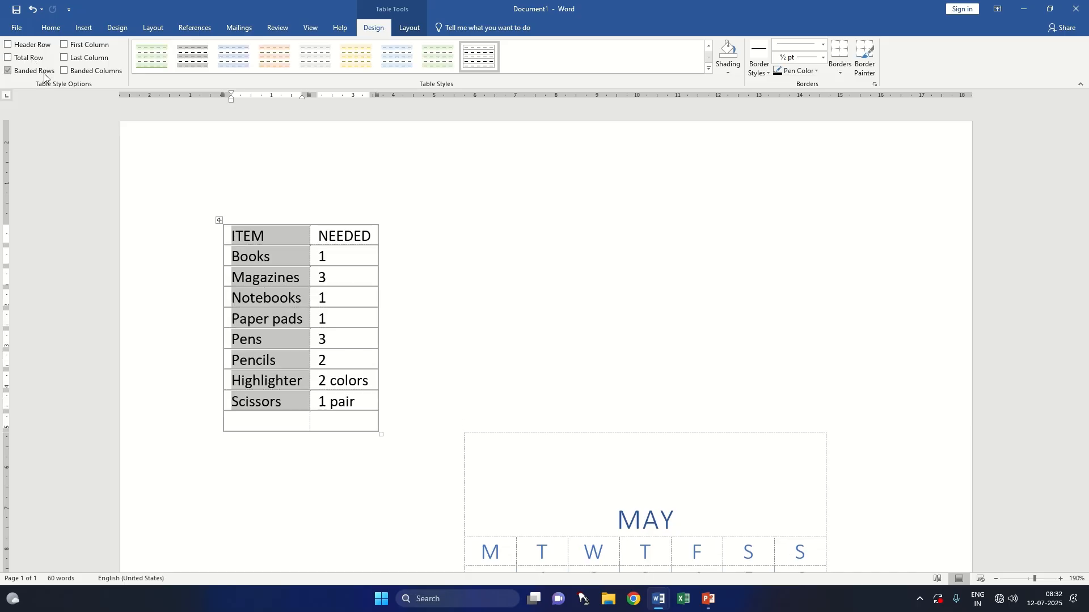
# Step: Select the whole May calendar table, turn on Banded Columns and turn off Banded Rows
pyautogui.click(444, 277)
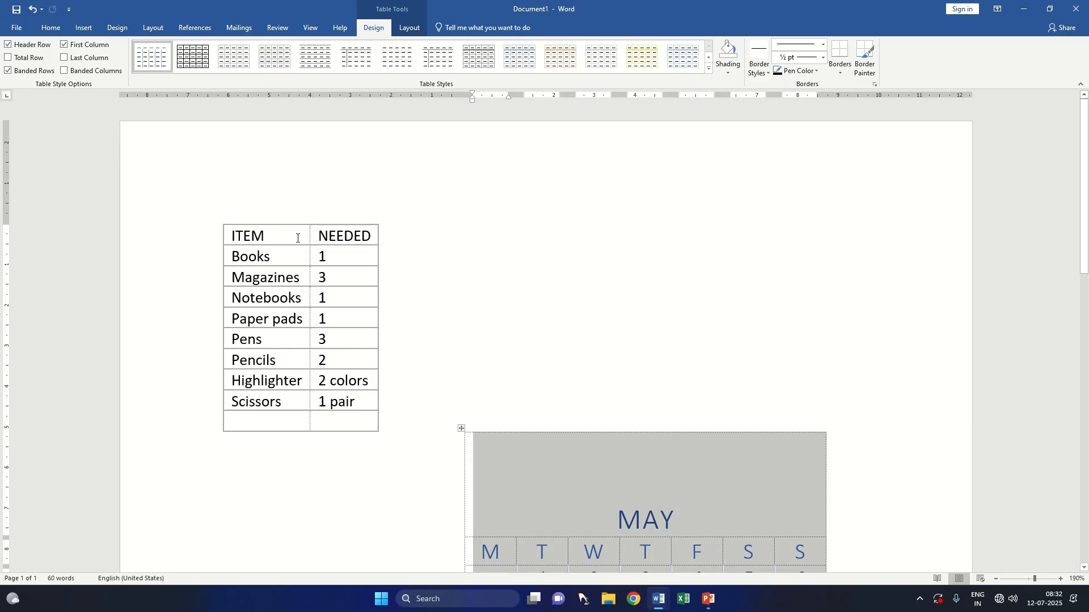
pyautogui.scroll(-3, 385, 338)
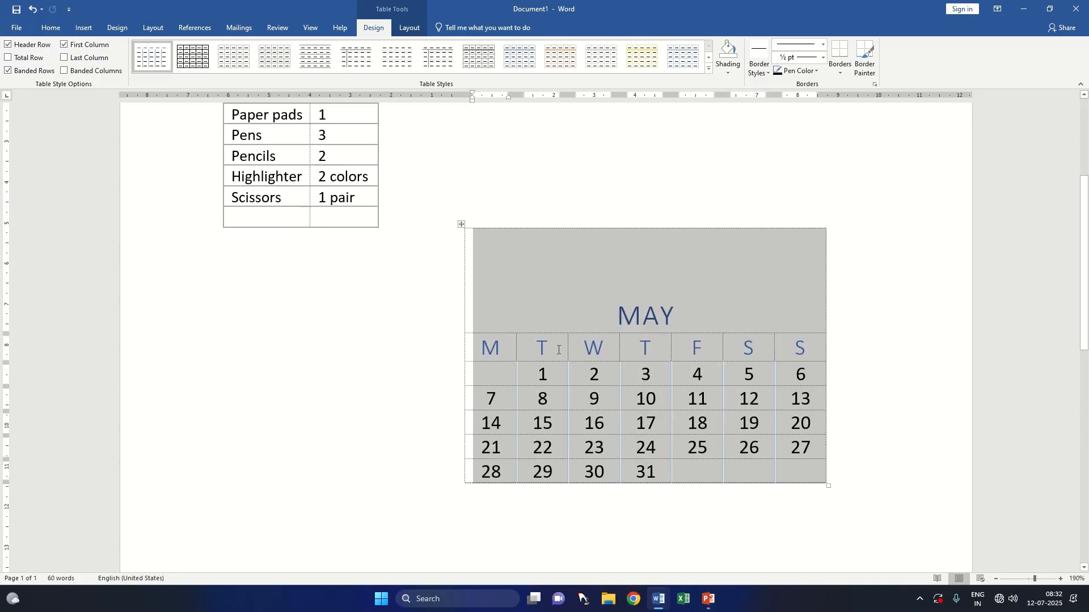
pyautogui.scroll(2, 307, 327)
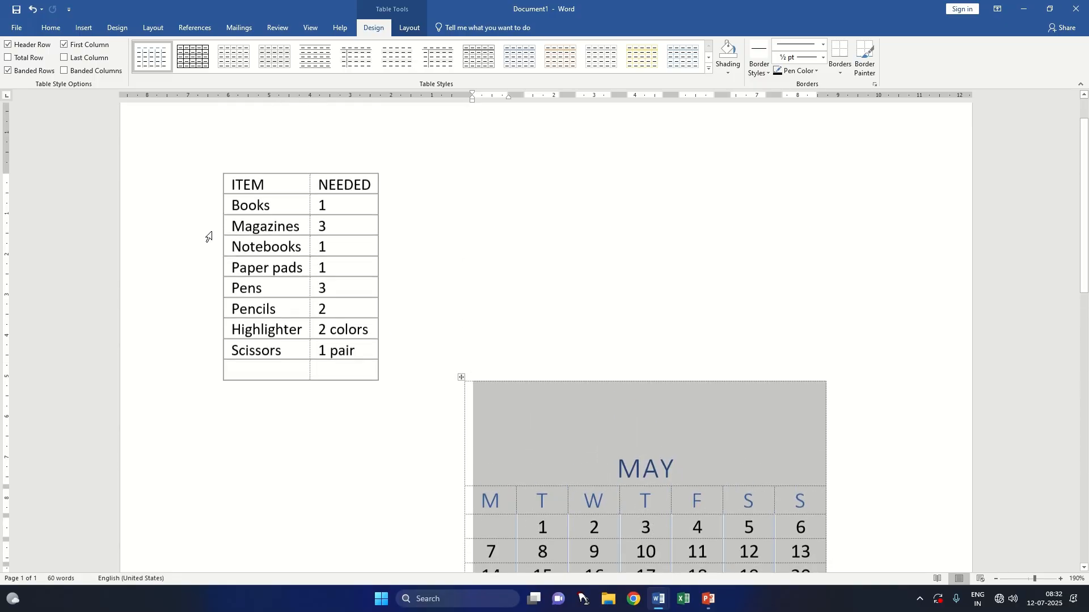
pyautogui.click(66, 71)
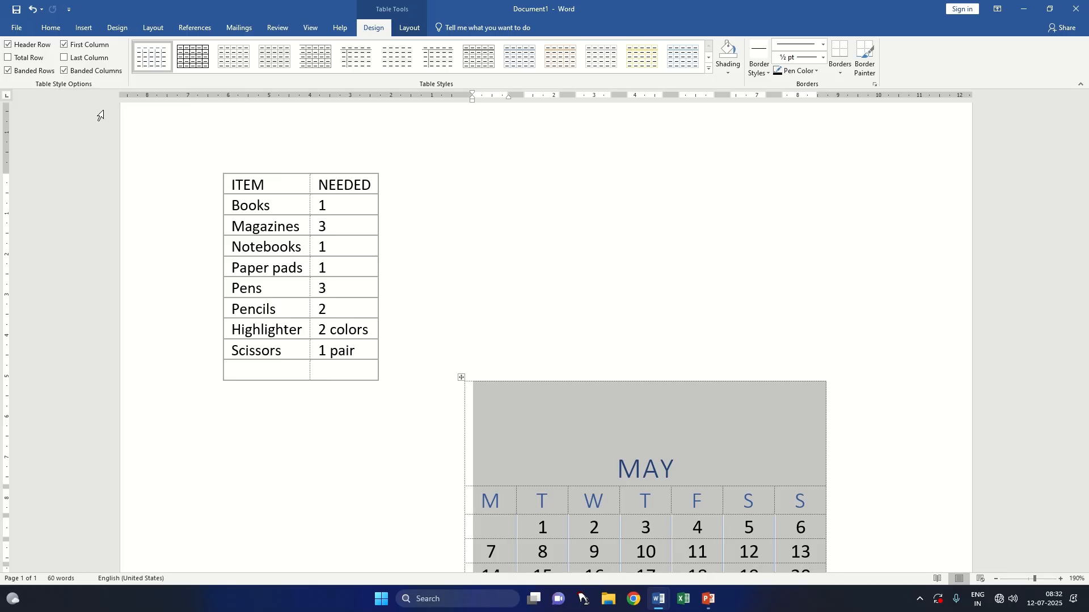
pyautogui.click(45, 72)
# Step: Switch the whole item table from Banded Rows to Banded Columns and apply the orange table style
pyautogui.moveTo(239, 181); pyautogui.dragTo(347, 368)
pyautogui.click(91, 71)
pyautogui.click(23, 71)
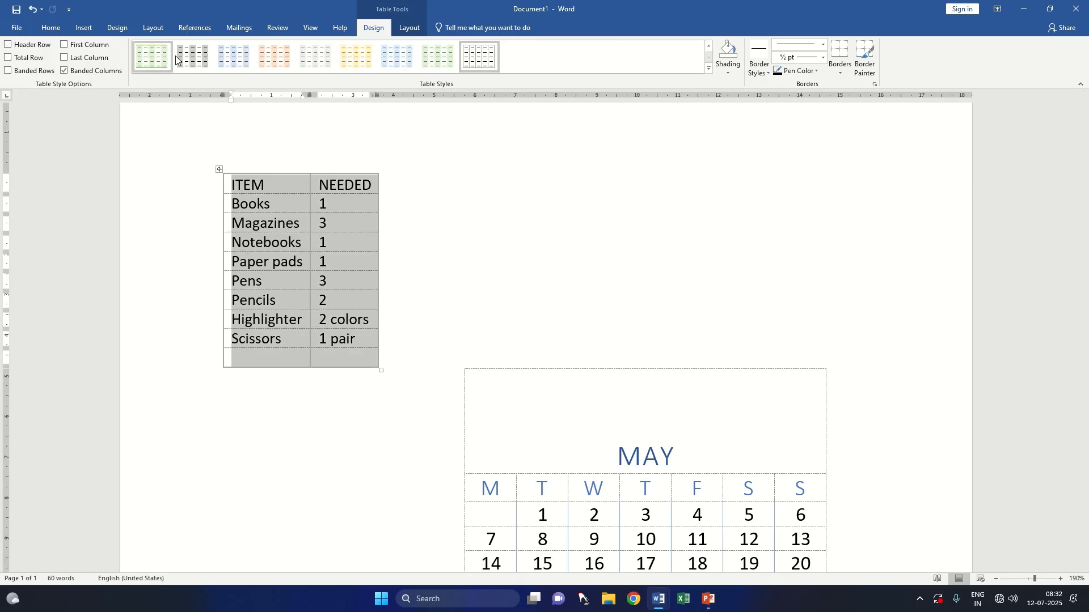
pyautogui.click(193, 56)
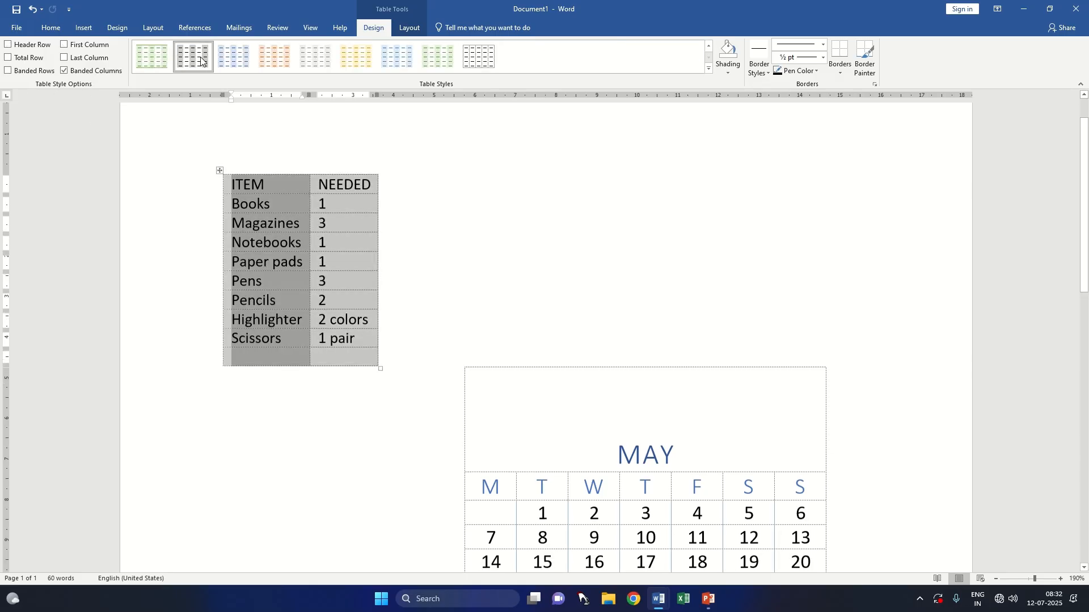
pyautogui.click(260, 65)
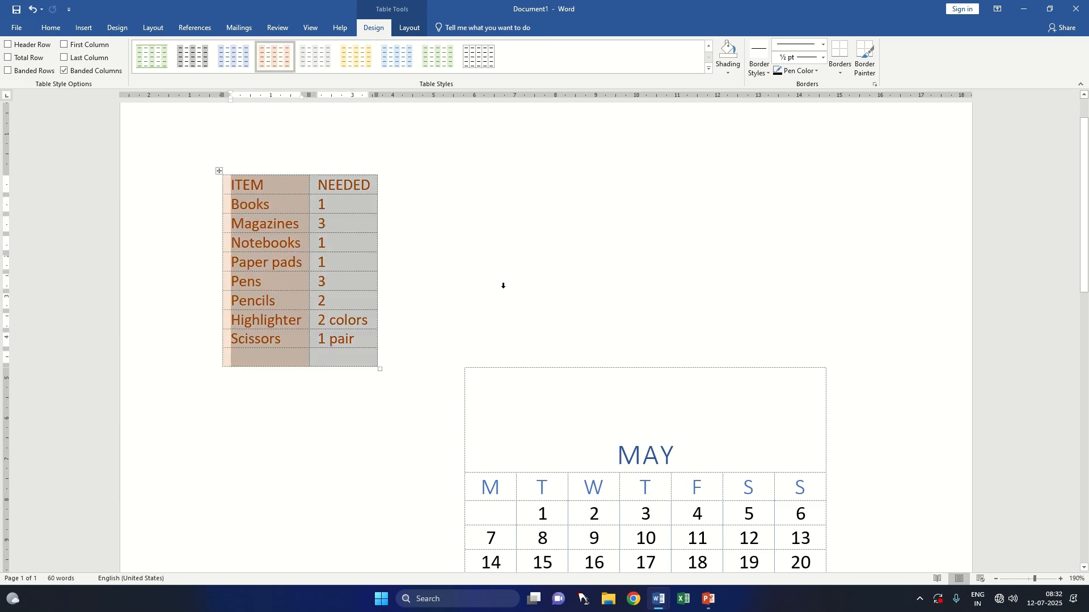
# Step: Undo all table and cover page edits until the document is a single blank page
pyautogui.click(482, 277)
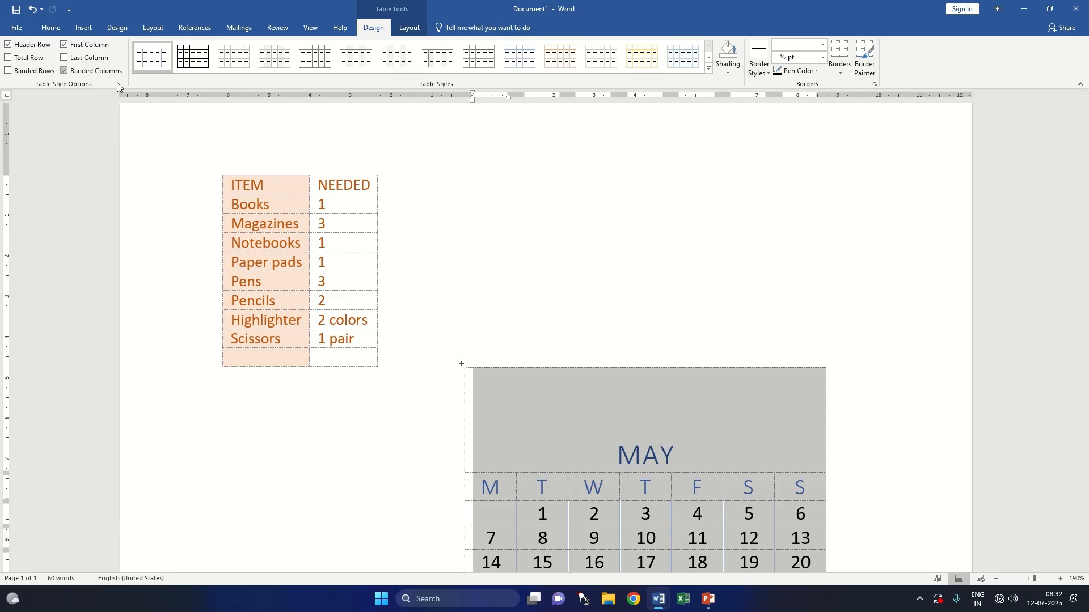
pyautogui.scroll(-12, 320, 214)
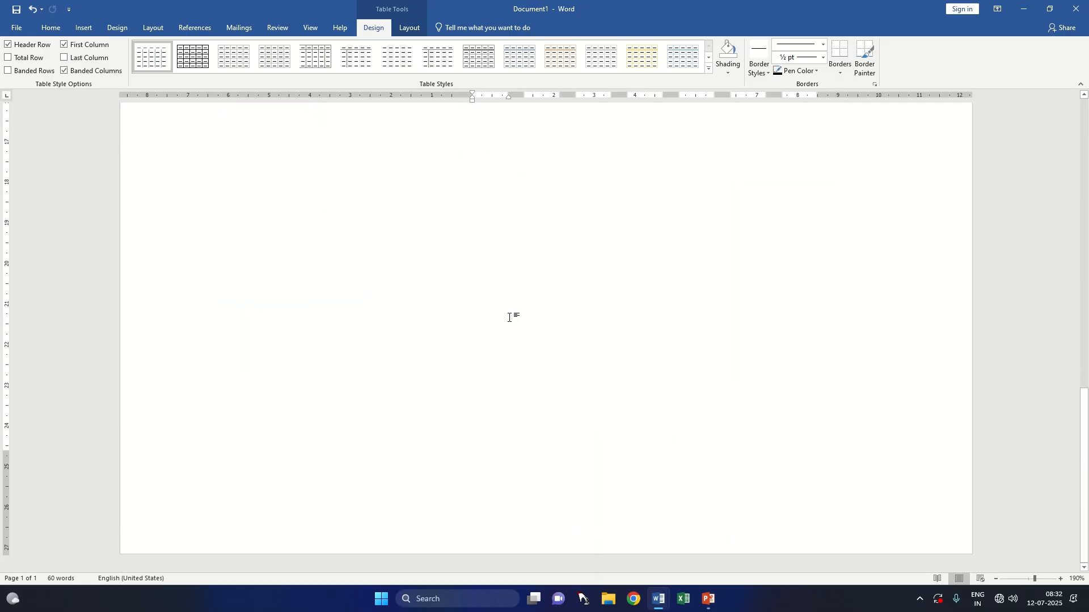
pyautogui.scroll(12, 503, 312)
pyautogui.hotkey('ctrl', 'z')
pyautogui.hotkey('ctrl', 'z')
pyautogui.hotkey('ctrl', 'z')
pyautogui.hotkey('ctrl', 'z')
pyautogui.hotkey('ctrl', 'z')
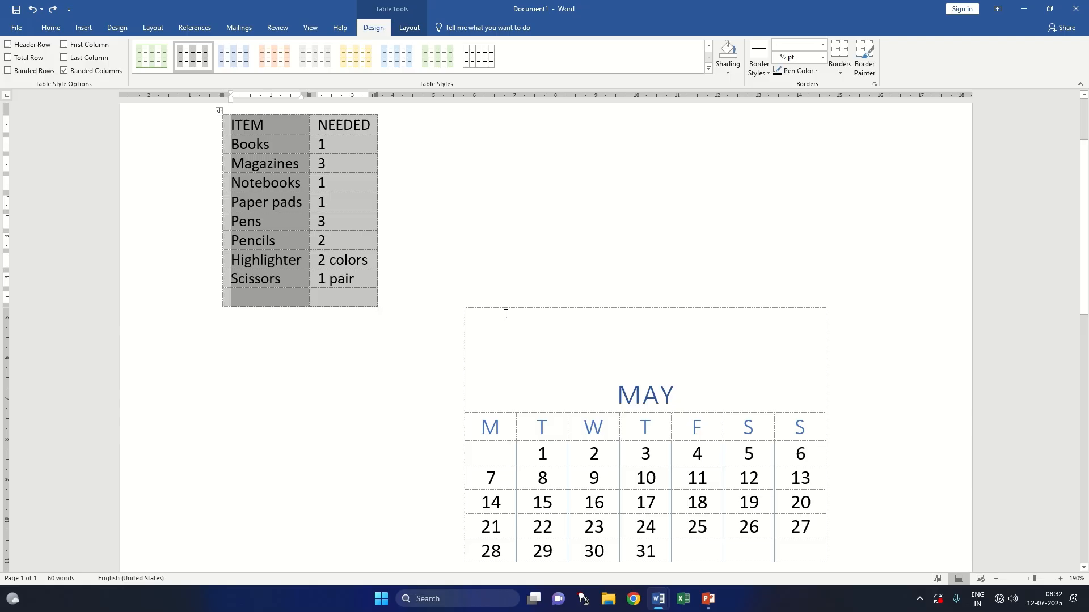
pyautogui.hotkey('ctrl', 'z')
pyautogui.hotkey('ctrl', 'z')
pyautogui.hotkey('ctrl', 'z')
pyautogui.hotkey('ctrl', 'z')
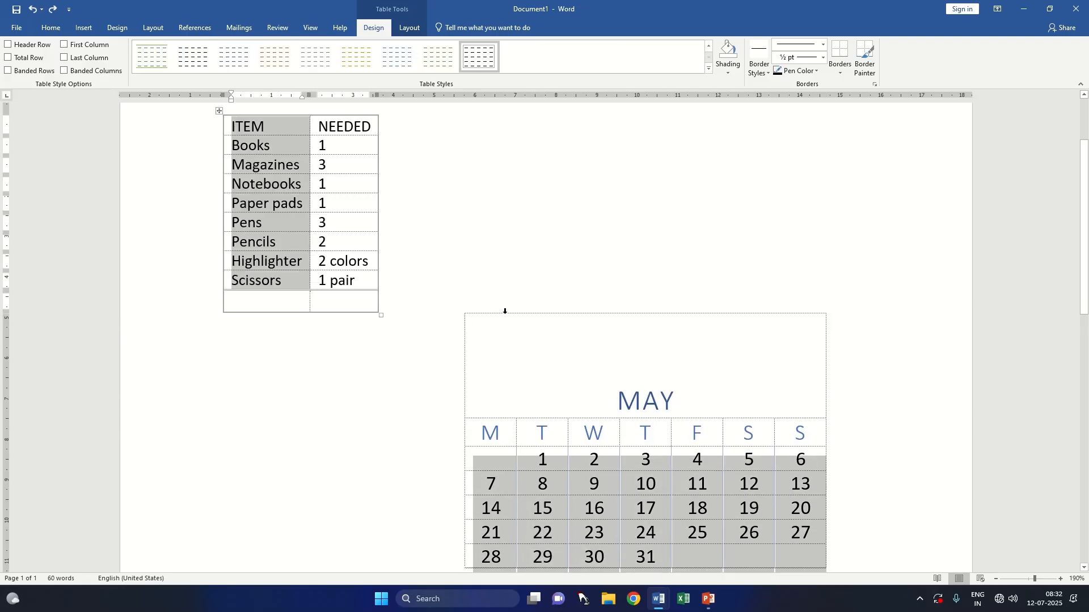
pyautogui.hotkey('ctrl', 'z')
pyautogui.hotkey('ctrl', 'z')
pyautogui.hotkey('ctrl', 'z')
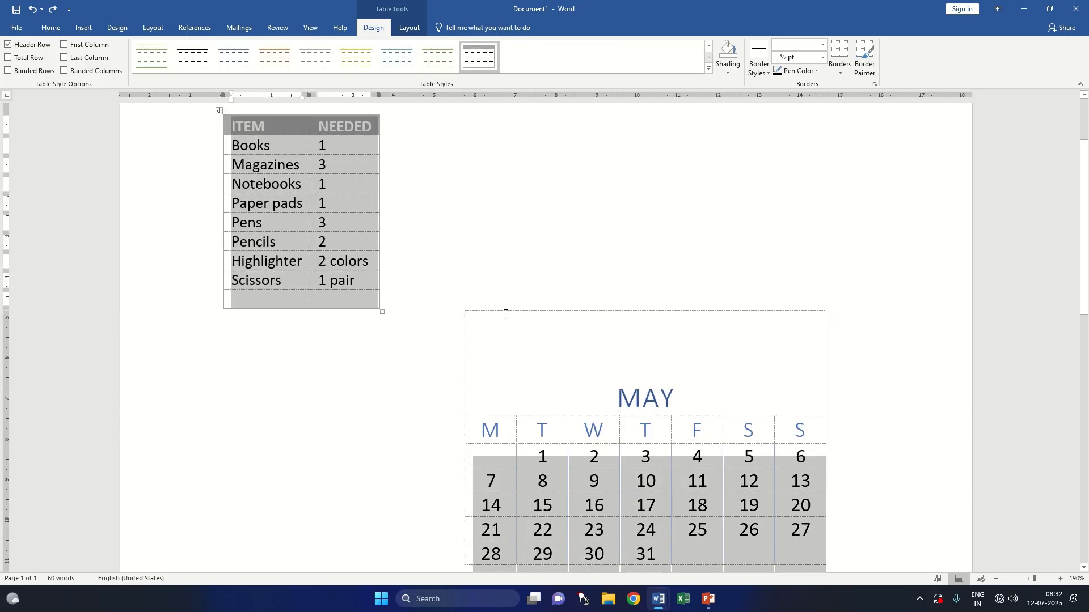
pyautogui.hotkey('ctrl', 'z')
pyautogui.hotkey('ctrl', 'z')
pyautogui.hotkey('ctrl', 'z')
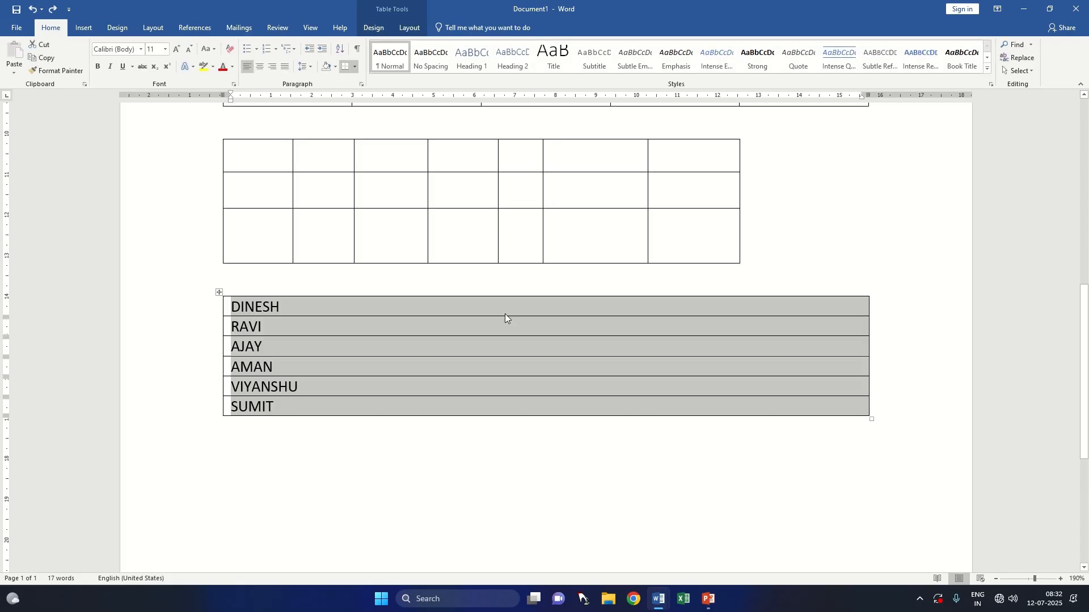
pyautogui.hotkey('ctrl', 'z')
pyautogui.hotkey('ctrl', 'z')
pyautogui.hotkey('ctrl', 'z')
pyautogui.hotkey('ctrl', 'z')
pyautogui.hotkey('ctrl', 'z')
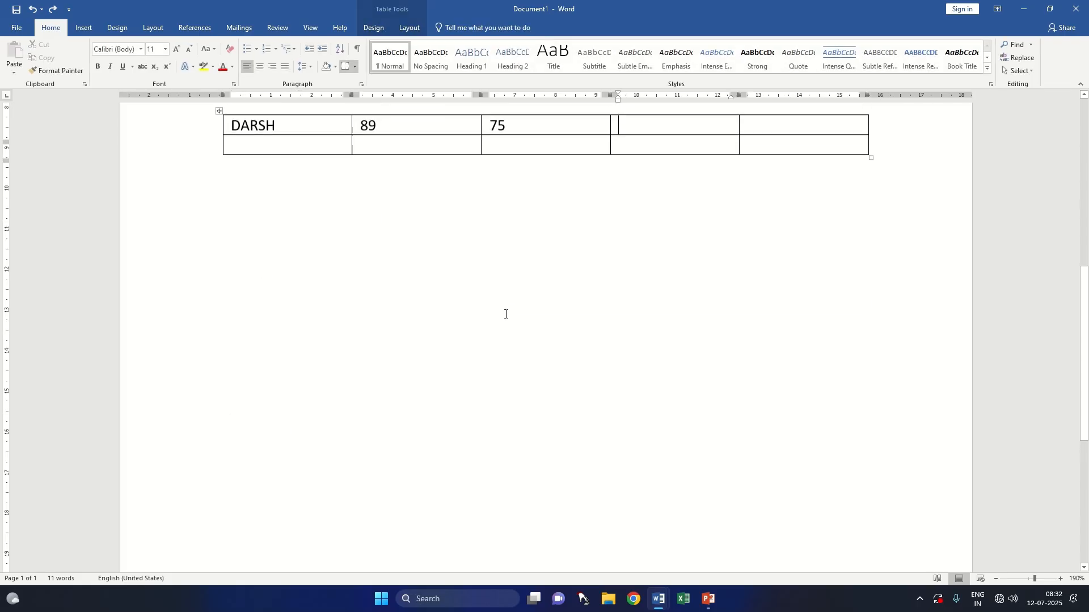
pyautogui.hotkey('ctrl', 'z')
pyautogui.hotkey('ctrl', 'z')
pyautogui.hotkey('ctrl', 'z')
pyautogui.hotkey('ctrl', 'z')
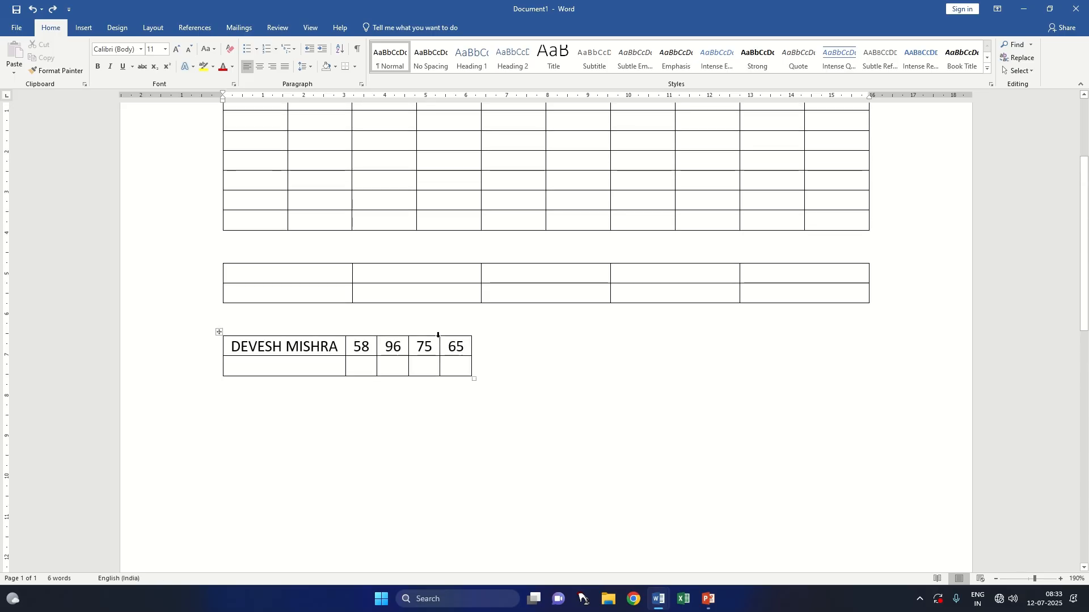
pyautogui.hotkey('ctrl', 'z')
pyautogui.hotkey('ctrl', 'z')
pyautogui.hotkey('ctrl', 'z')
pyautogui.hotkey('ctrl', 'z')
pyautogui.hotkey('ctrl', 'z')
pyautogui.hotkey('ctrl', 'z')
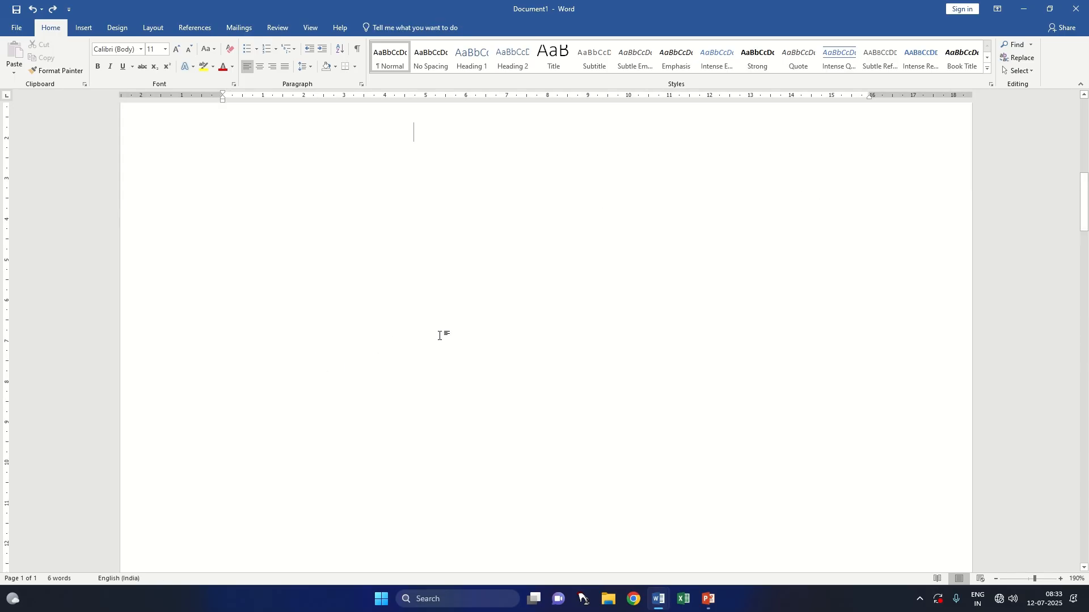
pyautogui.hotkey('ctrl', 'z')
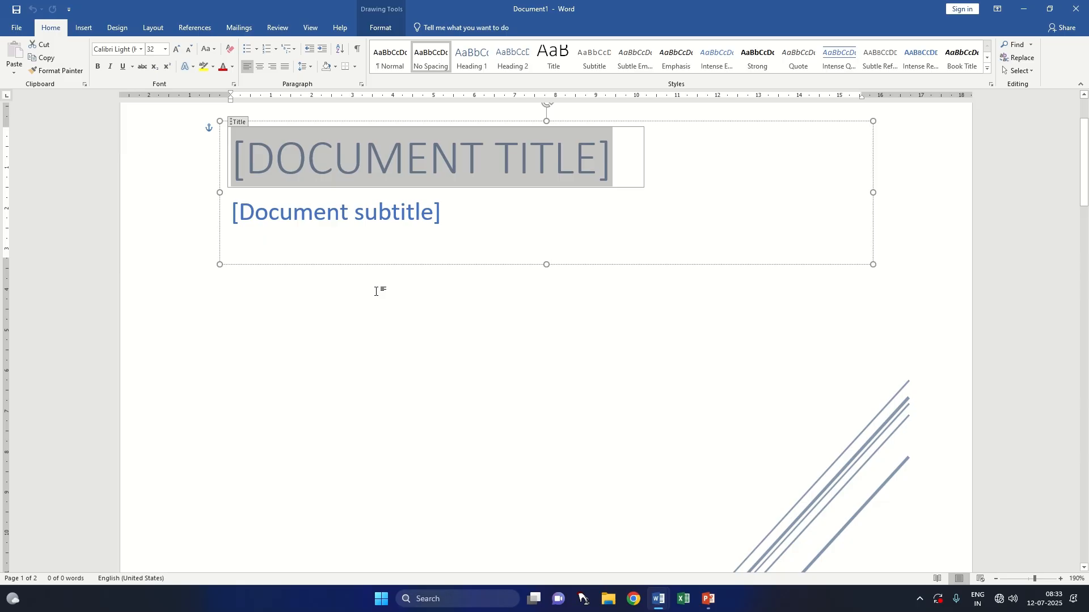
pyautogui.hotkey('ctrl', 'z')
pyautogui.hotkey('ctrl', 'z')
pyautogui.hotkey('ctrl', 'z')
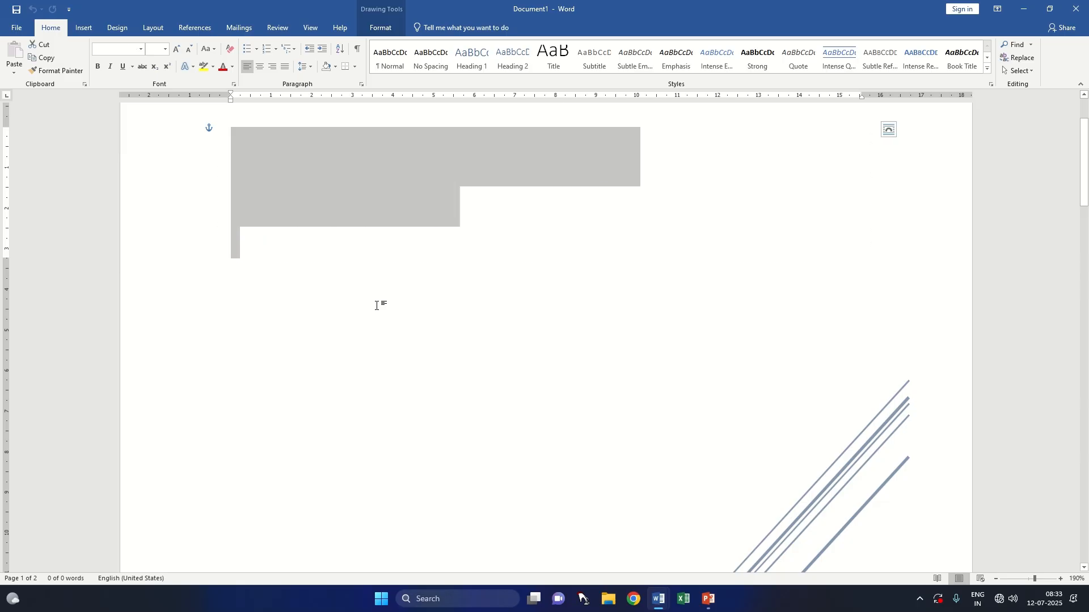
pyautogui.hotkey('ctrl', 'z')
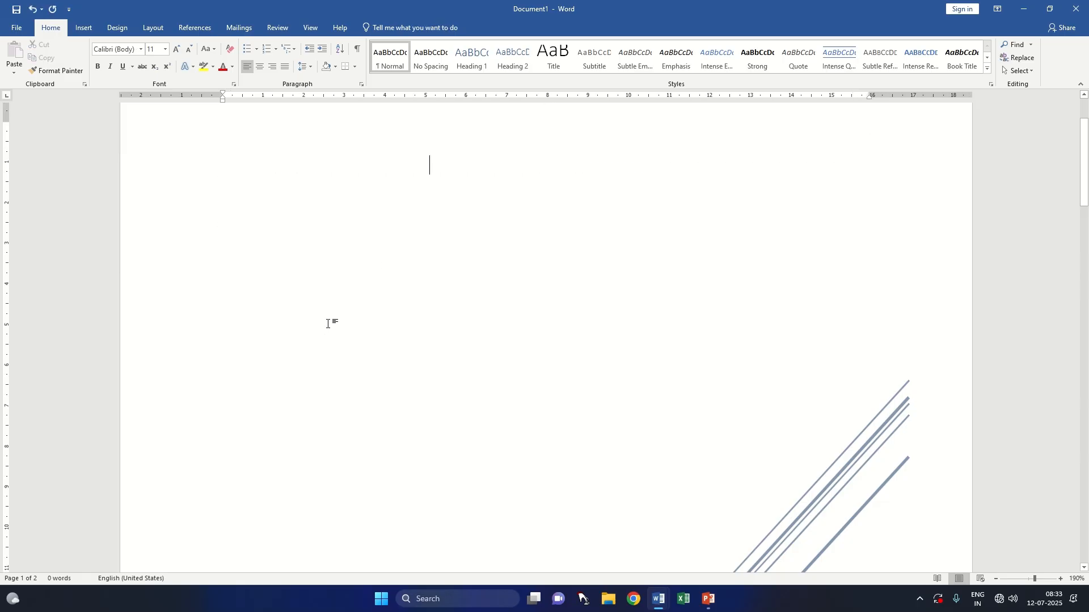
pyautogui.hotkey('ctrl', 's')
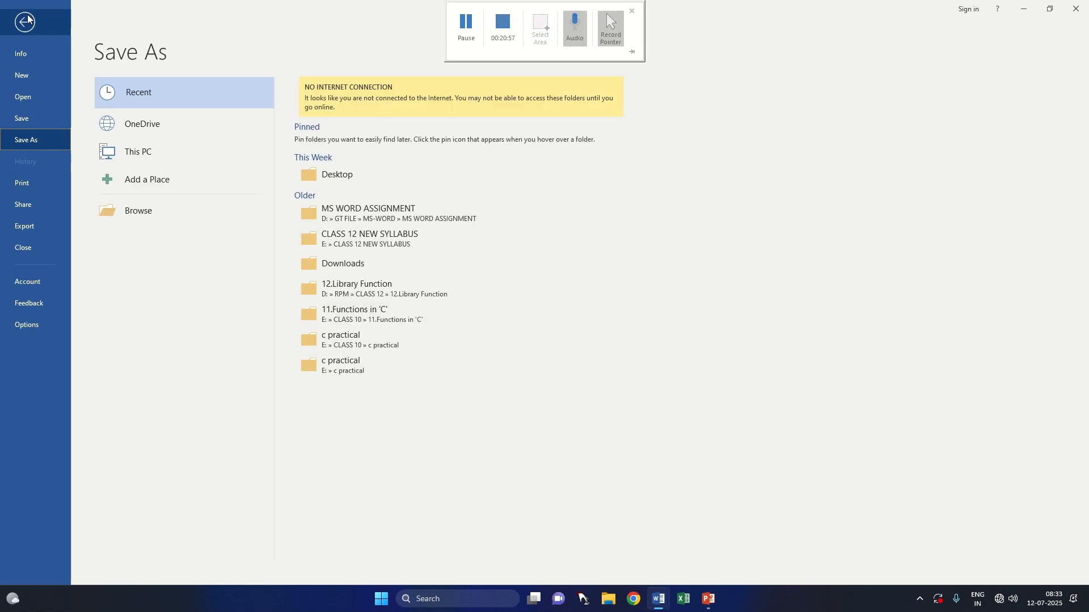
pyautogui.click(25, 22)
pyautogui.hotkey('ctrl', 'z')
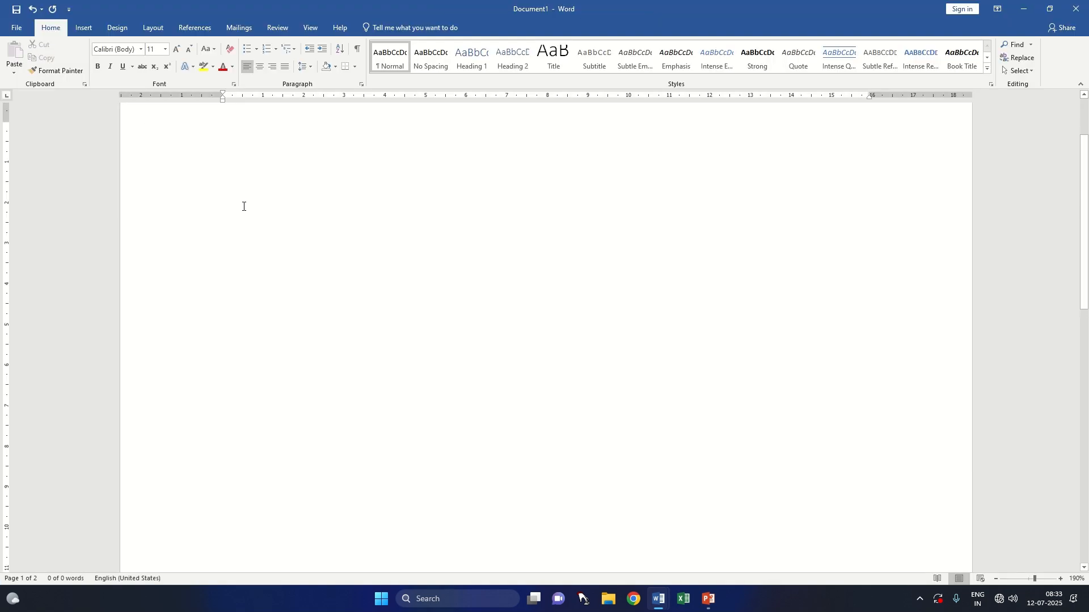
# Step: Insert a 5x5 table on the blank page and give it the dark blue grid table style
pyautogui.click(84, 28)
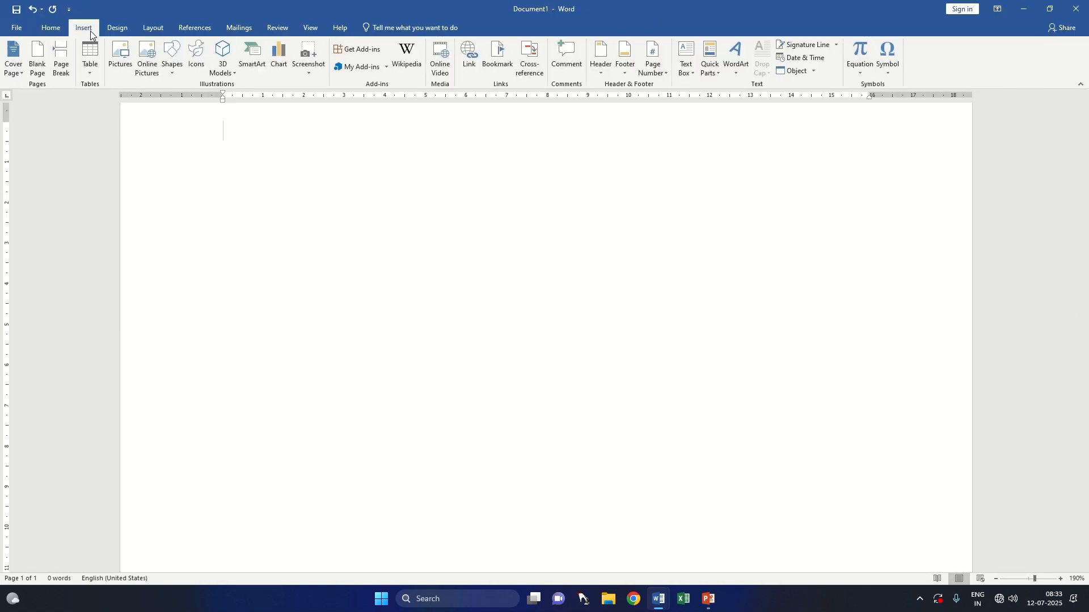
pyautogui.click(97, 73)
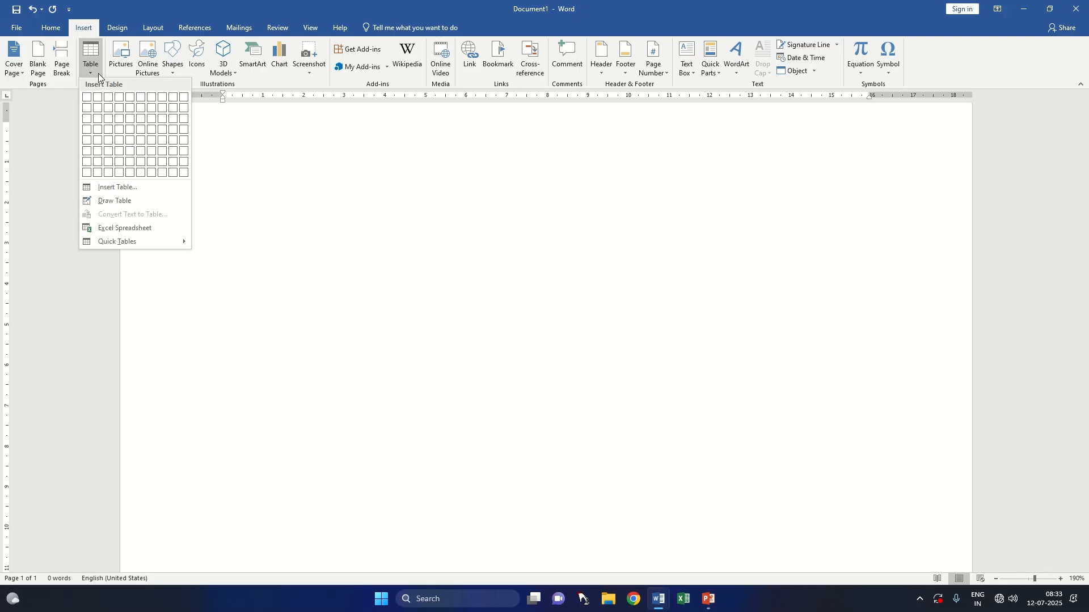
pyautogui.click(131, 141)
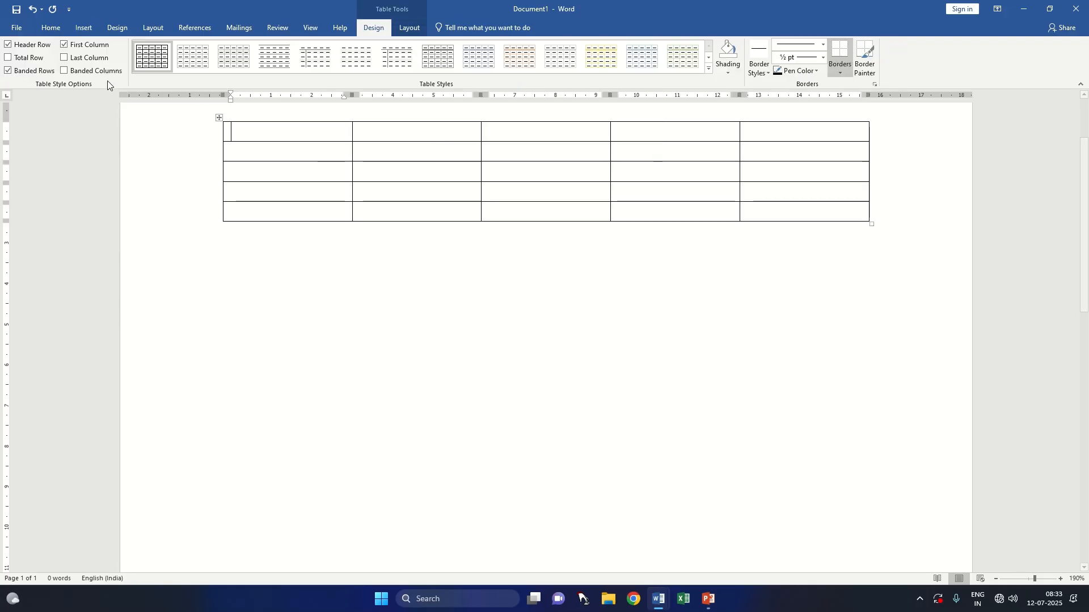
pyautogui.click(709, 68)
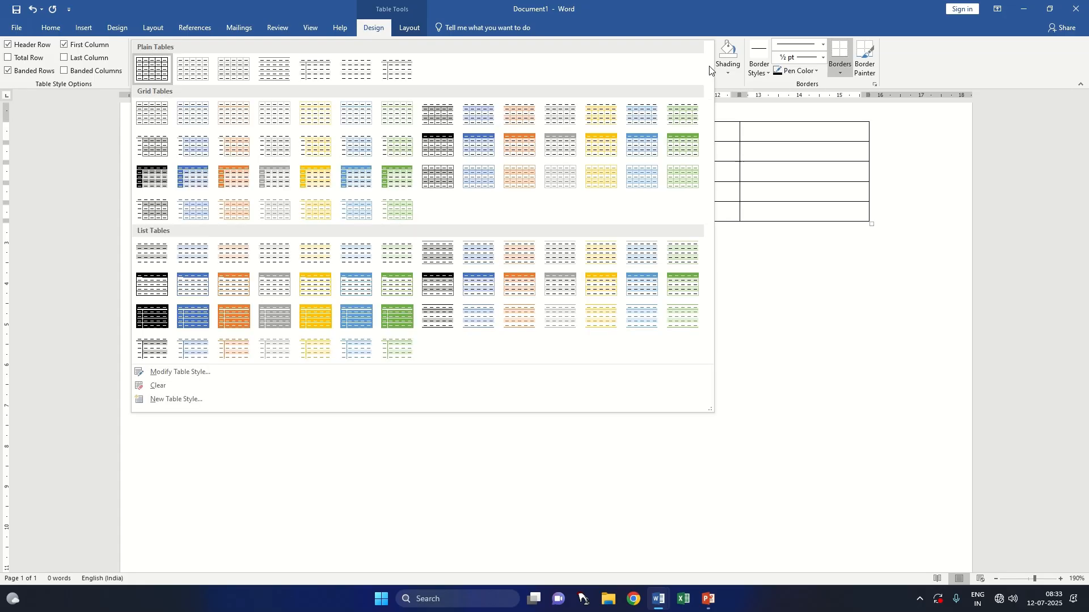
pyautogui.click(191, 176)
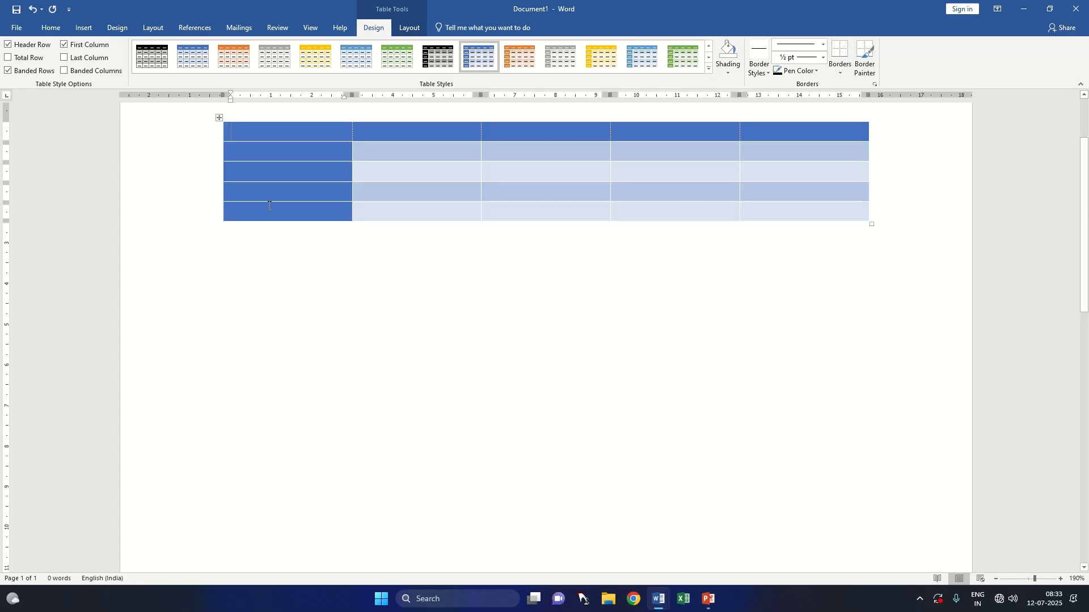
# Step: Turn on Banded Columns for the 5x5 table and turn off Banded Rows, Header Row and First Column
pyautogui.click(64, 72)
pyautogui.click(37, 72)
pyautogui.click(34, 46)
pyautogui.click(67, 45)
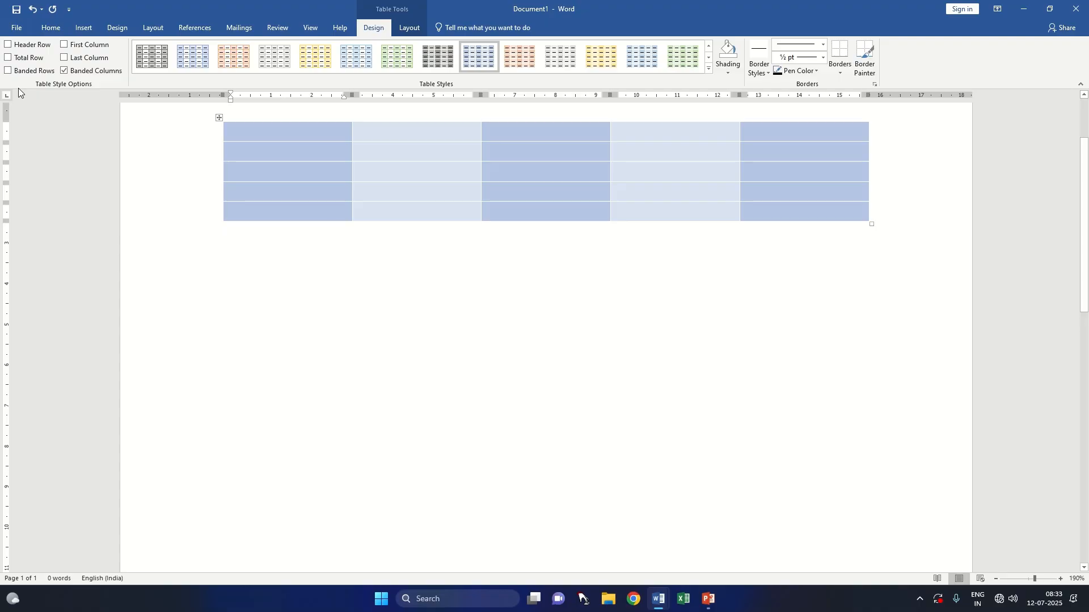
# Step: Turn off Banded Columns for the 5x5 table and turn on Banded Rows and Header Row
pyautogui.click(63, 71)
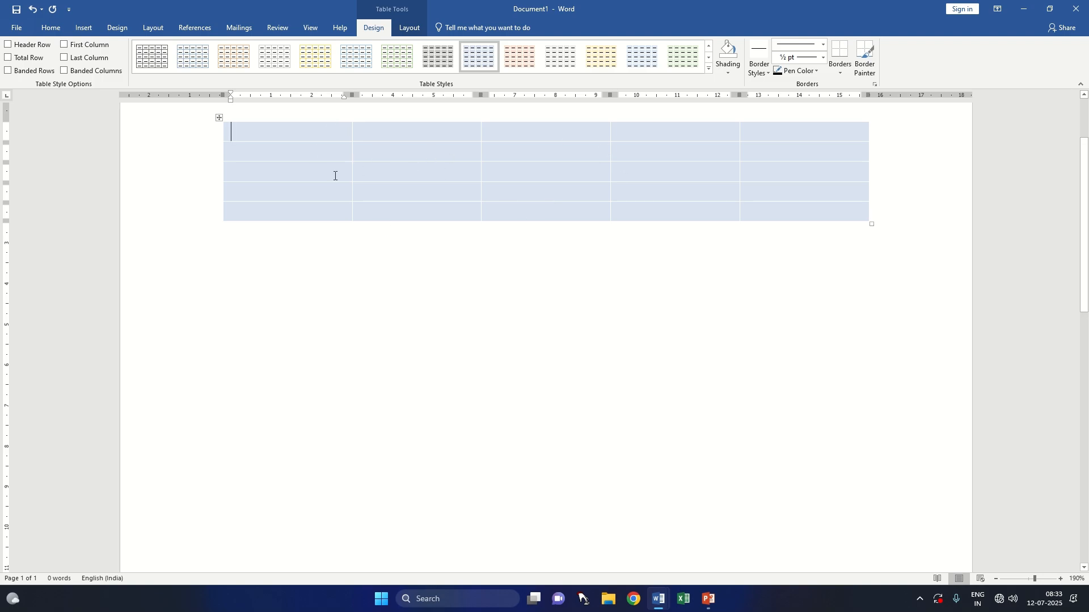
pyautogui.click(49, 75)
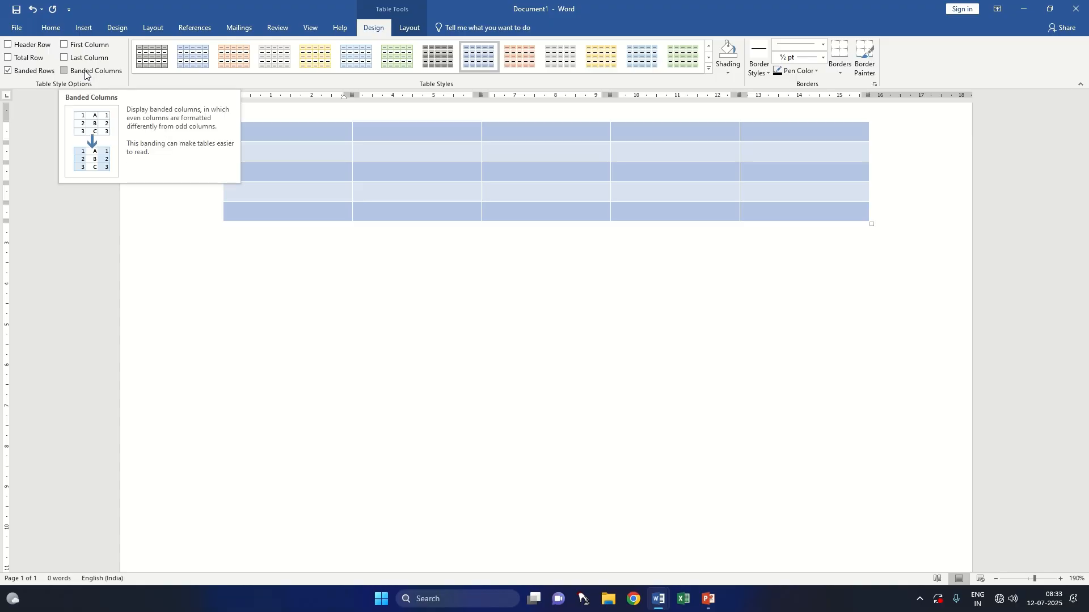
pyautogui.click(706, 68)
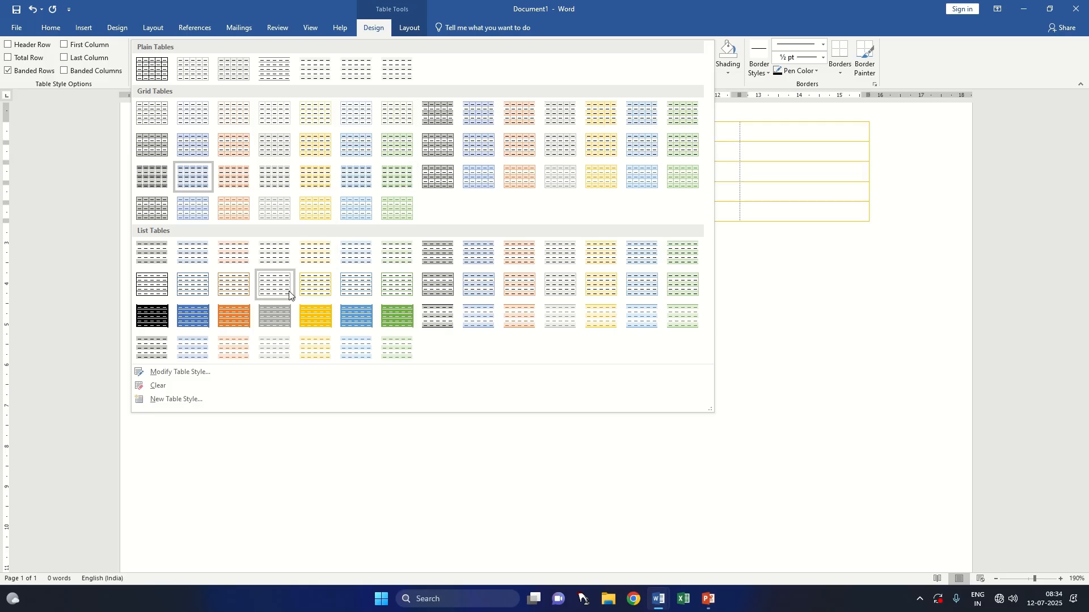
pyautogui.click(40, 48)
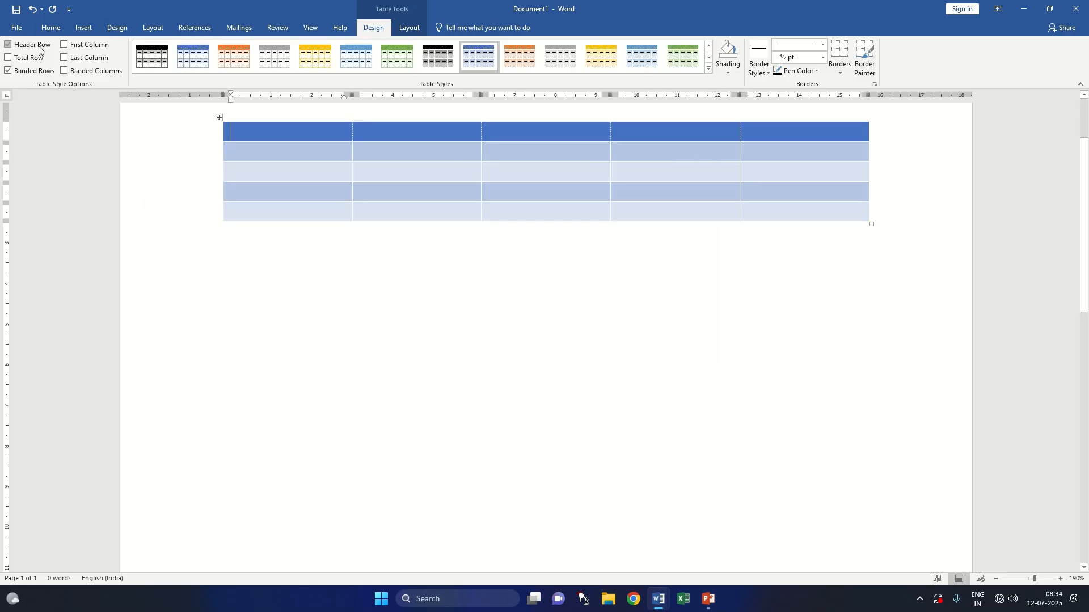
# Step: Apply the black grid table style with grey banded rows to the table and shade its first cell dark blue
pyautogui.click(708, 68)
pyautogui.click(432, 143)
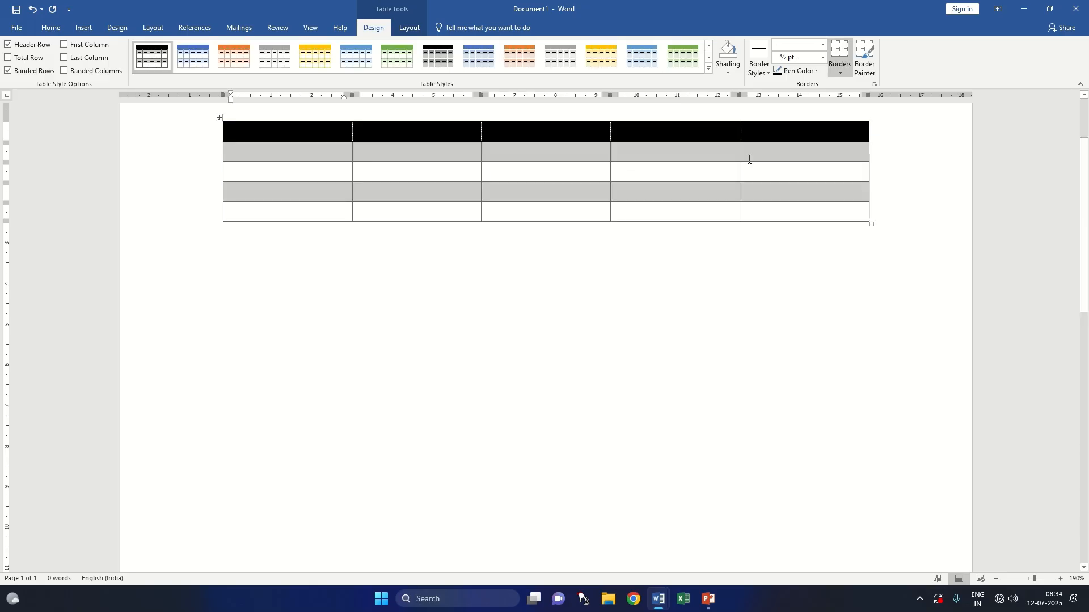
pyautogui.click(730, 72)
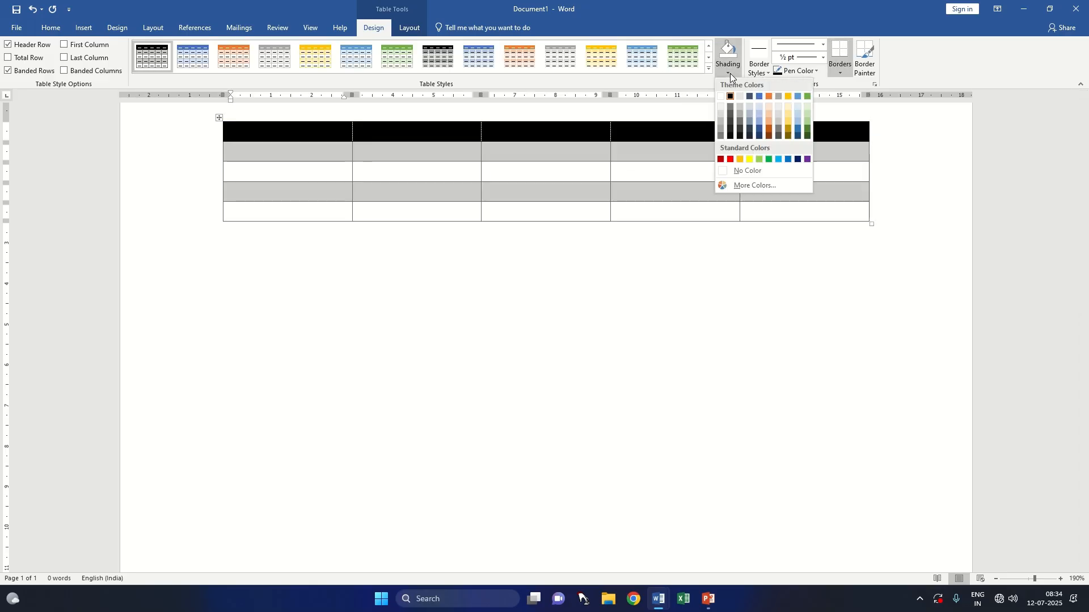
pyautogui.click(760, 136)
# Step: Shade the entire 5x5 table with the darkest shade of the theme blue
pyautogui.moveTo(333, 138); pyautogui.dragTo(418, 130)
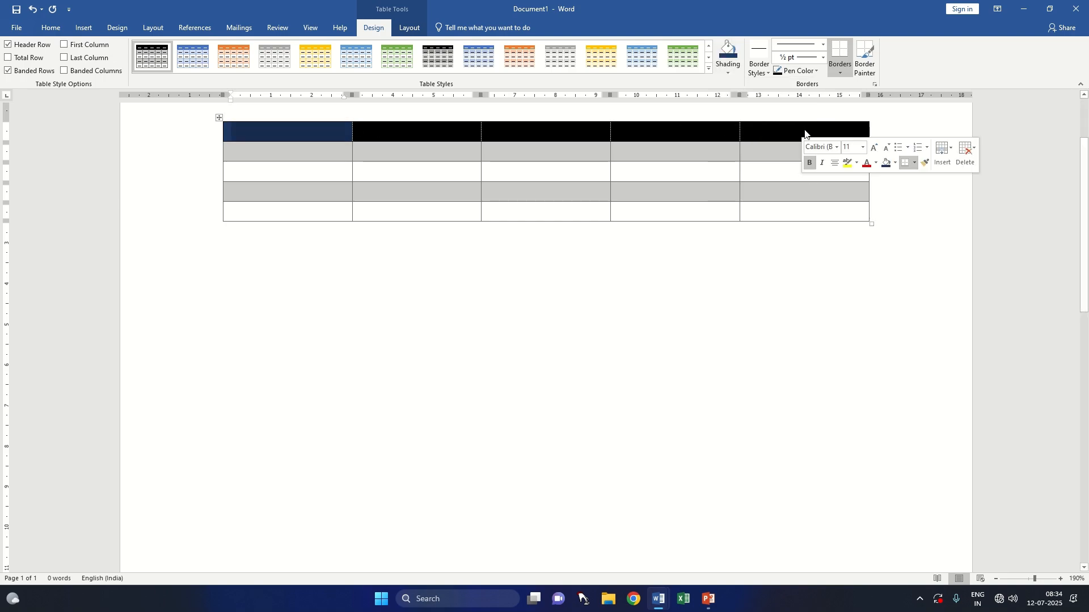
pyautogui.click(219, 118)
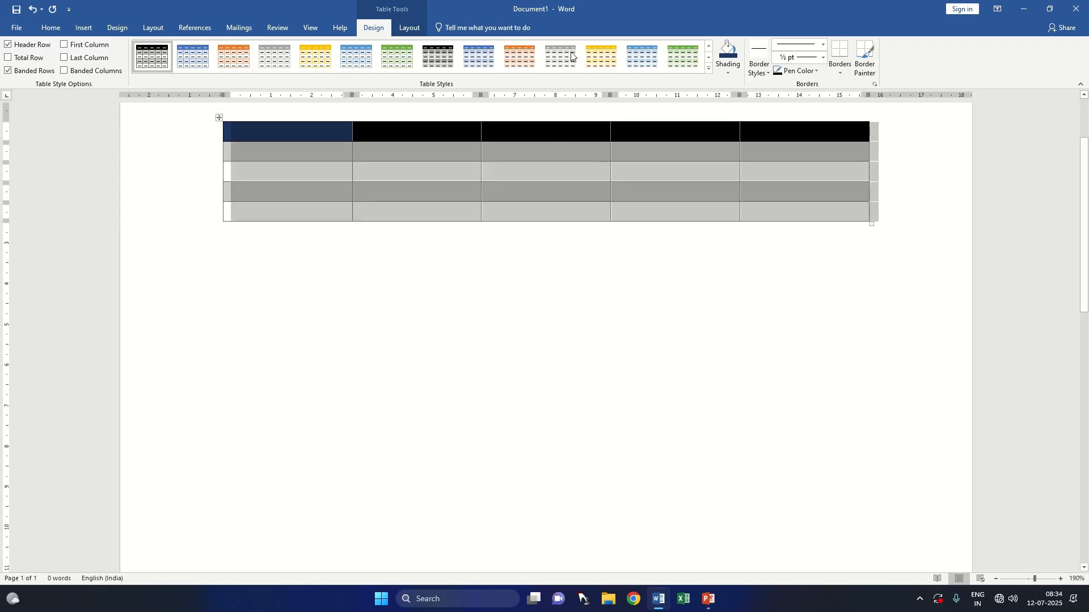
pyautogui.click(728, 69)
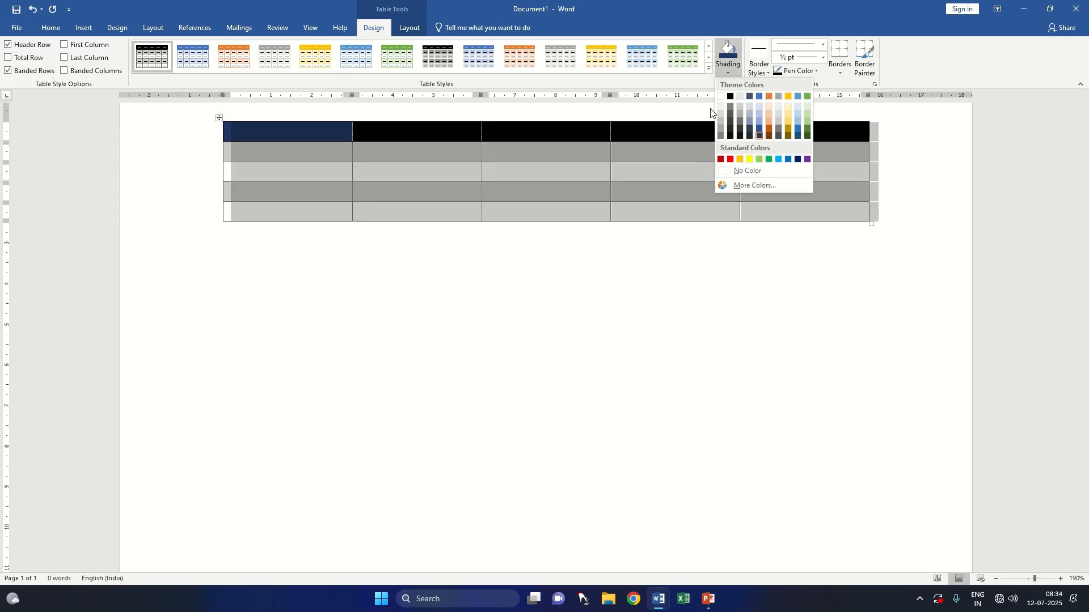
pyautogui.click(758, 135)
pyautogui.click(690, 264)
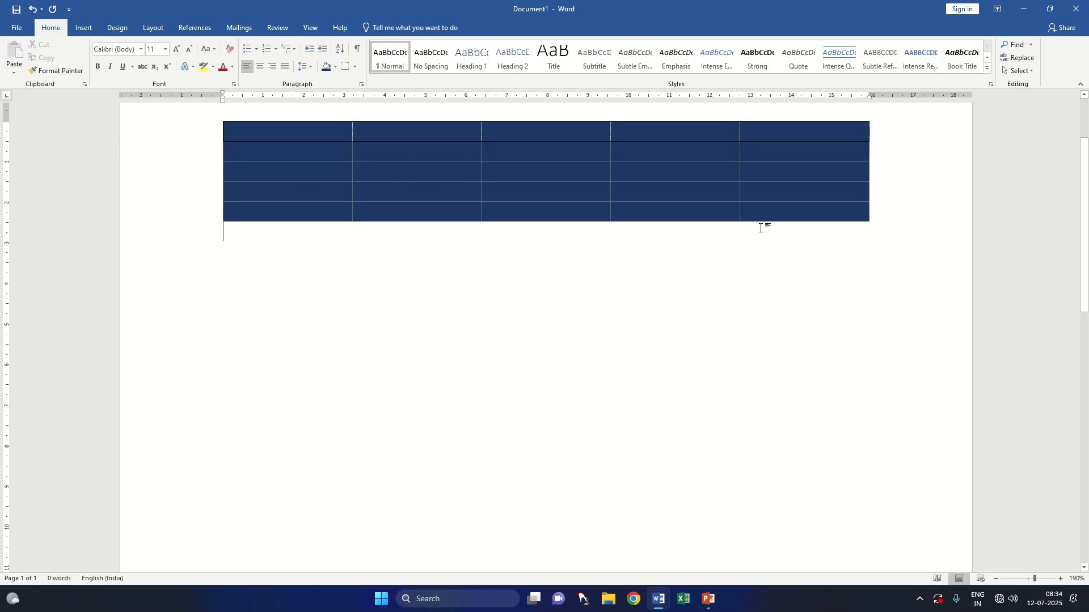
# Step: Shade the four rows below the header row with a lighter tint of the same theme blue
pyautogui.click(85, 28)
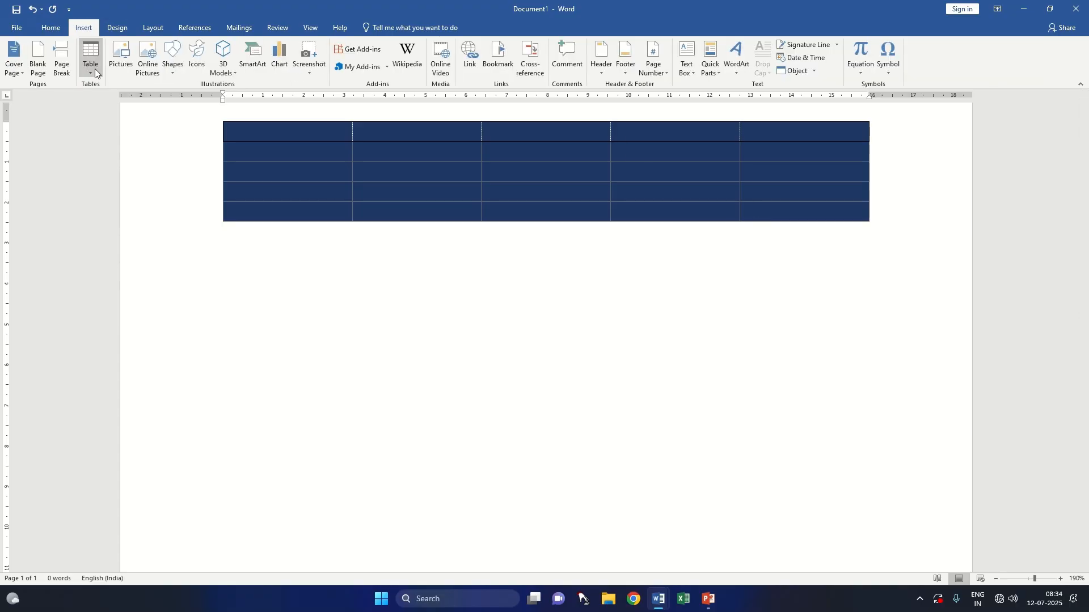
pyautogui.moveTo(246, 133); pyautogui.dragTo(787, 170)
pyautogui.moveTo(831, 210)
pyautogui.mouseDown()
pyautogui.moveTo(761, 188)
pyautogui.moveTo(420, 170)
pyautogui.moveTo(316, 153)
pyautogui.mouseUp()
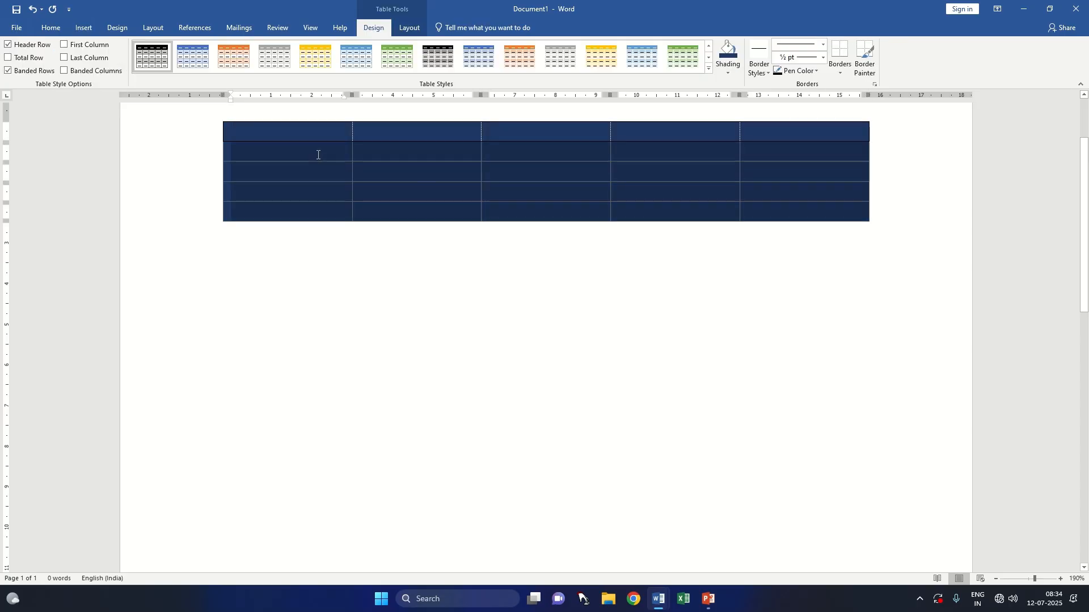
pyautogui.click(738, 79)
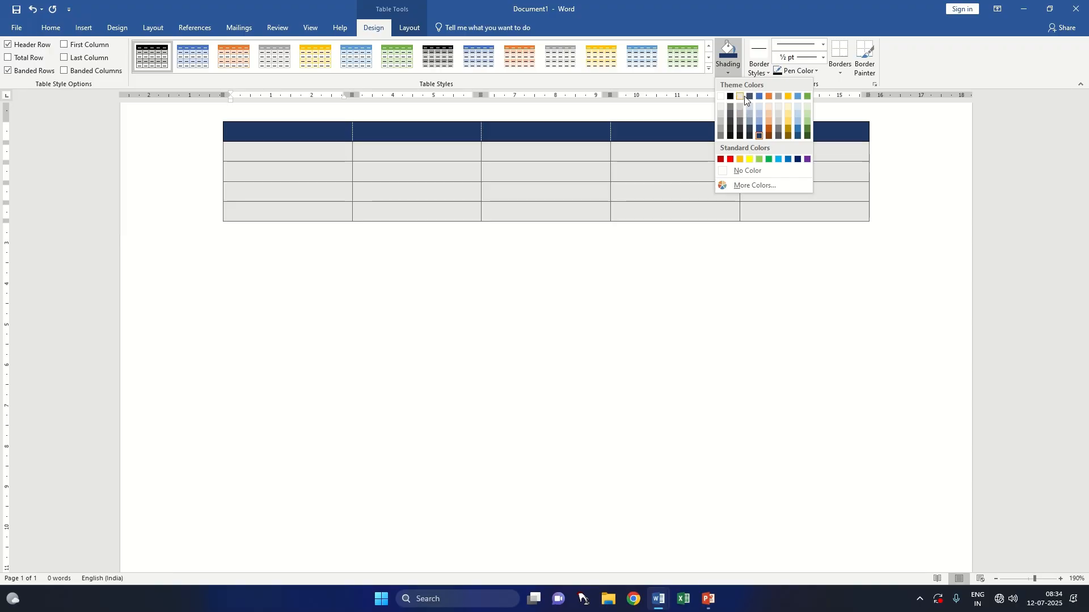
pyautogui.click(761, 120)
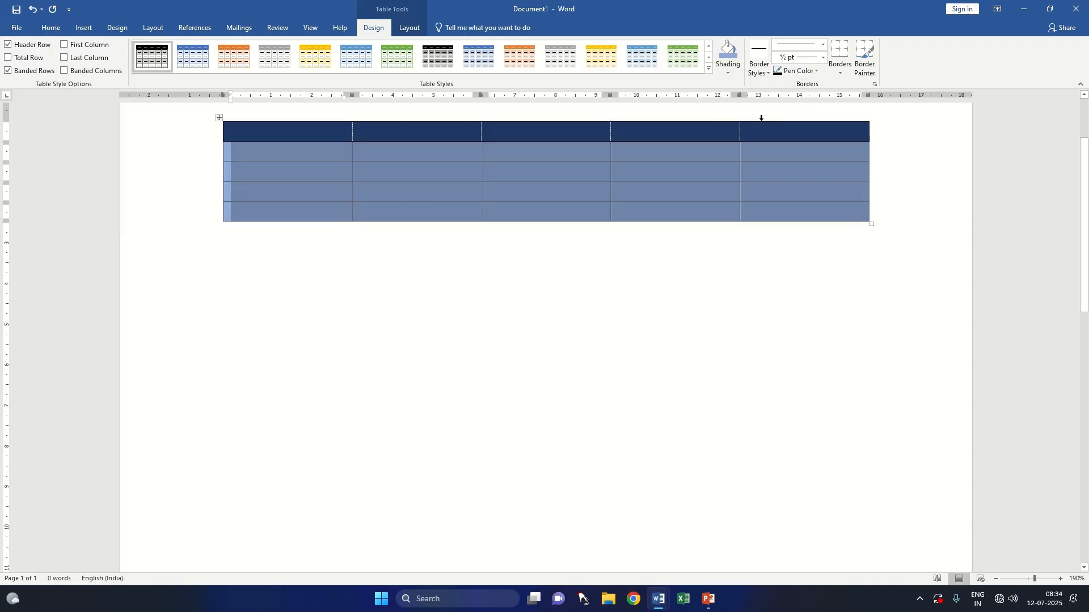
pyautogui.click(626, 352)
# Step: Clear the table style from the 5x5 table
pyautogui.click(87, 32)
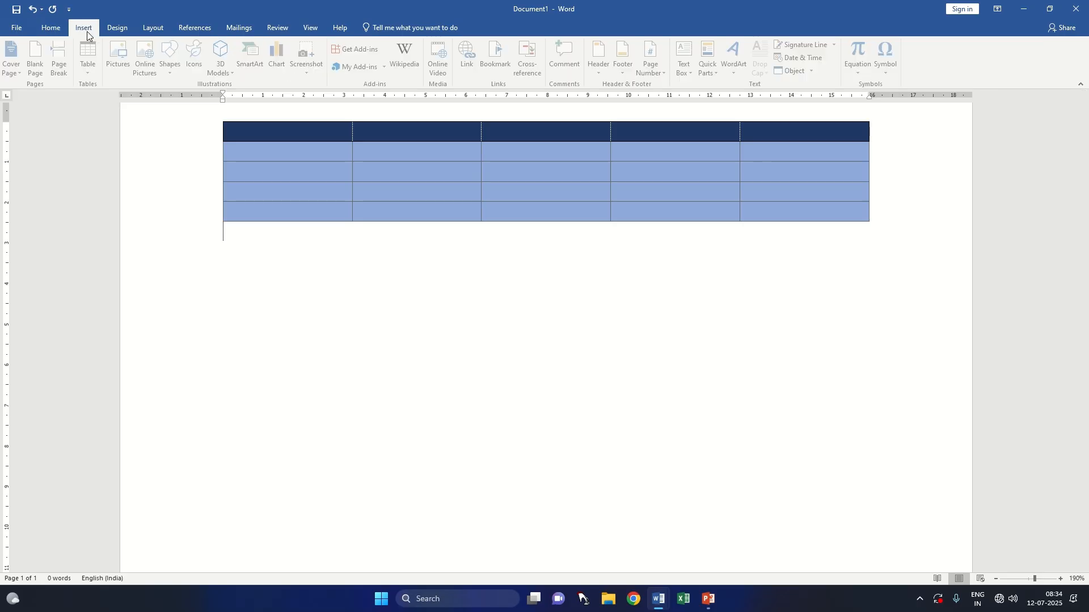
pyautogui.click(375, 171)
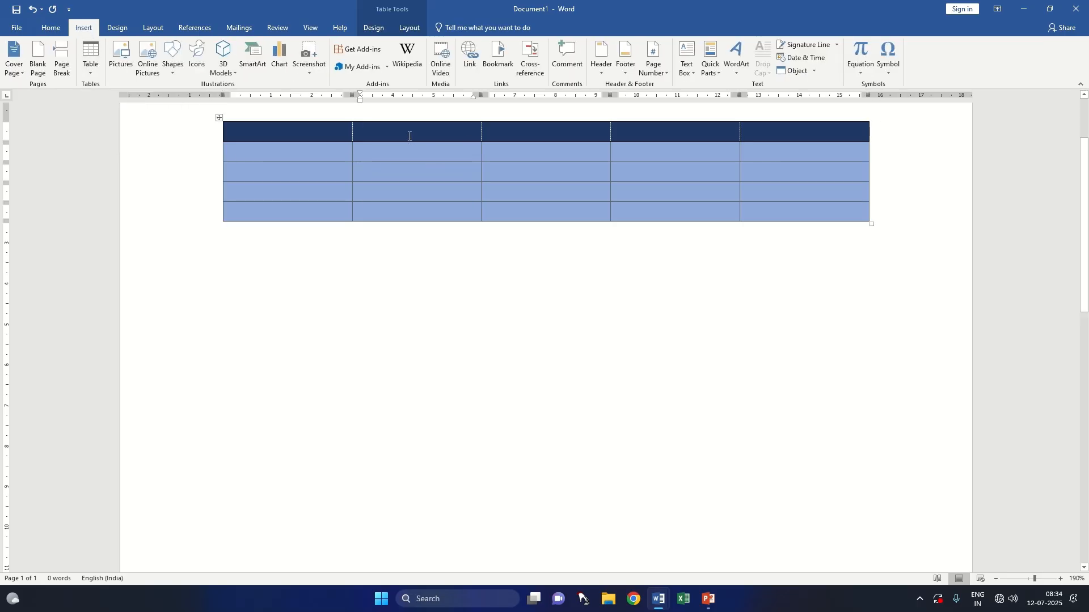
pyautogui.click(375, 29)
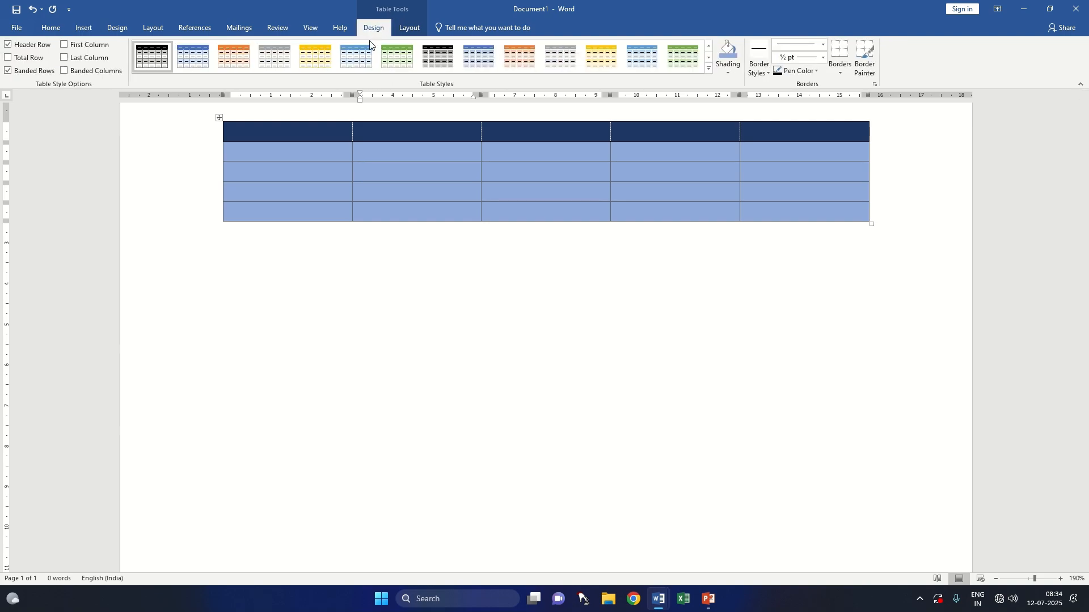
pyautogui.click(709, 69)
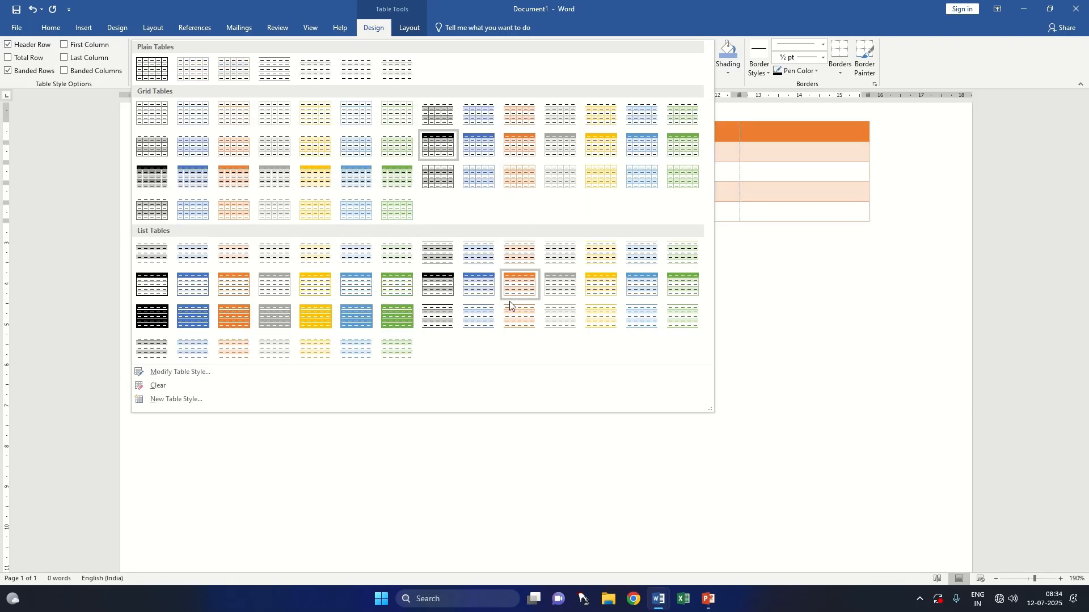
pyautogui.click(216, 383)
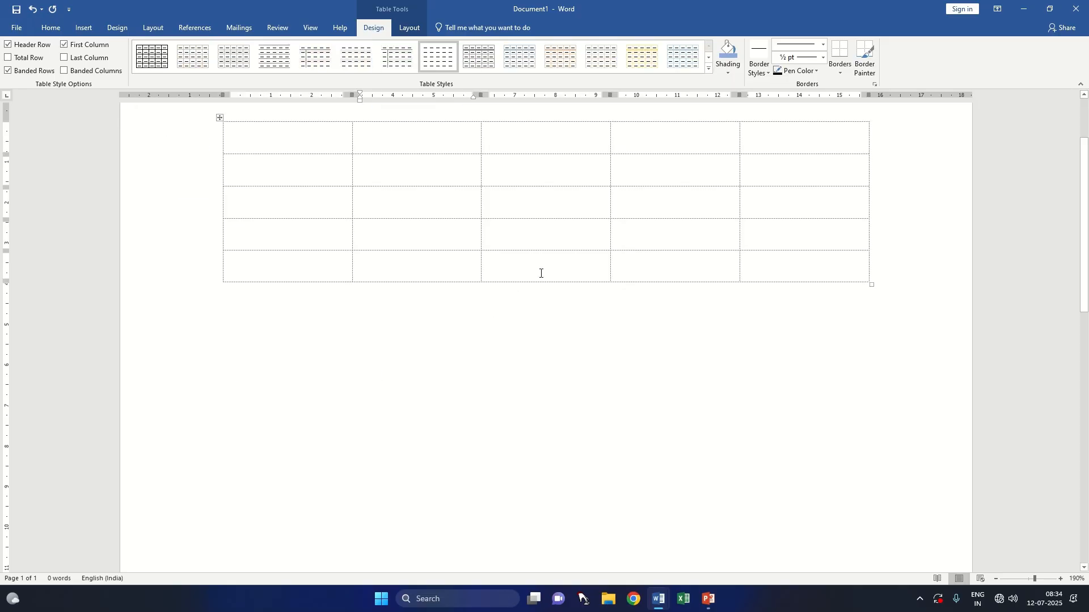
pyautogui.click(728, 73)
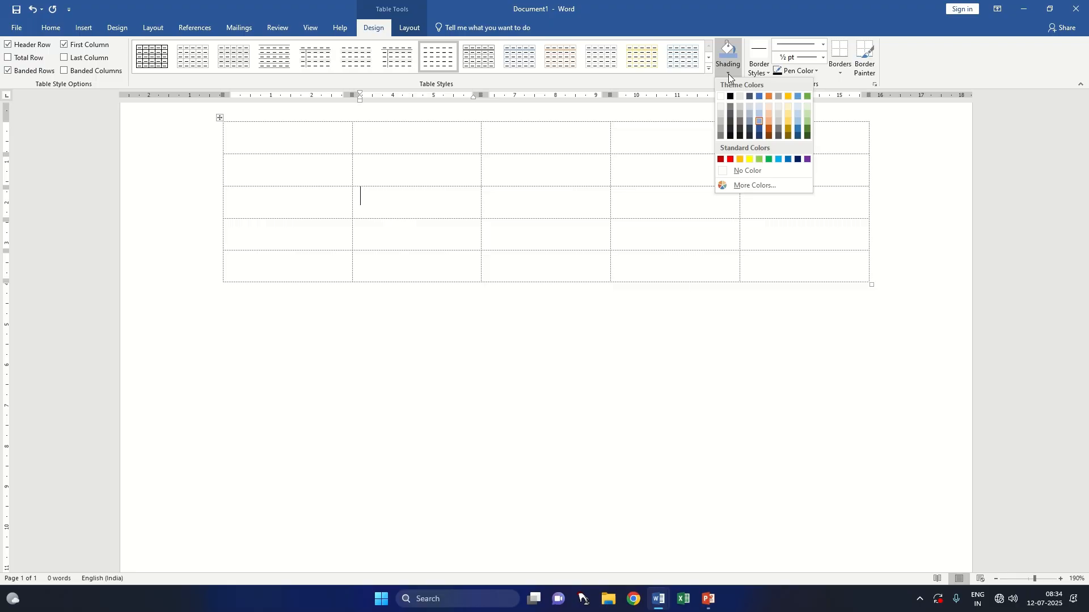
pyautogui.click(728, 74)
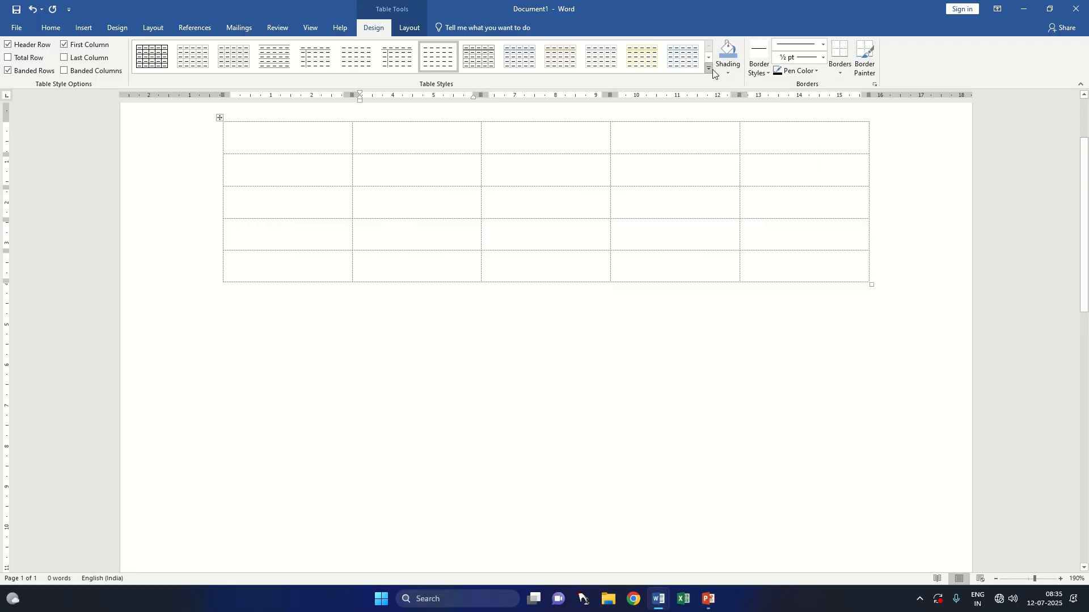
pyautogui.click(709, 68)
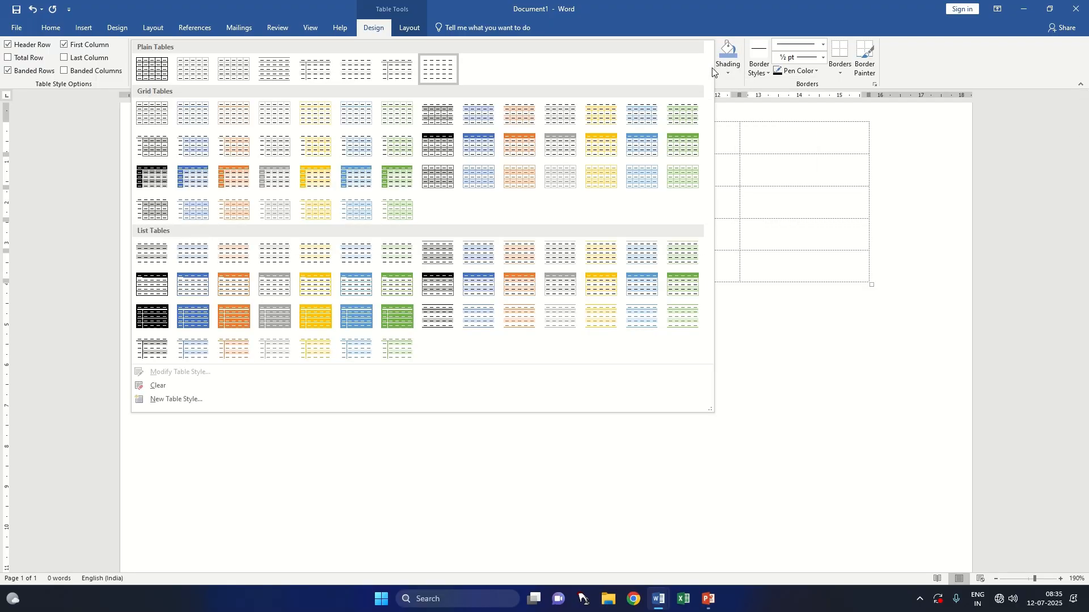
pyautogui.click(728, 72)
pyautogui.click(869, 190)
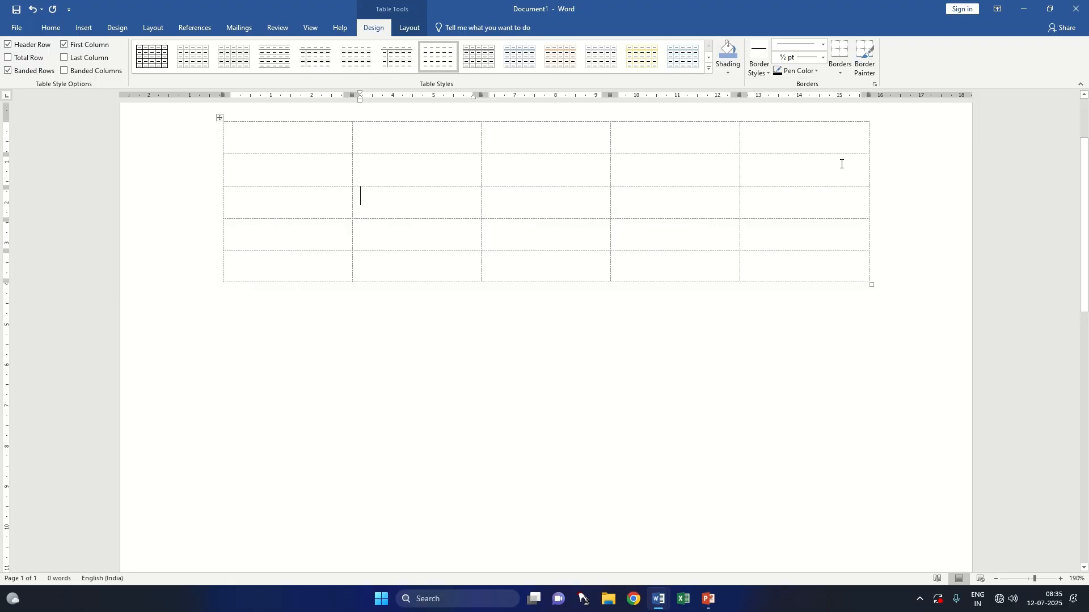
# Step: Paint the table's top edge, right edge and the three rightmost inner vertical borders with the light blue 1½ pt theme border style
pyautogui.click(765, 73)
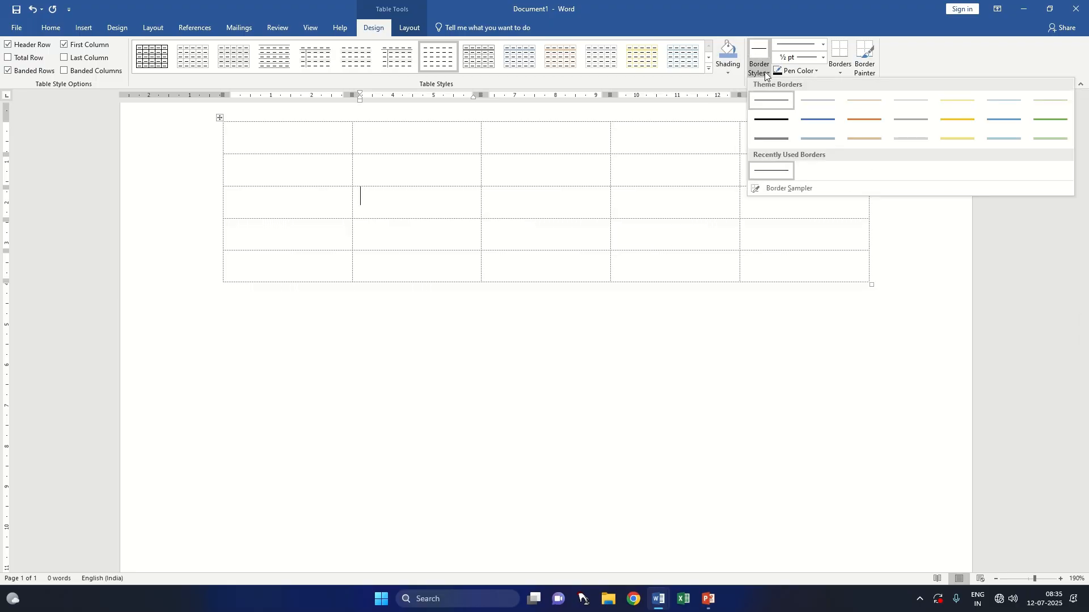
pyautogui.click(219, 118)
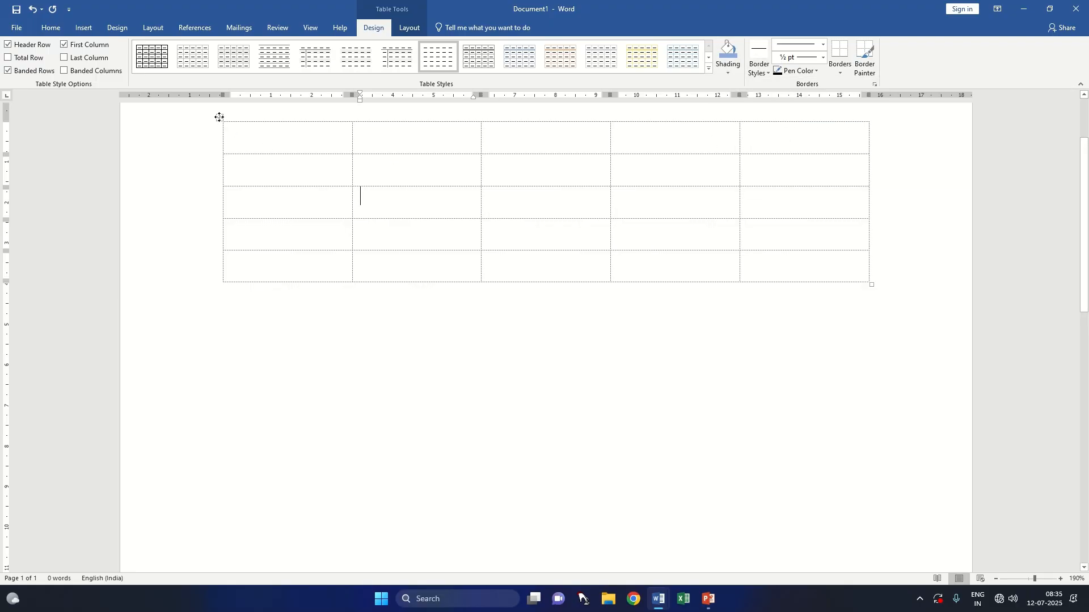
pyautogui.click(219, 118)
pyautogui.click(763, 77)
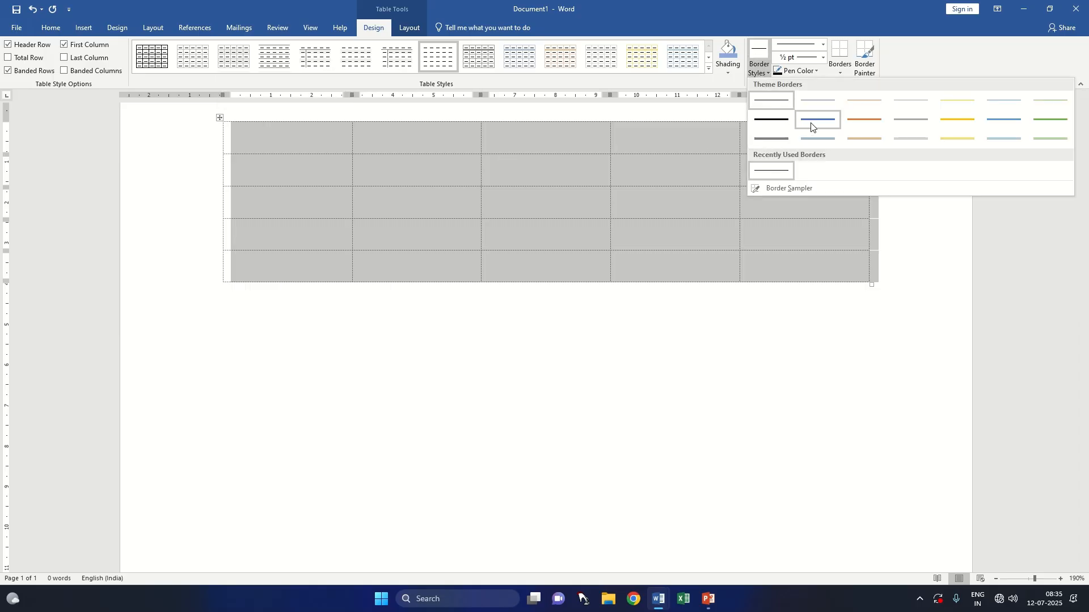
pyautogui.click(1007, 120)
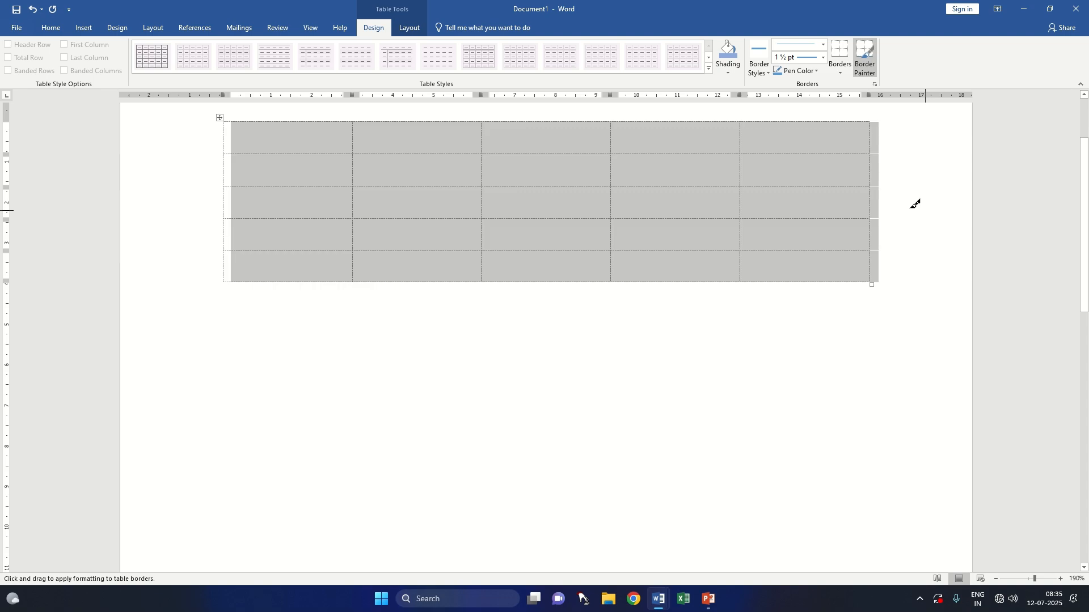
pyautogui.moveTo(259, 118); pyautogui.dragTo(767, 118)
pyautogui.moveTo(832, 129)
pyautogui.mouseDown()
pyautogui.moveTo(846, 143)
pyautogui.moveTo(870, 123)
pyautogui.moveTo(870, 283)
pyautogui.mouseUp()
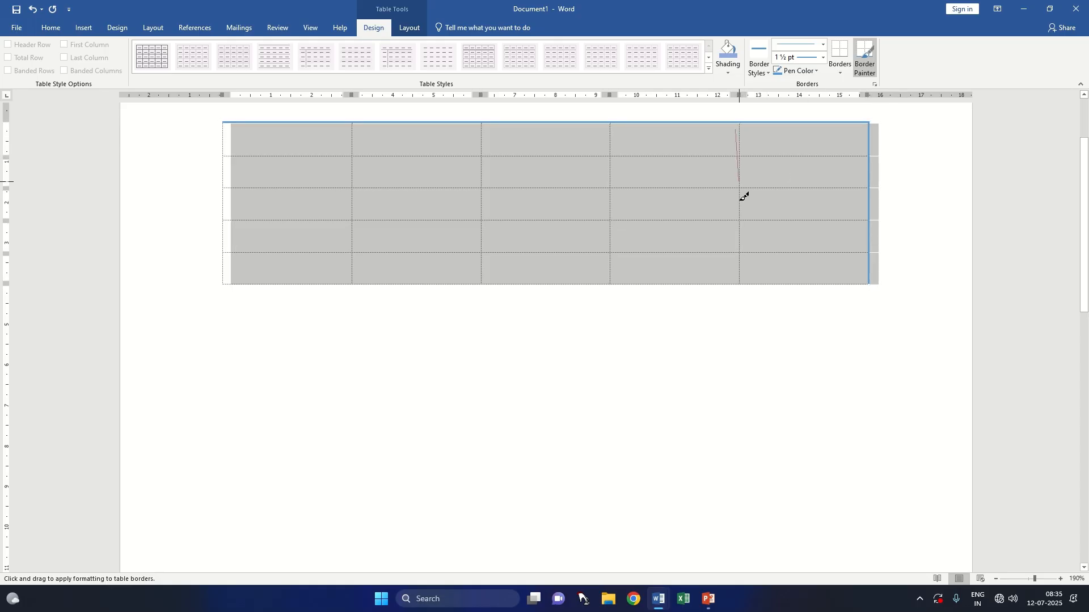
pyautogui.moveTo(740, 131); pyautogui.dragTo(746, 283)
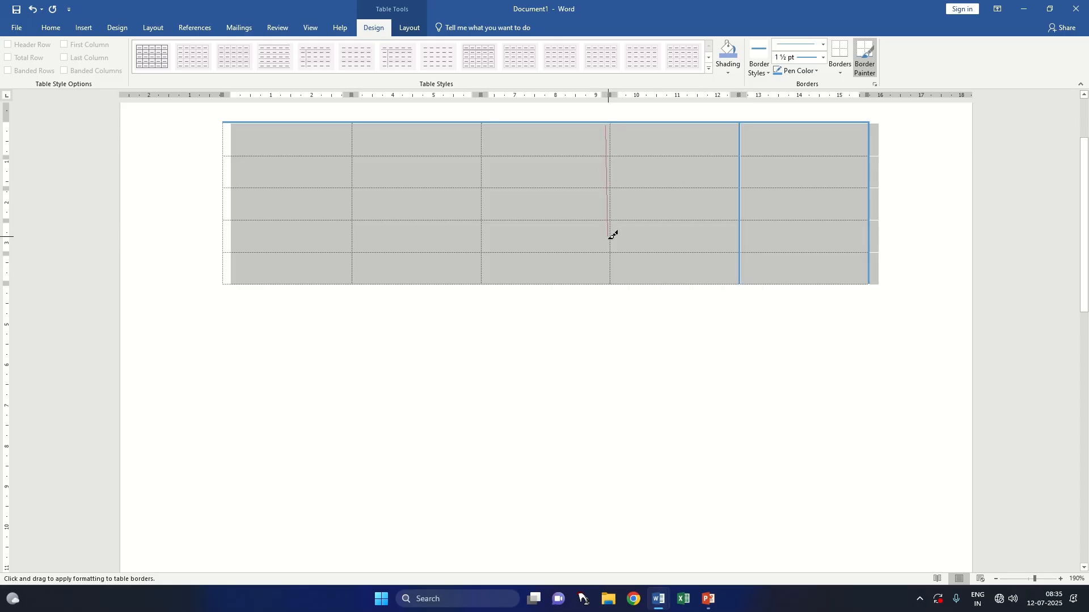
pyautogui.moveTo(611, 127); pyautogui.dragTo(617, 281)
pyautogui.moveTo(482, 130); pyautogui.dragTo(483, 281)
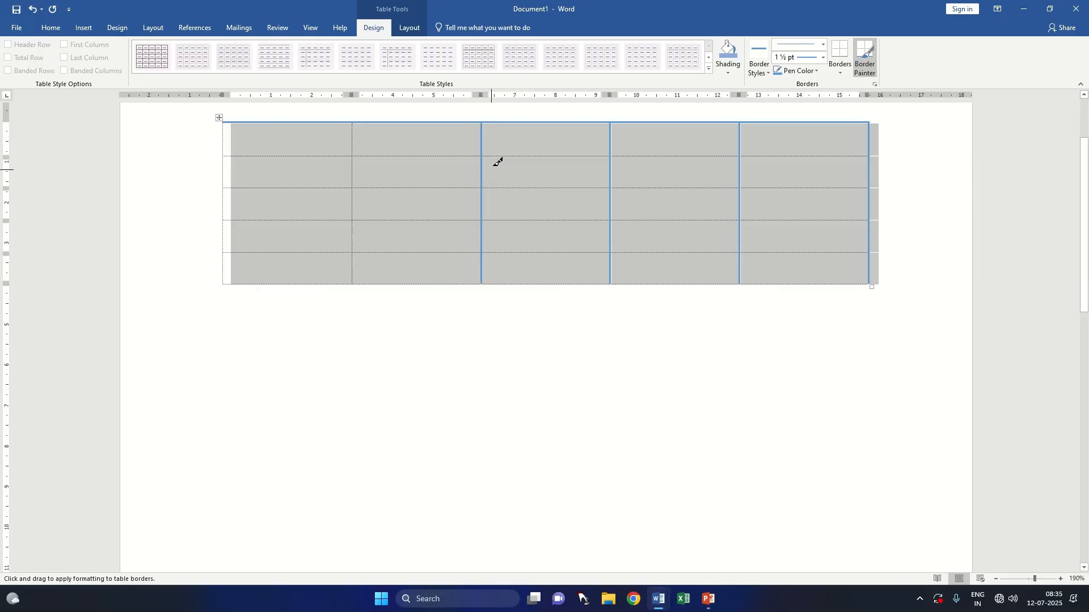
# Step: Paint the four inner horizontal borders, the left edge and the bottom edge of the table with the same light blue border
pyautogui.moveTo(500, 153)
pyautogui.mouseDown()
pyautogui.moveTo(849, 133)
pyautogui.moveTo(855, 151)
pyautogui.mouseUp()
pyautogui.moveTo(553, 185); pyautogui.dragTo(816, 181)
pyautogui.moveTo(250, 153); pyautogui.dragTo(539, 148)
pyautogui.moveTo(221, 121); pyautogui.dragTo(225, 294)
pyautogui.moveTo(241, 191); pyautogui.dragTo(461, 188)
pyautogui.moveTo(310, 221)
pyautogui.mouseDown()
pyautogui.moveTo(651, 227)
pyautogui.moveTo(782, 214)
pyautogui.mouseUp()
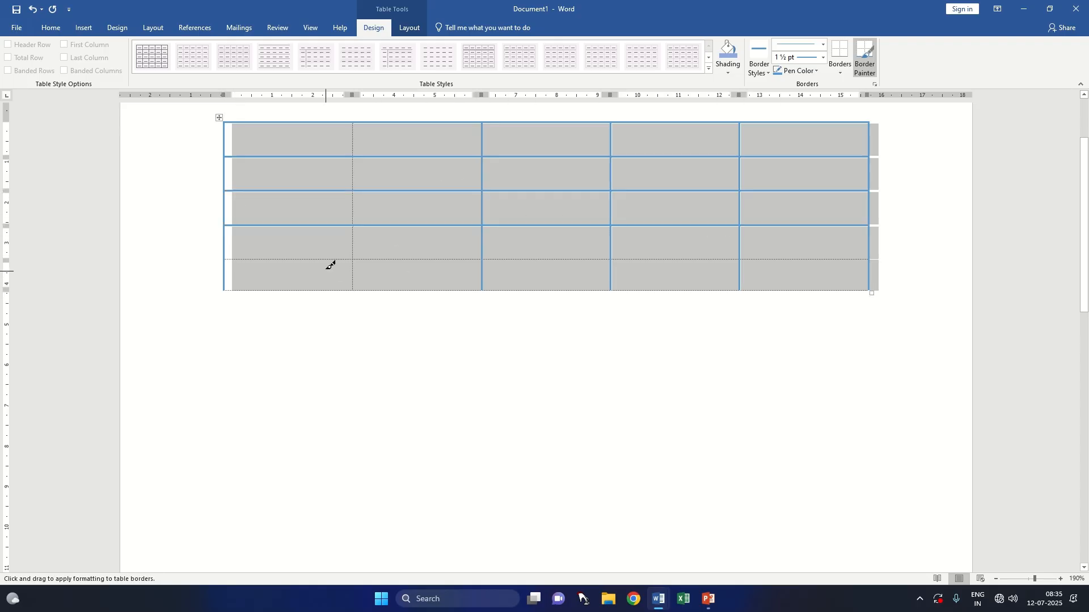
pyautogui.moveTo(353, 255)
pyautogui.mouseDown()
pyautogui.moveTo(719, 260)
pyautogui.moveTo(791, 248)
pyautogui.mouseUp()
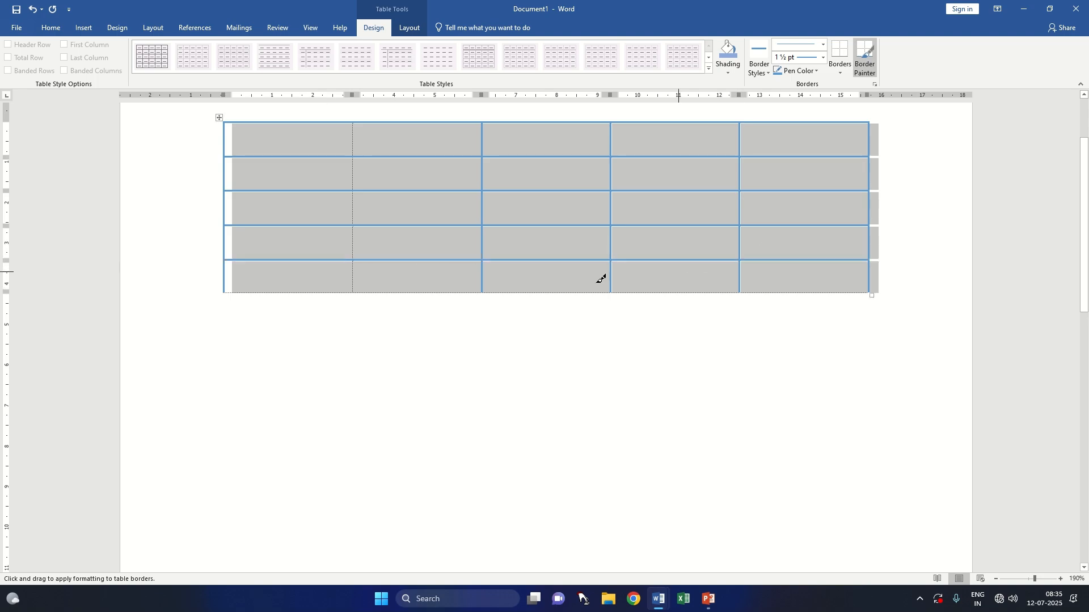
pyautogui.moveTo(328, 293)
pyautogui.mouseDown()
pyautogui.moveTo(644, 294)
pyautogui.moveTo(816, 279)
pyautogui.mouseUp()
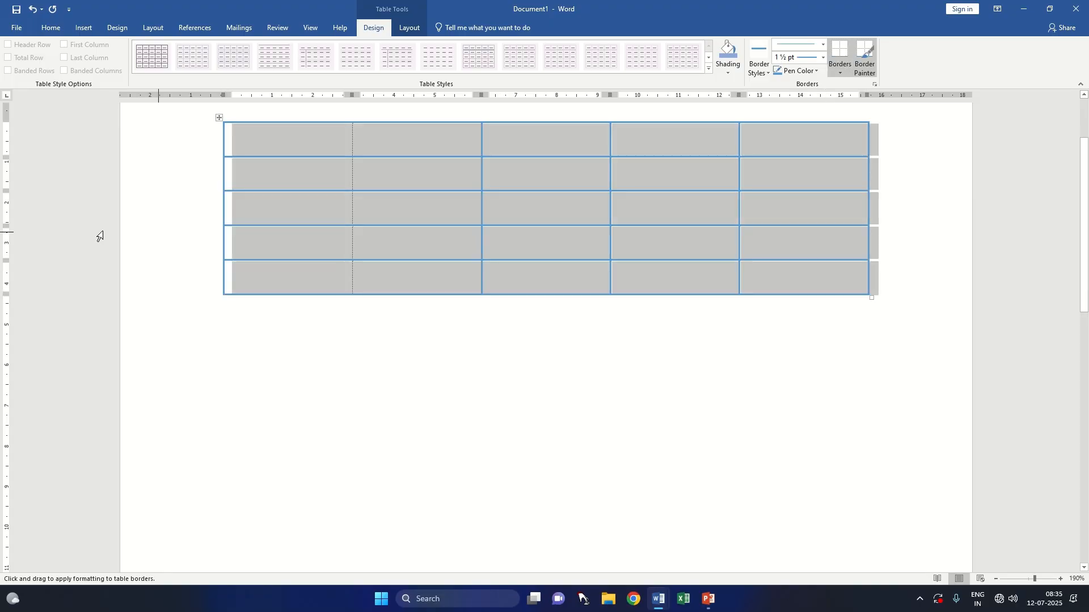
# Step: Choose the 3 pt thin-thick-thin line style and paint it along the border below the table's first row
pyautogui.click(765, 73)
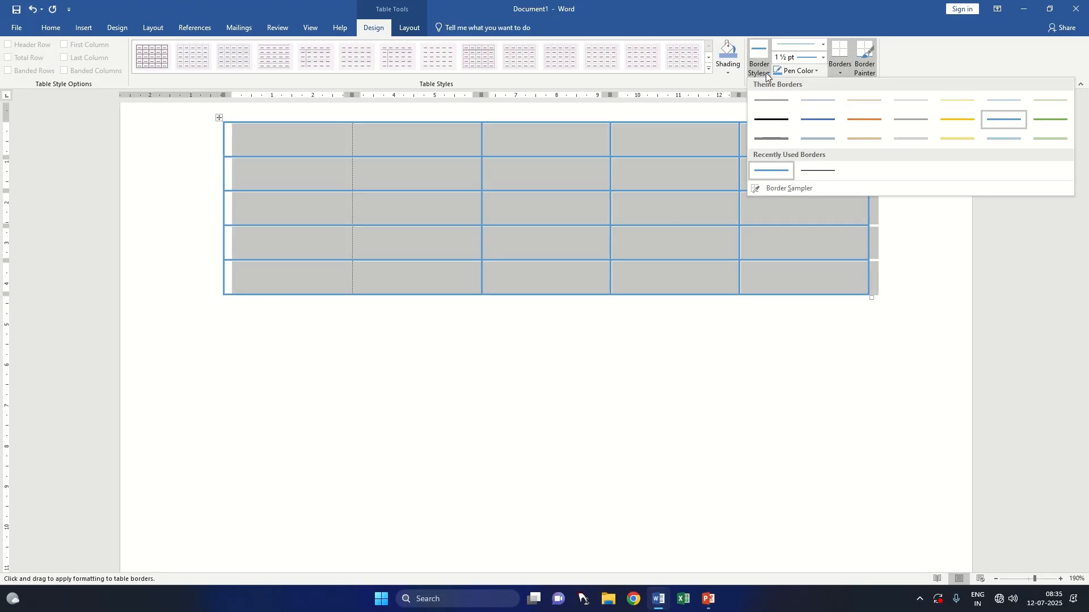
pyautogui.click(765, 73)
pyautogui.click(821, 46)
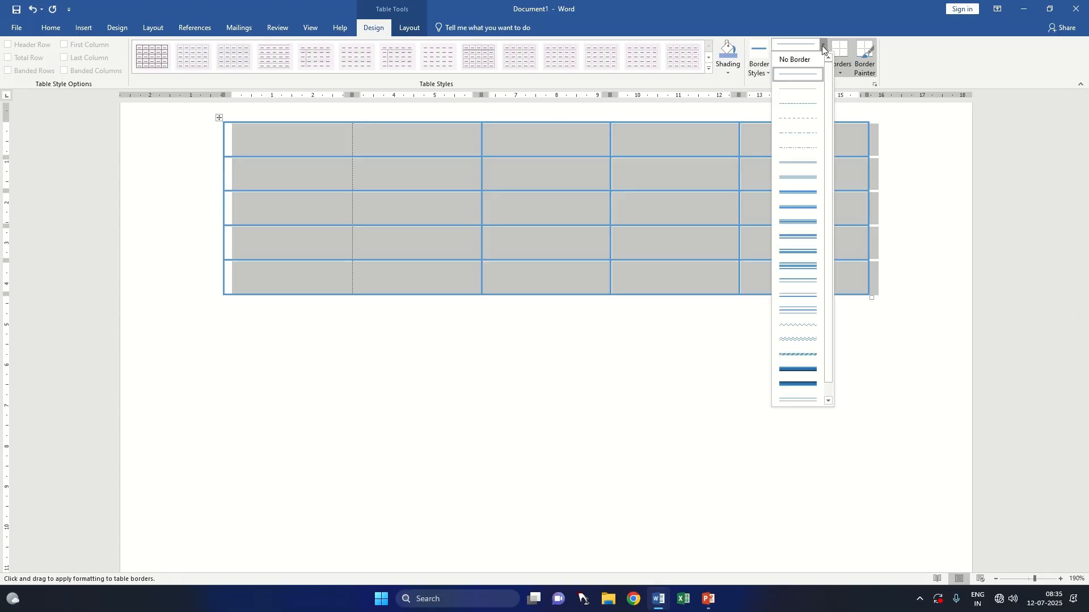
pyautogui.click(811, 220)
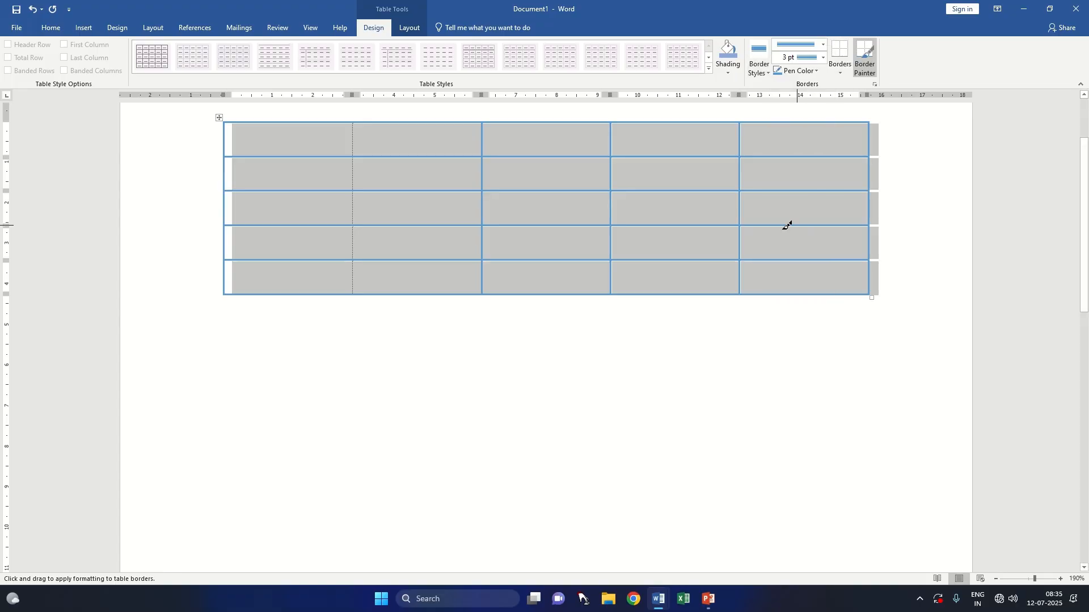
pyautogui.moveTo(565, 157); pyautogui.dragTo(839, 160)
pyautogui.moveTo(297, 153); pyautogui.dragTo(700, 155)
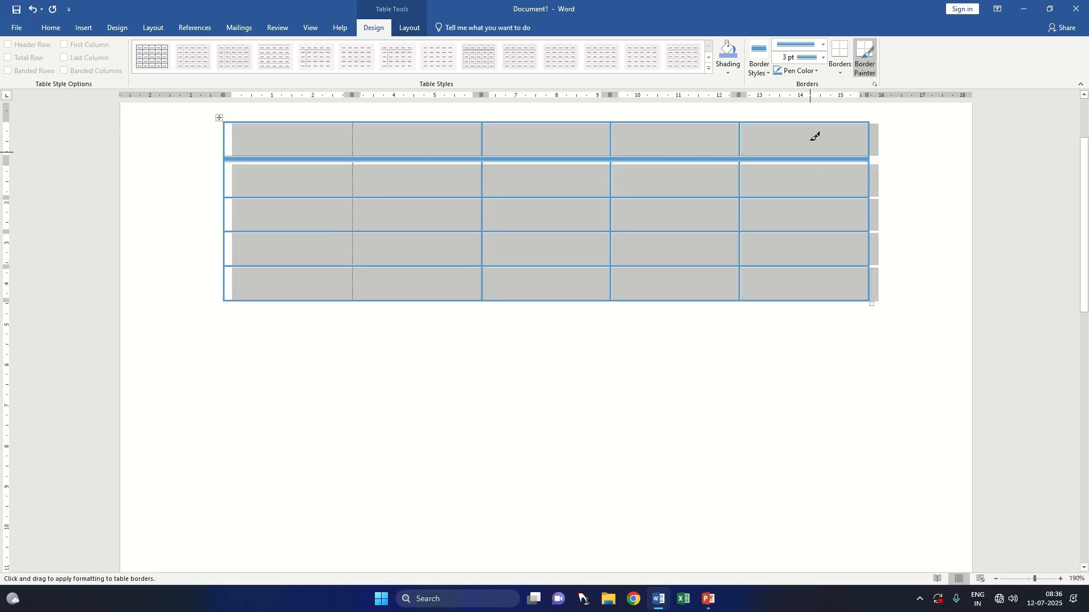
pyautogui.click(822, 45)
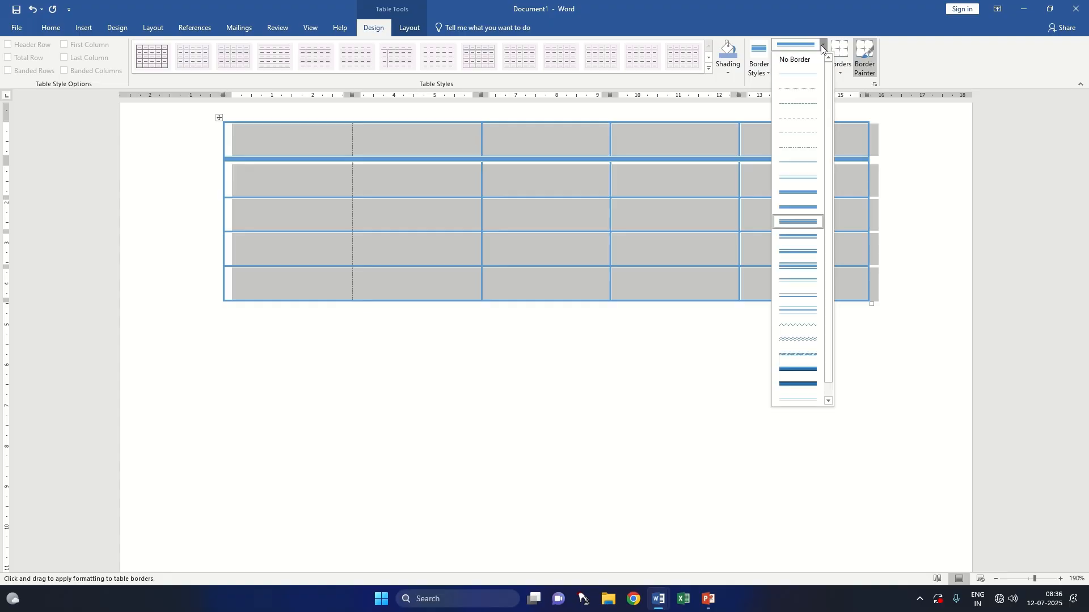
pyautogui.click(821, 46)
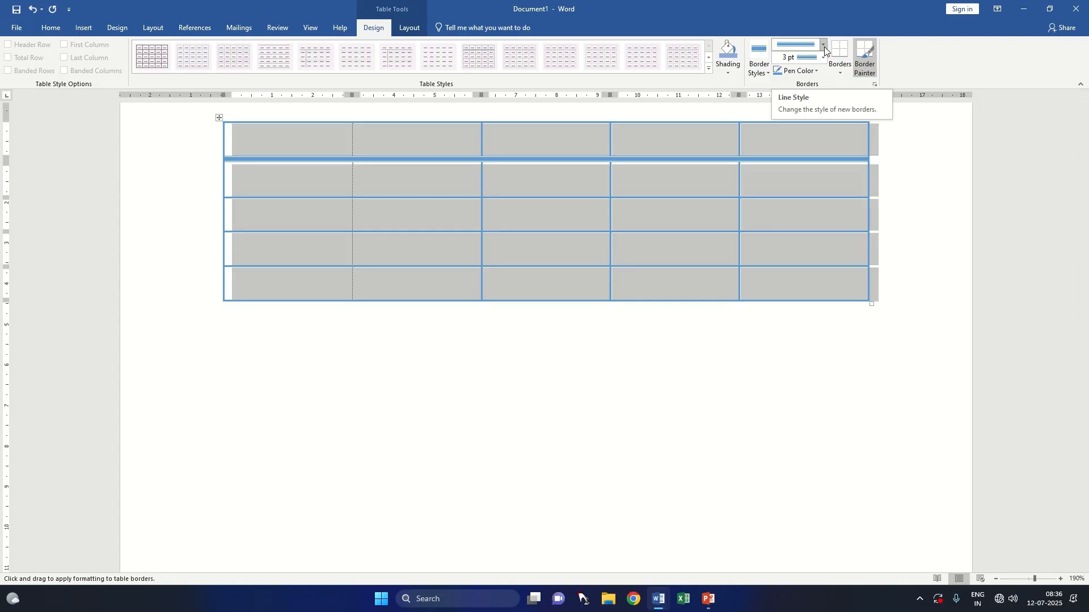
# Step: Choose the 3 pt three-dimensional line style with a dark lower edge and paint it along the border below the table's first row
pyautogui.click(825, 47)
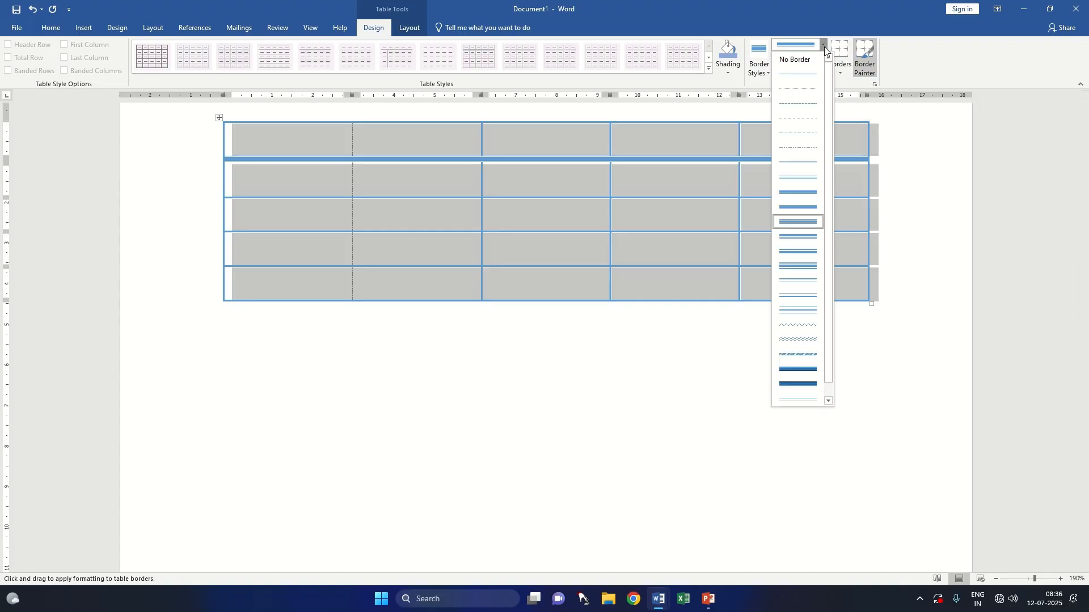
pyautogui.click(807, 368)
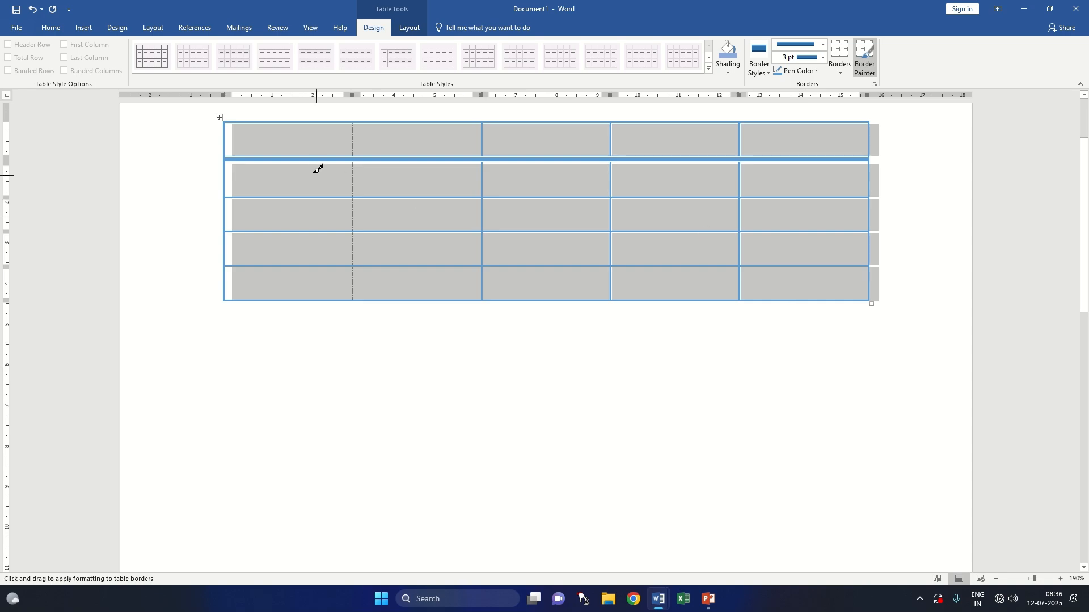
pyautogui.moveTo(311, 155)
pyautogui.mouseDown()
pyautogui.moveTo(588, 171)
pyautogui.moveTo(819, 170)
pyautogui.moveTo(858, 158)
pyautogui.mouseUp()
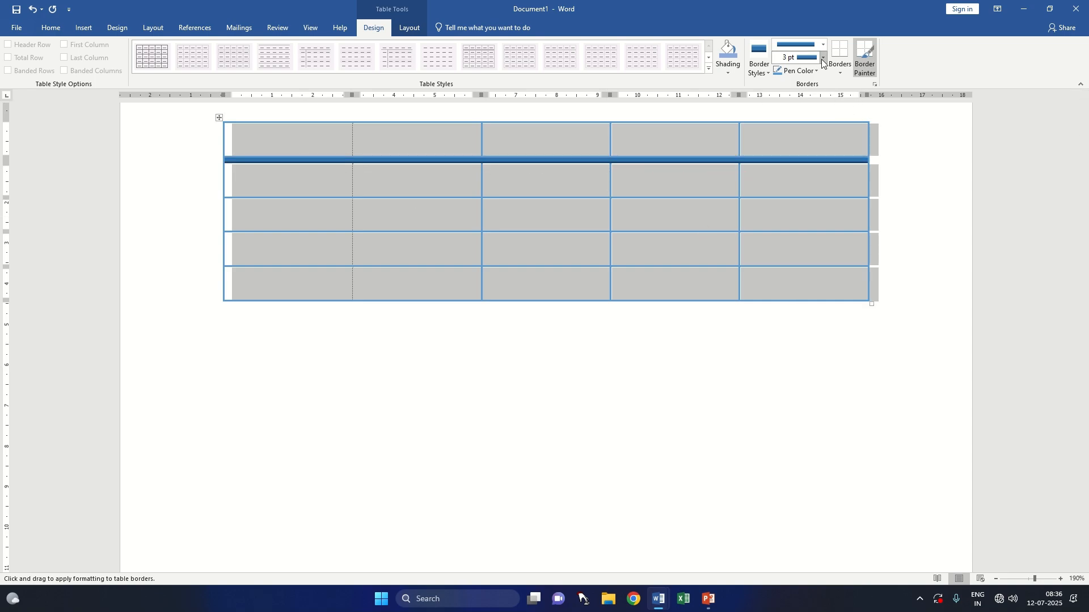
# Step: Set the border line weight to 2 ¼ pt and repaint the border below the table's first row
pyautogui.click(823, 58)
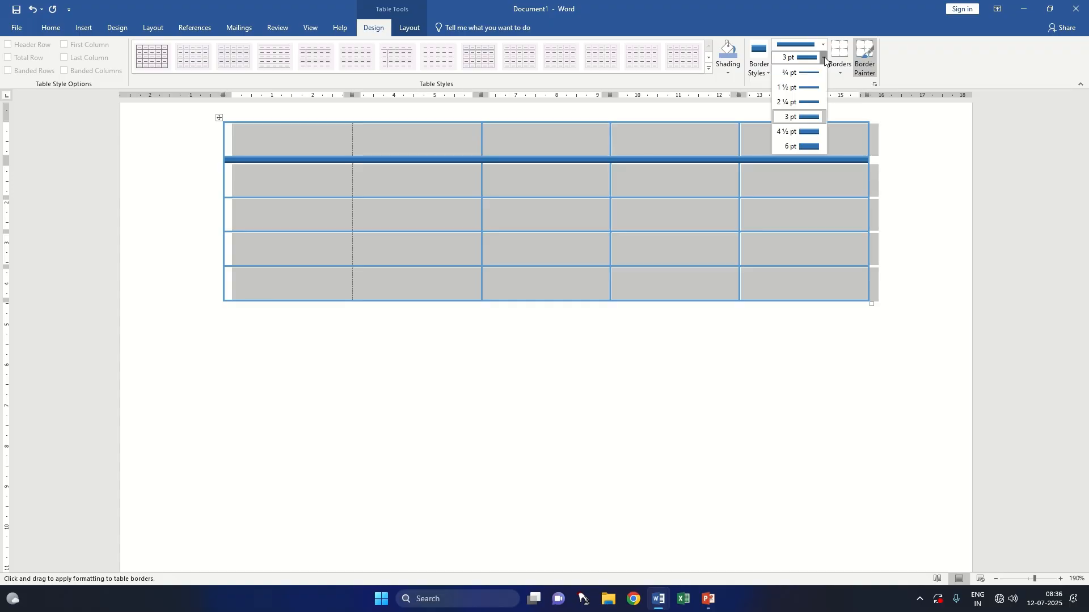
pyautogui.click(824, 58)
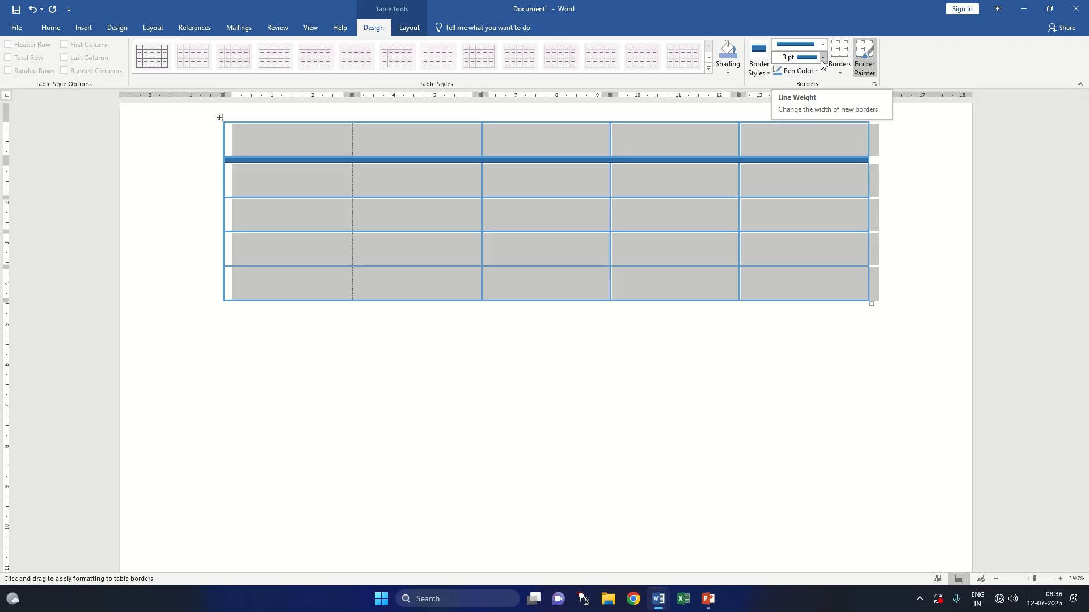
pyautogui.click(821, 60)
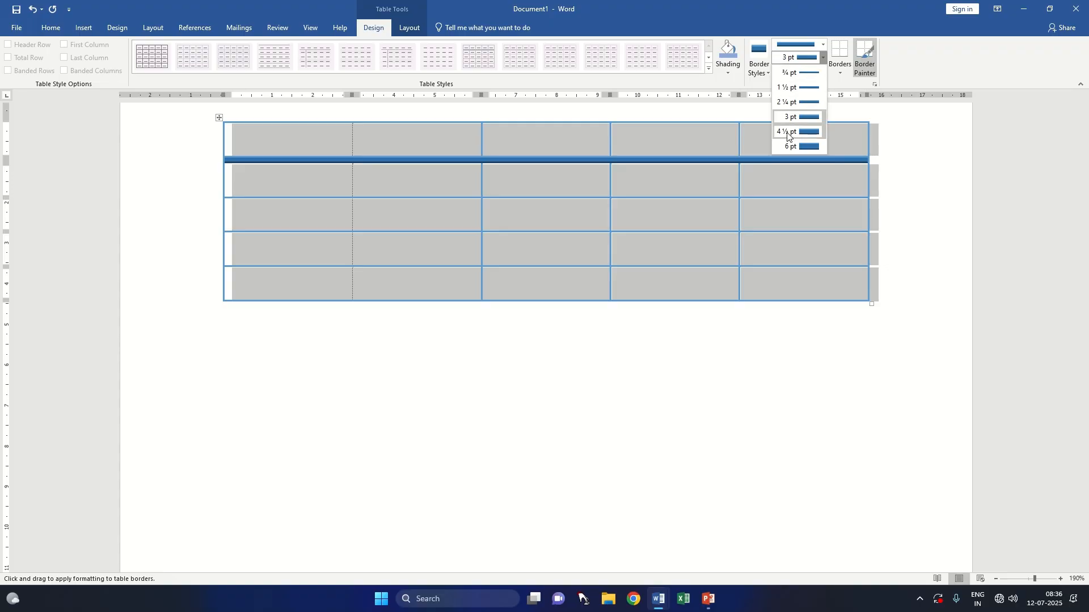
pyautogui.click(802, 102)
pyautogui.click(342, 158)
pyautogui.moveTo(479, 151); pyautogui.dragTo(801, 149)
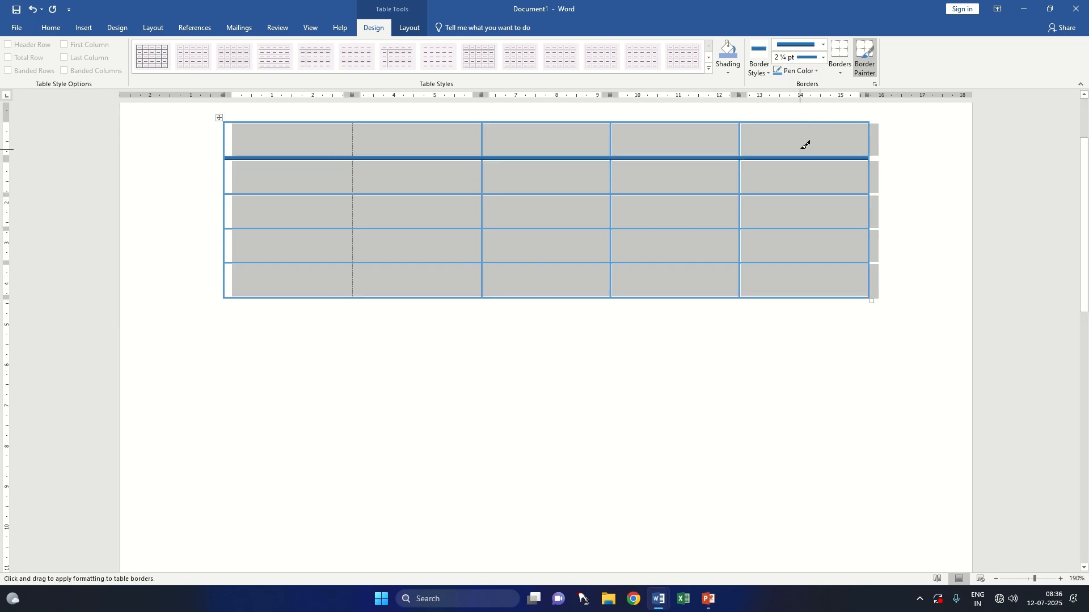
# Step: Set the pen color to a green theme color and repaint the border below the table's first row
pyautogui.click(801, 71)
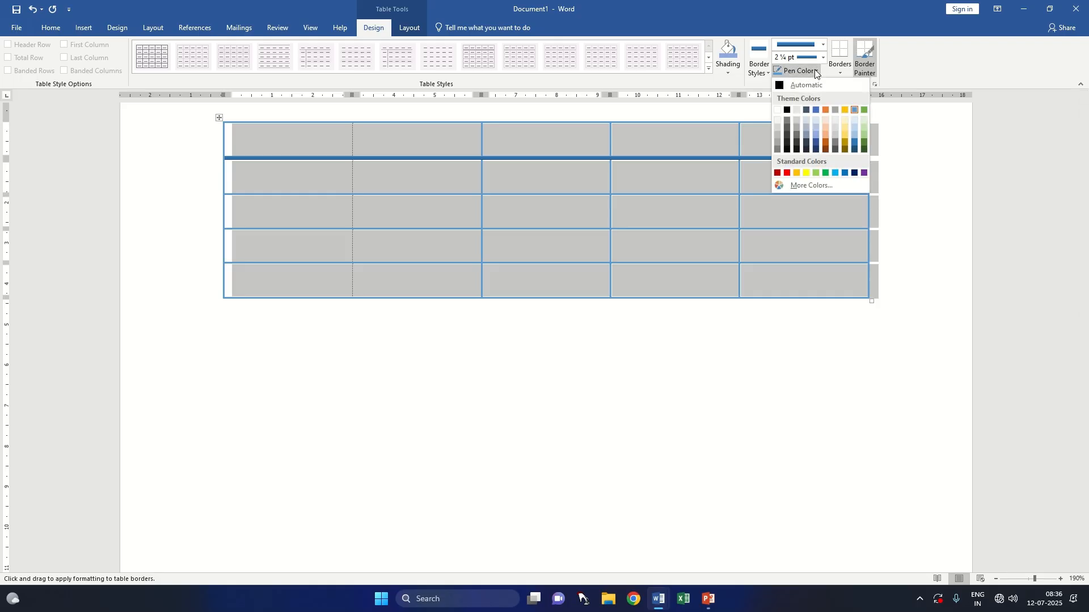
pyautogui.click(863, 136)
pyautogui.moveTo(347, 158); pyautogui.dragTo(866, 155)
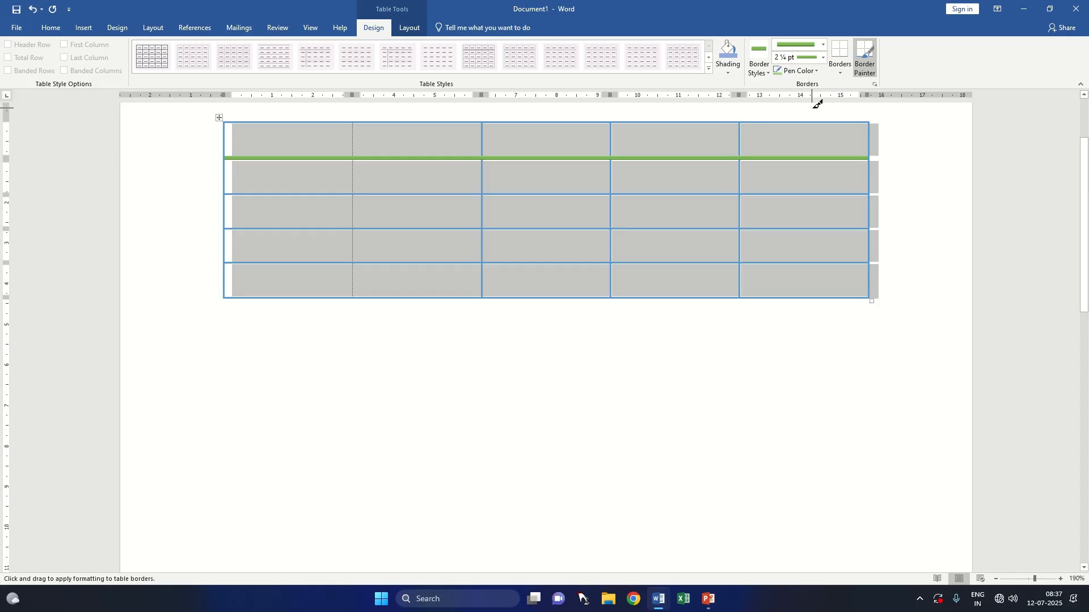
# Step: Examine the border options for the selected table, comparing those in the table design tools with those in the paragraph formatting
pyautogui.click(842, 73)
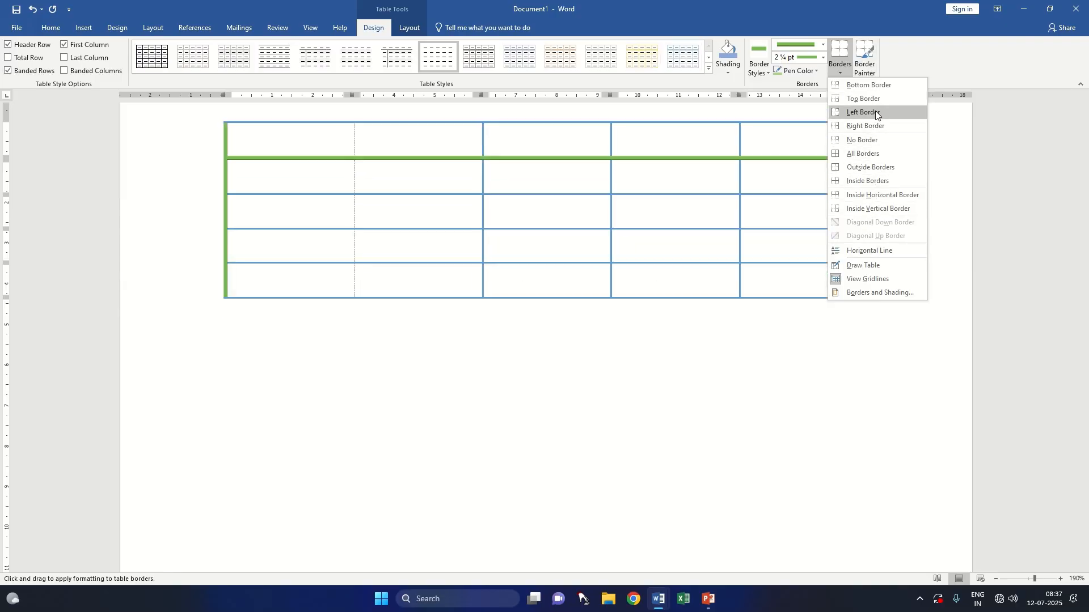
pyautogui.click(65, 33)
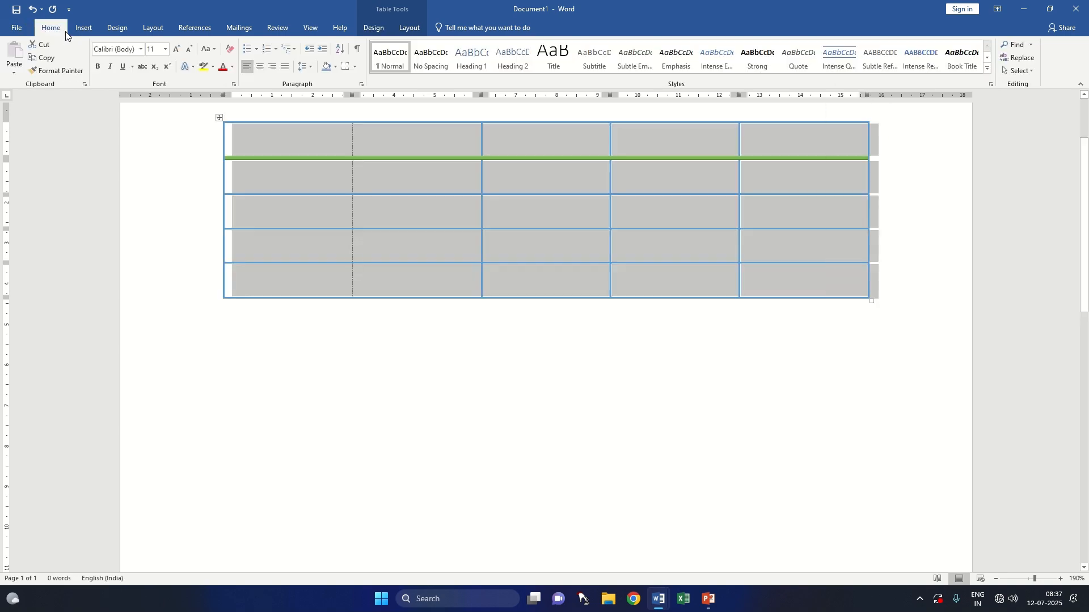
pyautogui.click(355, 66)
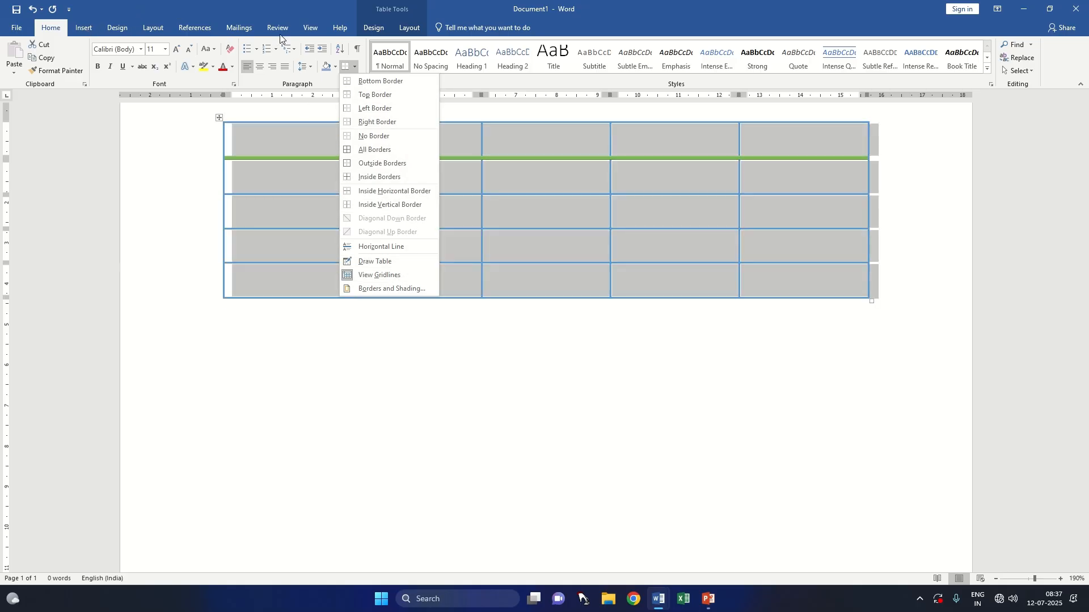
pyautogui.click(370, 26)
pyautogui.click(841, 72)
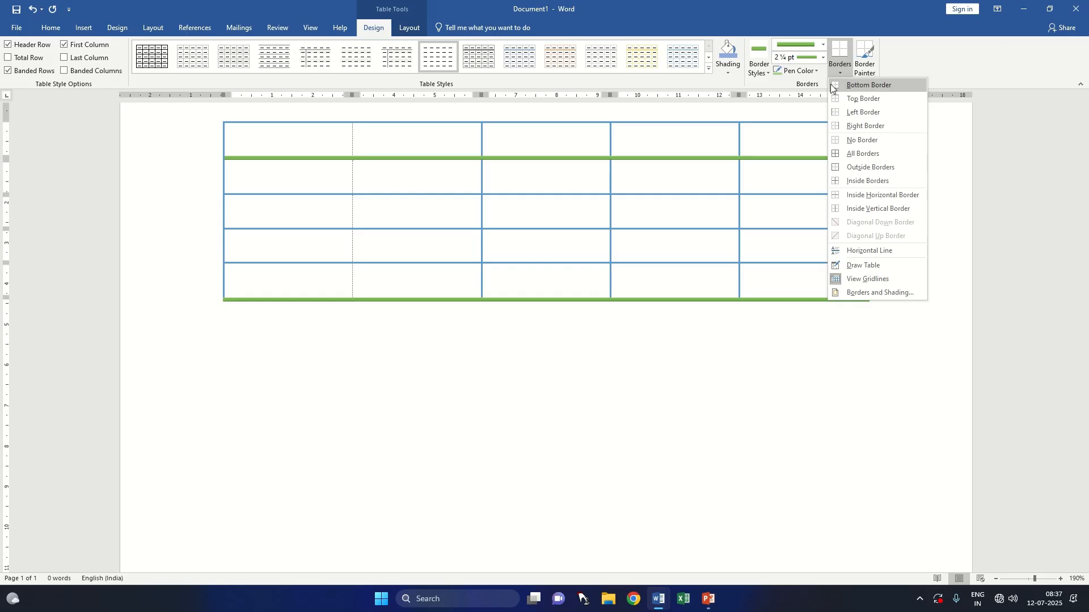
pyautogui.click(52, 27)
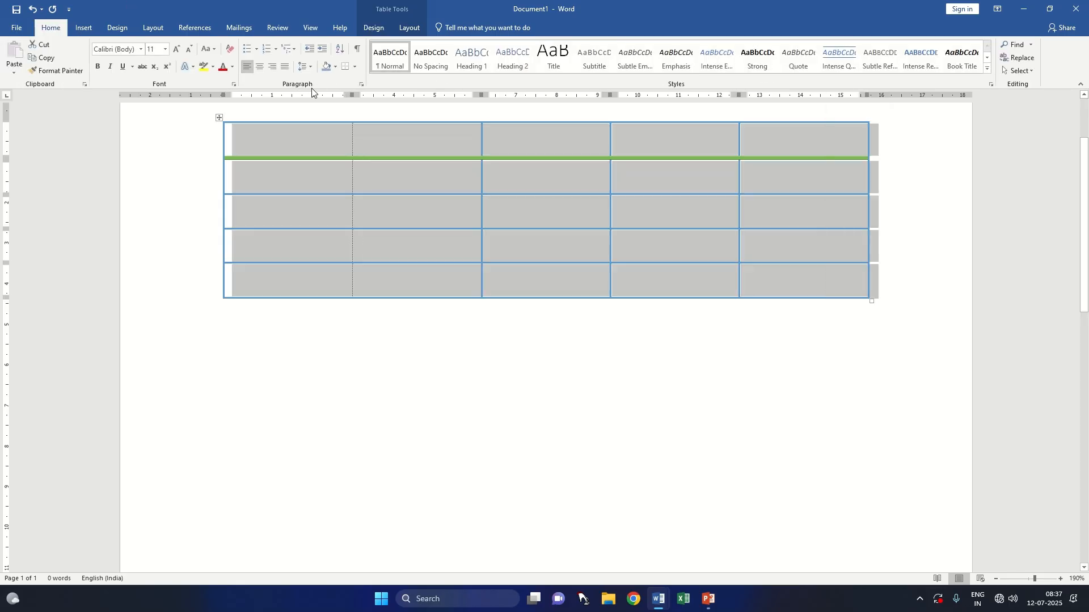
pyautogui.click(355, 68)
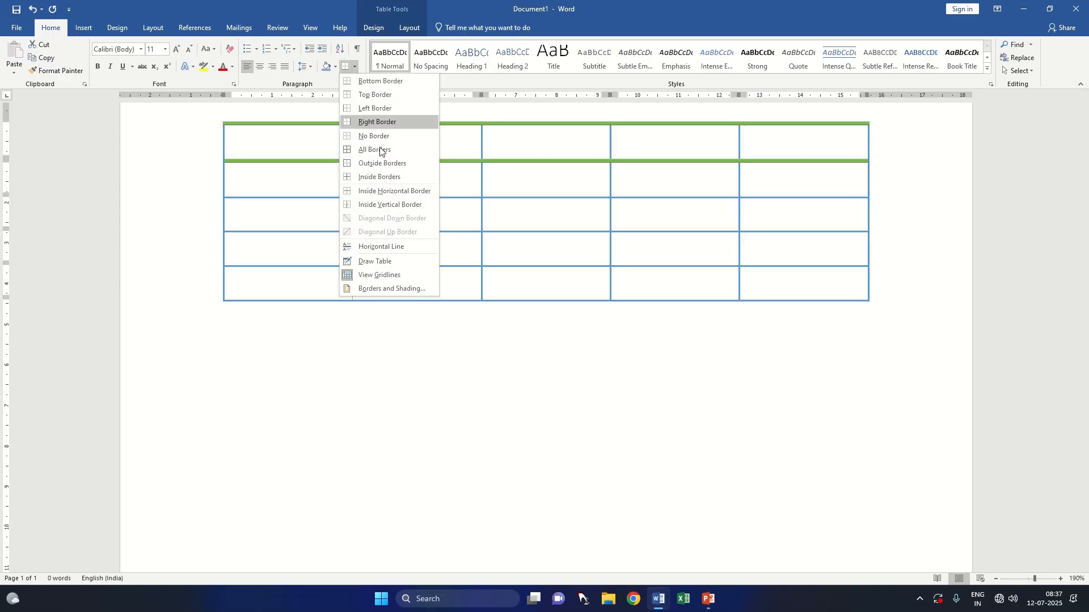
pyautogui.click(379, 32)
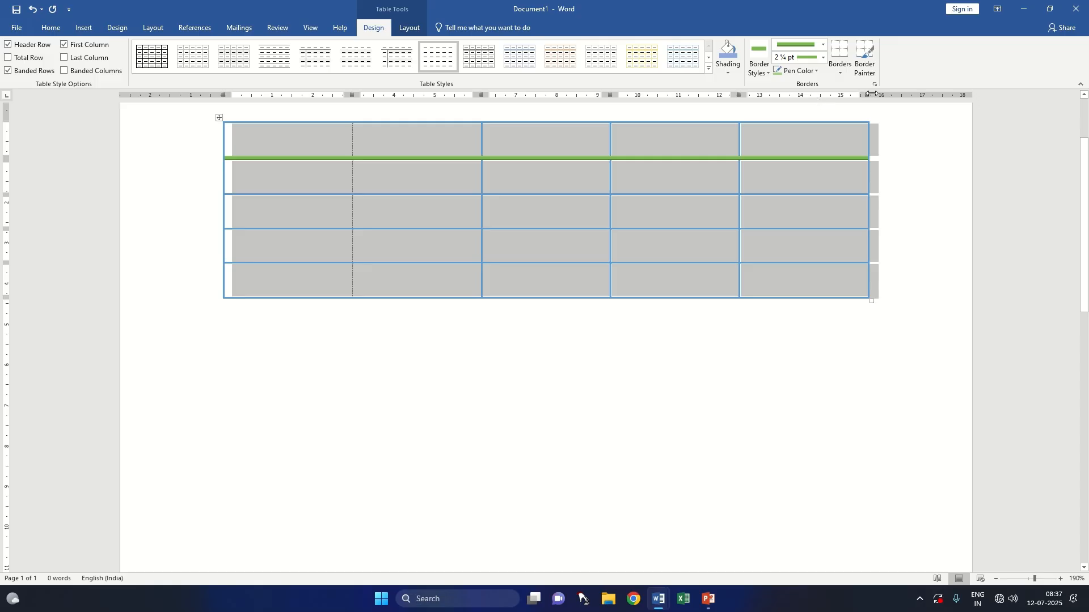
# Step: Apply all borders to the whole table in the current green line style, and remove every border again
pyautogui.click(839, 66)
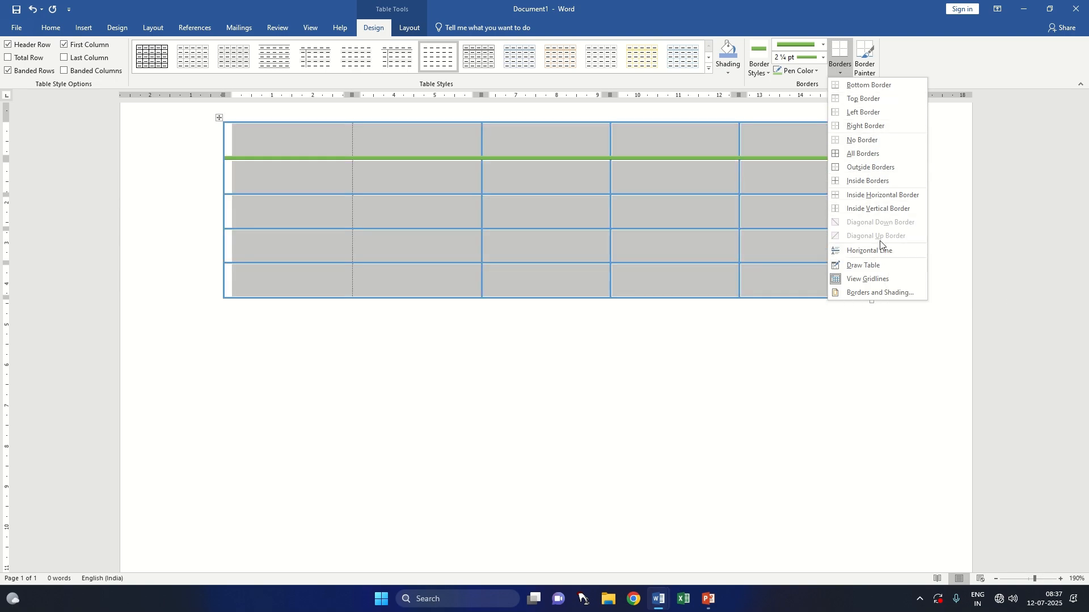
pyautogui.click(863, 154)
pyautogui.click(840, 75)
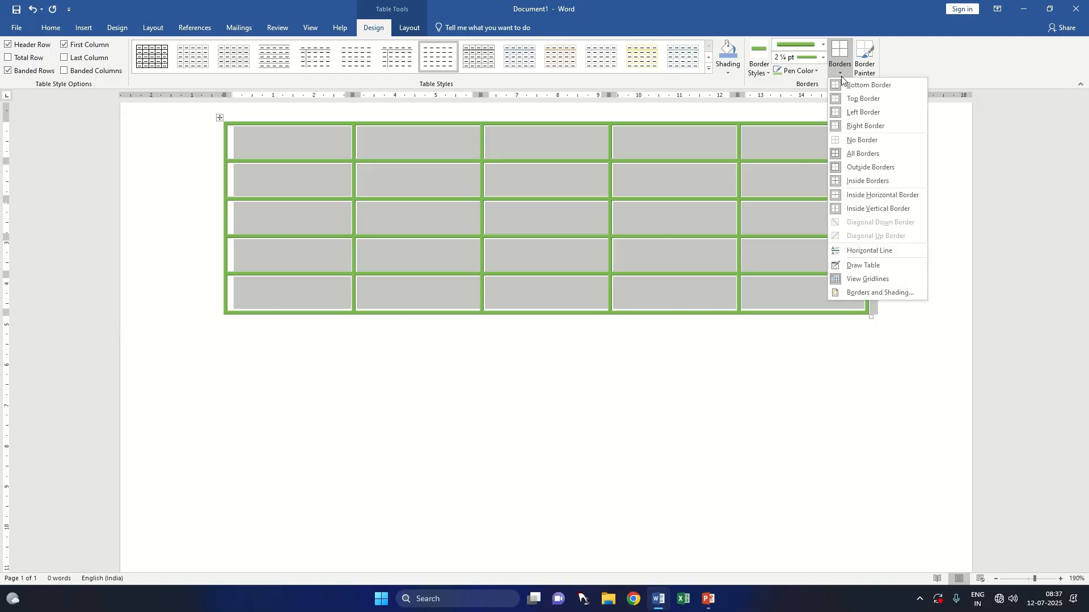
pyautogui.click(861, 140)
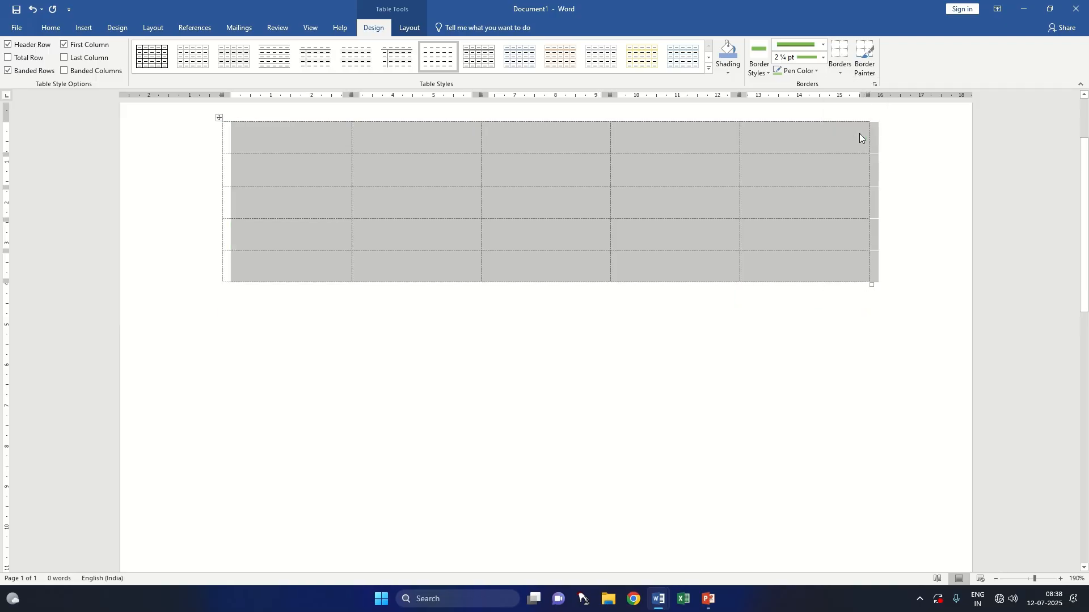
# Step: Set the pen color to the darkest blue theme color and apply all borders to the table
pyautogui.click(817, 70)
pyautogui.click(817, 149)
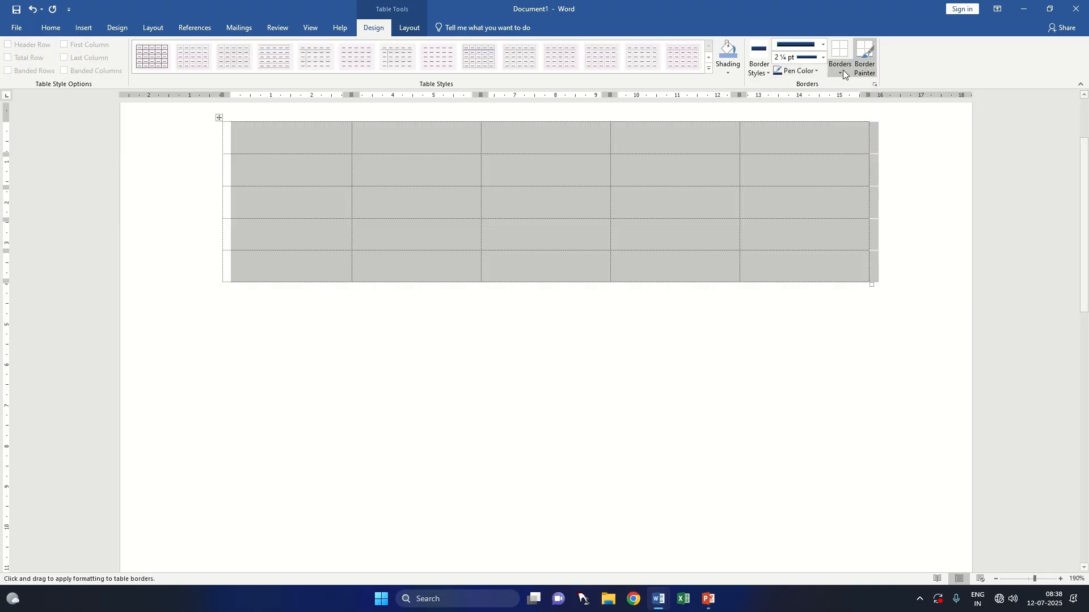
pyautogui.click(841, 71)
pyautogui.click(862, 154)
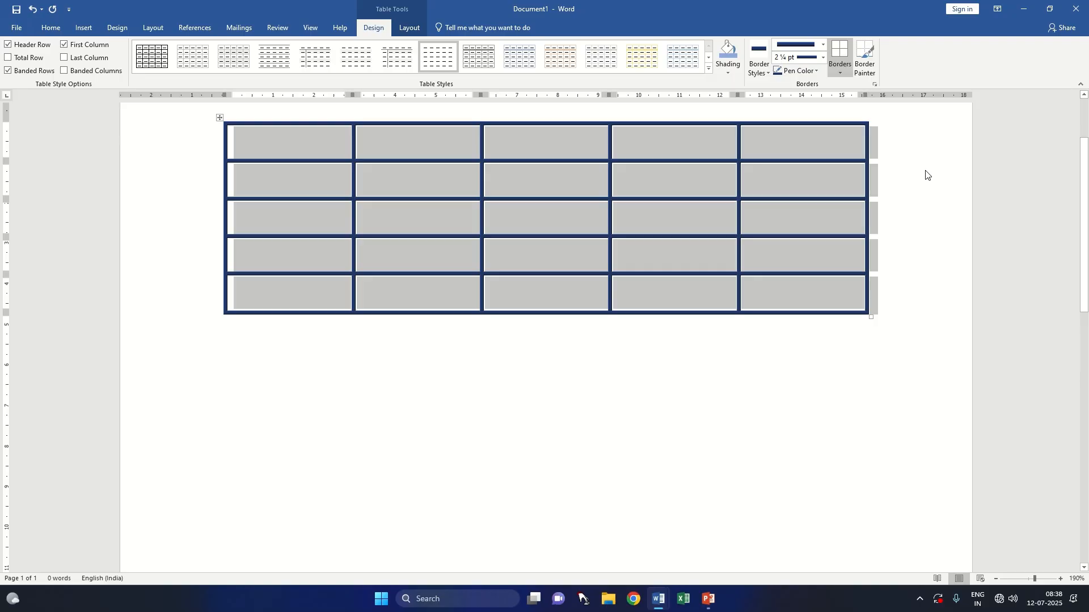
# Step: Try the Border Painter along the table's top and inner borders, and turn the painter off
pyautogui.click(865, 62)
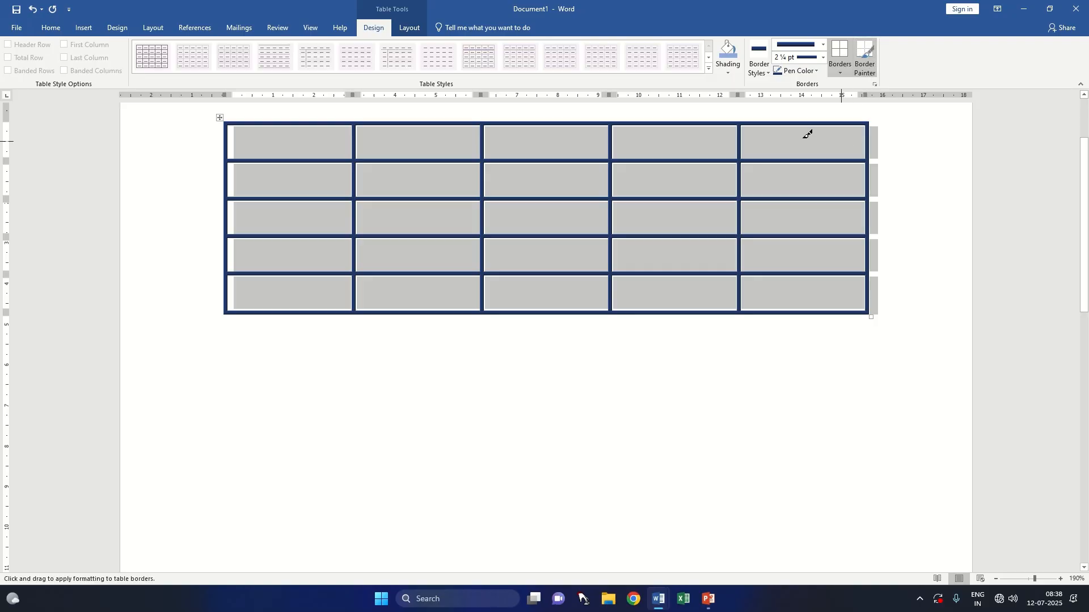
pyautogui.moveTo(245, 124); pyautogui.dragTo(299, 135)
pyautogui.moveTo(228, 156)
pyautogui.mouseDown()
pyautogui.moveTo(360, 207)
pyautogui.moveTo(544, 240)
pyautogui.mouseUp()
pyautogui.moveTo(267, 119); pyautogui.dragTo(560, 132)
pyautogui.click(818, 69)
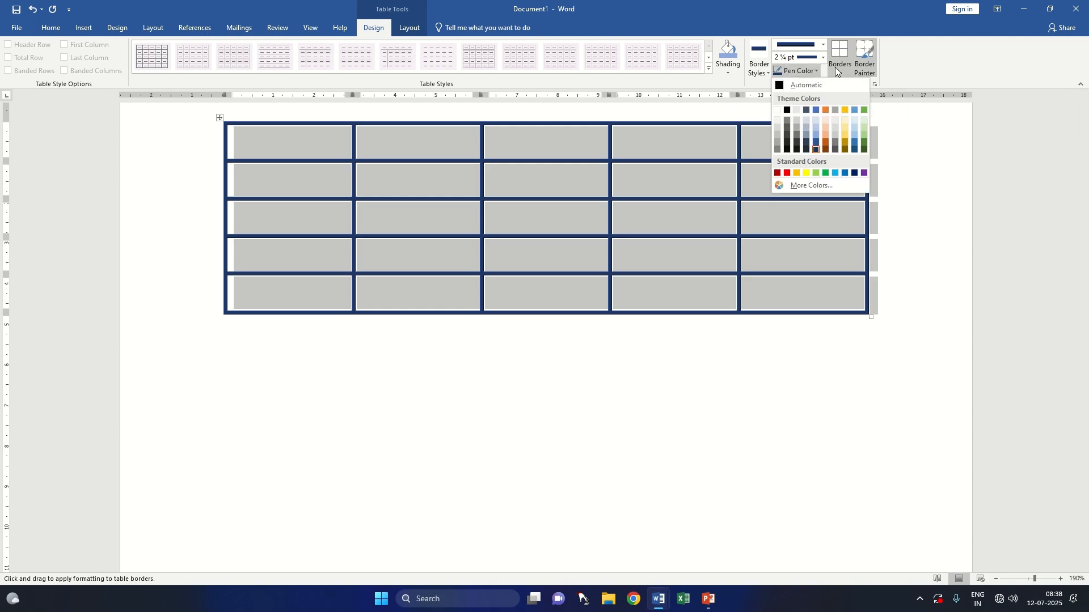
pyautogui.click(865, 56)
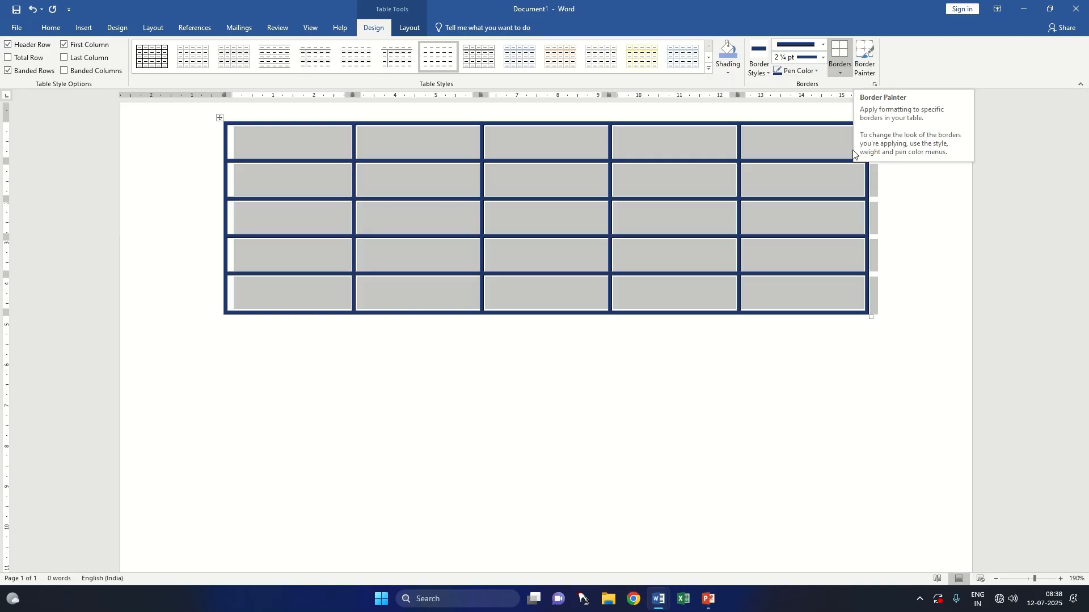
pyautogui.click(870, 70)
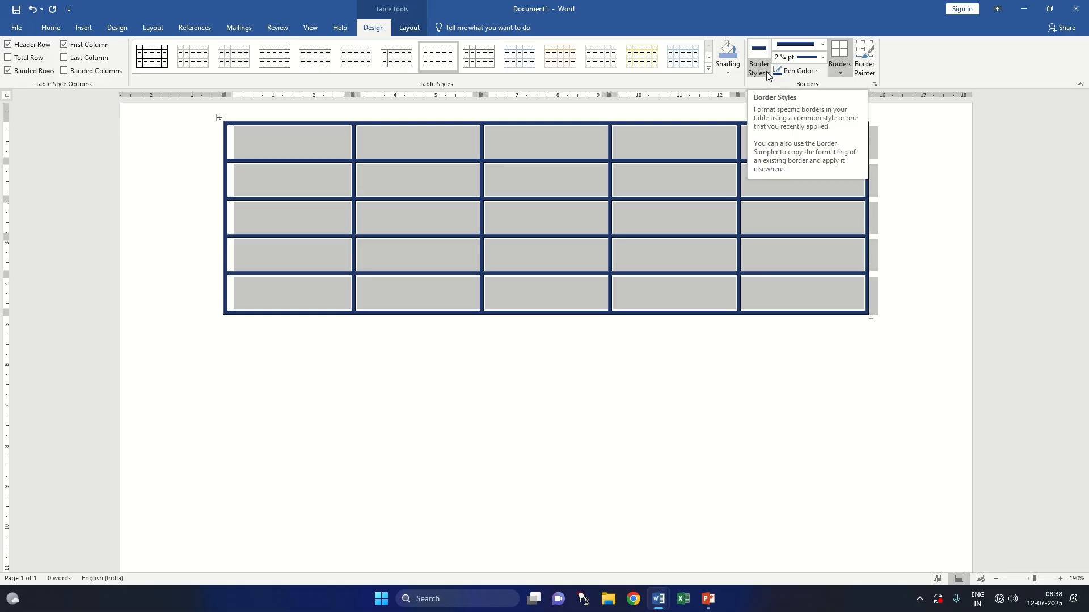
# Step: Toggle the table gridlines twice, and show and hide the page gridlines
pyautogui.click(843, 74)
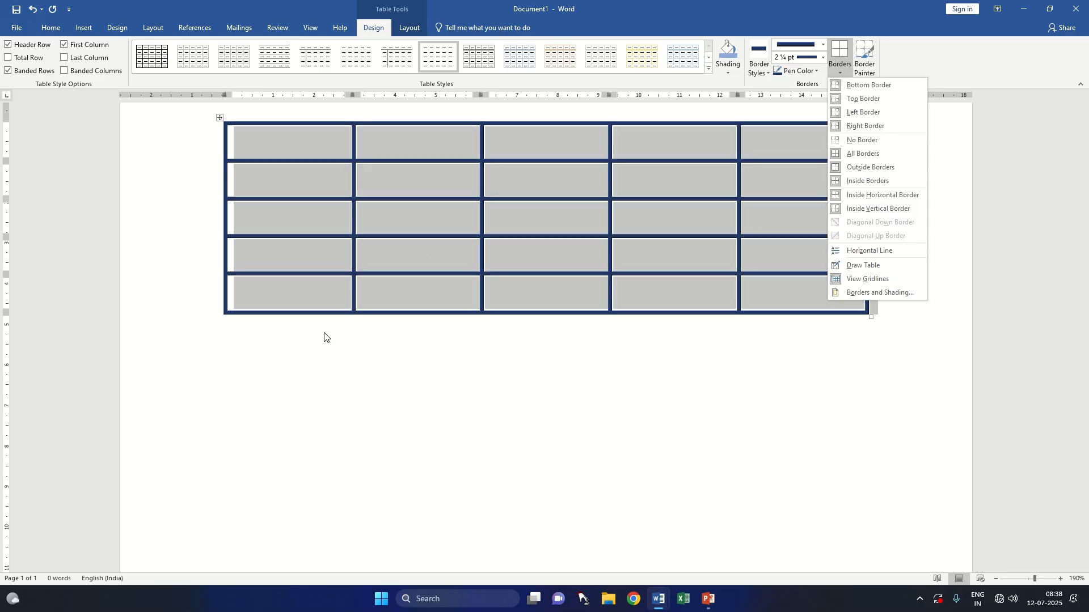
pyautogui.click(280, 355)
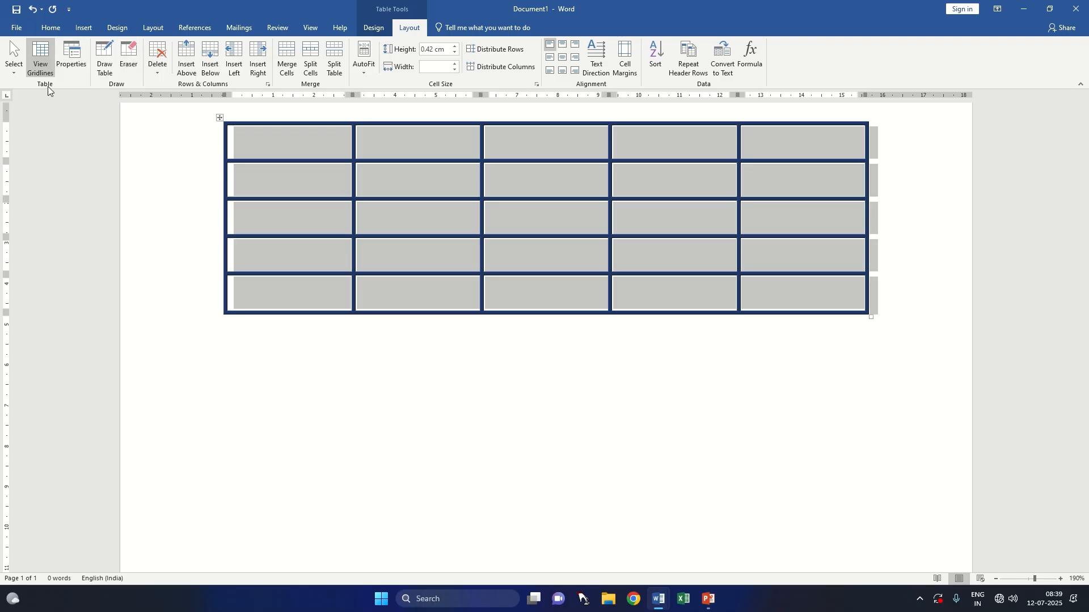
pyautogui.click(42, 57)
pyautogui.click(54, 67)
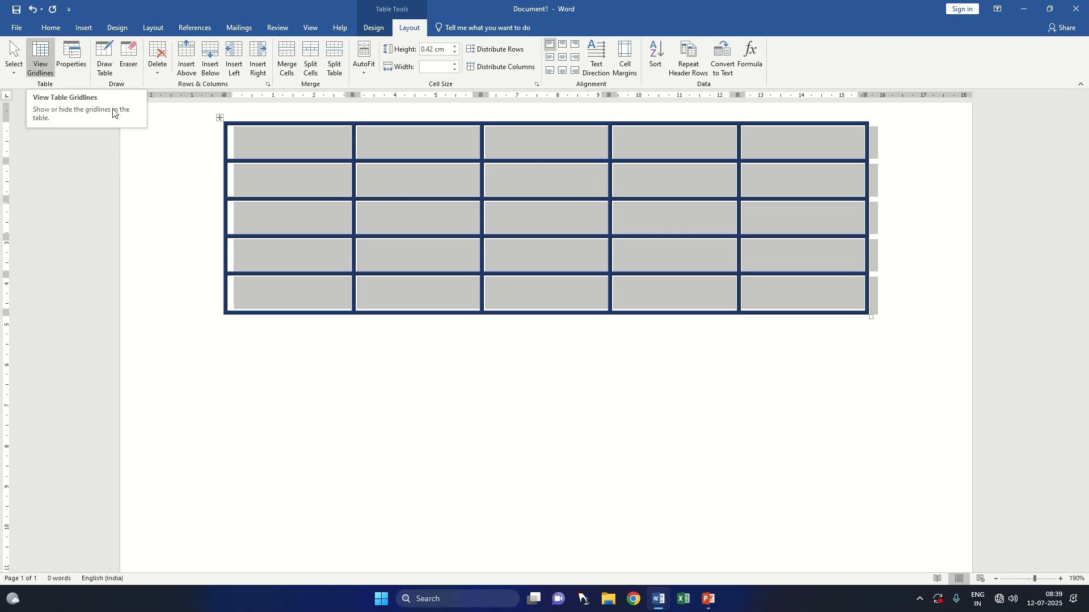
pyautogui.click(311, 28)
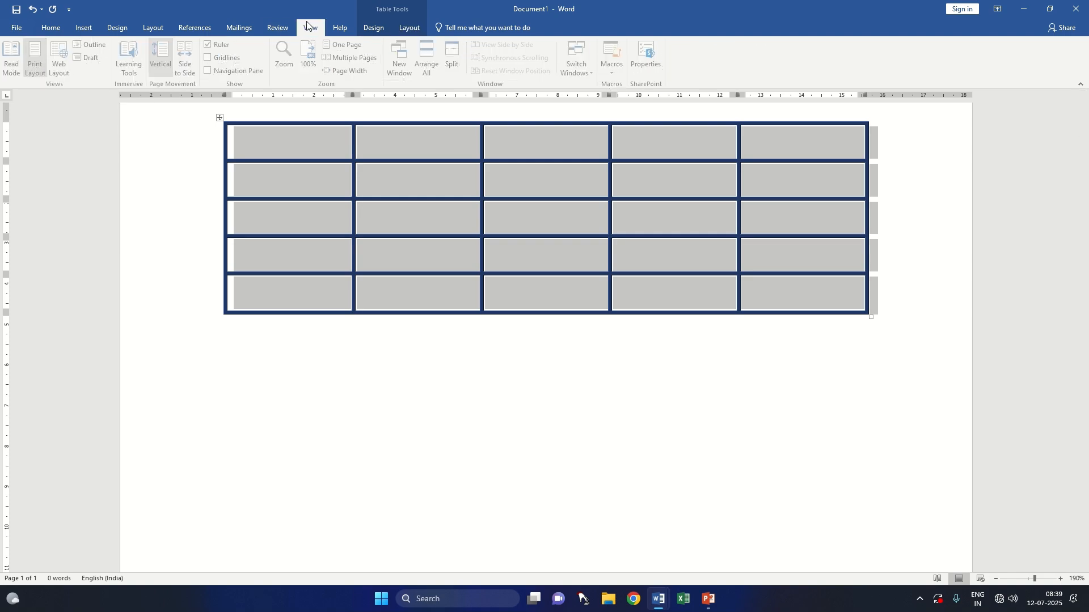
pyautogui.click(212, 59)
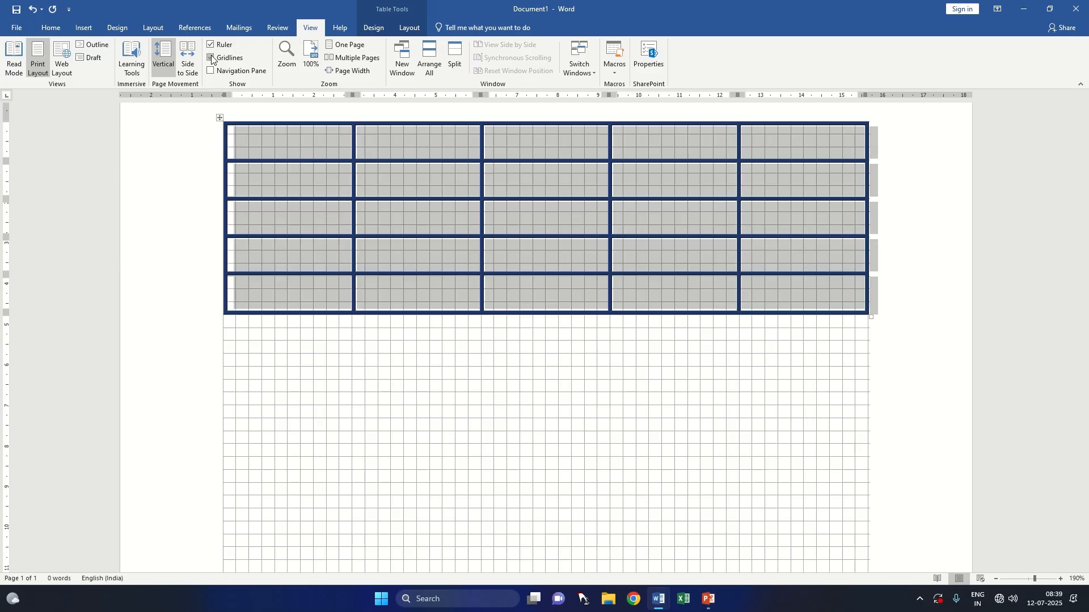
pyautogui.click(212, 59)
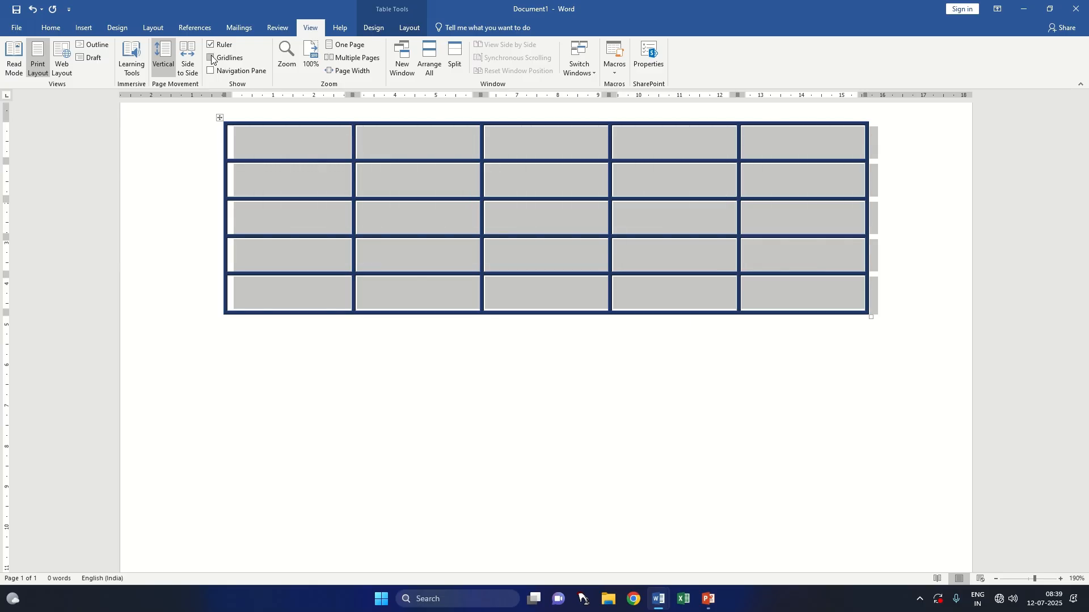
# Step: Examine the row, column and cell settings in the Table Properties dialog and close it without changes
pyautogui.click(403, 28)
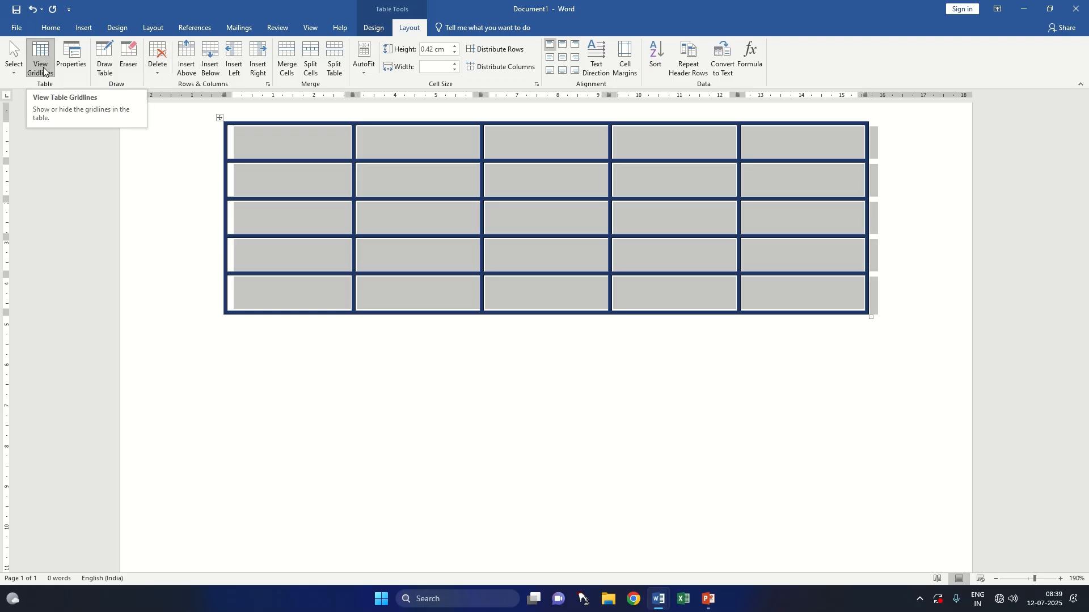
pyautogui.click(76, 67)
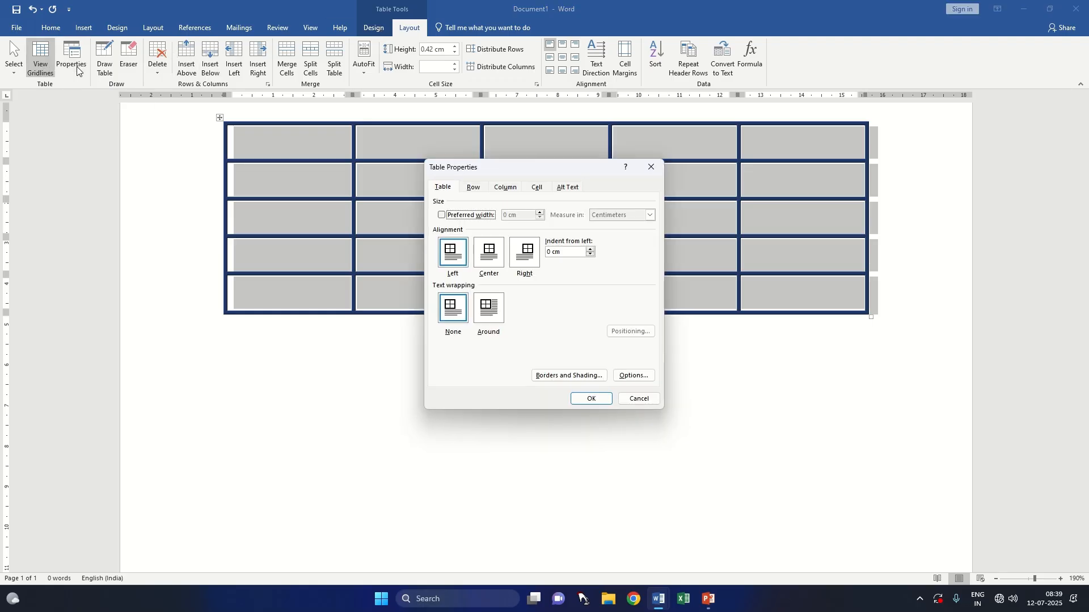
pyautogui.click(471, 189)
pyautogui.click(505, 189)
pyautogui.click(536, 192)
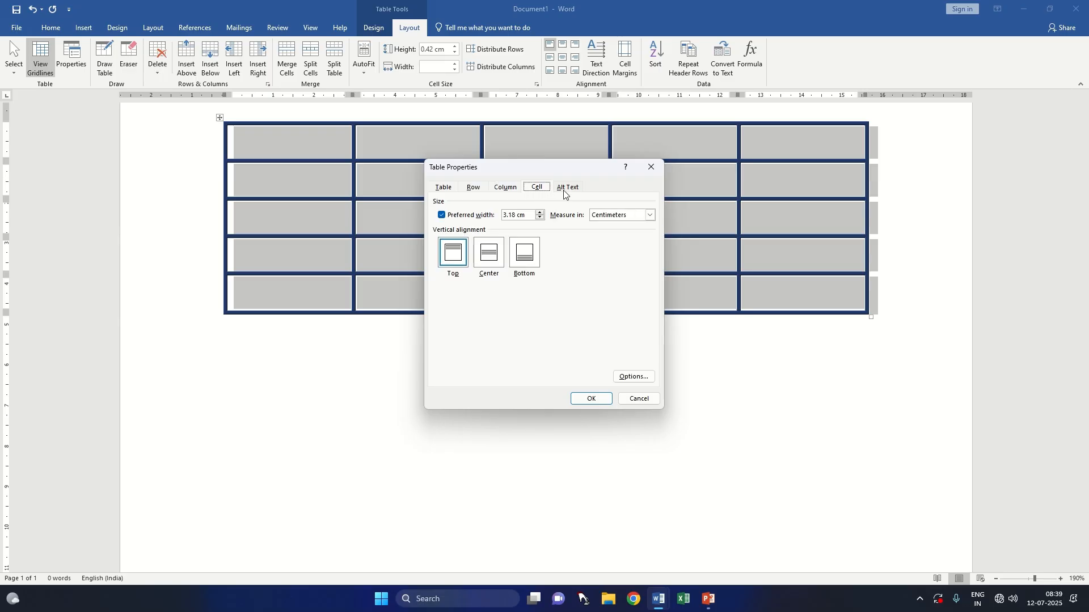
pyautogui.click(652, 166)
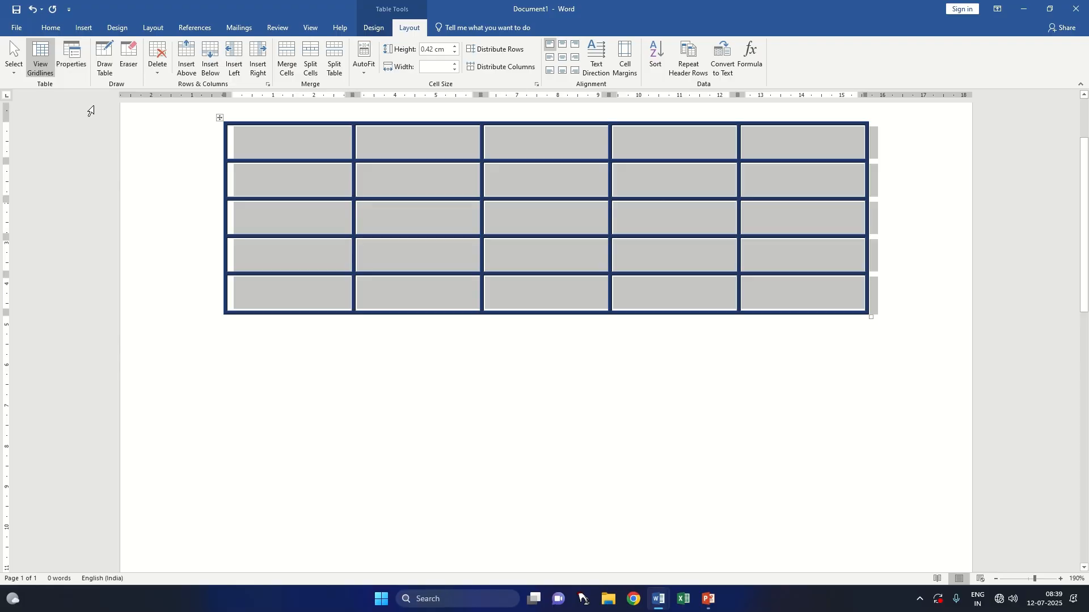
# Step: Enter the headings NAME and CLASS in the first two cells of the table's top row
pyautogui.click(13, 73)
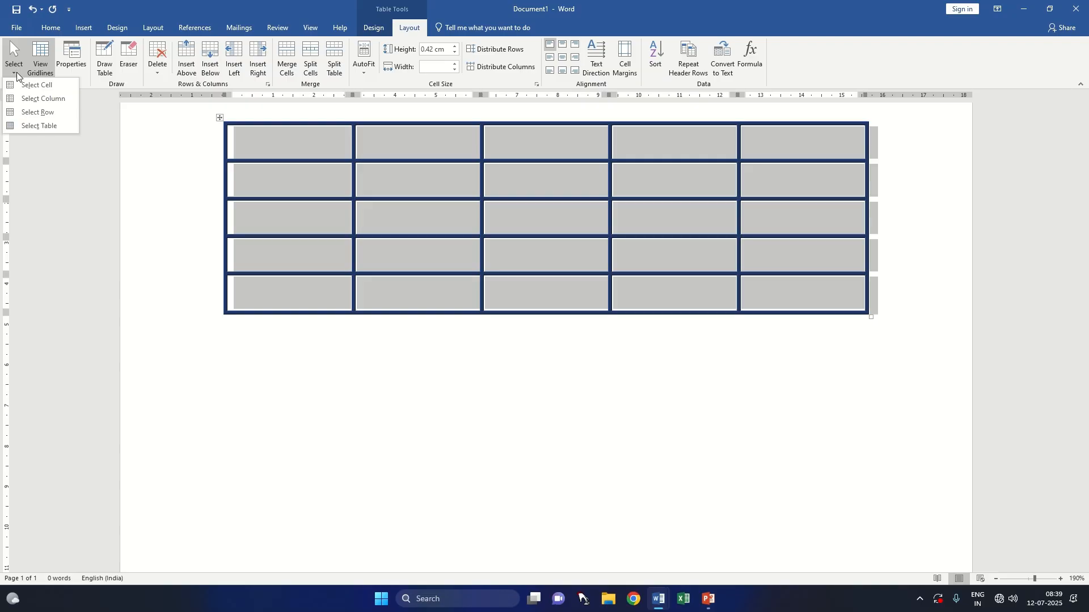
pyautogui.click(69, 124)
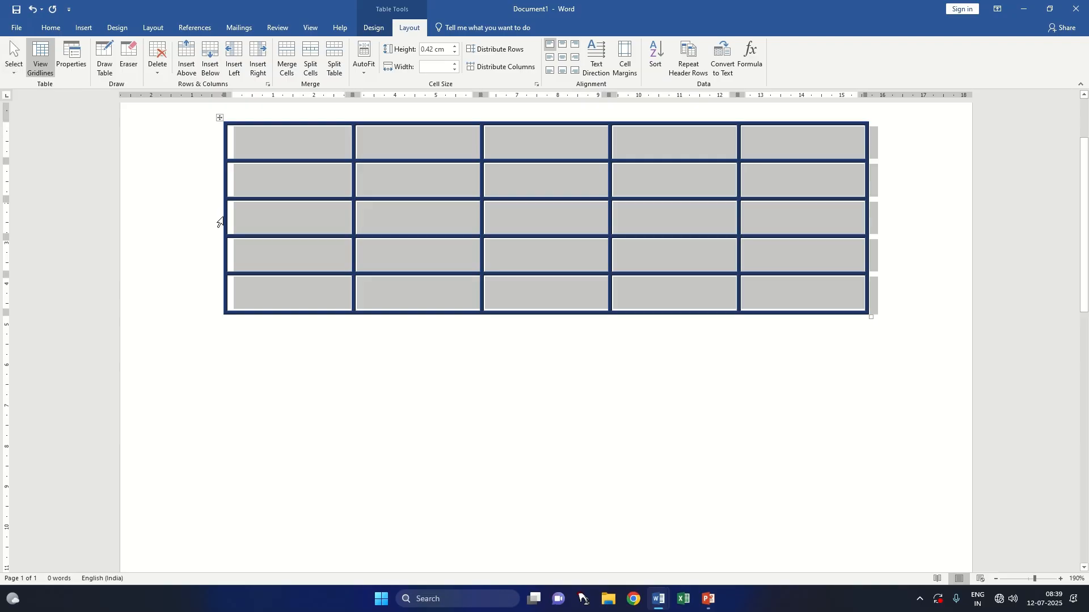
pyautogui.click(252, 158)
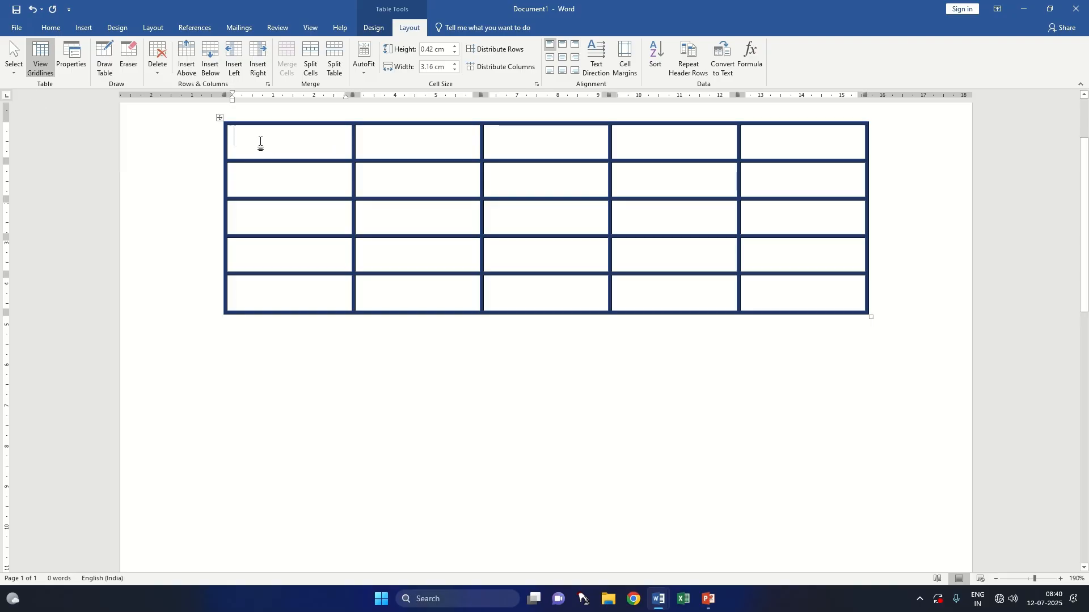
pyautogui.write('NAME')
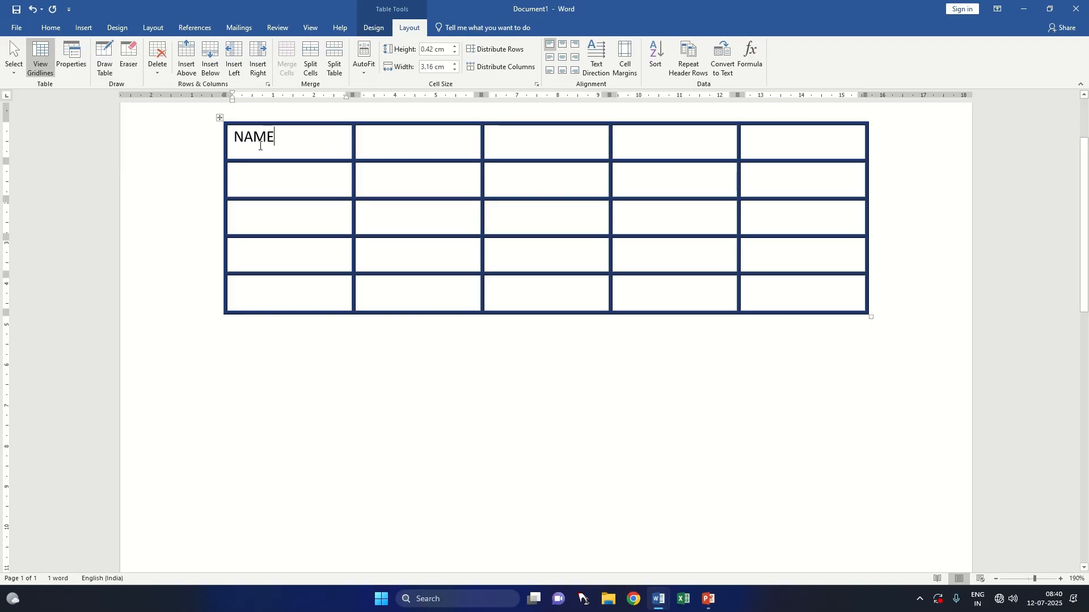
pyautogui.press('Tab')
pyautogui.write('C')
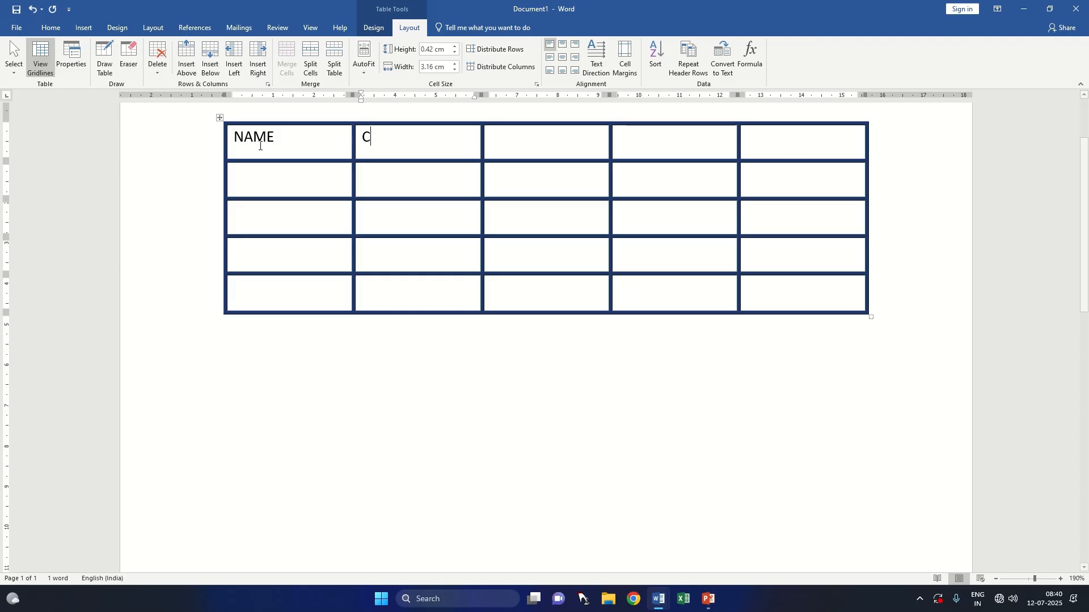
pyautogui.write('LASS')
pyautogui.press('Tab')
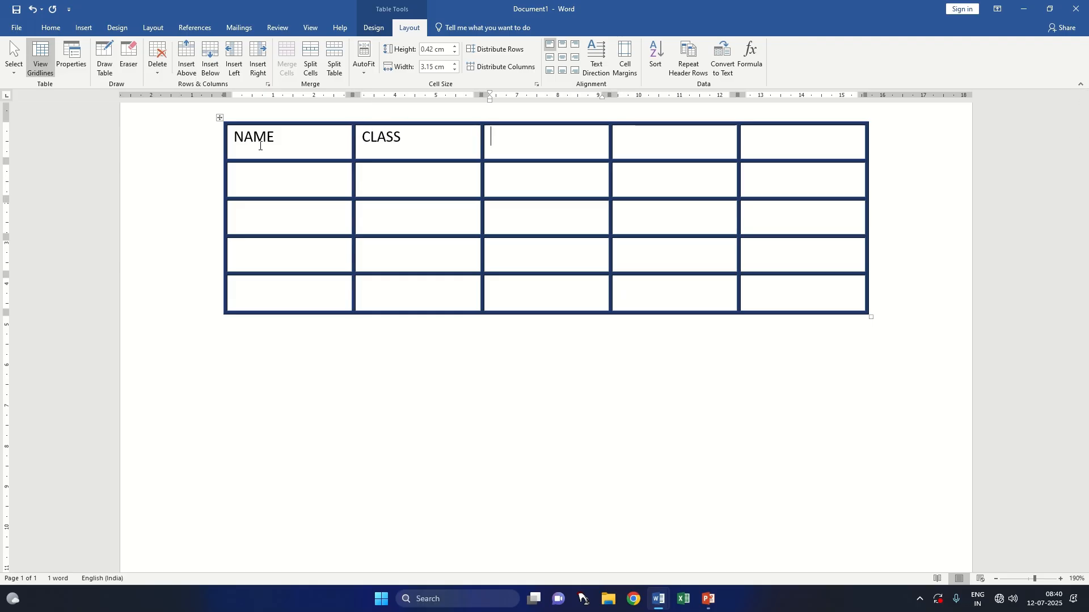
# Step: Enter the headings ENGLISH, MATH and COMPUTER in the remaining three cells of the top row
pyautogui.write('ENGLISH MATH')
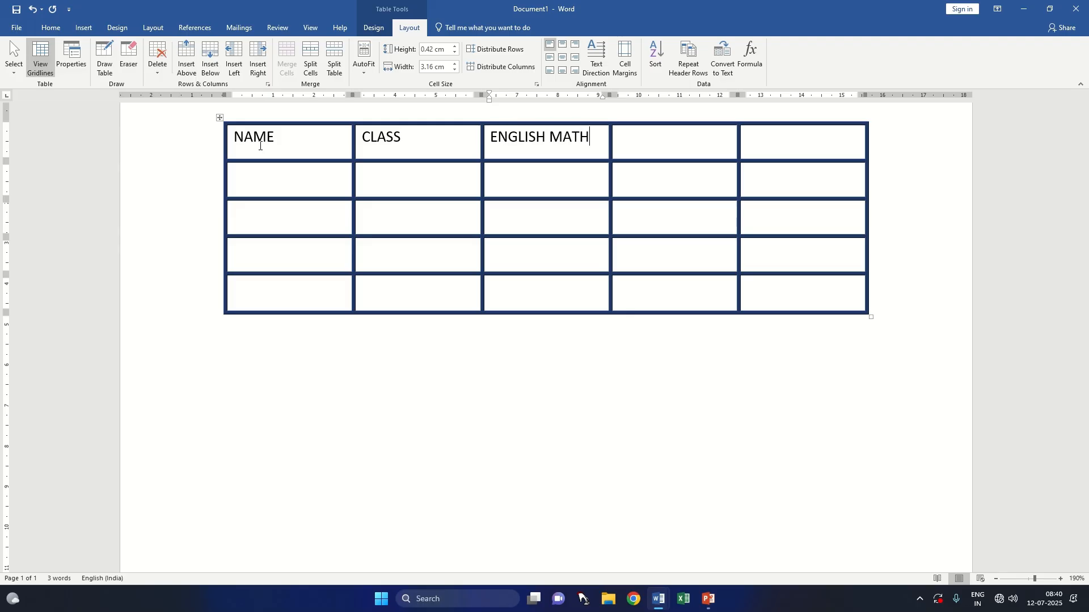
pyautogui.press('BackSpace')
pyautogui.press('BackSpace')
pyautogui.press('BackSpace')
pyautogui.press('BackSpace')
pyautogui.press('BackSpace')
pyautogui.press('BackSpace')
pyautogui.press('Tab')
pyautogui.write('MATH')
pyautogui.press('Tab')
pyautogui.write('COMPUTER')
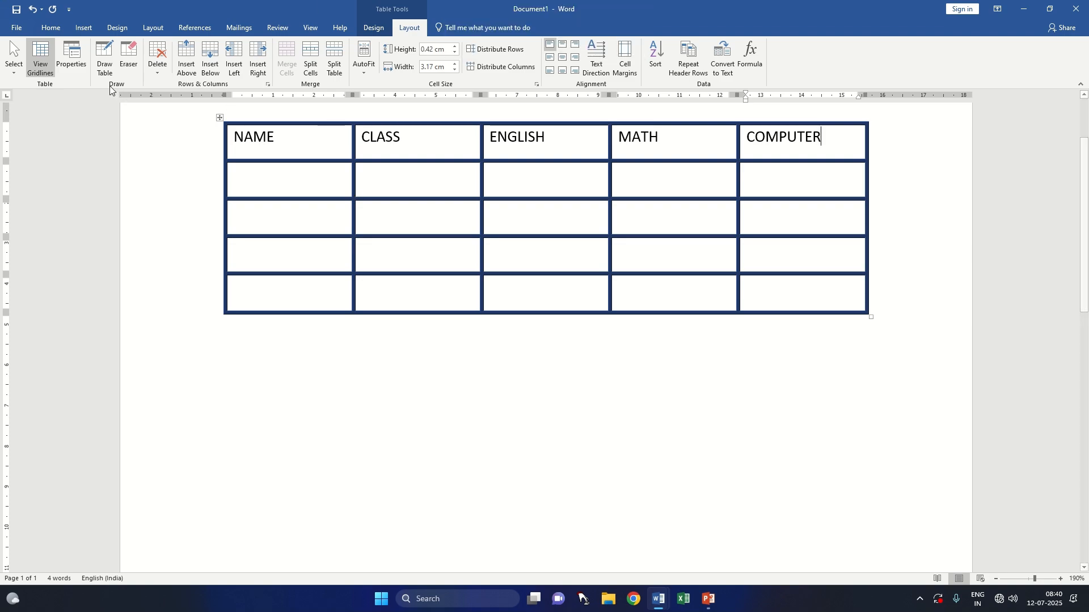
# Step: Select in turn the COMPUTER cell, its whole column and the whole header row
pyautogui.click(14, 59)
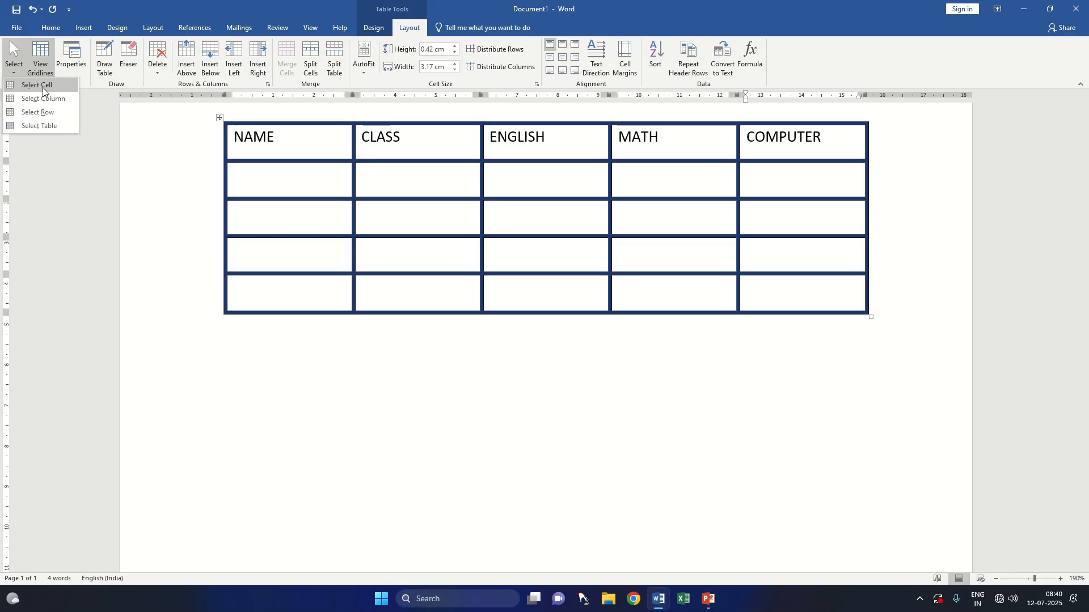
pyautogui.click(832, 144)
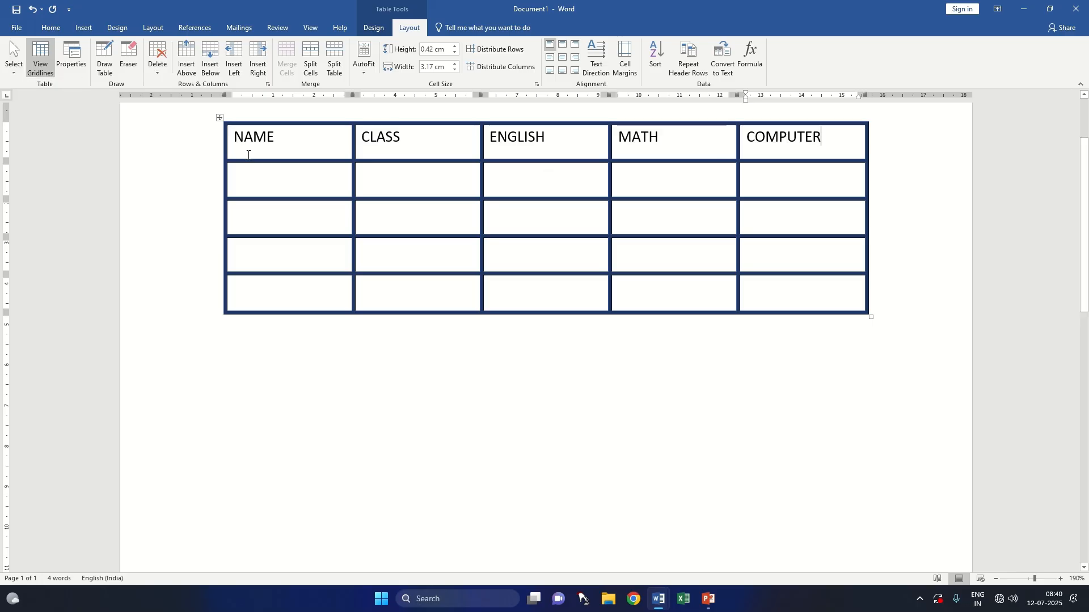
pyautogui.click(14, 62)
pyautogui.click(21, 80)
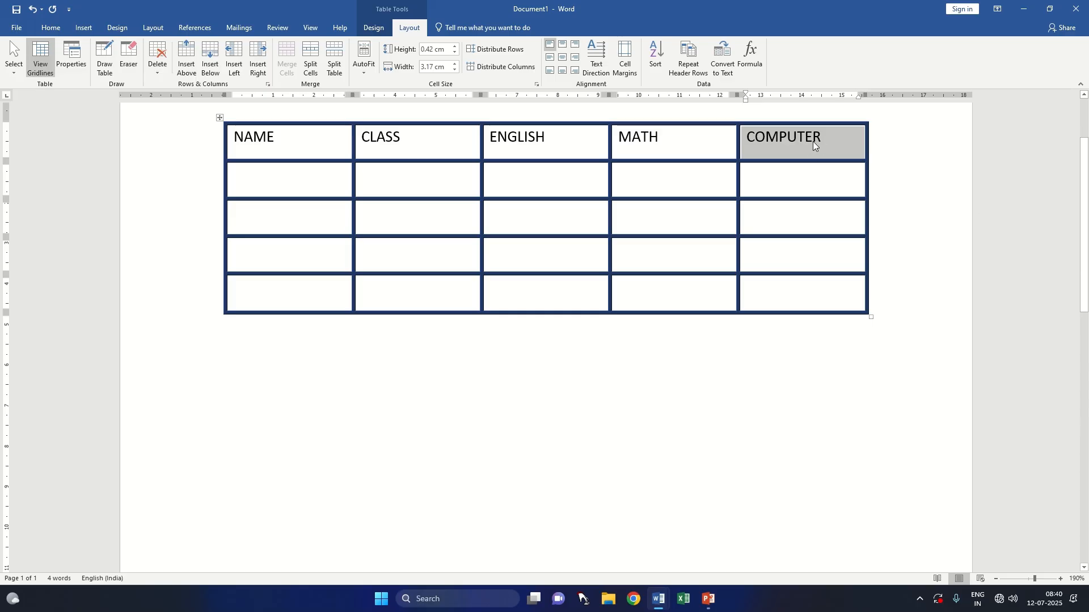
pyautogui.click(13, 67)
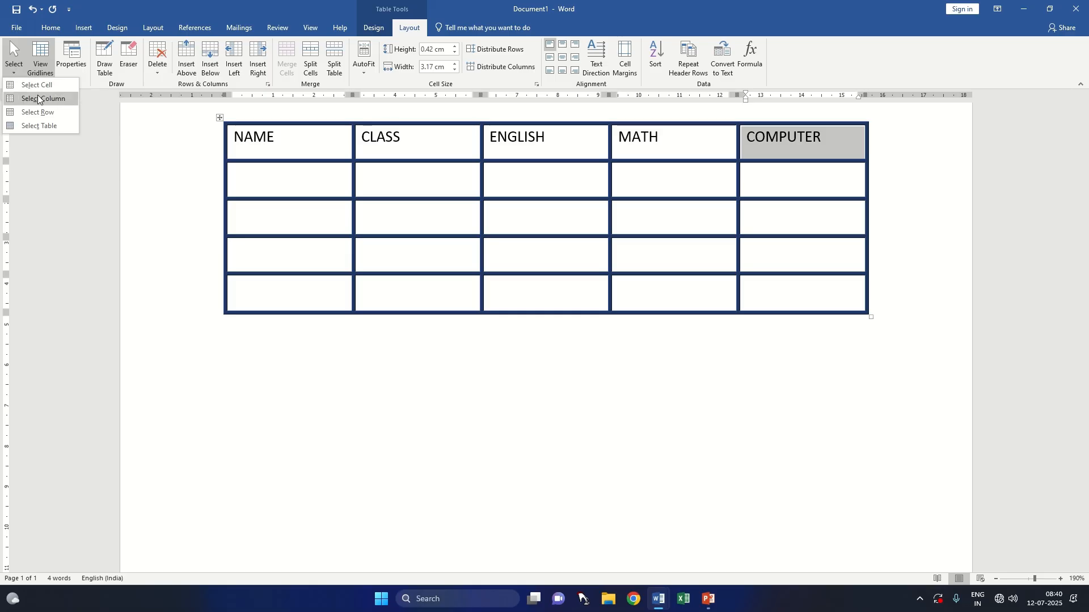
pyautogui.click(38, 100)
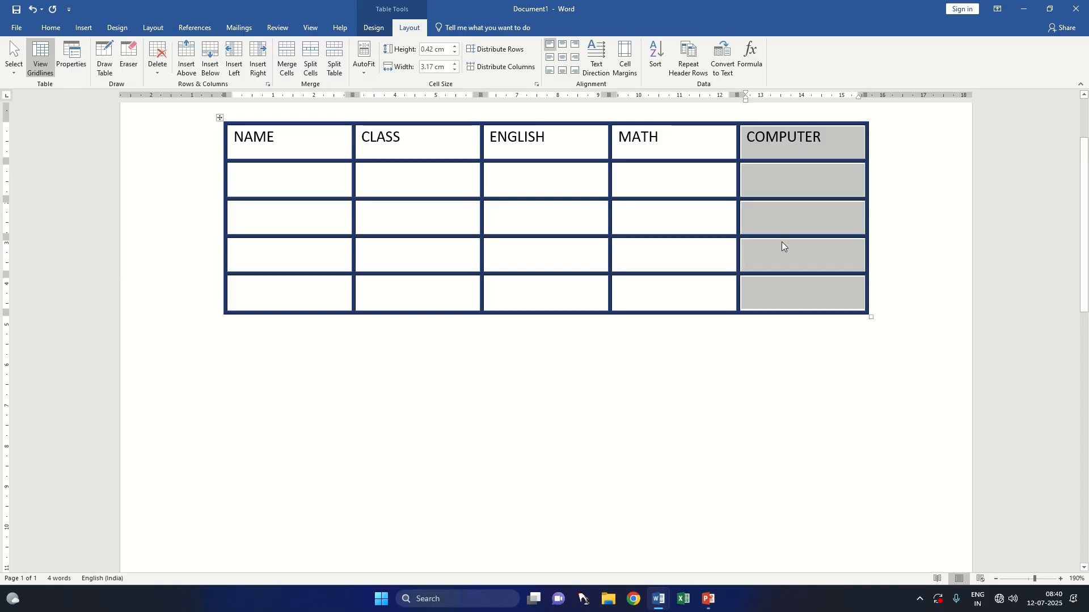
pyautogui.click(760, 141)
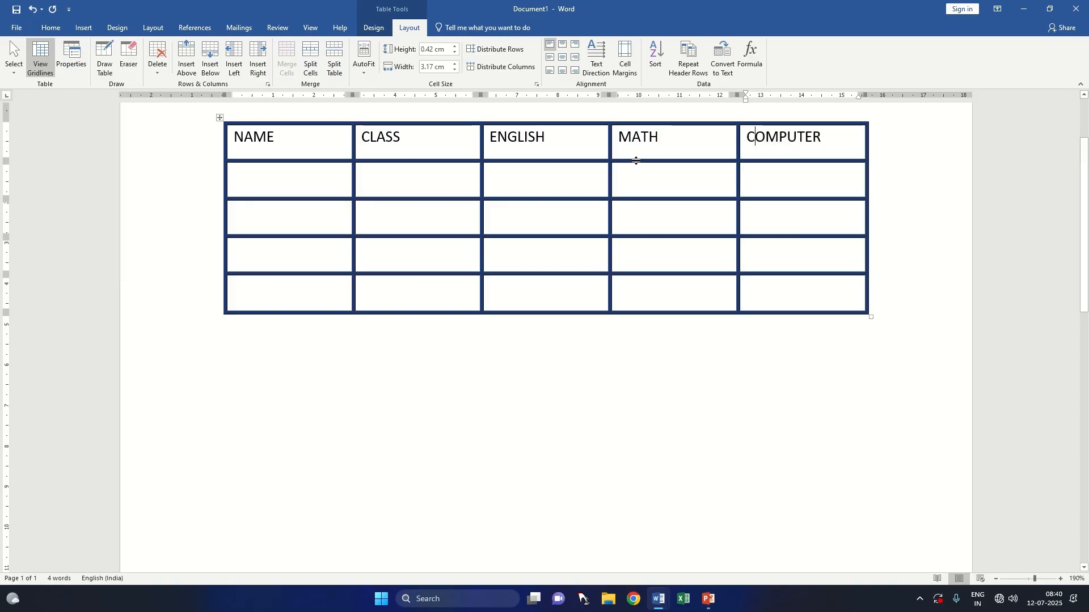
pyautogui.click(17, 75)
pyautogui.click(56, 112)
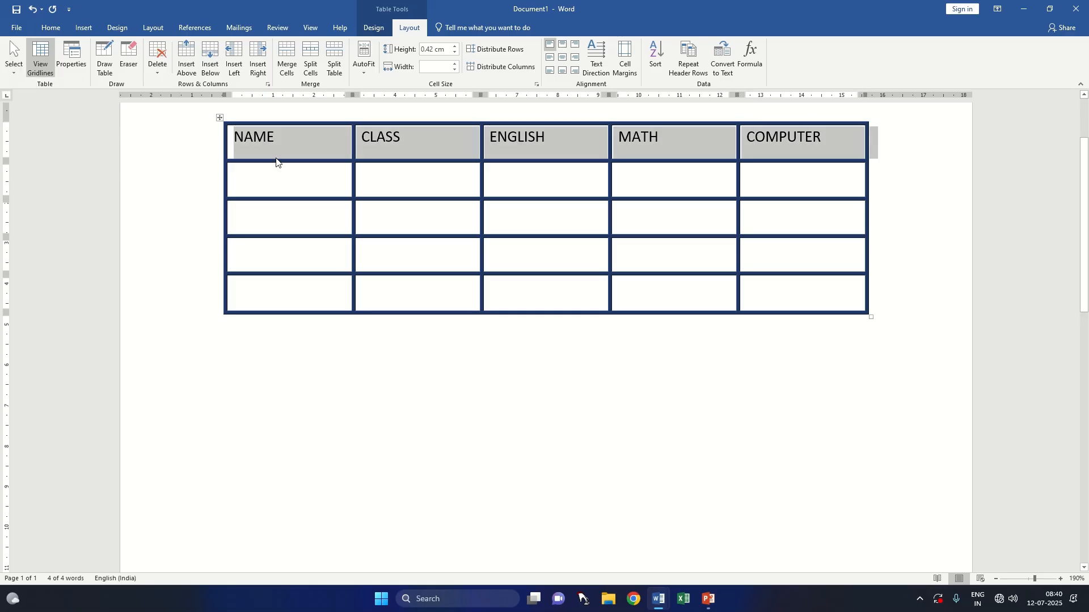
# Step: Set the vertical alignment of all cells in the table to Center in the table properties
pyautogui.click(14, 74)
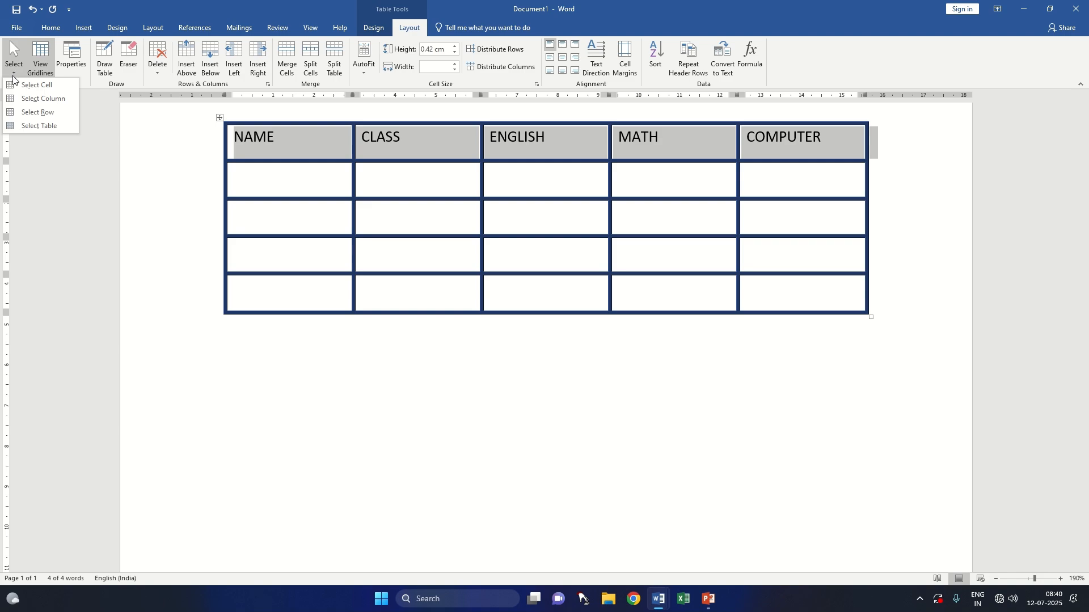
pyautogui.click(22, 127)
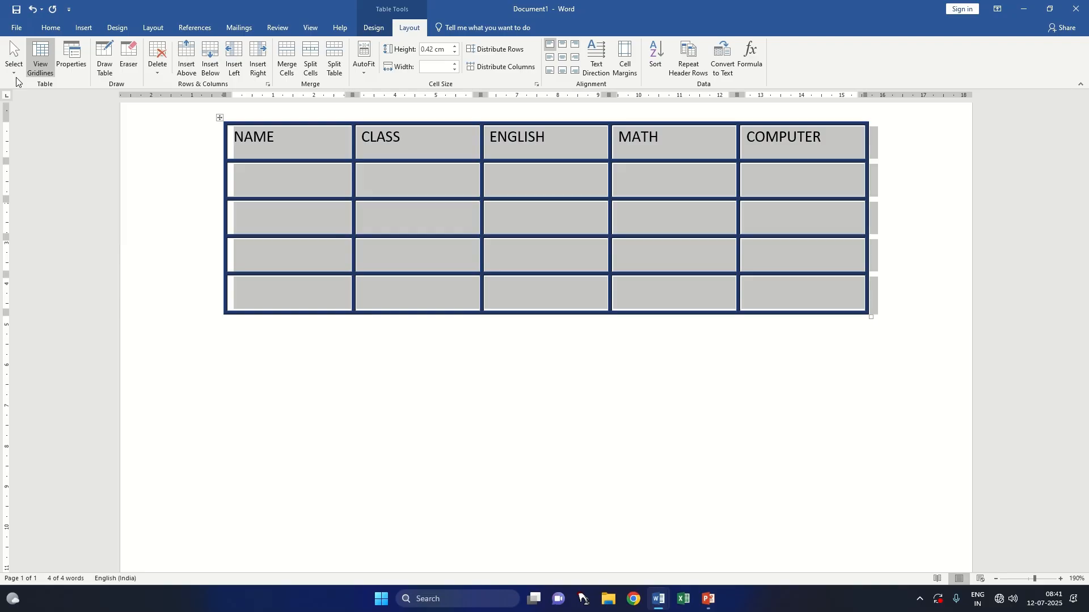
pyautogui.click(72, 67)
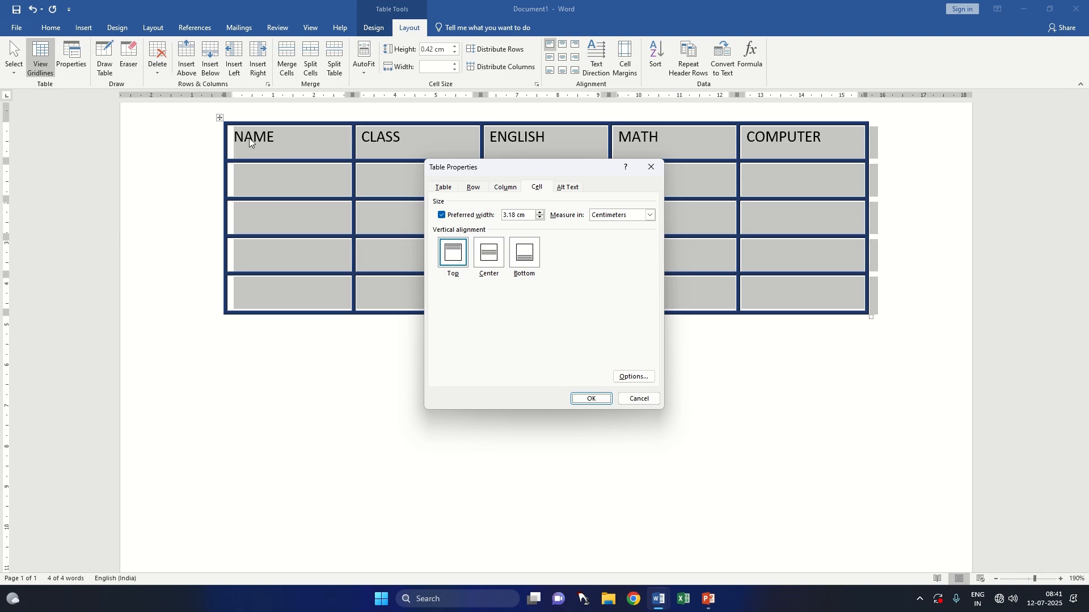
pyautogui.click(493, 262)
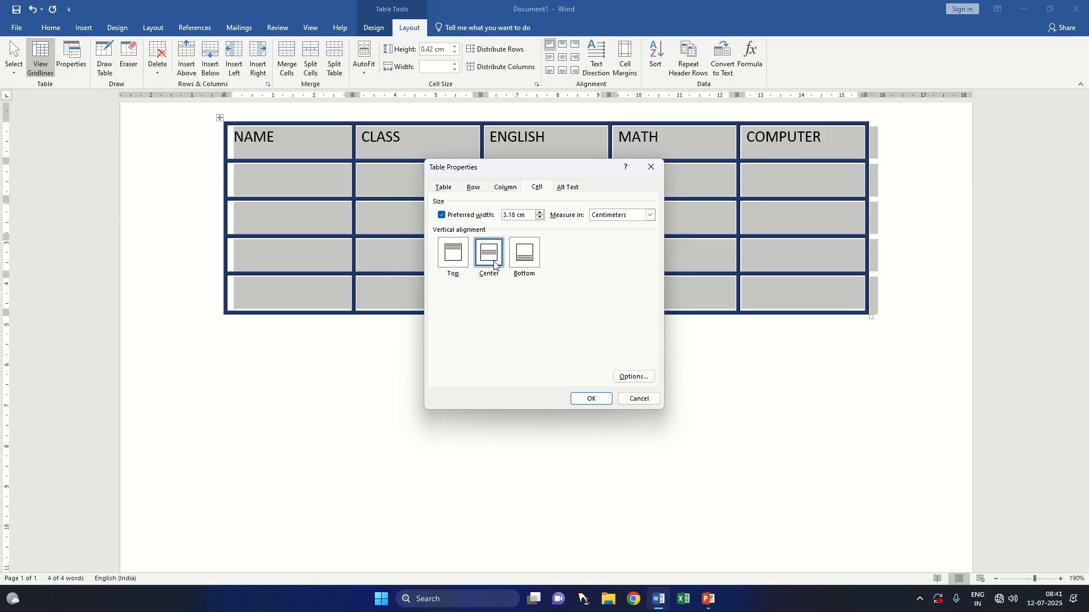
pyautogui.click(591, 397)
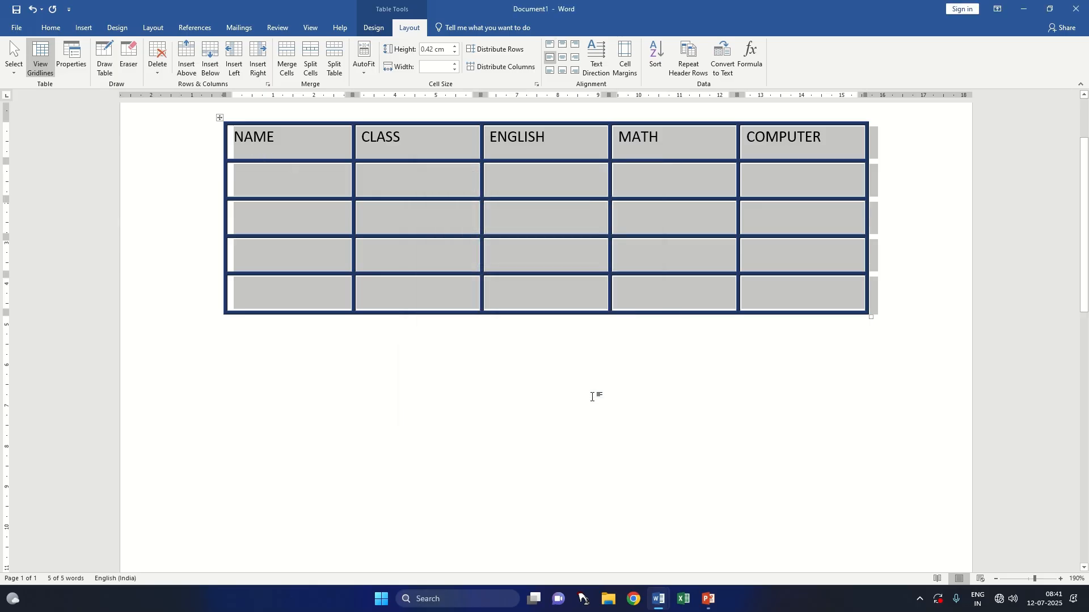
# Step: Apply Center vertical alignment to the NAME heading's cell in the table properties
pyautogui.click(280, 140)
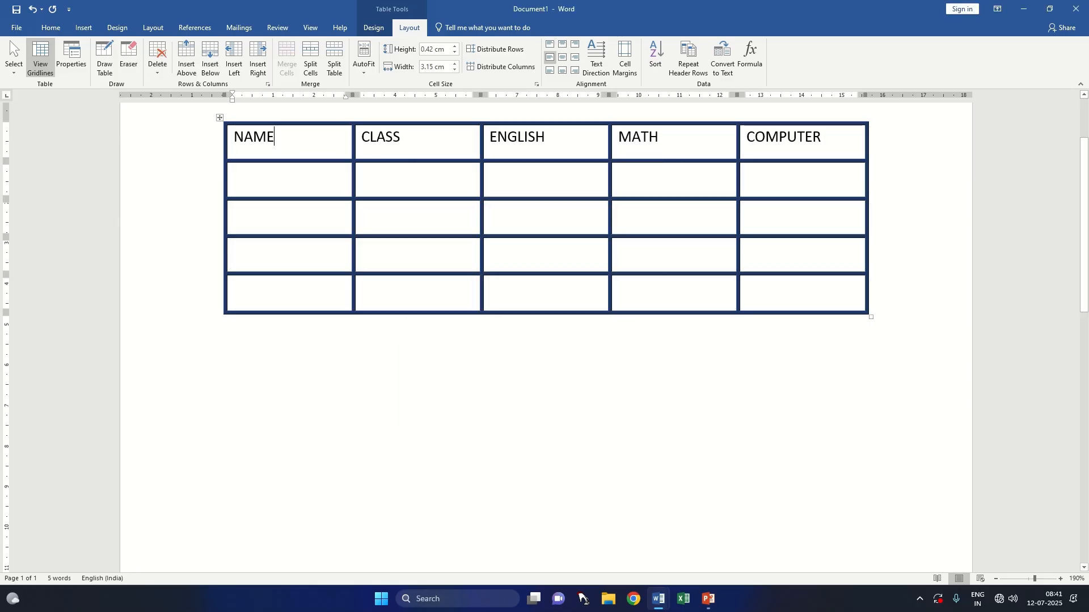
pyautogui.doubleClick(236, 141)
pyautogui.click(71, 57)
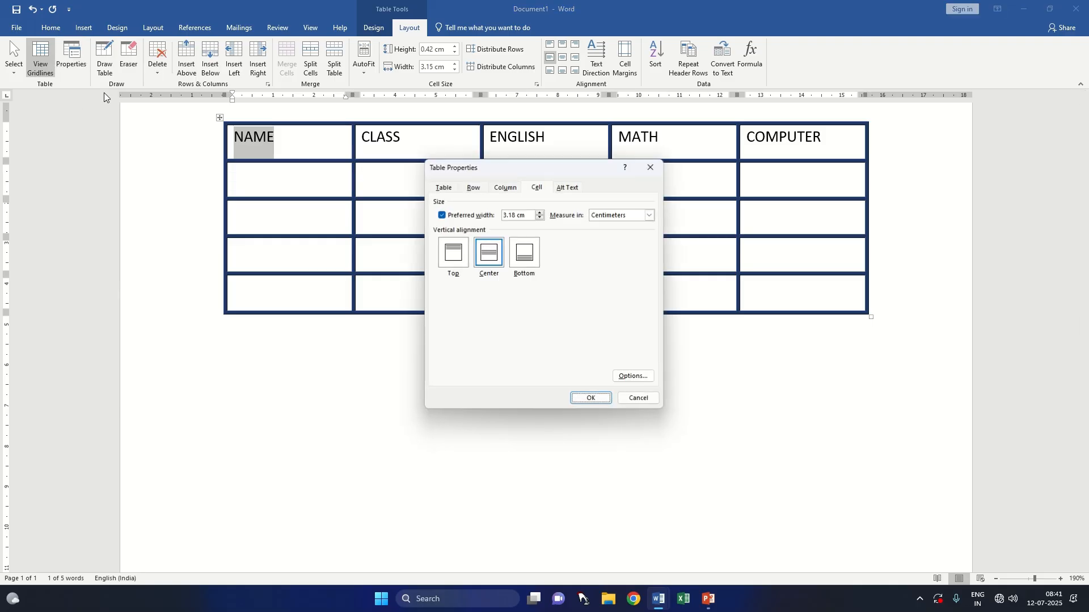
pyautogui.click(493, 266)
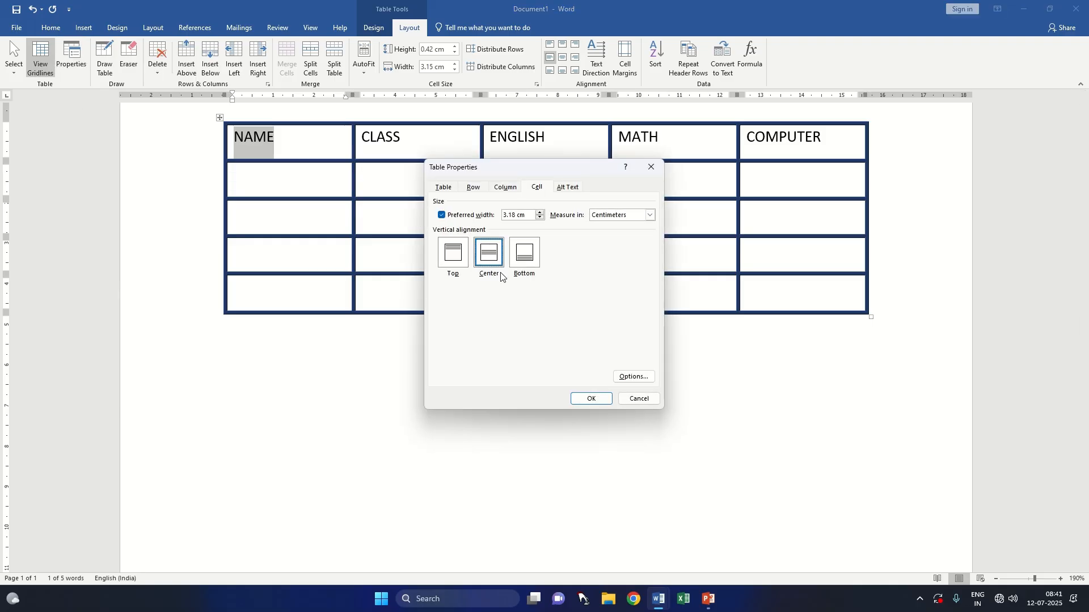
pyautogui.click(591, 398)
# Step: Enter the student's full name in the cell below the NAME heading
pyautogui.click(284, 175)
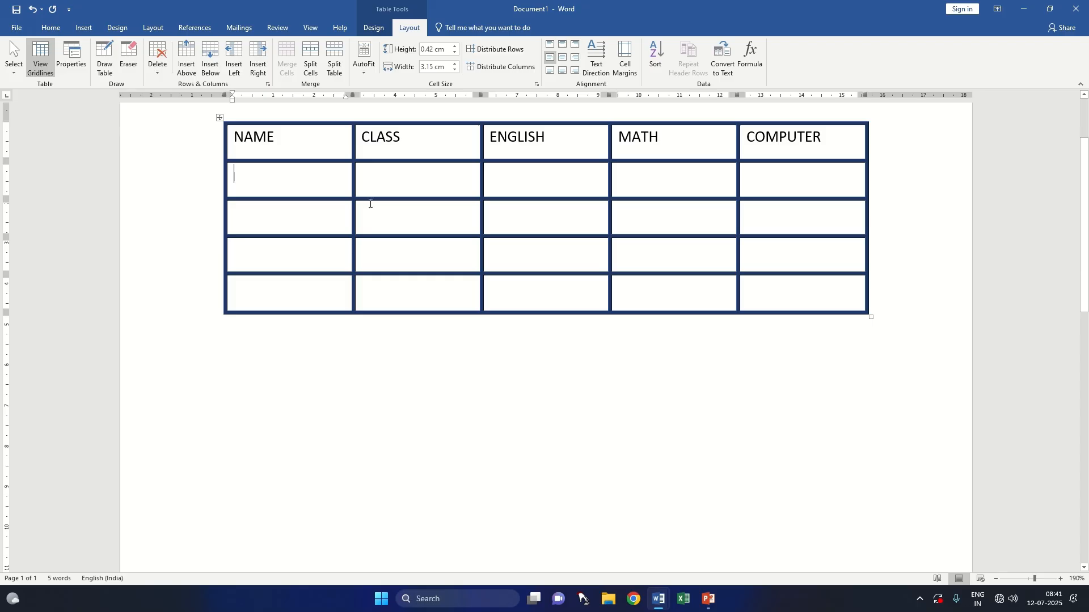
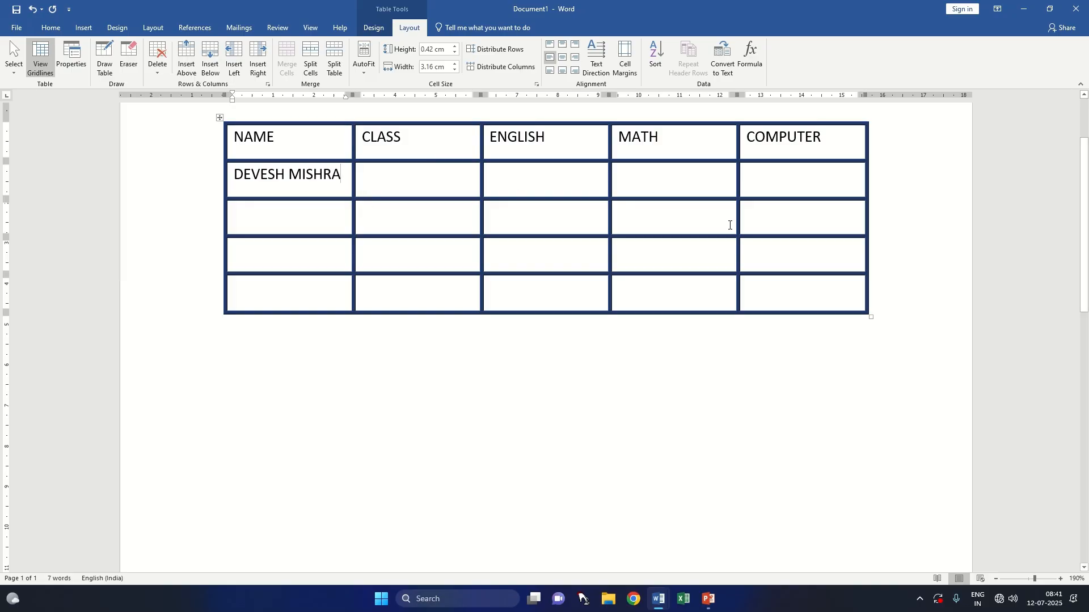
# Step: Insert a table with four columns and three rows below the first one and enlarge its cells to about 4.1 by 2.3 cm
pyautogui.click(255, 381)
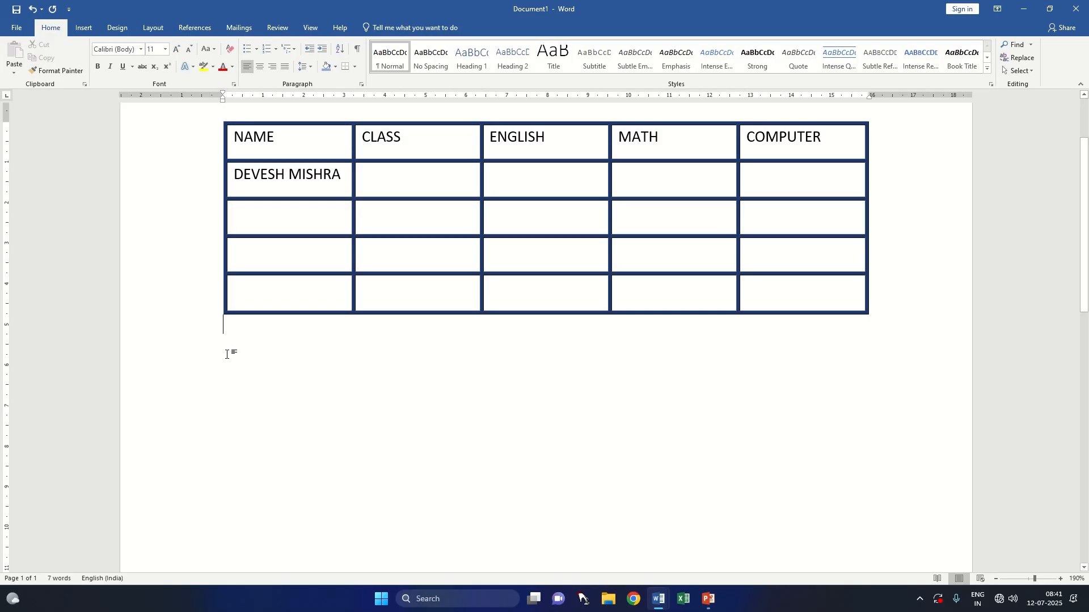
pyautogui.click(83, 27)
pyautogui.click(90, 70)
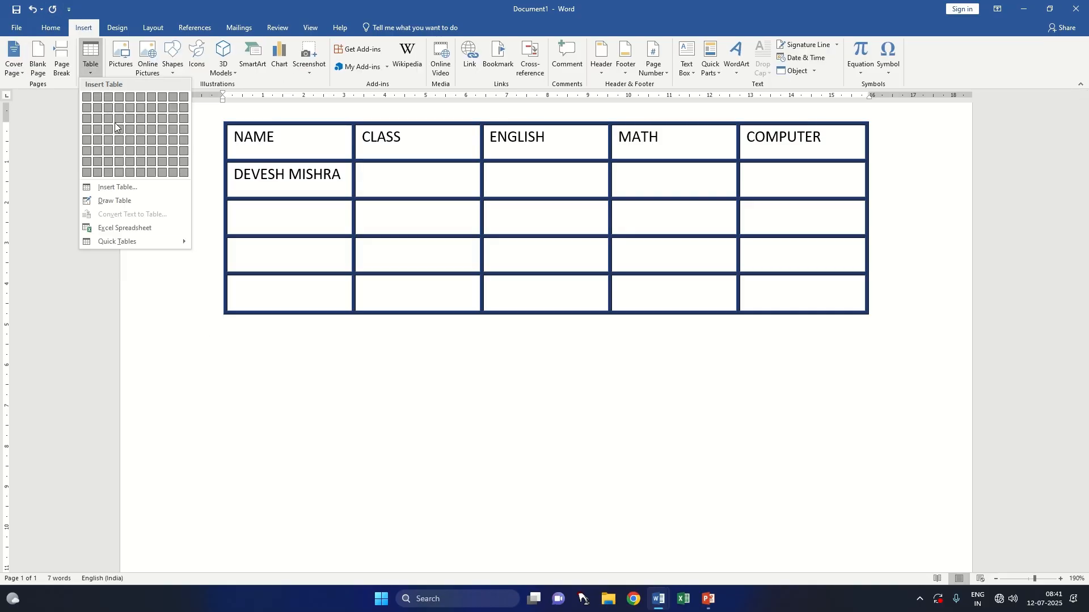
pyautogui.click(235, 407)
pyautogui.click(90, 70)
pyautogui.click(124, 122)
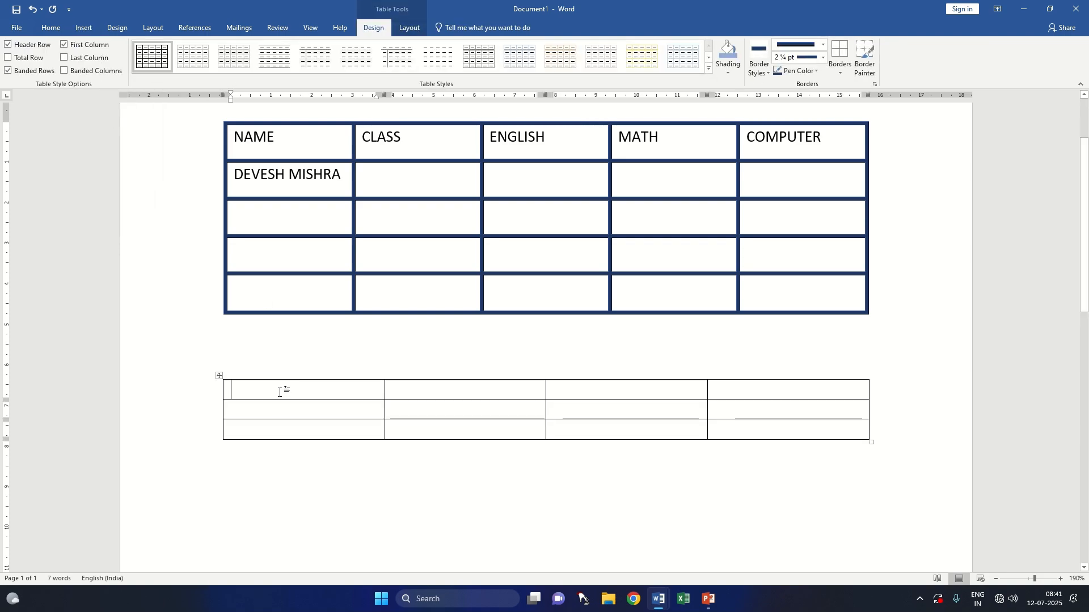
pyautogui.moveTo(871, 442); pyautogui.dragTo(889, 547)
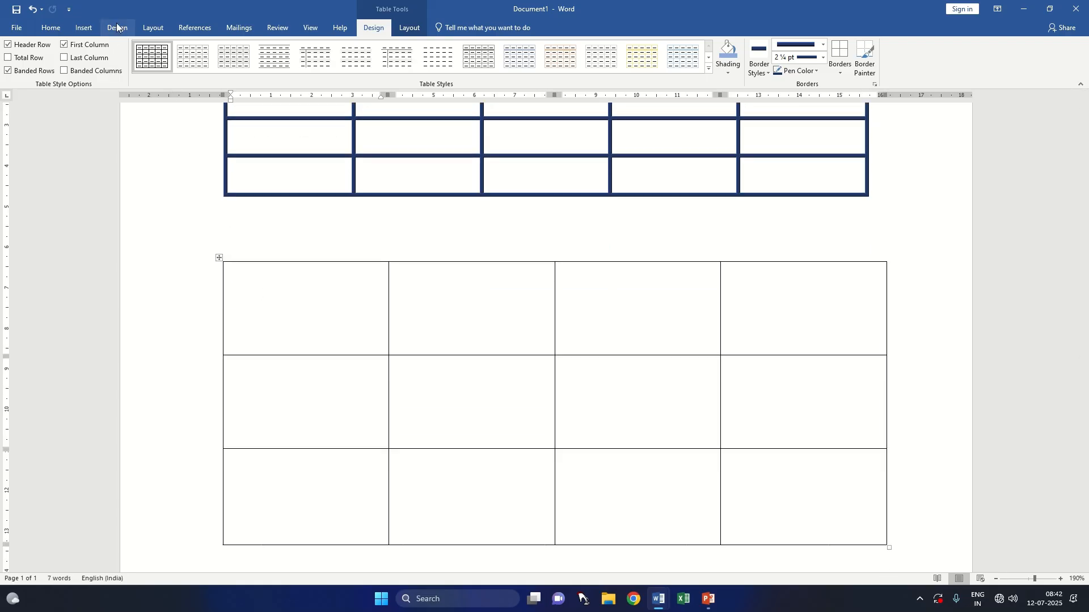
# Step: Set the vertical alignment of all cells in the new four-column table to Center
pyautogui.click(408, 29)
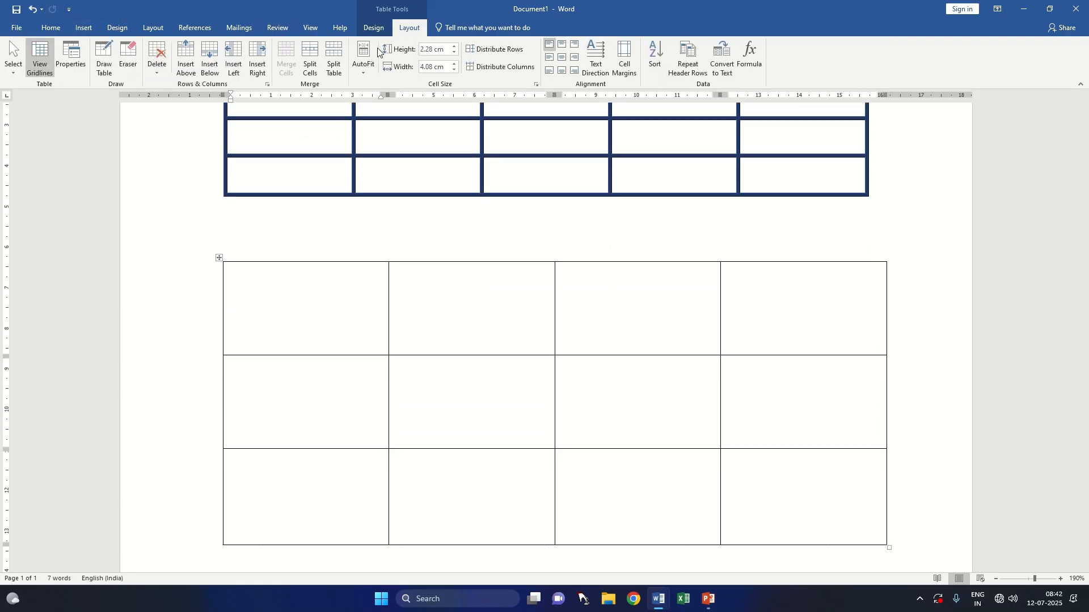
pyautogui.click(72, 59)
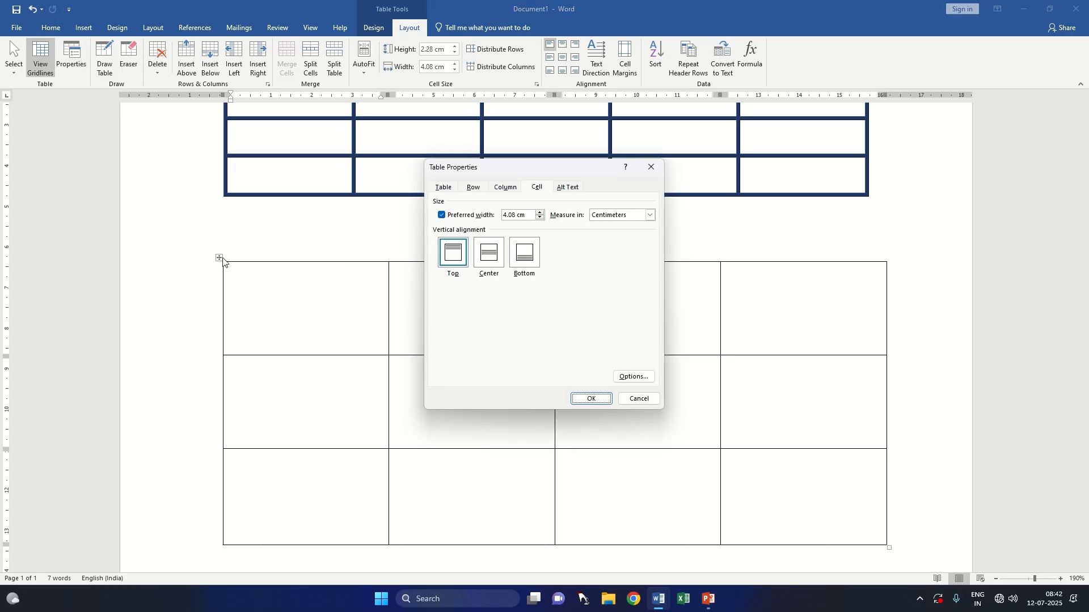
pyautogui.click(651, 166)
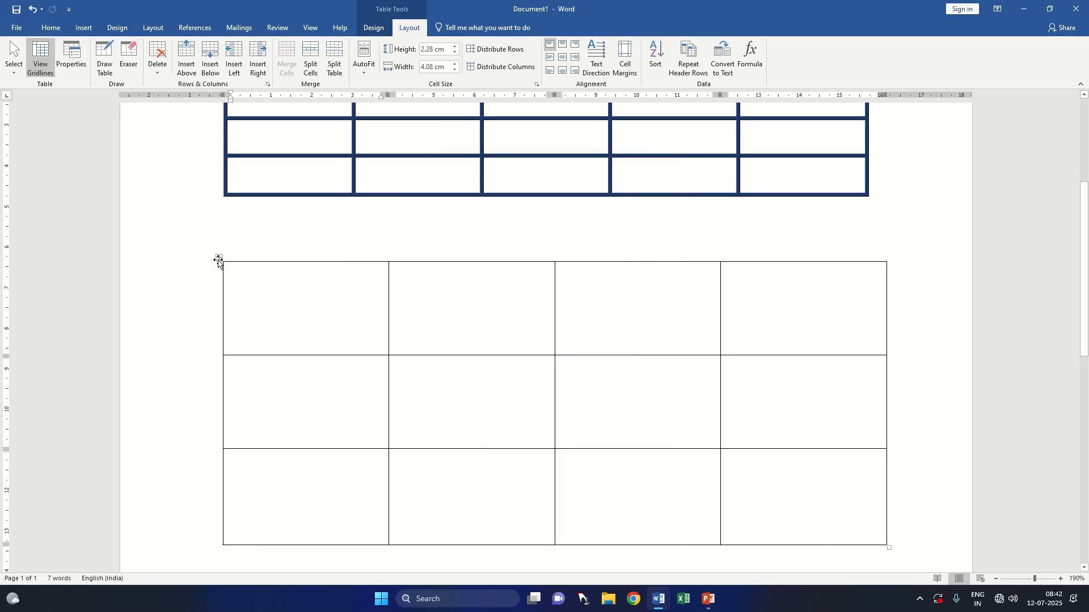
pyautogui.click(219, 258)
pyautogui.click(71, 59)
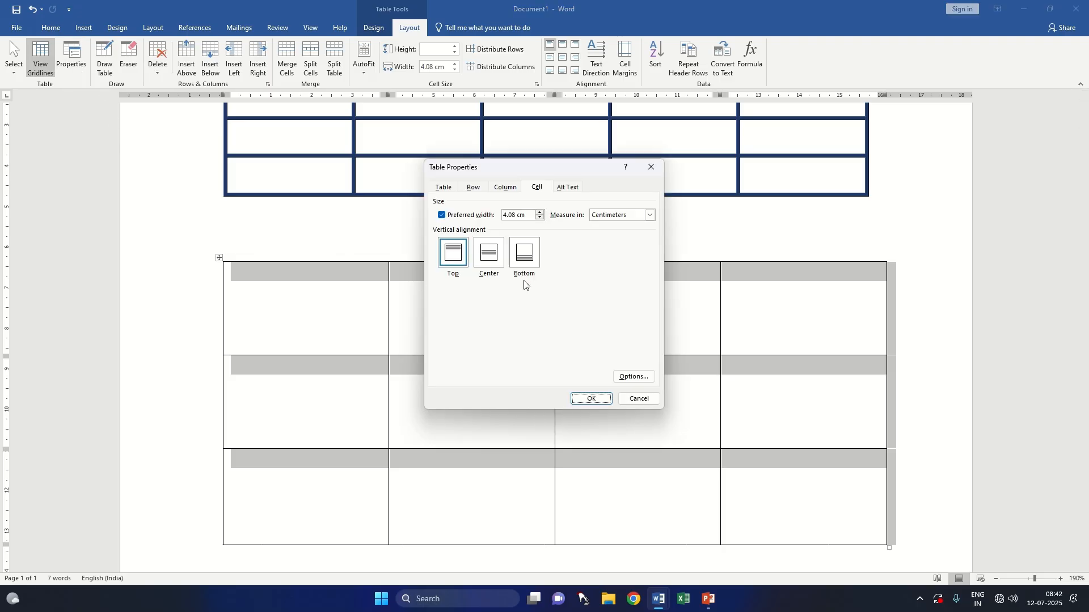
pyautogui.click(485, 262)
pyautogui.click(589, 397)
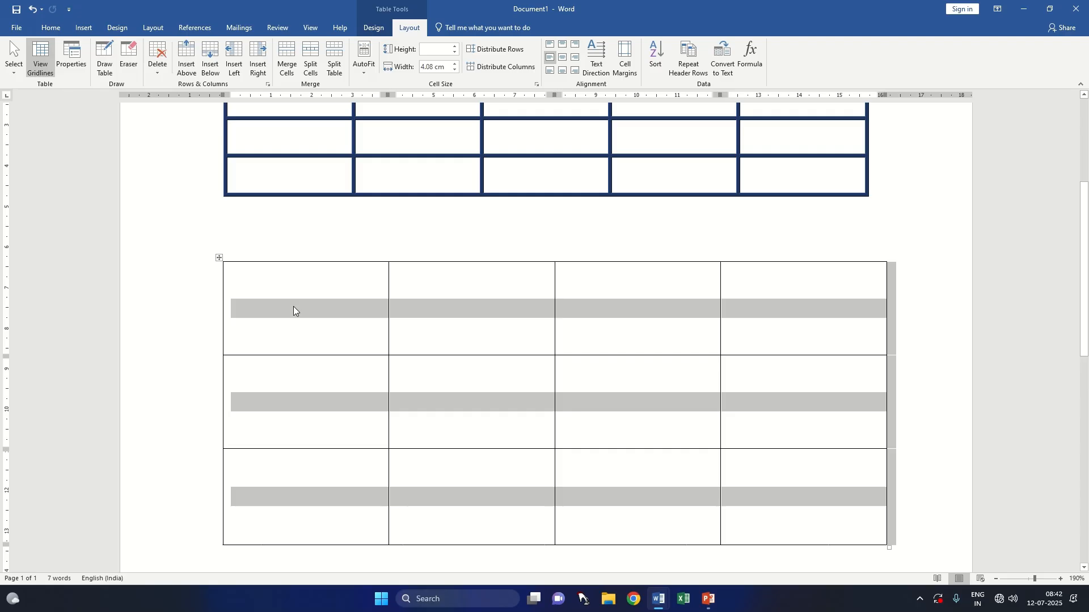
# Step: Set the vertical alignment of all cells in the four-column table to Top
pyautogui.click(253, 284)
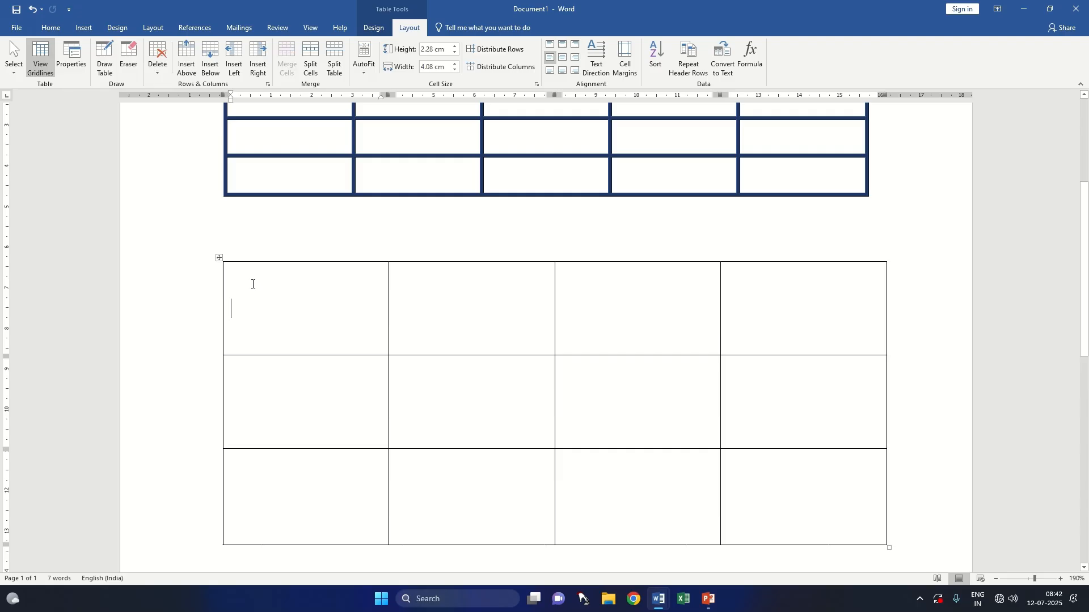
pyautogui.click(219, 258)
pyautogui.click(77, 68)
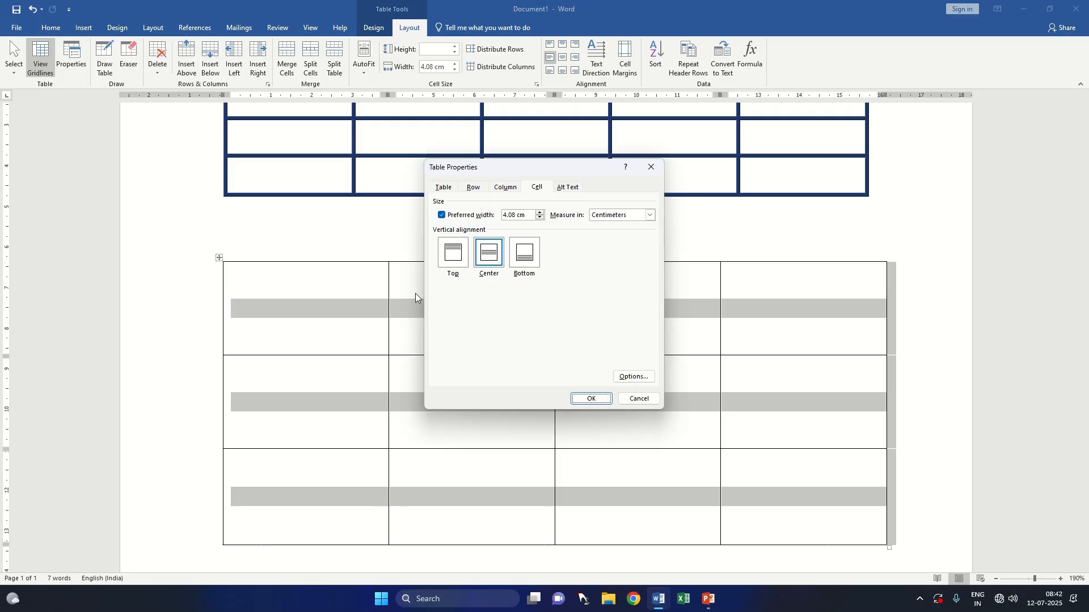
pyautogui.click(454, 262)
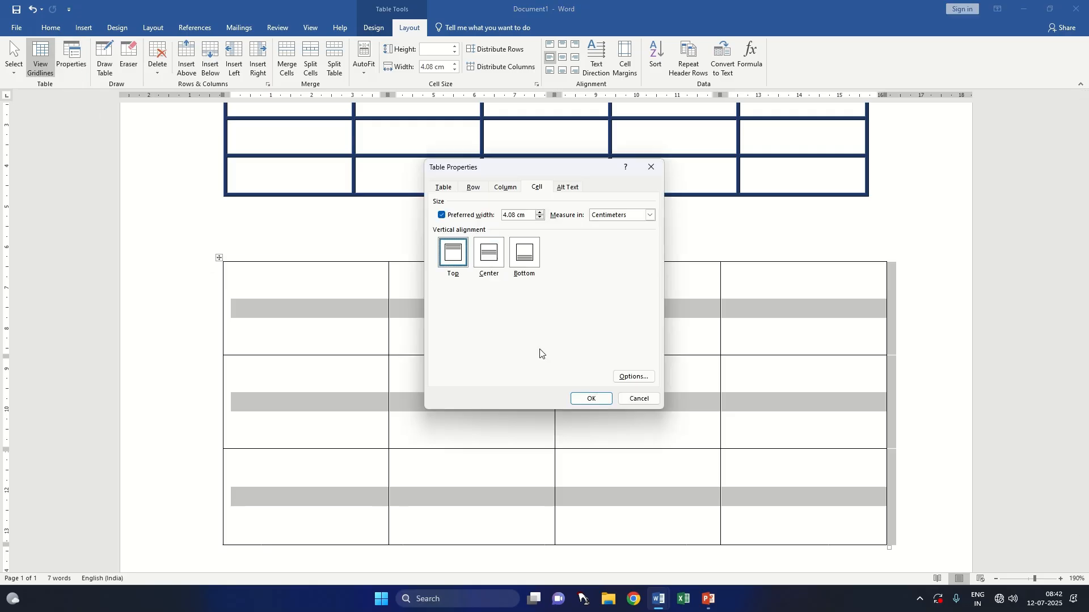
pyautogui.click(593, 400)
# Step: Enter the headings NAME and CLASS in the first two cells of the four-column table's first row
pyautogui.click(259, 270)
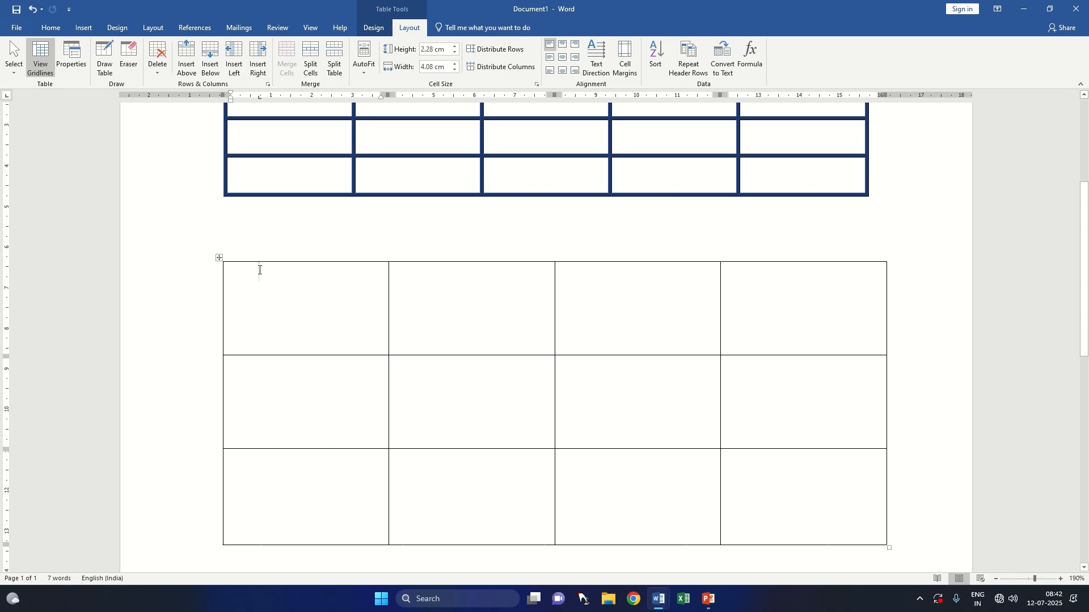
pyautogui.write('NAME')
pyautogui.press('BackSpace')
pyautogui.click(400, 278)
pyautogui.write('CLASS')
pyautogui.press('Tab')
pyautogui.write('SUBJECT')
pyautogui.press('BackSpace')
pyautogui.press('BackSpace')
pyautogui.press('BackSpace')
pyautogui.press('BackSpace')
pyautogui.press('BackSpace')
pyautogui.press('BackSpace')
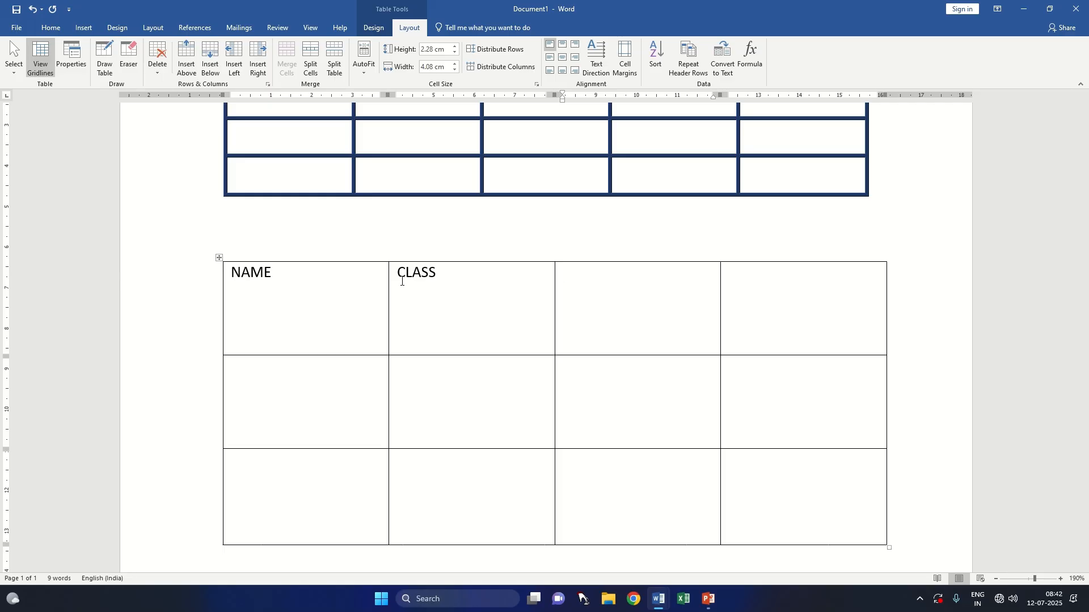
# Step: Enter the headings HINDI and ENGLISH in the third and fourth cells of the first row
pyautogui.write('HINDI')
pyautogui.press('Tab')
pyautogui.write('ENGLISH')
pyautogui.press('Tab')
pyautogui.write('MATH')
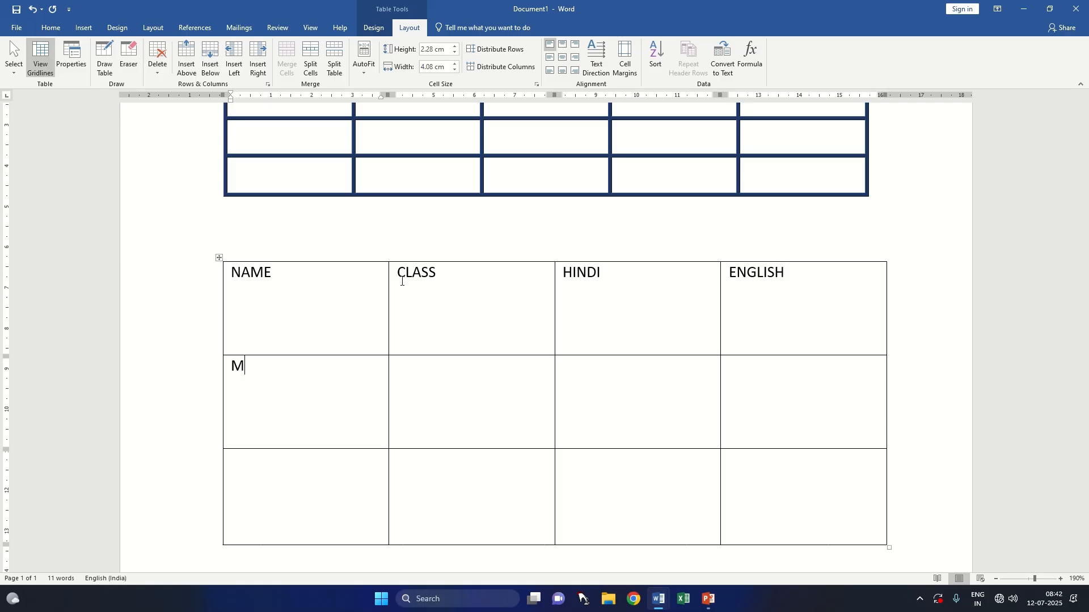
pyautogui.press('BackSpace')
pyautogui.press('BackSpace')
pyautogui.press('BackSpace')
pyautogui.press('BackSpace')
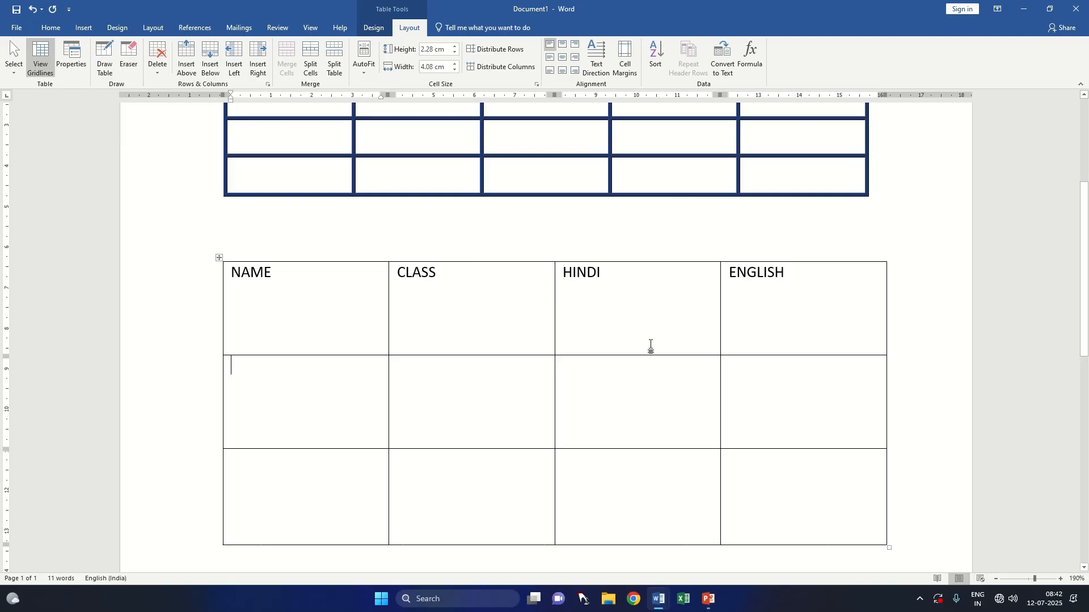
# Step: Select the whole four-column table and set the vertical alignment of its cells to Center
pyautogui.click(219, 257)
pyautogui.click(71, 57)
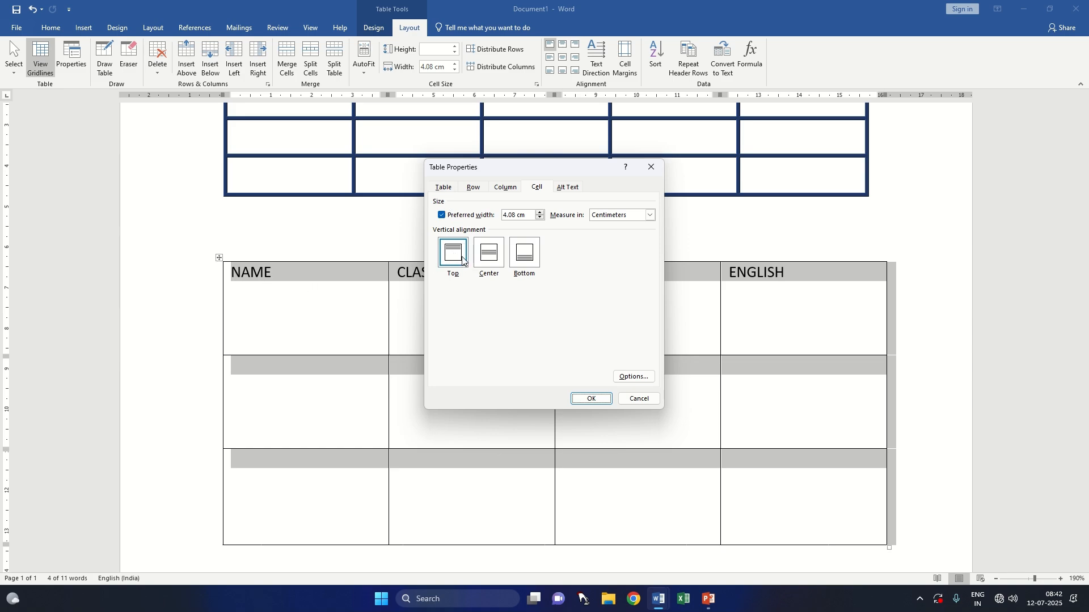
pyautogui.click(488, 258)
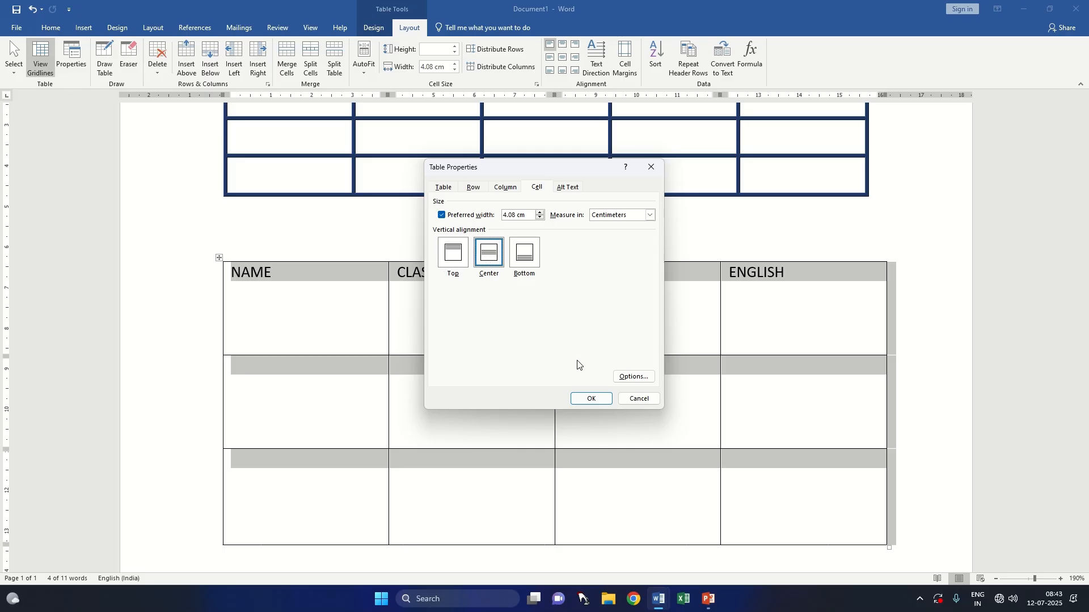
pyautogui.click(591, 399)
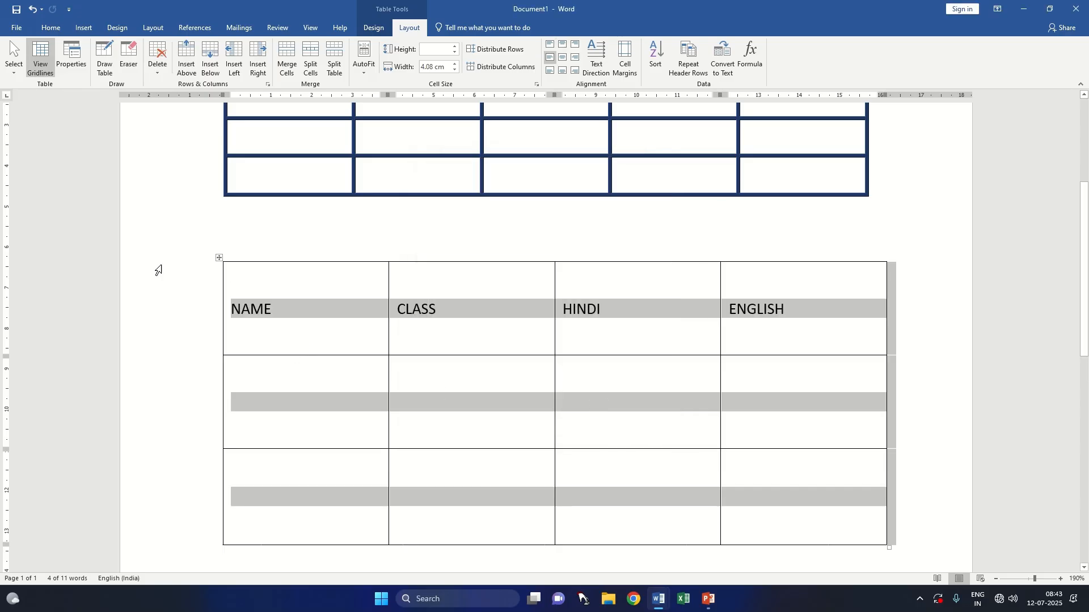
# Step: Change the vertical alignment of all cells in the four-column table to Bottom
pyautogui.click(71, 59)
pyautogui.click(525, 256)
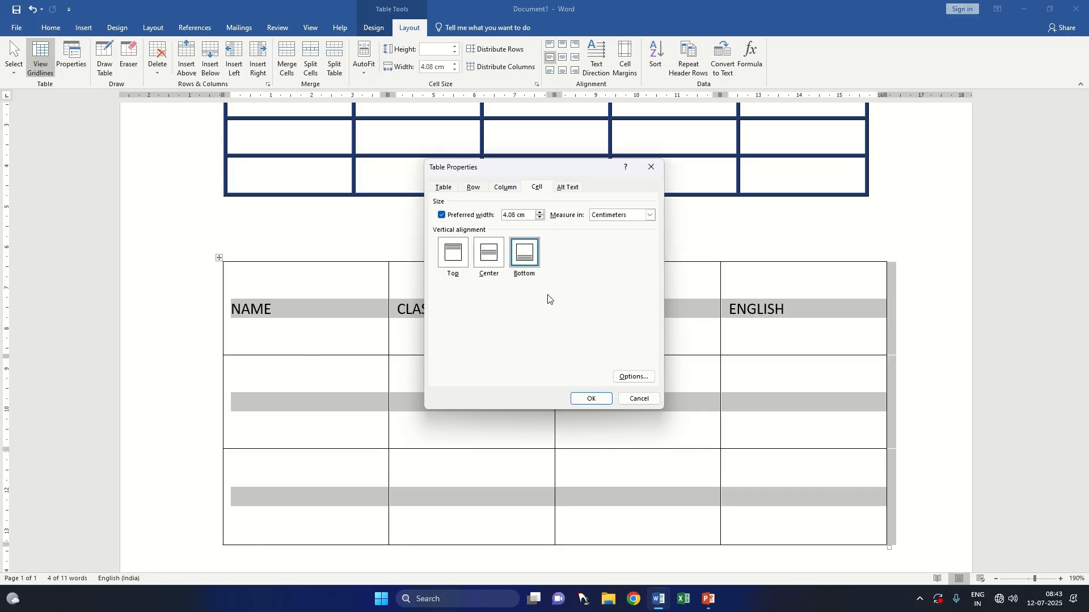
pyautogui.click(595, 400)
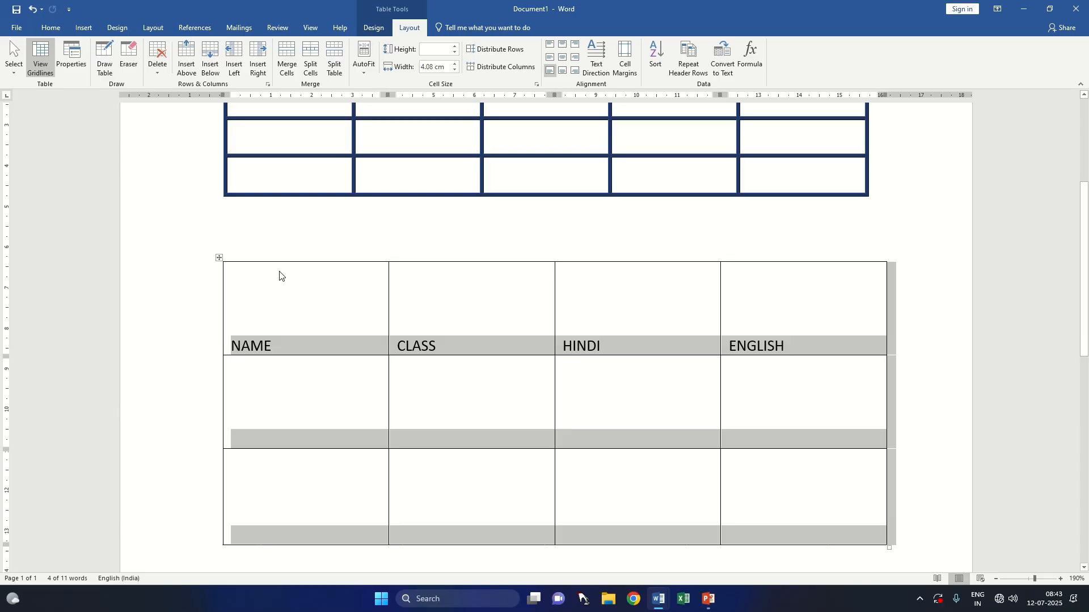
pyautogui.click(440, 346)
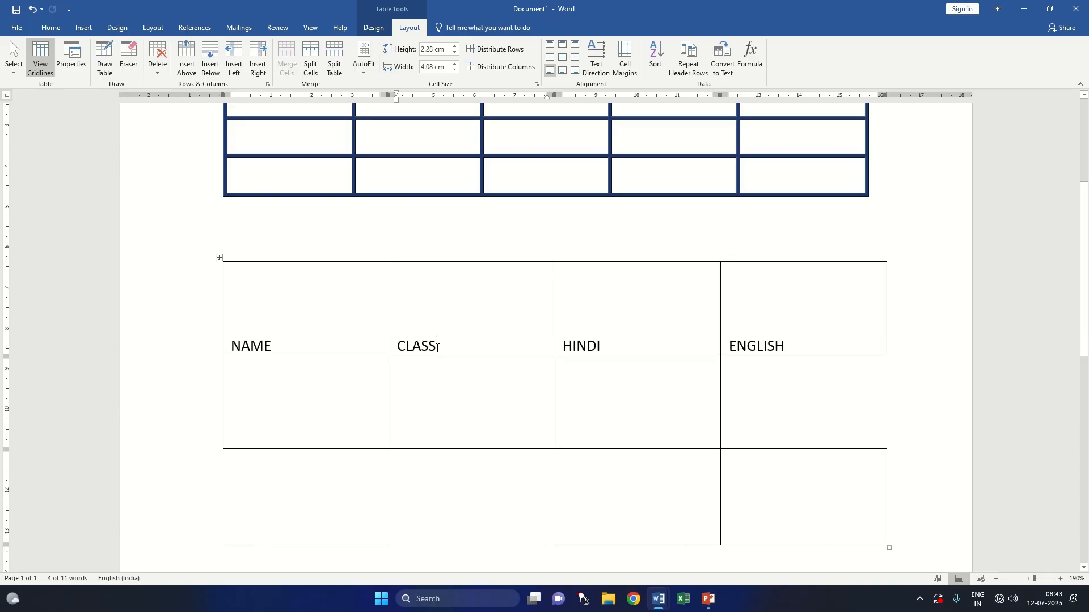
# Step: Set the vertical alignment of the NAME heading's cell to Top in the table properties
pyautogui.moveTo(314, 347); pyautogui.dragTo(232, 344)
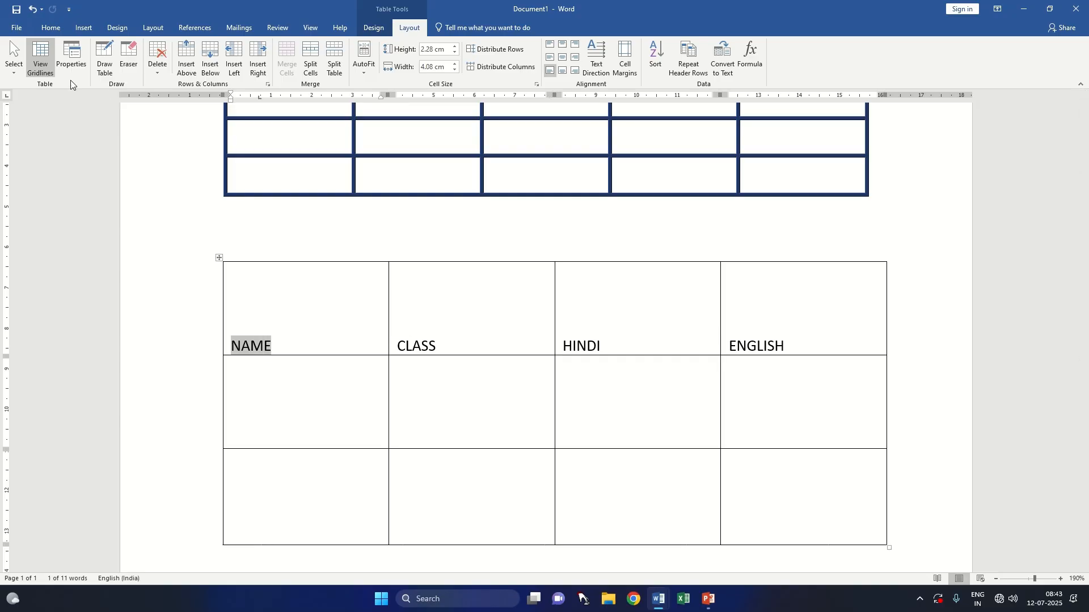
pyautogui.click(72, 60)
pyautogui.click(454, 254)
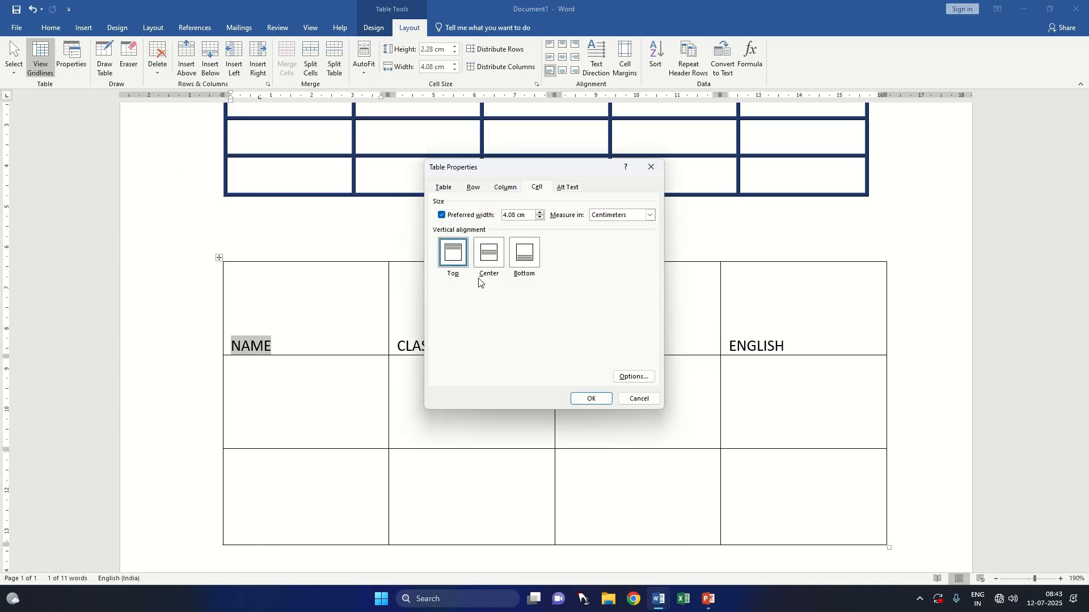
pyautogui.click(587, 398)
# Step: Set the vertical alignment of the CLASS heading's cell to Center in the table properties
pyautogui.moveTo(442, 345); pyautogui.dragTo(395, 346)
pyautogui.click(85, 61)
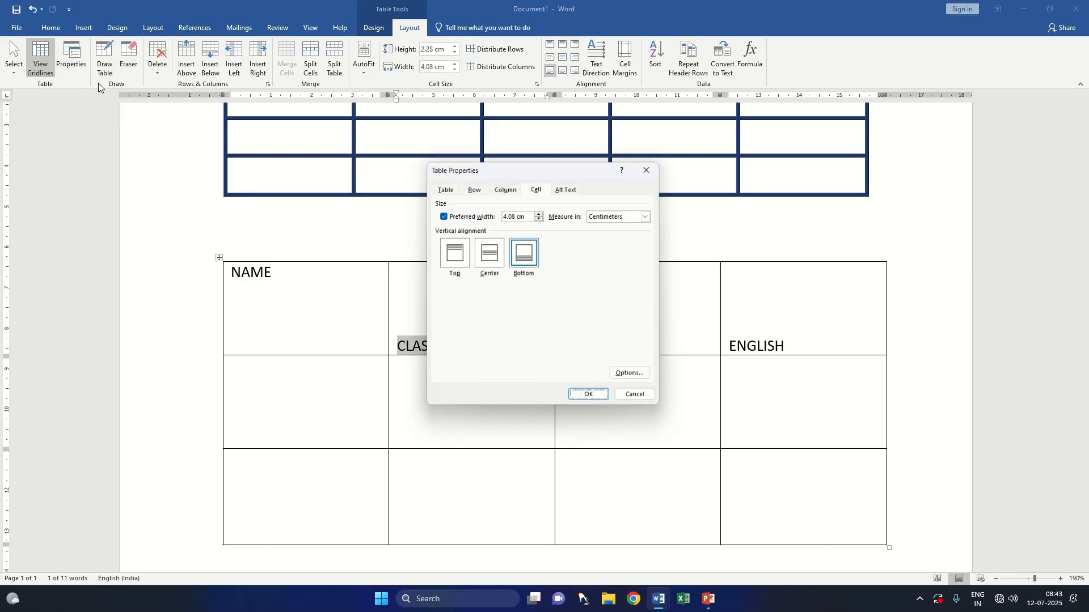
pyautogui.click(489, 255)
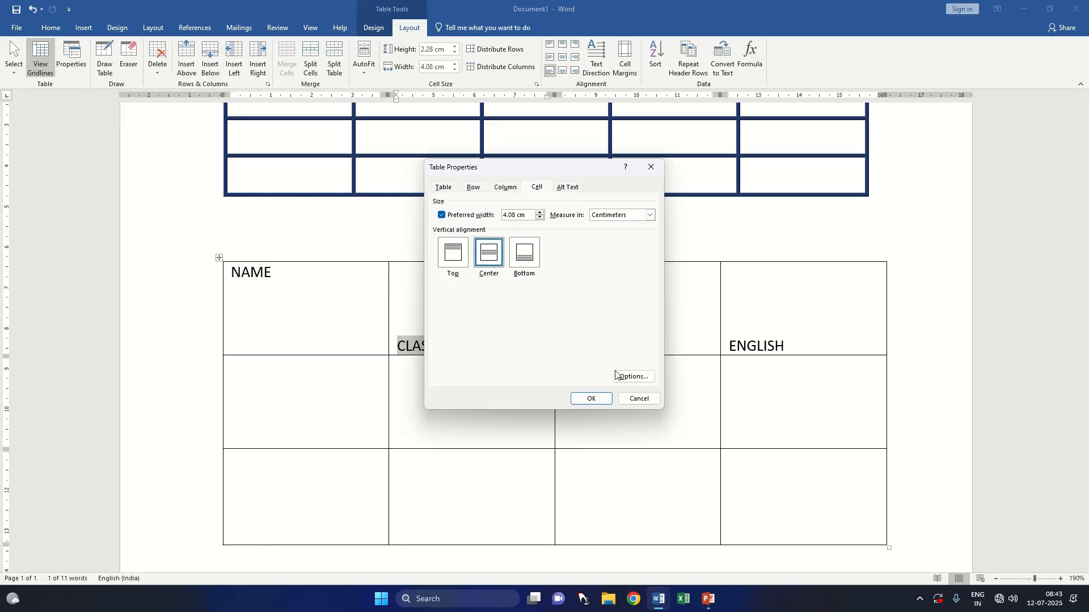
pyautogui.click(596, 400)
# Step: Set the vertical alignment of the HINDI heading's cell to Bottom in the table properties
pyautogui.moveTo(621, 348); pyautogui.dragTo(558, 346)
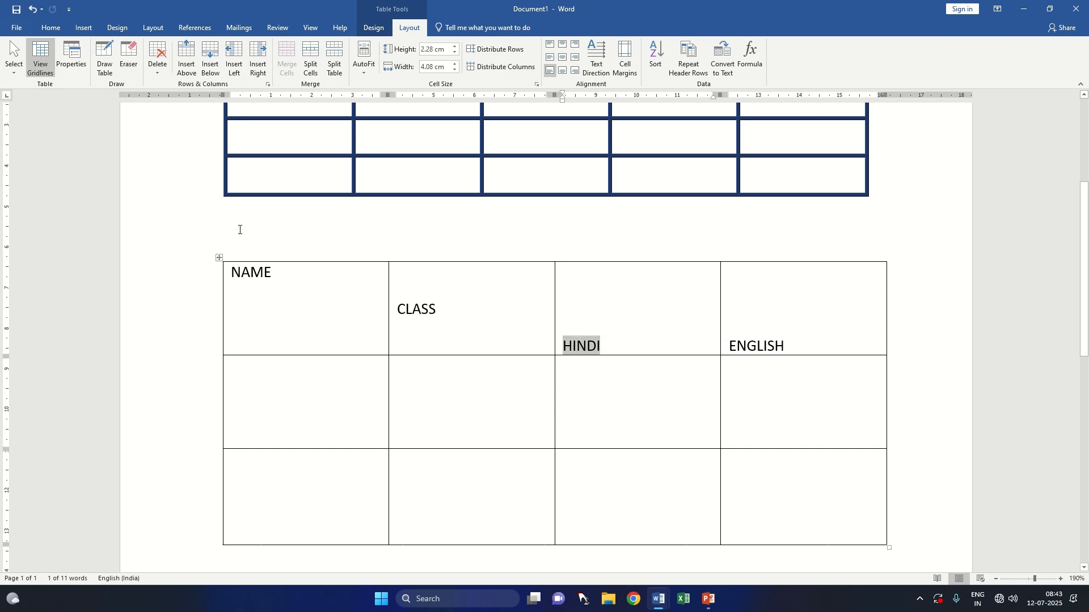
pyautogui.click(71, 59)
pyautogui.click(529, 262)
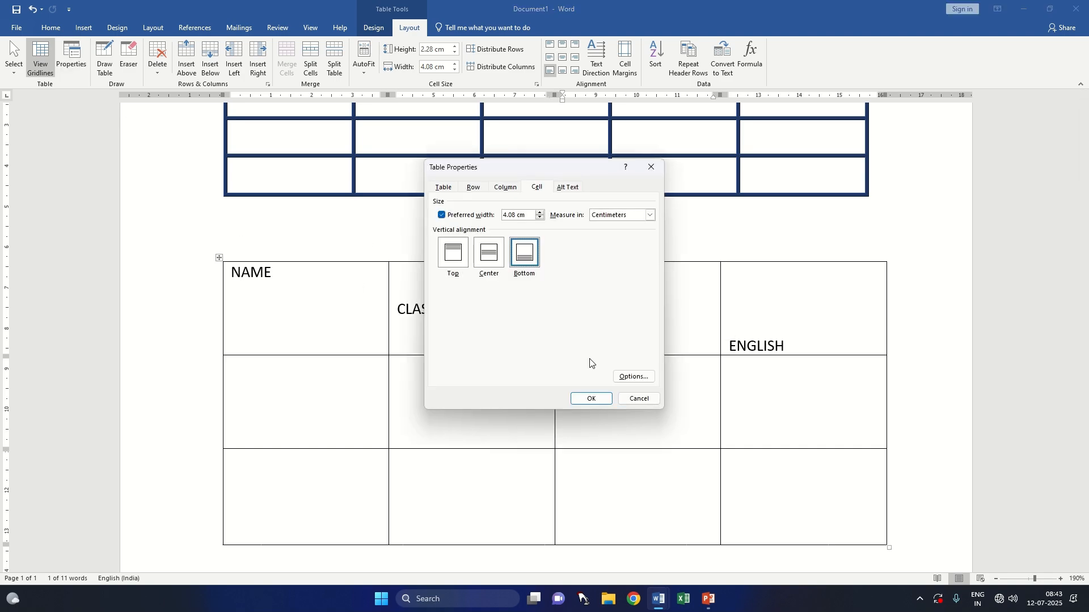
pyautogui.click(596, 401)
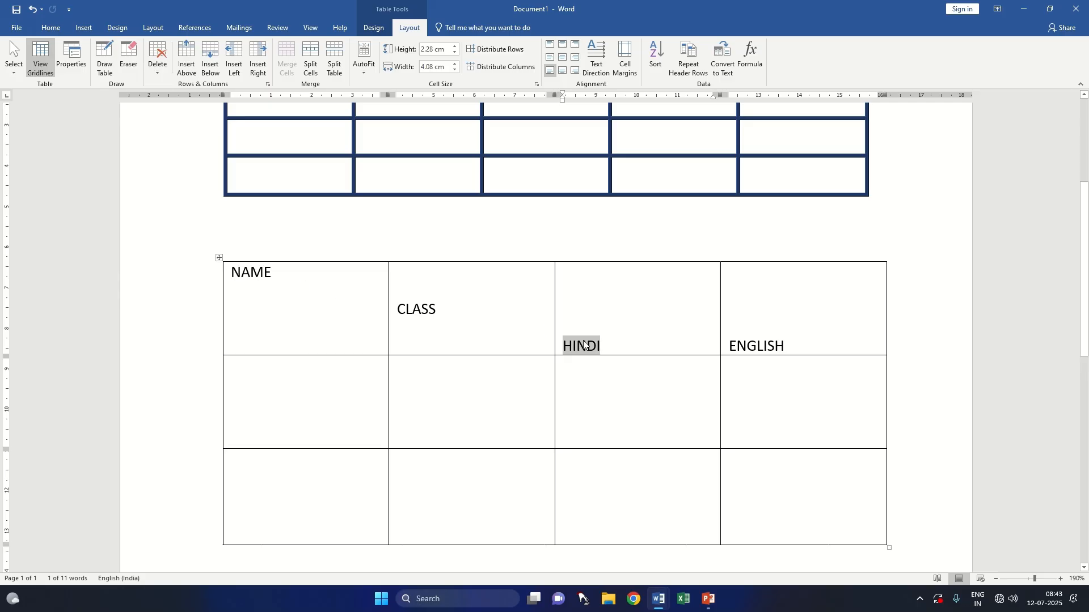
# Step: Review the cell, column, row and table options in the table properties, then close them without applying changes
pyautogui.click(72, 61)
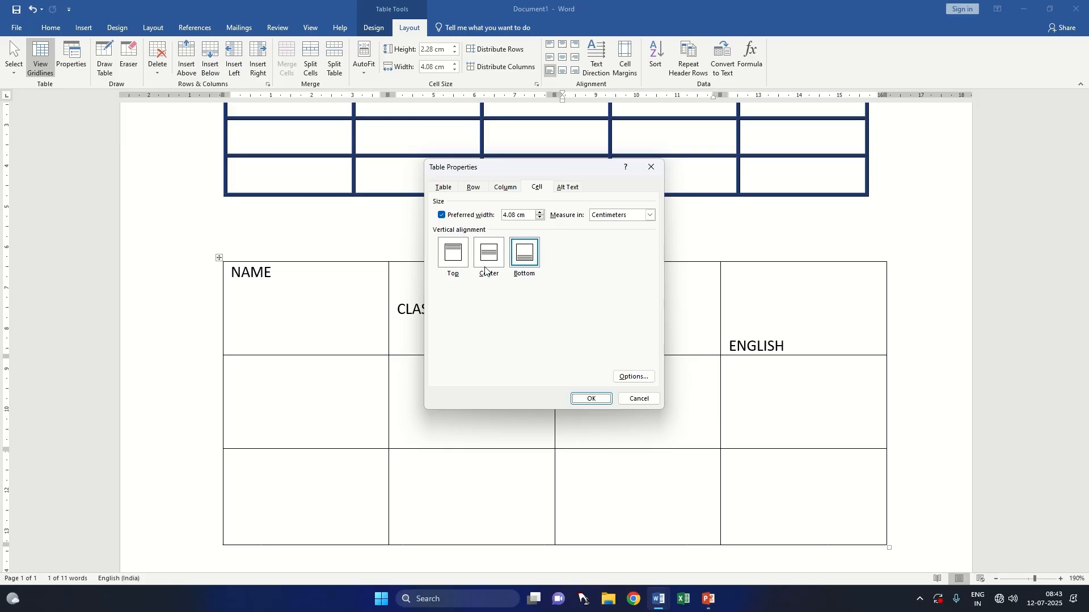
pyautogui.click(445, 256)
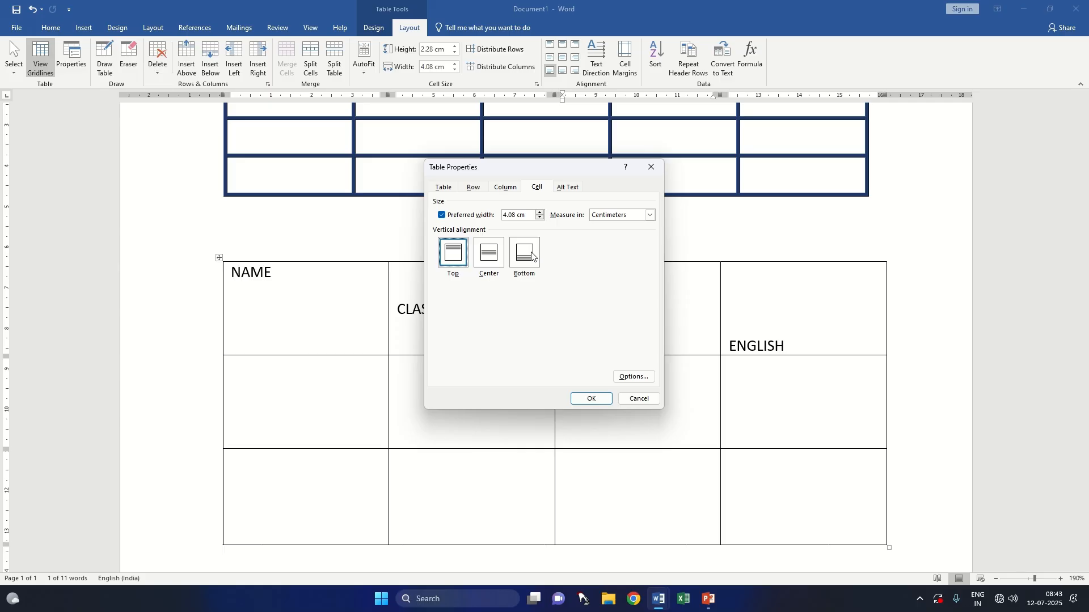
pyautogui.click(504, 188)
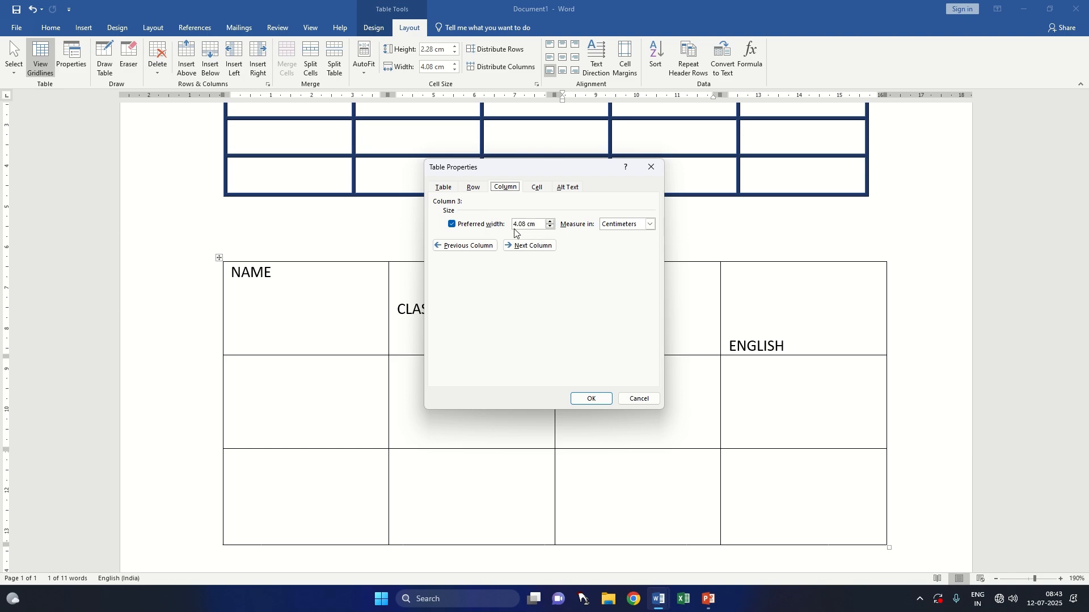
pyautogui.click(478, 190)
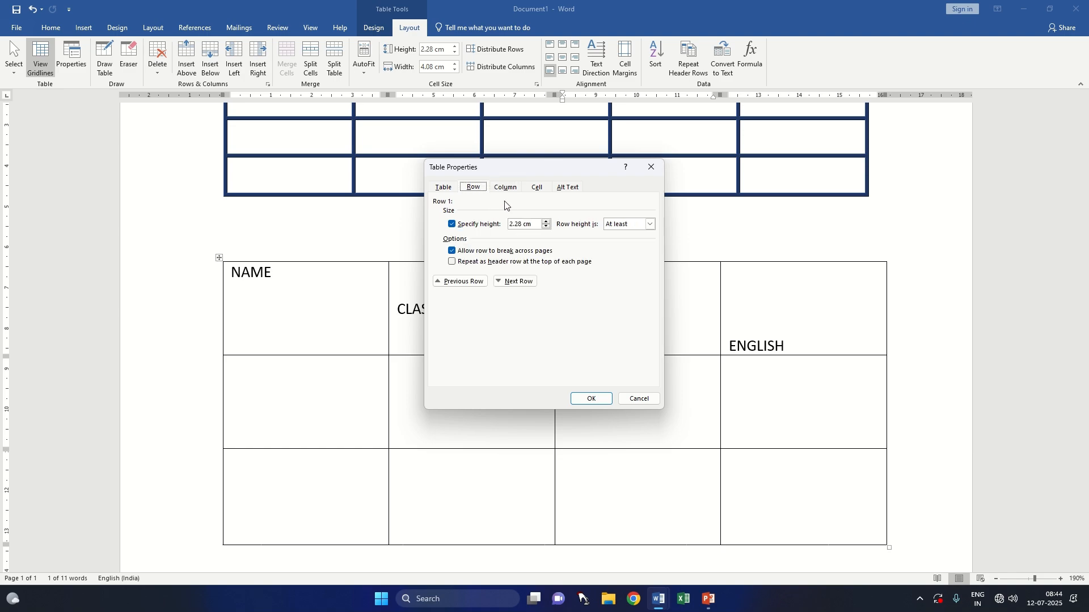
pyautogui.click(443, 189)
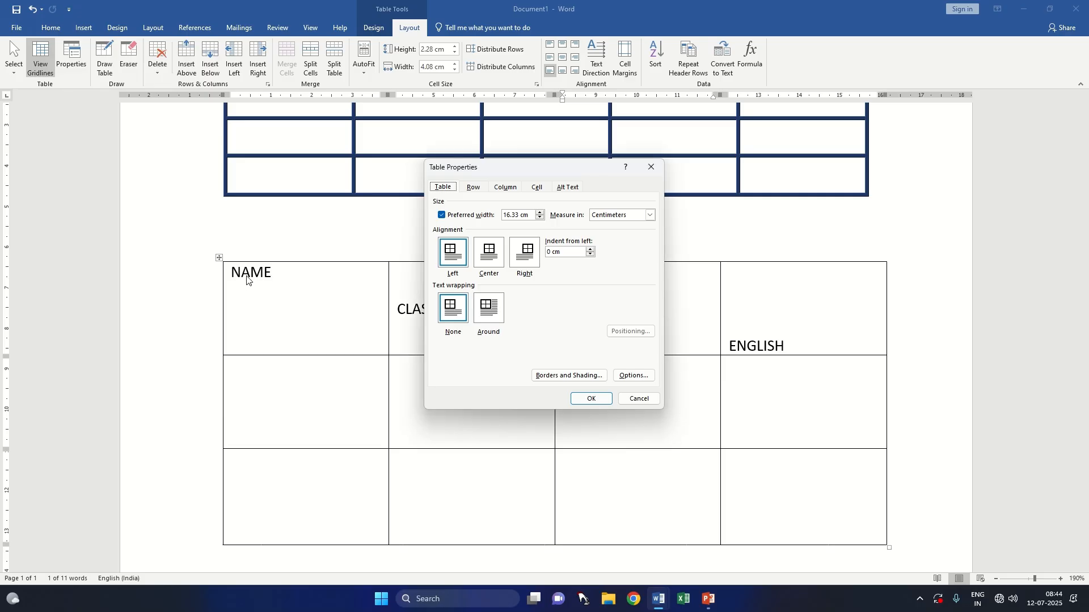
pyautogui.click(655, 173)
# Step: Set the four-column table's horizontal alignment on the page to Center through the table properties
pyautogui.moveTo(272, 275); pyautogui.dragTo(239, 278)
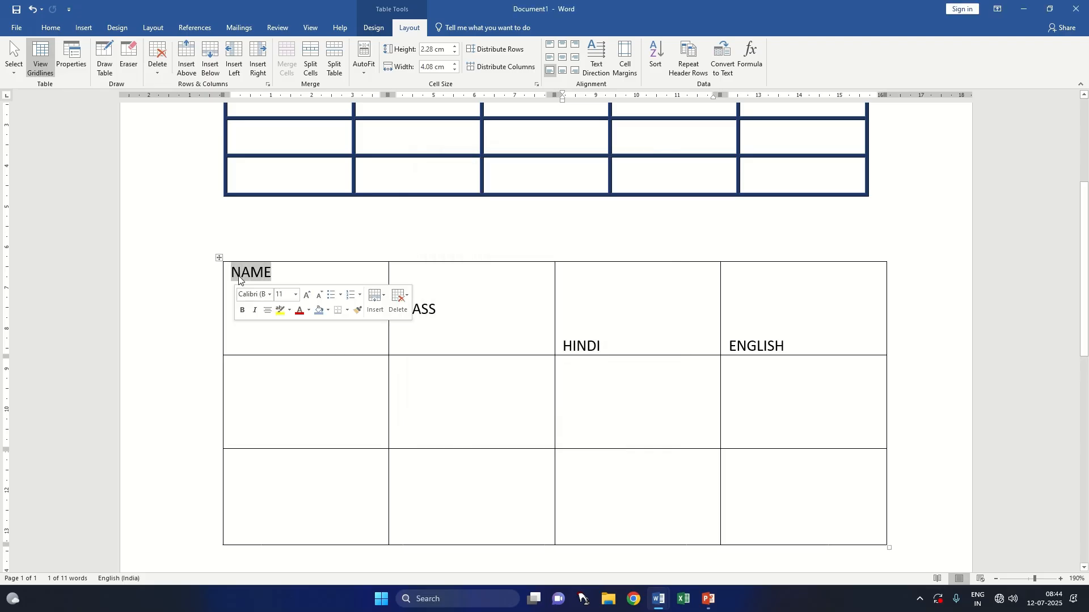
pyautogui.click(74, 60)
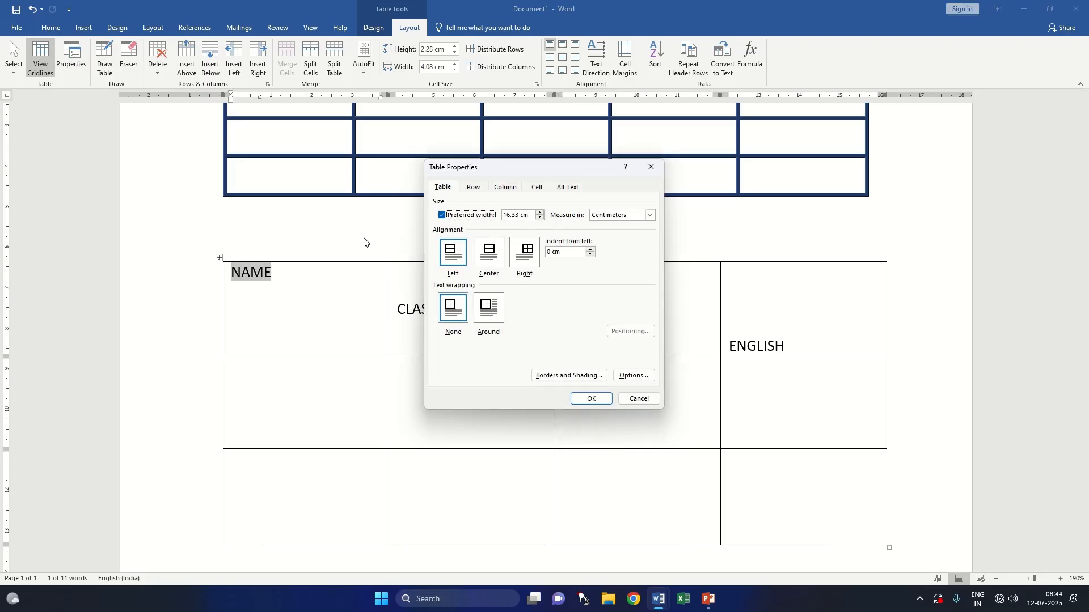
pyautogui.click(591, 399)
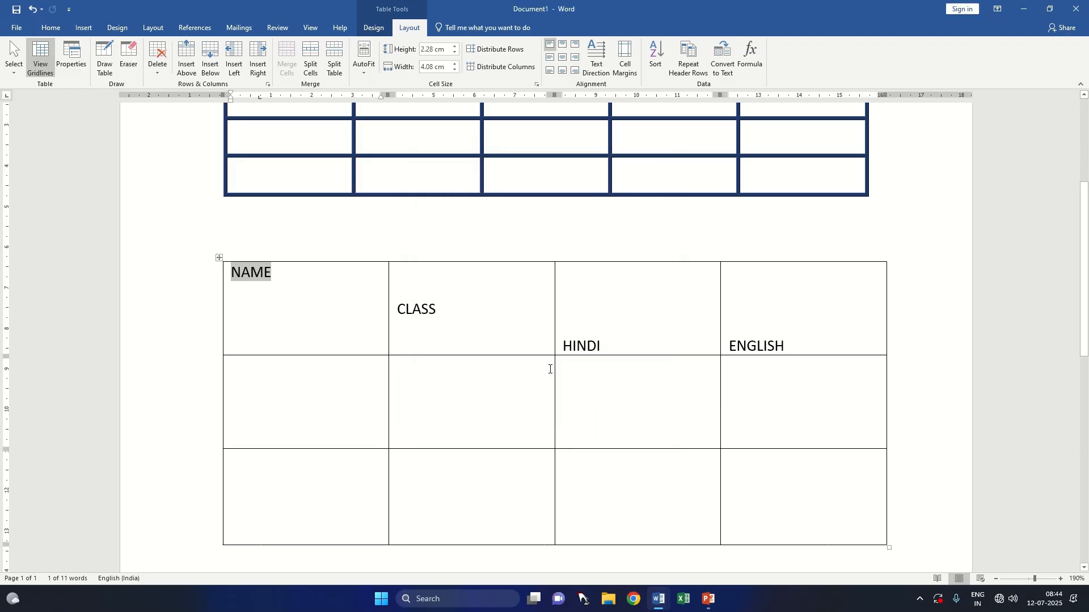
pyautogui.click(444, 310)
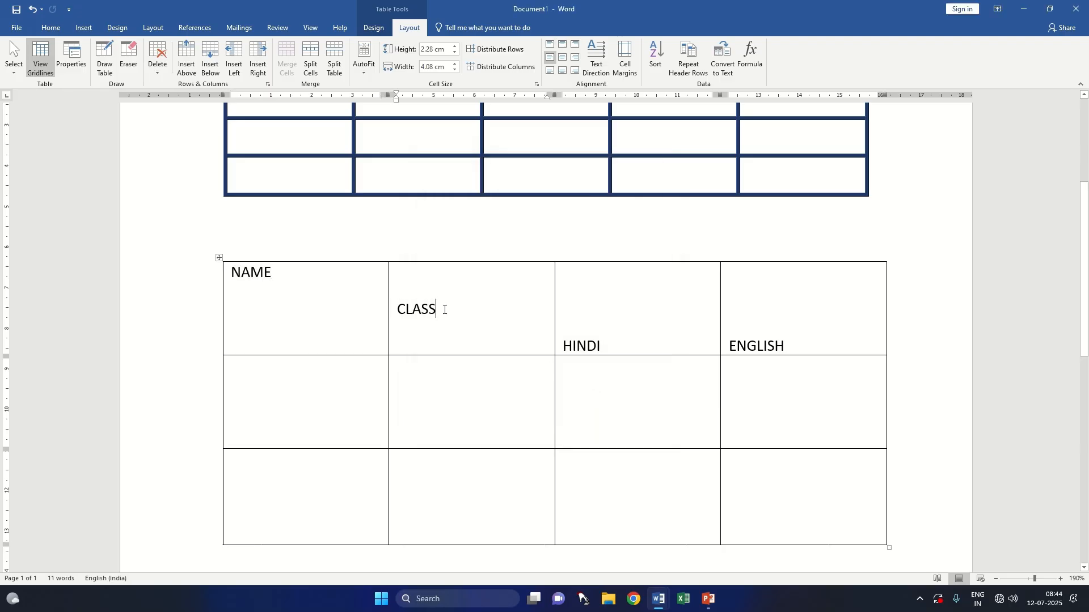
pyautogui.doubleClick(259, 273)
pyautogui.click(79, 61)
pyautogui.click(489, 254)
pyautogui.click(591, 399)
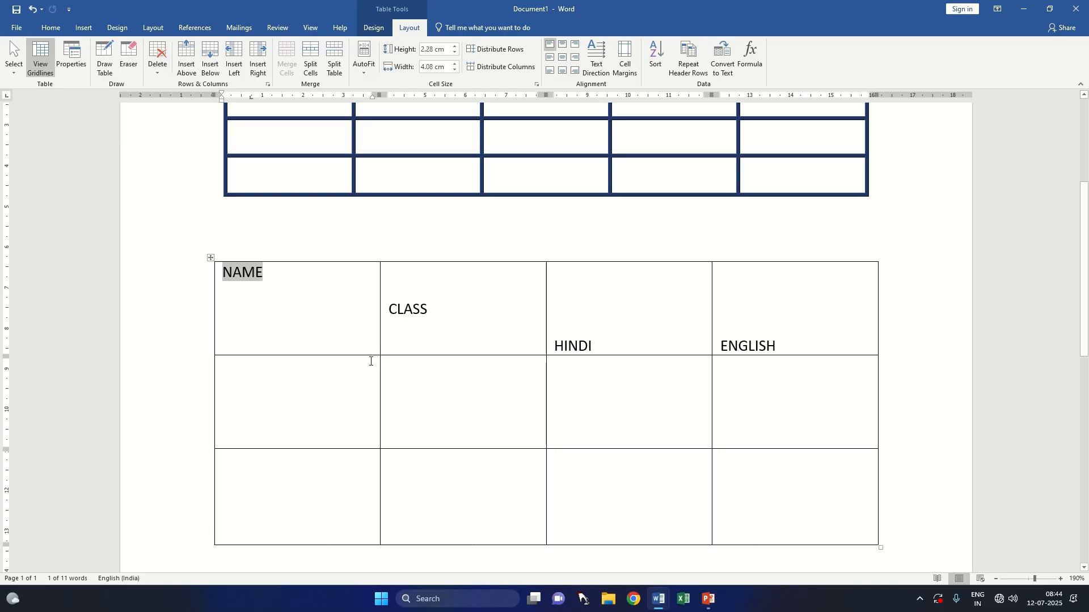
# Step: Set the horizontal alignment of the small table headed NAME, CLASS, HINDI and ENGLISH to Left in the table properties
pyautogui.click(71, 59)
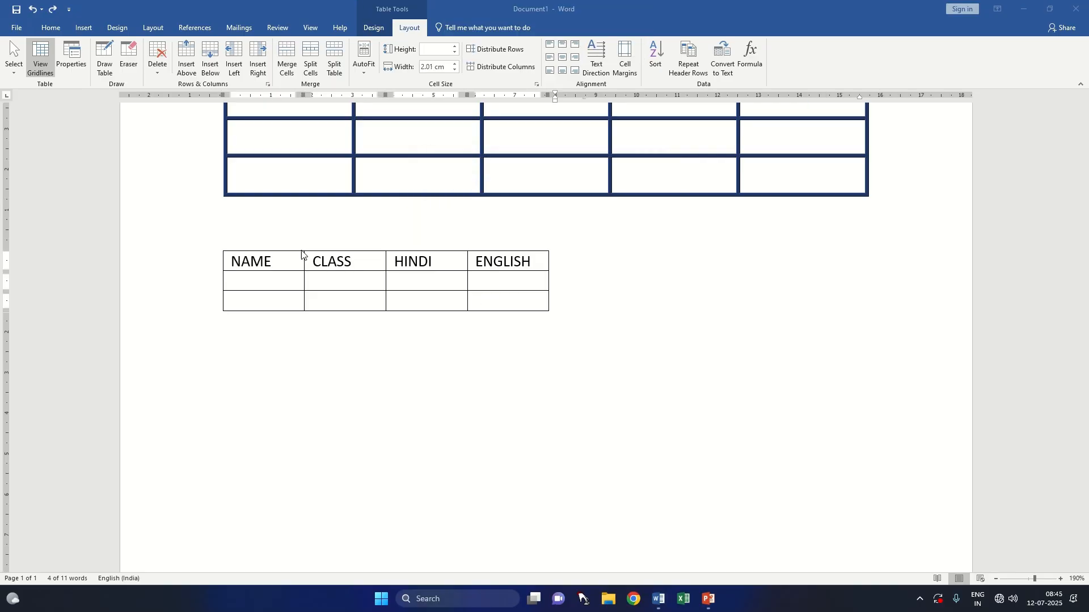
pyautogui.click(233, 264)
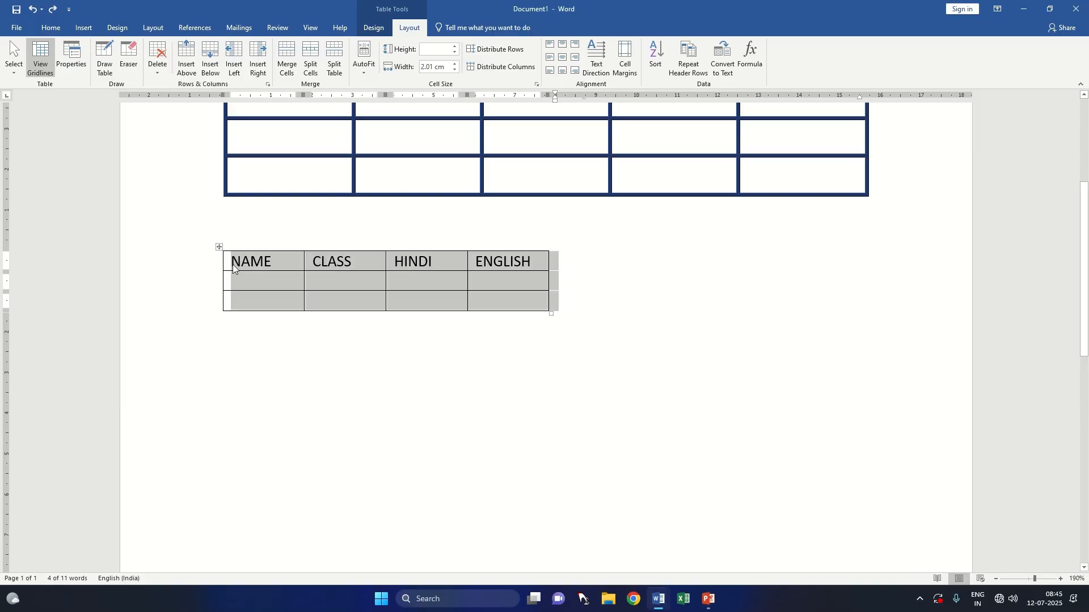
pyautogui.click(71, 57)
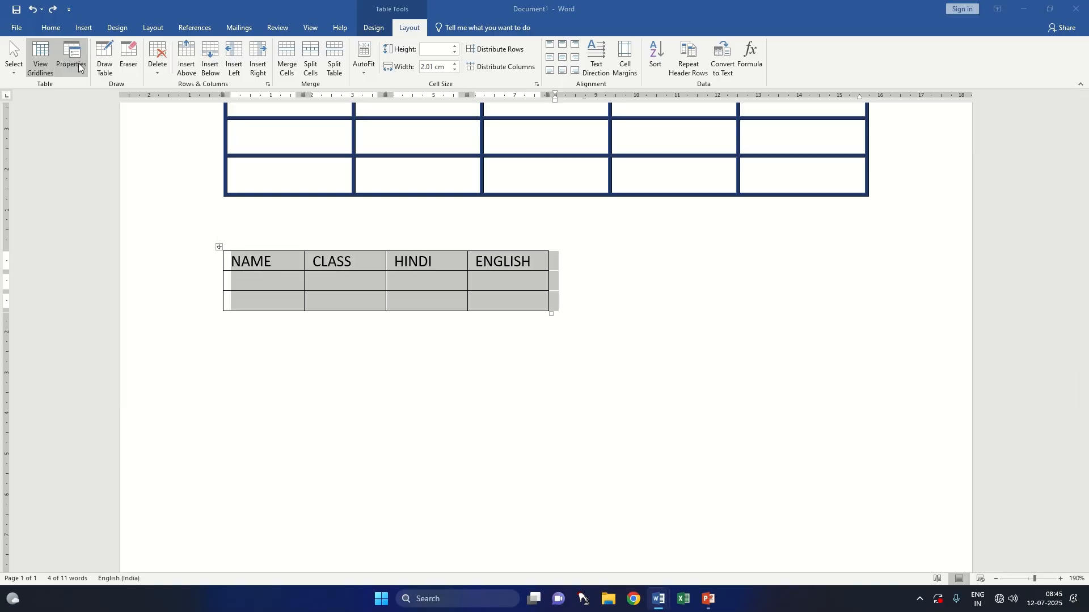
pyautogui.click(457, 266)
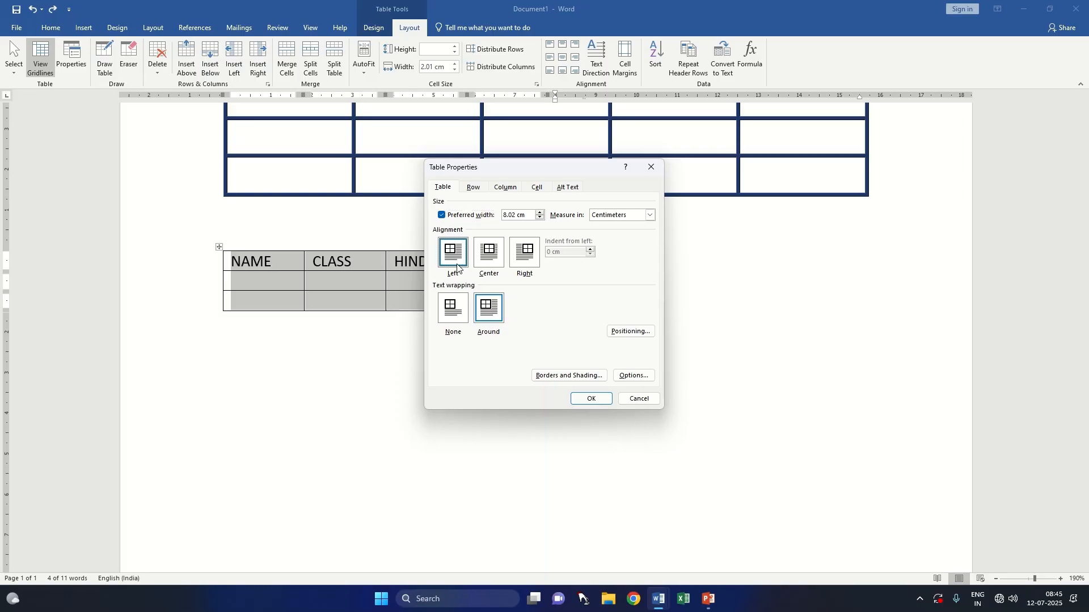
pyautogui.click(589, 399)
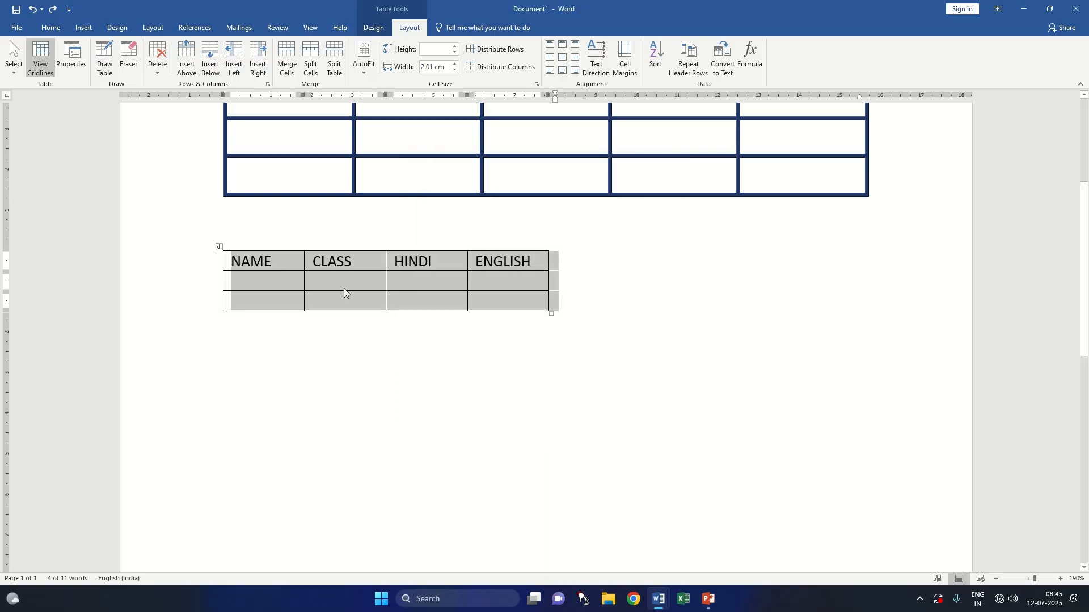
# Step: Set the horizontal alignment of the selected four-column table to Center in the table properties
pyautogui.click(71, 56)
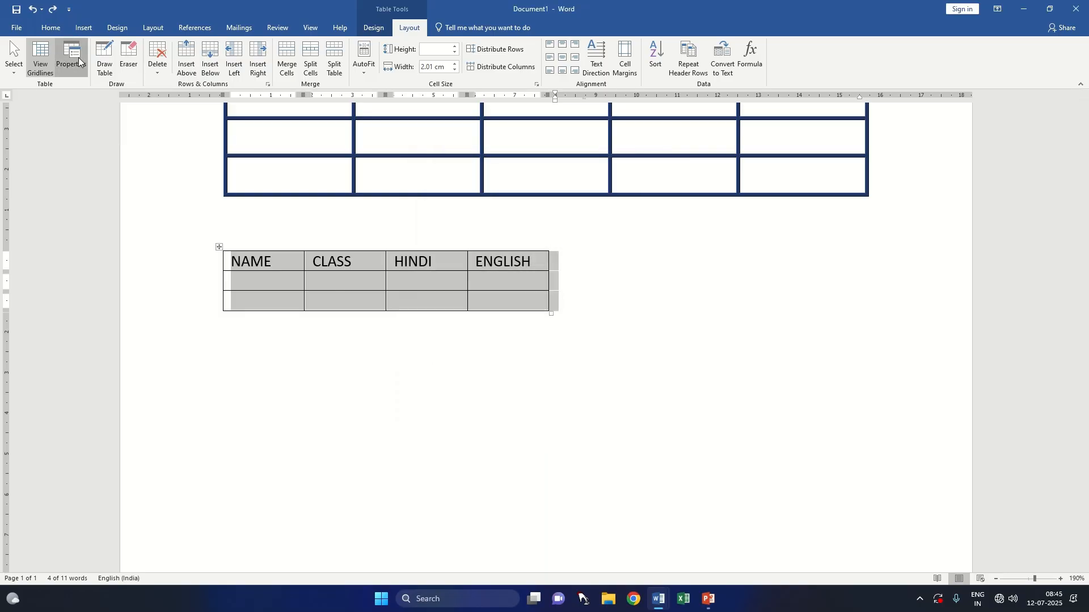
pyautogui.click(484, 256)
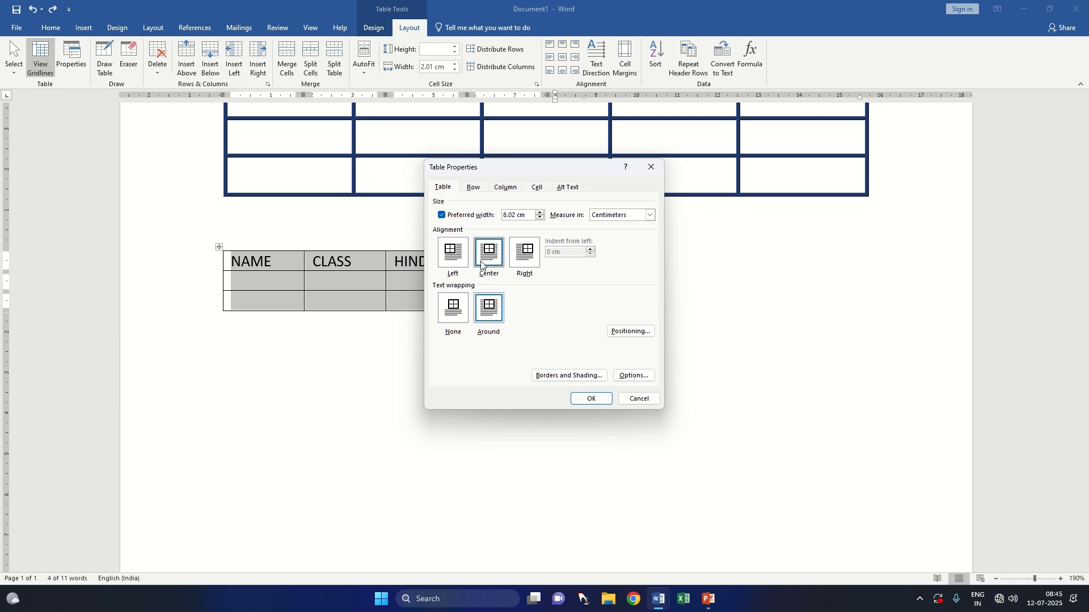
pyautogui.click(588, 399)
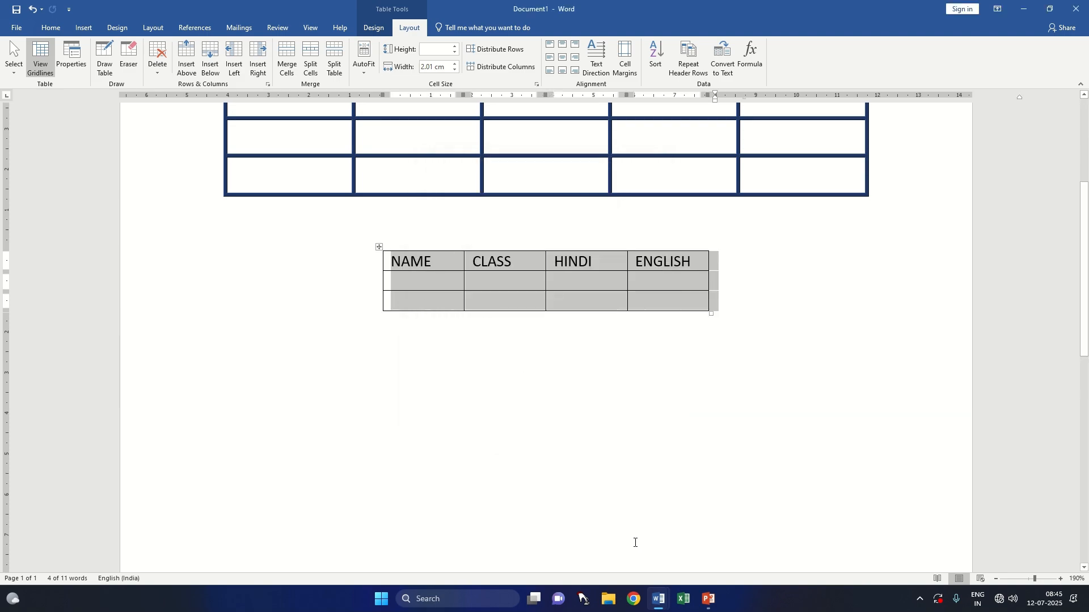
# Step: Change the four-column table's alignment on the page to Right through the table properties
pyautogui.click(71, 56)
pyautogui.click(533, 253)
pyautogui.click(590, 399)
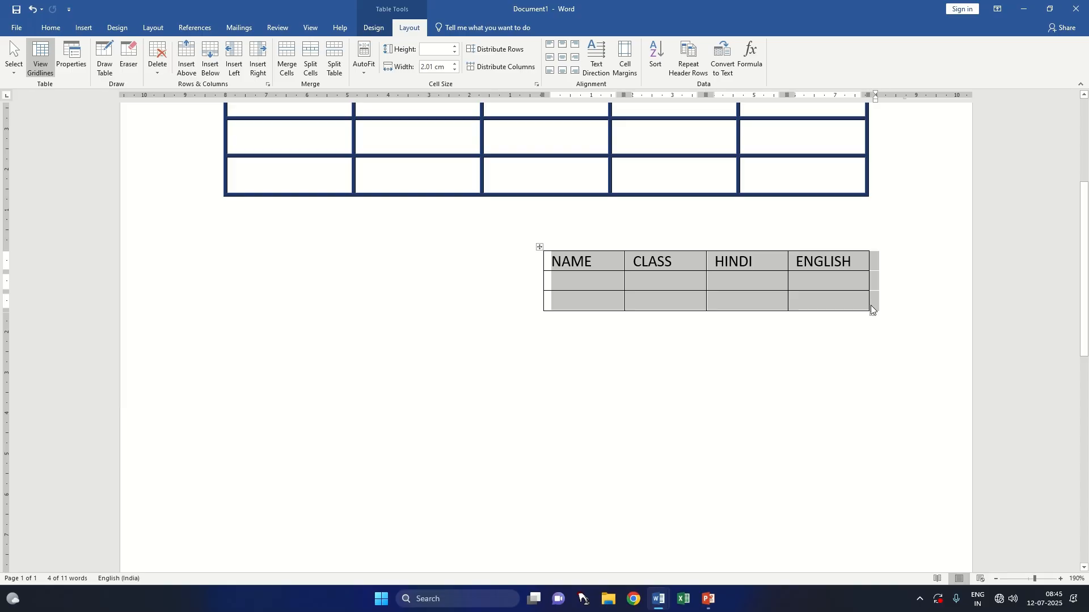
# Step: Clear the contents of the five-column table with thick blue borders, and delete the whole table
pyautogui.scroll(5, 870, 306)
pyautogui.click(420, 292)
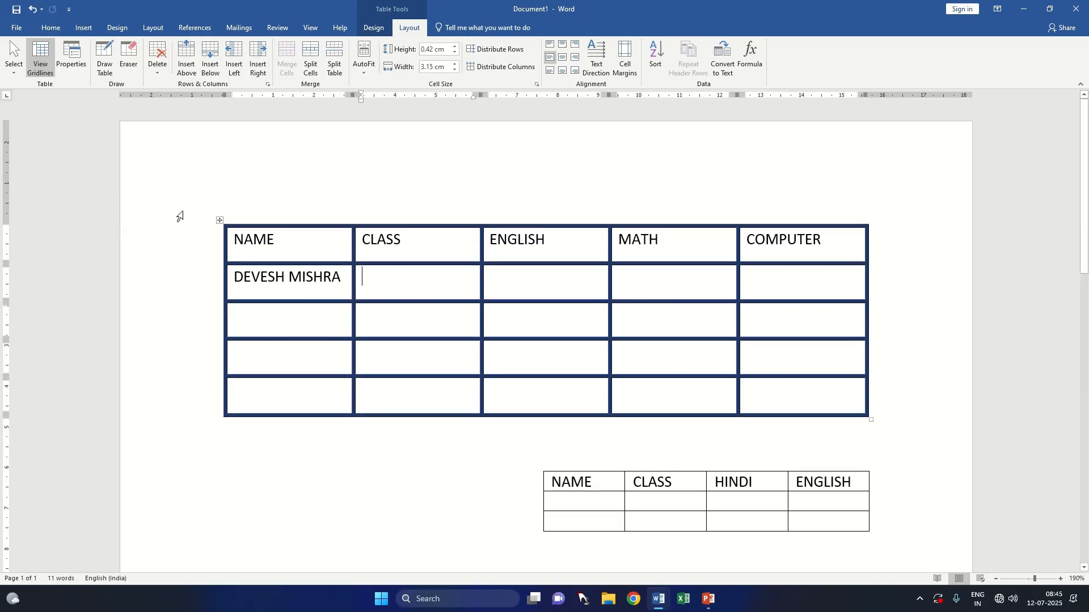
pyautogui.click(220, 220)
pyautogui.press('Delete')
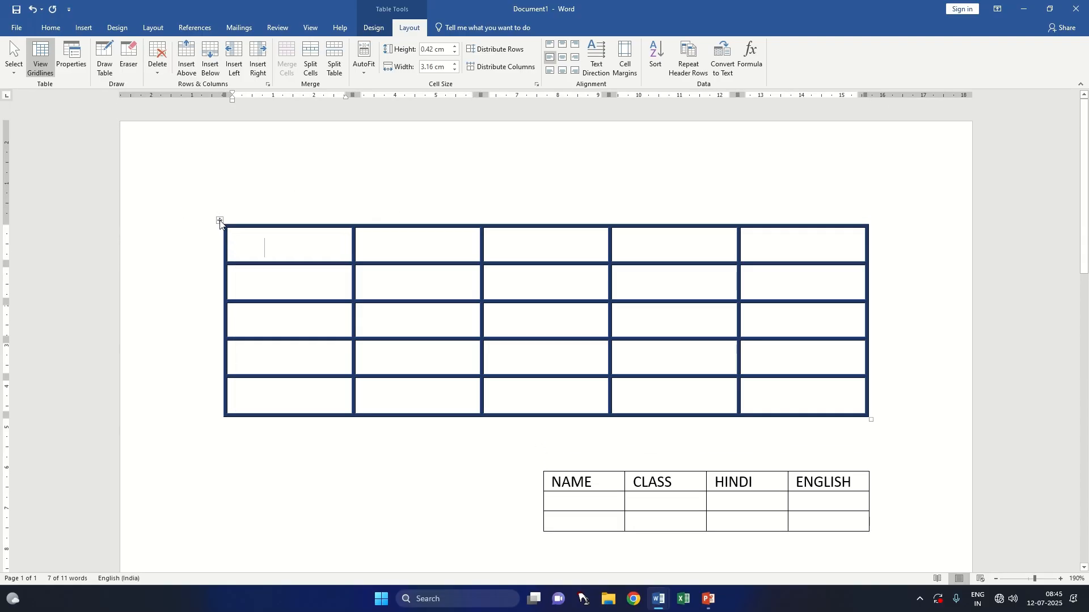
pyautogui.click(220, 221)
pyautogui.rightClick(220, 221)
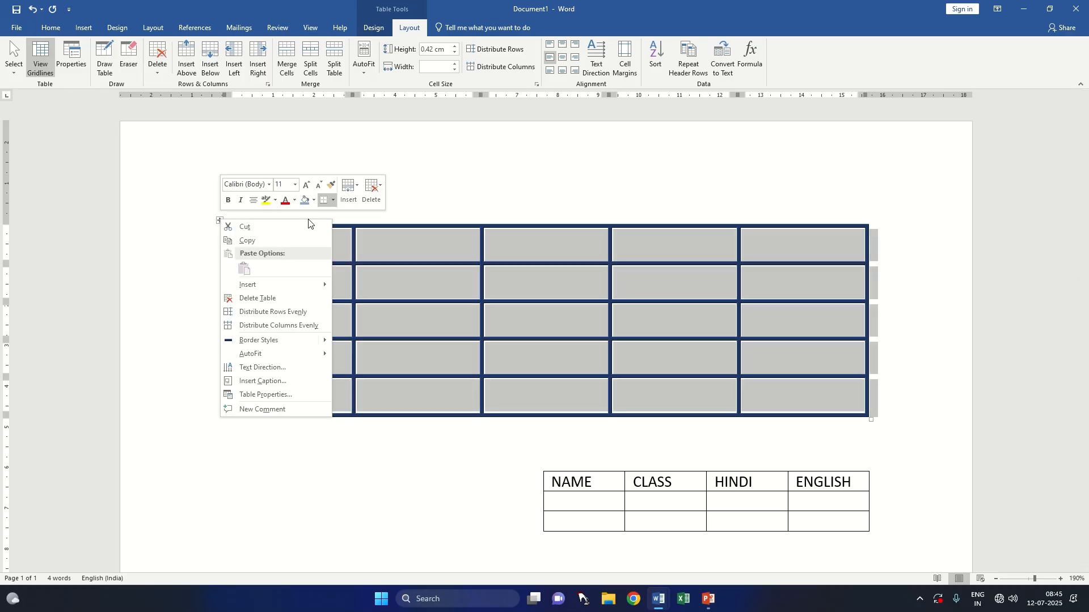
pyautogui.click(288, 297)
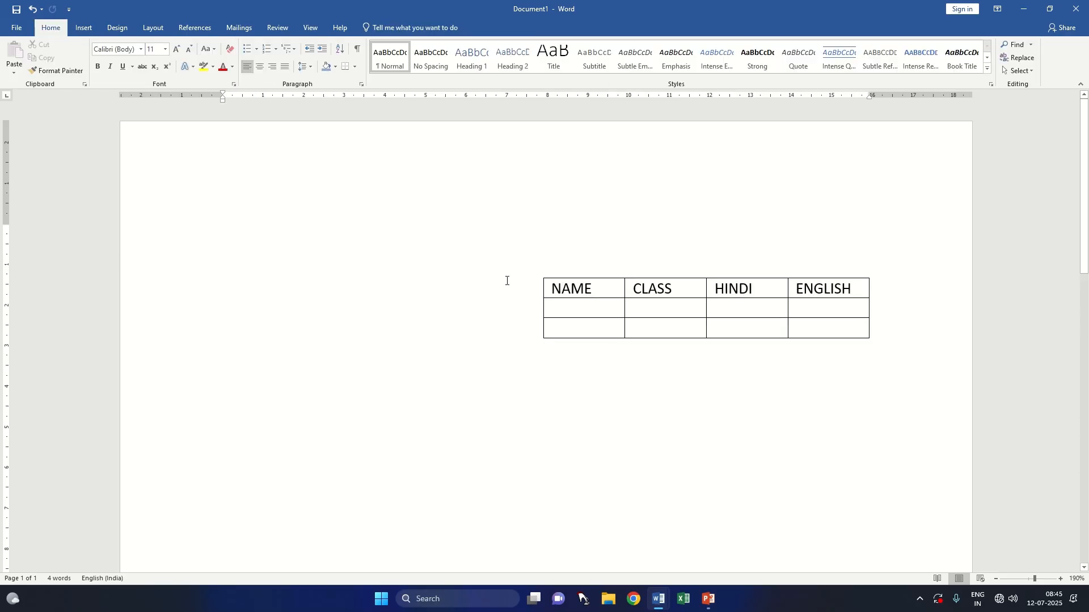
# Step: Generate sample paragraphs above the remaining table by entering =RAND() on the empty line
pyautogui.click(215, 211)
pyautogui.click(245, 235)
pyautogui.write('=RAND')
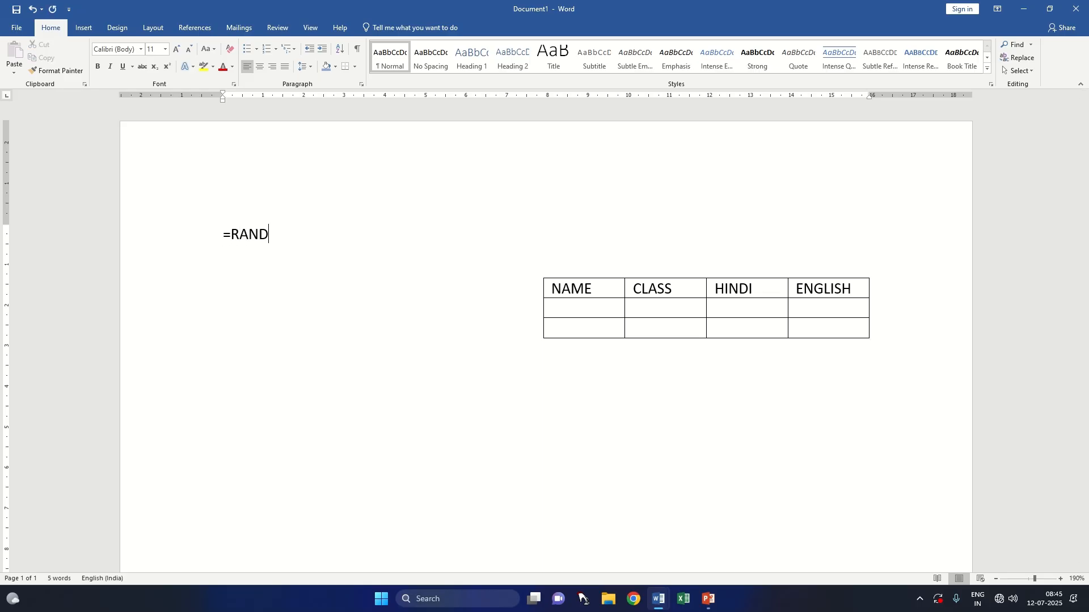
pyautogui.write('()')
pyautogui.press('Left')
pyautogui.press('Return')
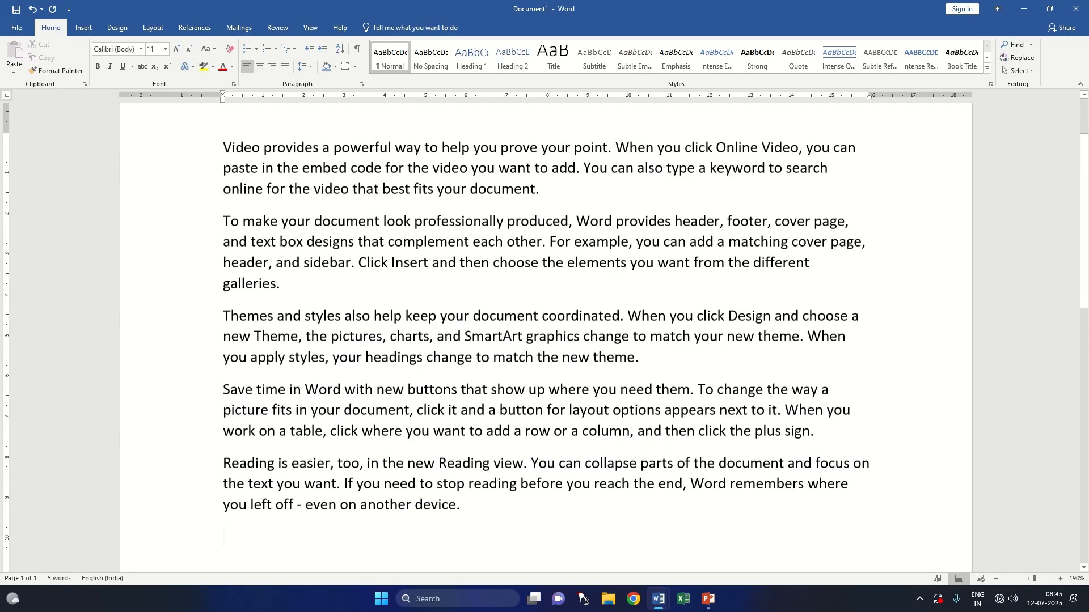
# Step: Move the small table up into the running text, placing it within the paragraph beginning "Themes and styles"
pyautogui.scroll(-4, 425, 478)
pyautogui.click(594, 374)
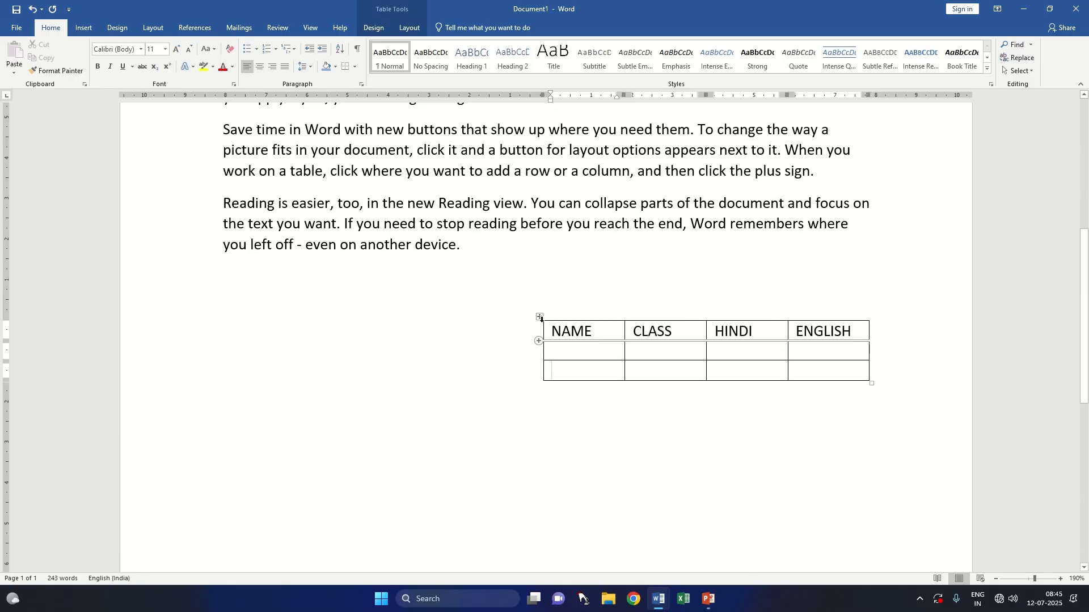
pyautogui.moveTo(539, 317); pyautogui.dragTo(429, 153)
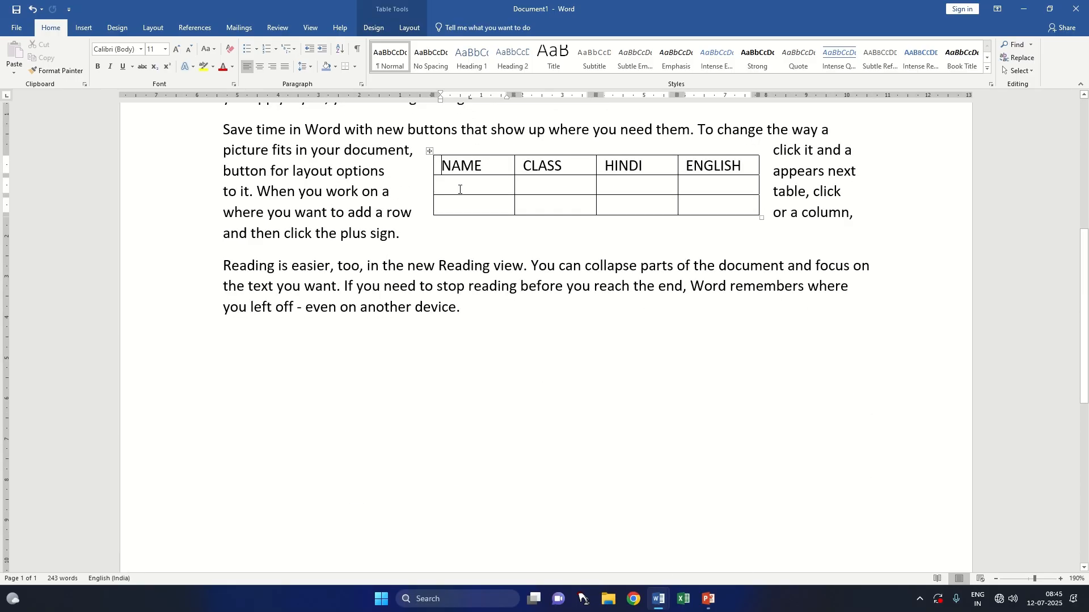
pyautogui.scroll(3, 429, 359)
pyautogui.moveTo(429, 359); pyautogui.dragTo(410, 259)
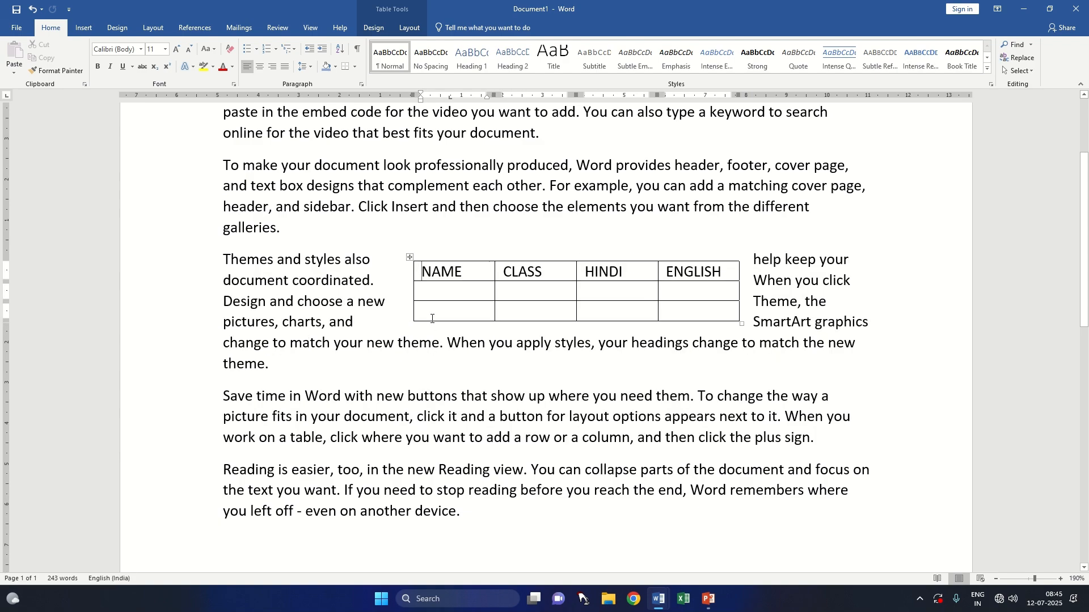
# Step: Try to align the small table Left with Around text wrapping through the table properties
pyautogui.click(410, 257)
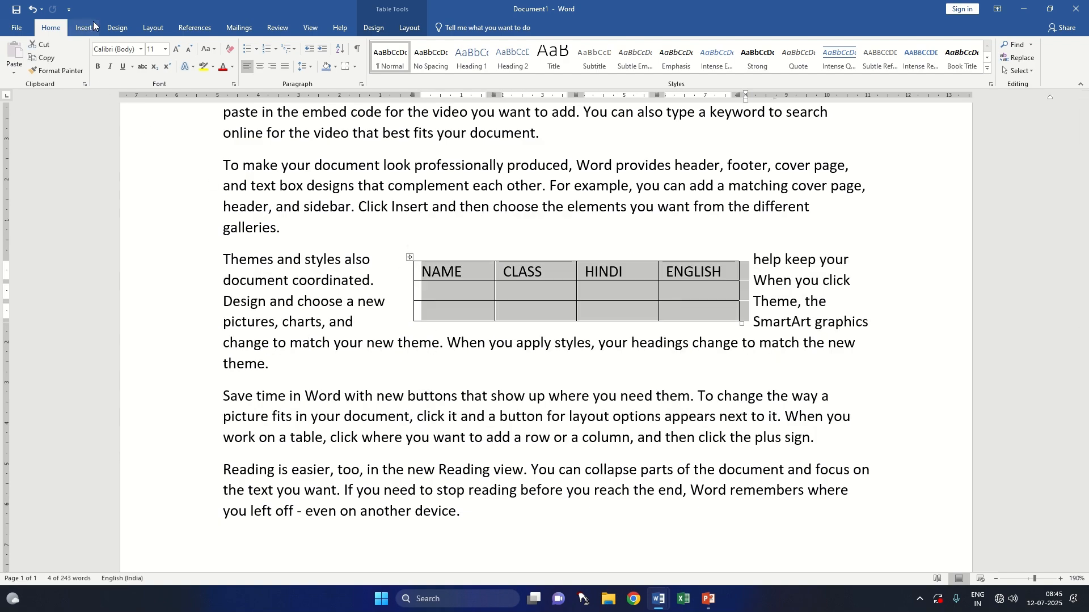
pyautogui.click(410, 28)
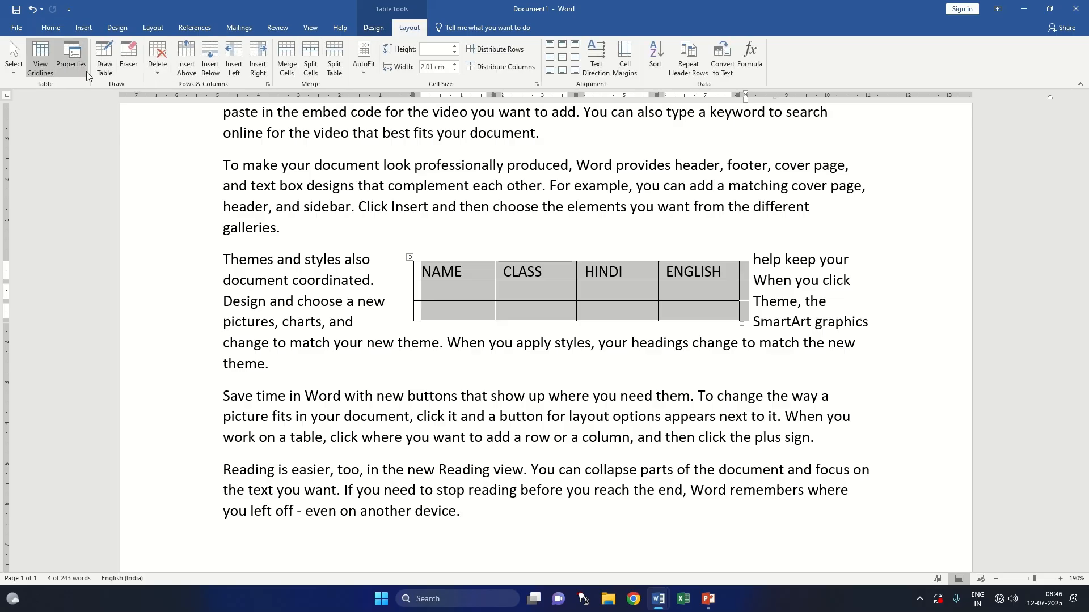
pyautogui.click(71, 57)
pyautogui.click(458, 258)
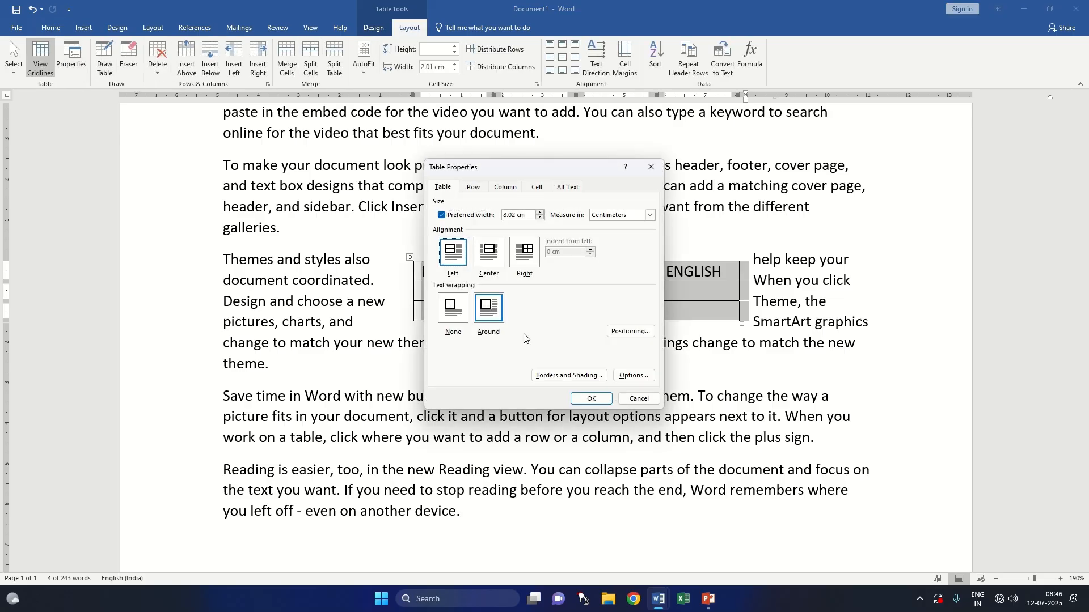
pyautogui.click(590, 399)
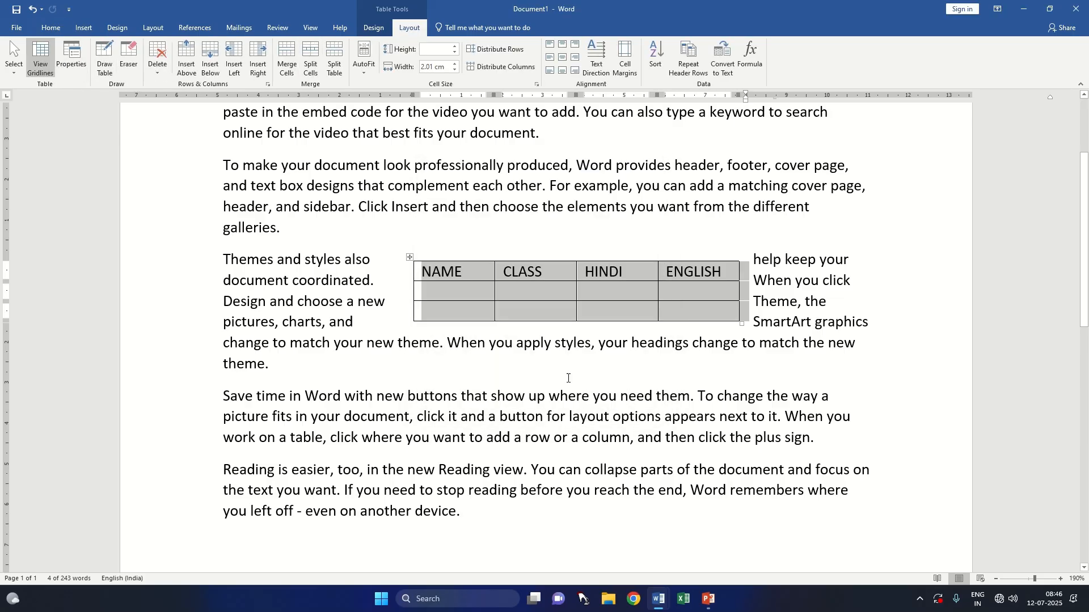
# Step: Move the small table horizontally to the left margin beside the "Themes and styles" paragraph
pyautogui.click(411, 258)
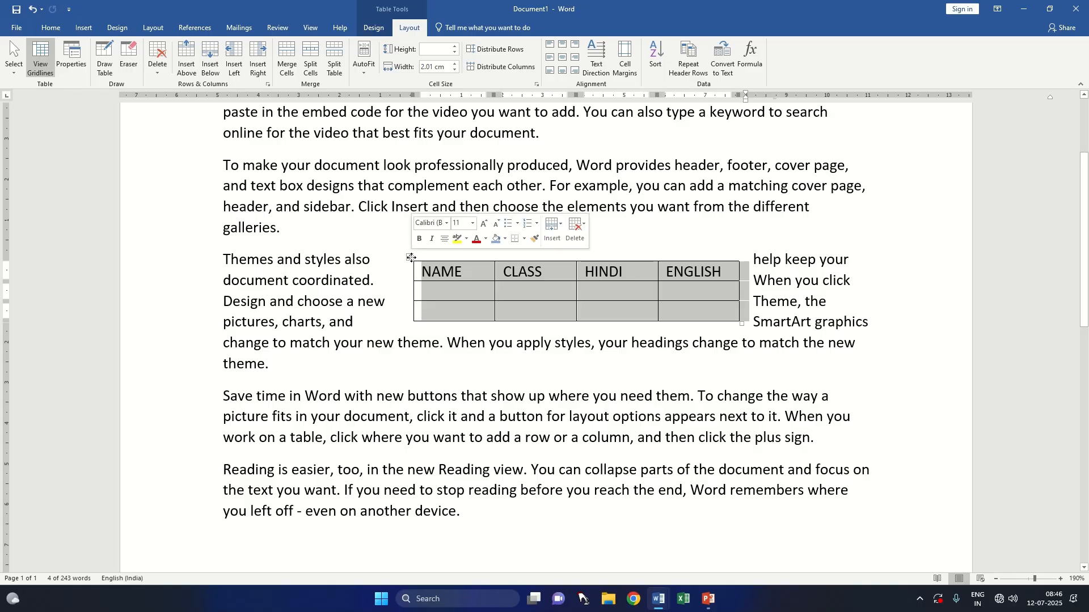
pyautogui.moveTo(412, 258); pyautogui.dragTo(388, 255)
pyautogui.moveTo(297, 258); pyautogui.dragTo(218, 258)
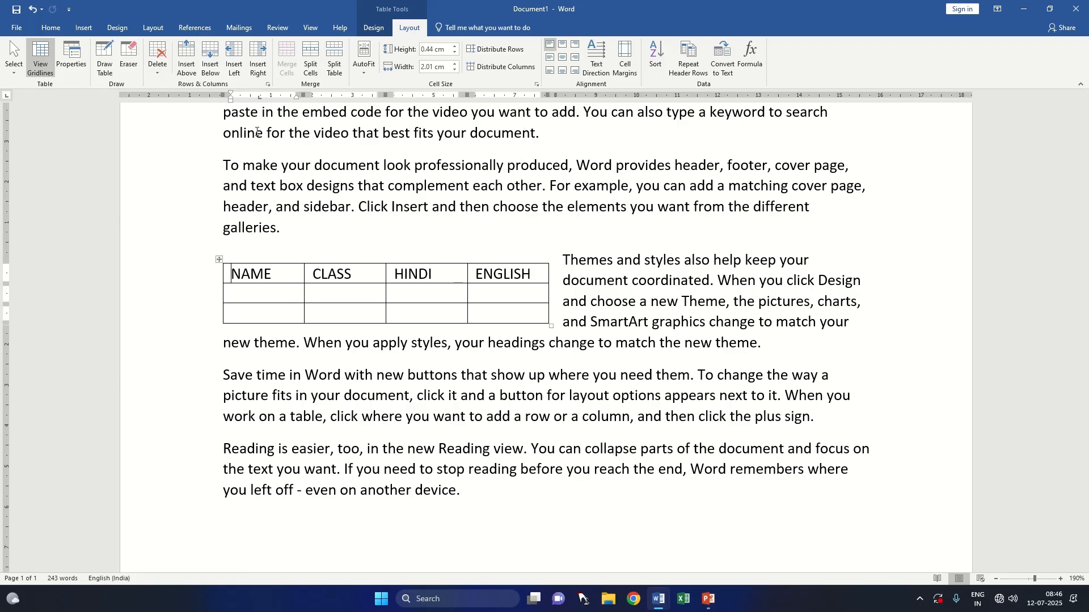
# Step: Select the whole table within the text and set its alignment to Right in the table properties
pyautogui.moveTo(483, 26)
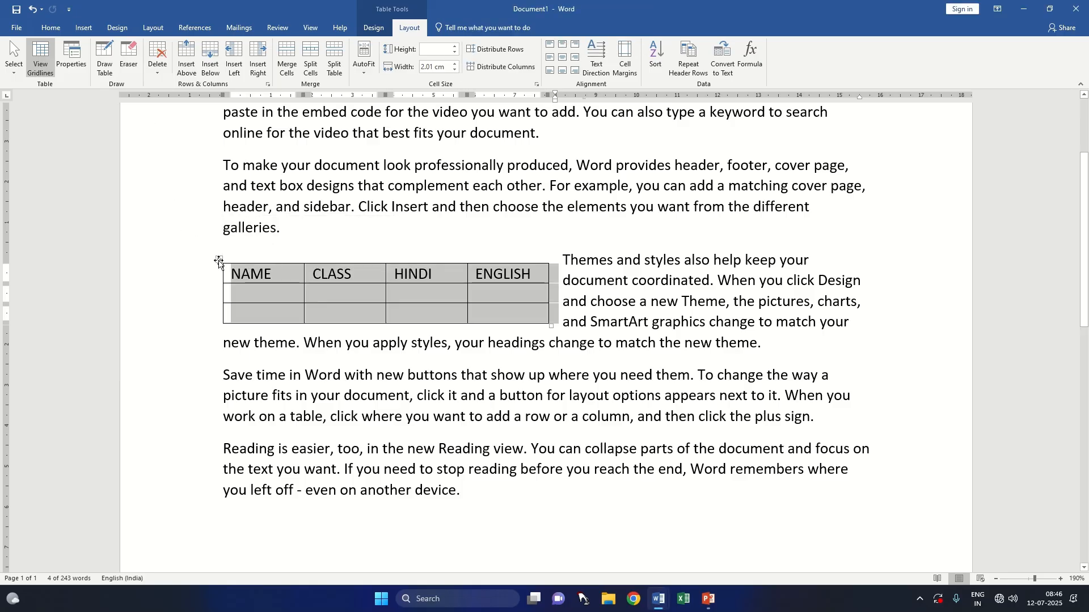
pyautogui.click(66, 55)
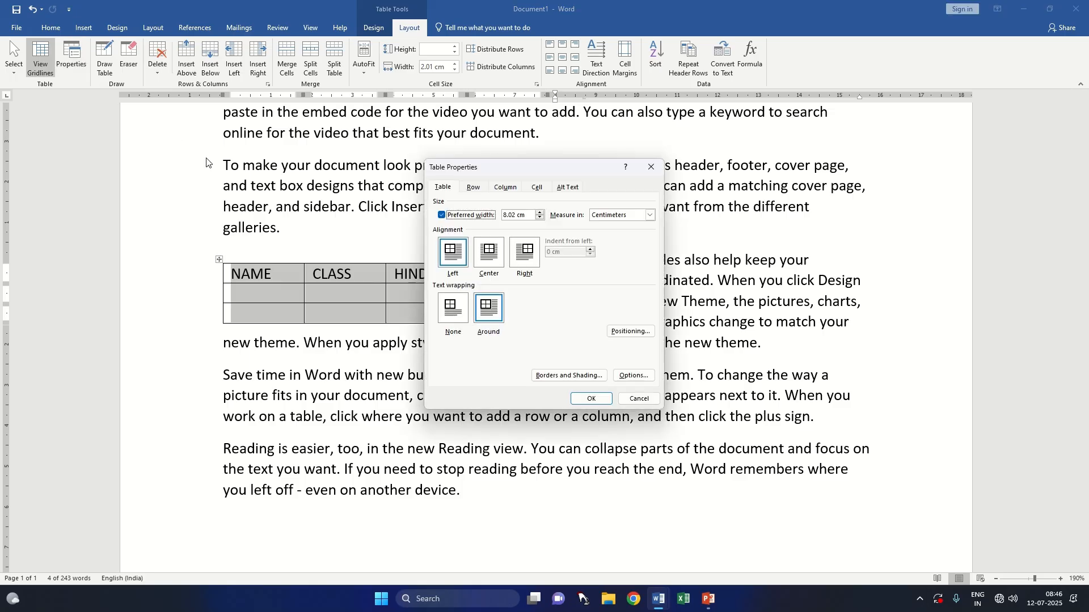
pyautogui.click(522, 262)
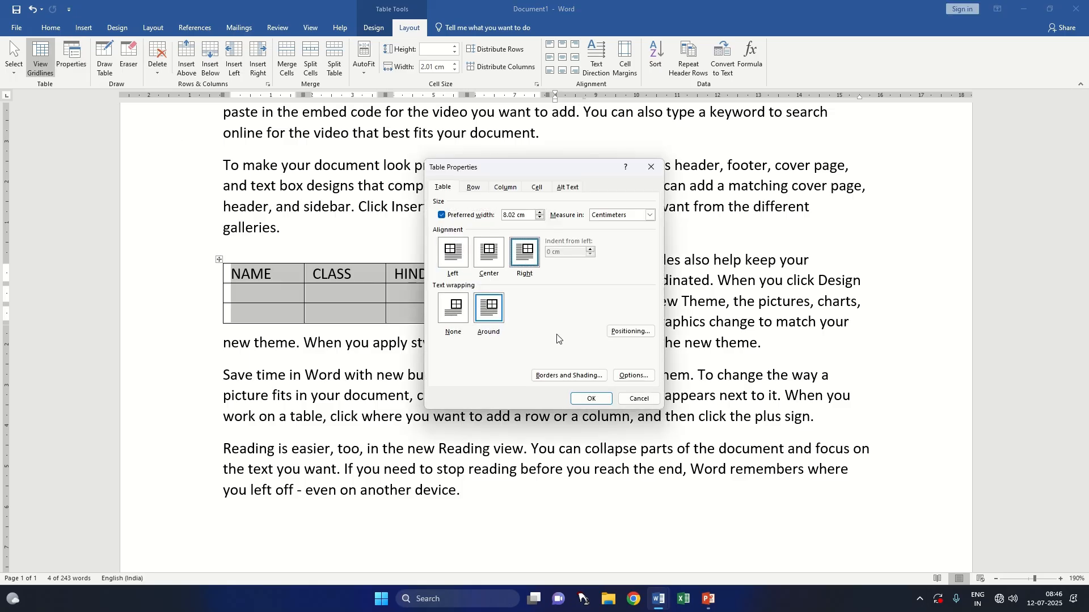
pyautogui.click(591, 399)
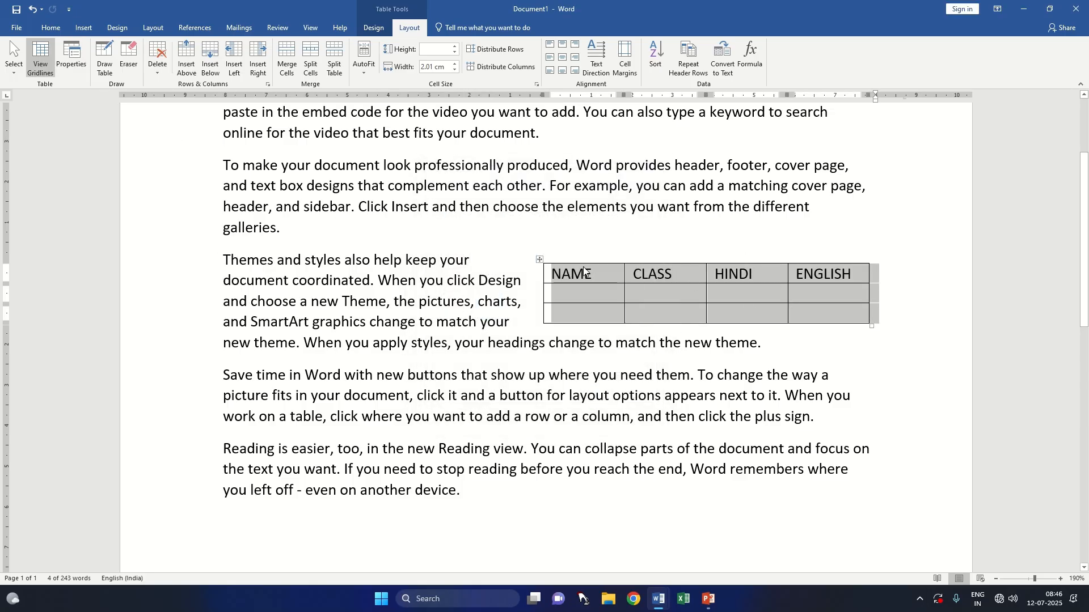
# Step: Set the alignment of the text-wrapped table to Center in the table properties
pyautogui.click(64, 58)
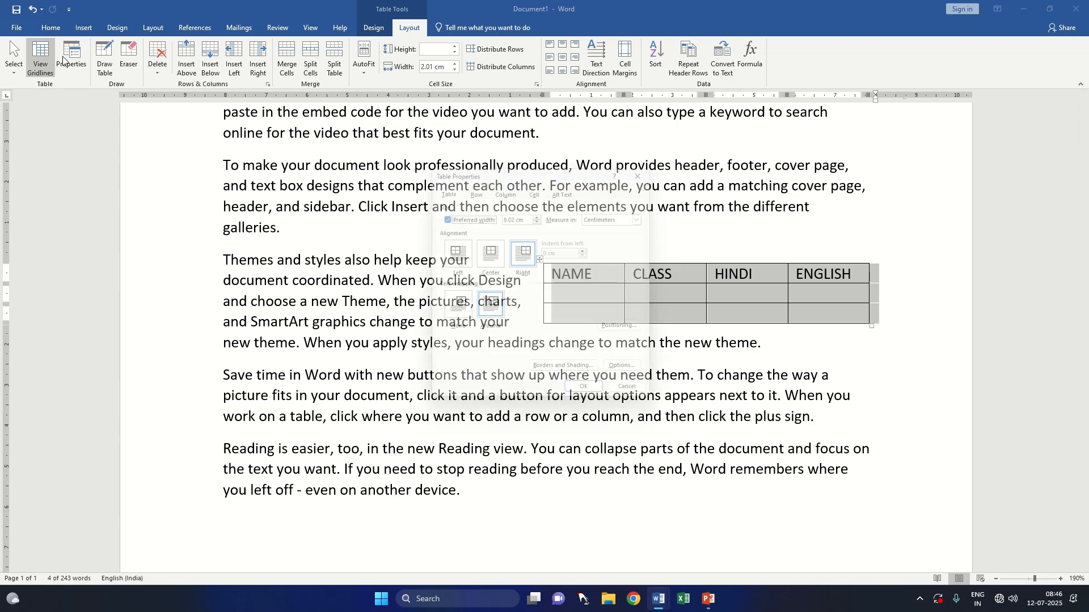
pyautogui.click(488, 253)
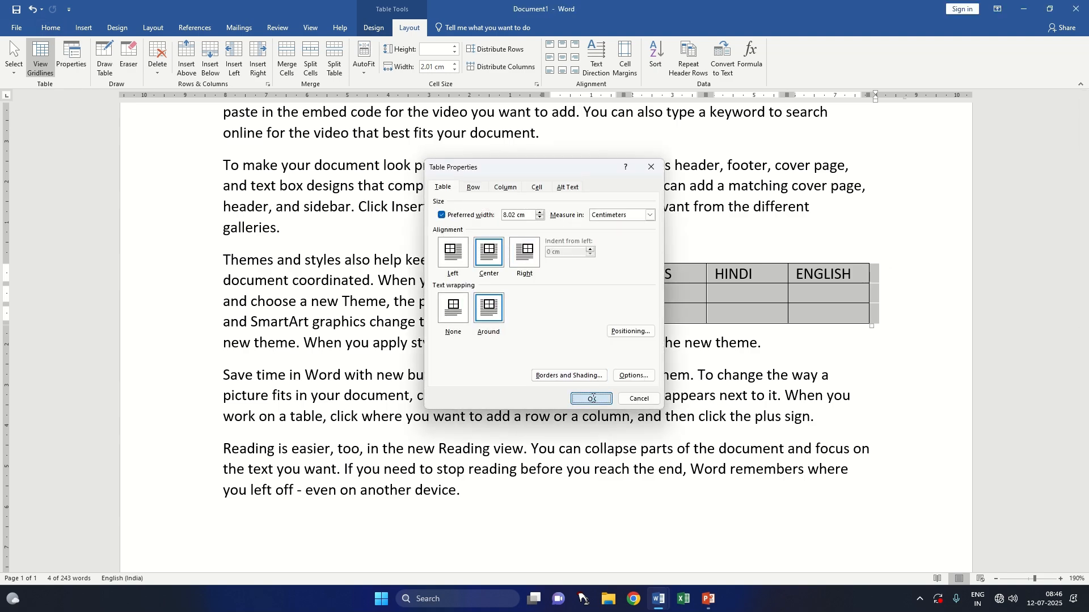
pyautogui.click(592, 399)
# Step: Set the alignment of the text-wrapped table to Left in the table properties
pyautogui.click(71, 57)
pyautogui.click(462, 259)
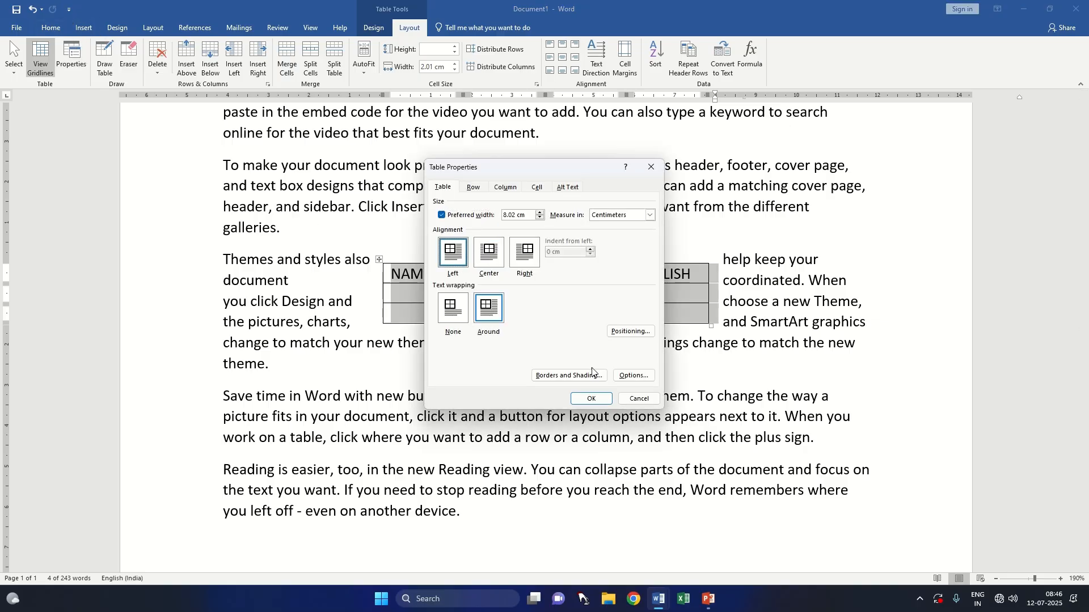
pyautogui.click(592, 398)
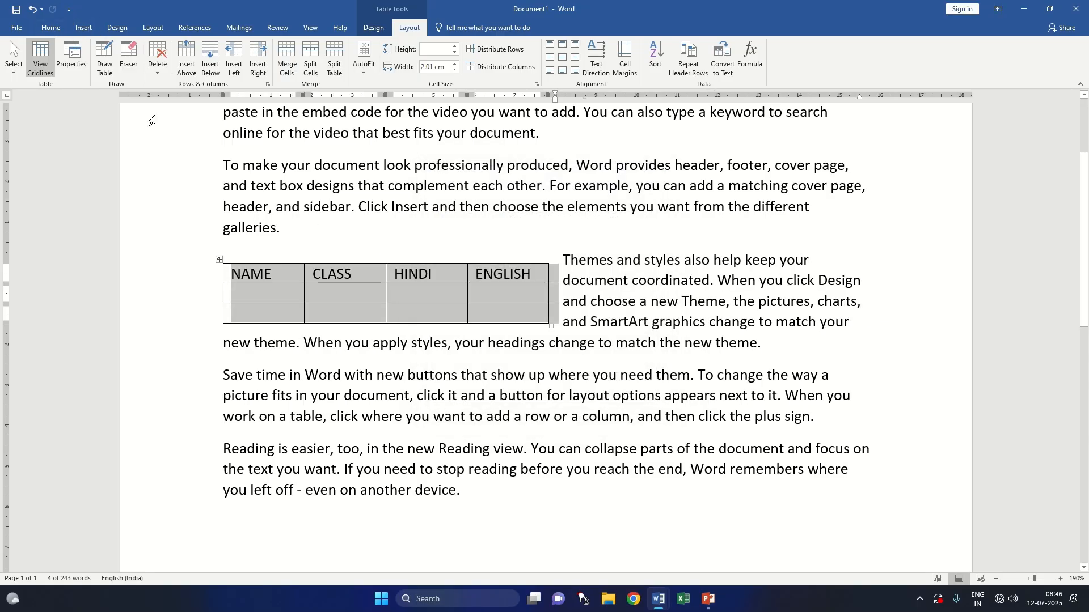
# Step: Set the table's text wrapping to None in the table properties
pyautogui.click(71, 56)
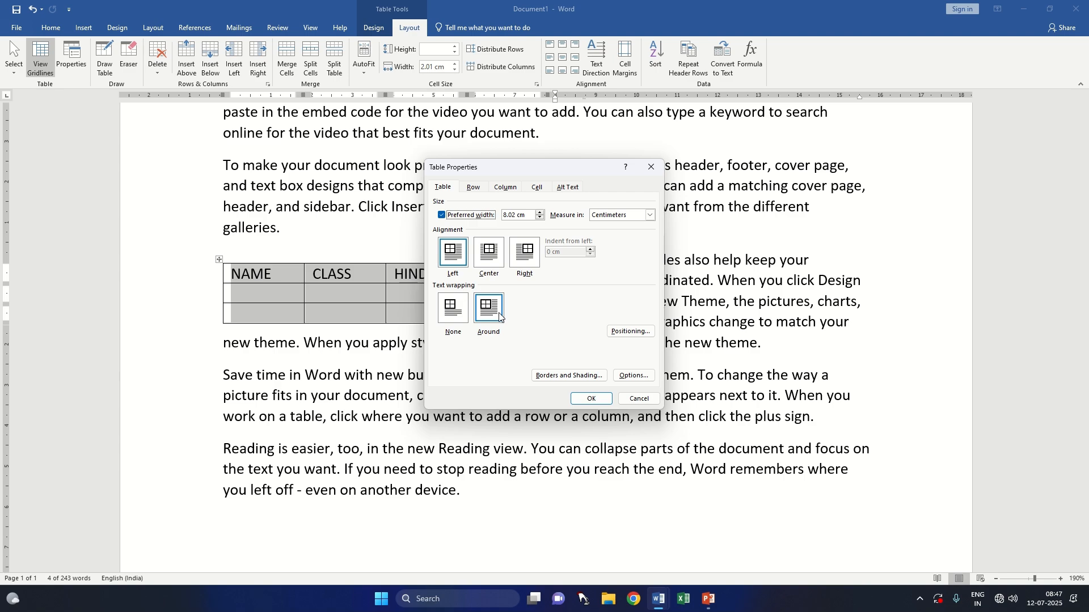
pyautogui.click(466, 317)
pyautogui.click(590, 399)
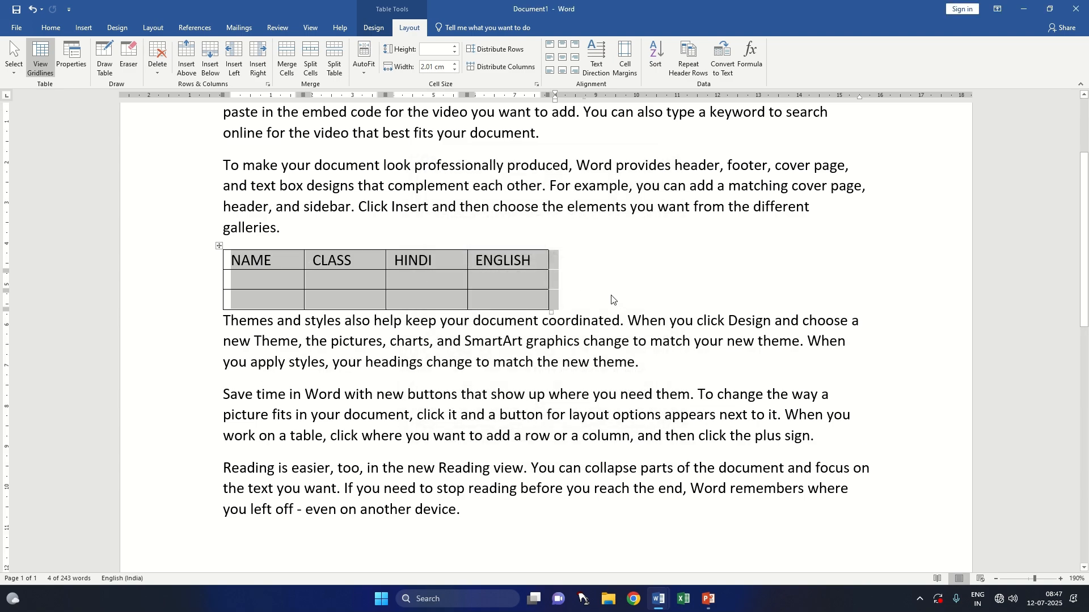
# Step: Set the table's text wrapping to Around so the paragraph flows beside the table
pyautogui.click(71, 57)
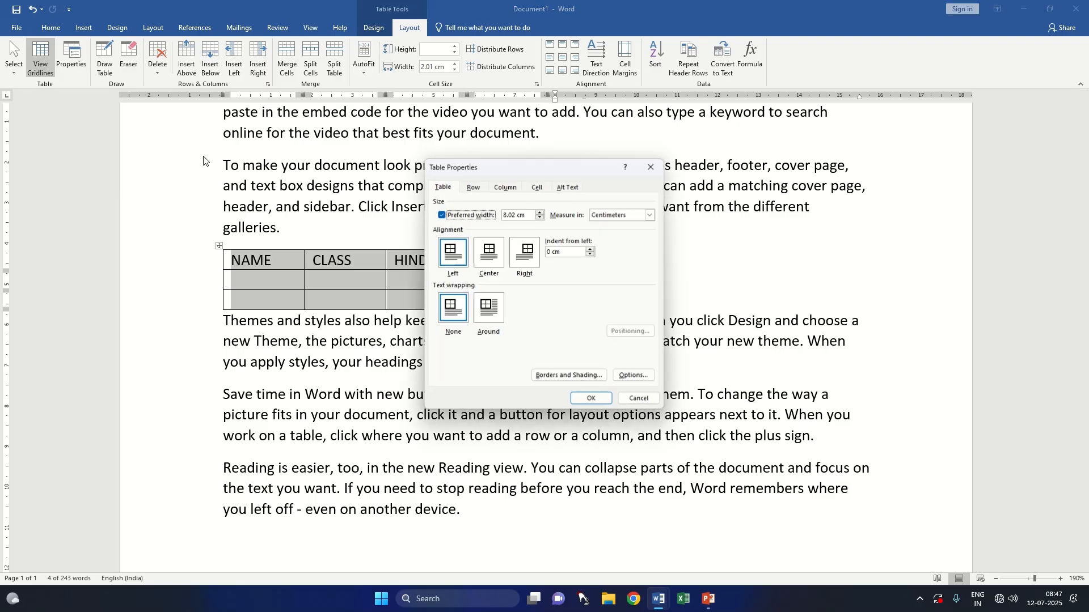
pyautogui.click(498, 331)
pyautogui.click(587, 399)
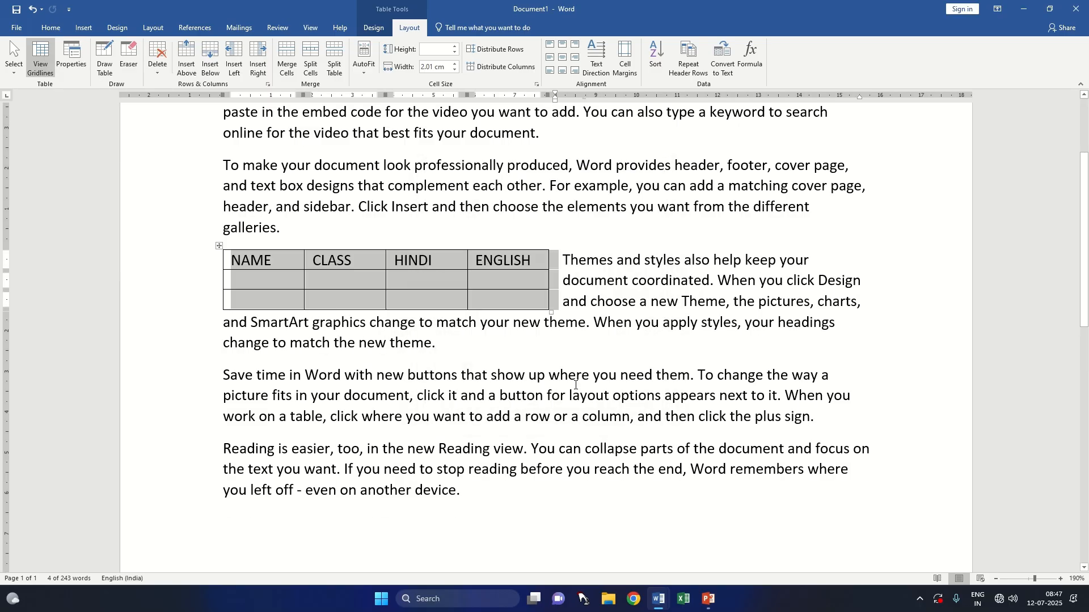
# Step: Review the table's row and column properties and set the vertical alignment of its cells to Top
pyautogui.click(72, 57)
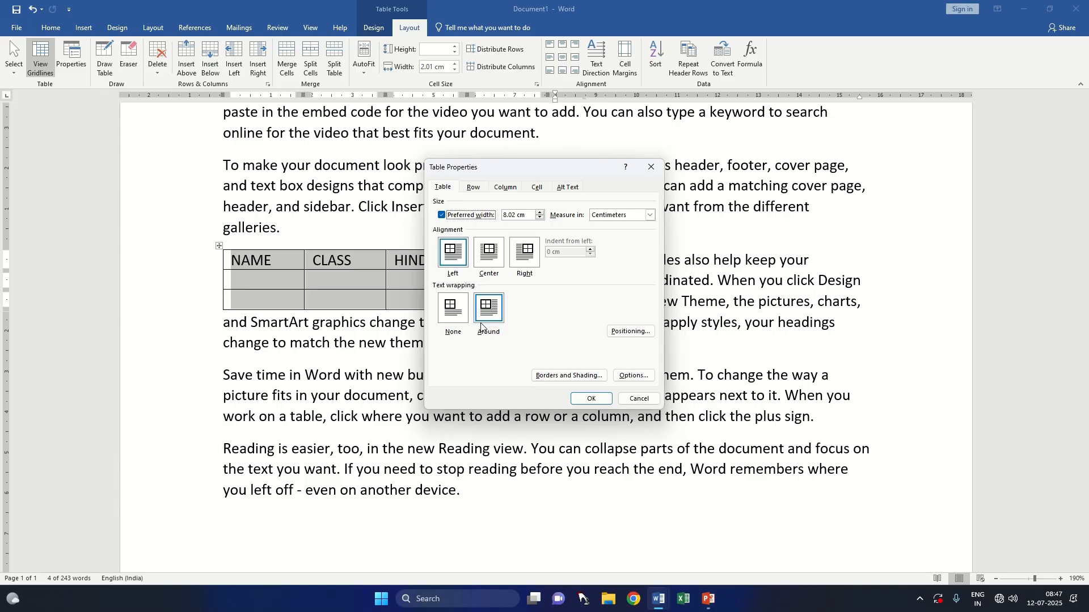
pyautogui.click(474, 188)
pyautogui.click(507, 188)
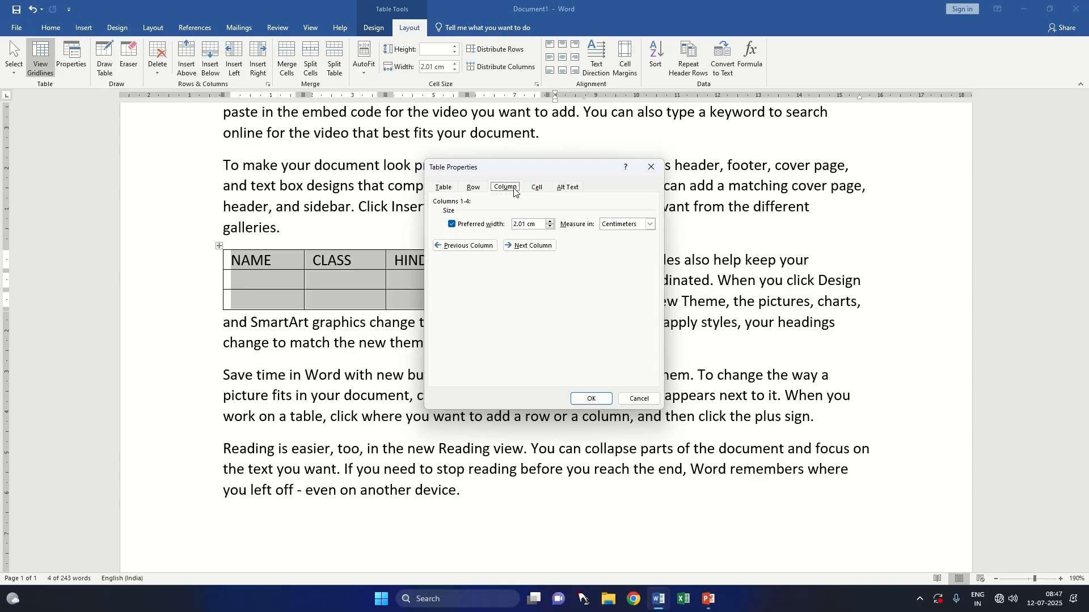
pyautogui.click(537, 191)
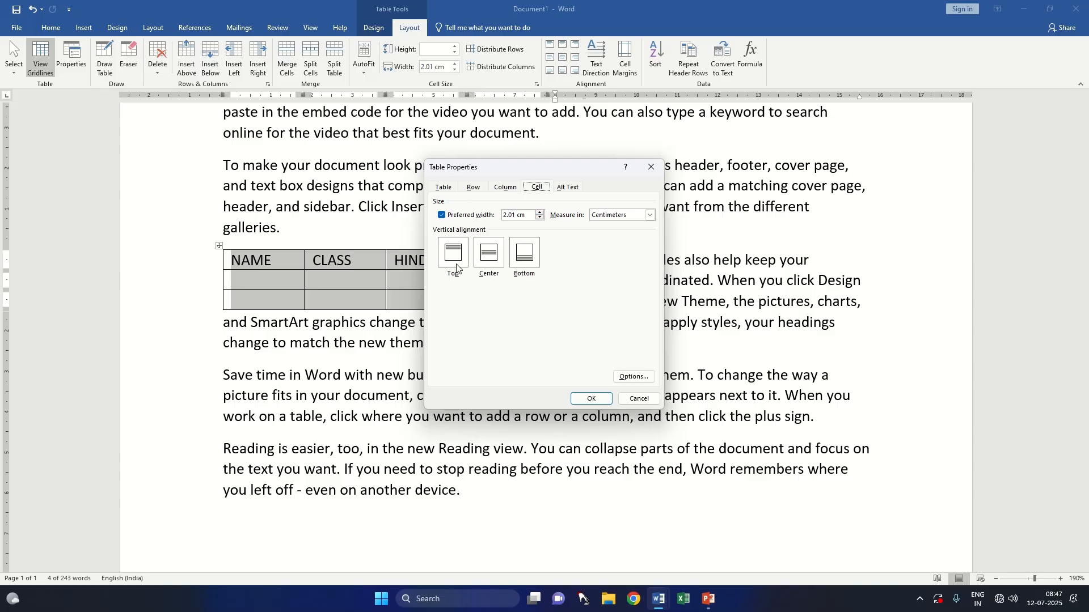
pyautogui.click(488, 264)
pyautogui.click(462, 261)
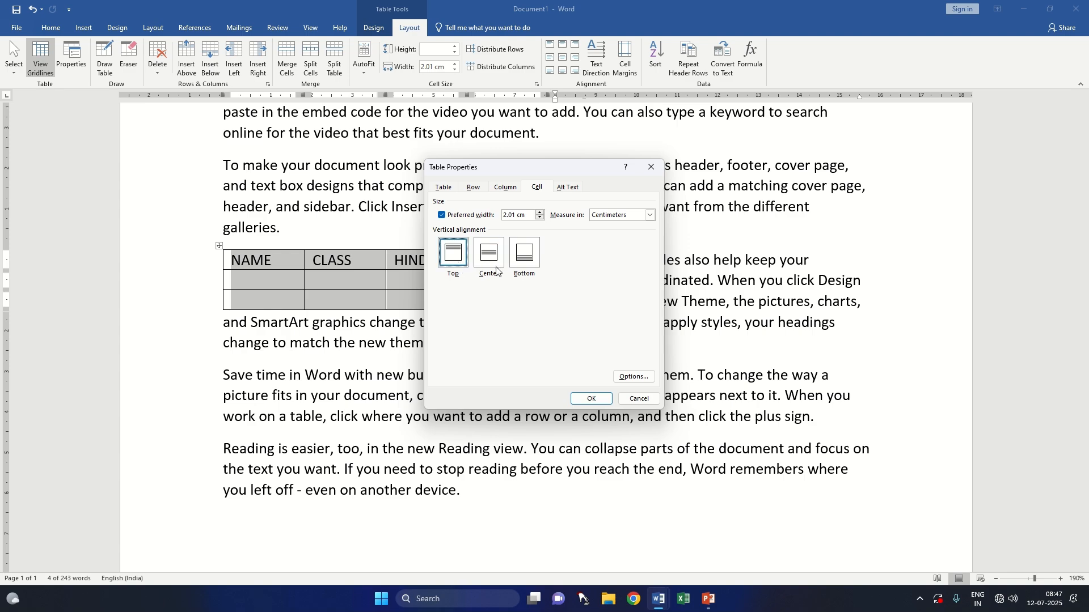
pyautogui.click(592, 399)
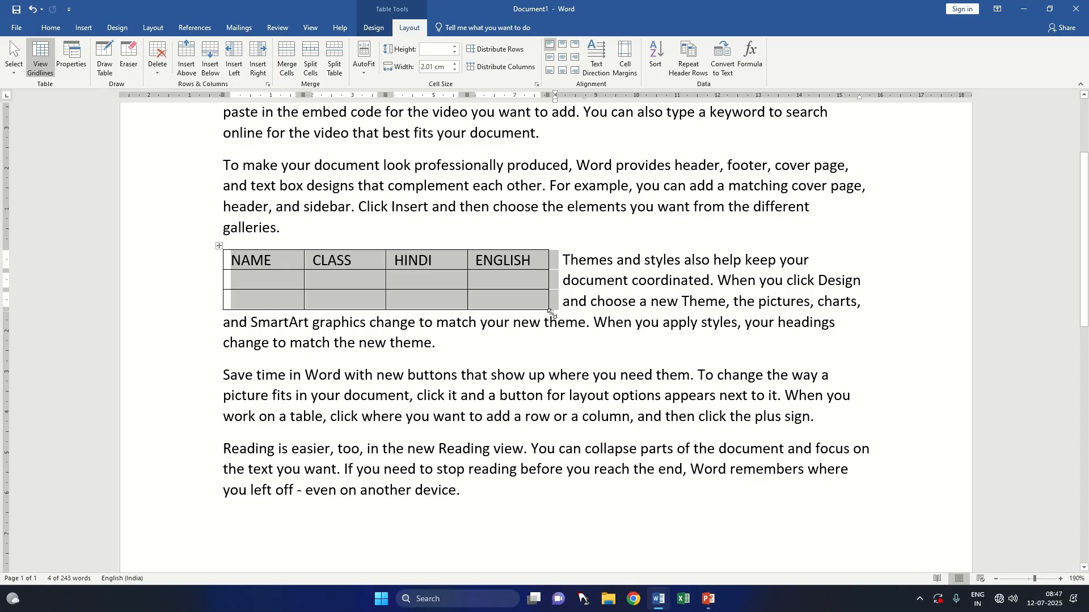
# Step: Enlarge the table to rows about 1 cm high and columns about 2.15 cm wide, and check its cell properties
pyautogui.moveTo(552, 314); pyautogui.dragTo(571, 384)
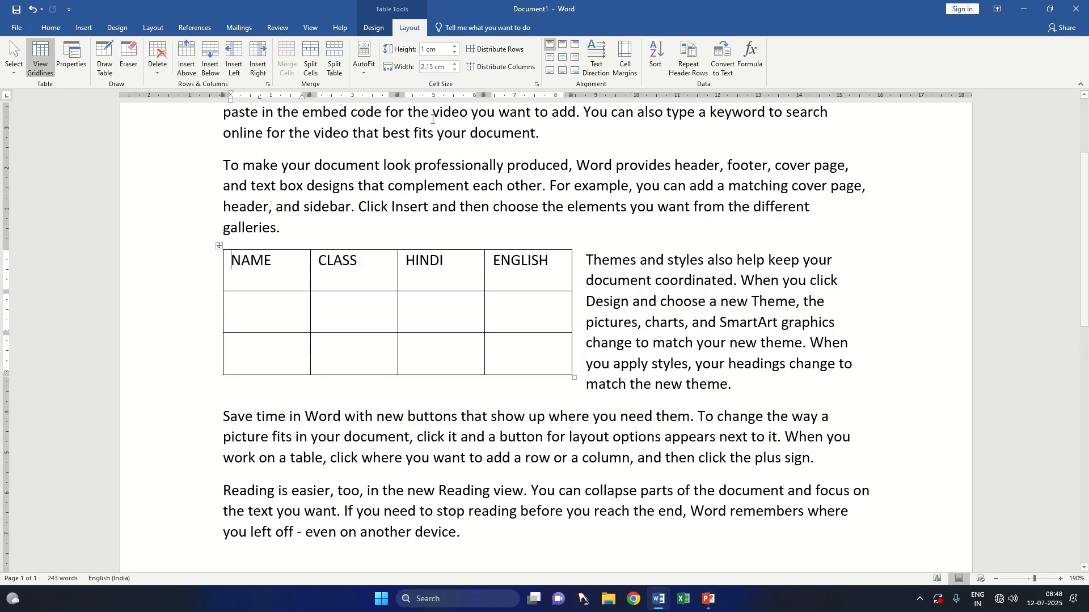
pyautogui.click(64, 66)
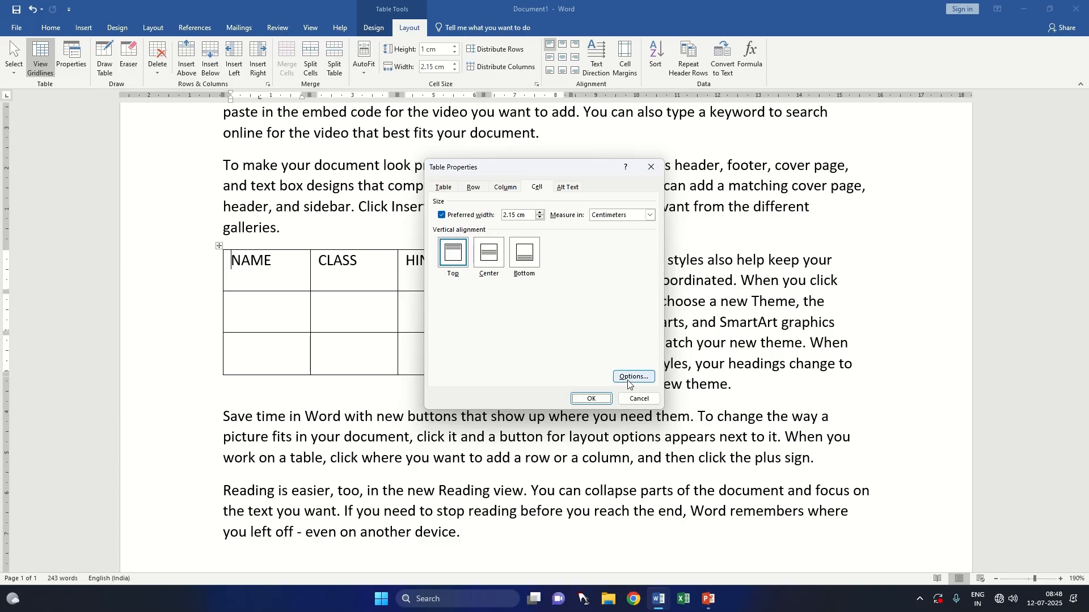
pyautogui.click(638, 399)
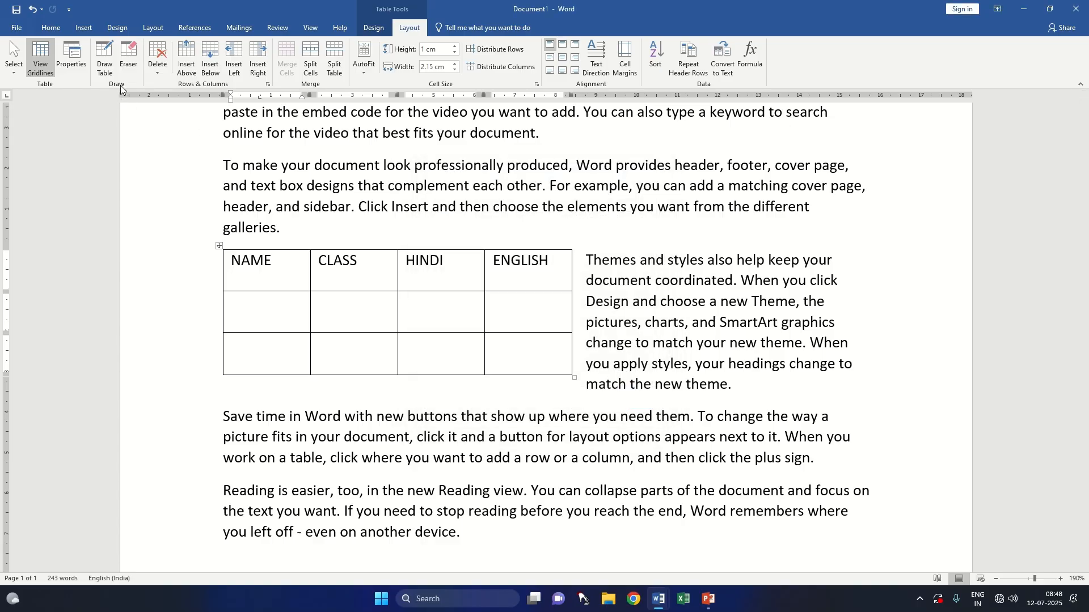
# Step: Draw a horizontal line across the table's second row, and erase row borders to leave the header and one empty row
pyautogui.click(105, 60)
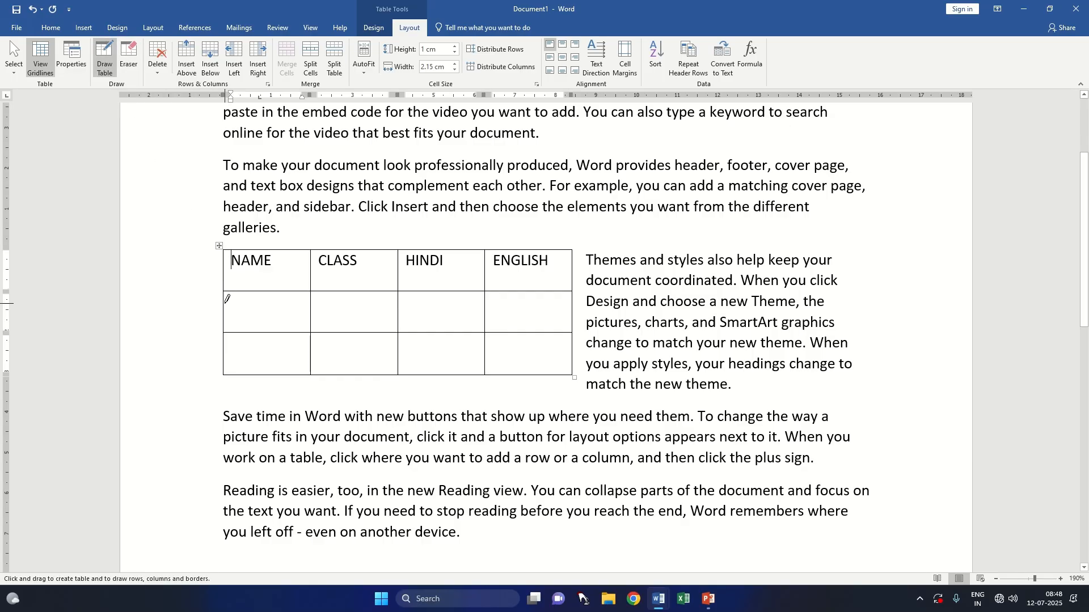
pyautogui.moveTo(224, 310); pyautogui.dragTo(579, 315)
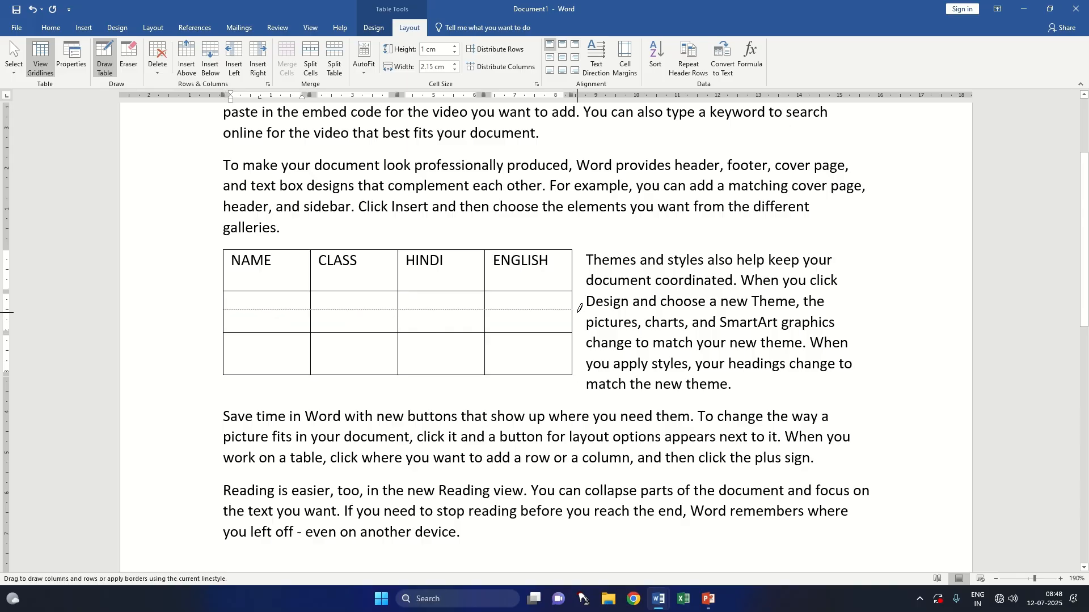
pyautogui.click(127, 57)
pyautogui.moveTo(208, 291)
pyautogui.mouseDown()
pyautogui.moveTo(245, 310)
pyautogui.moveTo(583, 327)
pyautogui.mouseUp()
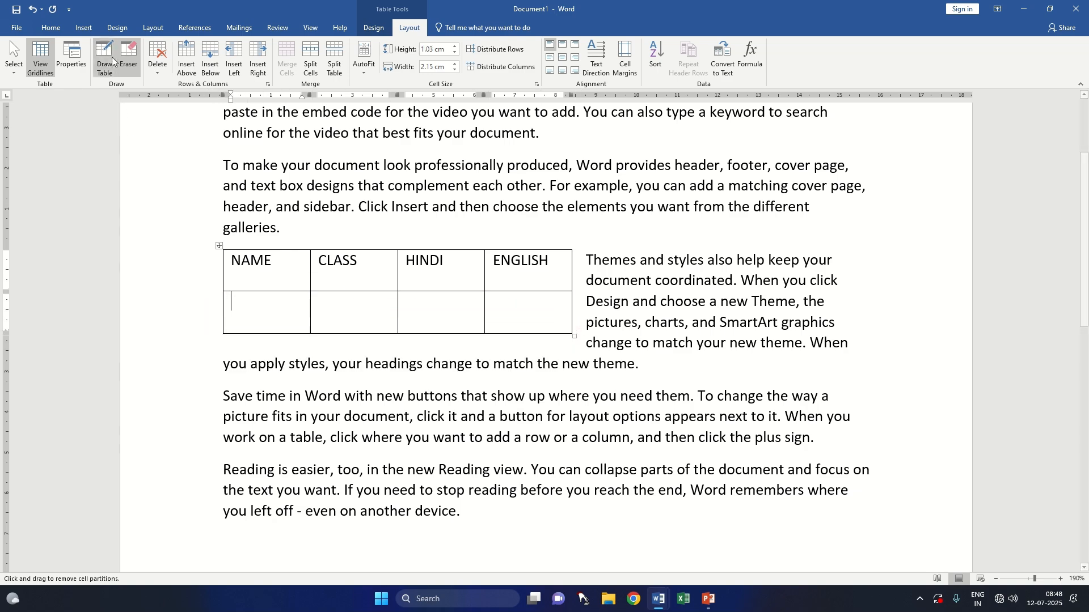
pyautogui.click(128, 60)
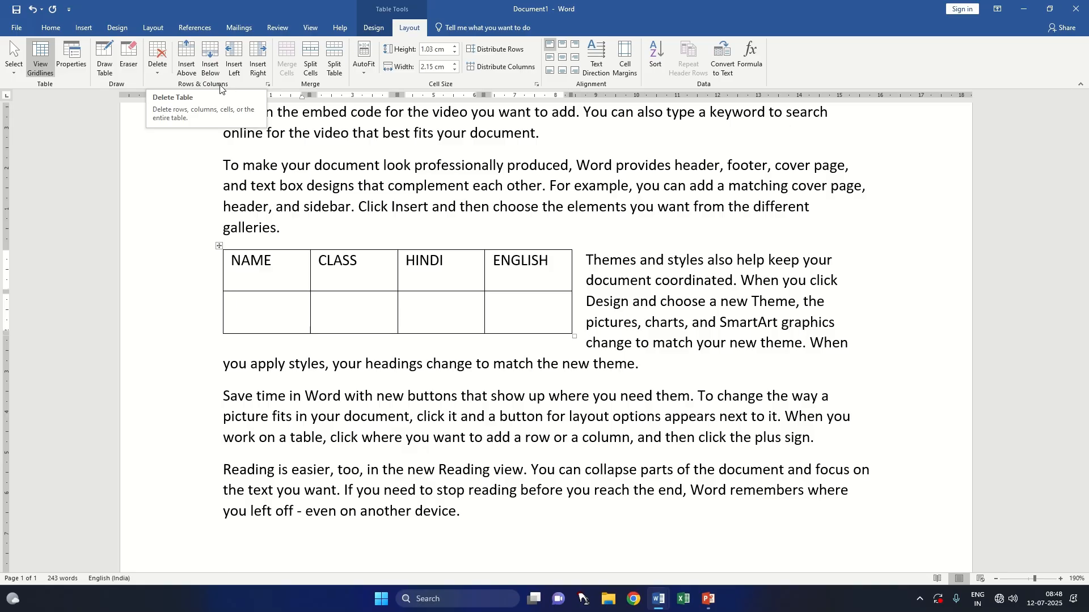
pyautogui.scroll(3, 283, 278)
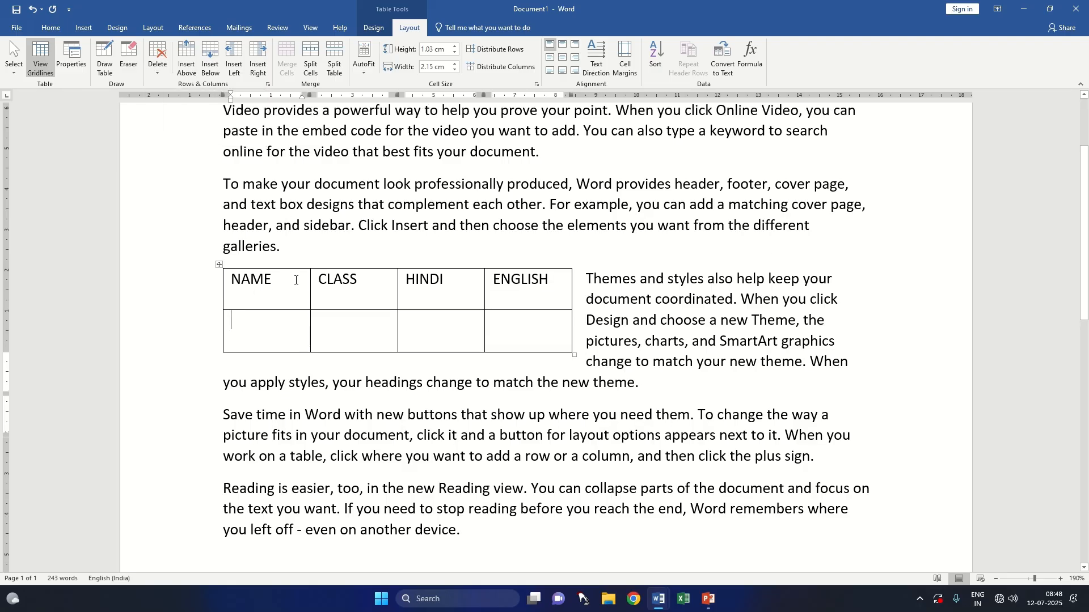
pyautogui.scroll(-5, 298, 279)
pyautogui.click(517, 201)
pyautogui.press('Return')
pyautogui.press('Return')
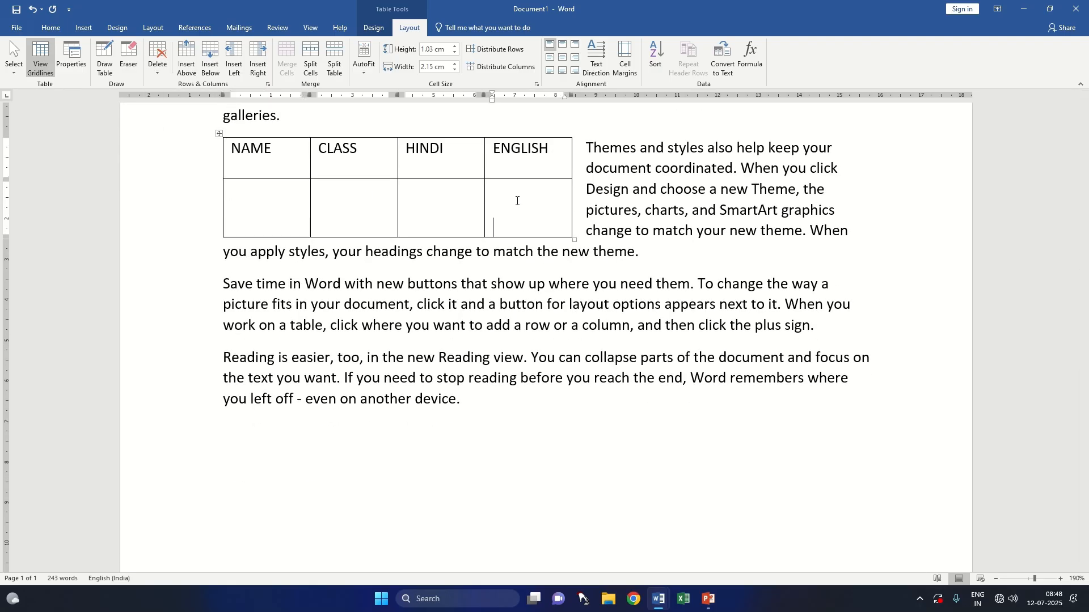
pyautogui.press('BackSpace')
pyautogui.press('BackSpace')
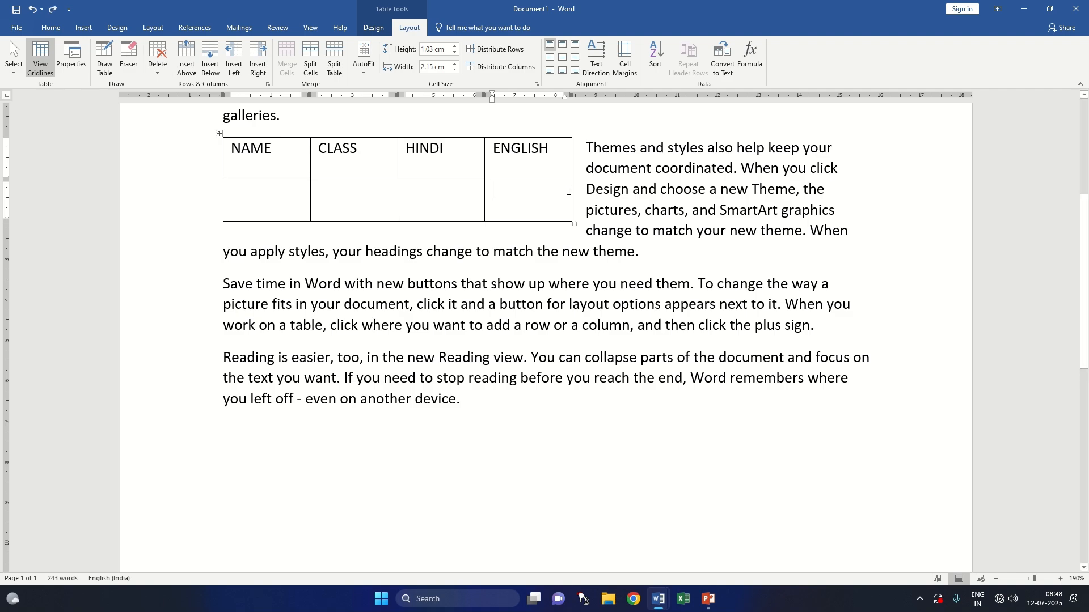
# Step: Add two empty rows at the end of the table
pyautogui.click(580, 192)
pyautogui.press('Return')
pyautogui.click(576, 241)
pyautogui.press('Return')
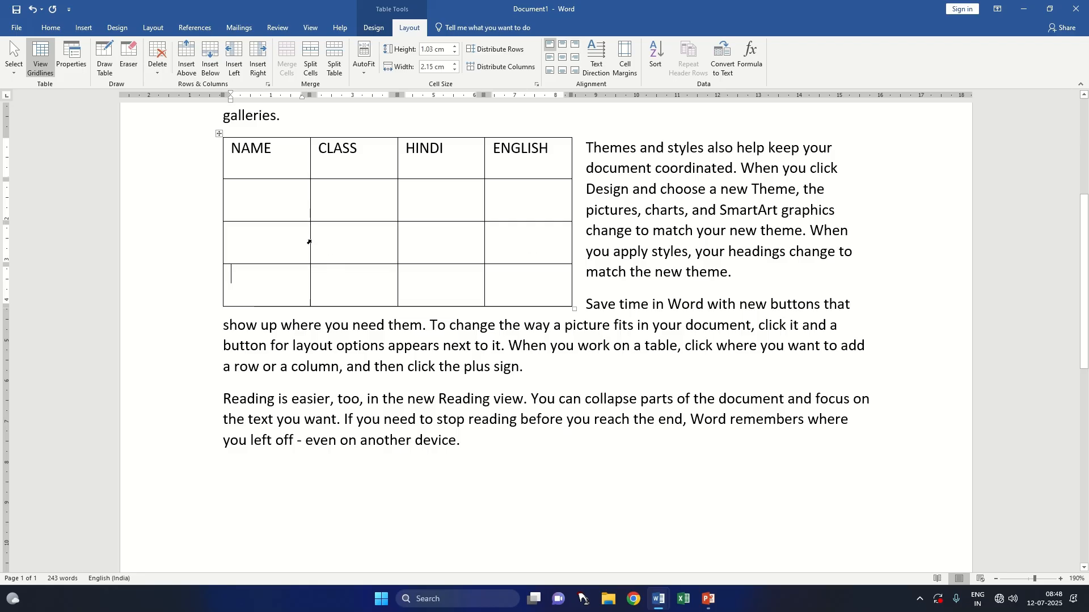
# Step: Insert an empty column to the right of NAME and another to the left of HINDI
pyautogui.click(272, 209)
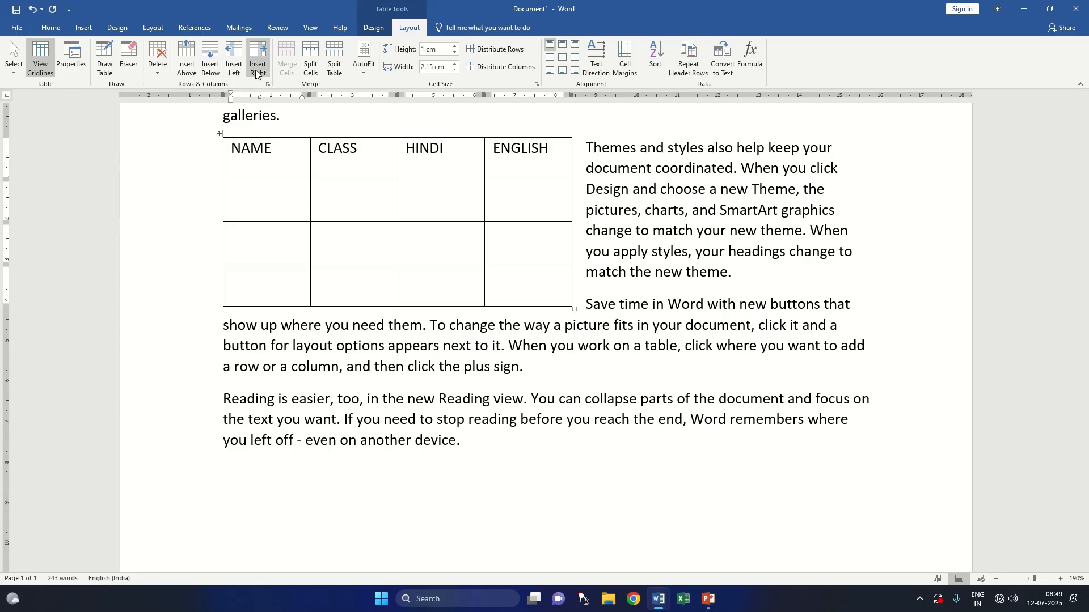
pyautogui.click(257, 73)
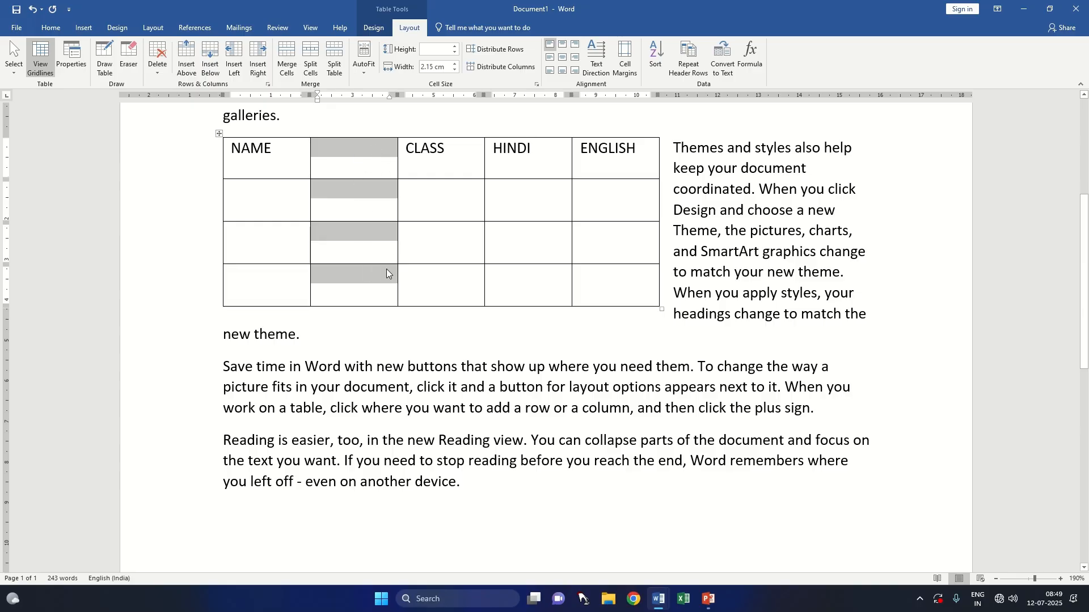
pyautogui.click(506, 148)
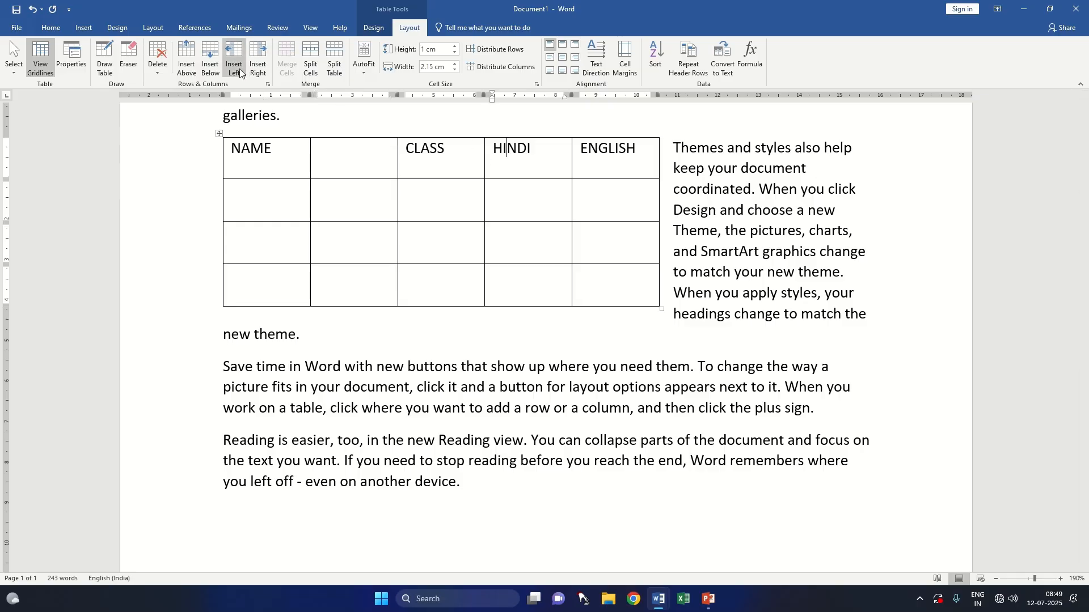
pyautogui.click(234, 63)
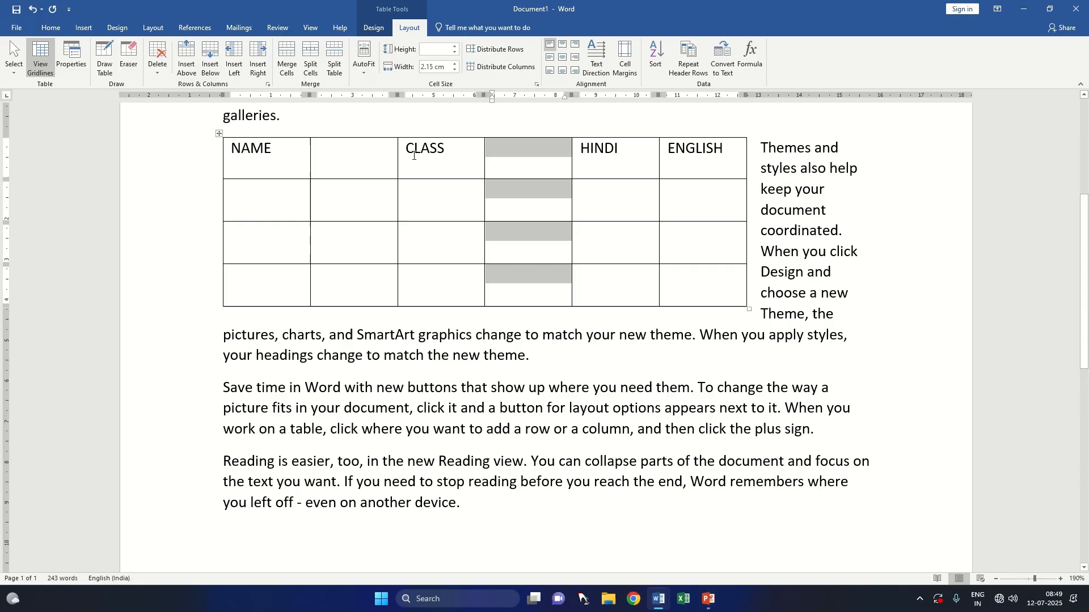
# Step: Fill the three cells under CLASS with 9, 11 and 12
pyautogui.click(410, 221)
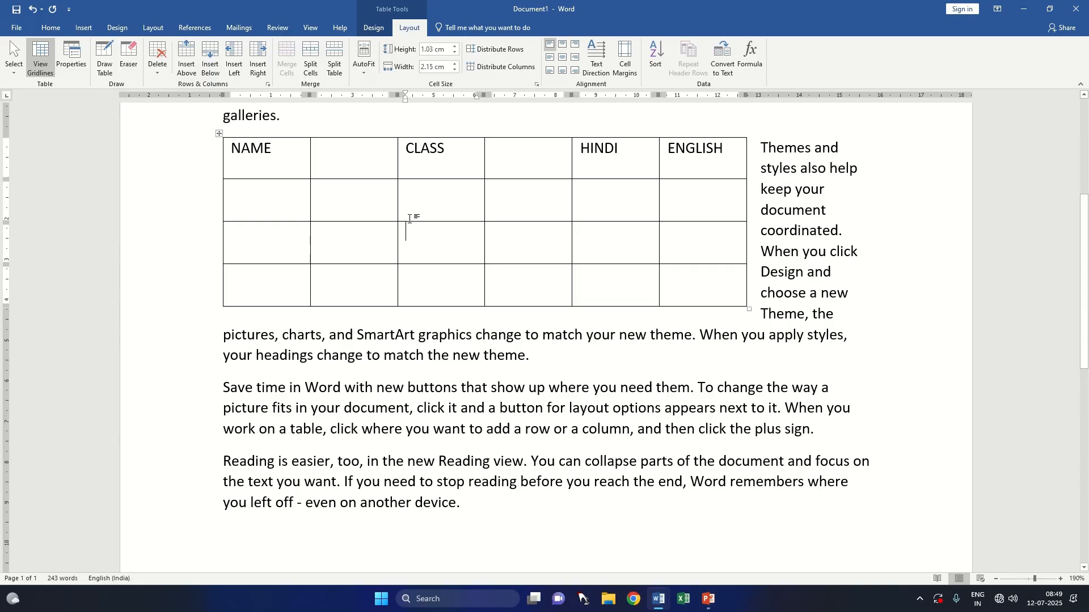
pyautogui.write('9')
pyautogui.press('Down')
pyautogui.write('1')
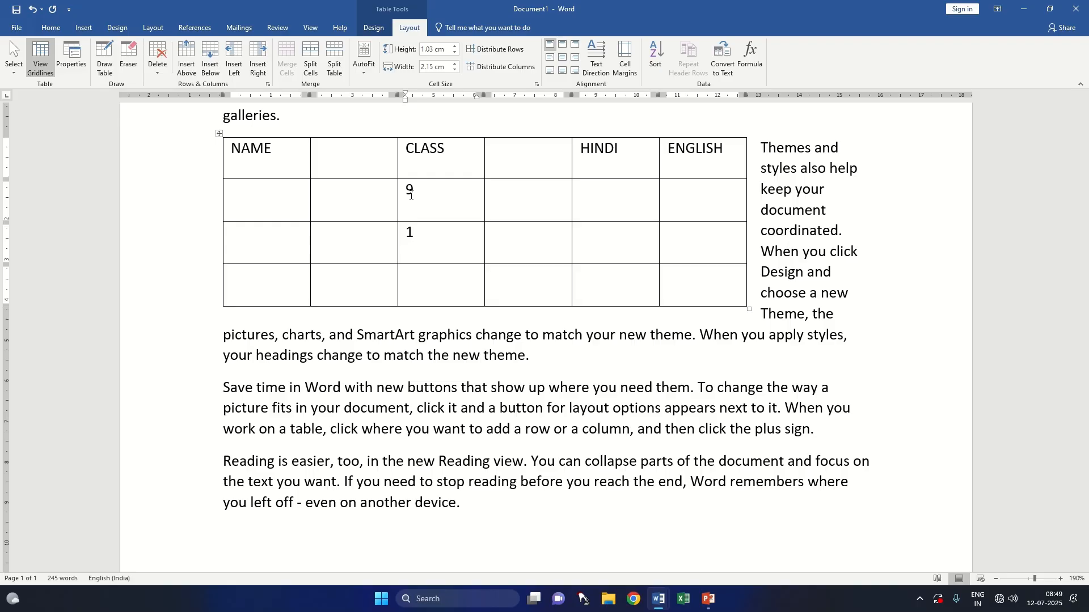
pyautogui.write('1')
pyautogui.press('Down')
pyautogui.write('12')
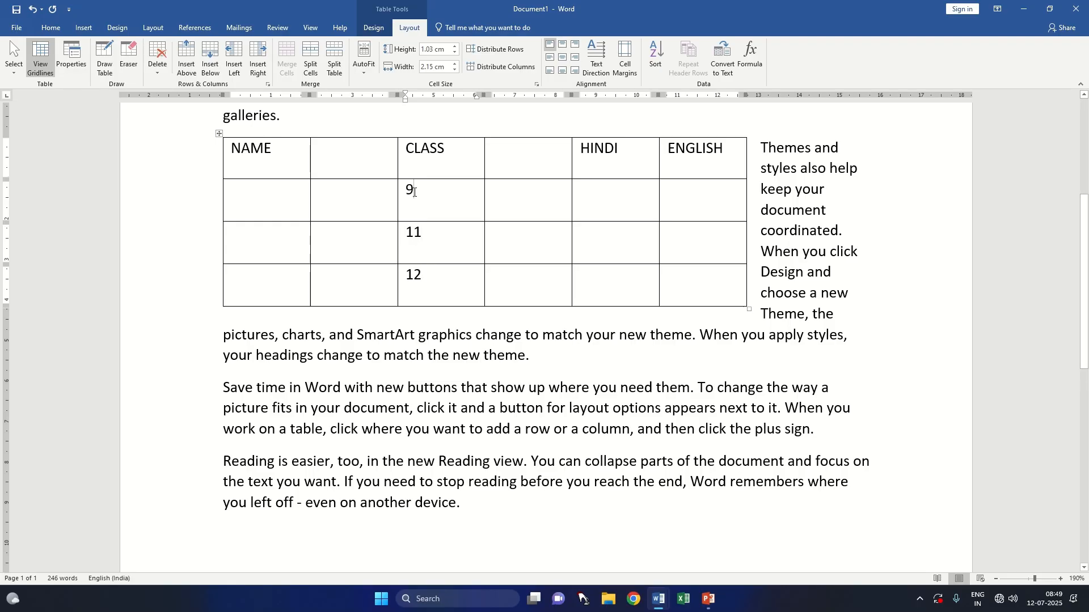
# Step: Insert a row below the class 9 row and enter 10 in its CLASS cell
pyautogui.click(216, 64)
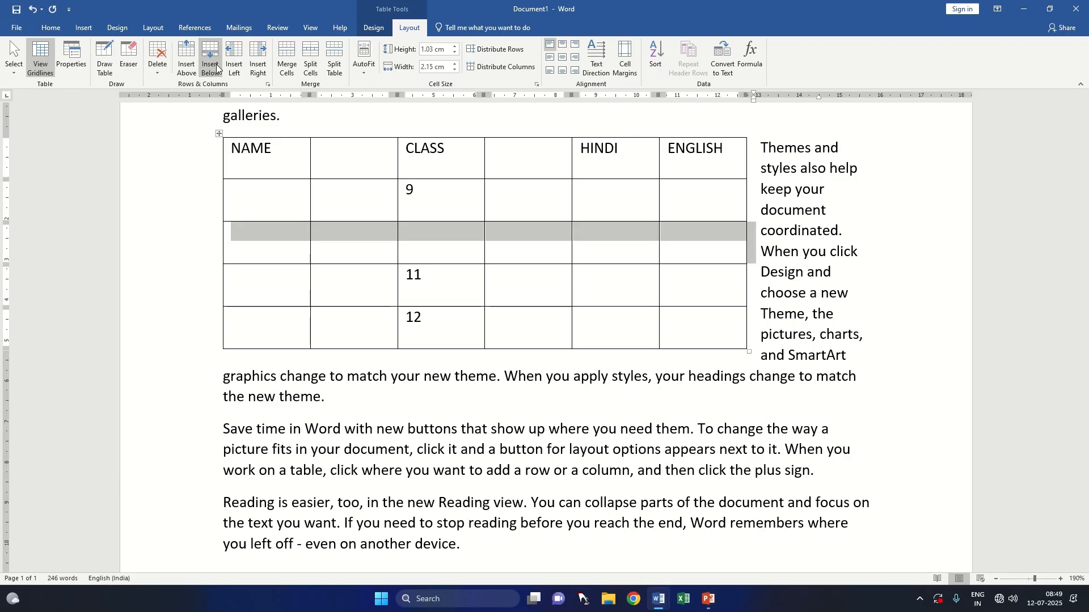
pyautogui.click(426, 244)
pyautogui.write('10')
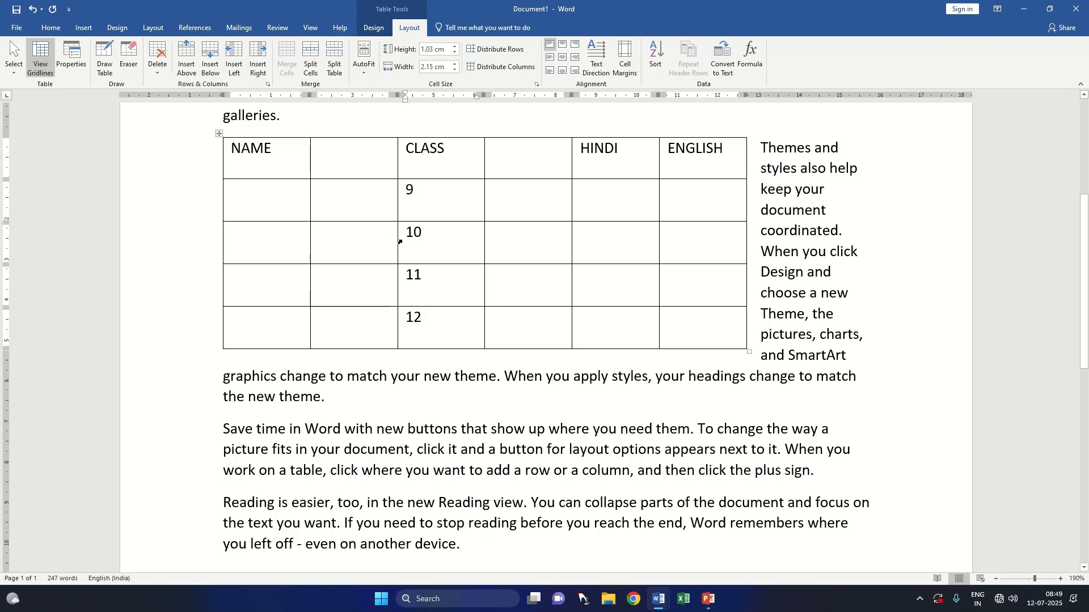
# Step: Insert a row above the class 9 row and enter 8 in its CLASS cell
pyautogui.click(423, 204)
pyautogui.click(186, 74)
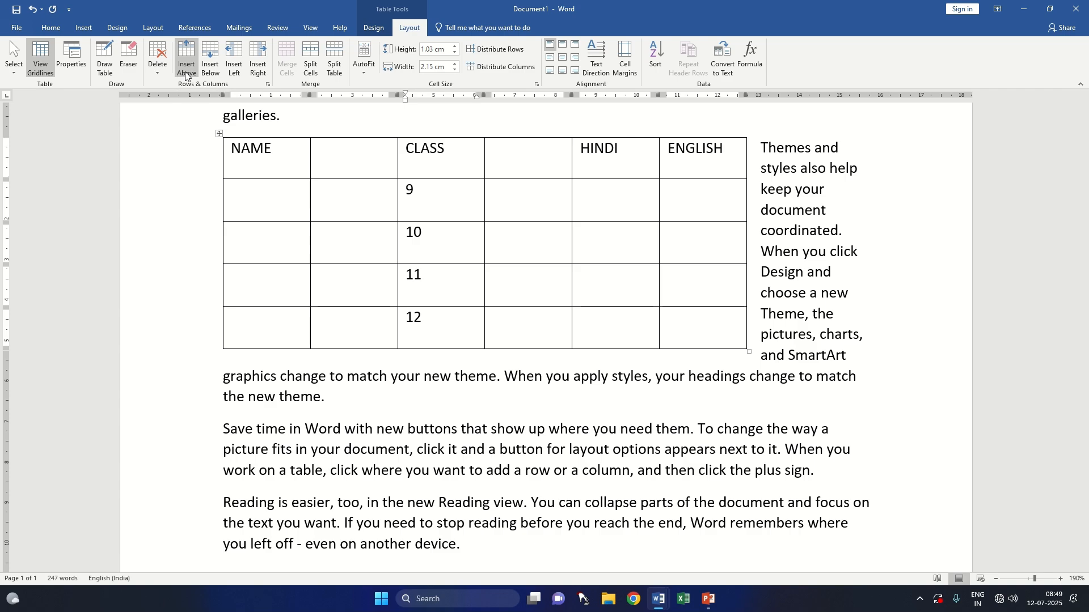
pyautogui.write('8')
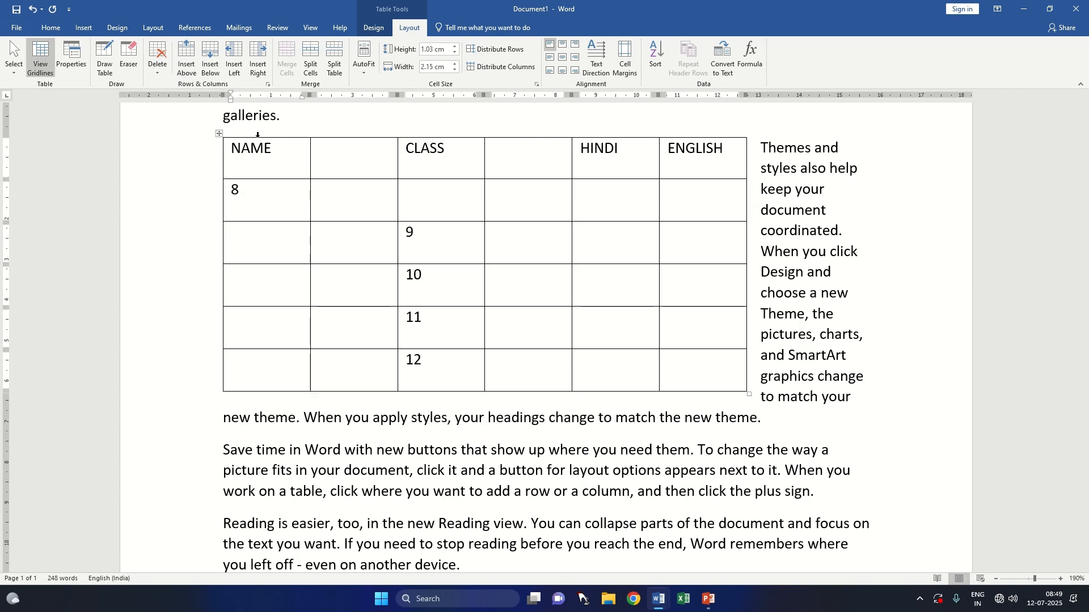
pyautogui.press('BackSpace')
pyautogui.click(449, 188)
pyautogui.write('8')
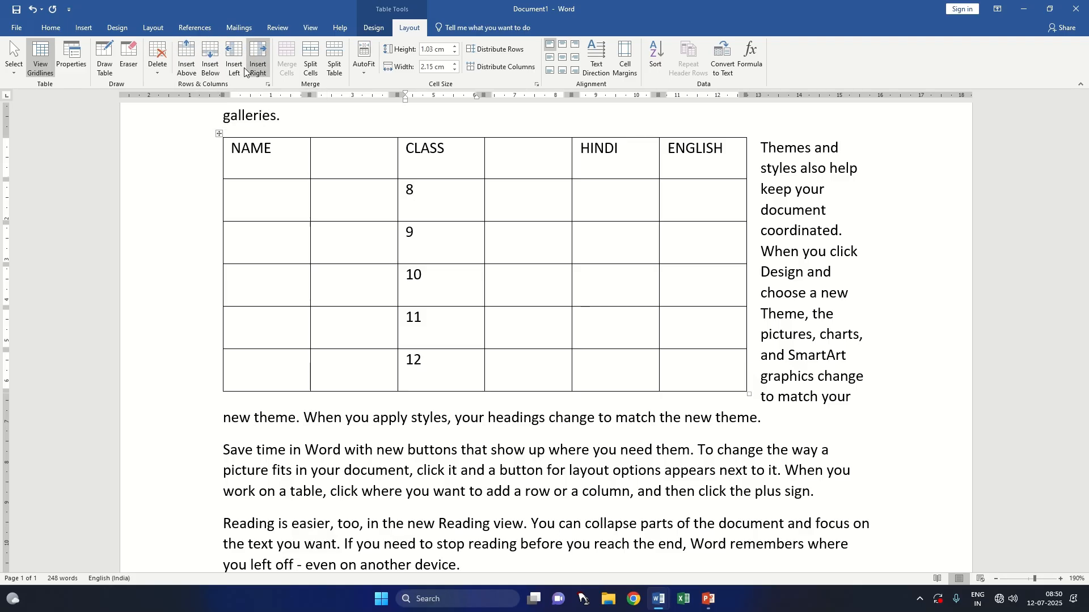
# Step: Delete the cell containing 12 in the CLASS column, shifting the remaining cells left
pyautogui.click(165, 74)
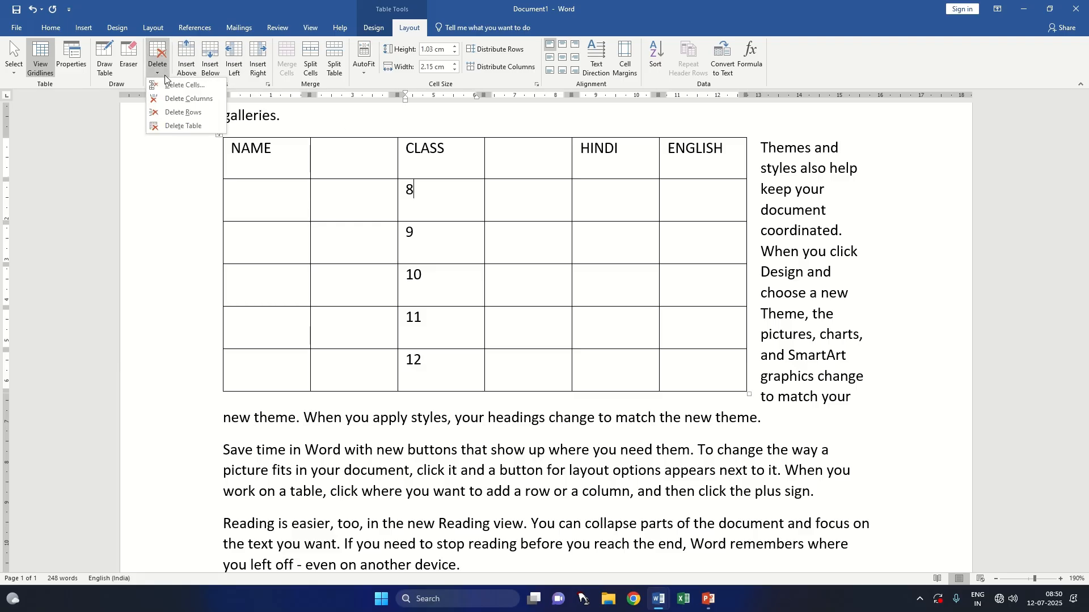
pyautogui.click(164, 73)
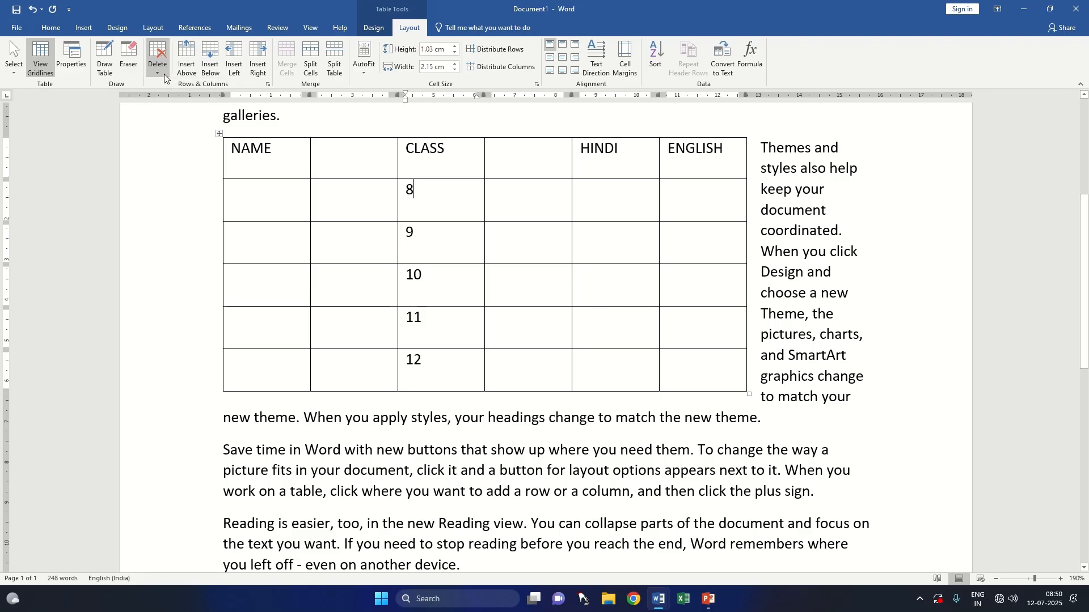
pyautogui.click(163, 74)
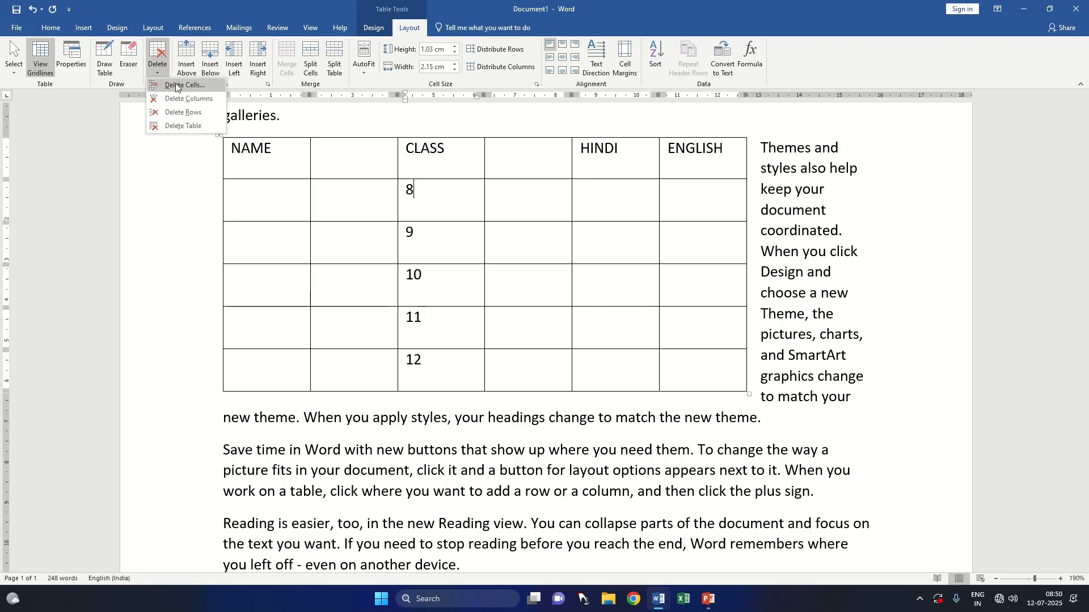
pyautogui.click(436, 357)
pyautogui.click(435, 358)
pyautogui.moveTo(462, 364); pyautogui.dragTo(401, 365)
pyautogui.click(423, 371)
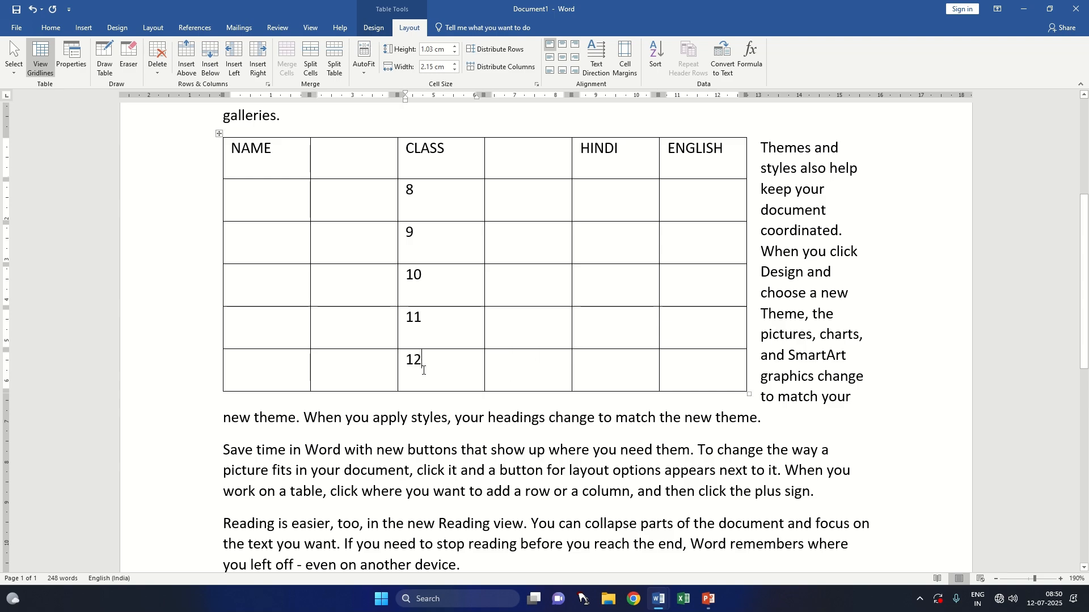
pyautogui.click(158, 60)
pyautogui.click(192, 87)
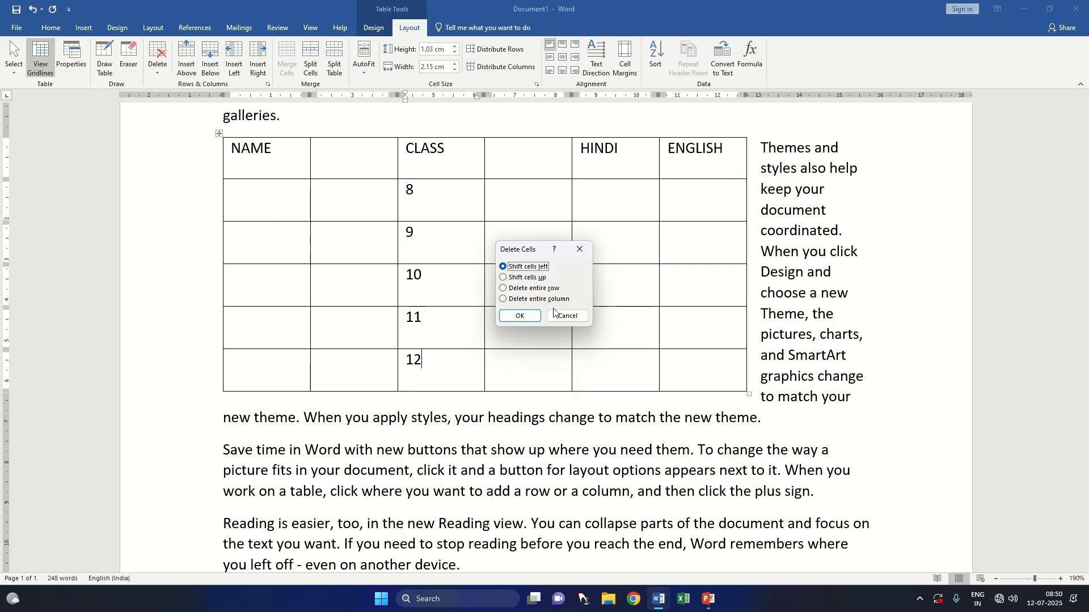
pyautogui.click(520, 316)
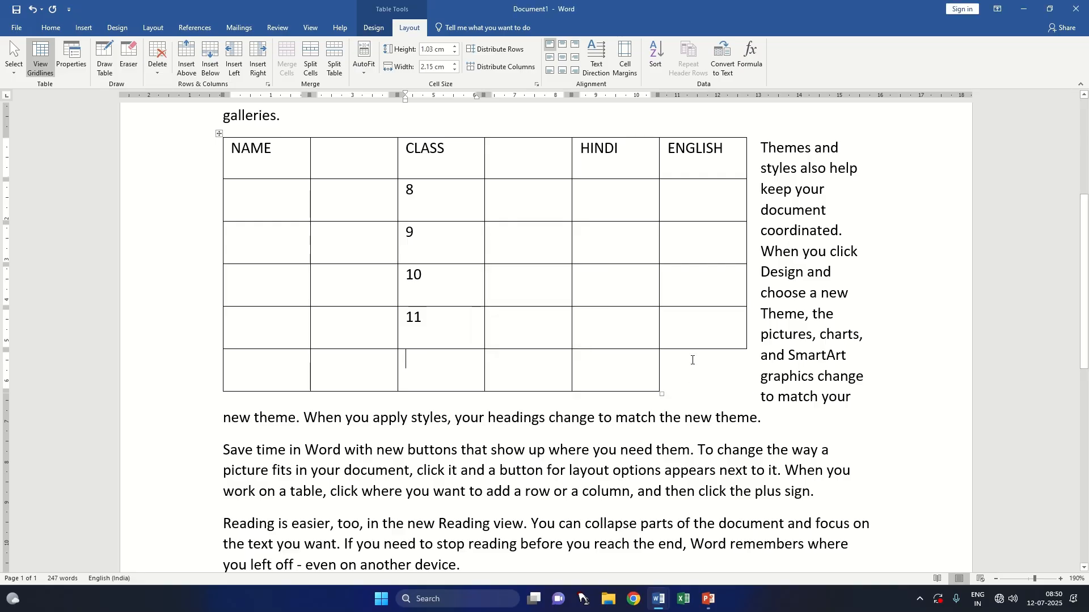
# Step: Delete the incomplete bottom row of the table, below the class 11 row
pyautogui.moveTo(663, 371); pyautogui.dragTo(389, 369)
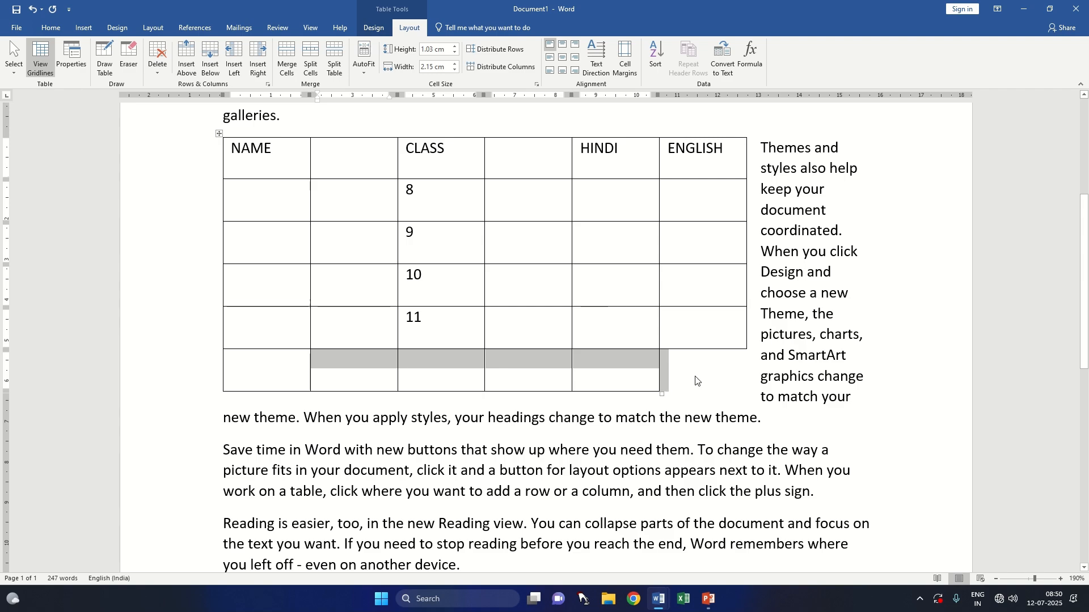
pyautogui.click(433, 364)
pyautogui.click(158, 59)
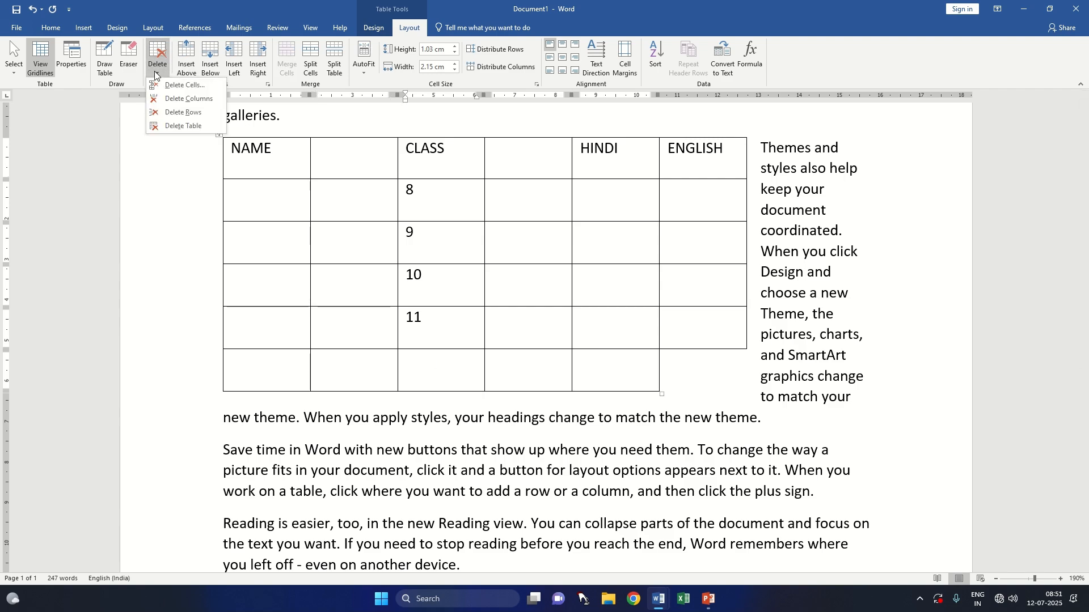
pyautogui.click(182, 111)
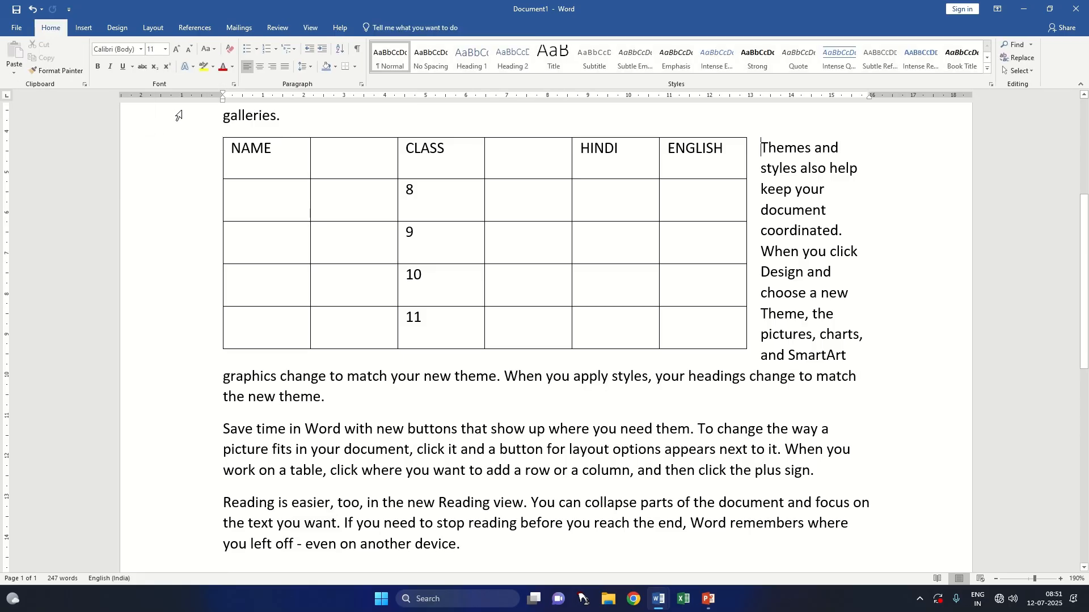
# Step: Delete the empty column between CLASS and HINDI
pyautogui.click(510, 324)
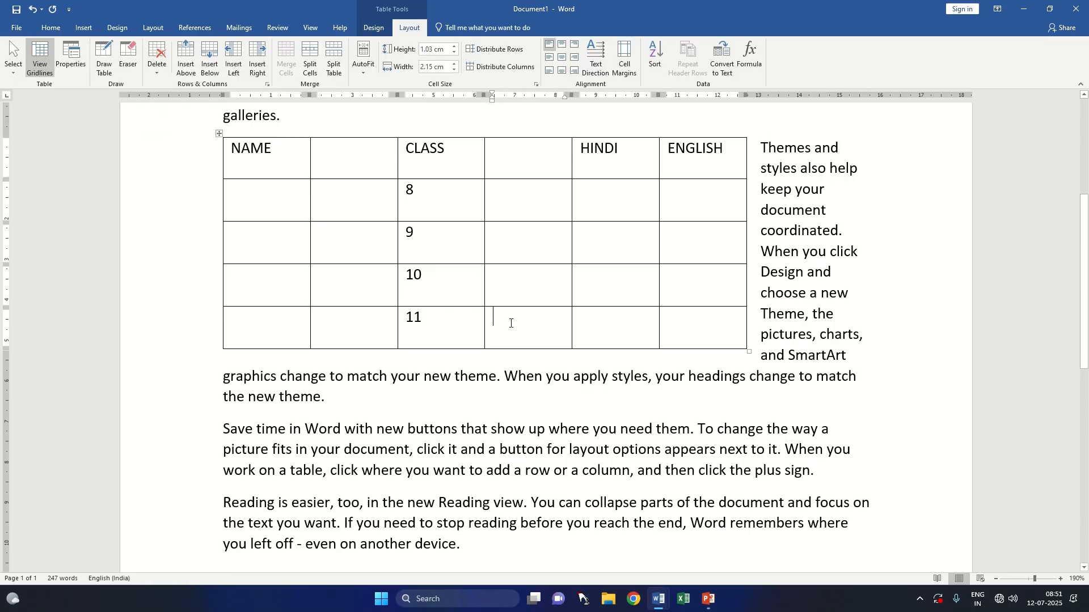
pyautogui.click(159, 74)
pyautogui.click(188, 99)
# Step: Delete the entire table and undo the deletion
pyautogui.click(163, 65)
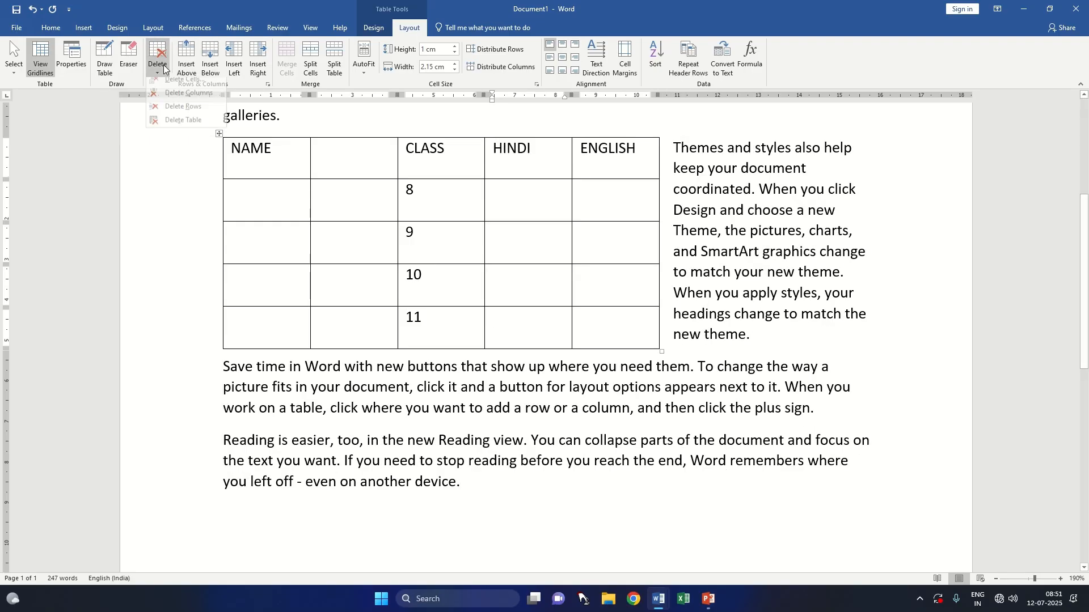
pyautogui.click(185, 126)
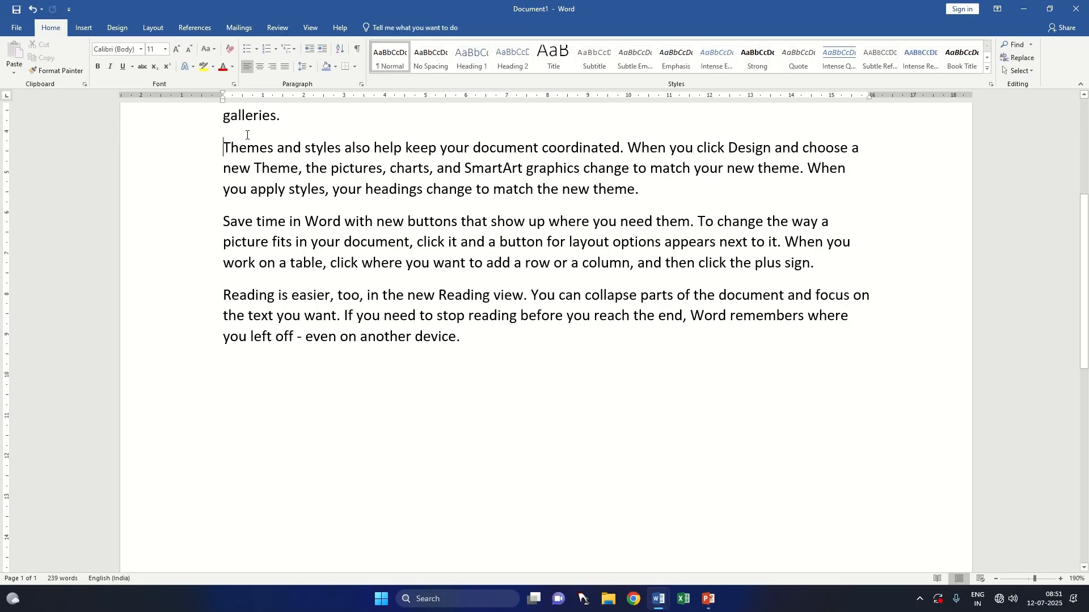
pyautogui.hotkey('ctrl', 'z')
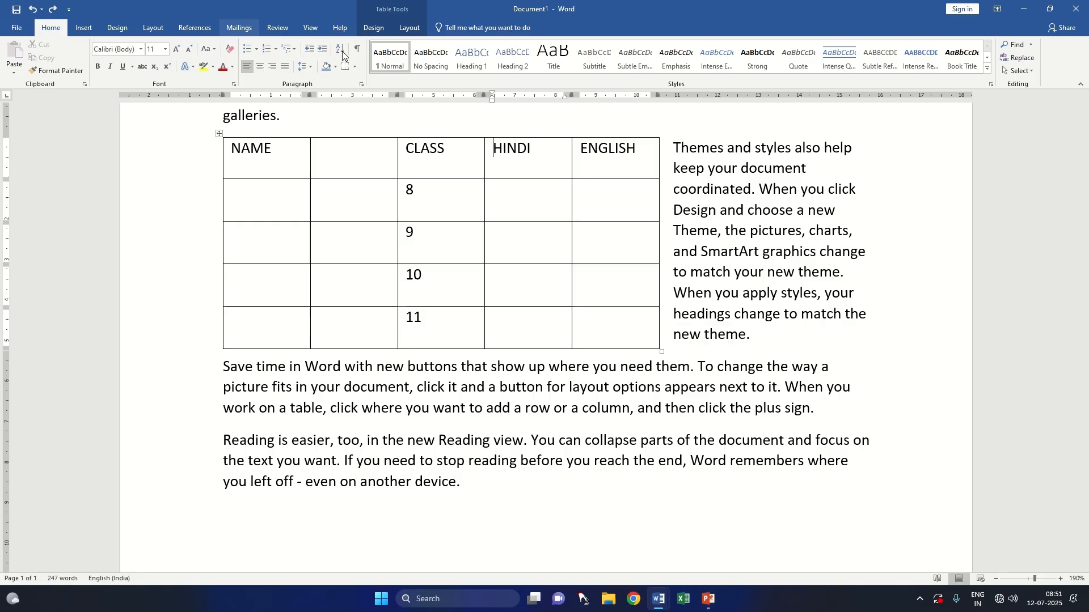
# Step: Insert a row above the heading row and merge its five cells into one
pyautogui.click(408, 29)
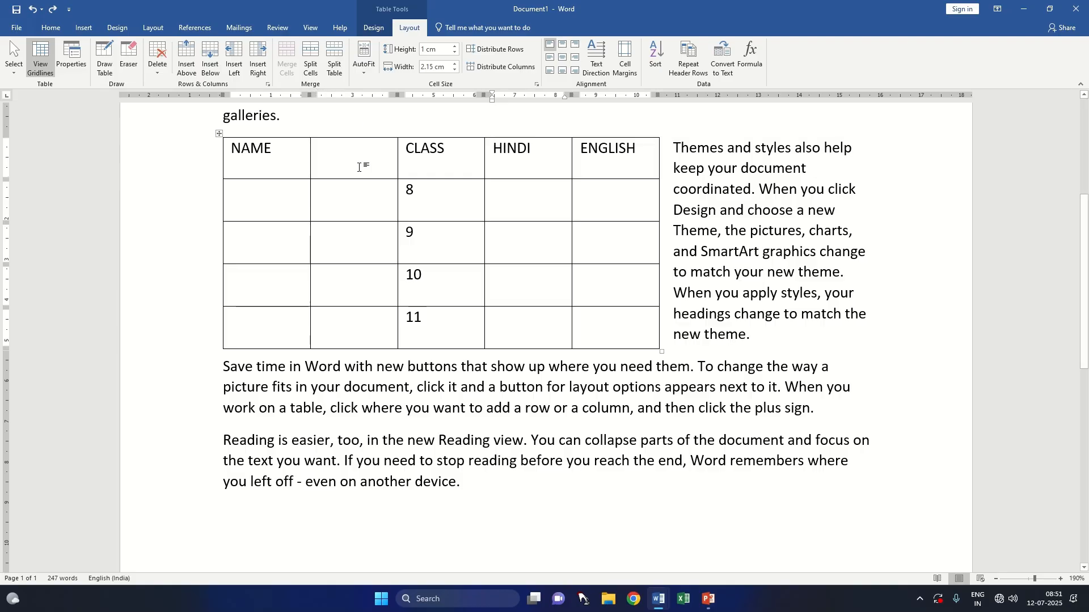
pyautogui.moveTo(290, 204); pyautogui.dragTo(349, 204)
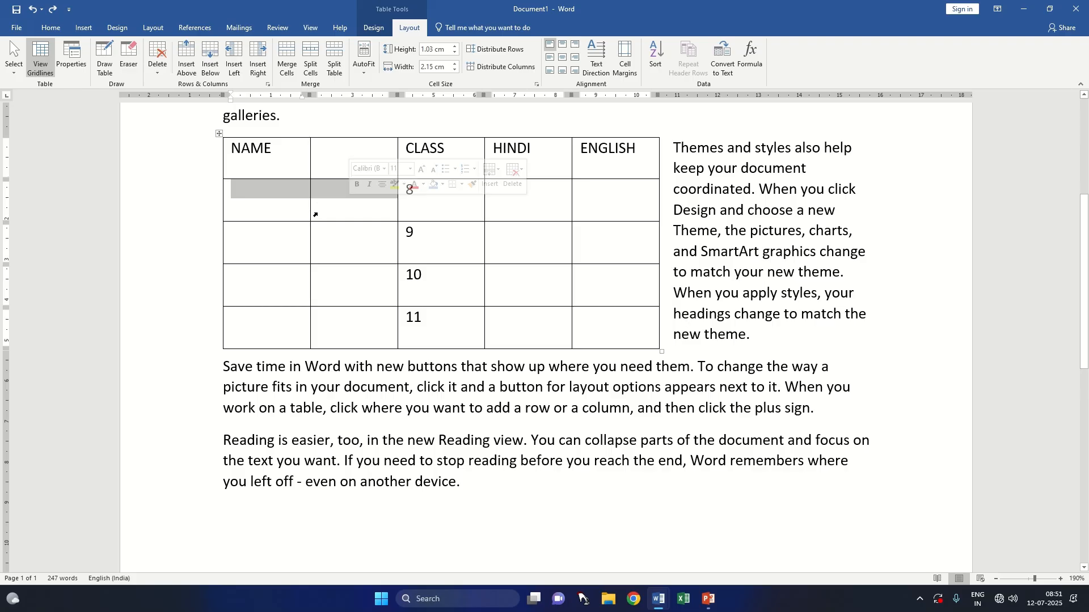
pyautogui.click(341, 158)
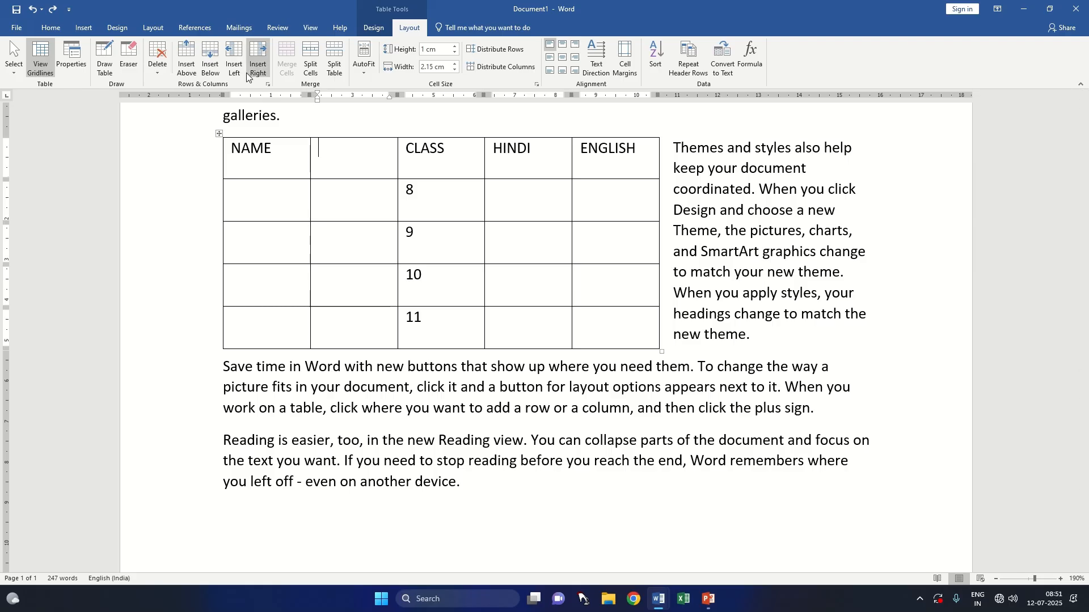
pyautogui.click(194, 73)
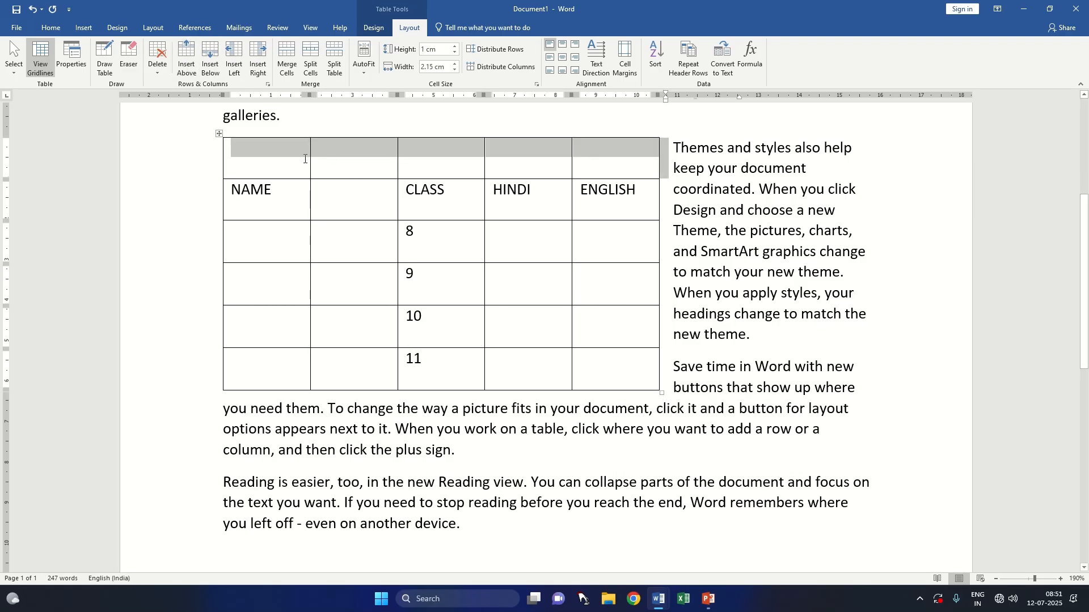
pyautogui.moveTo(308, 153); pyautogui.dragTo(588, 163)
pyautogui.click(291, 70)
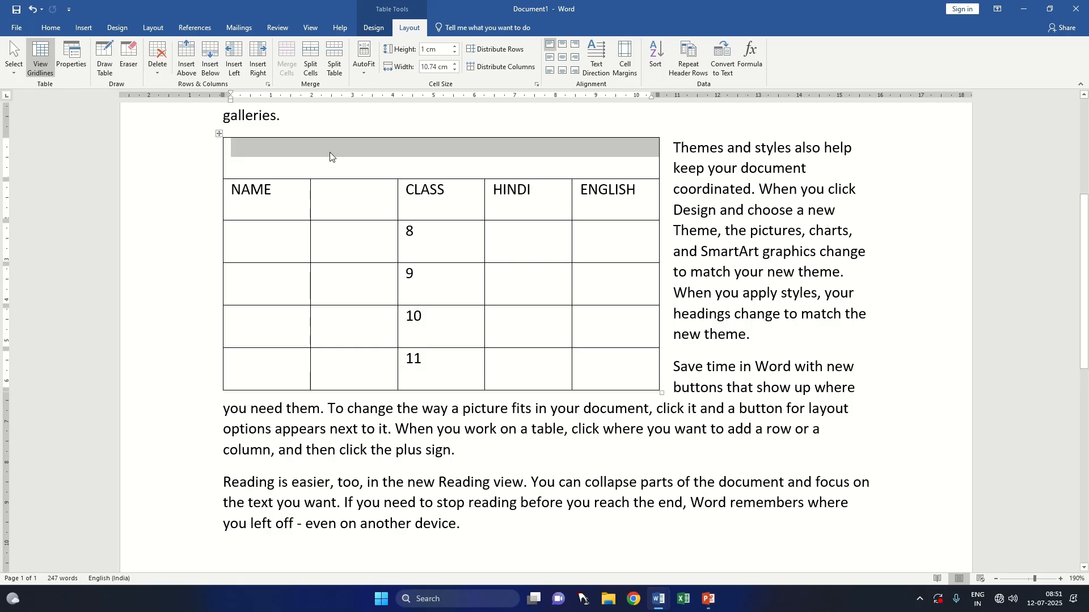
# Step: Enter the title STUDENT DATA in the merged cell above the headings
pyautogui.click(441, 164)
pyautogui.write('STUDENT DATA')
# Step: Center the STUDENT DATA title and enlarge its font size to 16
pyautogui.moveTo(369, 164); pyautogui.dragTo(243, 159)
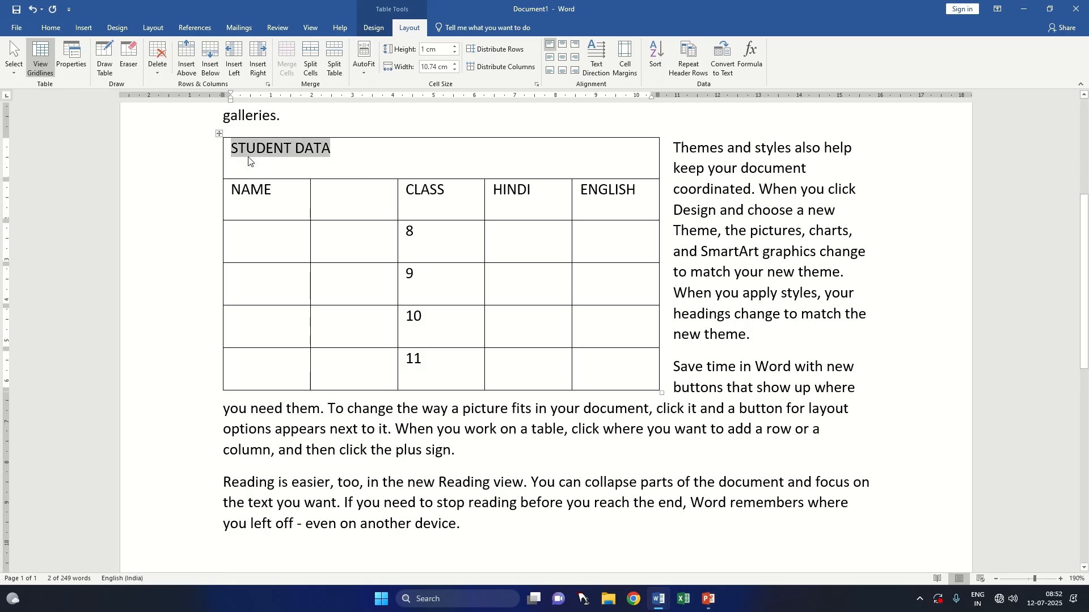
pyautogui.hotkey('ctrl', 'e')
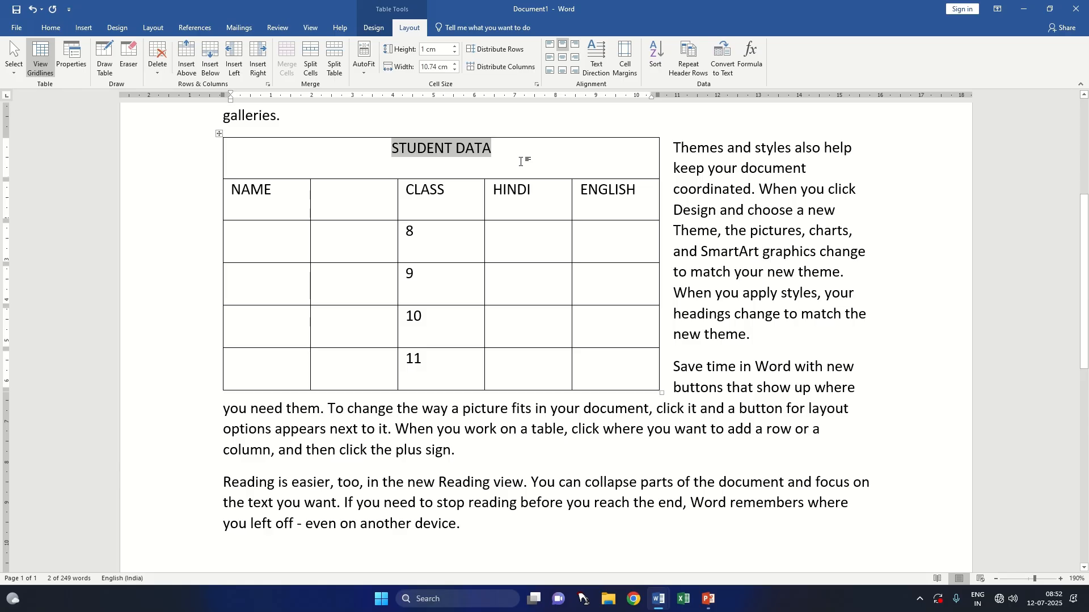
pyautogui.hotkey('ctrl', 'shift', '.')
pyautogui.hotkey('ctrl', 'shift', '.')
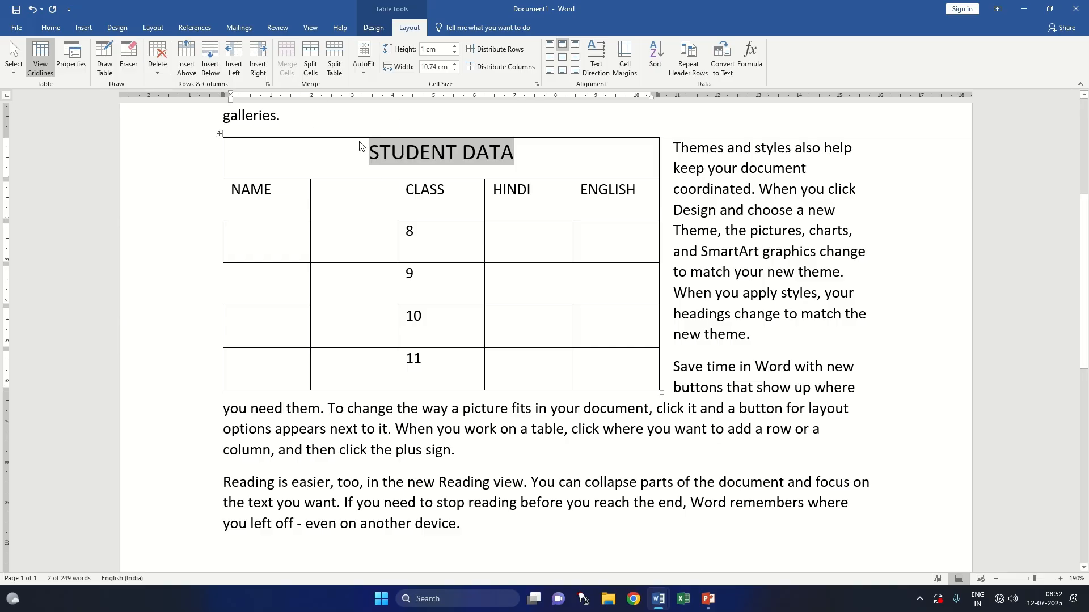
# Step: Split the merged STUDENT DATA cell into 5 columns and 1 row
pyautogui.click(316, 66)
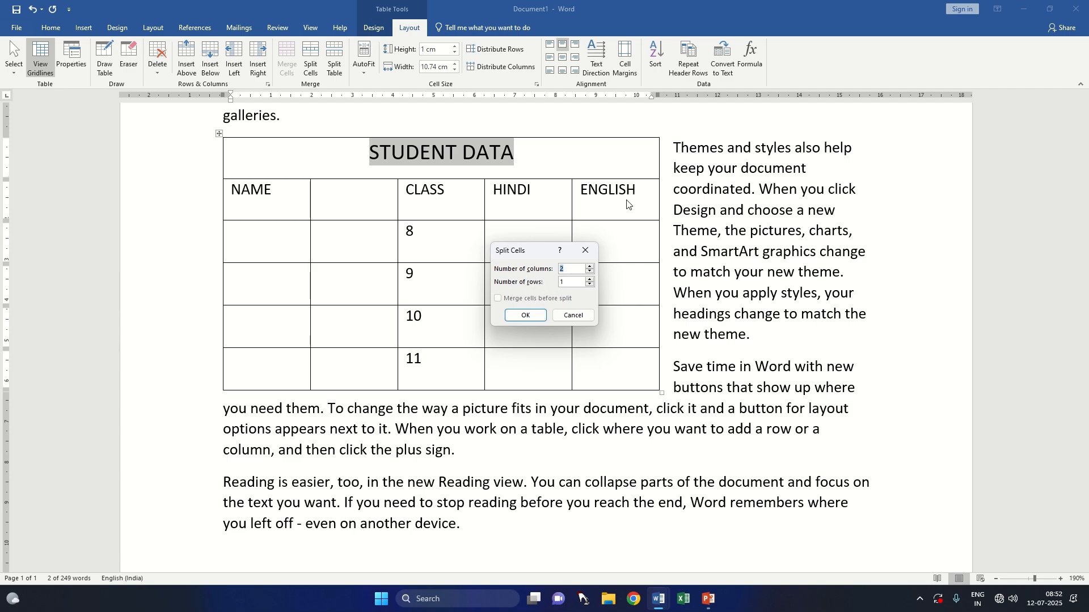
pyautogui.click(571, 270)
pyautogui.press('BackSpace')
pyautogui.write('5')
pyautogui.click(526, 315)
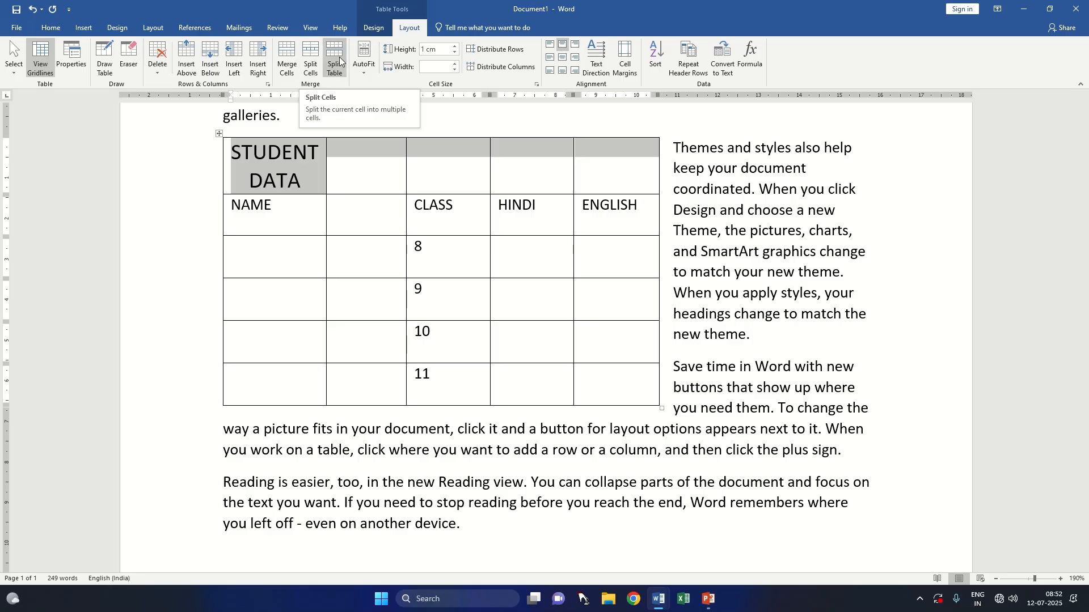
# Step: Try splitting the table at the STUDENT DATA row and undo the split
pyautogui.click(363, 168)
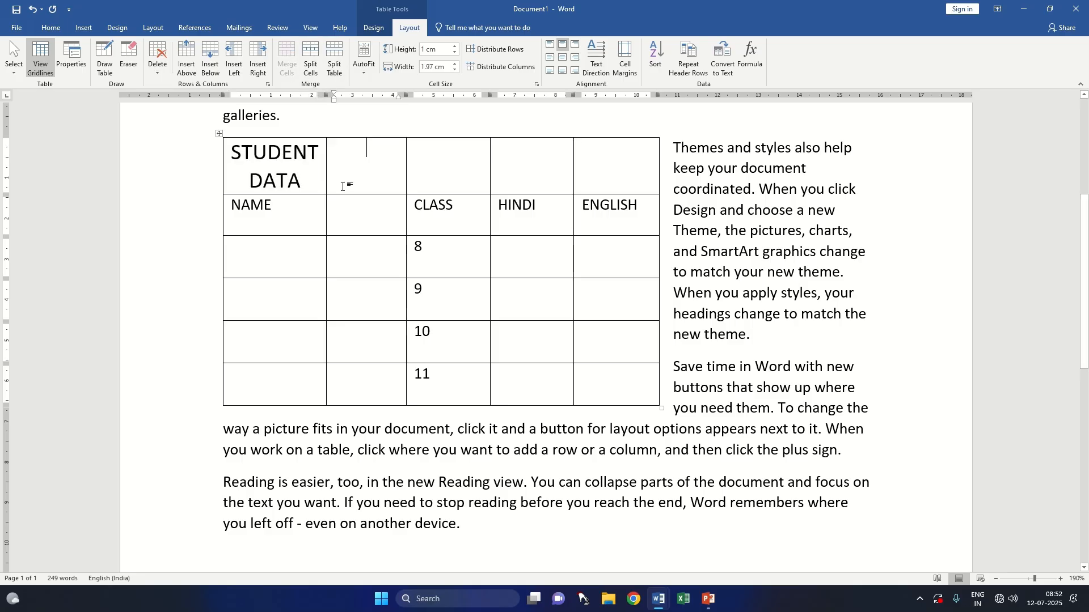
pyautogui.moveTo(301, 180); pyautogui.dragTo(583, 182)
pyautogui.click(336, 67)
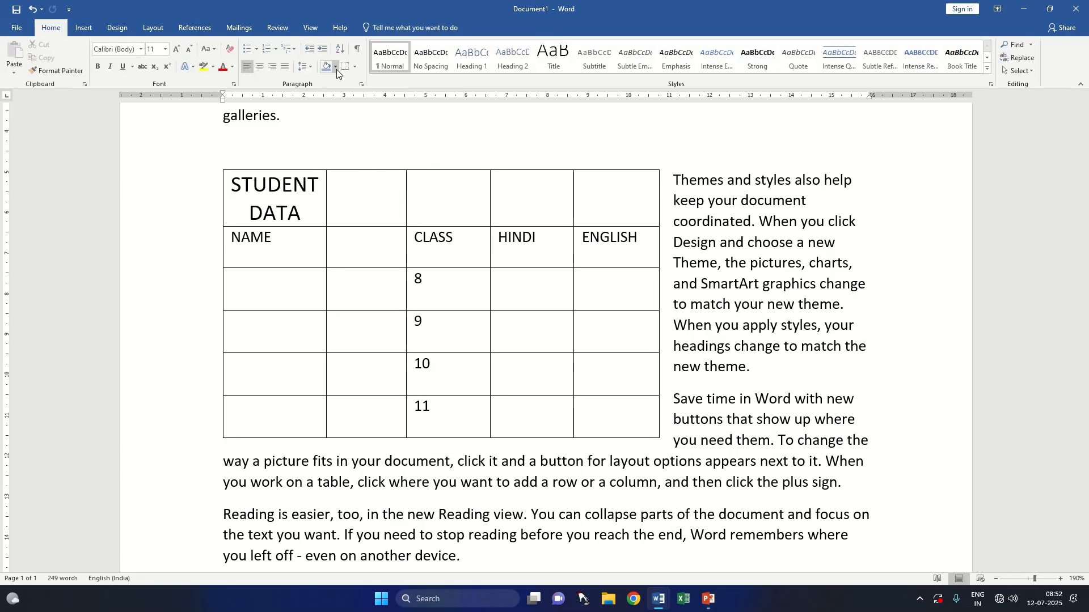
pyautogui.hotkey('ctrl', 'z')
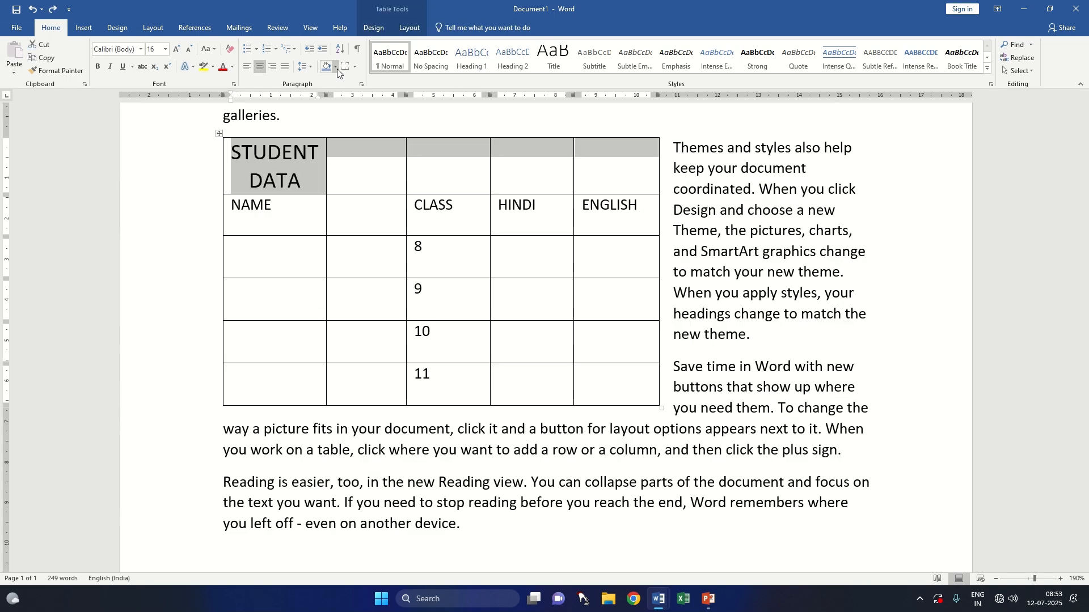
# Step: Split the table at the NAME heading row and move the lower table down, aligned with the upper one and separated by a gap
pyautogui.click(296, 199)
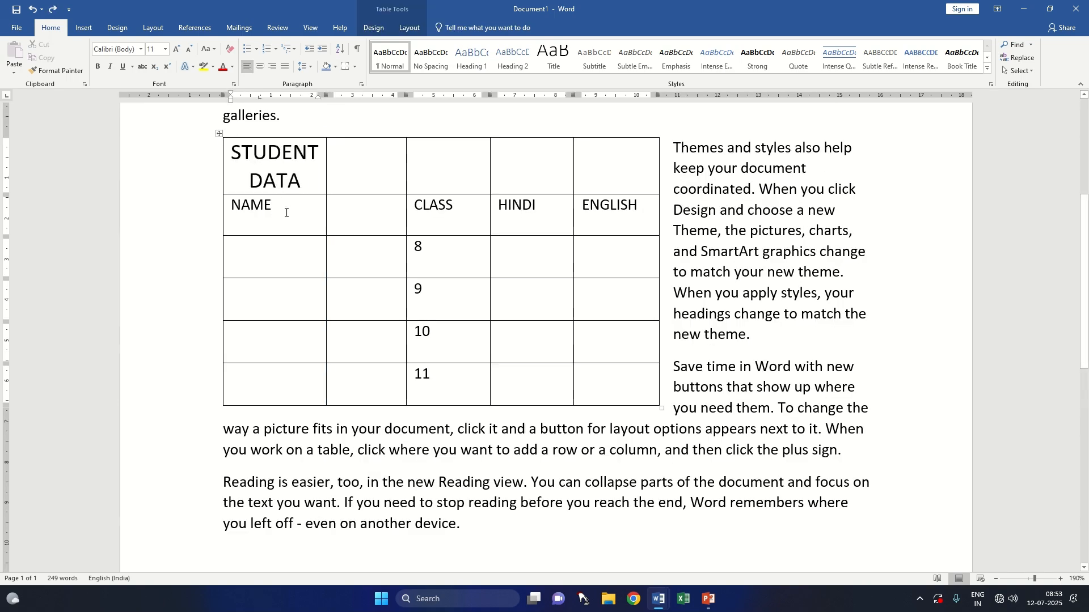
pyautogui.moveTo(287, 212); pyautogui.dragTo(600, 232)
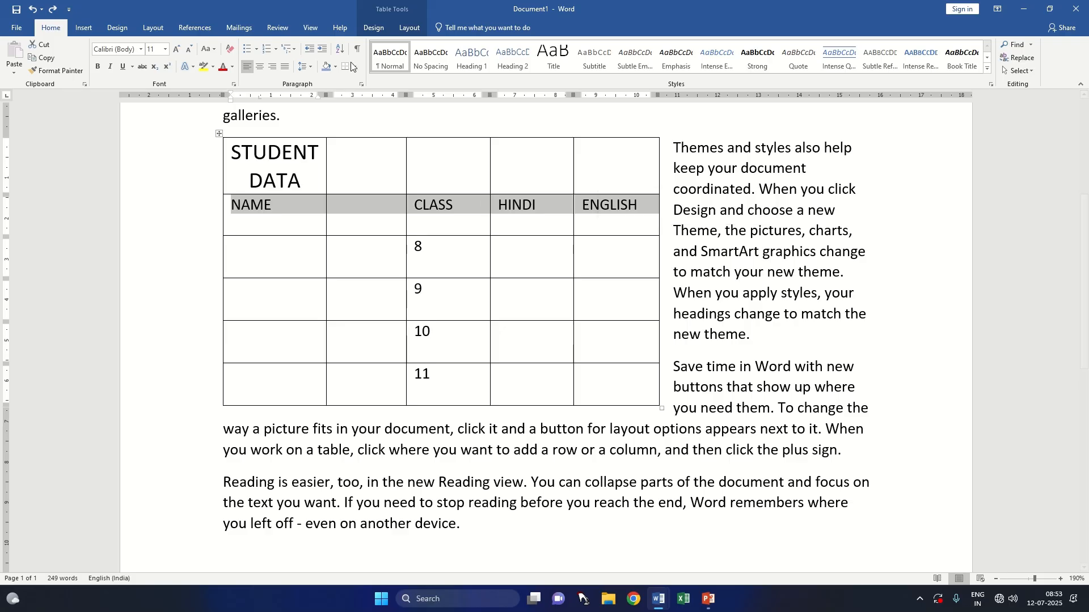
pyautogui.click(406, 25)
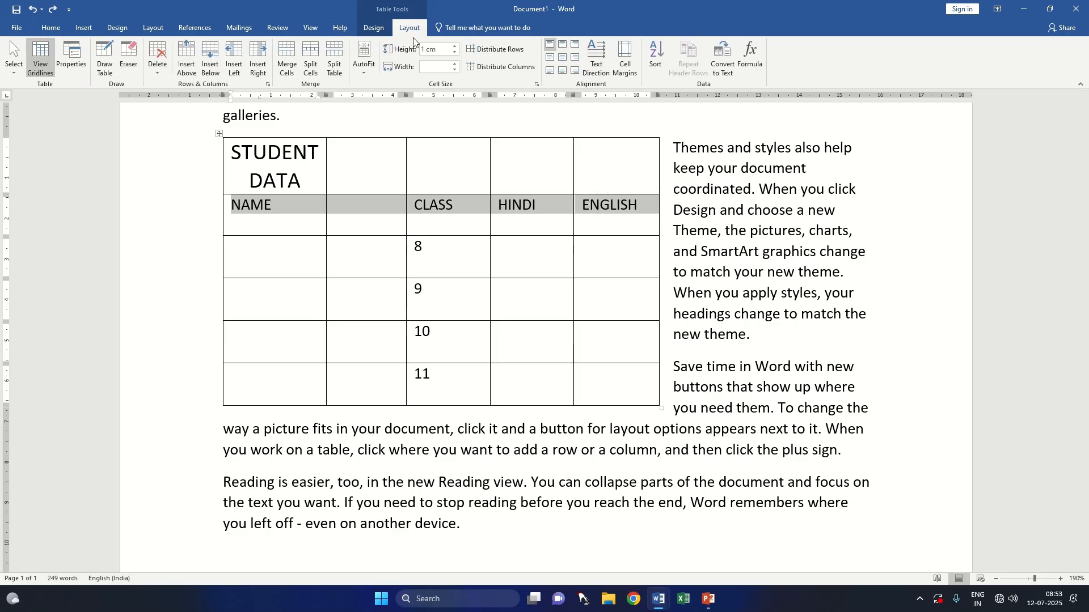
pyautogui.click(339, 56)
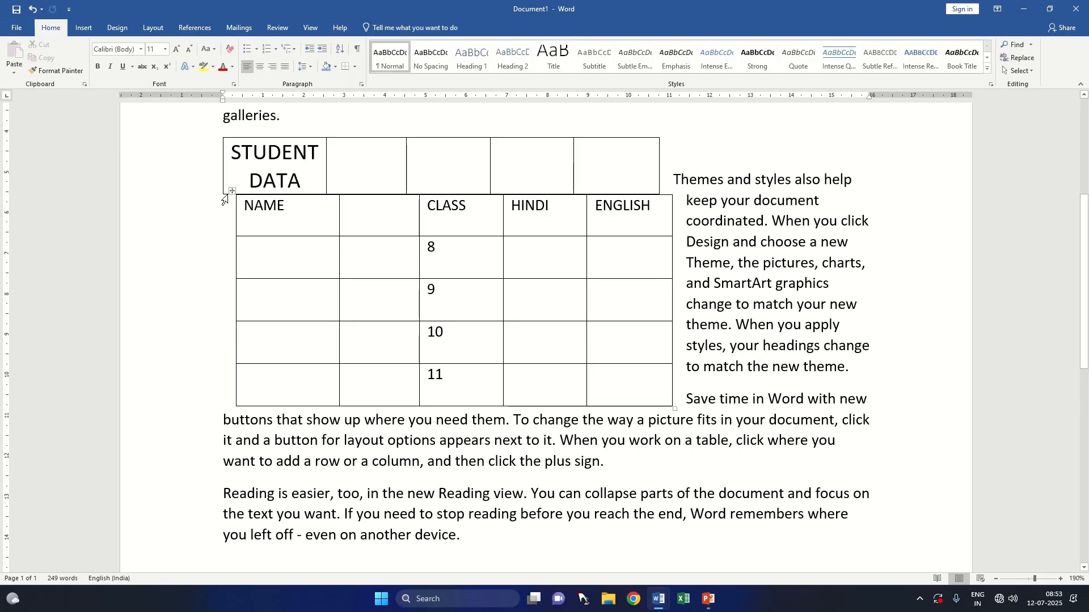
pyautogui.moveTo(232, 190); pyautogui.dragTo(218, 220)
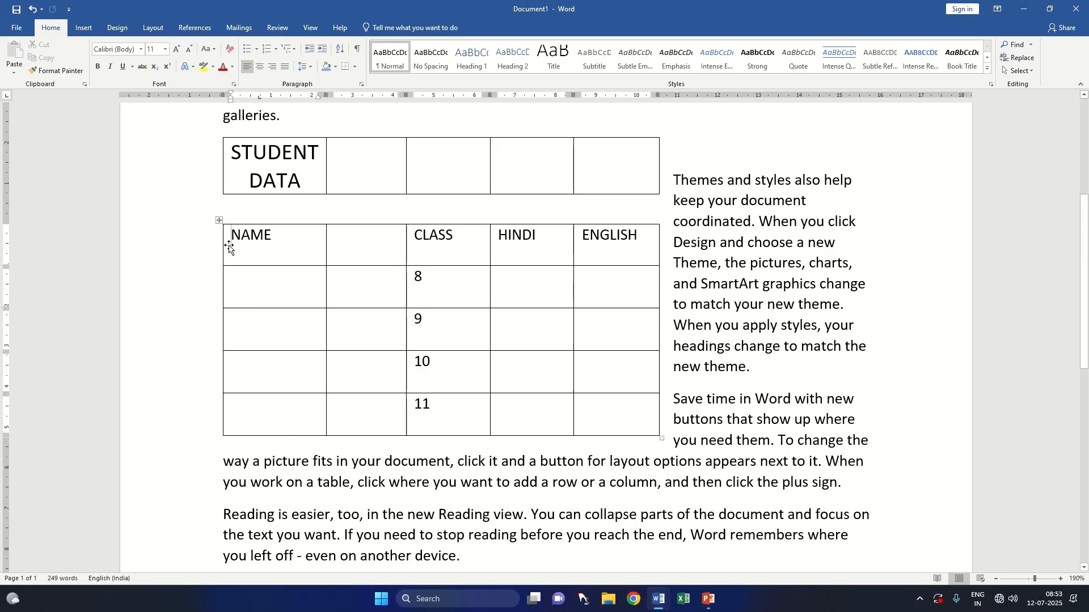
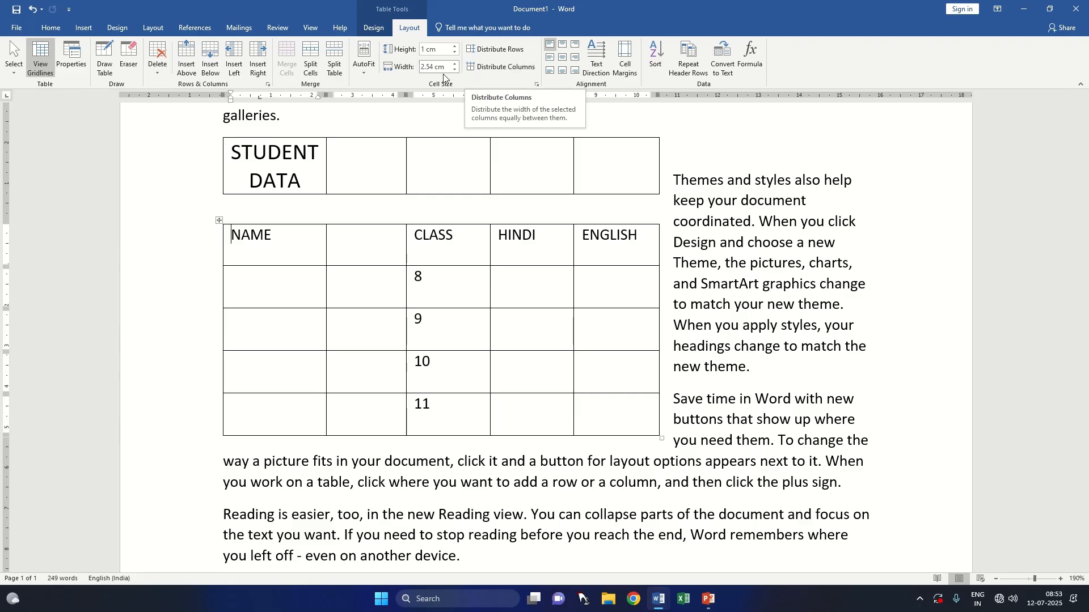
# Step: Reduce the height of the NAME heading row in the lower table to 0.5 cm
pyautogui.click(272, 247)
pyautogui.moveTo(231, 236); pyautogui.dragTo(284, 244)
pyautogui.click(455, 53)
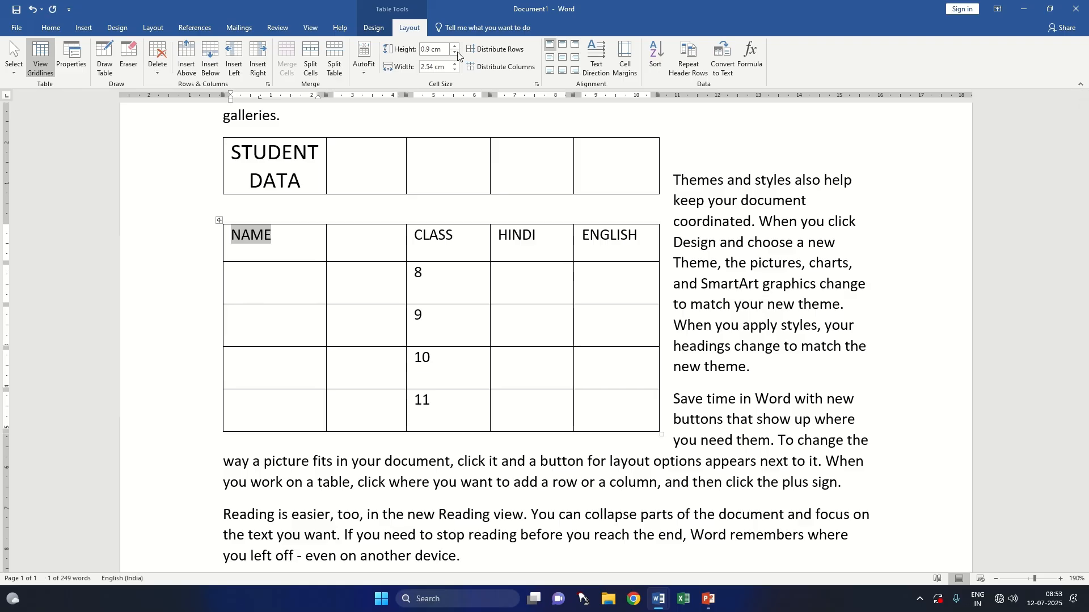
pyautogui.click(455, 53)
pyautogui.click(455, 53)
pyautogui.click(455, 53)
pyautogui.click(455, 53)
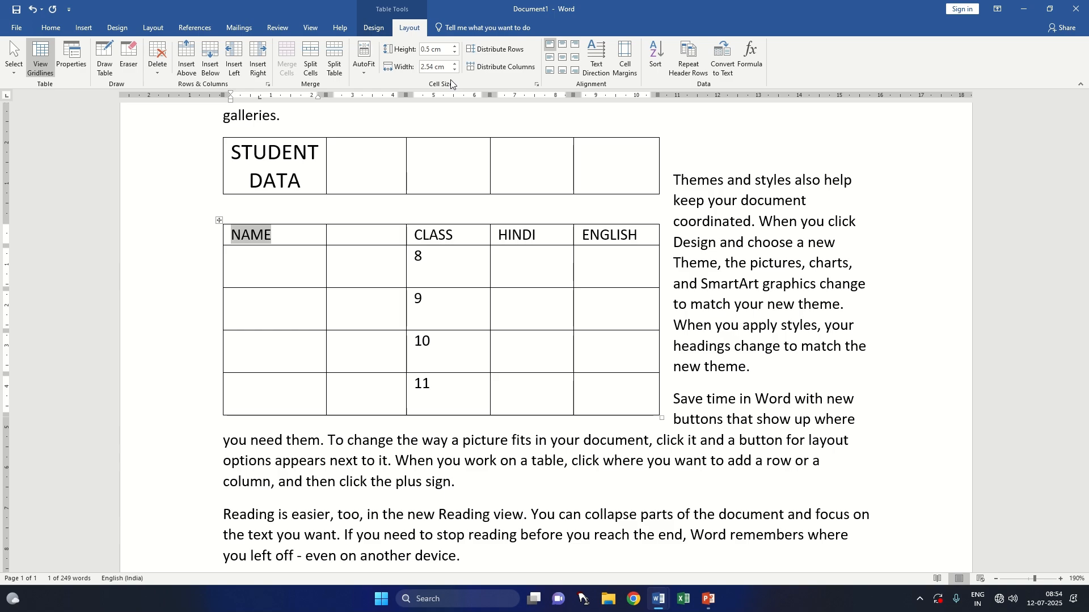
# Step: Reduce the heading row's NAME cell width to 2.2 cm
pyautogui.click(454, 71)
pyautogui.click(454, 70)
pyautogui.click(454, 71)
pyautogui.click(454, 71)
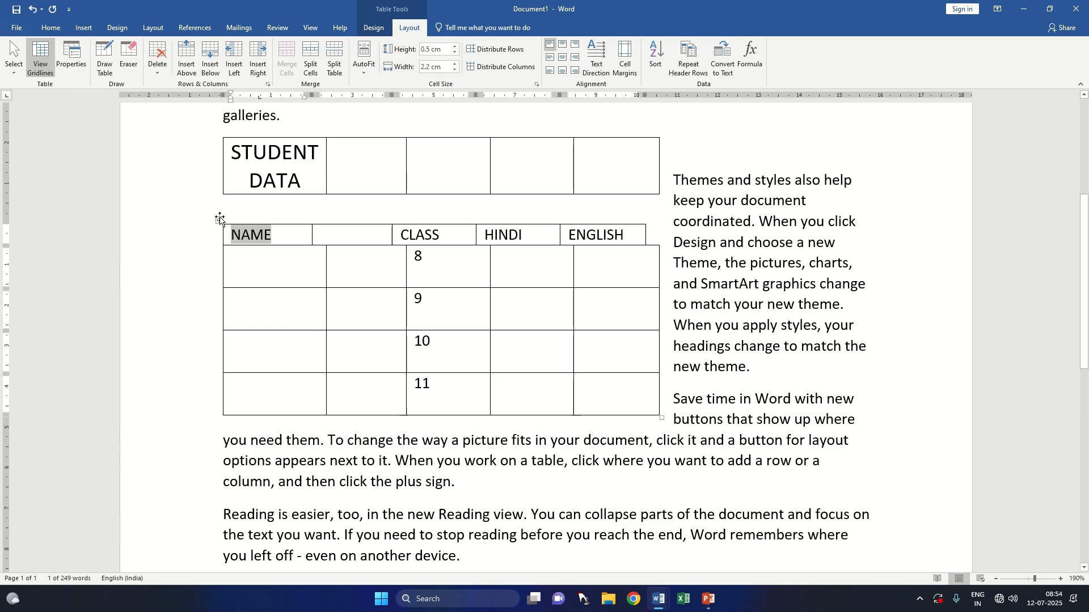
# Step: Try narrowing all columns of the lower table together and undo the width changes
pyautogui.click(219, 220)
pyautogui.click(455, 70)
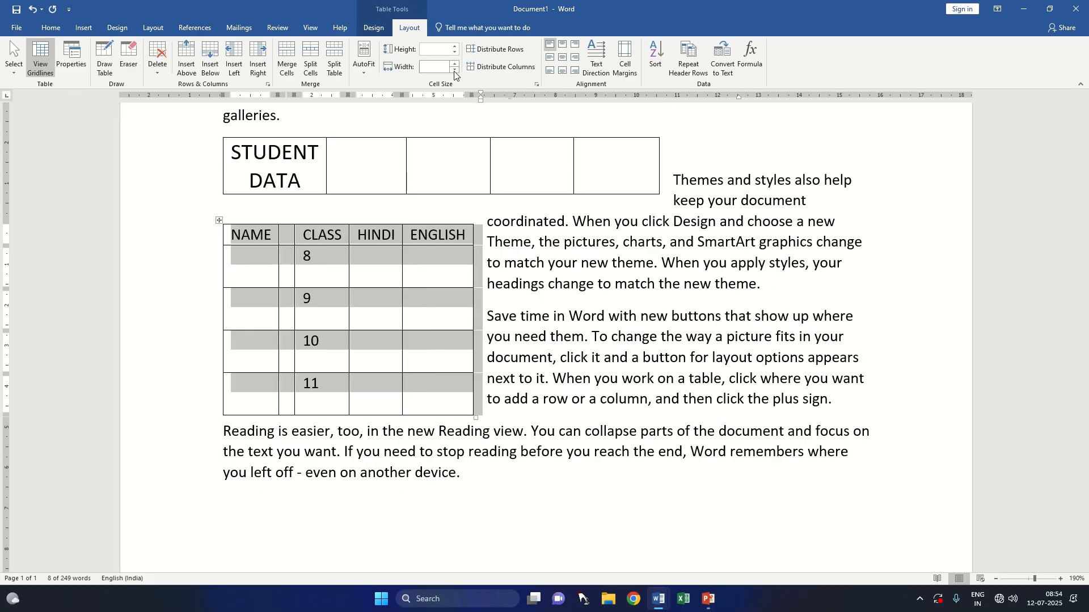
pyautogui.hotkey('ctrl', 'z')
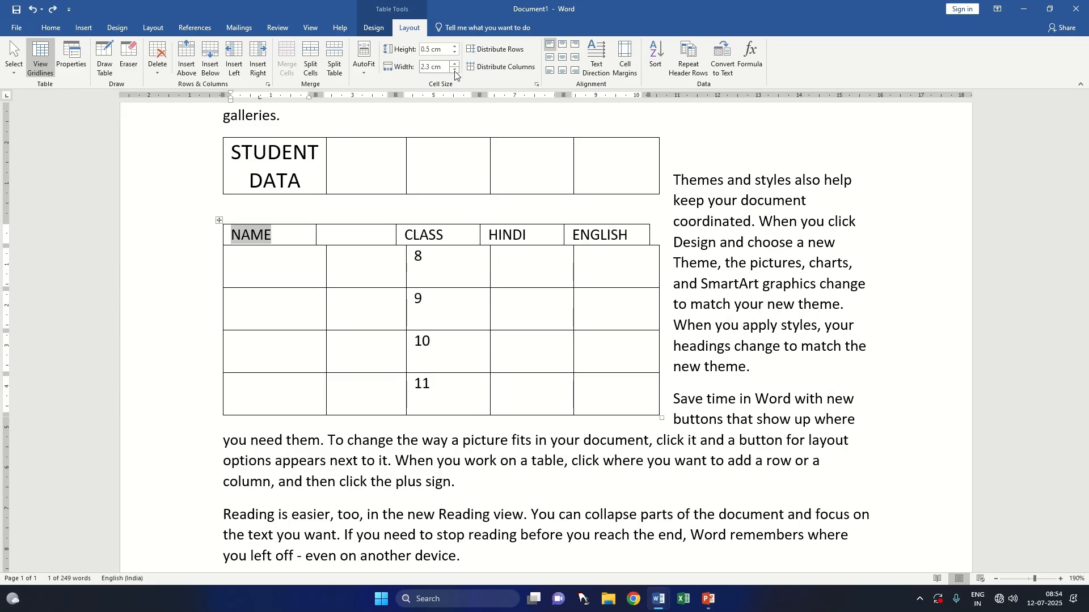
# Step: Try setting the cell width of the whole lower table to 1 cm and undo the change
pyautogui.click(219, 221)
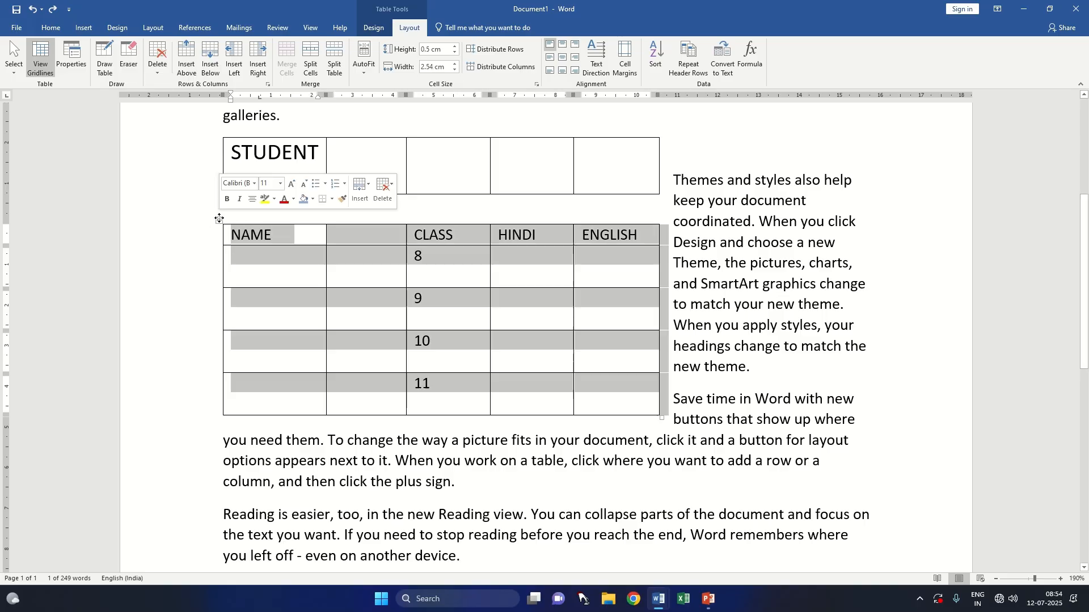
pyautogui.click(440, 68)
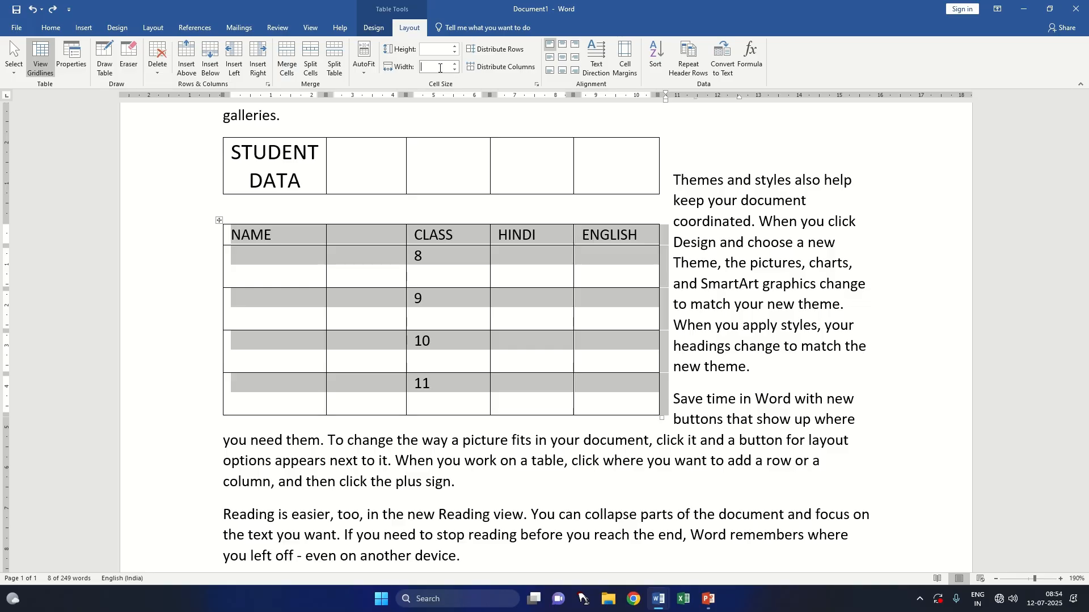
pyautogui.write('1')
pyautogui.press('Return')
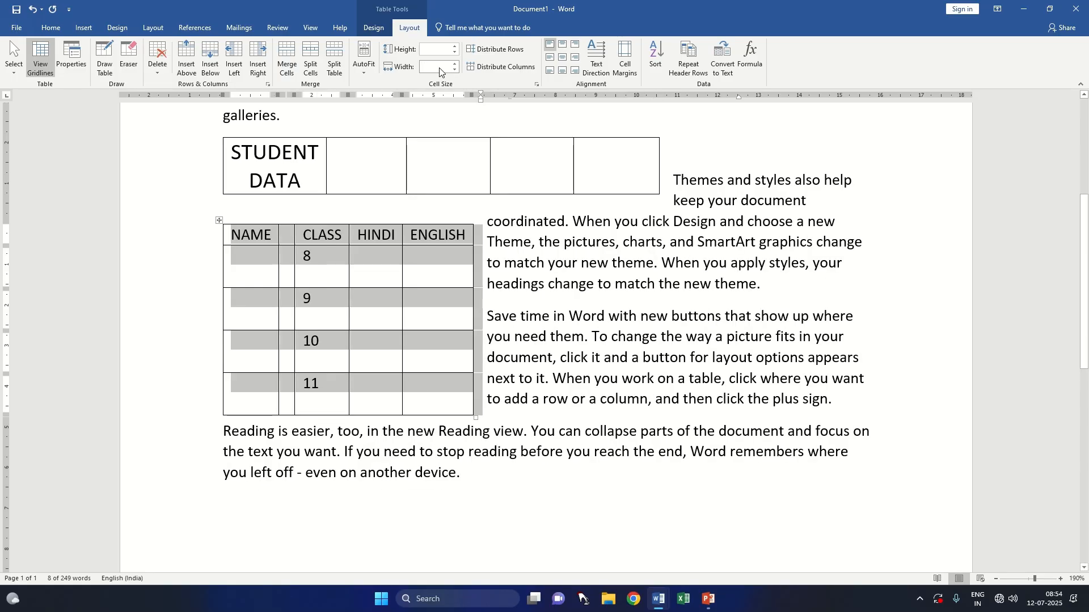
pyautogui.click(283, 235)
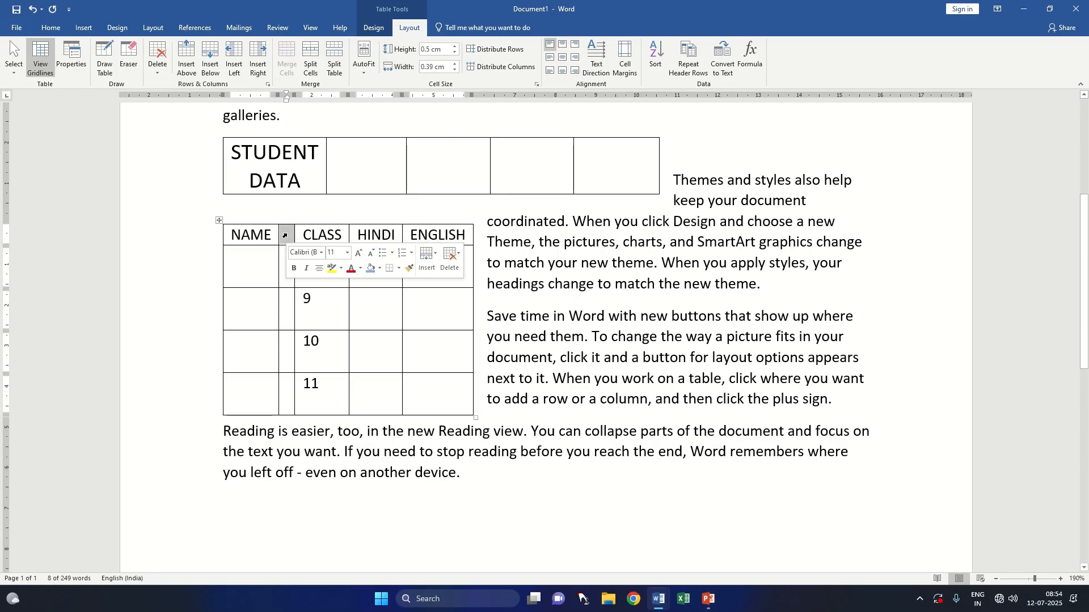
pyautogui.hotkey('ctrl', 'z')
# Step: Delete the blank column between NAME and CLASS in the lower table
pyautogui.moveTo(346, 234); pyautogui.dragTo(369, 368)
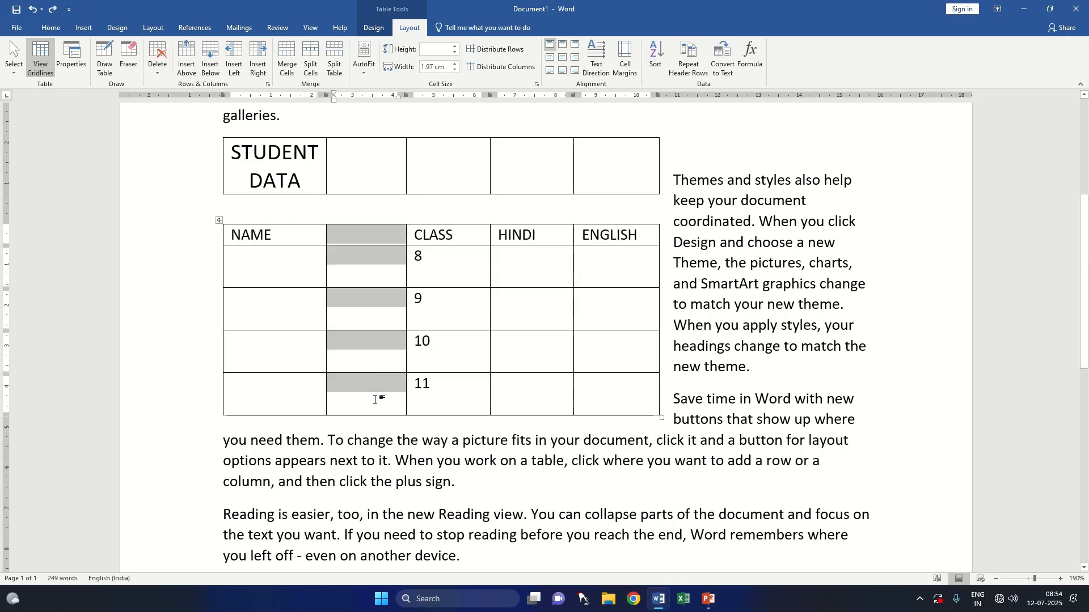
pyautogui.click(372, 372)
pyautogui.moveTo(338, 235); pyautogui.dragTo(371, 408)
pyautogui.click(157, 63)
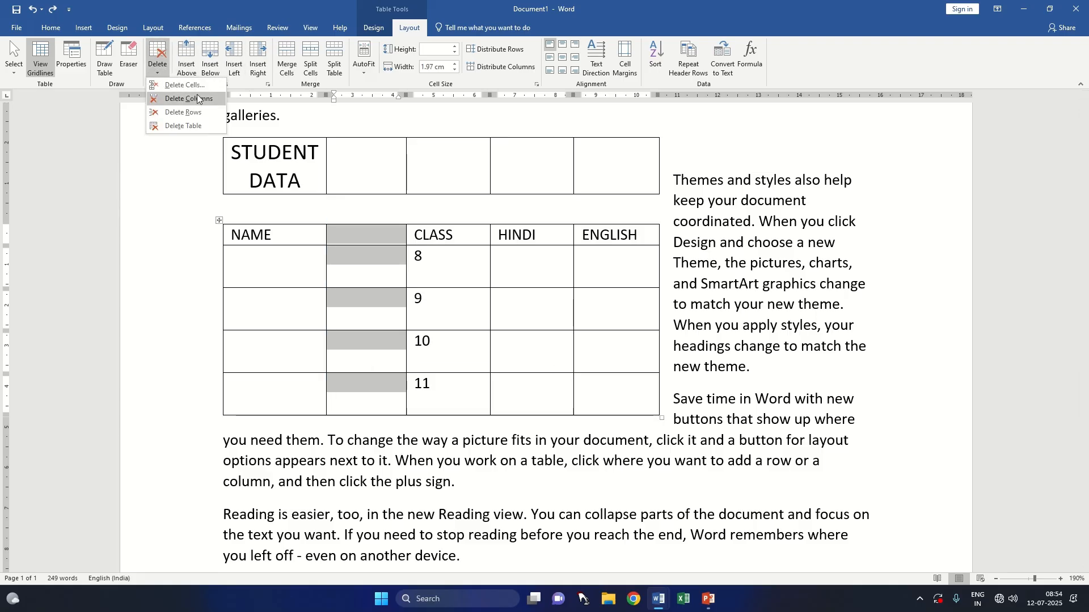
pyautogui.click(176, 111)
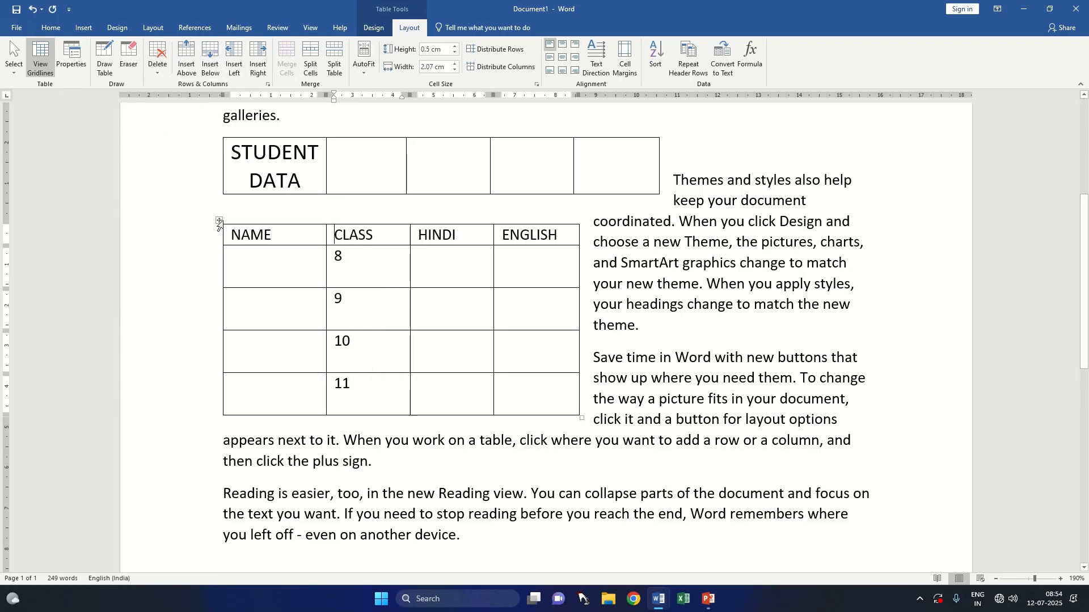
# Step: Apply the Fixed Column Width option to the whole lower table
pyautogui.click(219, 220)
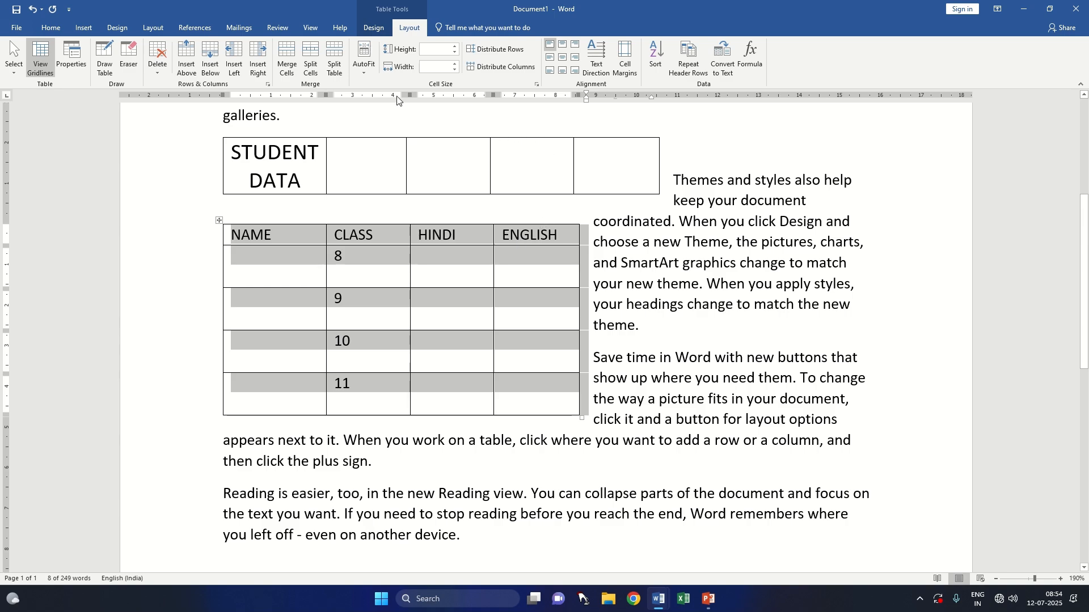
pyautogui.click(364, 67)
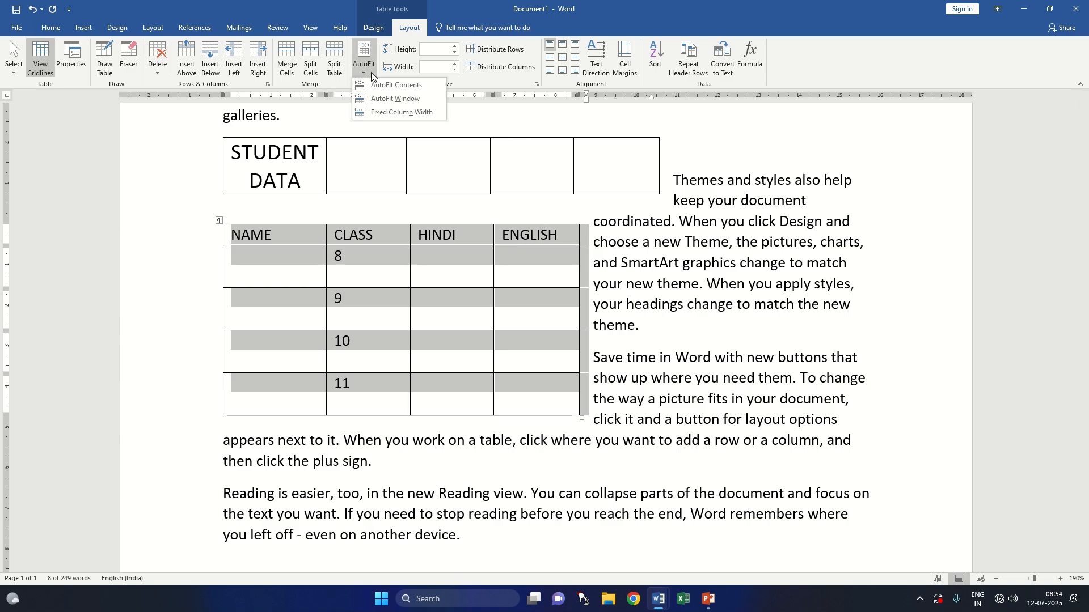
pyautogui.click(416, 102)
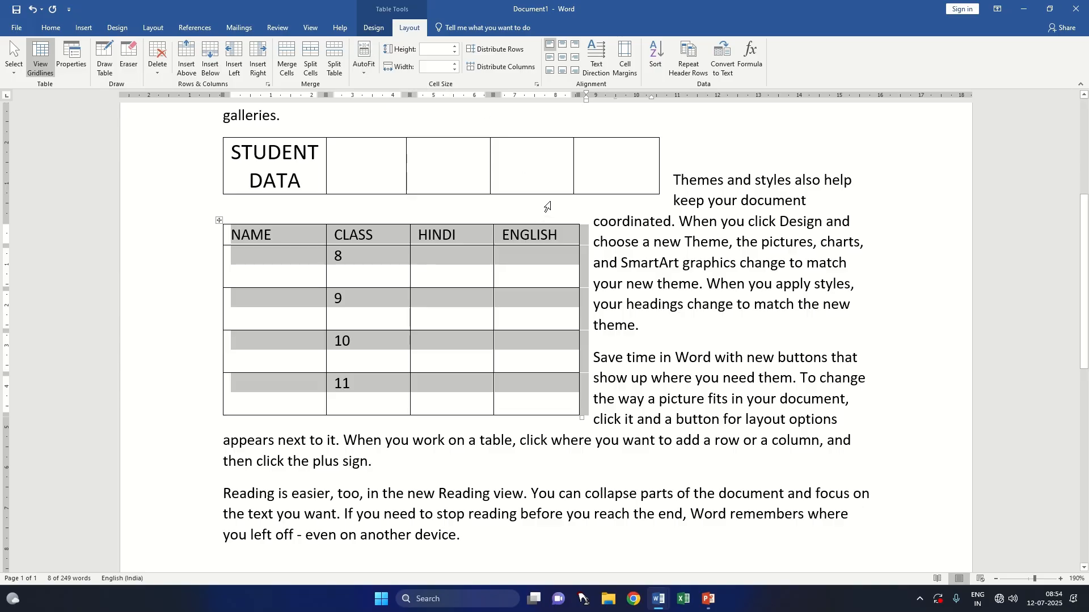
# Step: Undo the column deletion and the heading row's height reductions back to 0.9 cm
pyautogui.hotkey('ctrl', 'z')
pyautogui.hotkey('ctrl', 'z')
pyautogui.hotkey('ctrl', 'z')
pyautogui.hotkey('ctrl', 'z')
pyautogui.hotkey('ctrl', 'z')
pyautogui.hotkey('ctrl', 'z')
pyautogui.hotkey('ctrl', 'z')
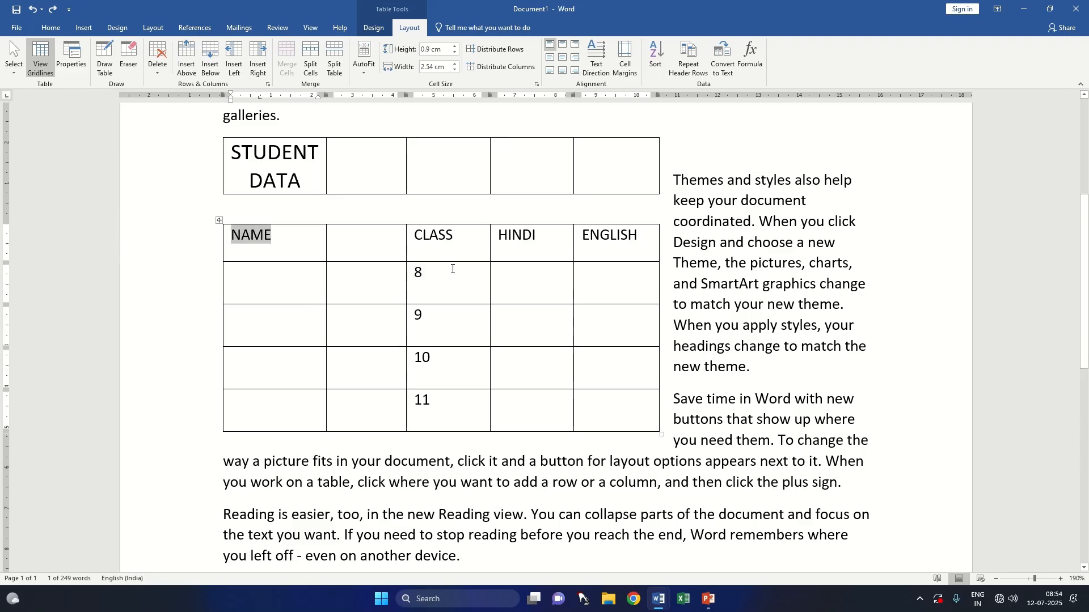
# Step: AutoFit the whole lower table to its contents
pyautogui.click(219, 220)
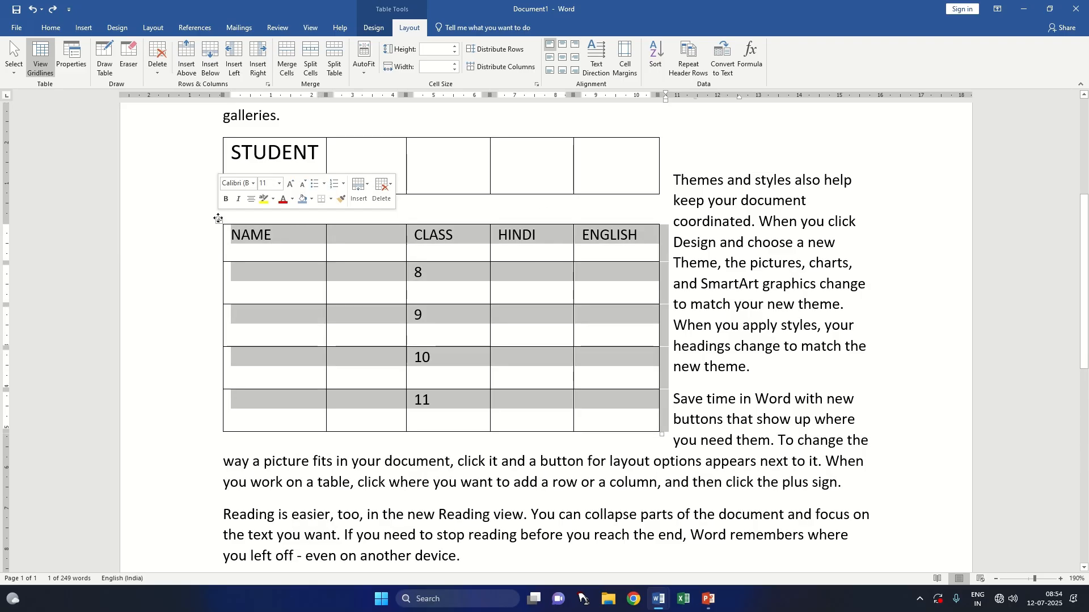
pyautogui.click(366, 73)
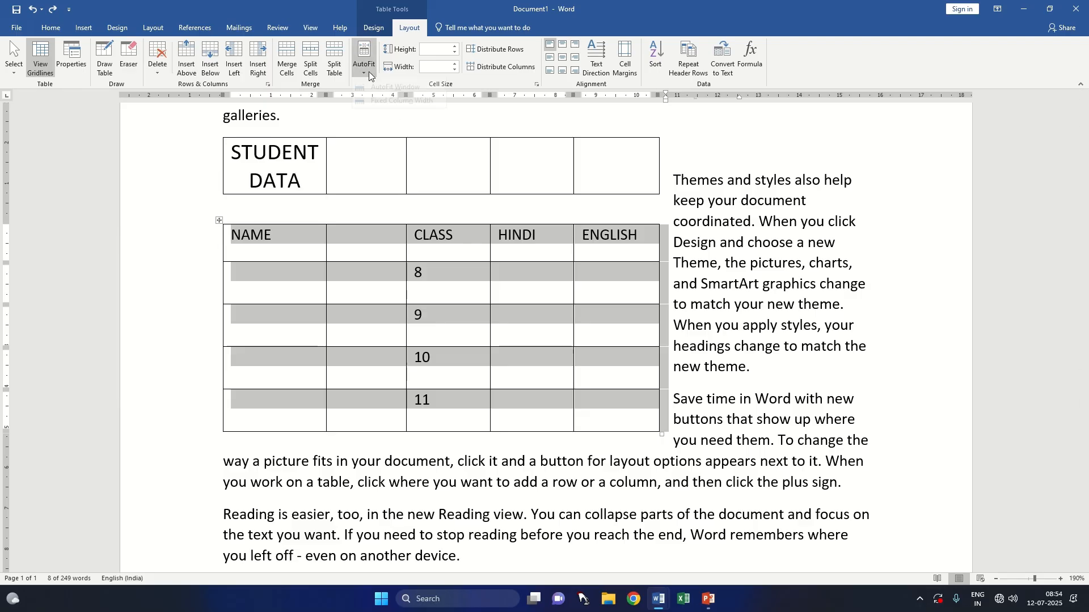
pyautogui.click(391, 84)
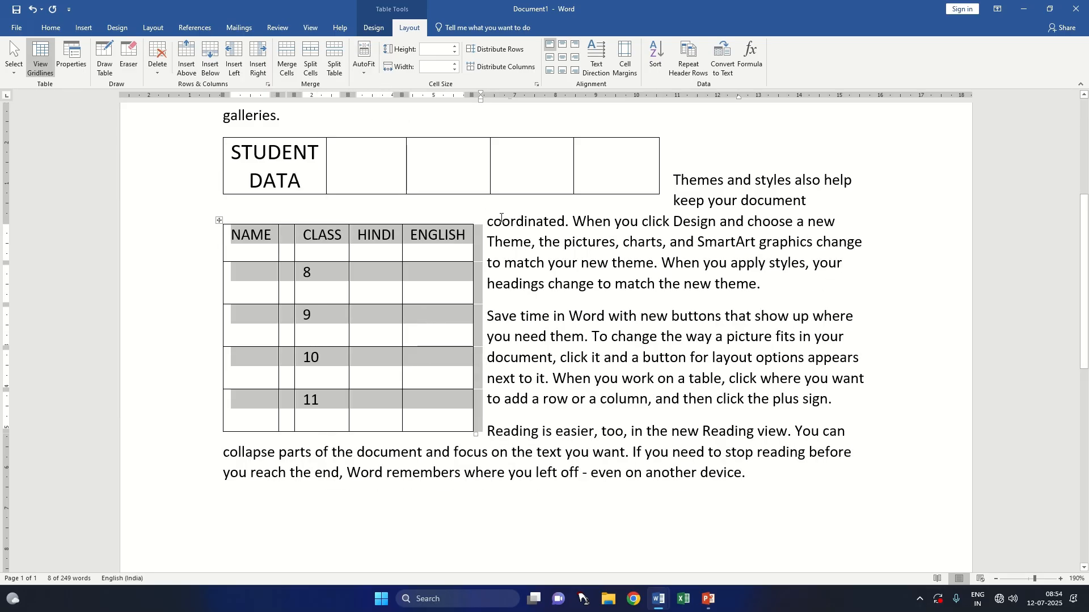
# Step: Try COMPA as the heading of the blank second column, and replace it with ADDRESS
pyautogui.click(283, 241)
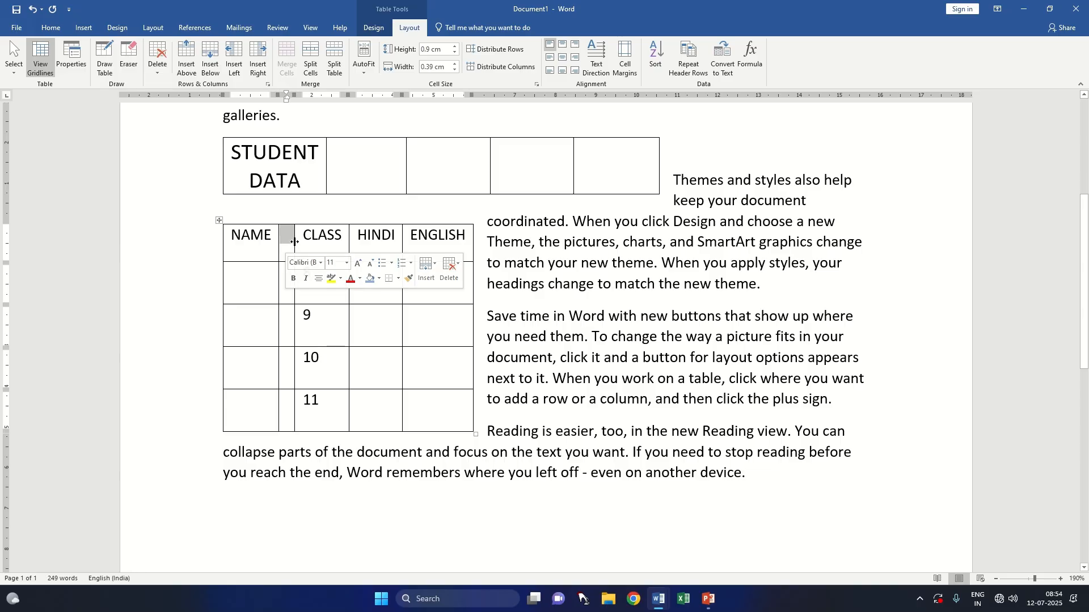
pyautogui.click(290, 241)
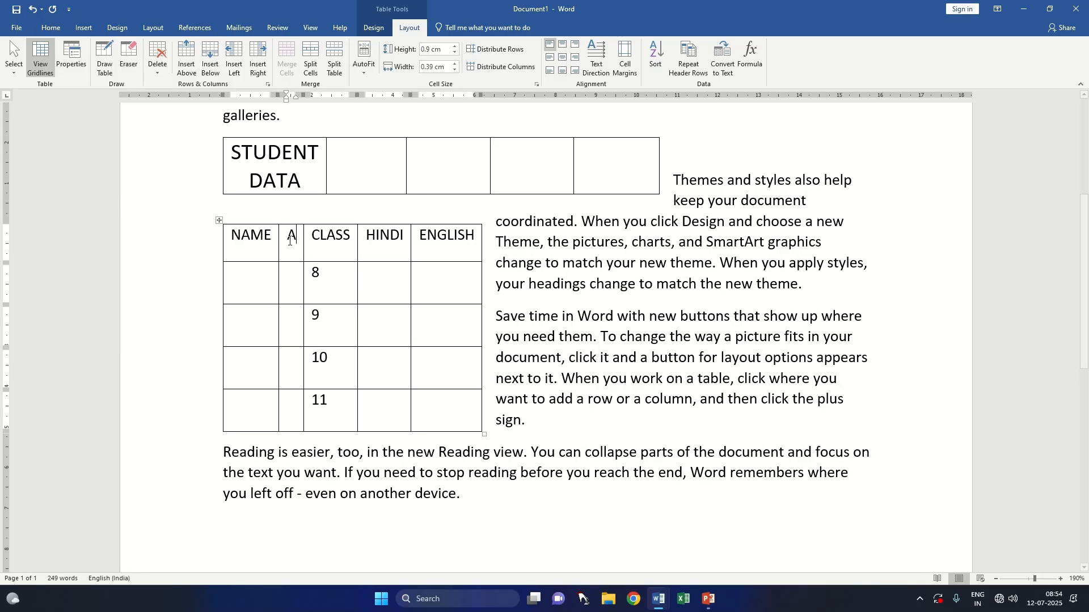
pyautogui.write('COMPA')
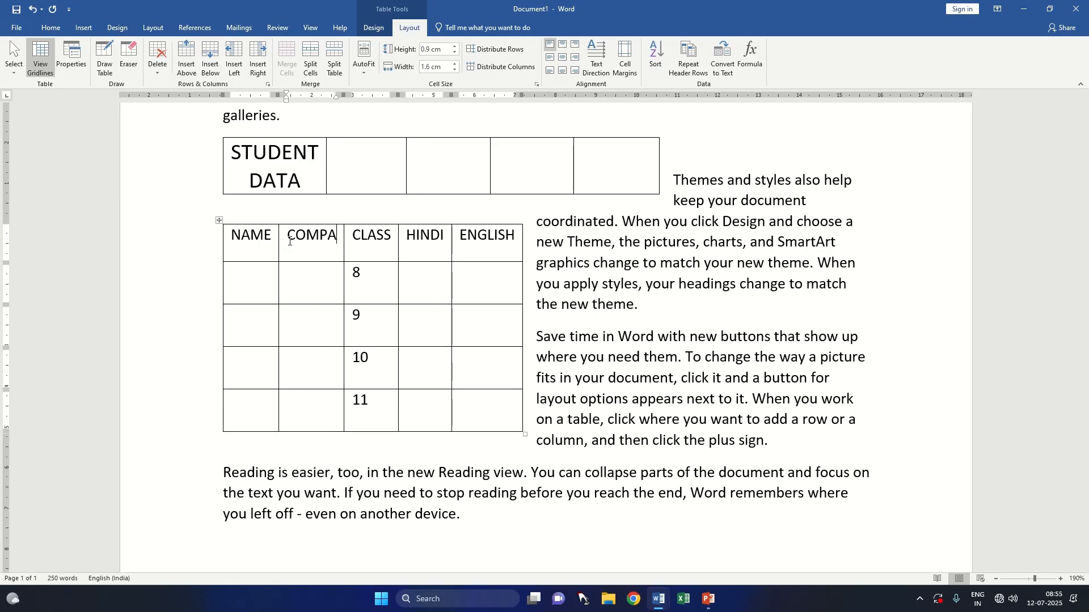
pyautogui.press('BackSpace')
pyautogui.press('BackSpace')
pyautogui.press('BackSpace')
pyautogui.press('BackSpace')
pyautogui.press('BackSpace')
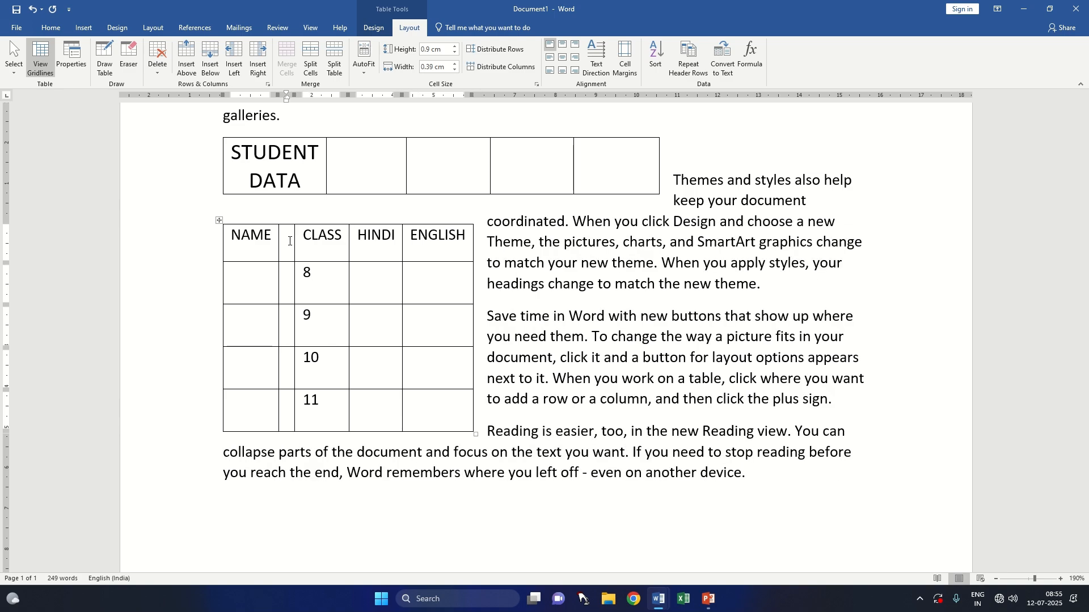
pyautogui.write('A')
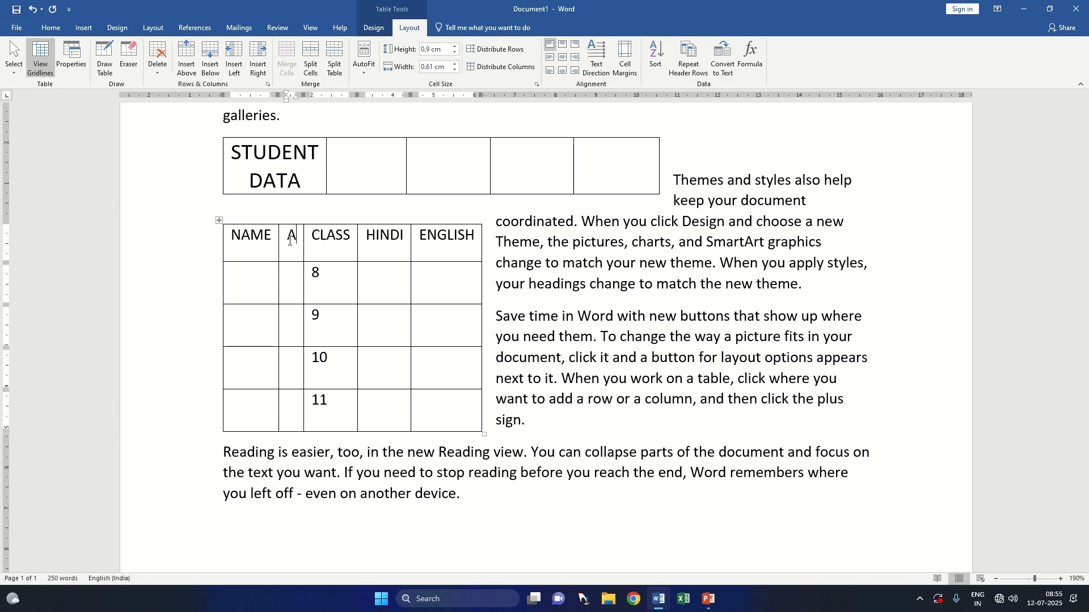
pyautogui.write('DDRESS')
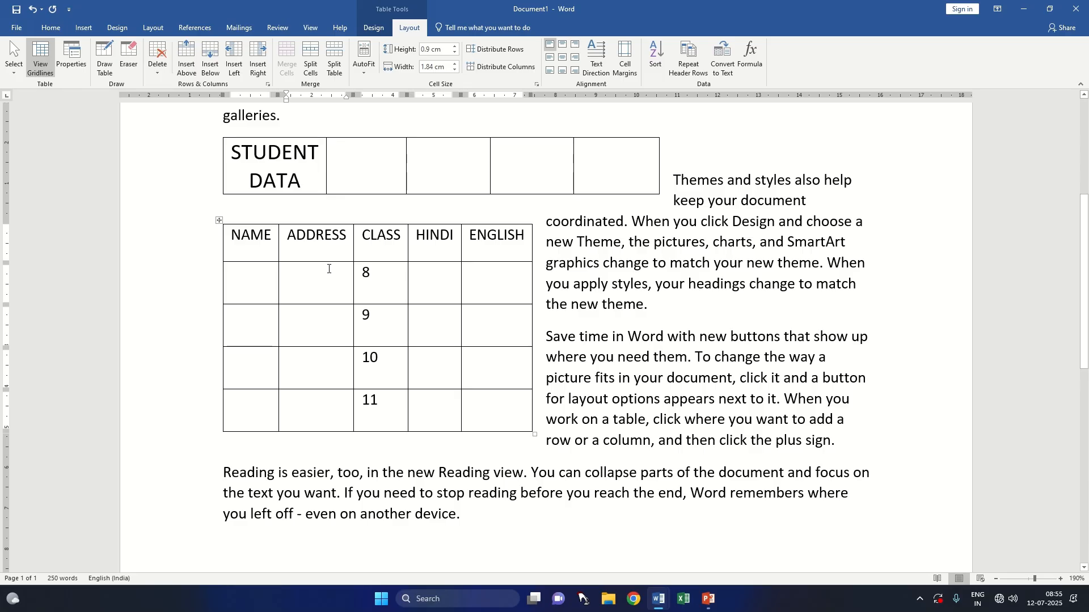
# Step: AutoFit the lower table to the window width and apply Fixed Column Width to the whole table
pyautogui.click(366, 71)
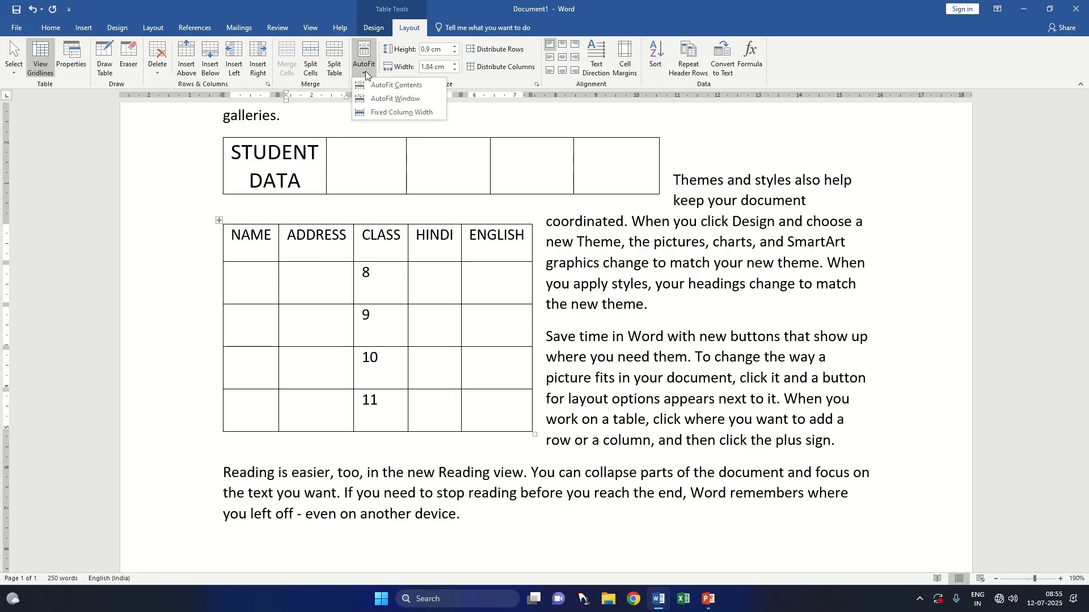
pyautogui.click(395, 98)
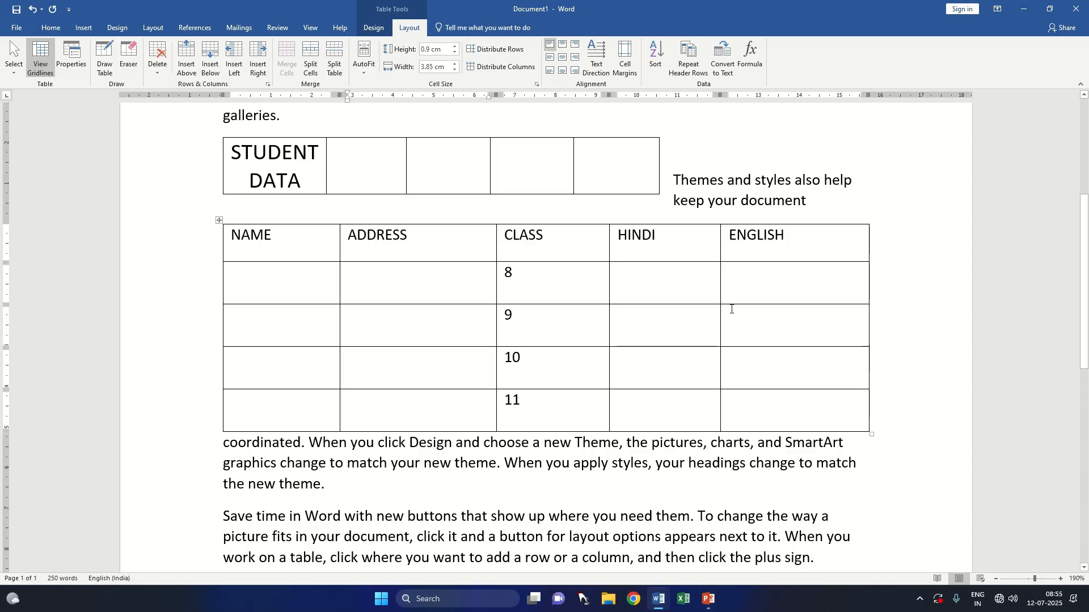
pyautogui.click(373, 67)
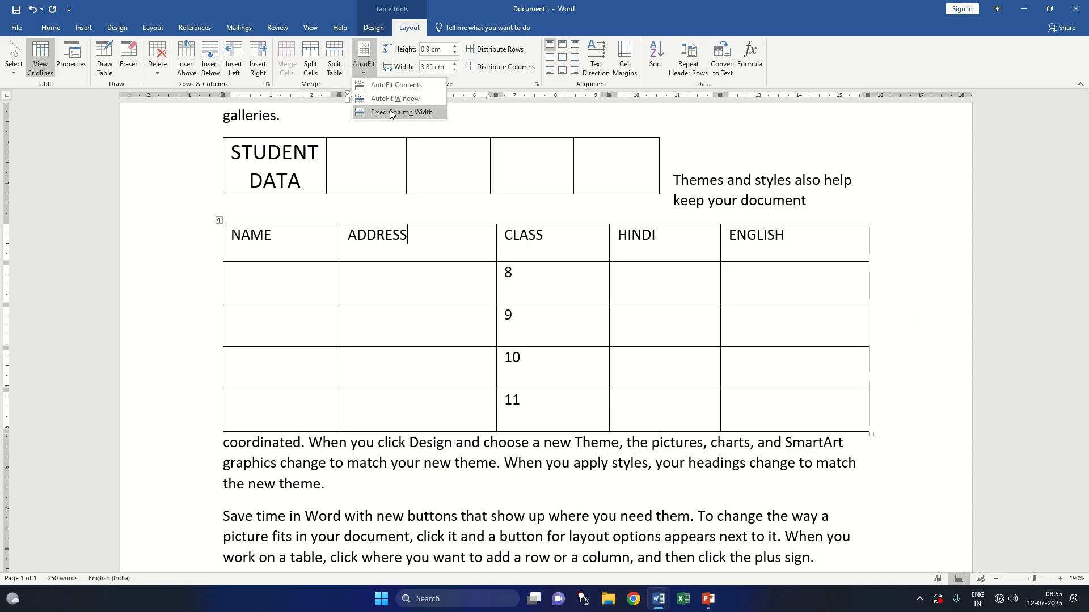
pyautogui.click(391, 112)
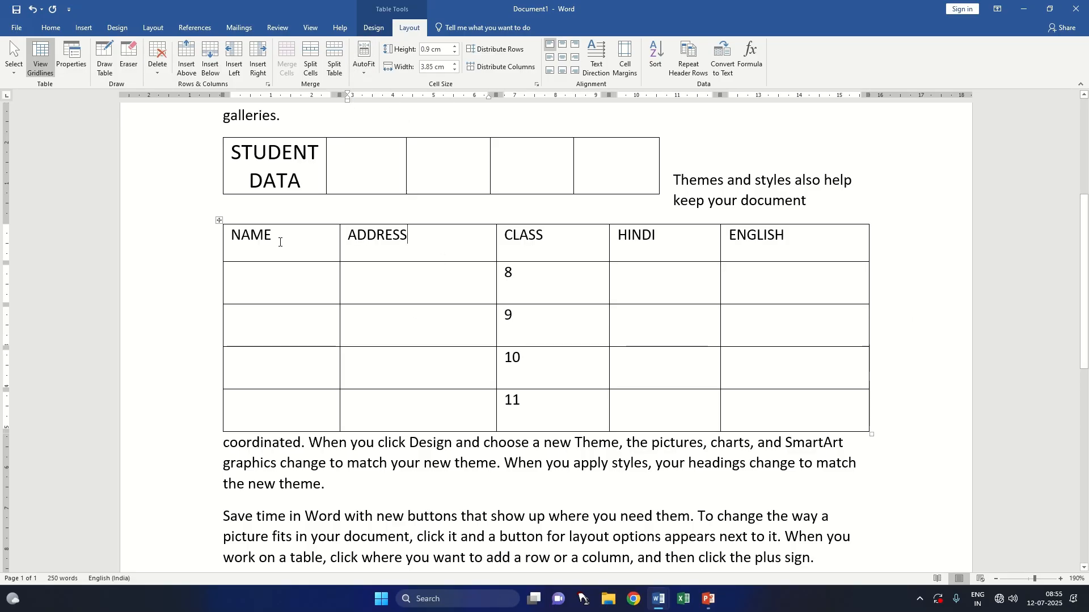
pyautogui.click(219, 220)
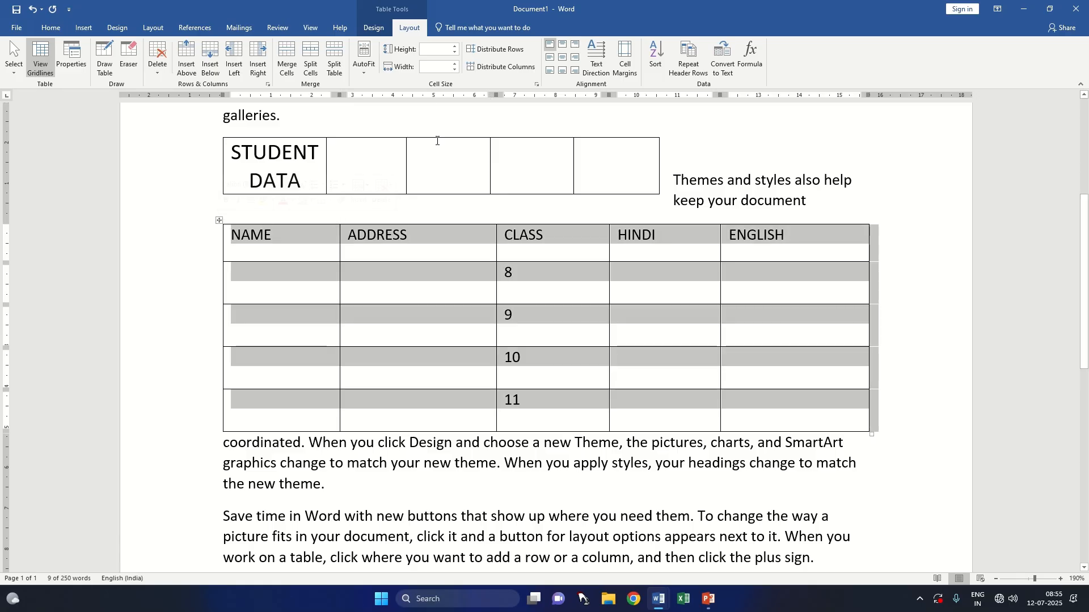
pyautogui.click(359, 68)
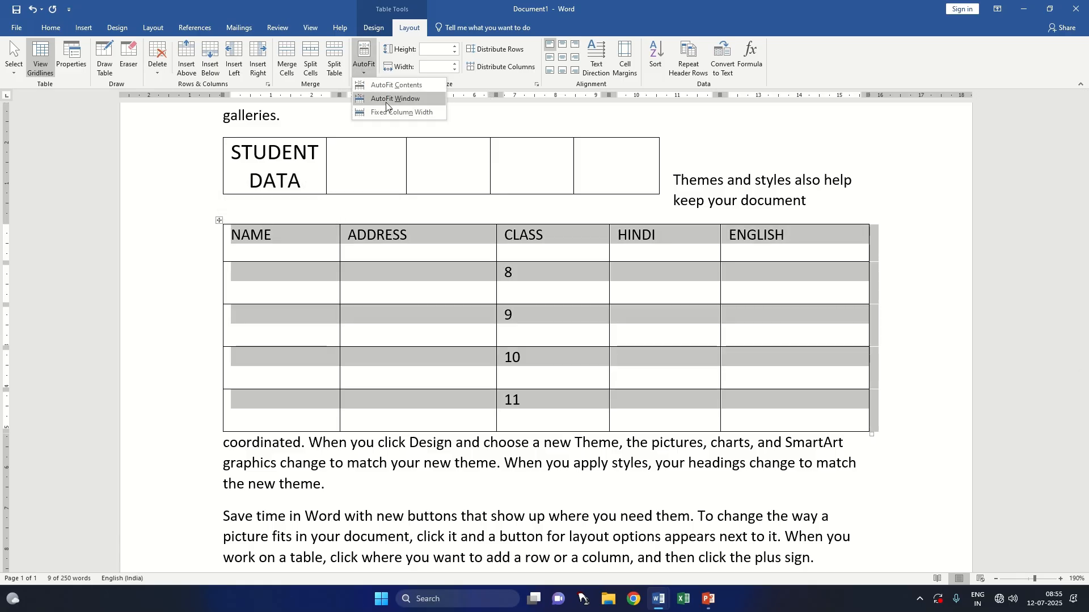
pyautogui.click(388, 111)
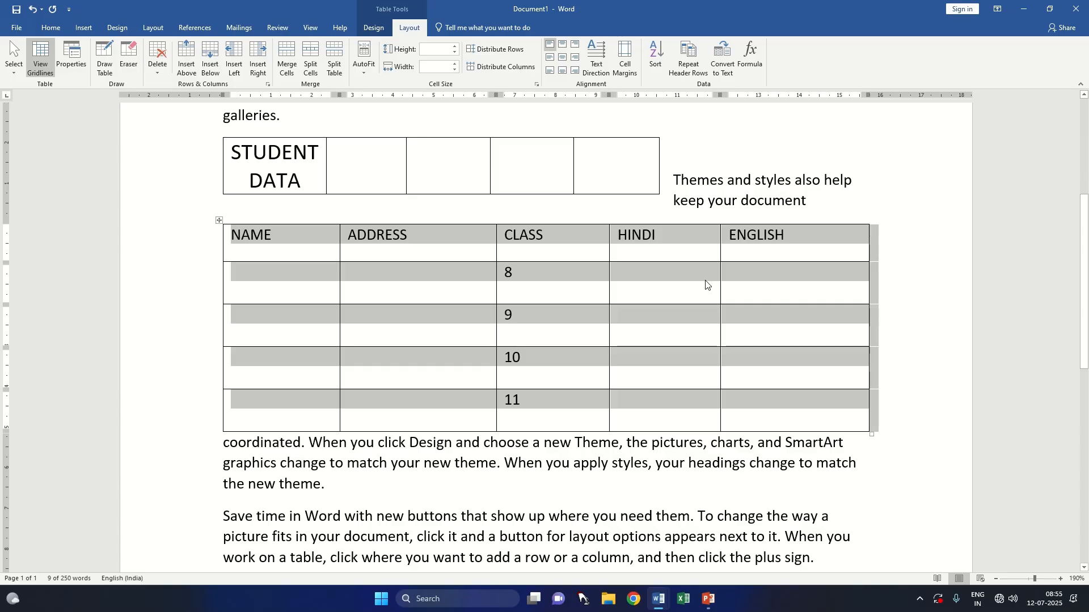
# Step: Reduce the height of the class 8 row to 0.1 cm
pyautogui.click(761, 286)
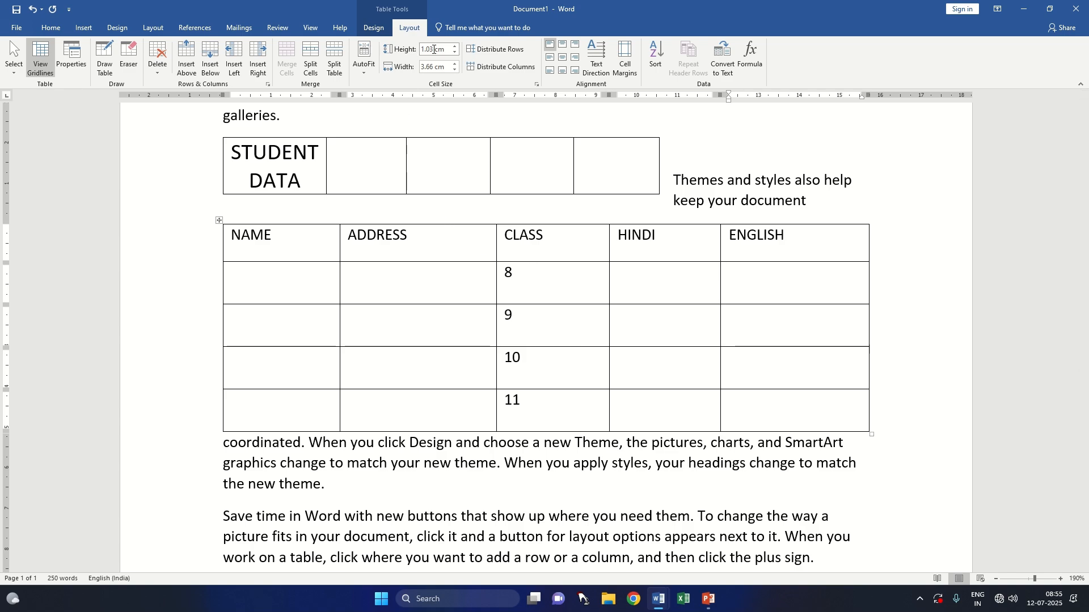
pyautogui.click(455, 54)
pyautogui.click(455, 54)
pyautogui.click(455, 54)
pyautogui.click(455, 53)
pyautogui.click(455, 53)
pyautogui.click(456, 54)
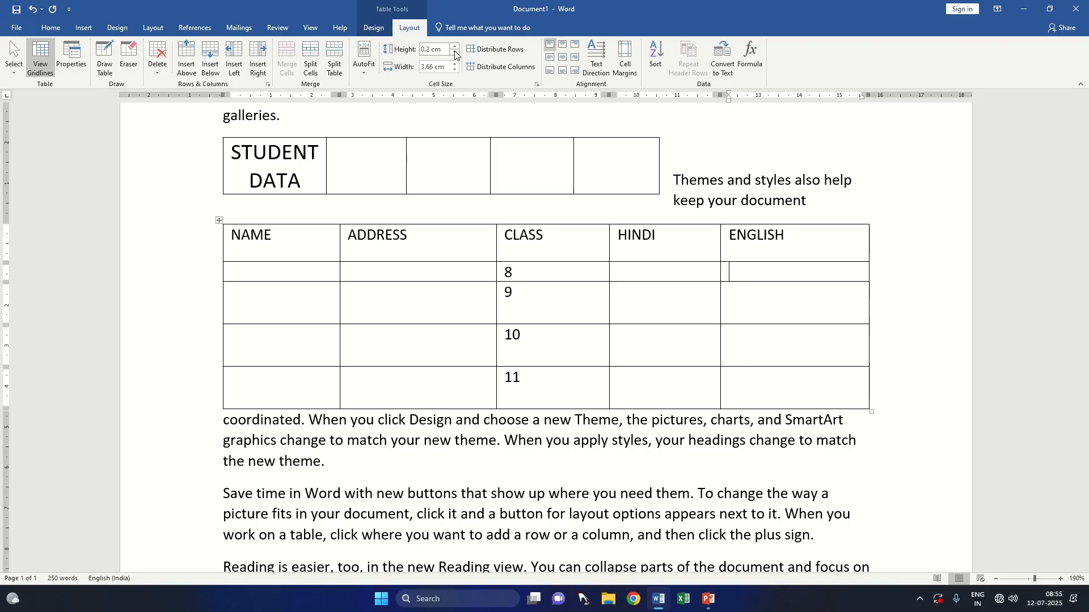
pyautogui.click(456, 54)
# Step: Select the entire class 8 row and raise its height to 0.7 cm
pyautogui.moveTo(238, 272); pyautogui.dragTo(745, 274)
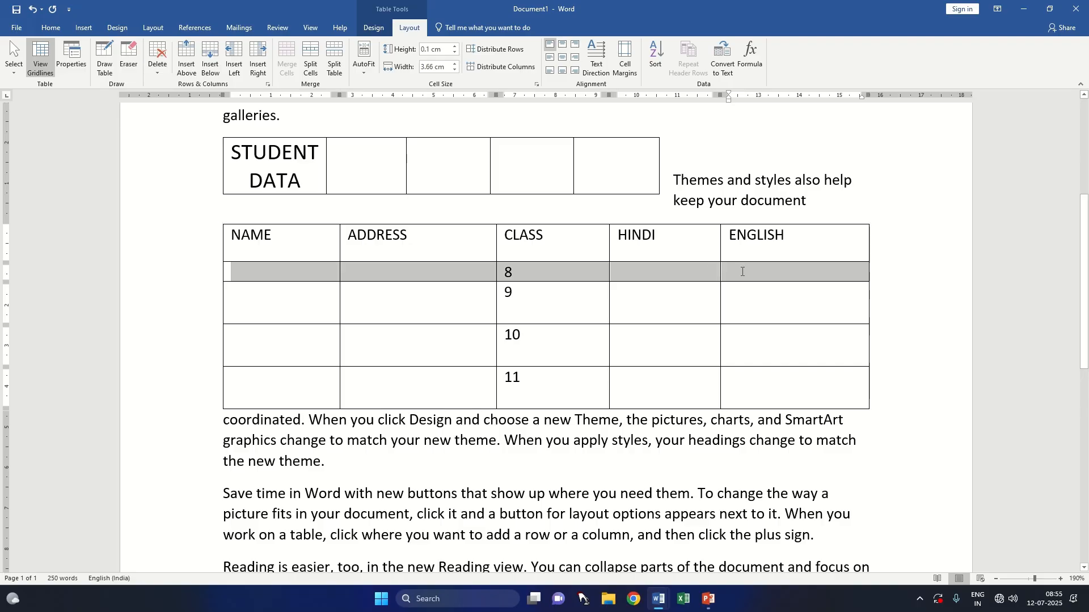
pyautogui.click(457, 48)
pyautogui.click(457, 47)
pyautogui.click(457, 48)
pyautogui.click(457, 48)
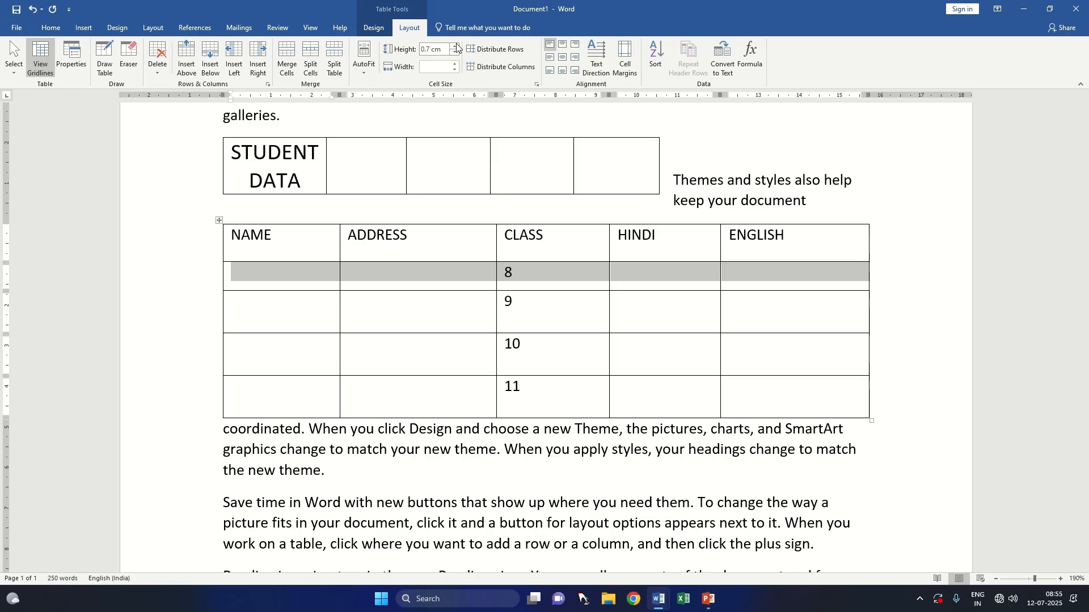
# Step: Reduce the width of the entire ADDRESS column in the lower table to 3 cm
pyautogui.moveTo(442, 241); pyautogui.dragTo(482, 383)
pyautogui.click(454, 69)
pyautogui.click(454, 69)
pyautogui.click(454, 69)
pyautogui.click(454, 70)
pyautogui.click(454, 70)
pyautogui.click(454, 69)
pyautogui.click(454, 70)
pyautogui.click(455, 70)
pyautogui.click(454, 70)
pyautogui.click(454, 70)
pyautogui.click(454, 63)
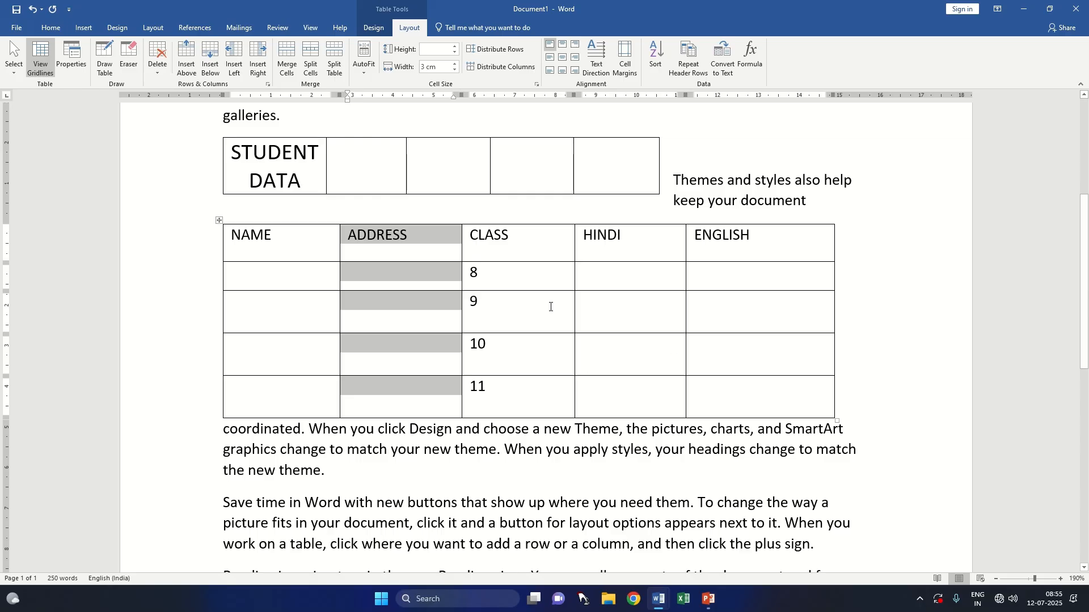
# Step: Distribute all rows and columns of the lower table evenly, and enlarge the table to cells about 3.24 cm wide and 1.41 cm high
pyautogui.click(217, 223)
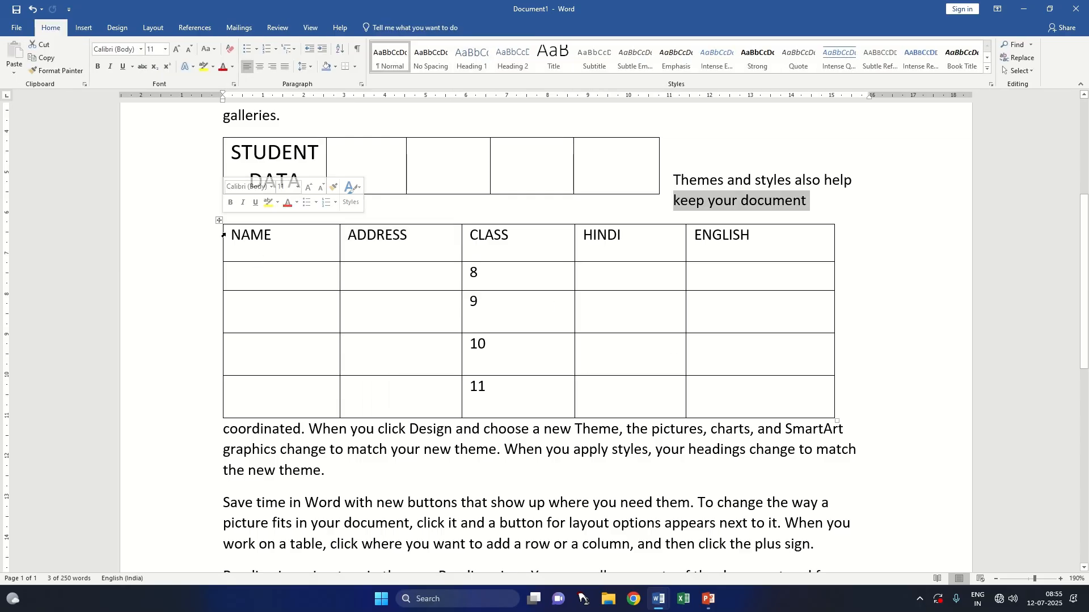
pyautogui.click(225, 234)
pyautogui.click(218, 223)
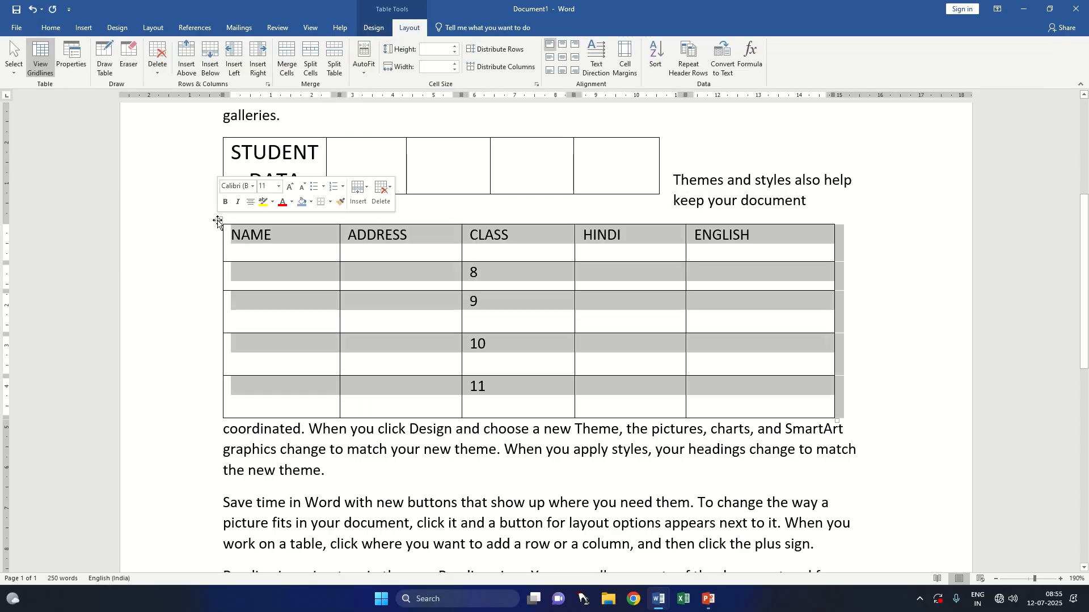
pyautogui.click(499, 50)
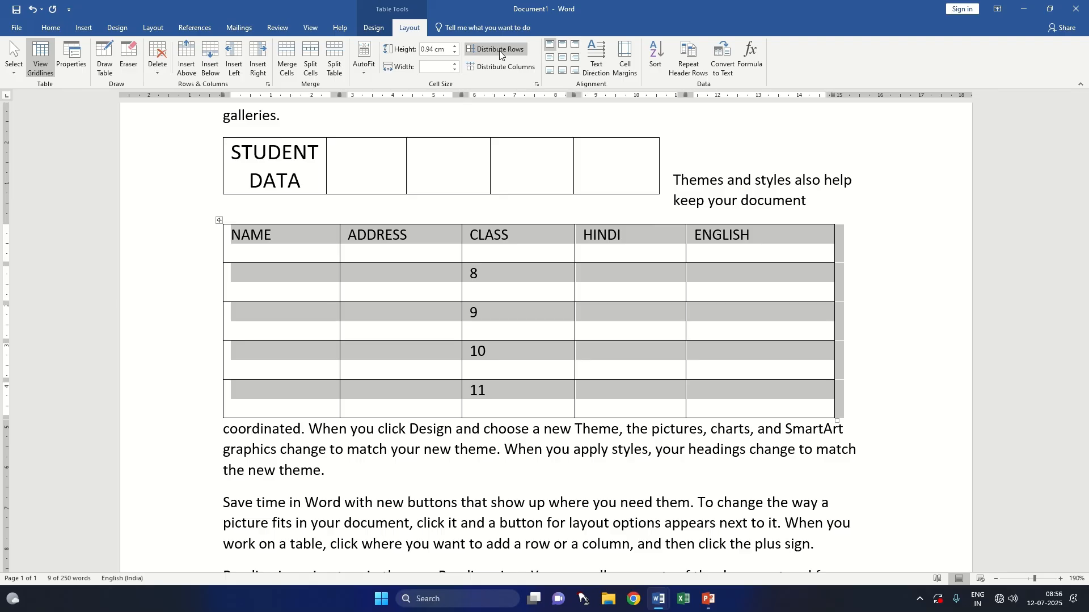
pyautogui.click(529, 66)
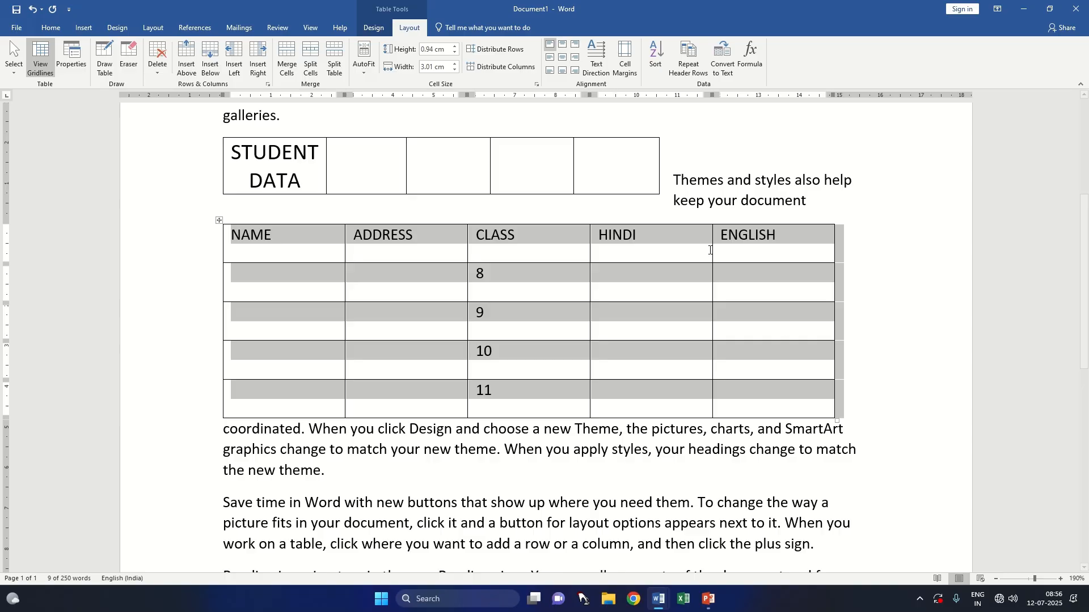
pyautogui.moveTo(836, 421); pyautogui.dragTo(883, 515)
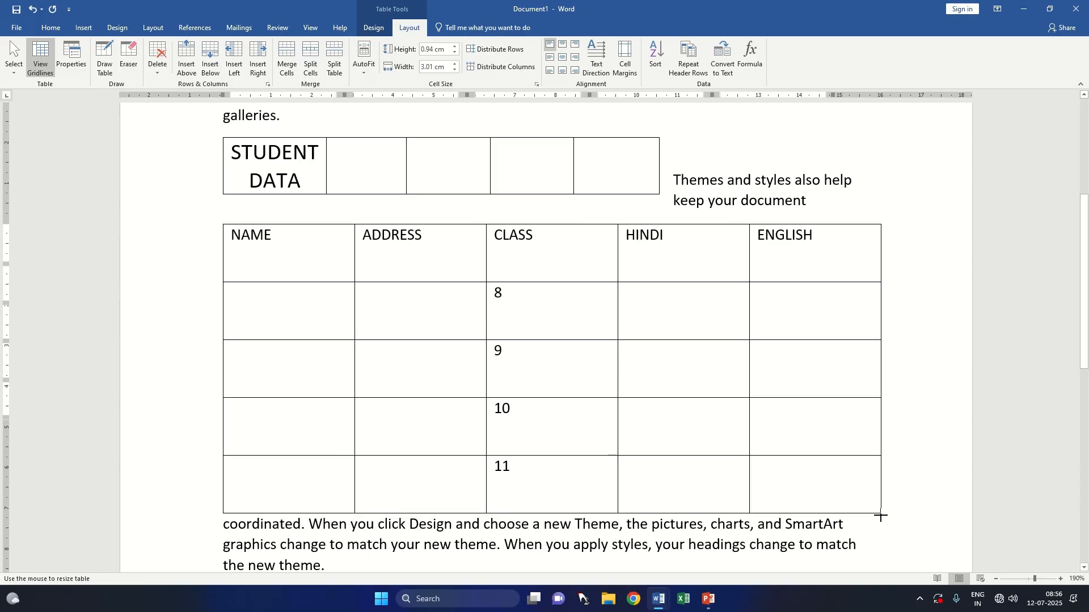
# Step: Try aligning the NAME heading to the top centre of its cell, and undo it
pyautogui.tripleClick(284, 238)
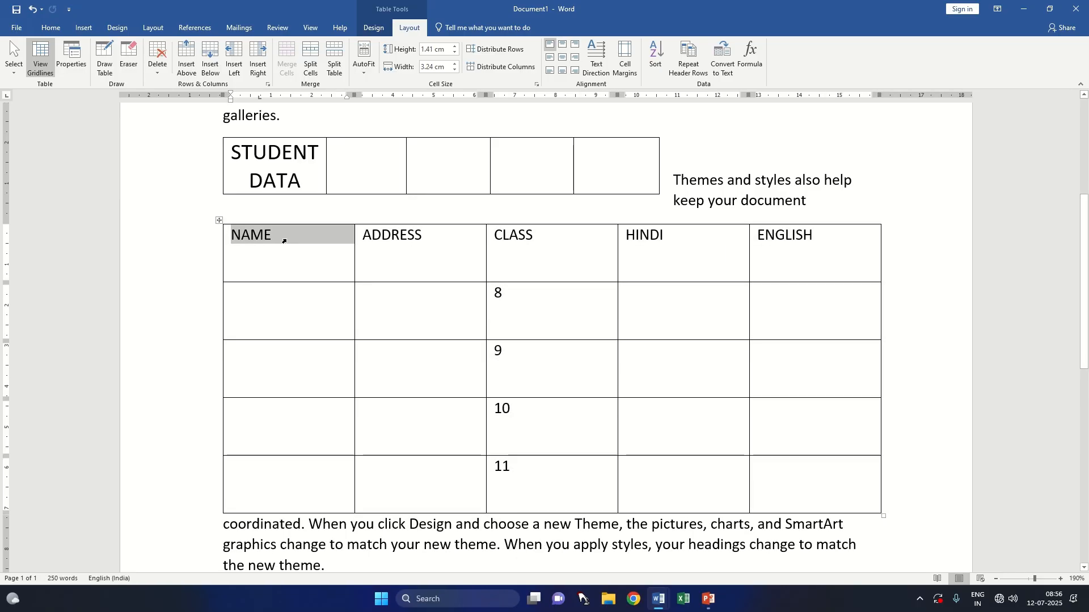
pyautogui.click(563, 46)
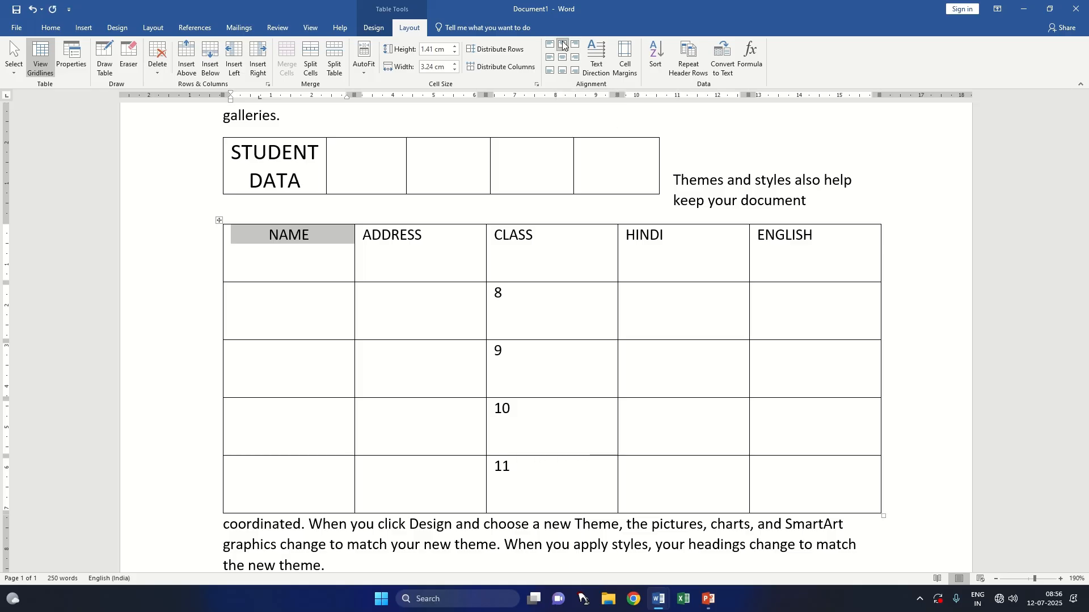
pyautogui.click(271, 238)
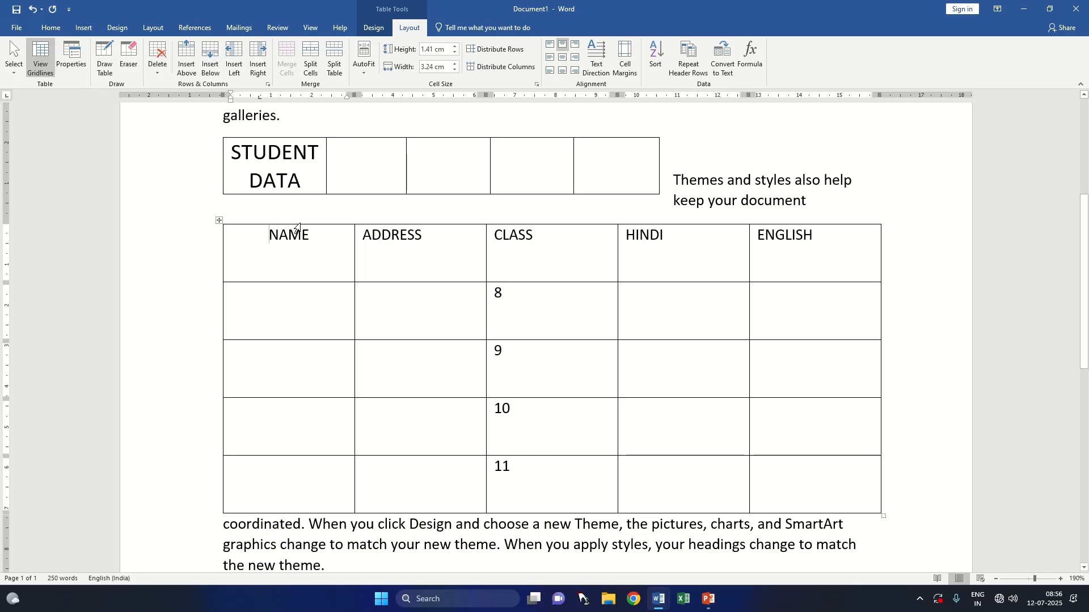
pyautogui.hotkey('ctrl', 'z')
# Step: Try top left, top centre, top right, centre right and full centre alignment on the whole heading row
pyautogui.moveTo(231, 236); pyautogui.dragTo(781, 246)
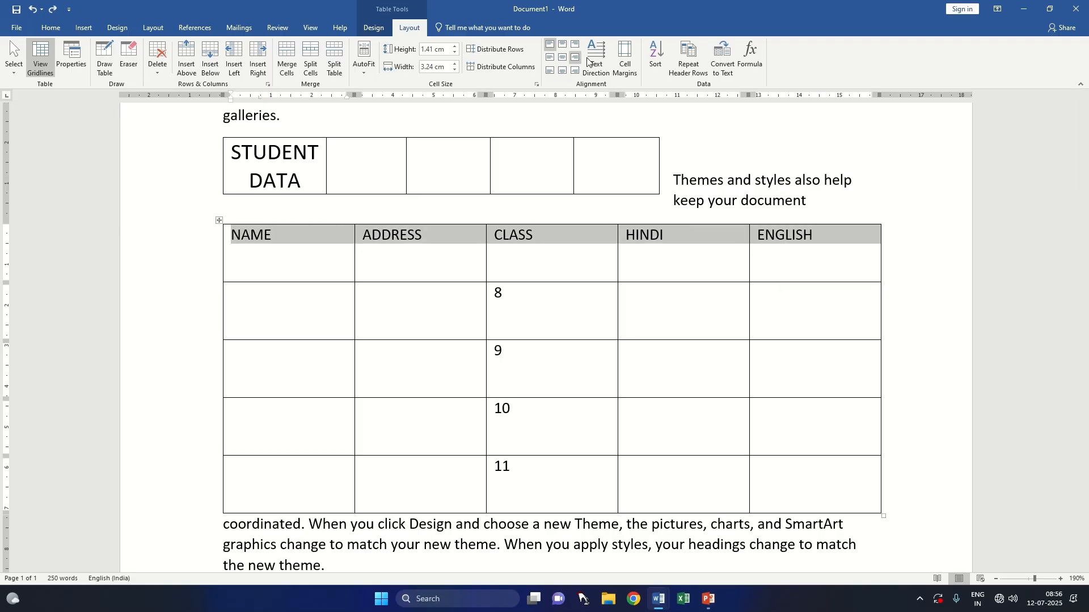
pyautogui.click(551, 46)
pyautogui.click(561, 45)
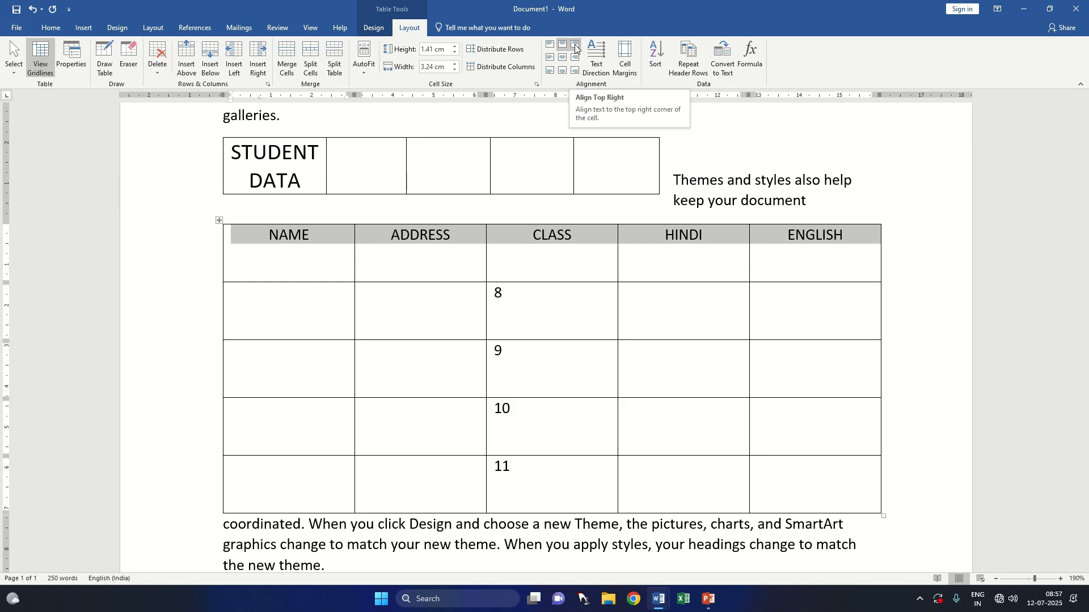
pyautogui.click(575, 45)
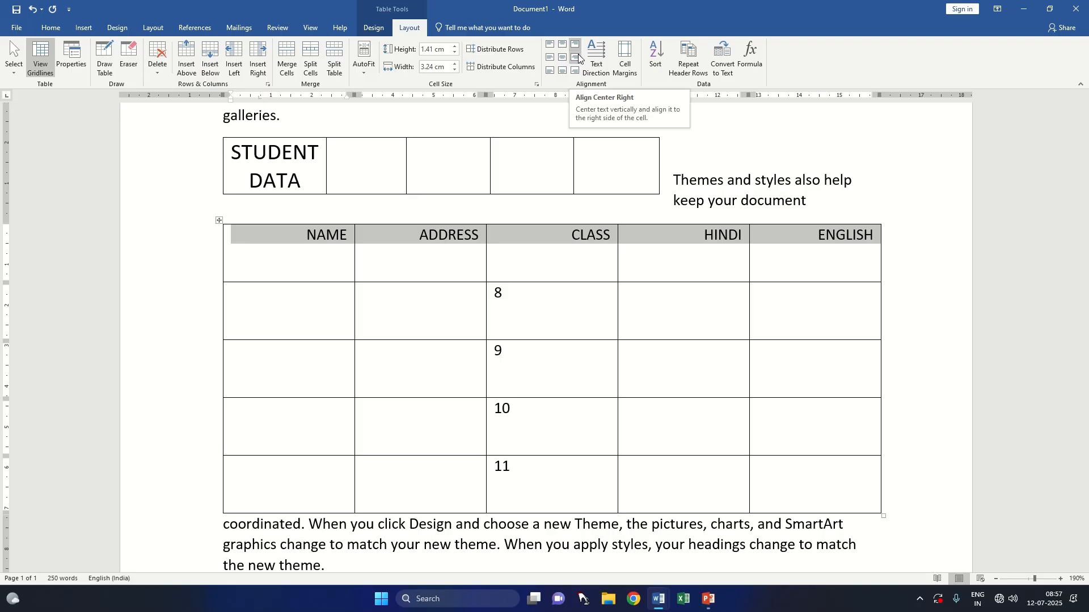
pyautogui.click(576, 57)
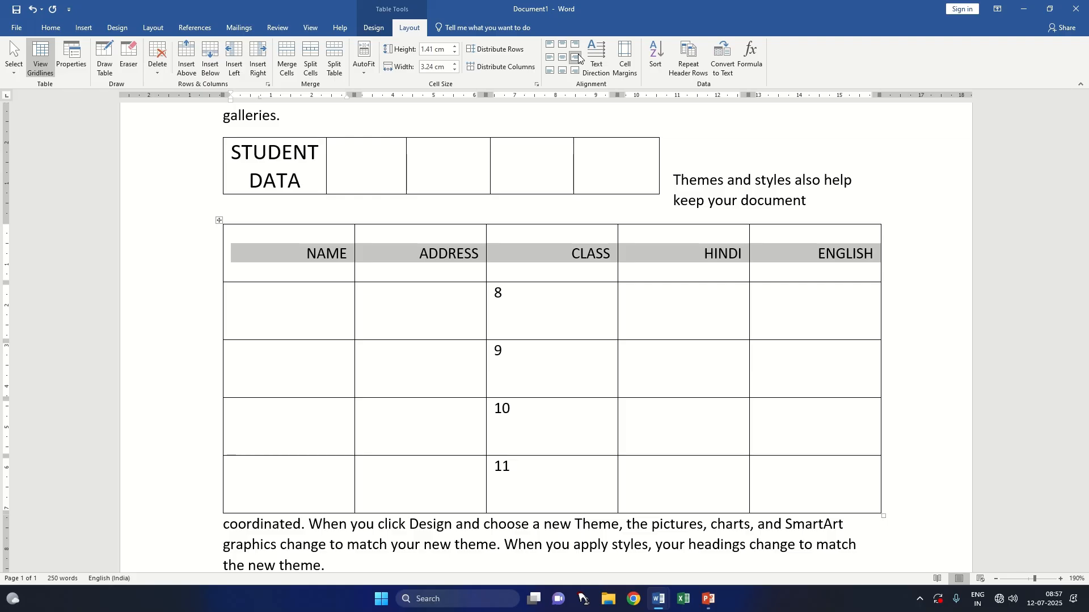
pyautogui.click(566, 59)
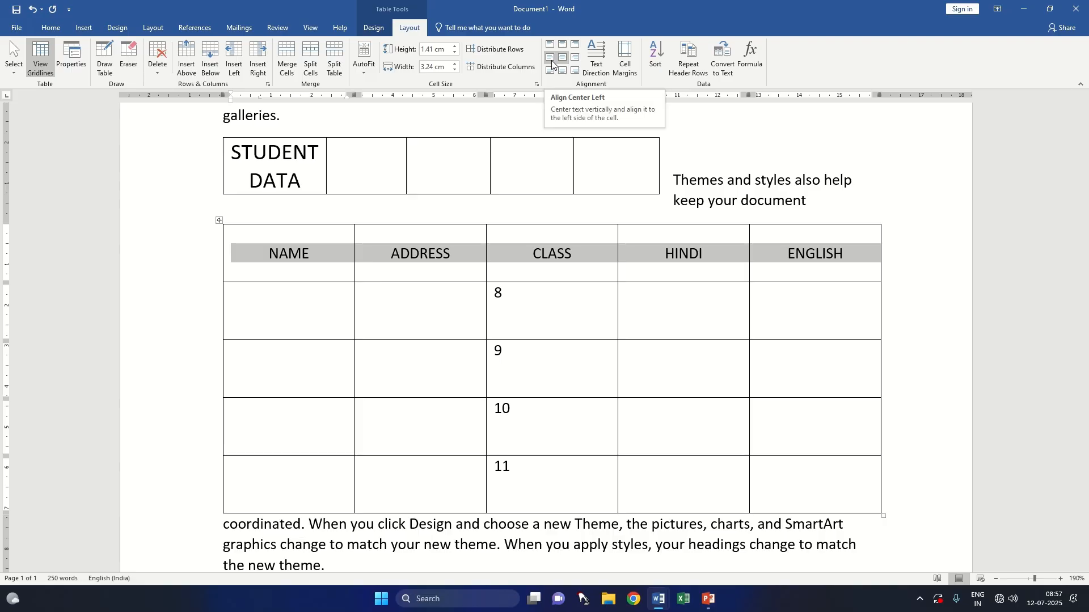
# Step: Try centre left and the three bottom alignments on the heading row, and return it to top left
pyautogui.click(550, 59)
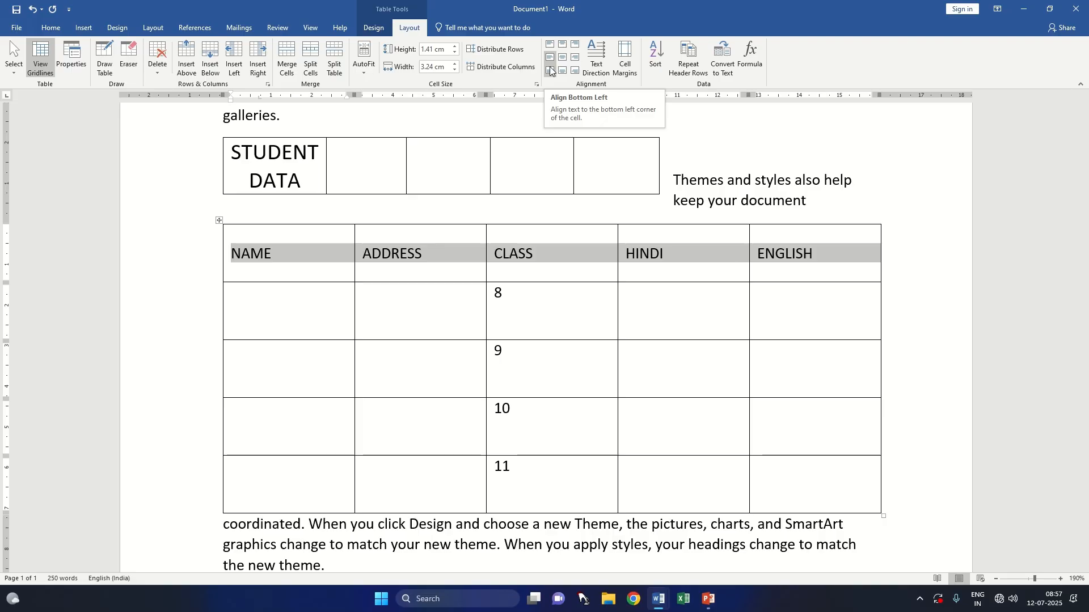
pyautogui.click(550, 71)
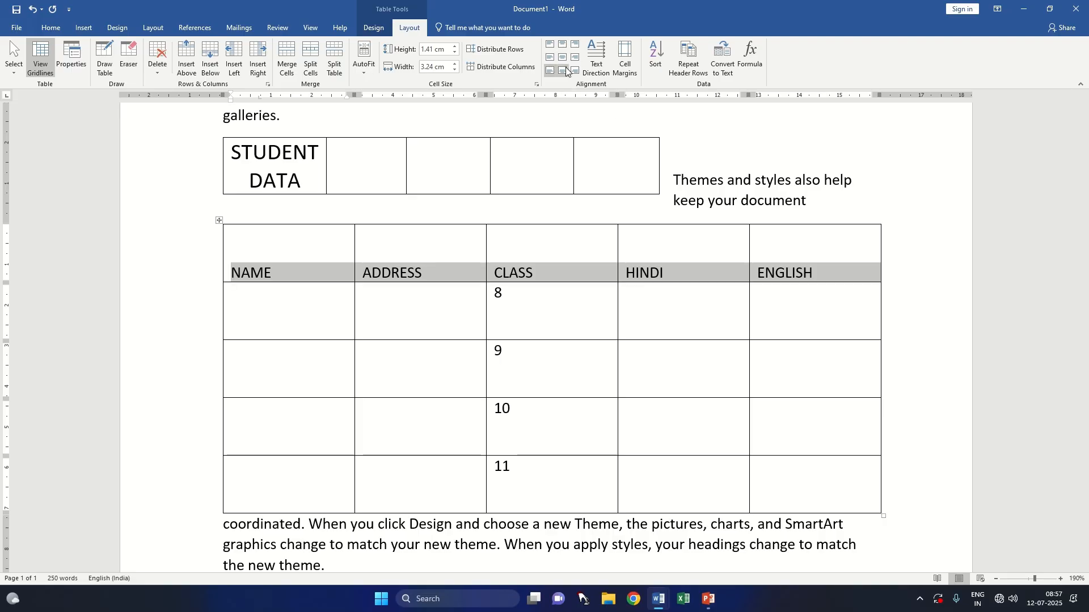
pyautogui.click(566, 67)
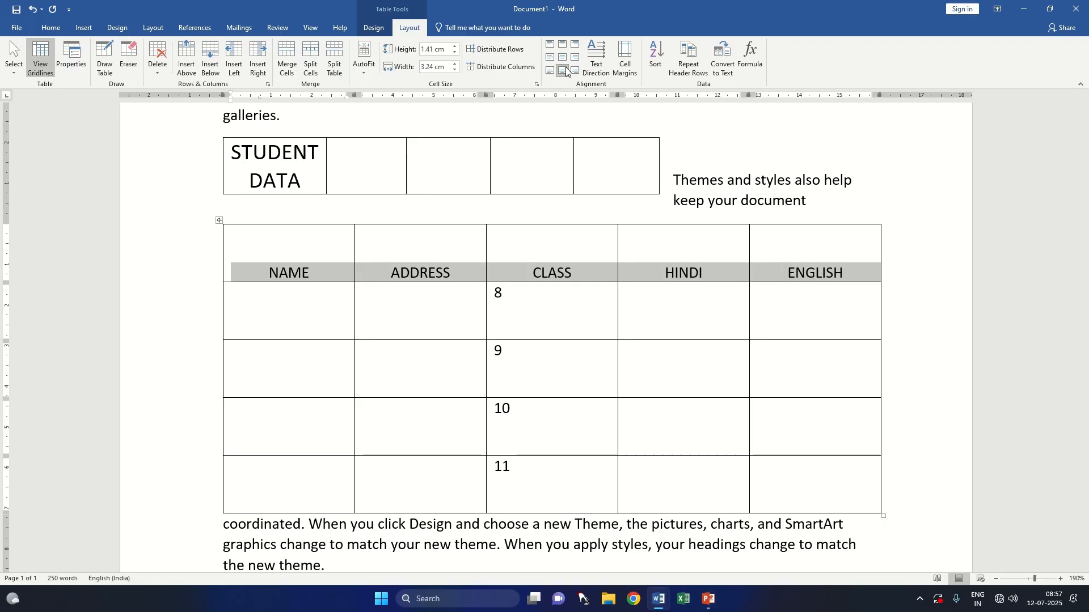
pyautogui.click(575, 70)
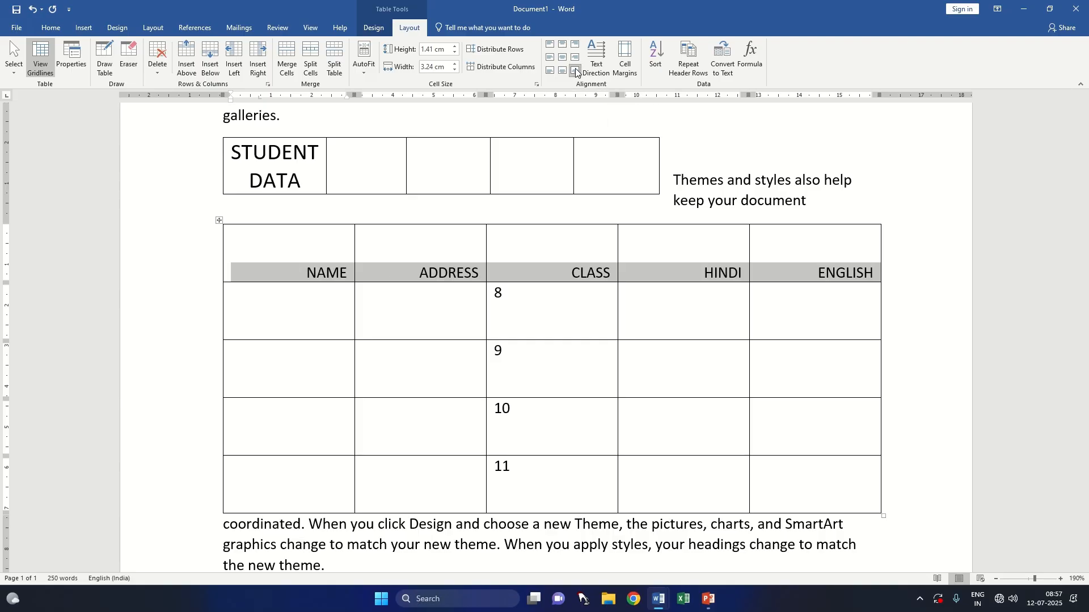
pyautogui.click(549, 50)
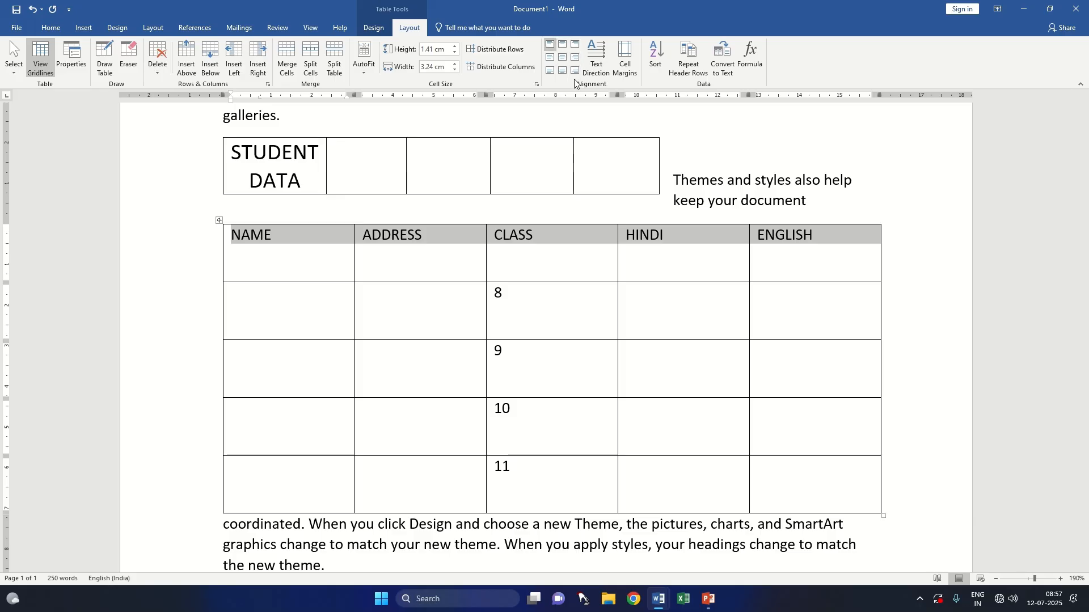
# Step: Cycle the heading row's text direction through its rotated orientations twice, ending with horizontal text
pyautogui.click(598, 70)
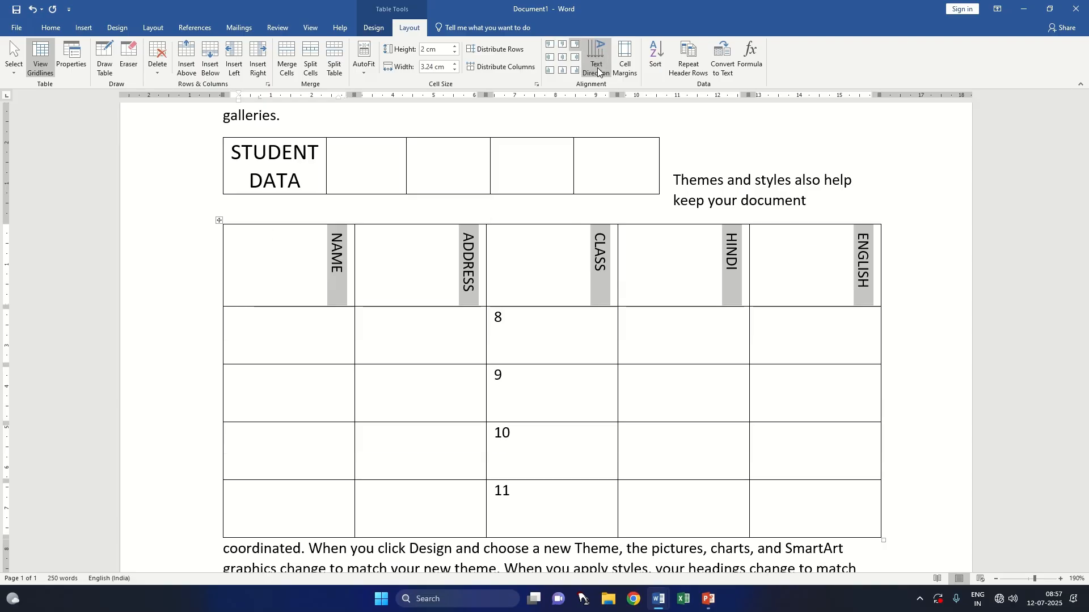
pyautogui.click(598, 70)
pyautogui.click(597, 69)
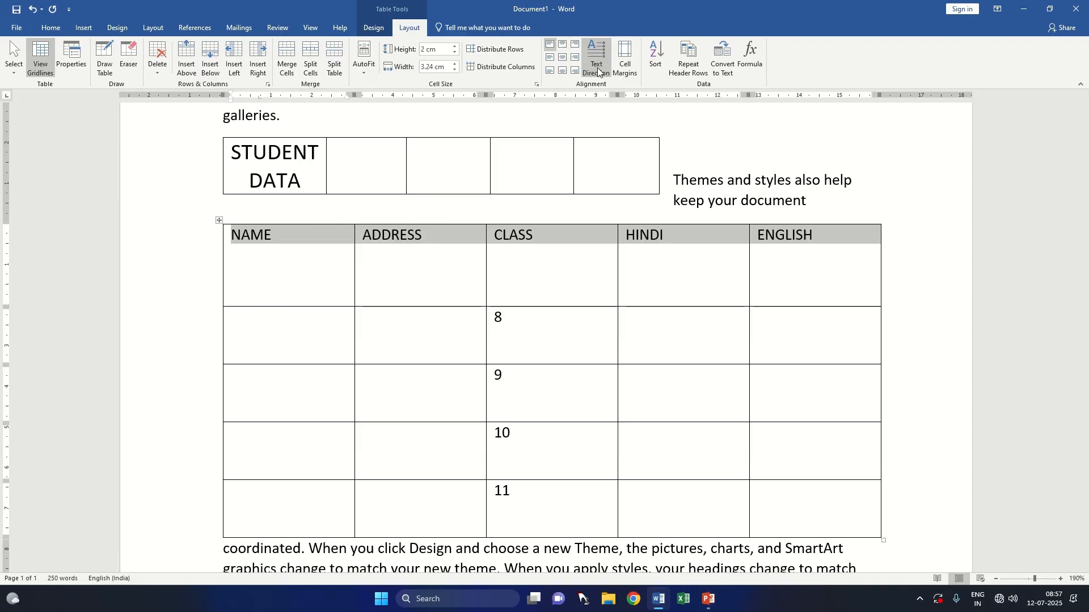
pyautogui.click(597, 70)
pyautogui.click(598, 69)
pyautogui.click(598, 70)
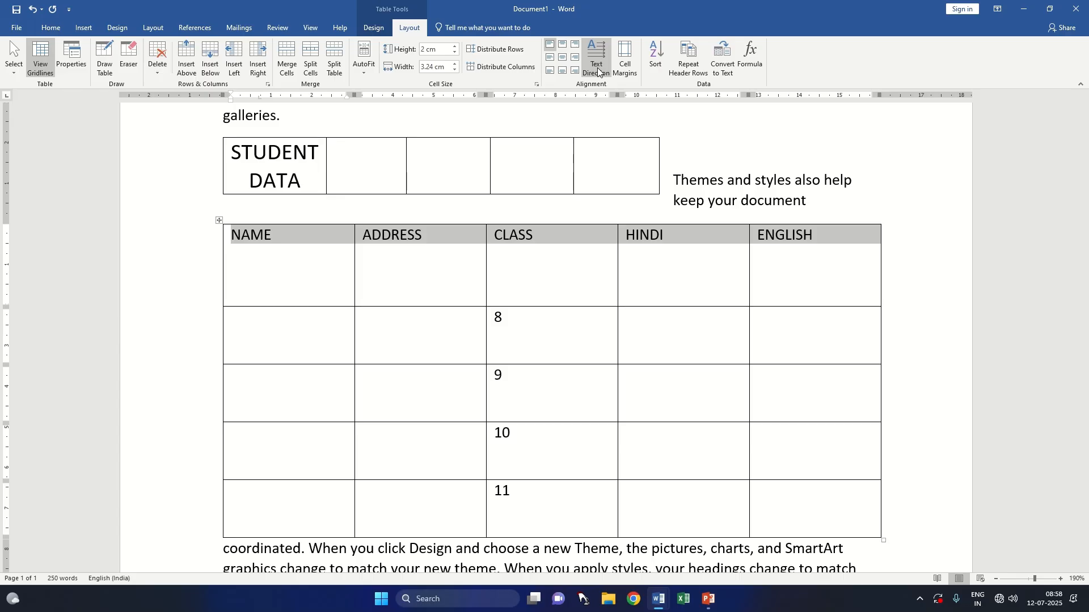
# Step: Set the lower table's default top cell margin to 0.5 cm
pyautogui.click(623, 63)
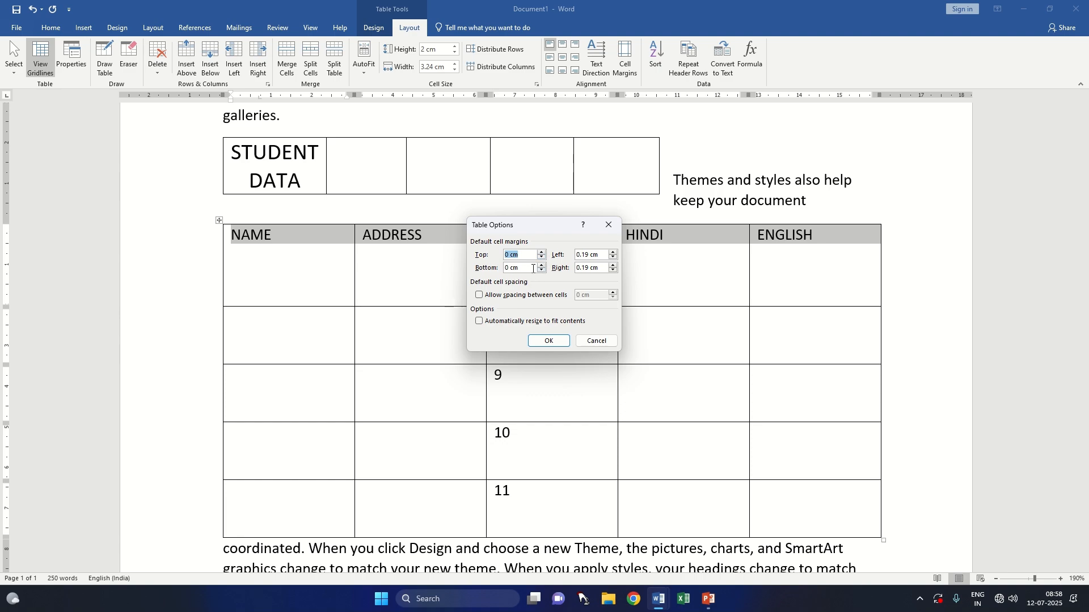
pyautogui.click(542, 252)
pyautogui.click(542, 253)
pyautogui.click(542, 253)
pyautogui.click(542, 253)
pyautogui.click(542, 253)
pyautogui.click(542, 253)
pyautogui.click(542, 253)
pyautogui.click(542, 253)
pyautogui.click(542, 253)
pyautogui.click(542, 253)
pyautogui.click(548, 341)
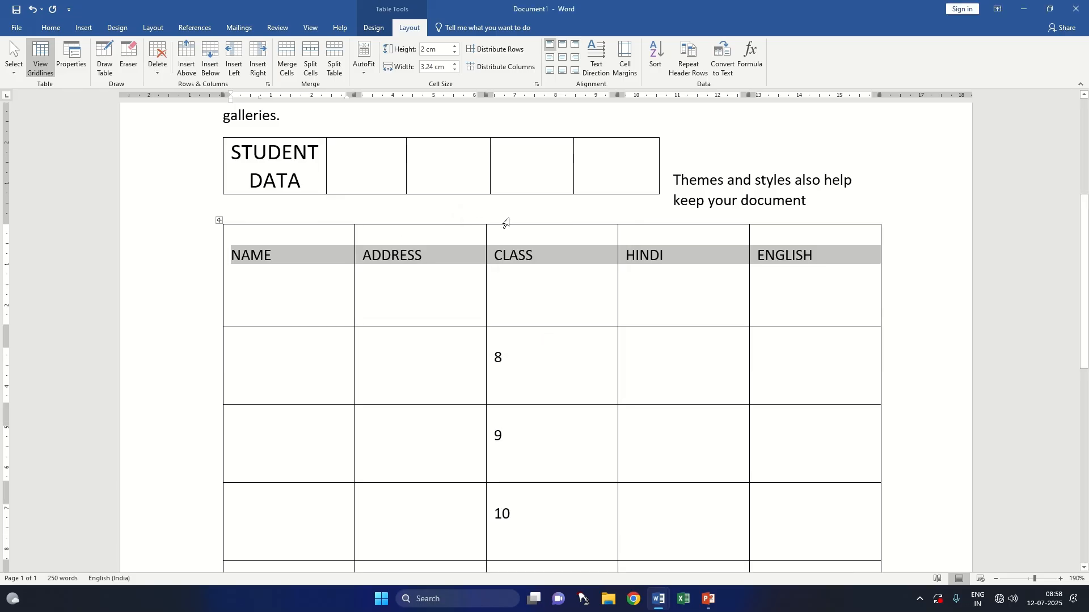
# Step: Set the lower table's default top and left cell margins to 0 cm
pyautogui.click(617, 70)
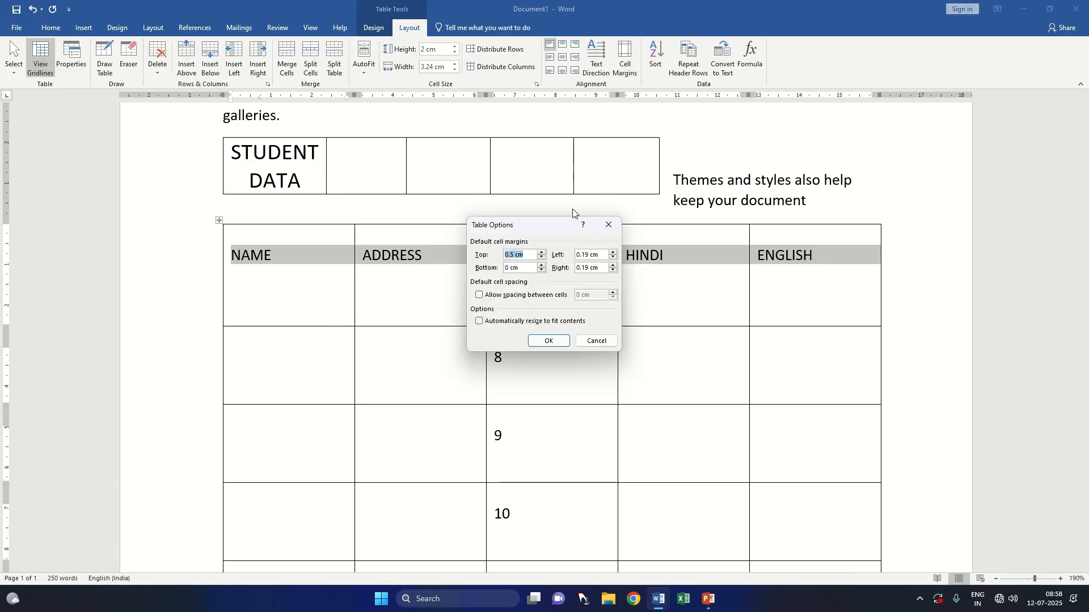
pyautogui.click(542, 259)
pyautogui.click(542, 259)
pyautogui.click(542, 259)
pyautogui.click(543, 259)
pyautogui.click(542, 258)
pyautogui.click(542, 259)
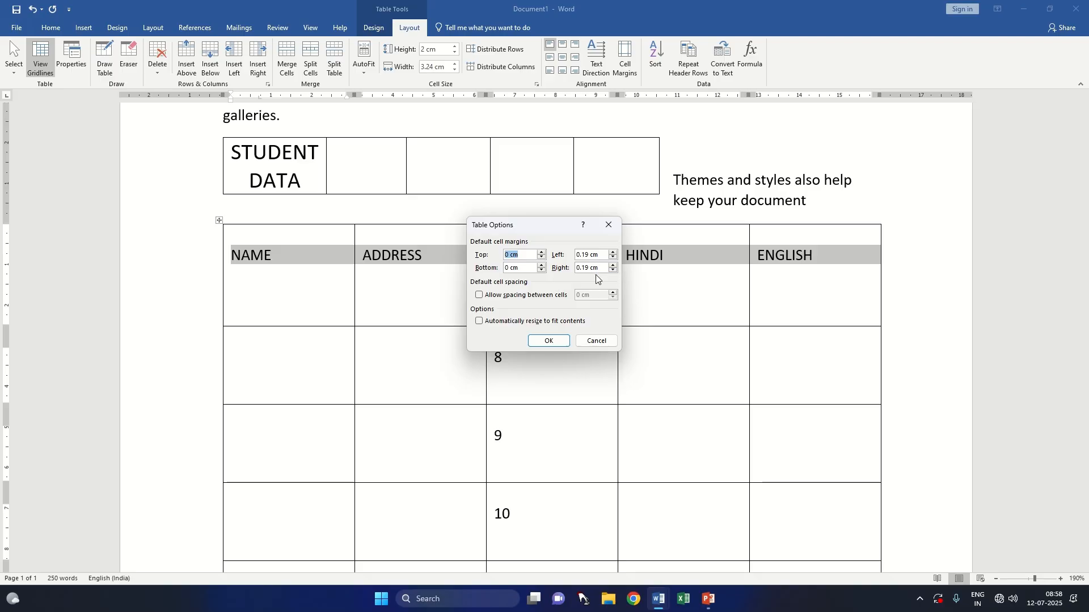
pyautogui.click(613, 258)
pyautogui.click(613, 259)
pyautogui.click(613, 259)
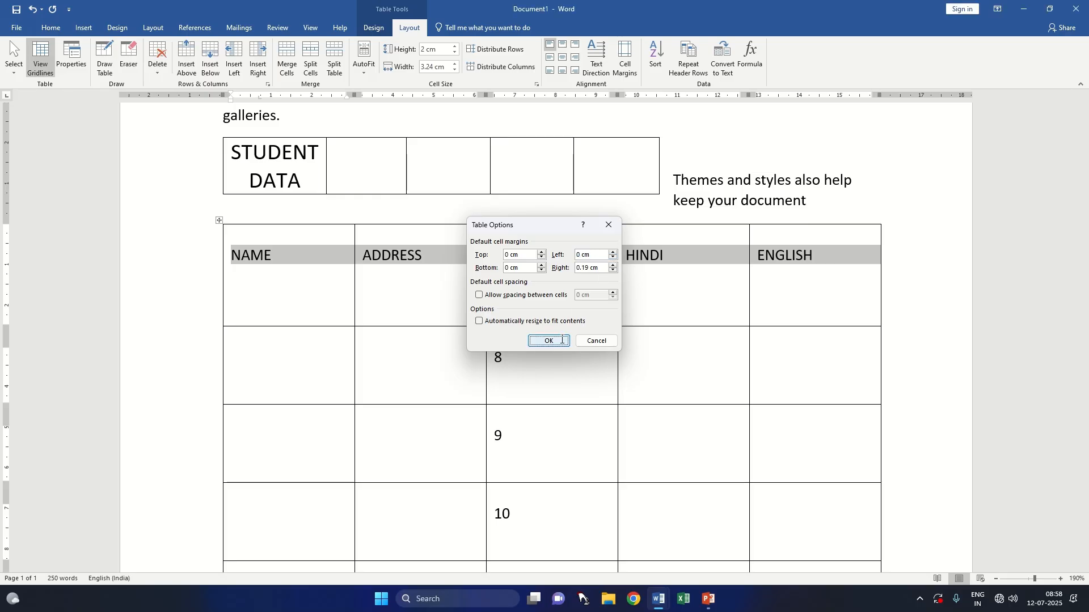
pyautogui.click(564, 339)
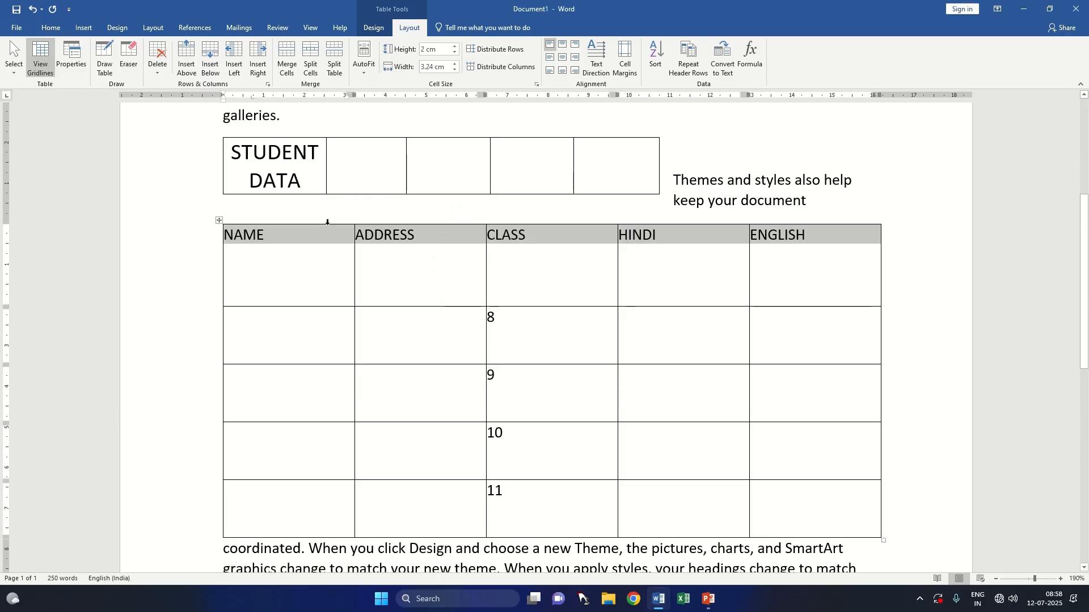
# Step: Restore the lower table's default left cell margin to 0.19 cm, matching the right margin
pyautogui.click(625, 60)
pyautogui.click(614, 252)
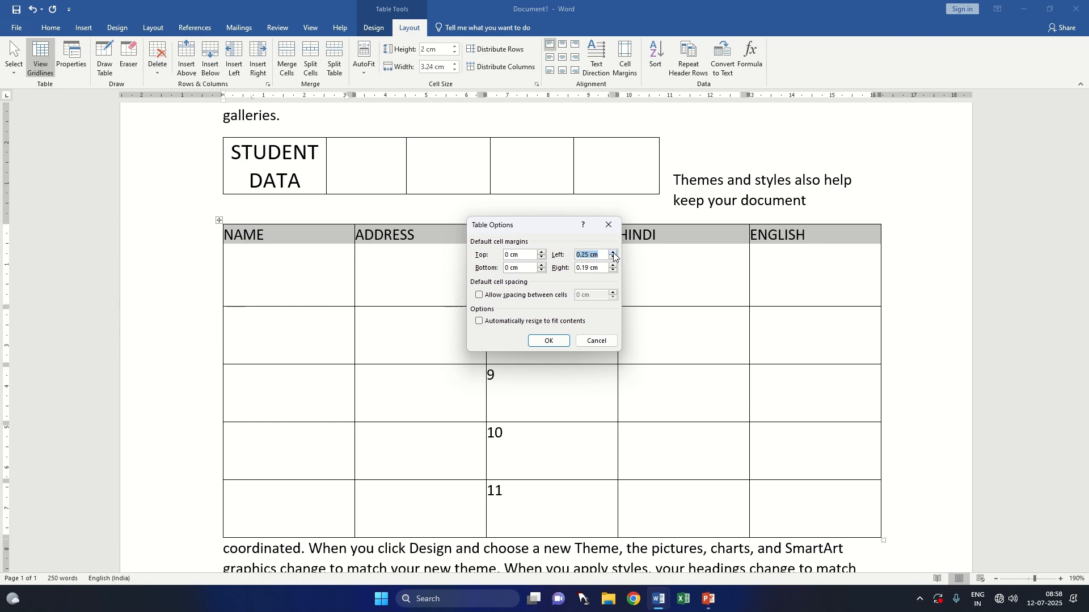
pyautogui.click(614, 257)
pyautogui.click(614, 259)
pyautogui.click(589, 255)
pyautogui.click(561, 341)
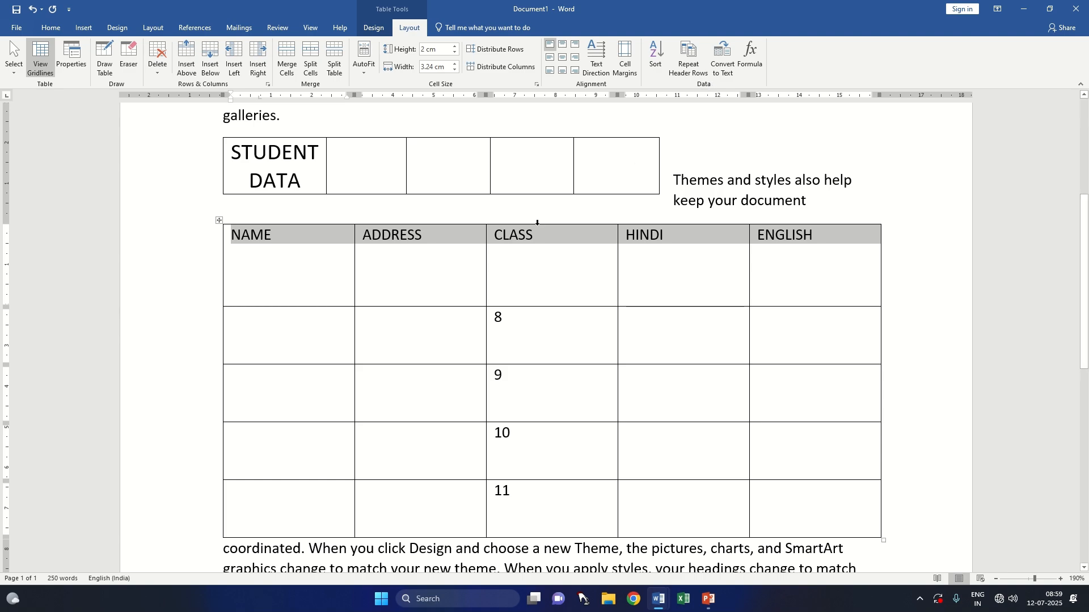
# Step: Delete the entire document content and enter a list of five first names in capitals, one per line
pyautogui.hotkey('ctrl', 'a')
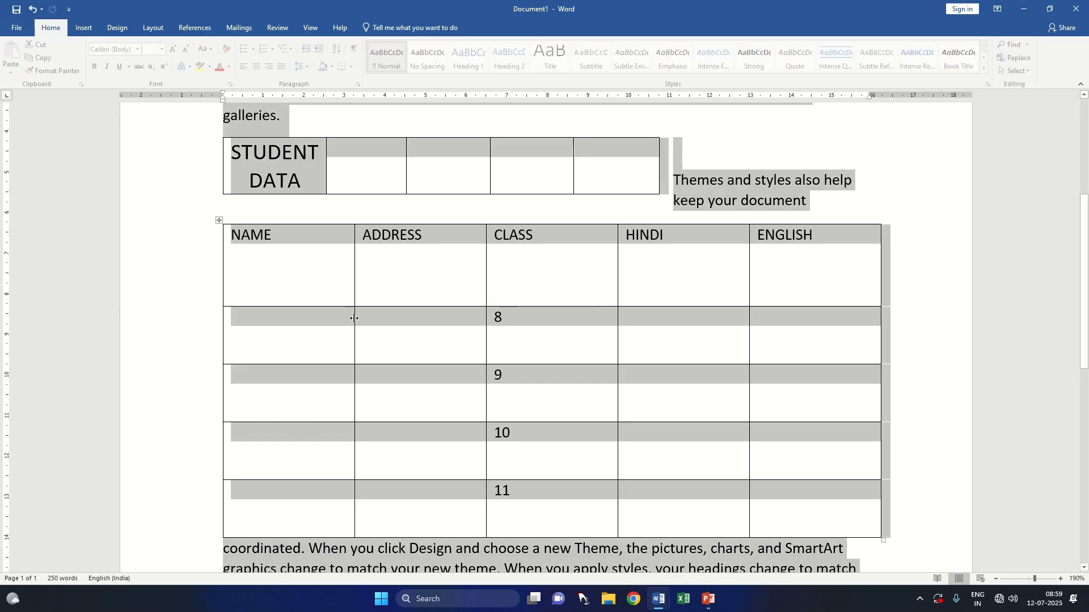
pyautogui.press('Delete')
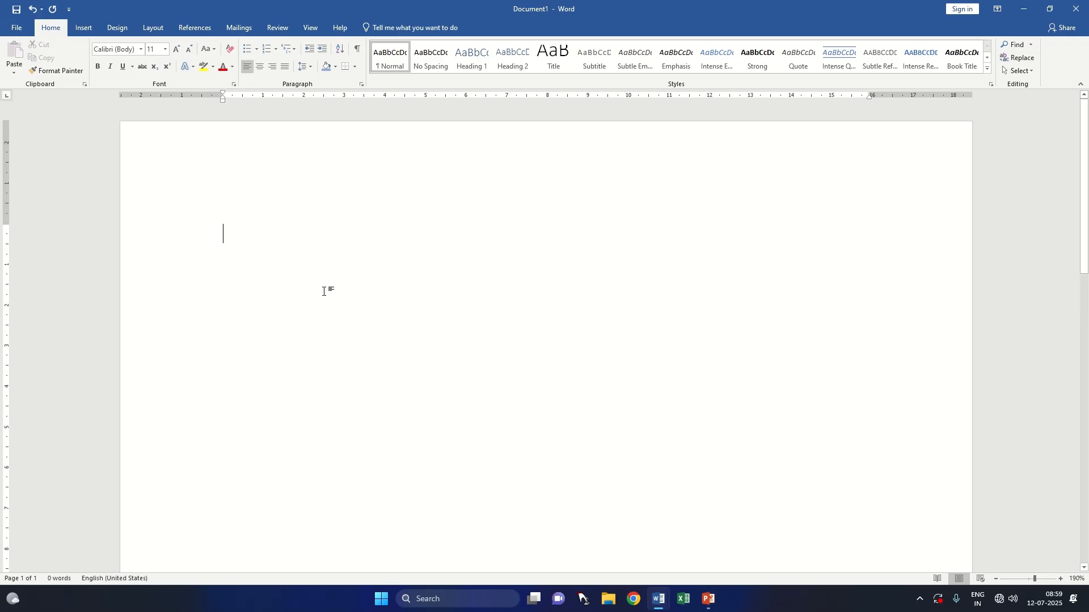
pyautogui.write('AMAN')
pyautogui.press('Return')
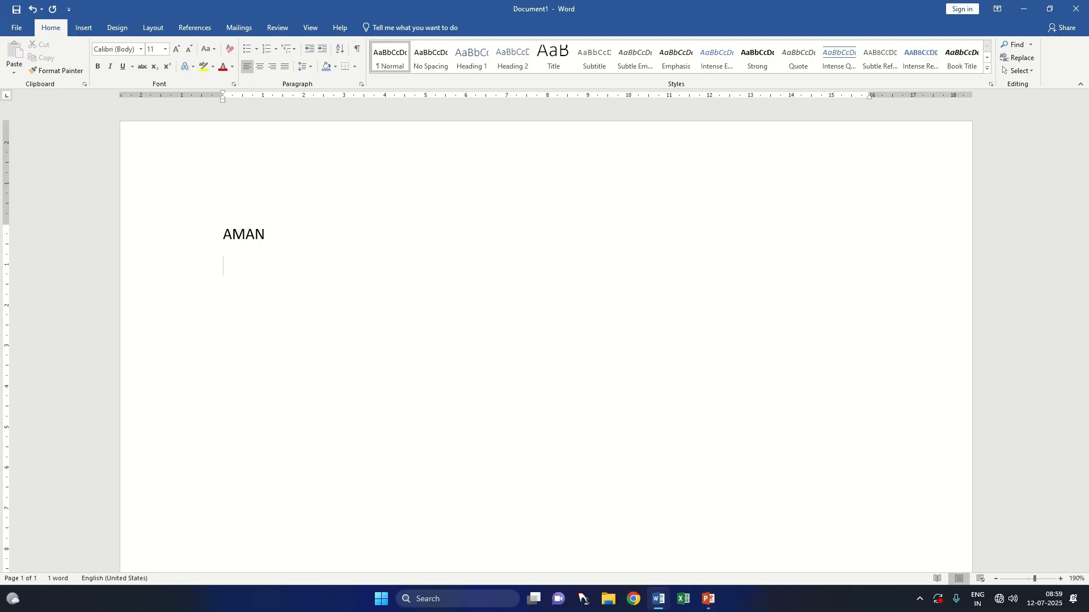
pyautogui.write('KARAN')
pyautogui.press('Return')
pyautogui.write('AYUSH')
pyautogui.press('Return')
pyautogui.write('SUMIT')
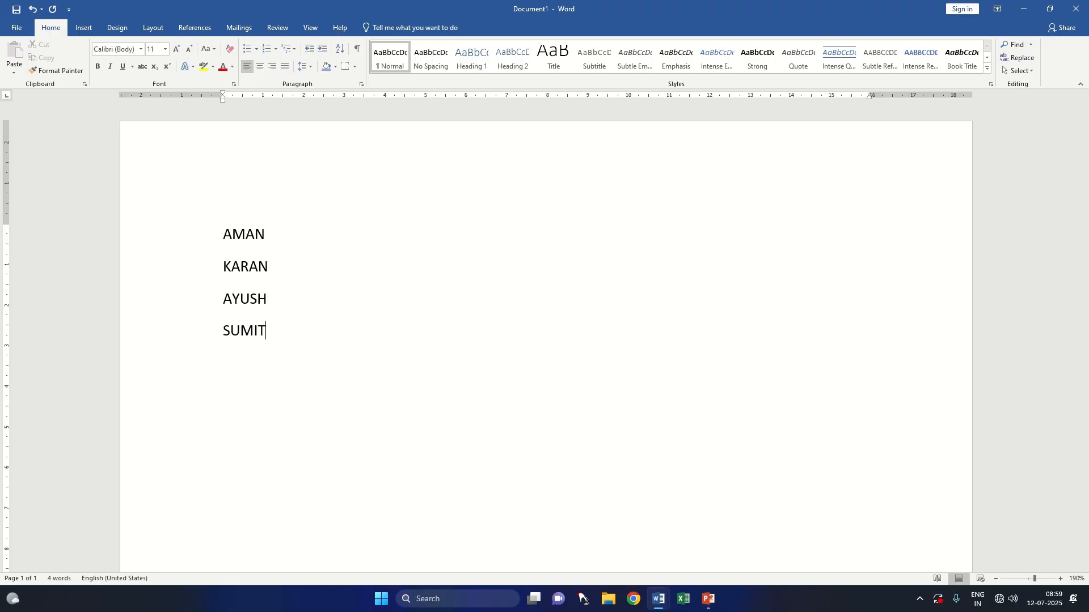
pyautogui.press('Return')
pyautogui.write('KUBERT')
pyautogui.press('BackSpace')
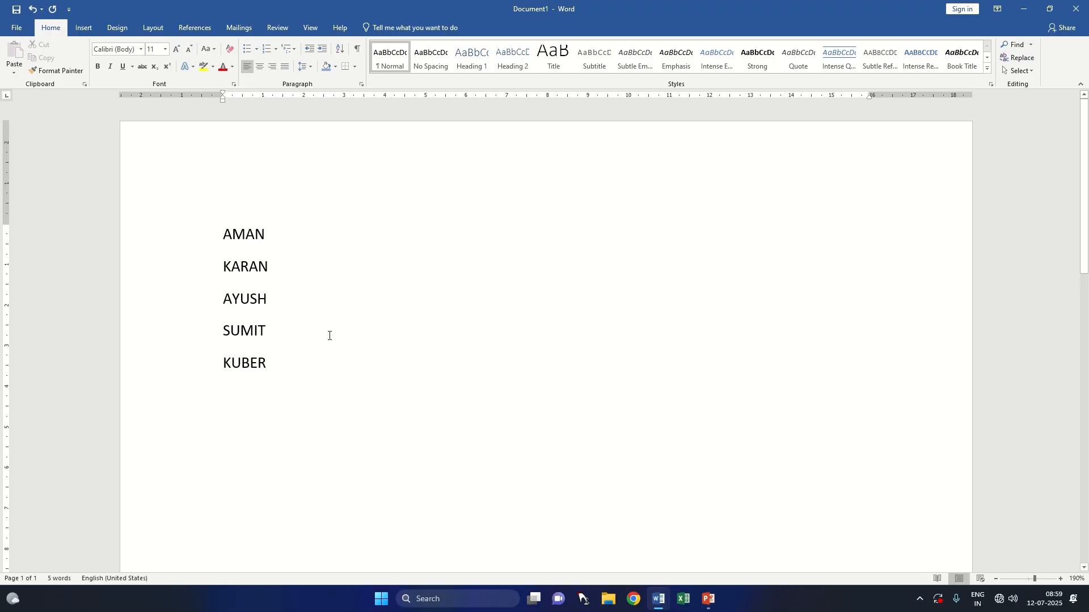
# Step: Add a sixth first name in capitals on a new line below the list
pyautogui.press('Return')
pyautogui.write('Z')
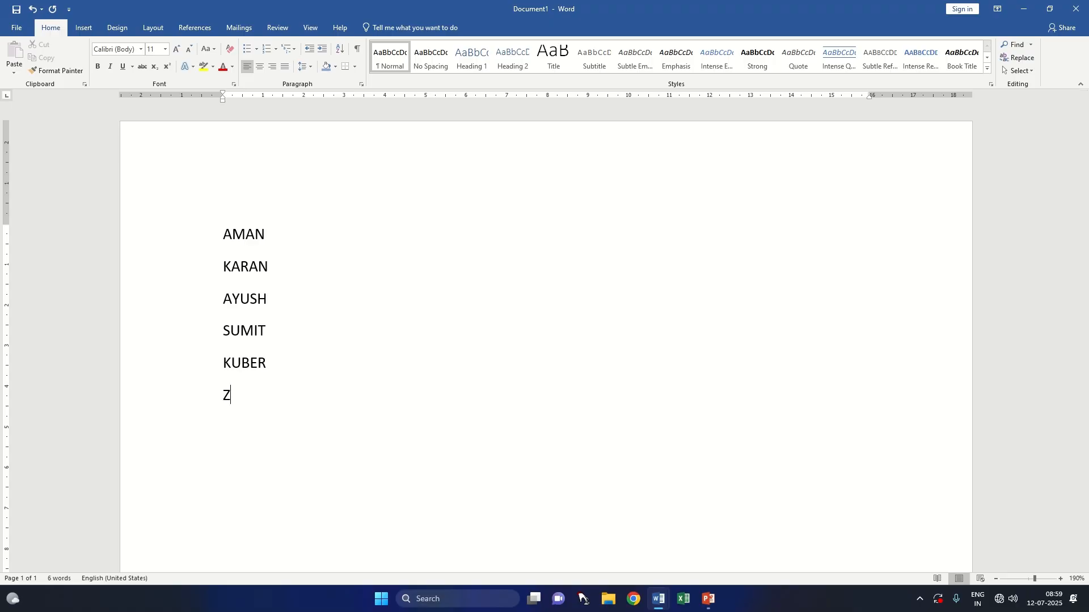
pyautogui.write('EENAT')
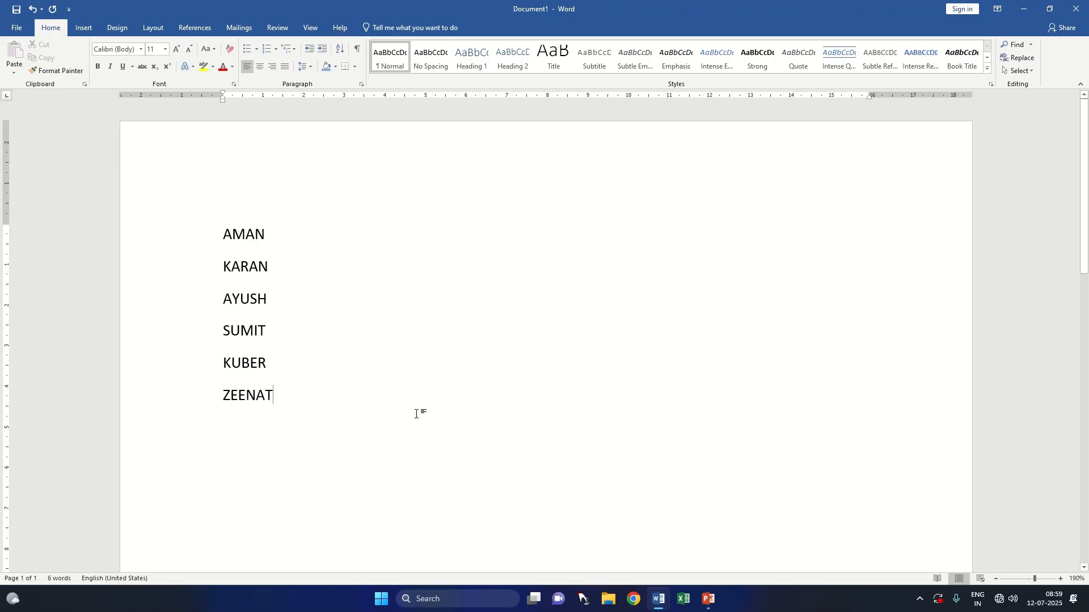
# Step: Convert the six-line name list into a one-column table with automatic fixed column width, separating the text at paragraphs
pyautogui.moveTo(225, 234); pyautogui.dragTo(289, 411)
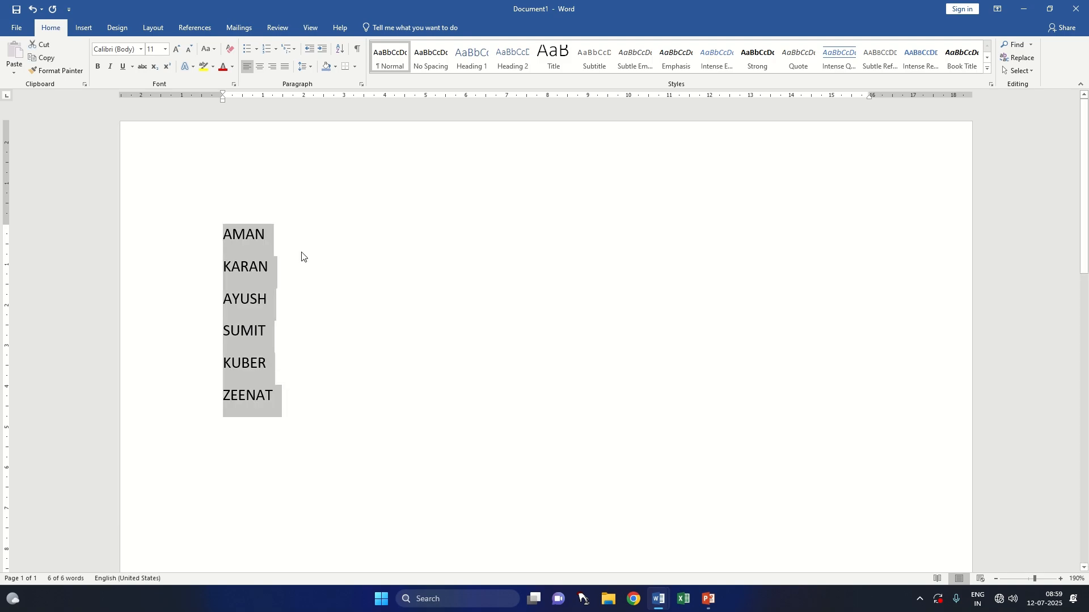
pyautogui.click(88, 33)
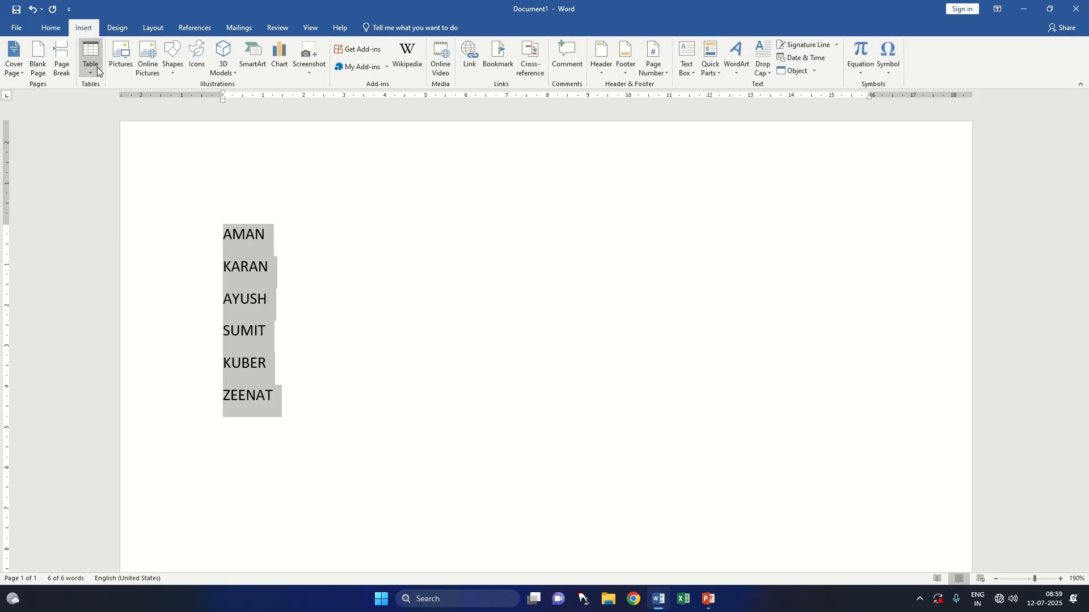
pyautogui.click(97, 67)
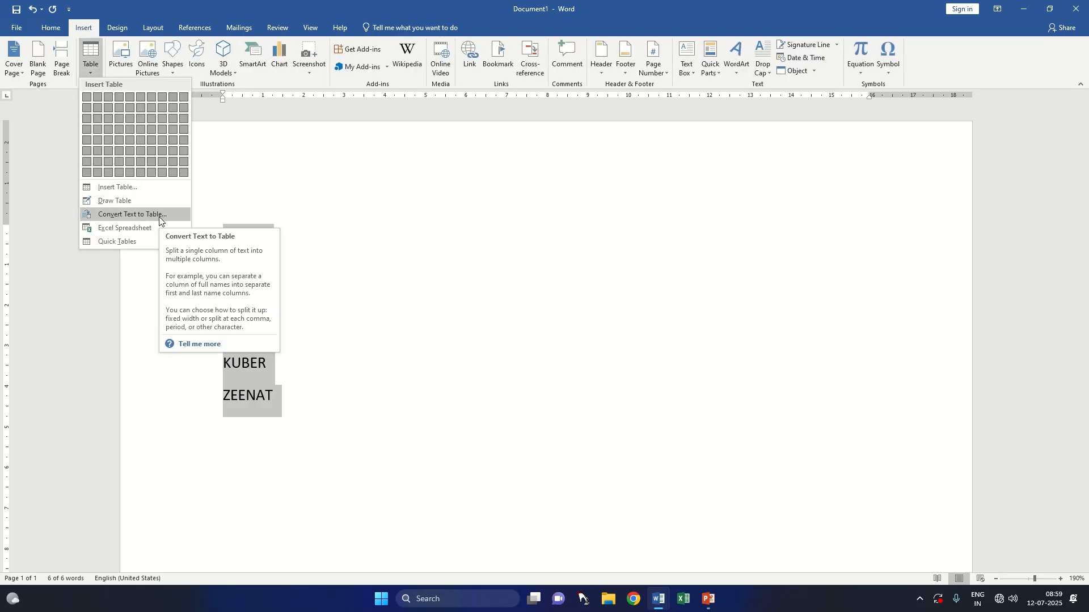
pyautogui.click(309, 278)
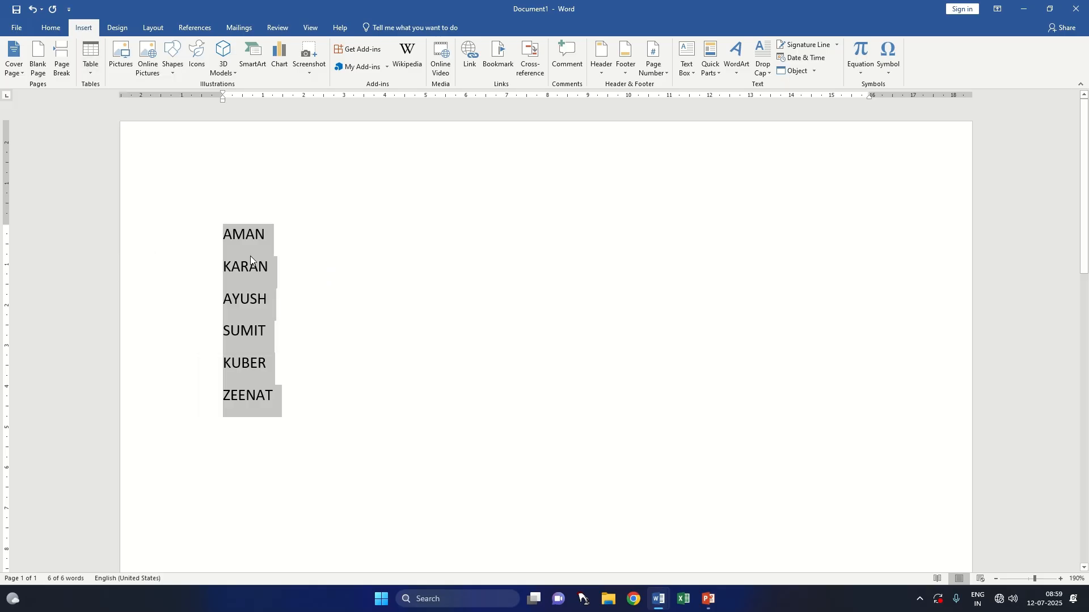
pyautogui.moveTo(226, 233); pyautogui.dragTo(269, 325)
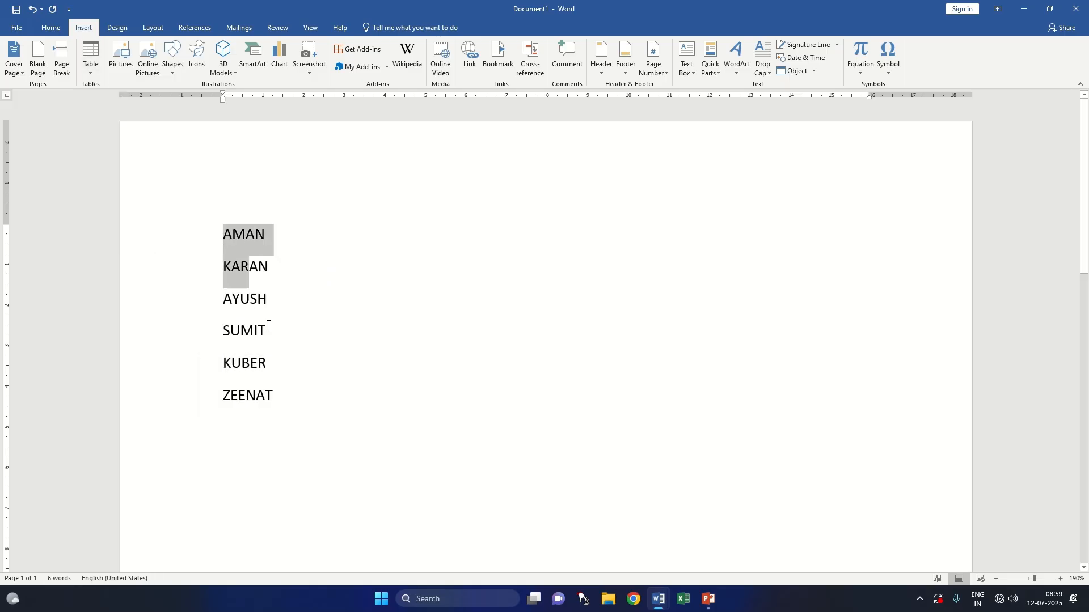
pyautogui.click(95, 69)
pyautogui.click(135, 211)
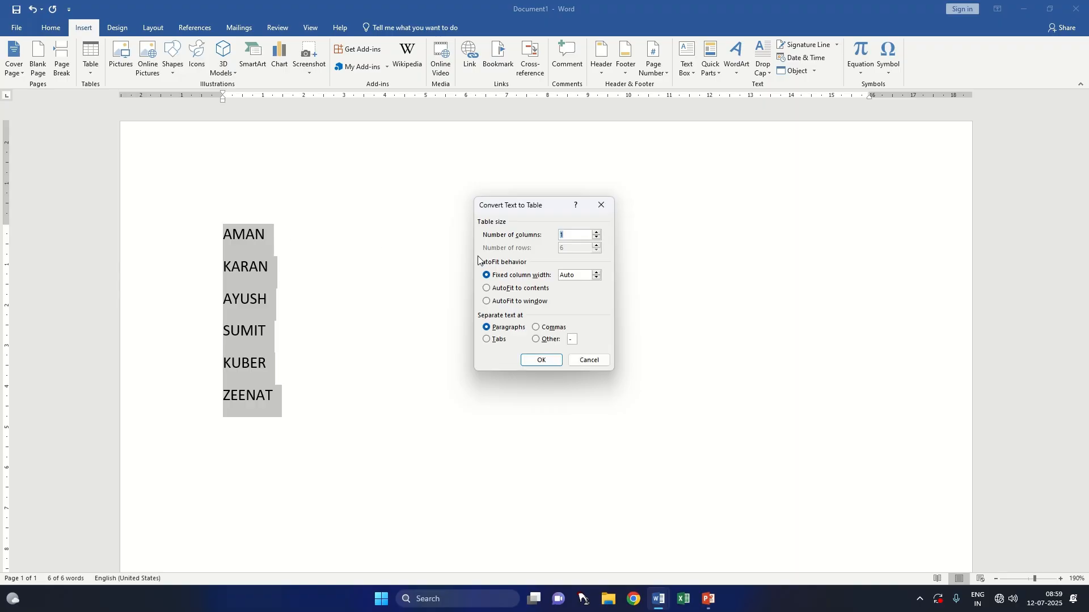
pyautogui.click(547, 358)
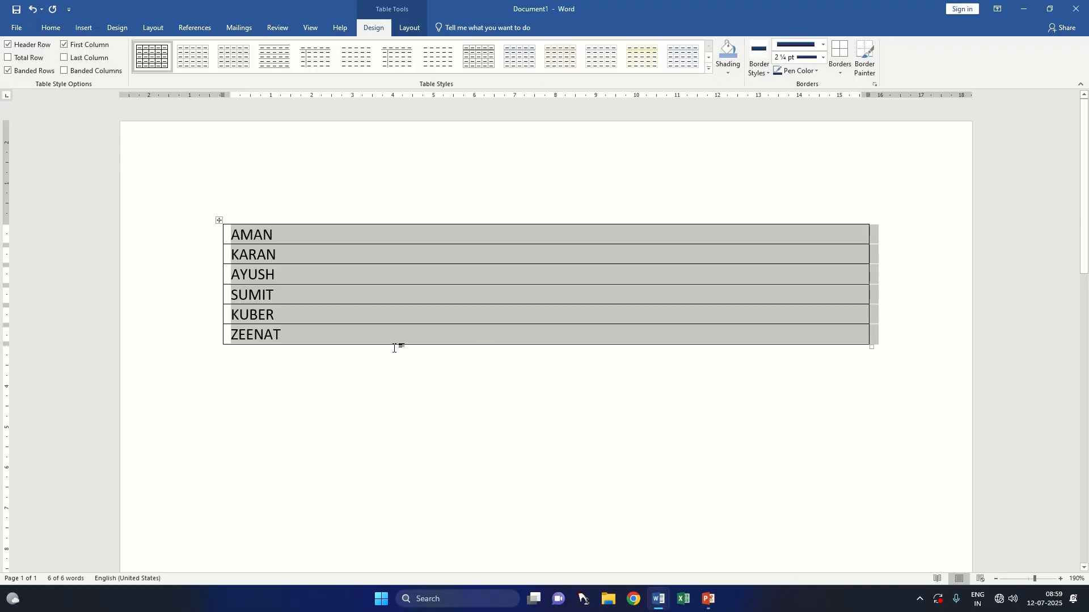
# Step: Sort the name table by Column 1 as text in ascending order
pyautogui.click(410, 28)
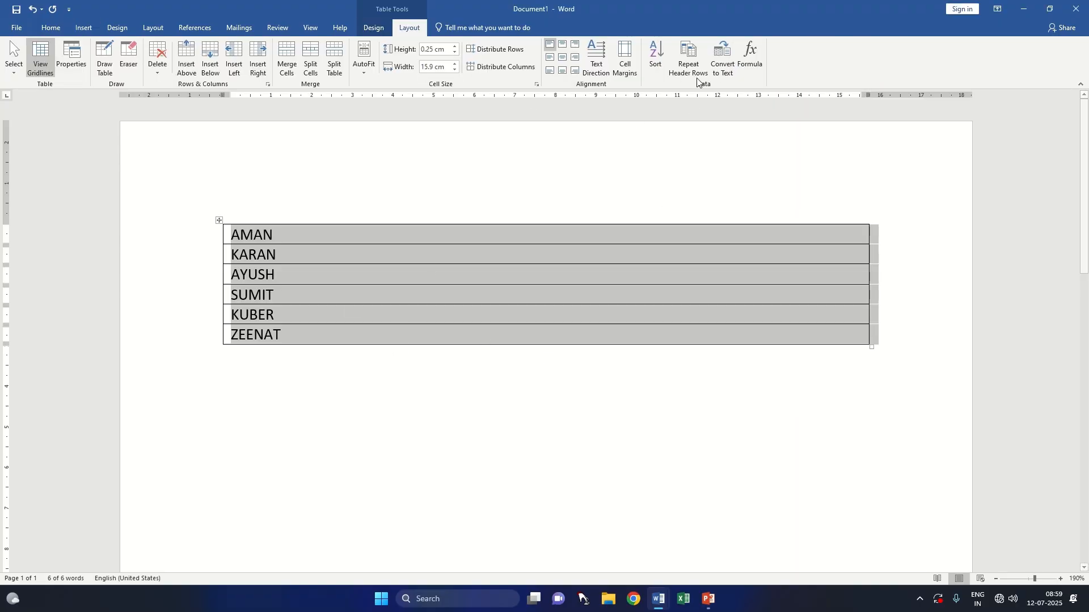
pyautogui.click(657, 69)
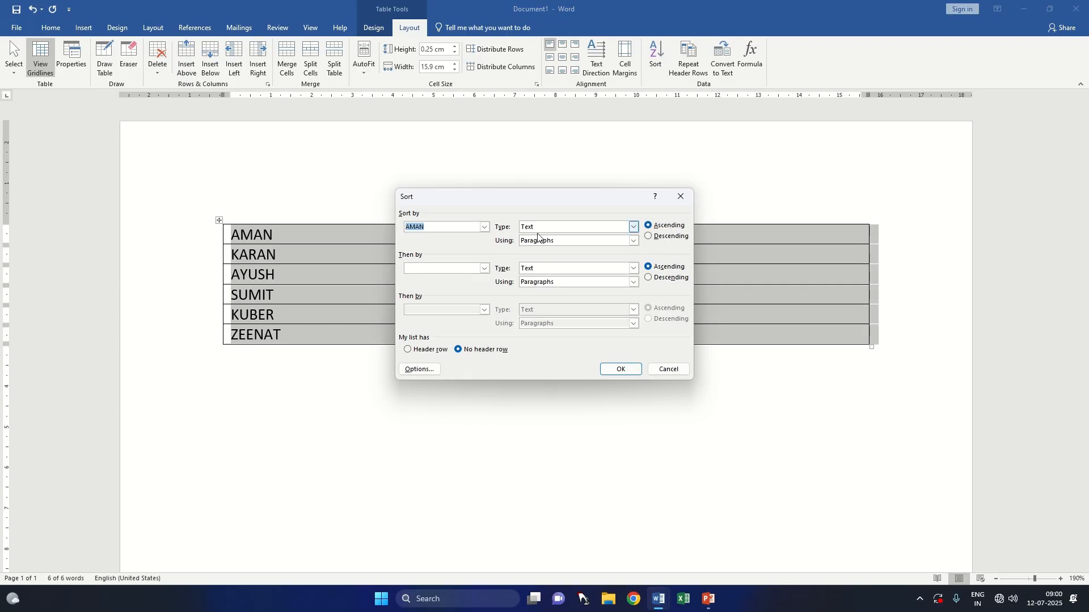
pyautogui.click(486, 227)
pyautogui.click(487, 227)
pyautogui.click(486, 227)
pyautogui.click(431, 238)
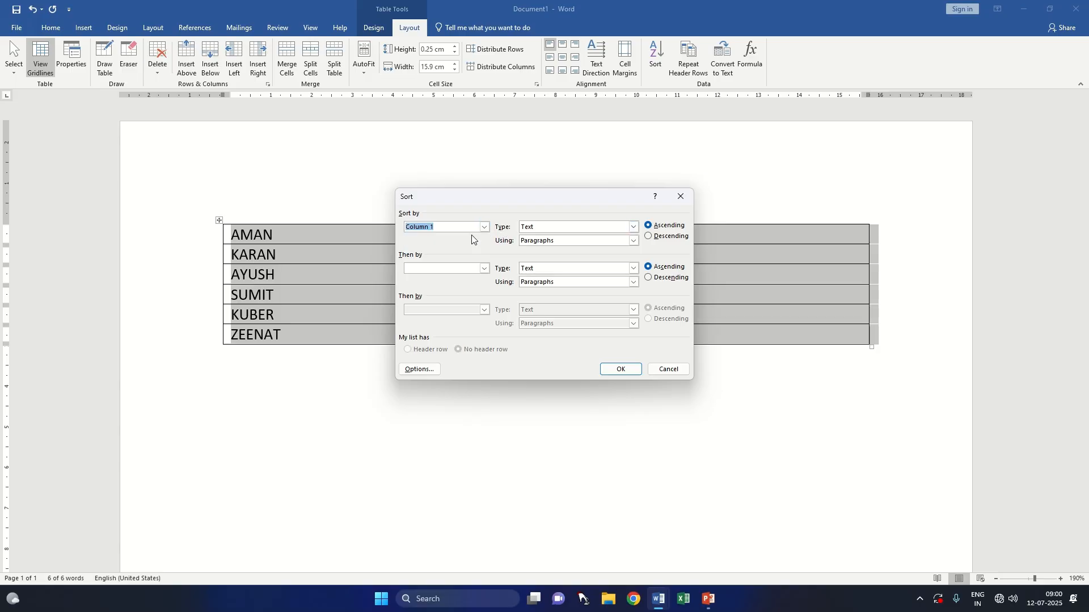
pyautogui.click(622, 369)
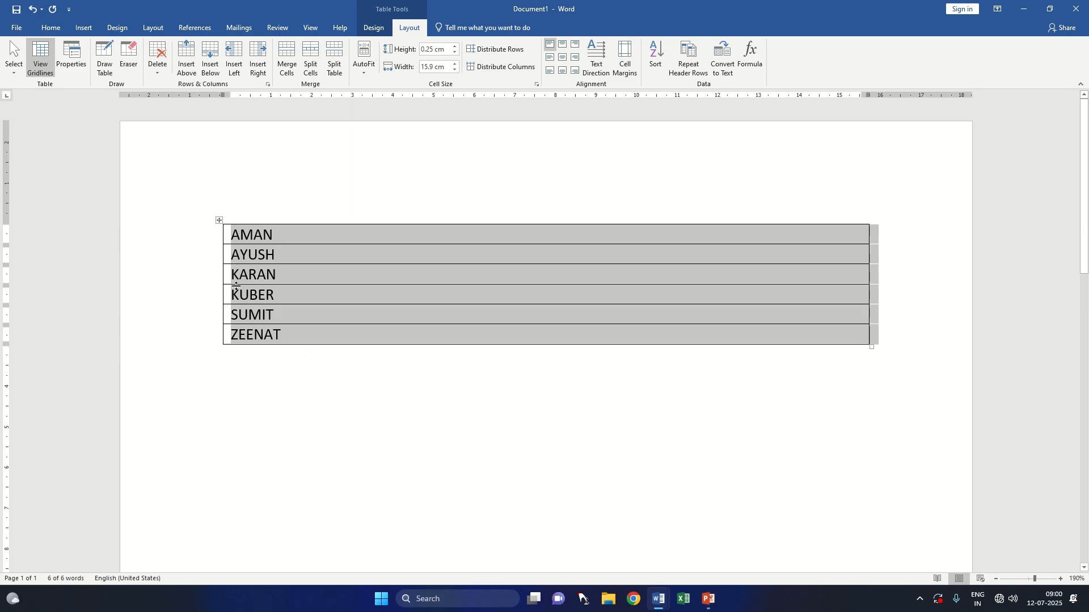
# Step: Sort the name table by Column 1 as text in descending order
pyautogui.click(655, 60)
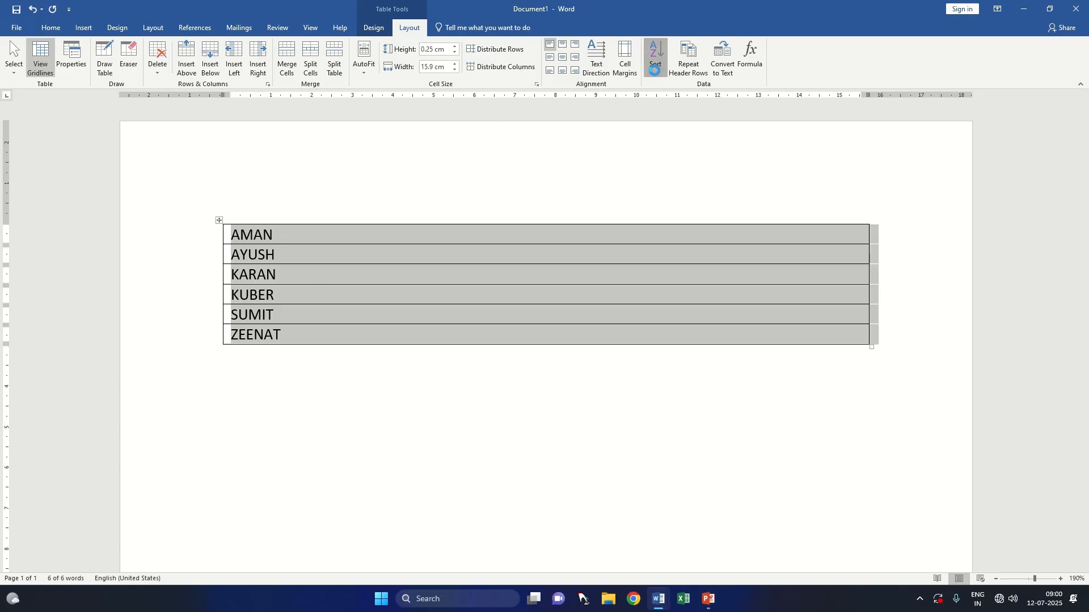
pyautogui.click(485, 227)
pyautogui.click(479, 246)
pyautogui.click(661, 238)
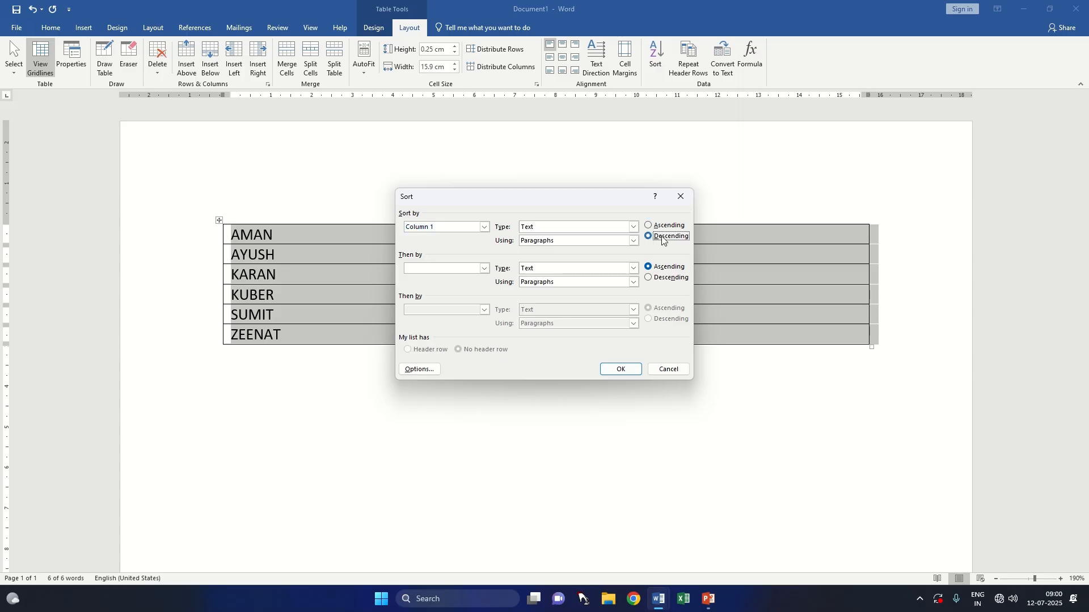
pyautogui.click(622, 369)
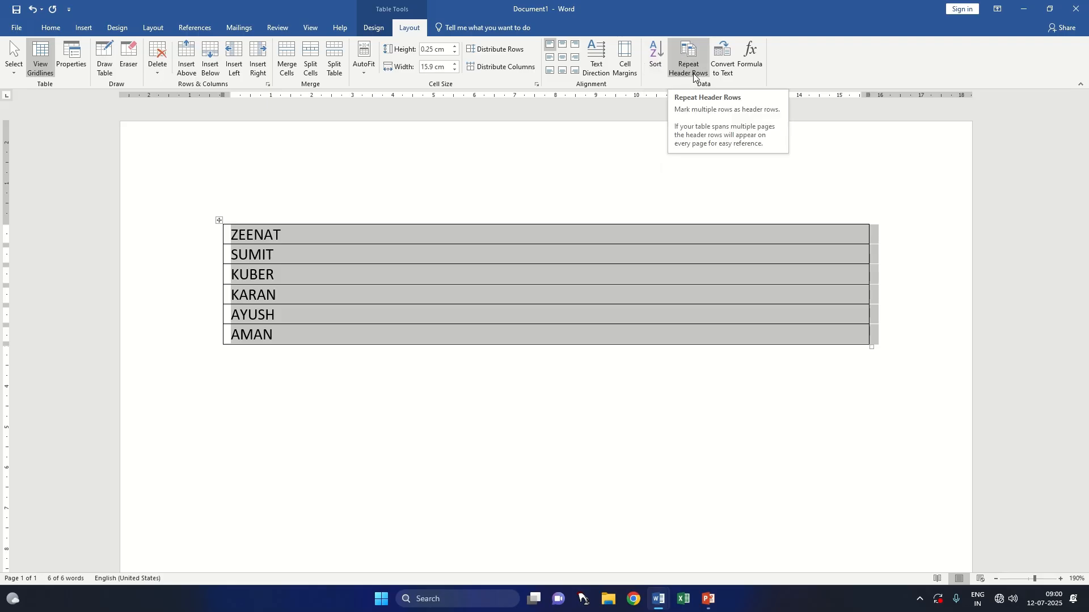
# Step: Undo the two sorts, the table conversion and the name list entry to bring back the previous document content
pyautogui.hotkey('ctrl', 'z')
pyautogui.hotkey('ctrl', 'z')
pyautogui.hotkey('ctrl', 'z')
pyautogui.hotkey('ctrl', 'z')
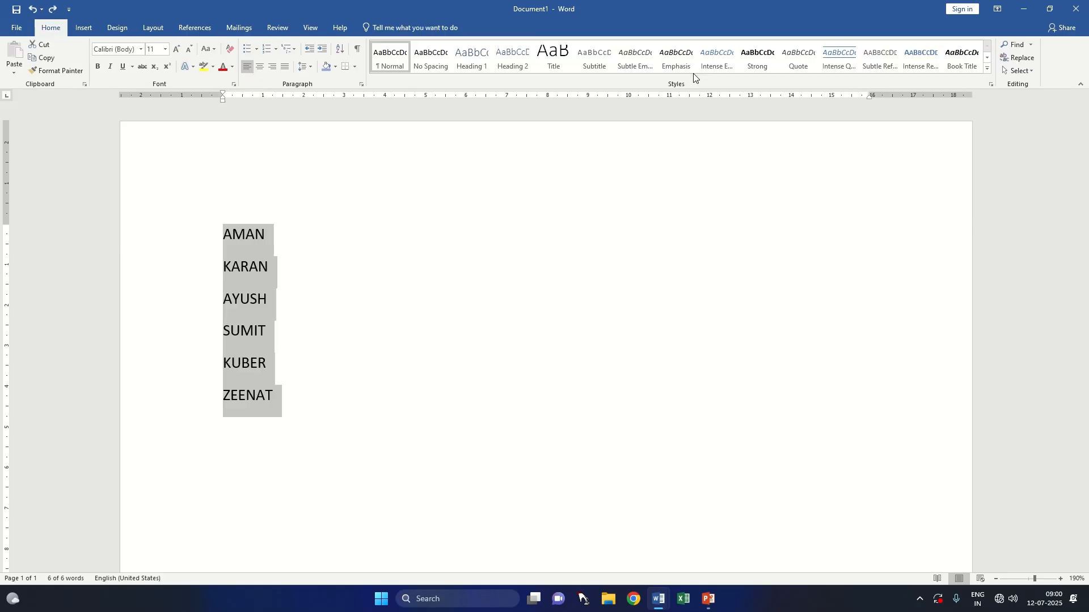
pyautogui.hotkey('ctrl', 'z')
pyautogui.hotkey('ctrl', 'z')
pyautogui.hotkey('ctrl', 'z')
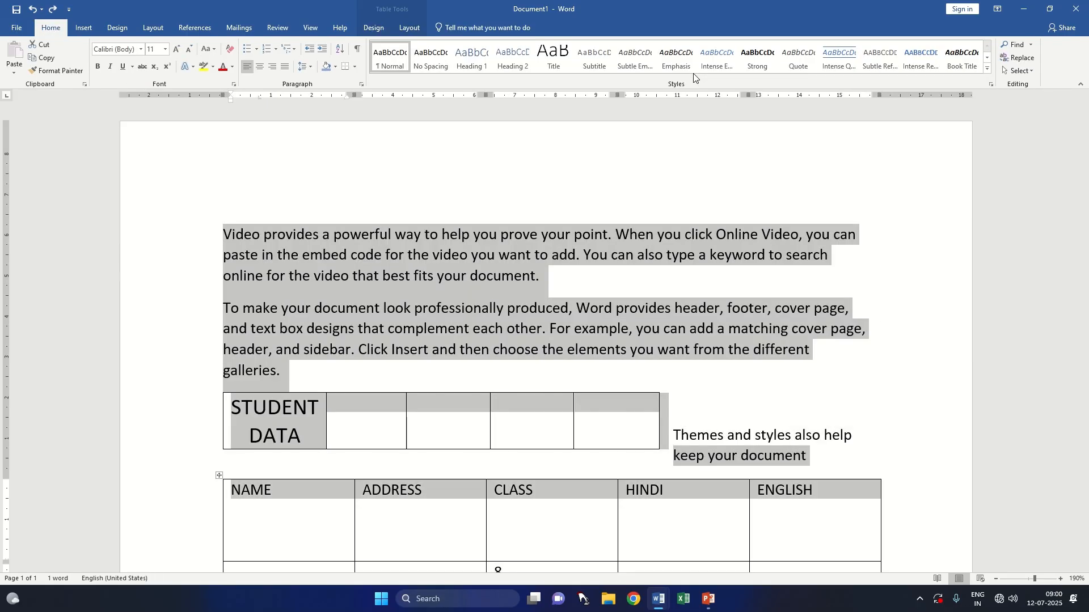
# Step: Undo the earlier cell layout changes in the lower table and clear the whole document
pyautogui.hotkey('ctrl', 'z')
pyautogui.hotkey('ctrl', 'z')
pyautogui.hotkey('ctrl', 'z')
pyautogui.hotkey('ctrl', 'z')
pyautogui.hotkey('ctrl', 'z')
pyautogui.hotkey('ctrl', 'z')
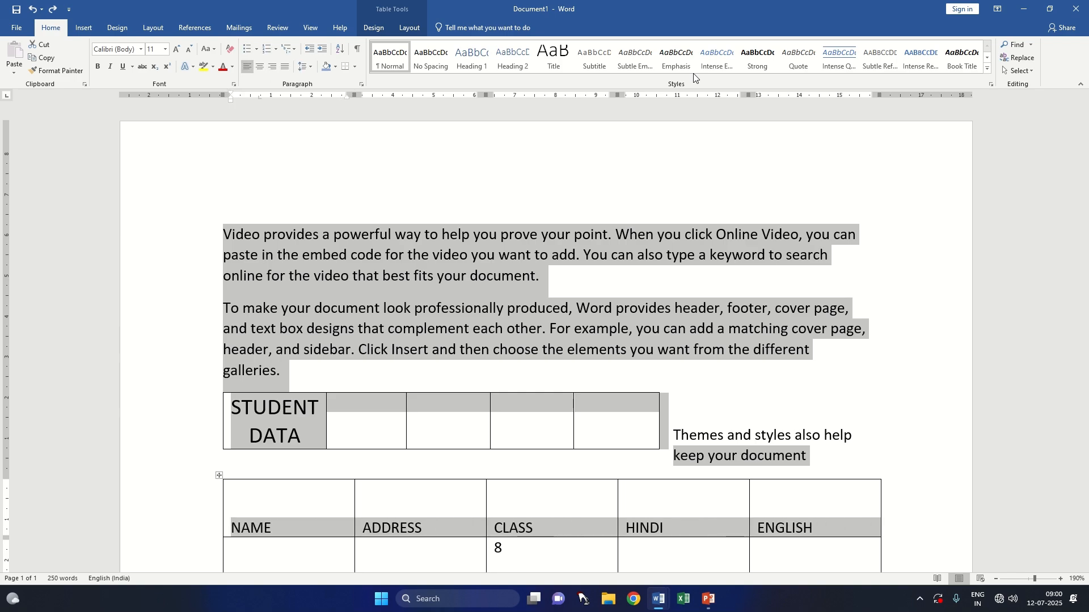
pyautogui.hotkey('ctrl', 'z')
pyautogui.hotkey('ctrl', 'z')
pyautogui.hotkey('ctrl', 'z')
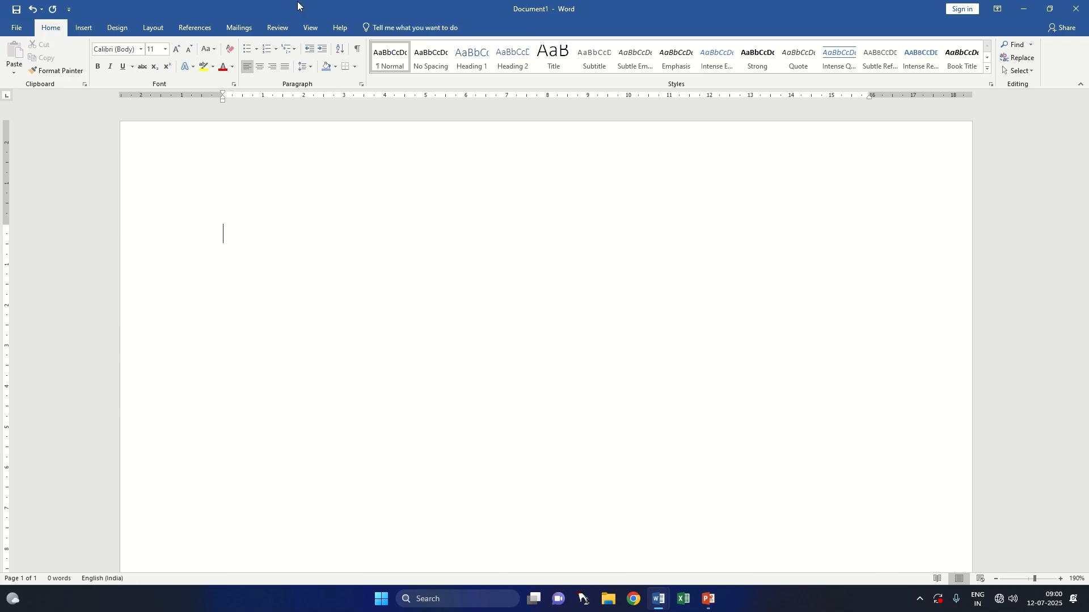
# Step: Insert the built-in quick table "With Subheads 2" into the empty document and look through it
pyautogui.click(84, 28)
pyautogui.click(93, 67)
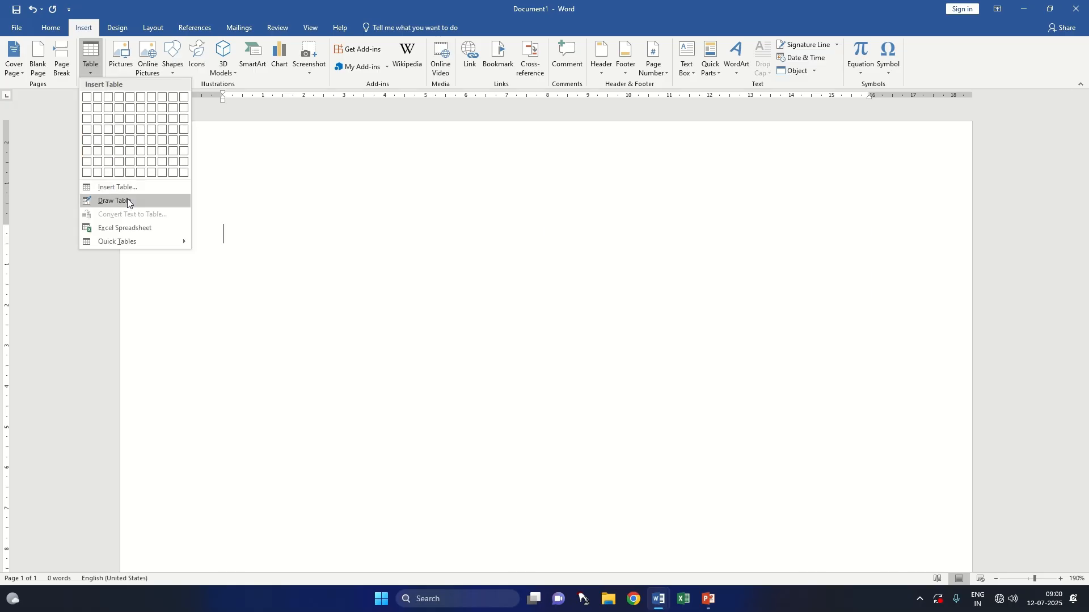
pyautogui.moveTo(136, 243)
pyautogui.scroll(-5, 284, 411)
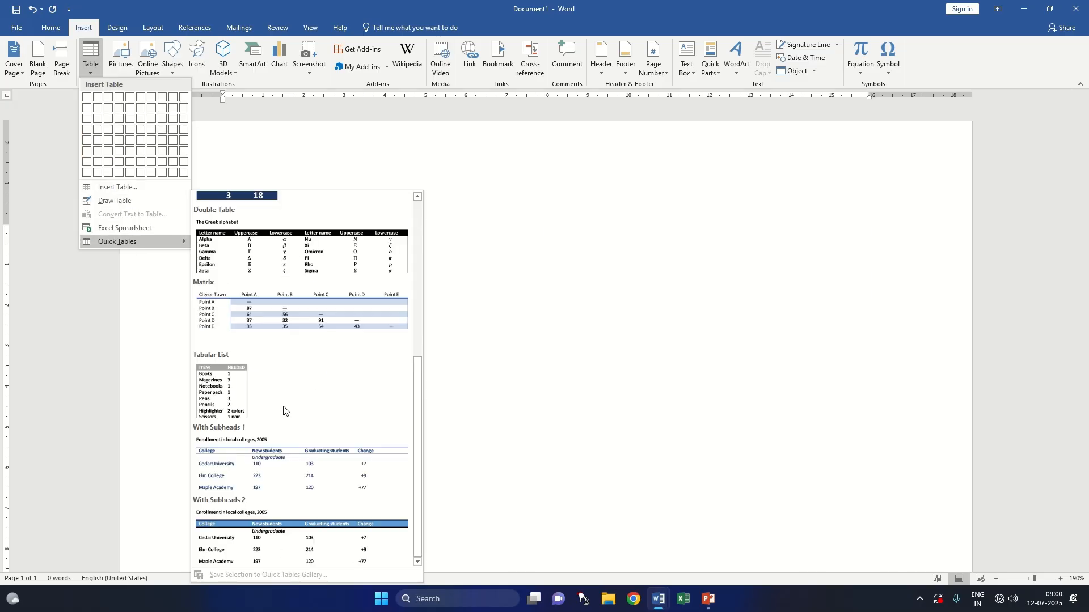
pyautogui.click(297, 538)
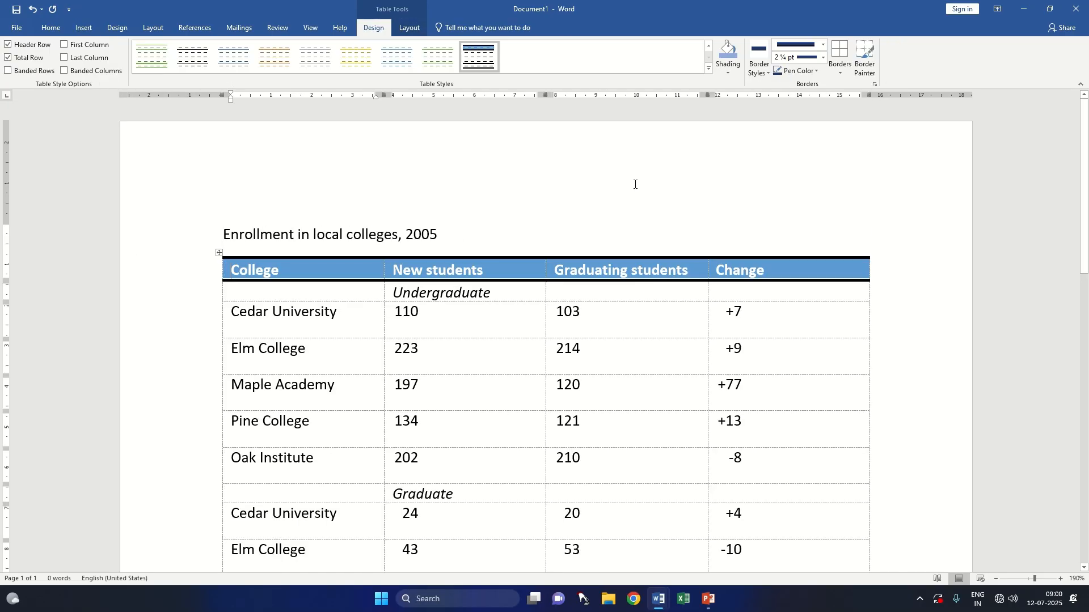
pyautogui.scroll(-4, 636, 181)
pyautogui.scroll(3, 635, 176)
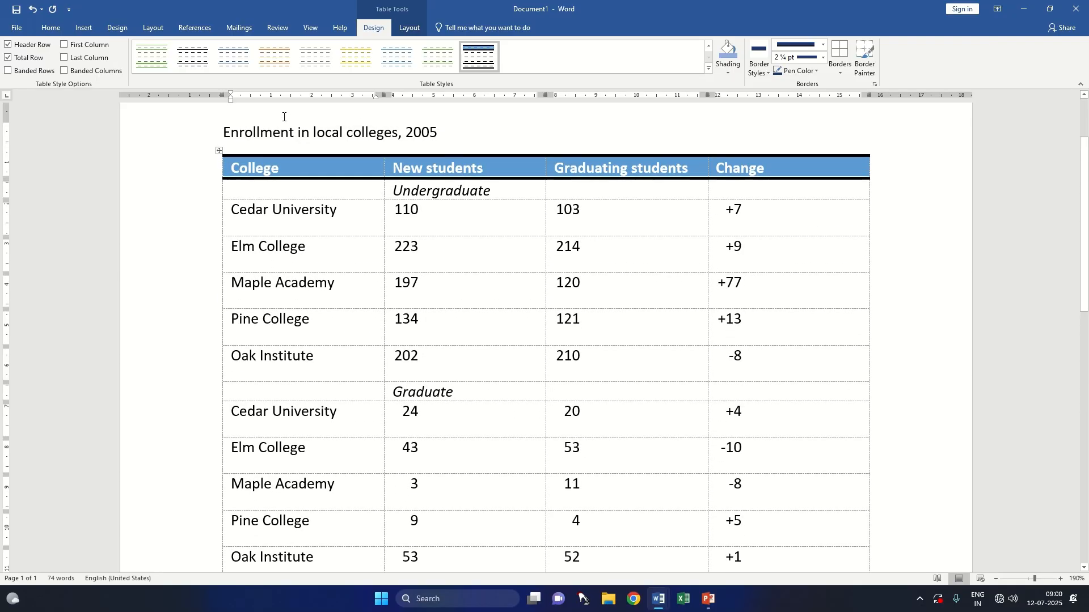
# Step: Try marking all rows of the enrollment table as repeating header rows, and undo it each time
pyautogui.click(219, 151)
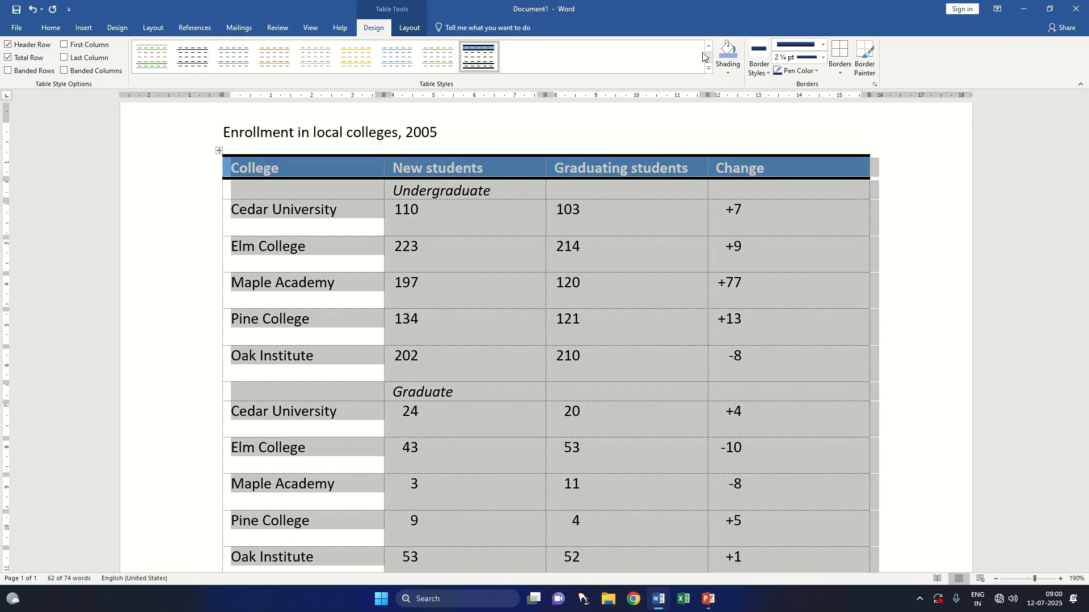
pyautogui.click(406, 29)
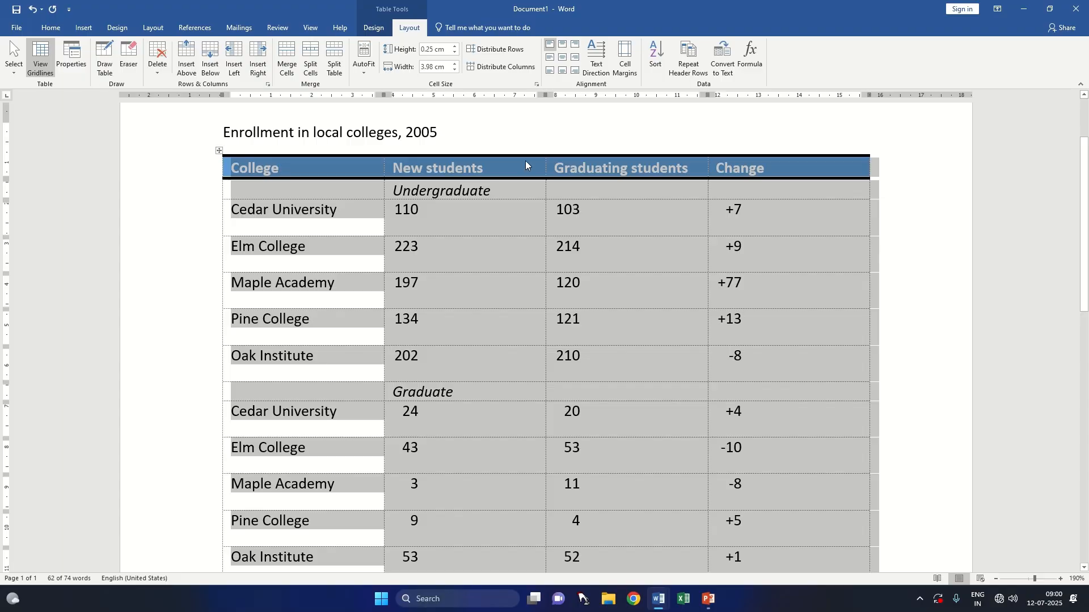
pyautogui.click(689, 70)
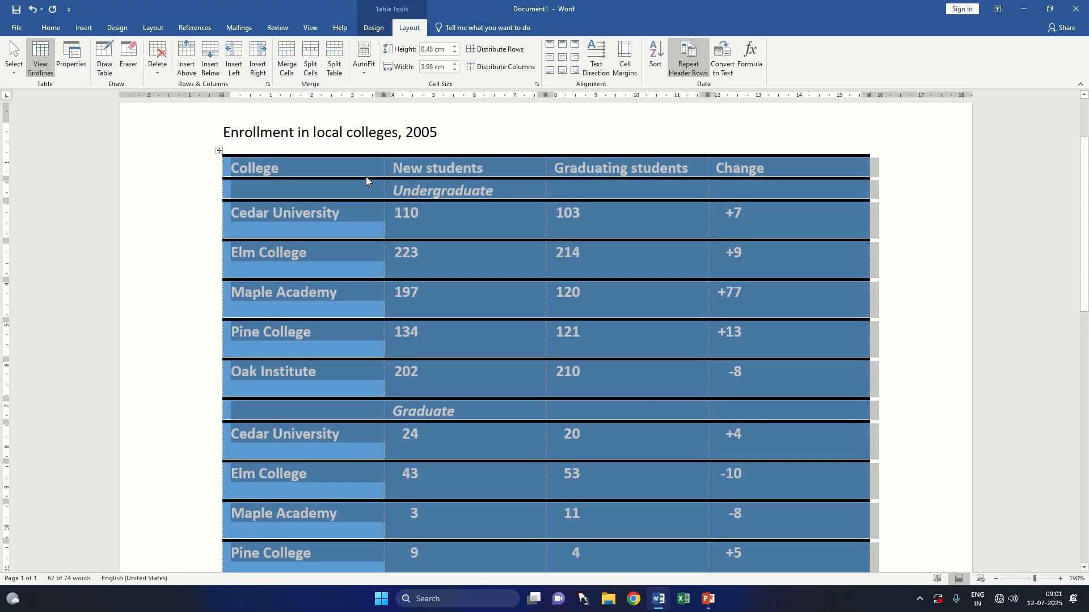
pyautogui.click(180, 310)
pyautogui.hotkey('ctrl', 'z')
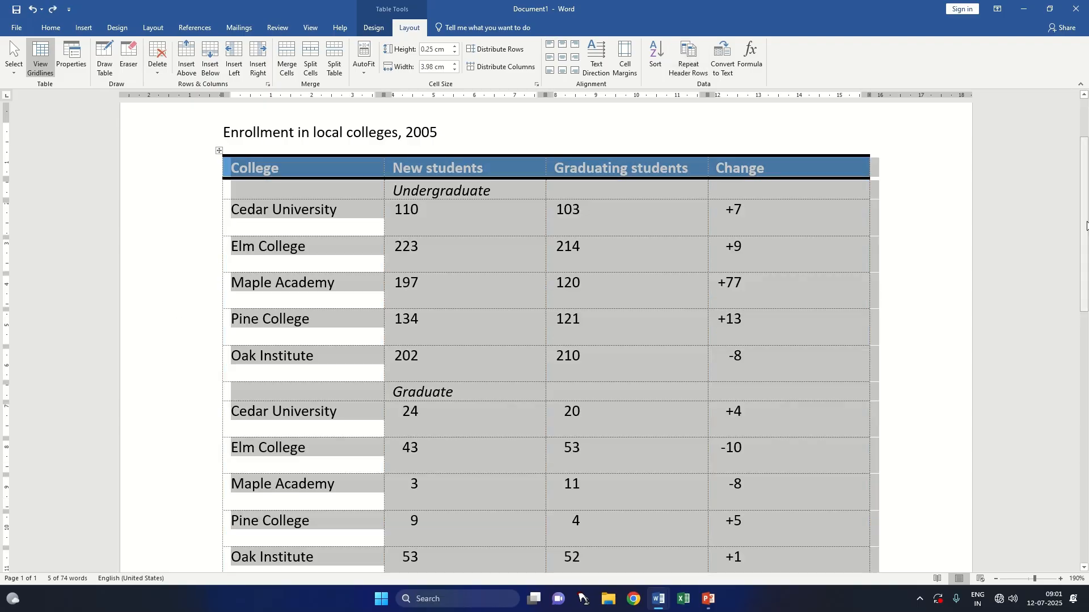
pyautogui.click(701, 67)
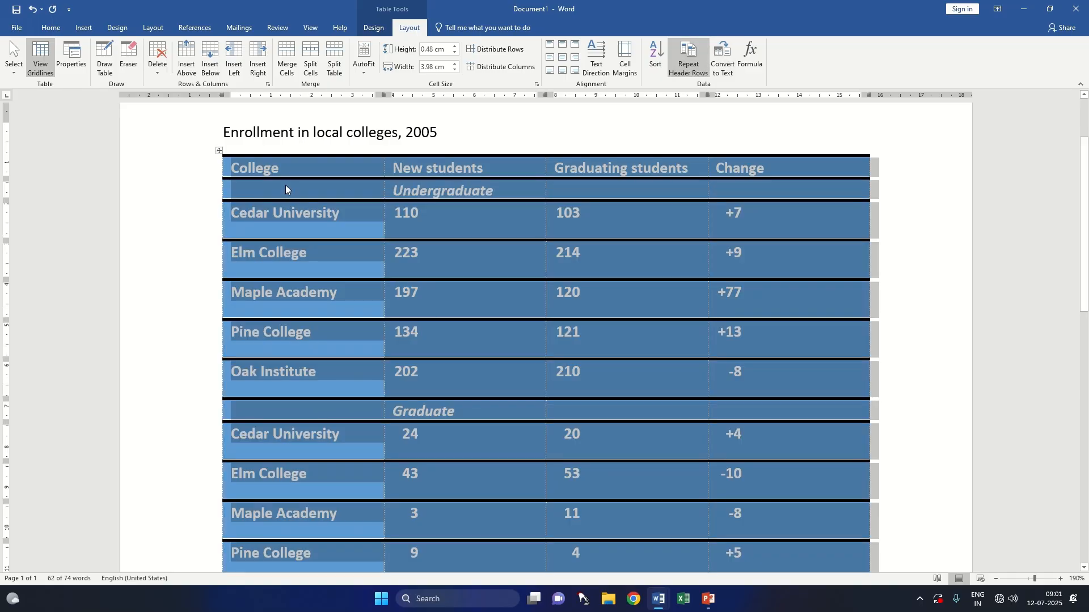
pyautogui.hotkey('ctrl', 'z')
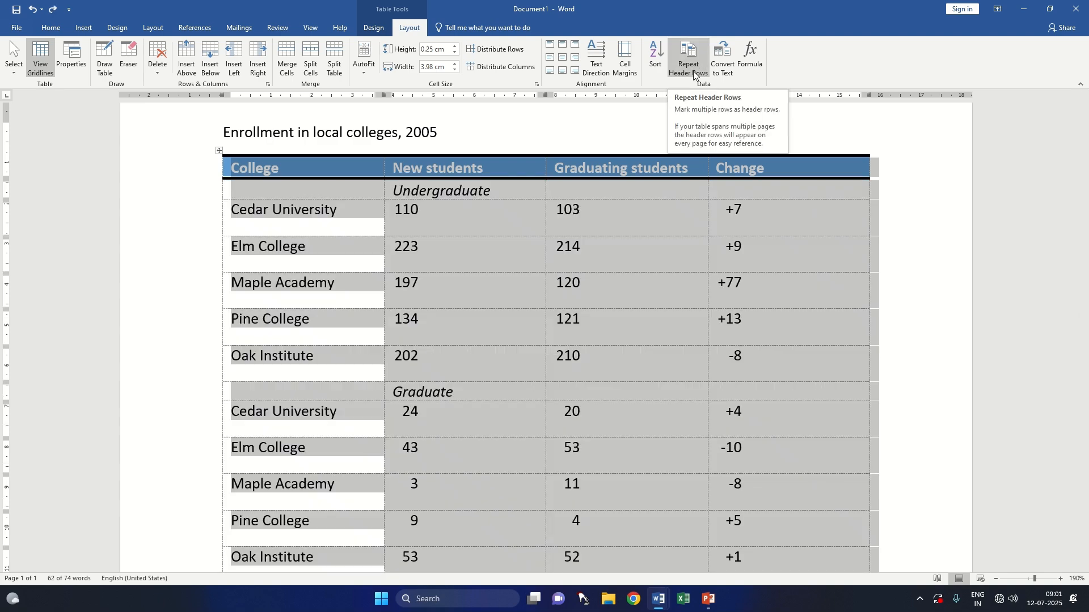
# Step: Convert the whole enrollment table to regular text separated with tabs
pyautogui.click(725, 77)
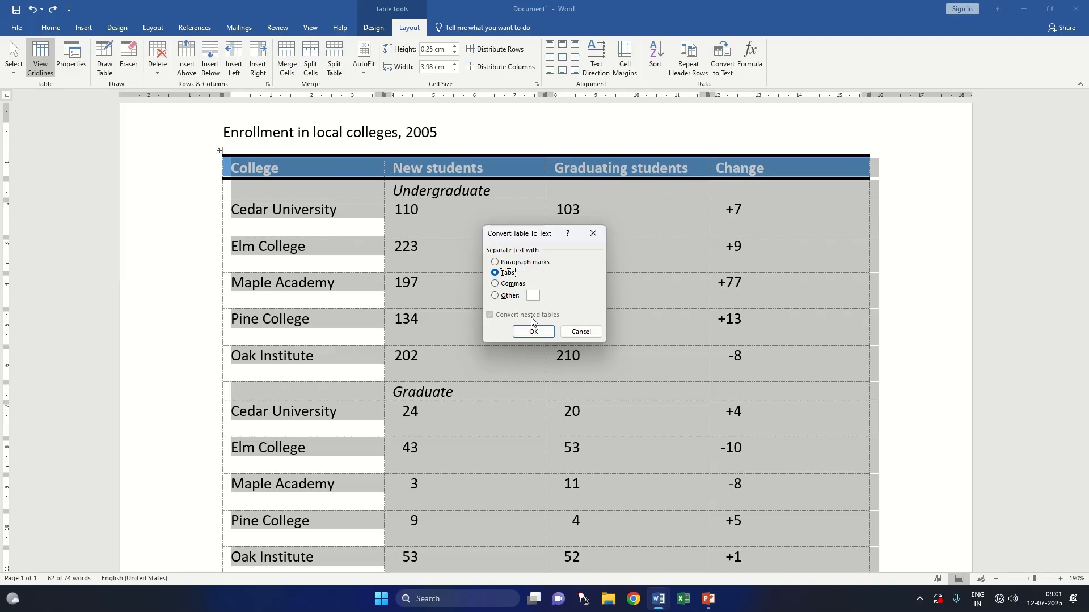
pyautogui.click(548, 335)
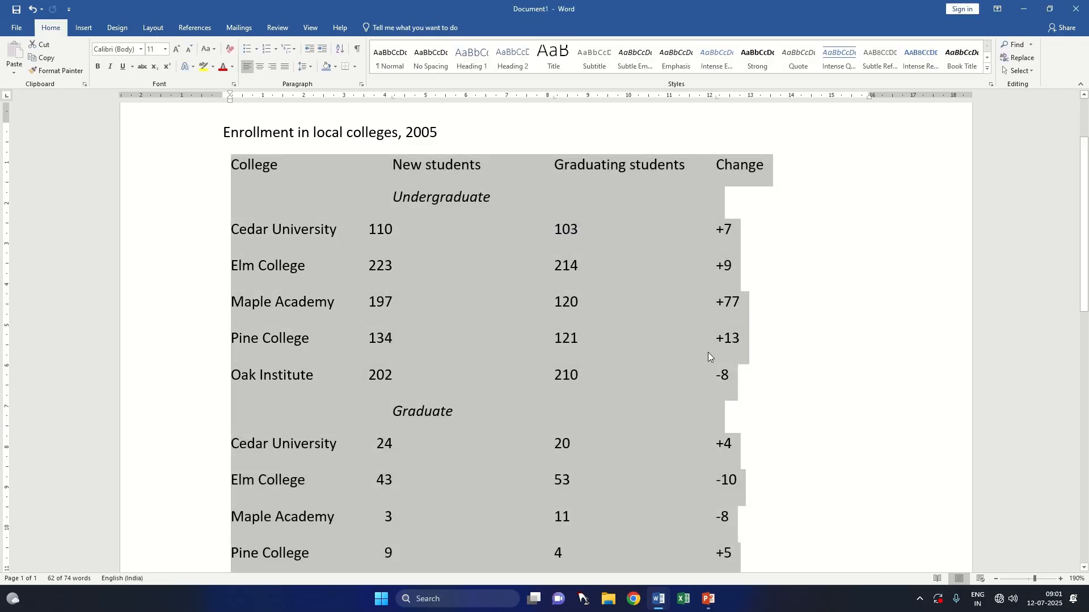
pyautogui.click(793, 282)
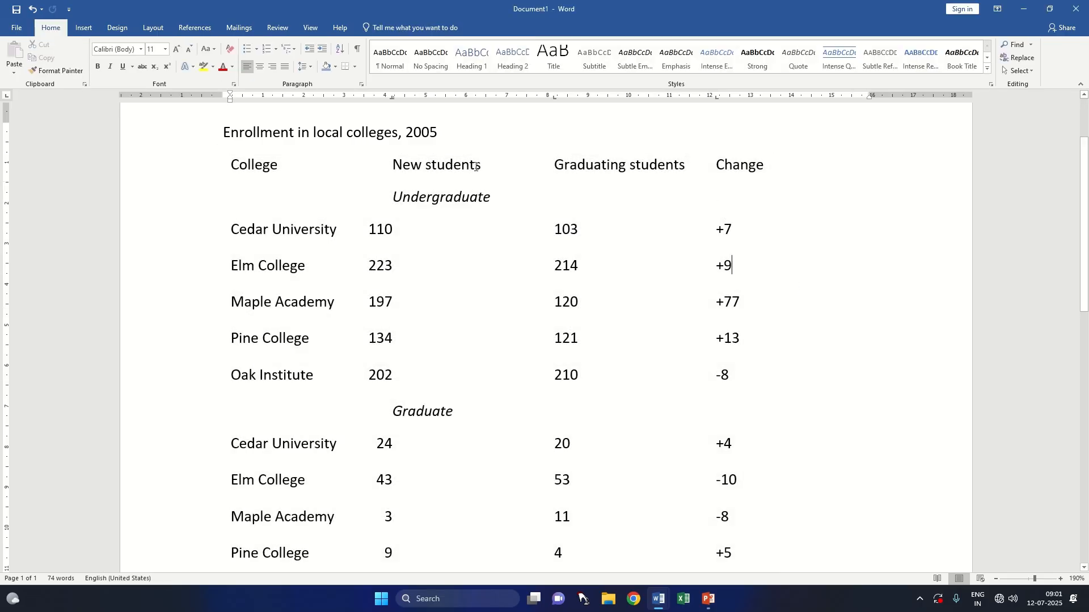
# Step: Convert all of the enrollment text back into a four-column table, separating the text at tabs
pyautogui.click(226, 128)
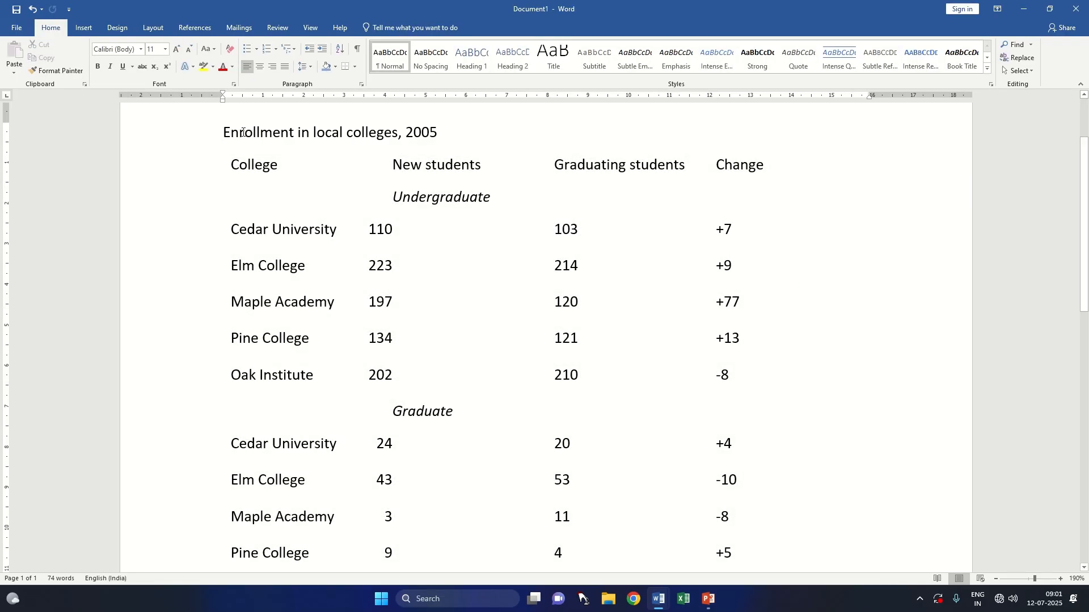
pyautogui.hotkey('ctrl', 'a')
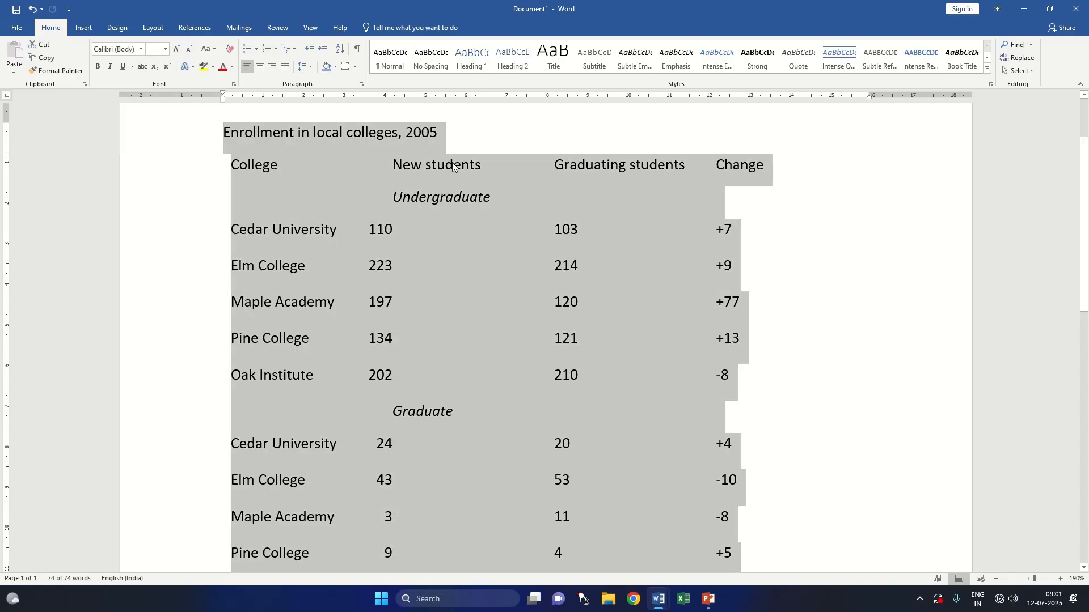
pyautogui.click(84, 28)
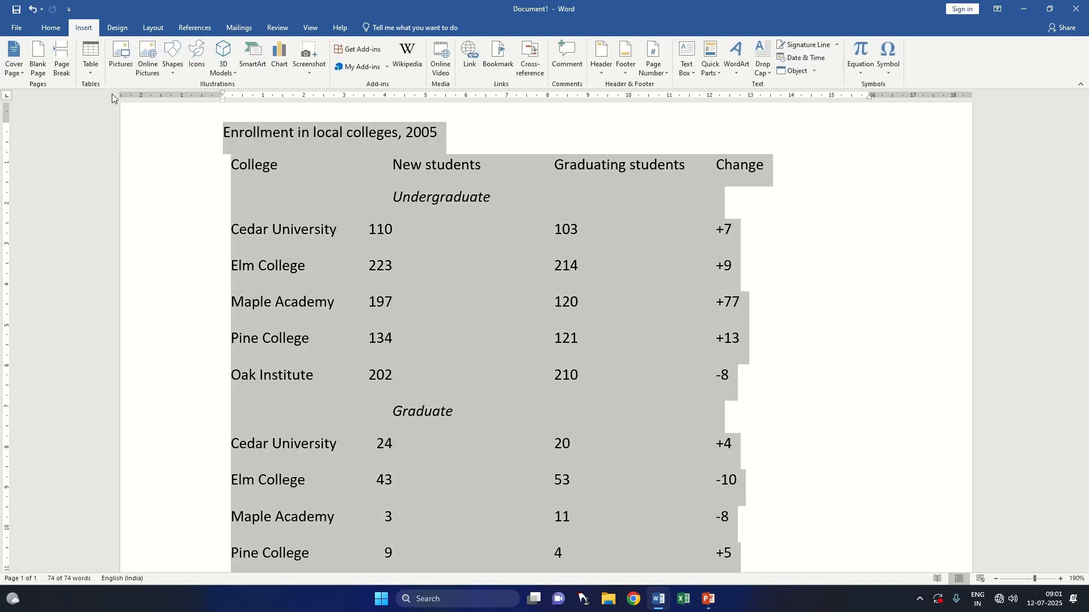
pyautogui.click(91, 59)
pyautogui.click(137, 220)
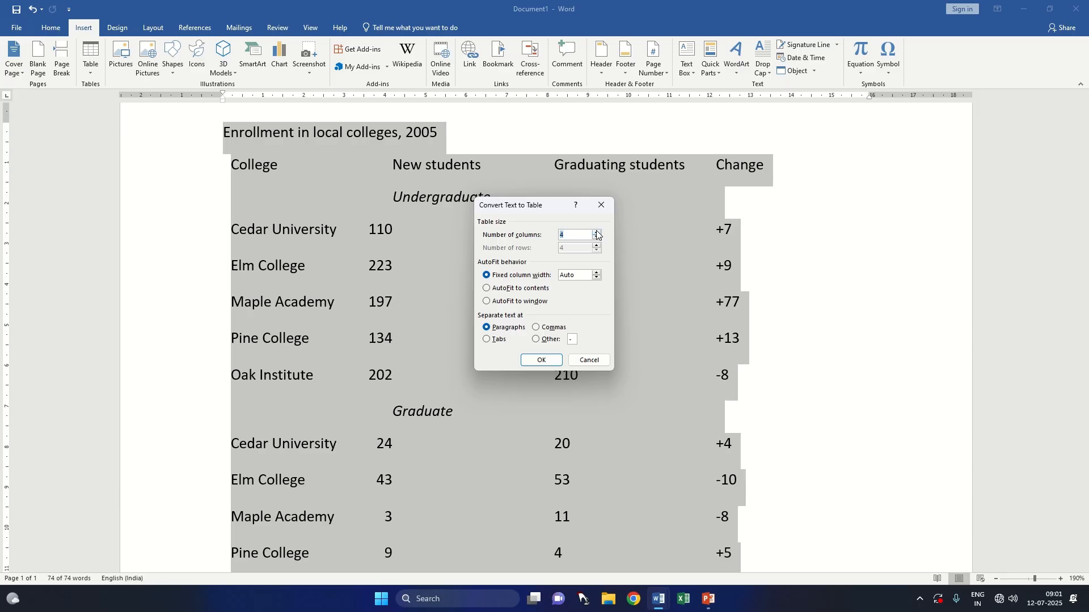
pyautogui.click(493, 340)
pyautogui.click(540, 360)
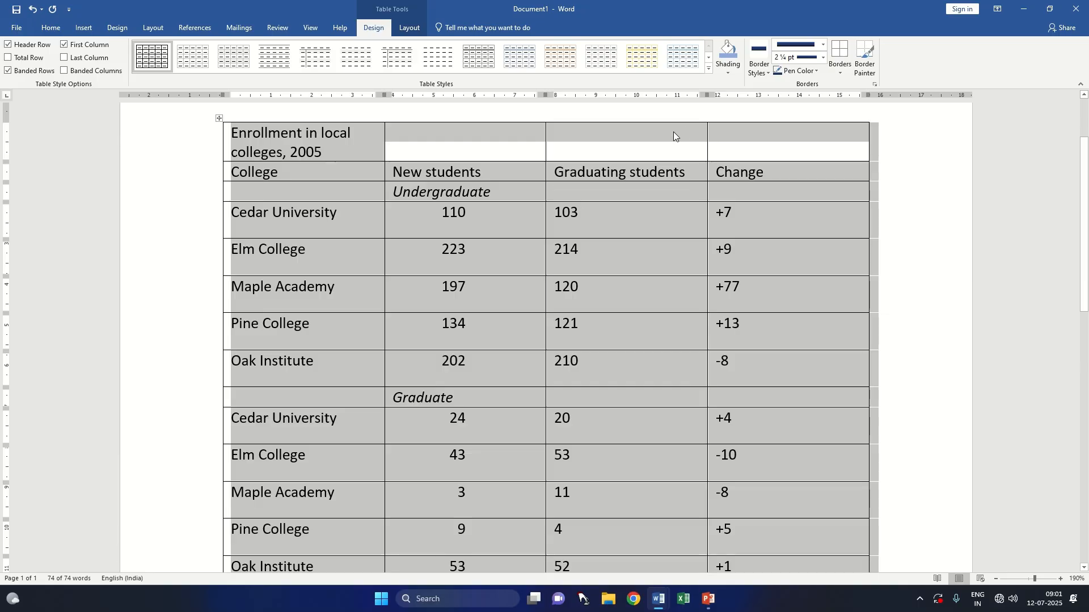
pyautogui.click(409, 27)
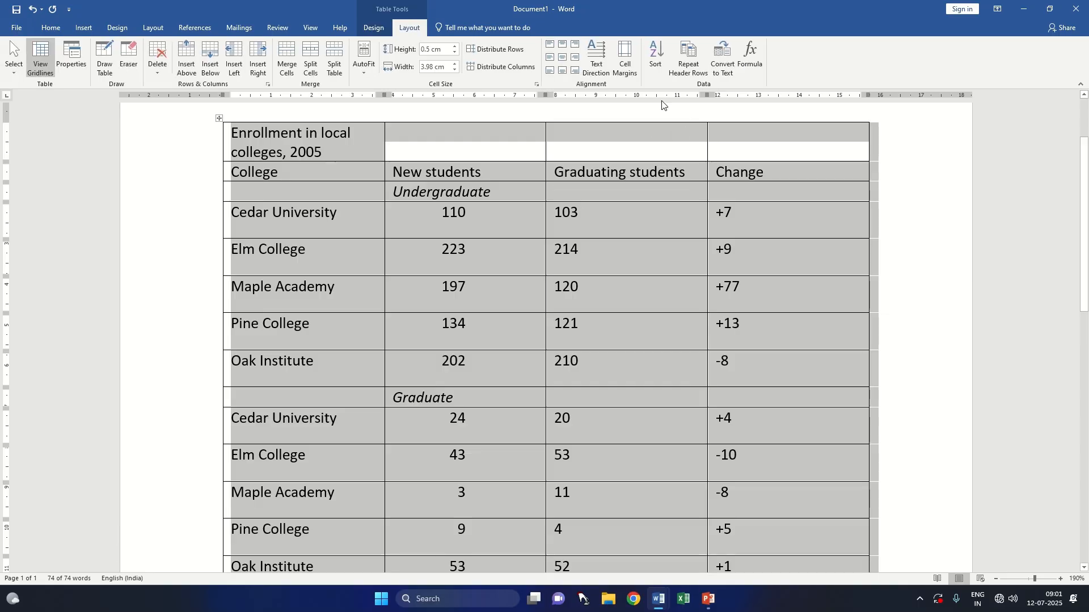
pyautogui.click(758, 68)
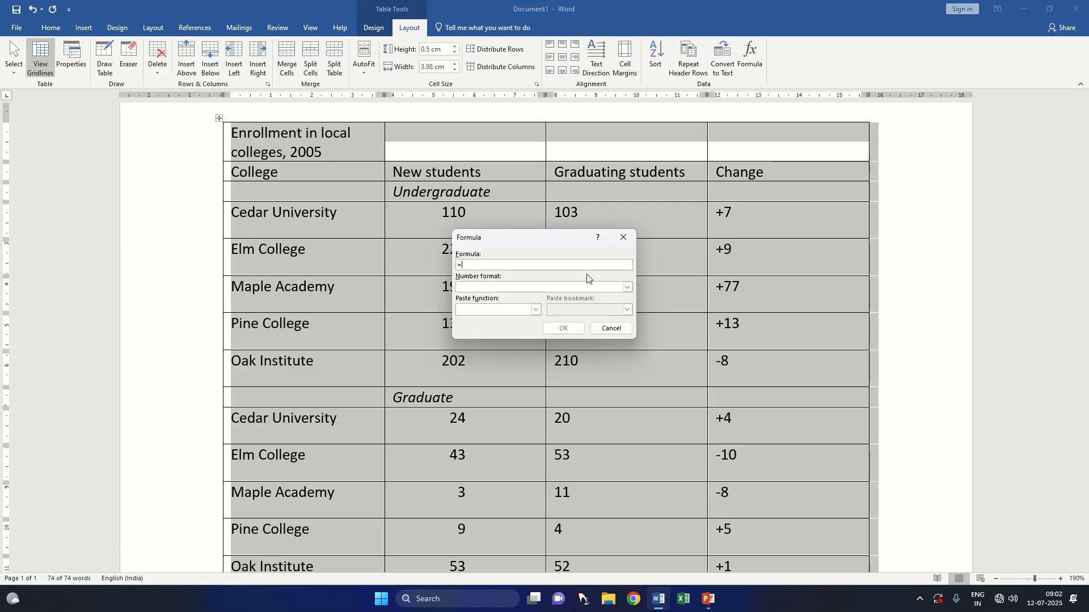
pyautogui.click(624, 239)
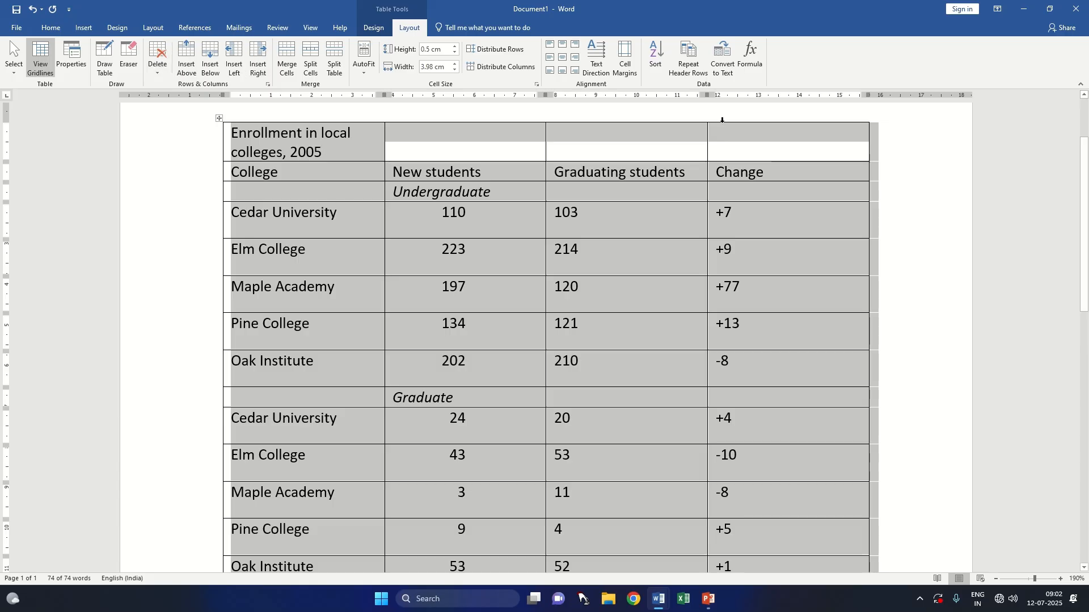
pyautogui.click(84, 27)
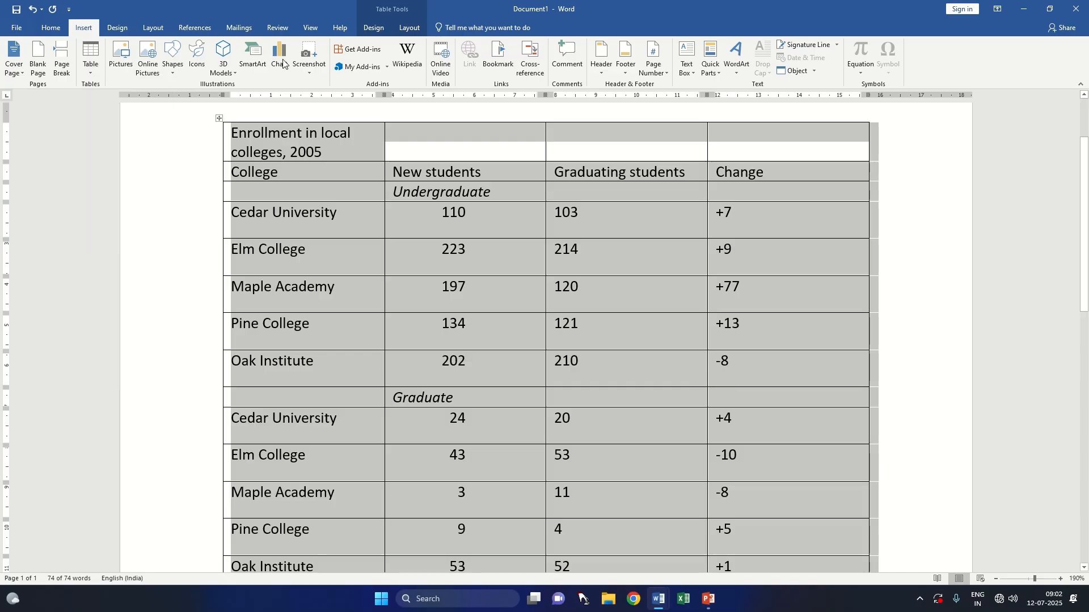
pyautogui.click(386, 25)
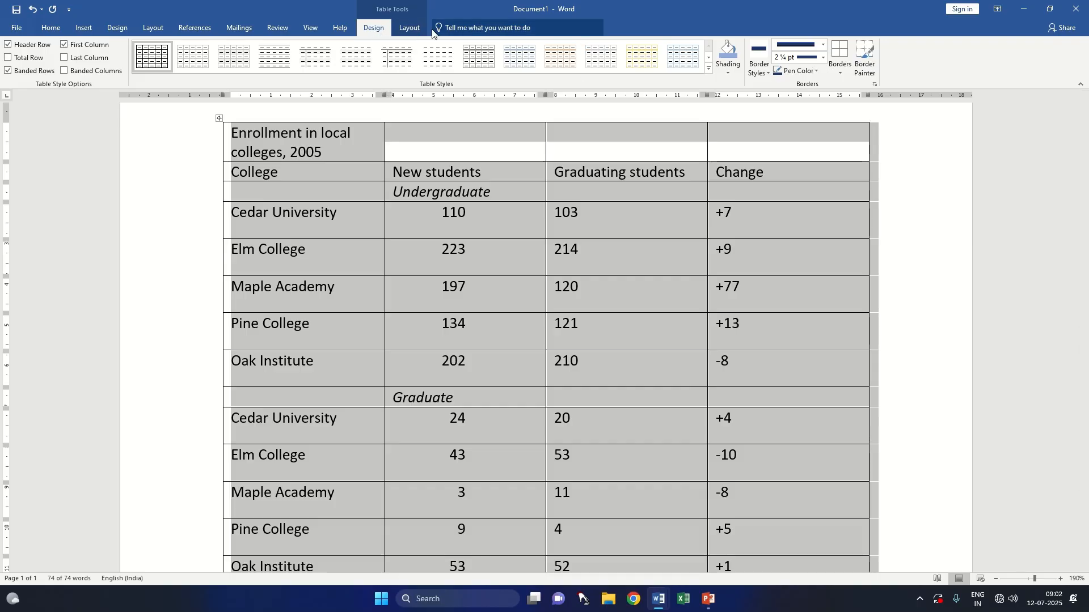
pyautogui.click(407, 27)
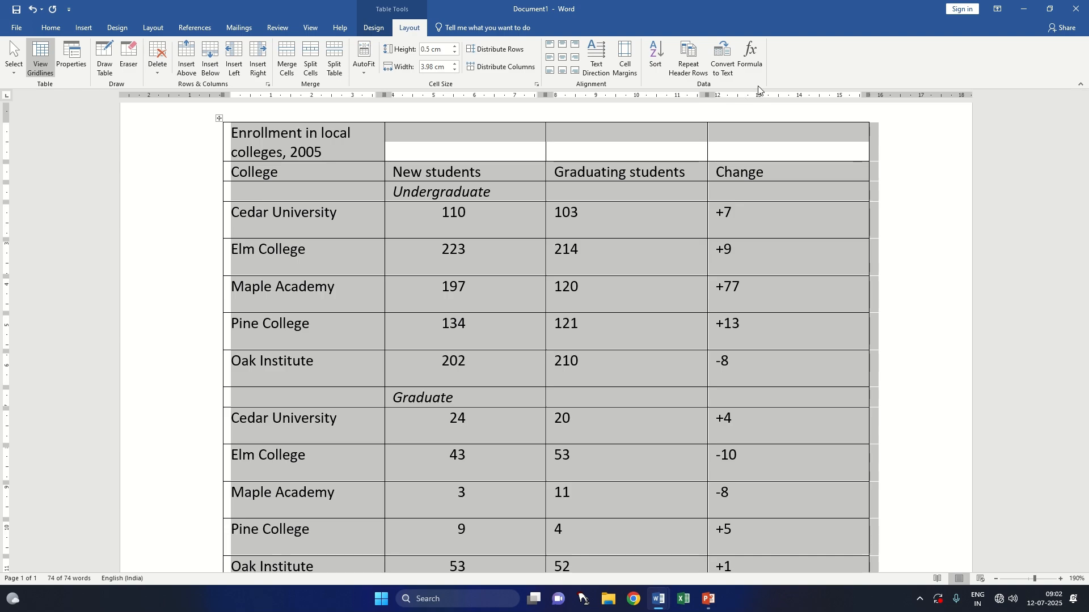
pyautogui.scroll(-3, 717, 143)
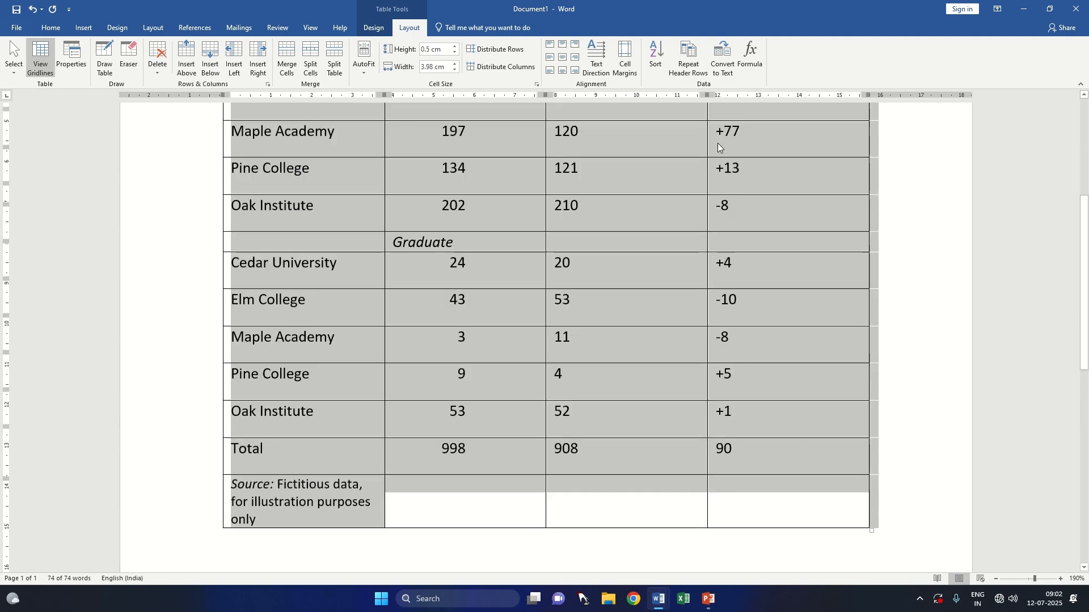
pyautogui.scroll(-6, 717, 143)
pyautogui.scroll(4, 567, 186)
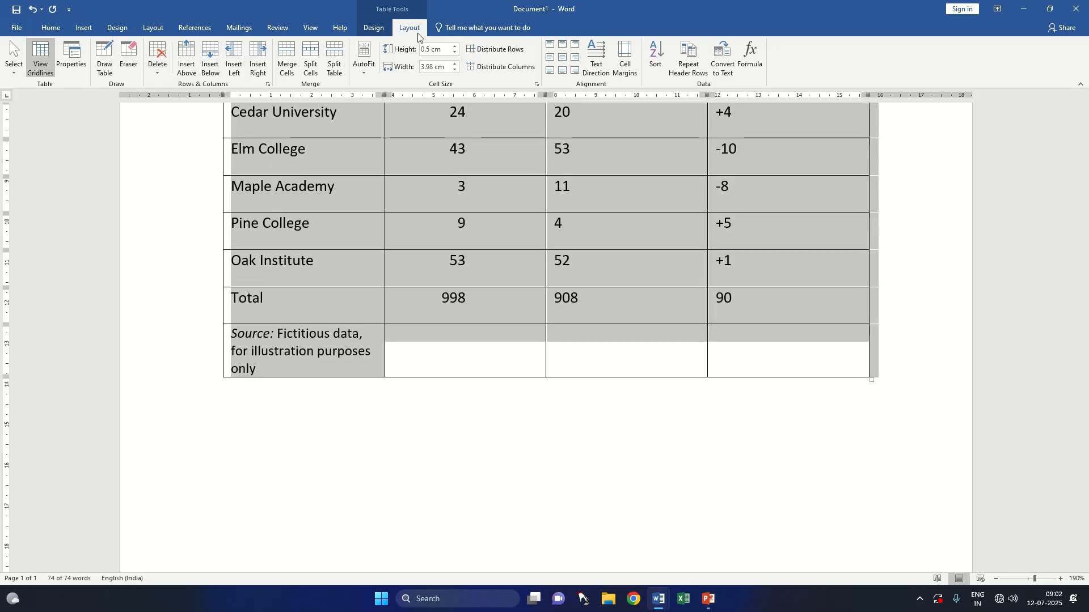
pyautogui.moveTo(515, 2)
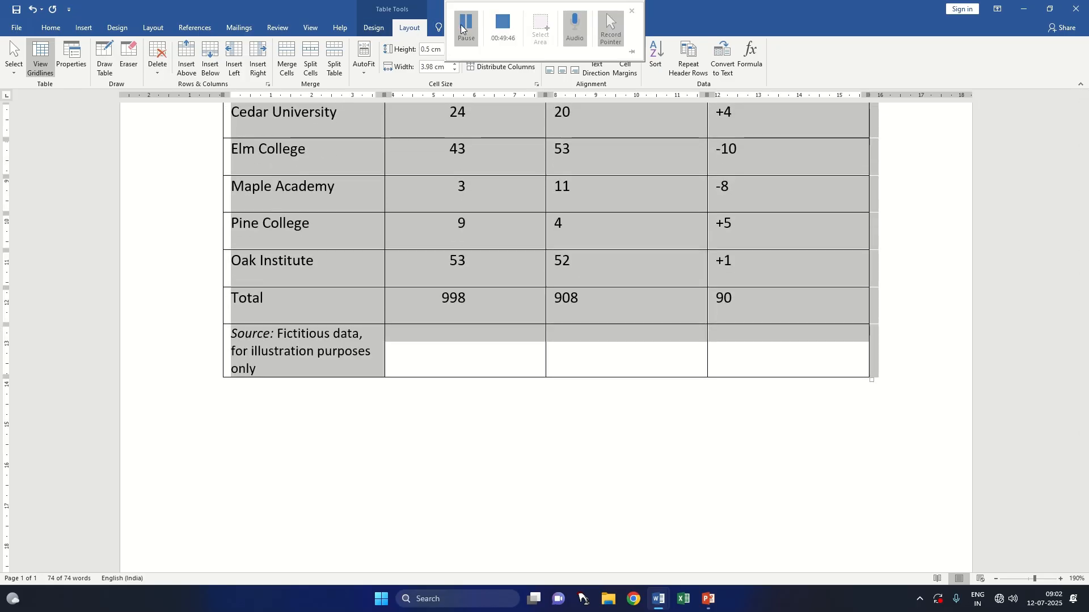
pyautogui.click(466, 29)
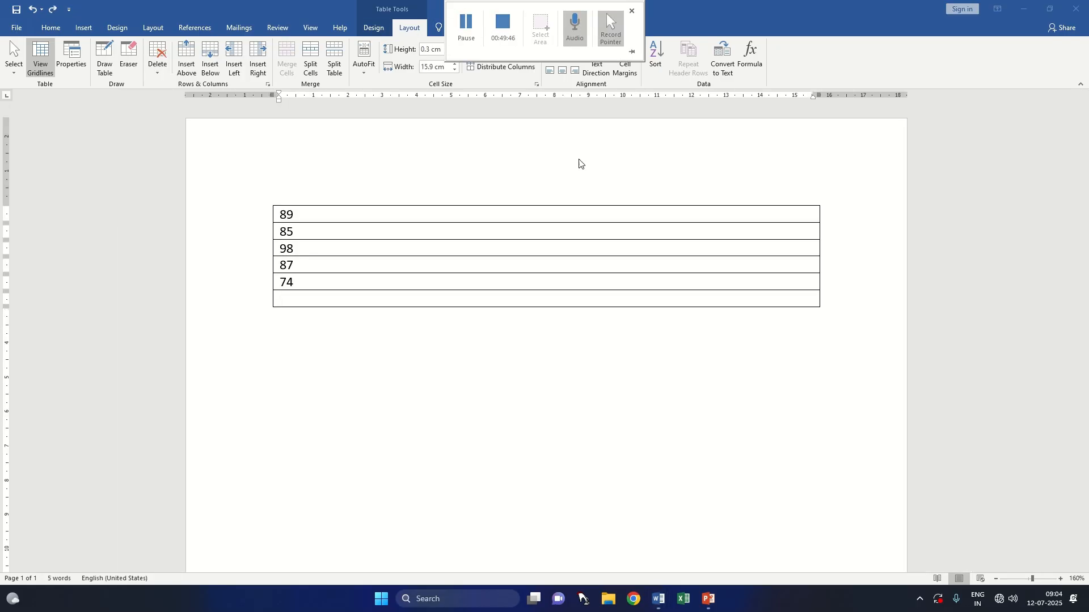
# Step: Sum the numbers in the empty last cell of the one-column table with =SUM(ABOVE), and clear the result
pyautogui.click(758, 53)
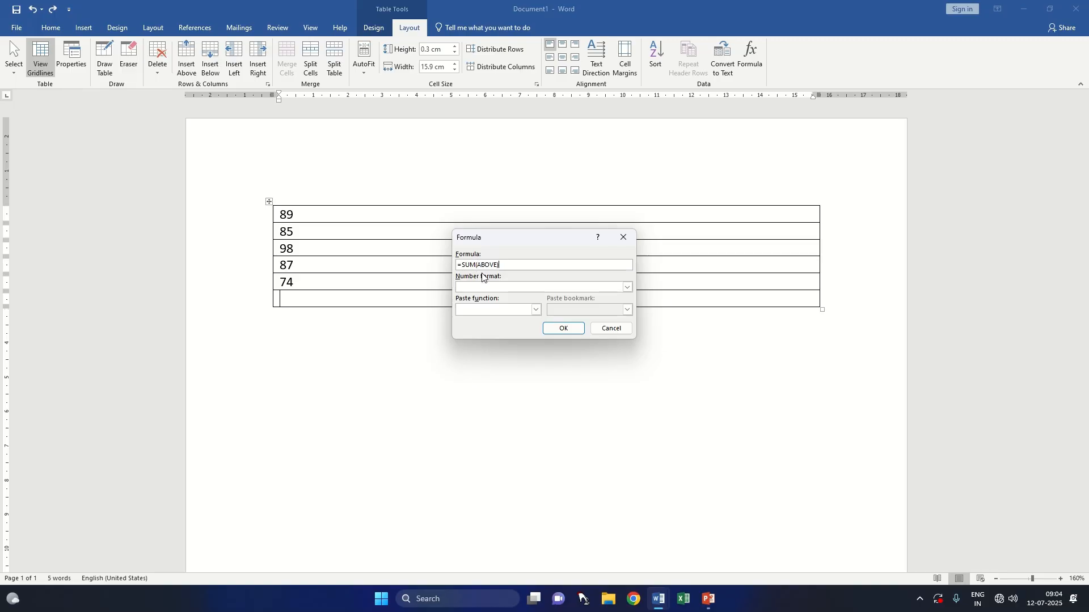
pyautogui.click(568, 334)
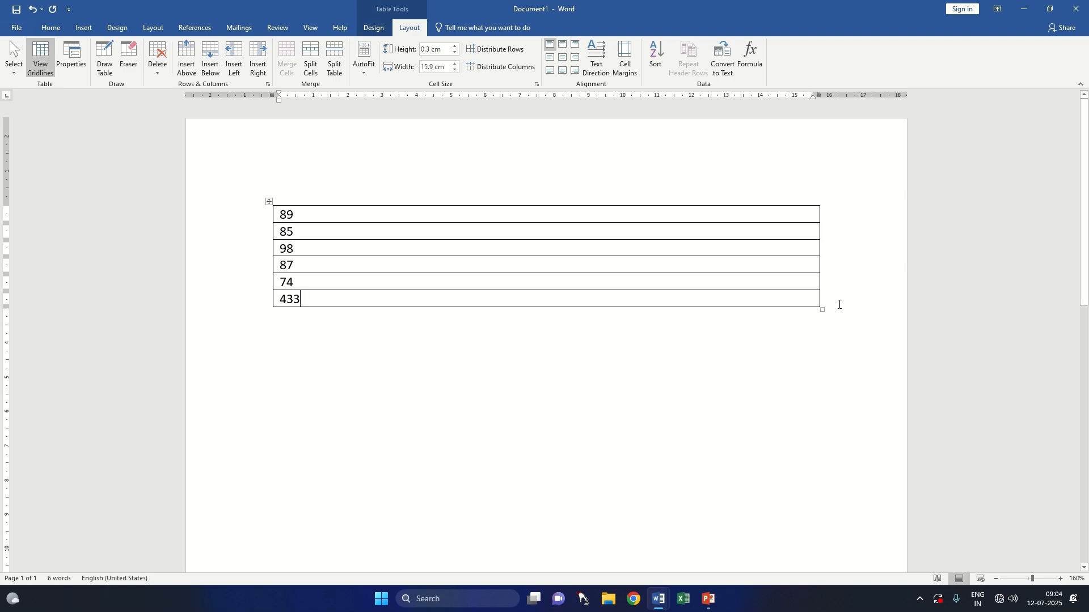
pyautogui.hotkey('shift', 'Home')
pyautogui.press('BackSpace')
# Step: Count the numbers above the last cell with the formula =COUNT(ABOVE), using the COUNT function in place of SUM
pyautogui.click(750, 57)
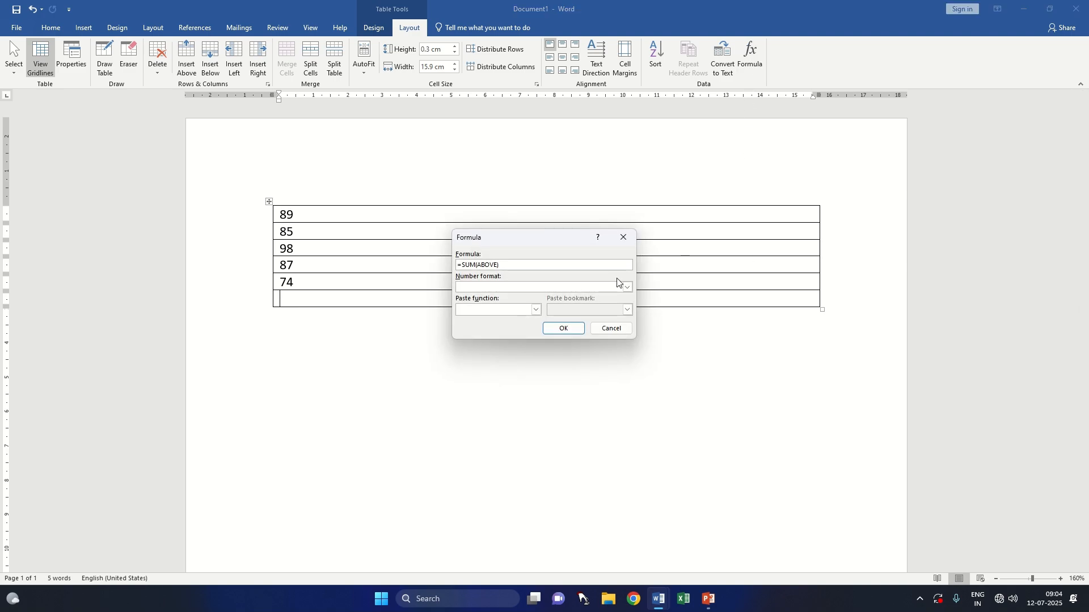
pyautogui.click(537, 310)
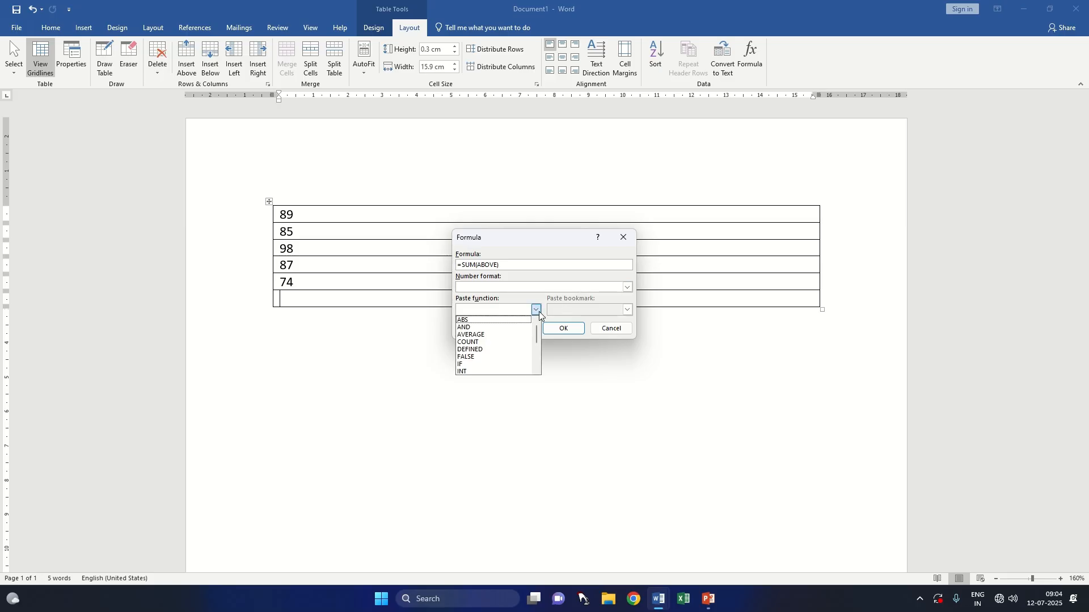
pyautogui.click(489, 342)
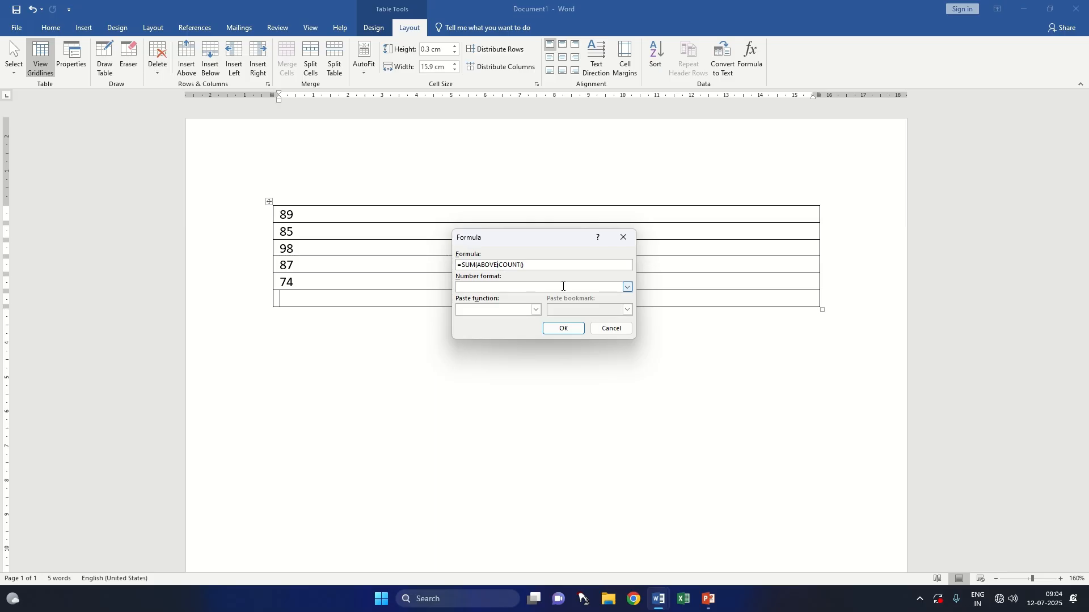
pyautogui.click(499, 265)
pyautogui.press('BackSpace')
pyautogui.press('BackSpace')
pyautogui.press('BackSpace')
pyautogui.press('BackSpace')
pyautogui.press('BackSpace')
pyautogui.press('BackSpace')
pyautogui.press('BackSpace')
pyautogui.press('BackSpace')
pyautogui.press('BackSpace')
pyautogui.press('BackSpace')
pyautogui.click(487, 265)
pyautogui.write('ABOVE')
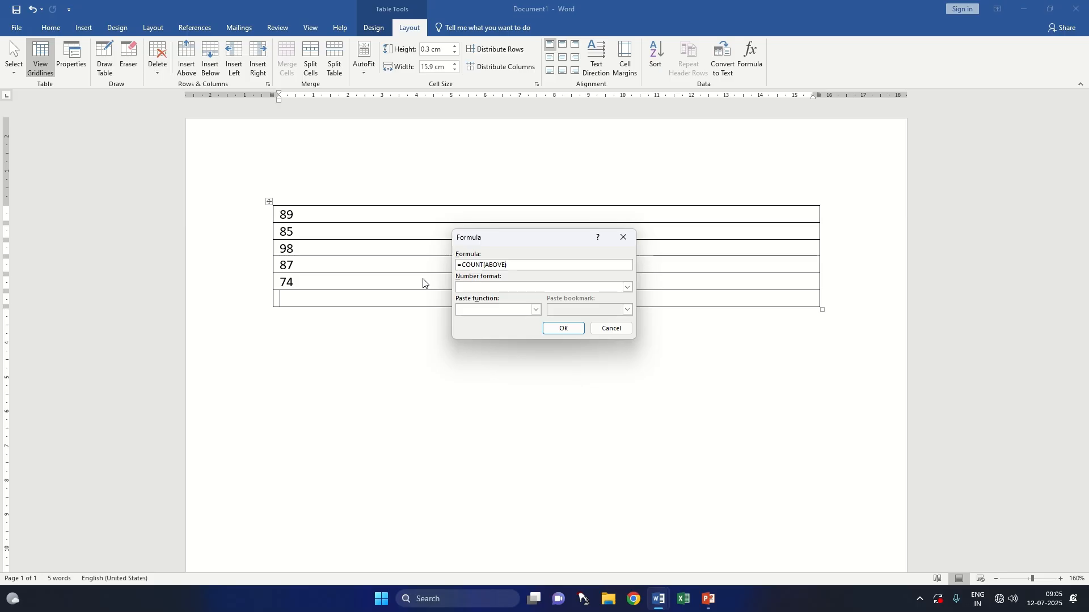
pyautogui.click(564, 330)
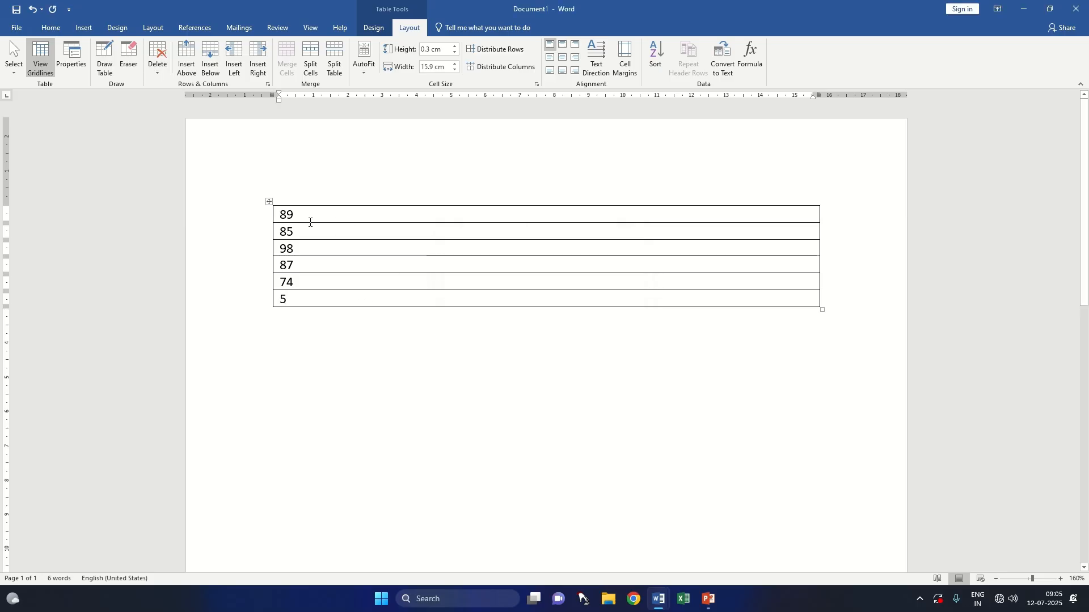
# Step: Select the five counted numbers to point them out, and delete the count result from the last cell
pyautogui.moveTo(282, 214); pyautogui.dragTo(305, 281)
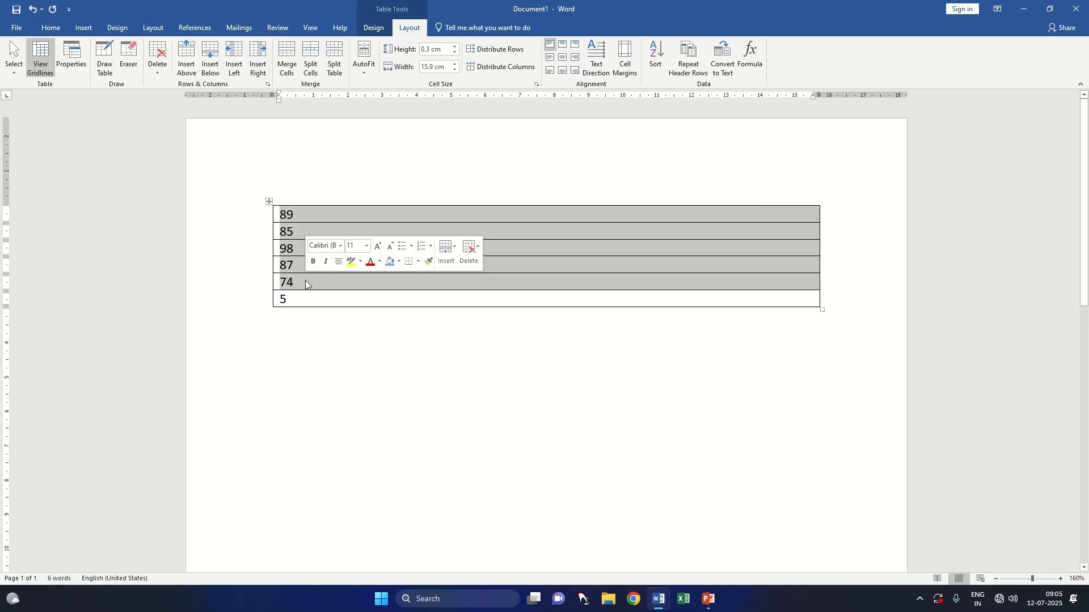
pyautogui.click(299, 308)
pyautogui.doubleClick(311, 305)
pyautogui.press('Delete')
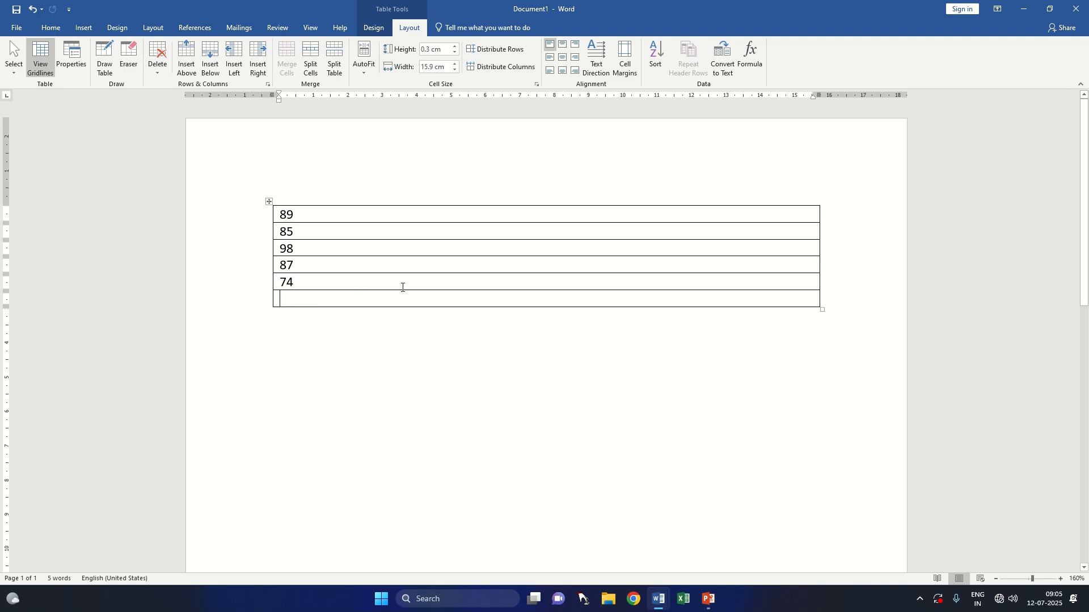
# Step: Average the numbers above the last cell with the formula =AVERAGE(ABOVE), using the AVERAGE function in place of SUM
pyautogui.click(752, 60)
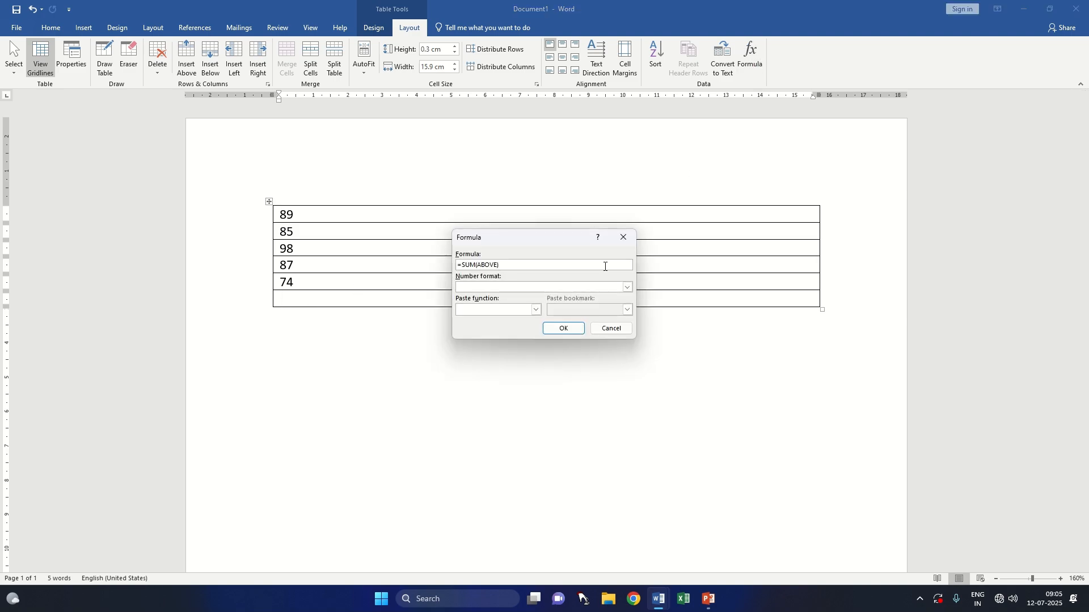
pyautogui.press('BackSpace')
pyautogui.press('BackSpace')
pyautogui.press('BackSpace')
pyautogui.press('BackSpace')
pyautogui.press('BackSpace')
pyautogui.press('BackSpace')
pyautogui.press('BackSpace')
pyautogui.press('BackSpace')
pyautogui.click(536, 309)
pyautogui.click(510, 335)
pyautogui.write('ABO')
pyautogui.click(563, 329)
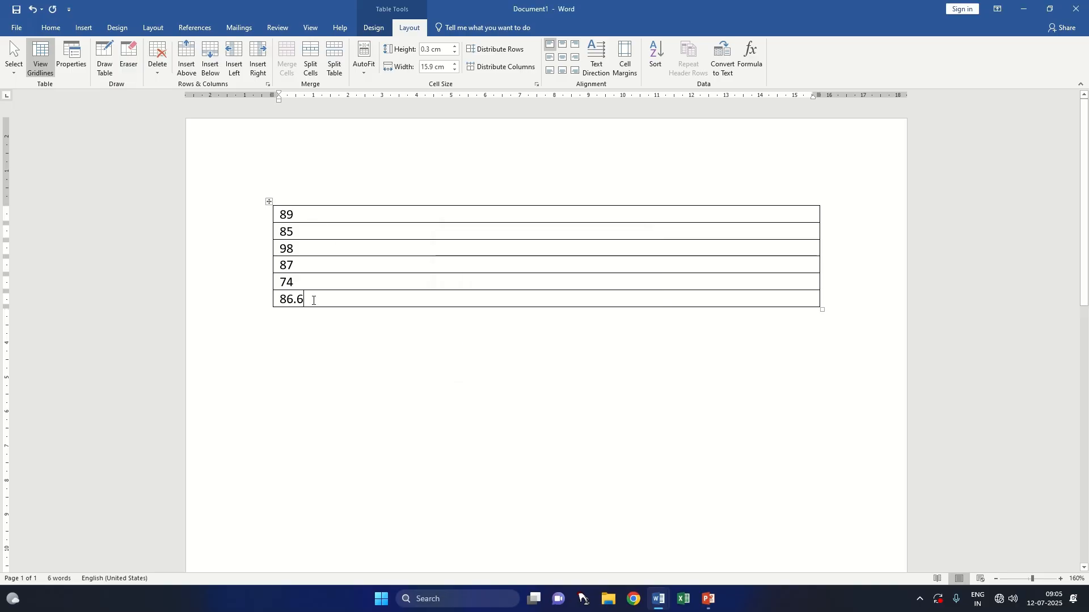
# Step: Reopen the last cell's average formula and look through the available number formats, and close it without applying one
pyautogui.click(751, 57)
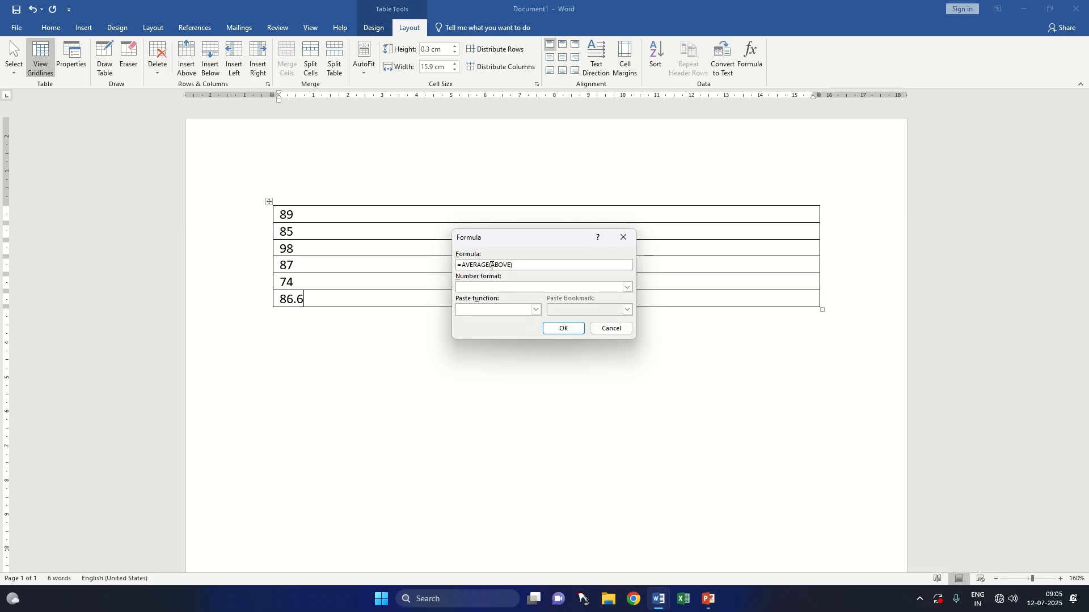
pyautogui.click(627, 291)
pyautogui.click(626, 290)
pyautogui.click(627, 290)
pyautogui.scroll(-1, 554, 306)
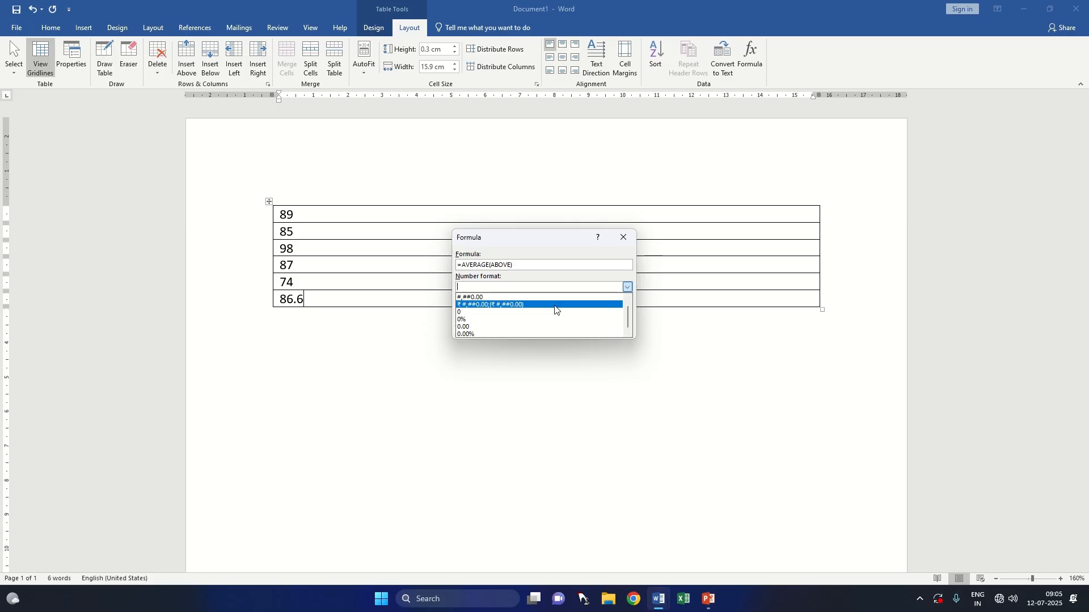
pyautogui.click(632, 241)
pyautogui.click(632, 242)
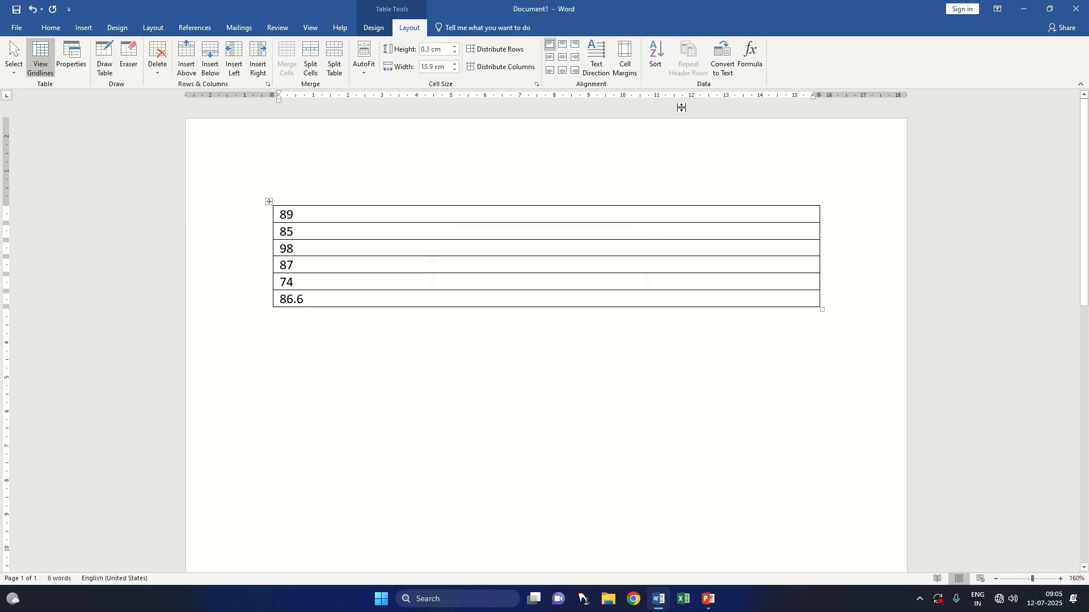
pyautogui.click(85, 26)
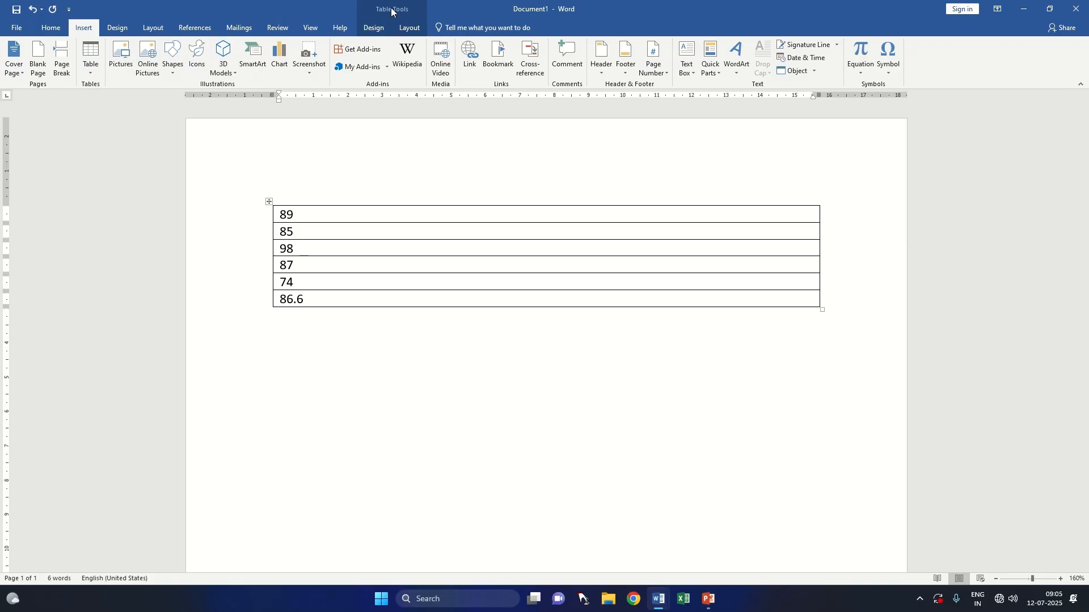
pyautogui.click(374, 28)
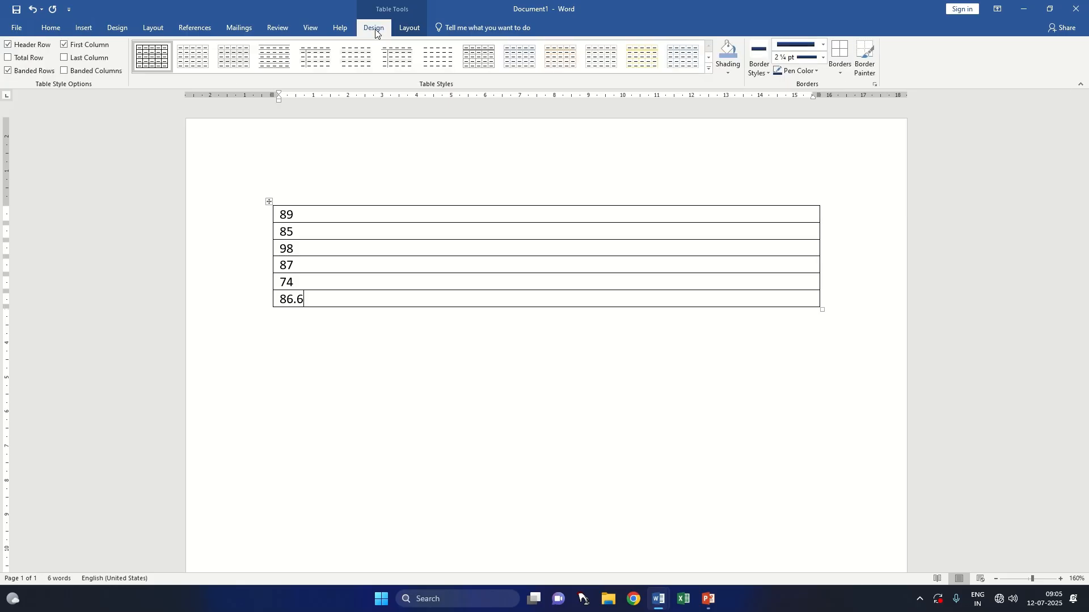
pyautogui.click(412, 30)
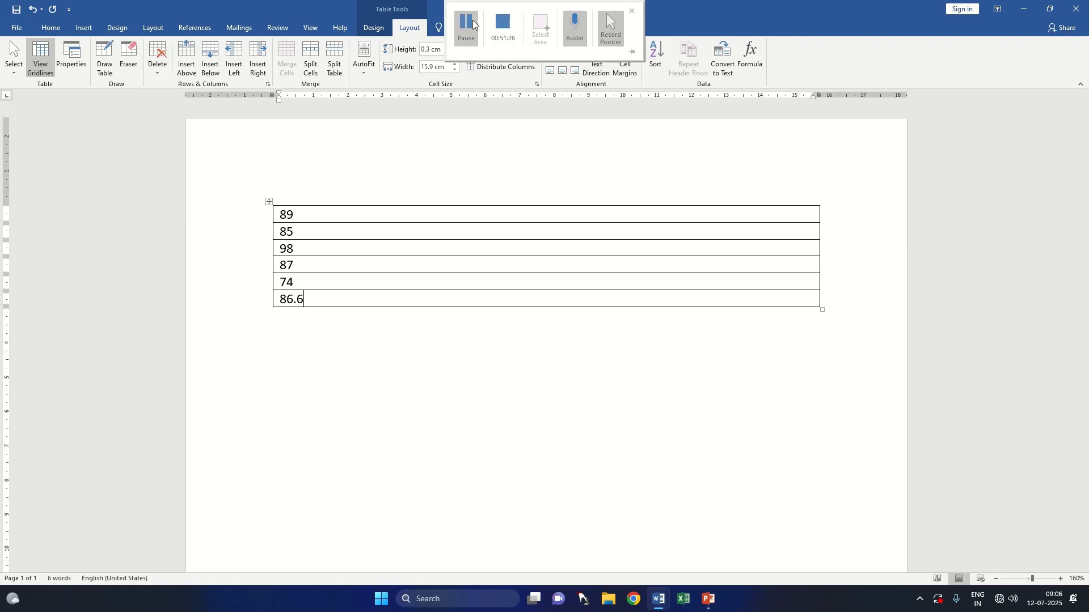
pyautogui.click(470, 25)
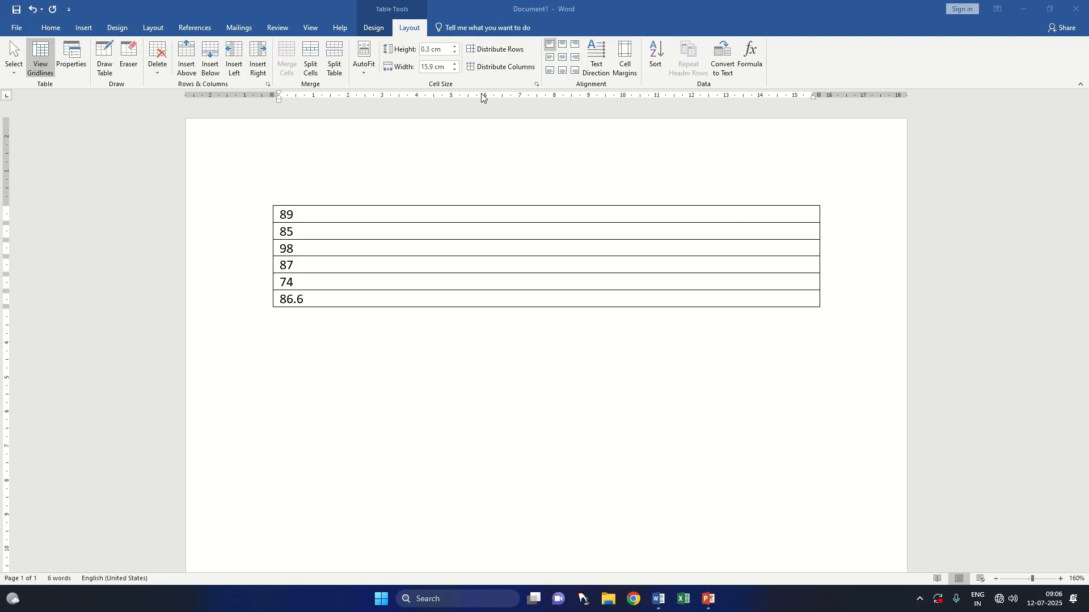
pyautogui.moveTo(459, 25)
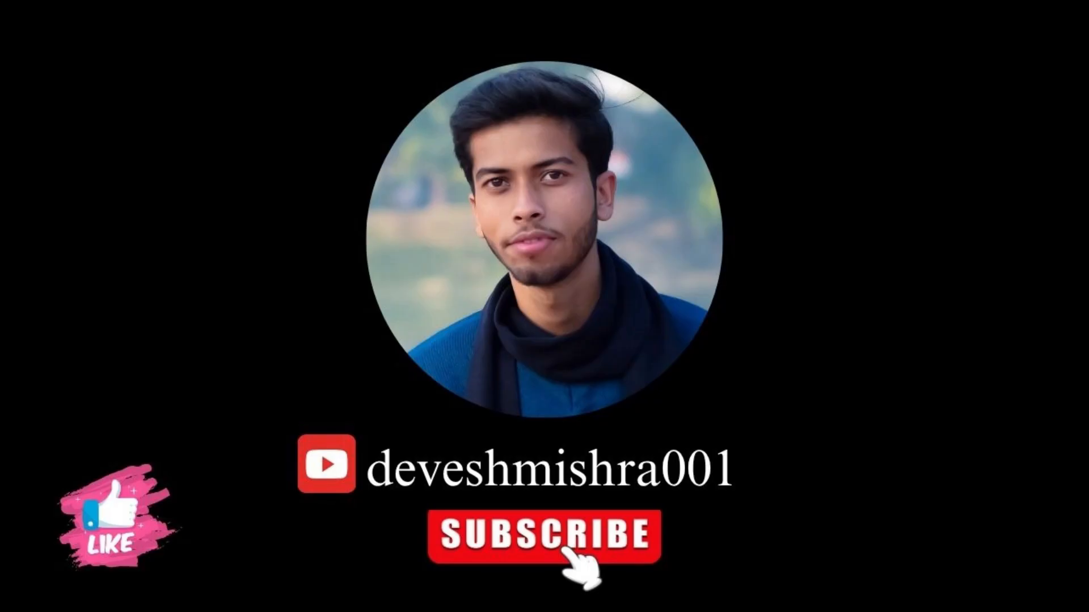